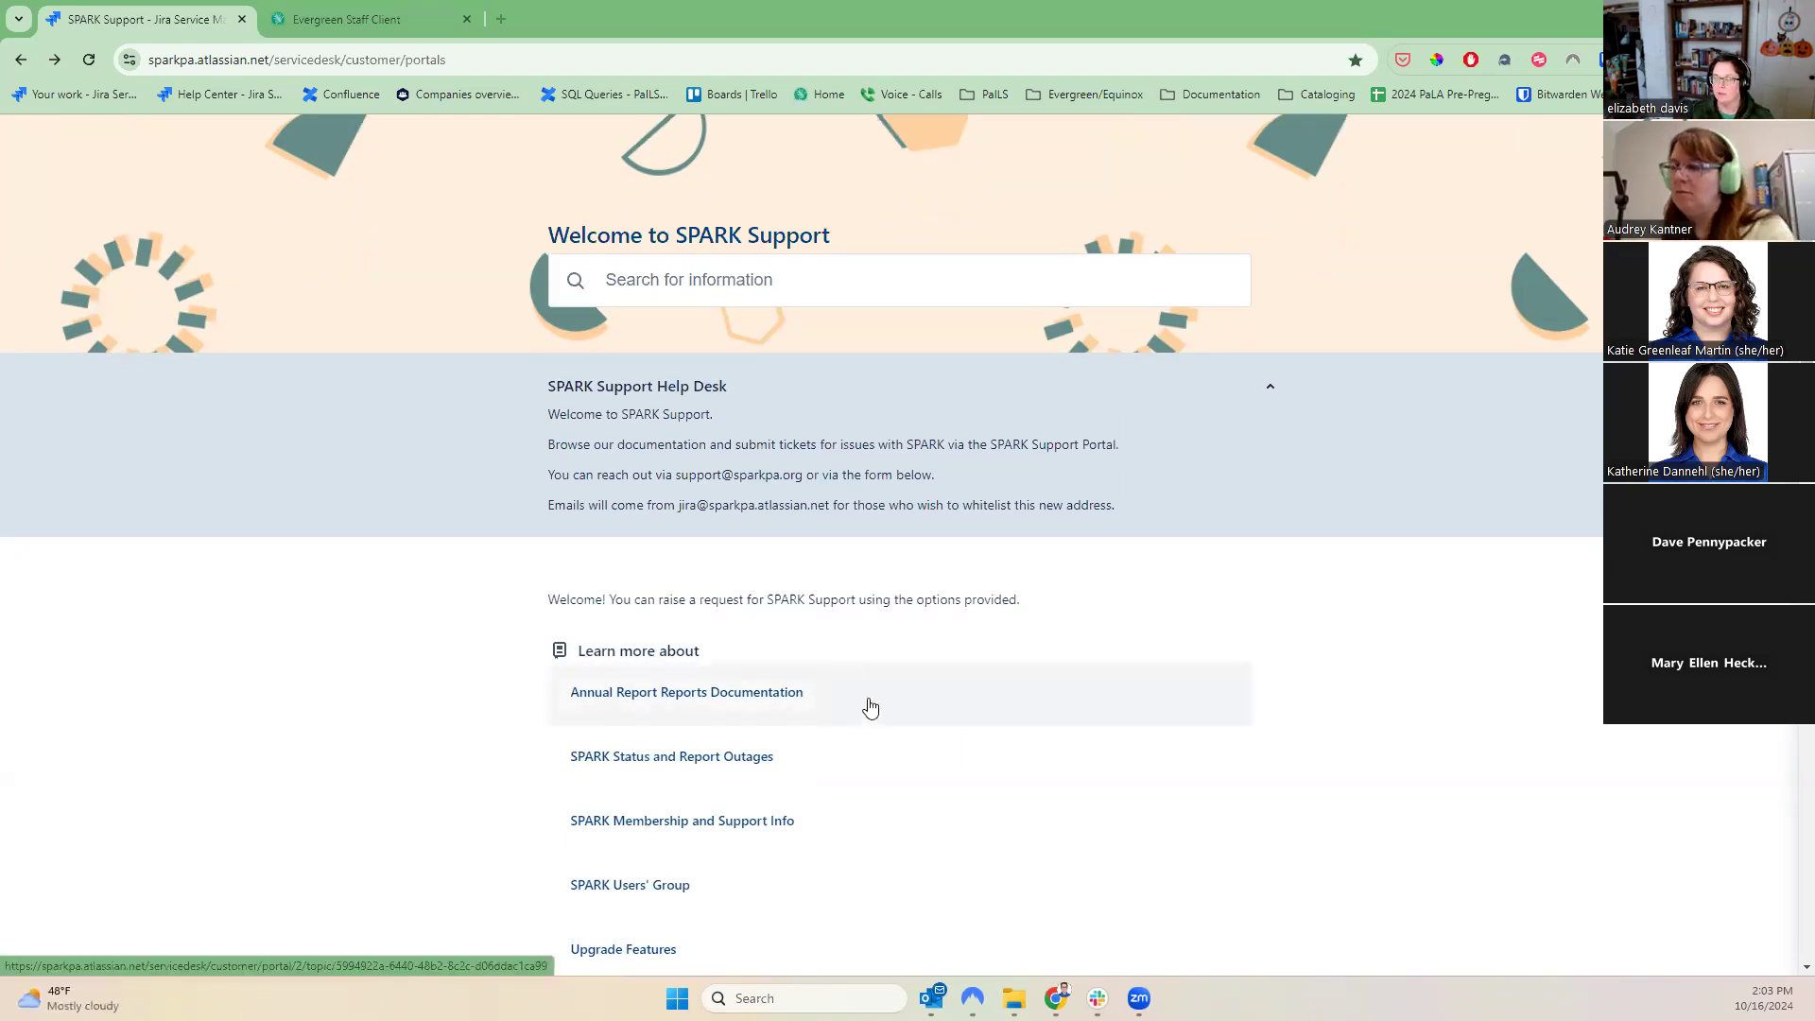
- Open the Upgrade Features article and review its preparation notes, live training schedule and 3.13 testing sessions
scroll(1049, 652, "down", 2)
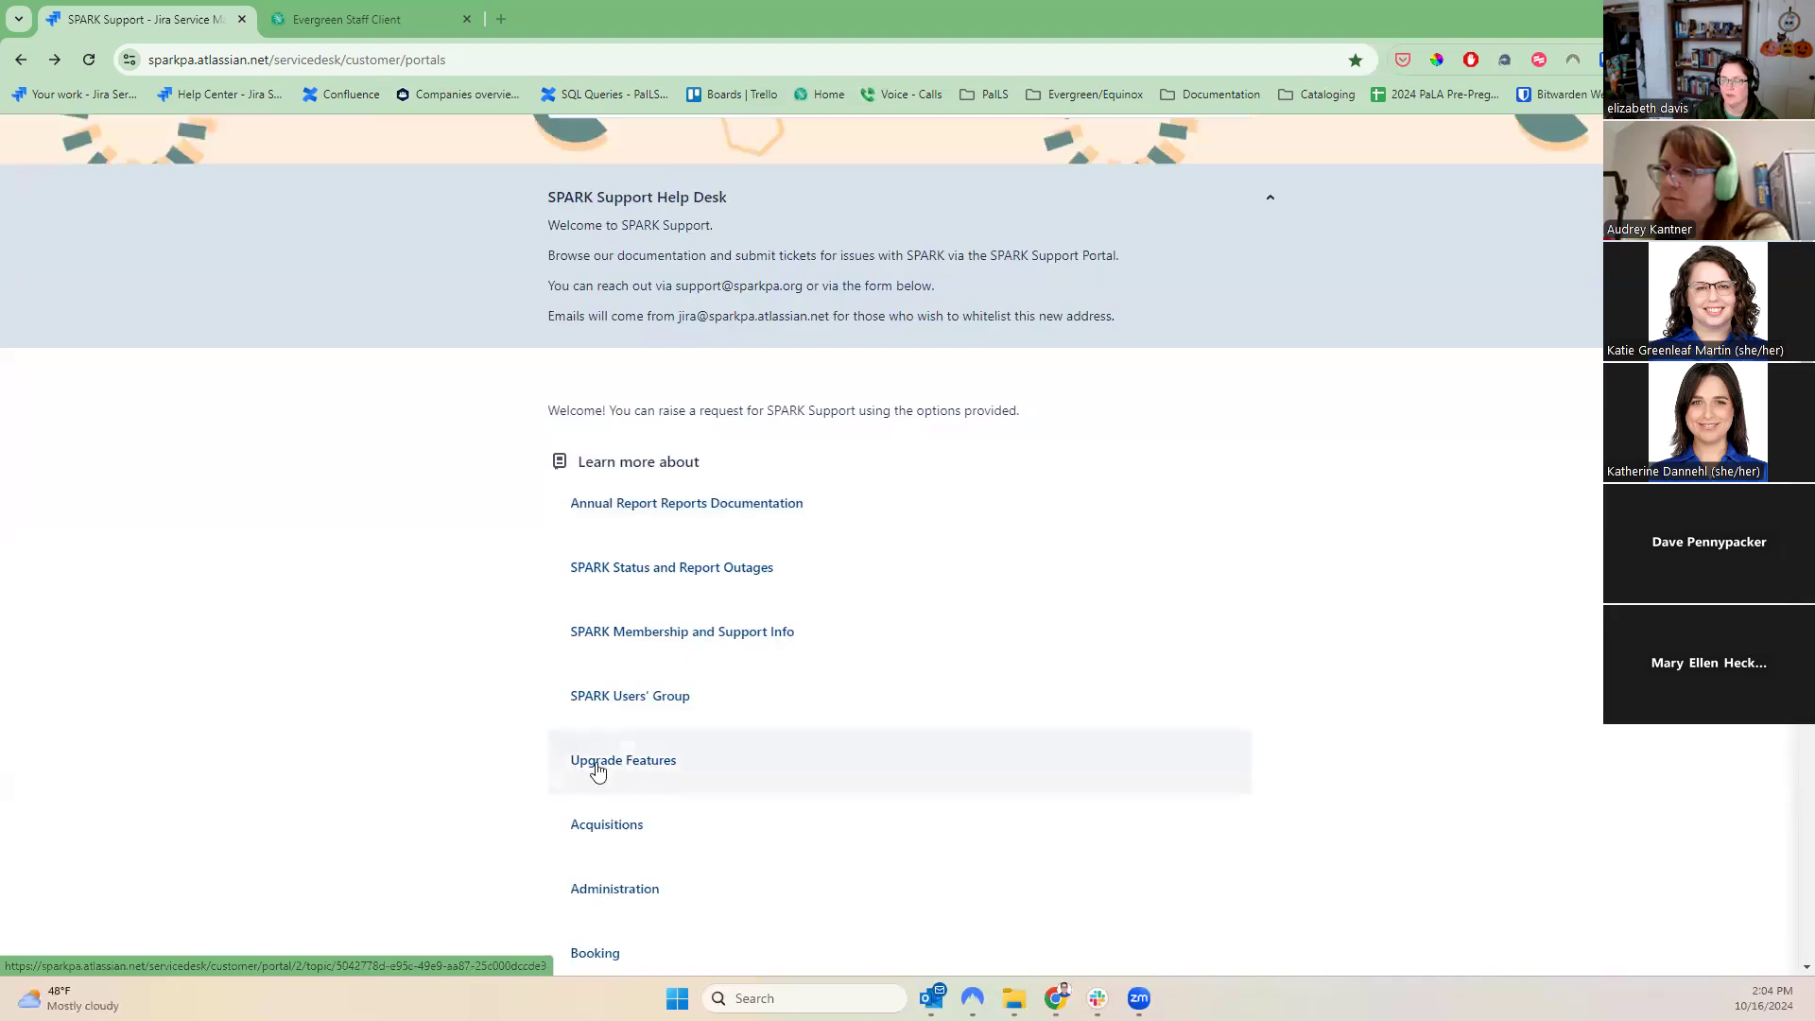
left_click(598, 770)
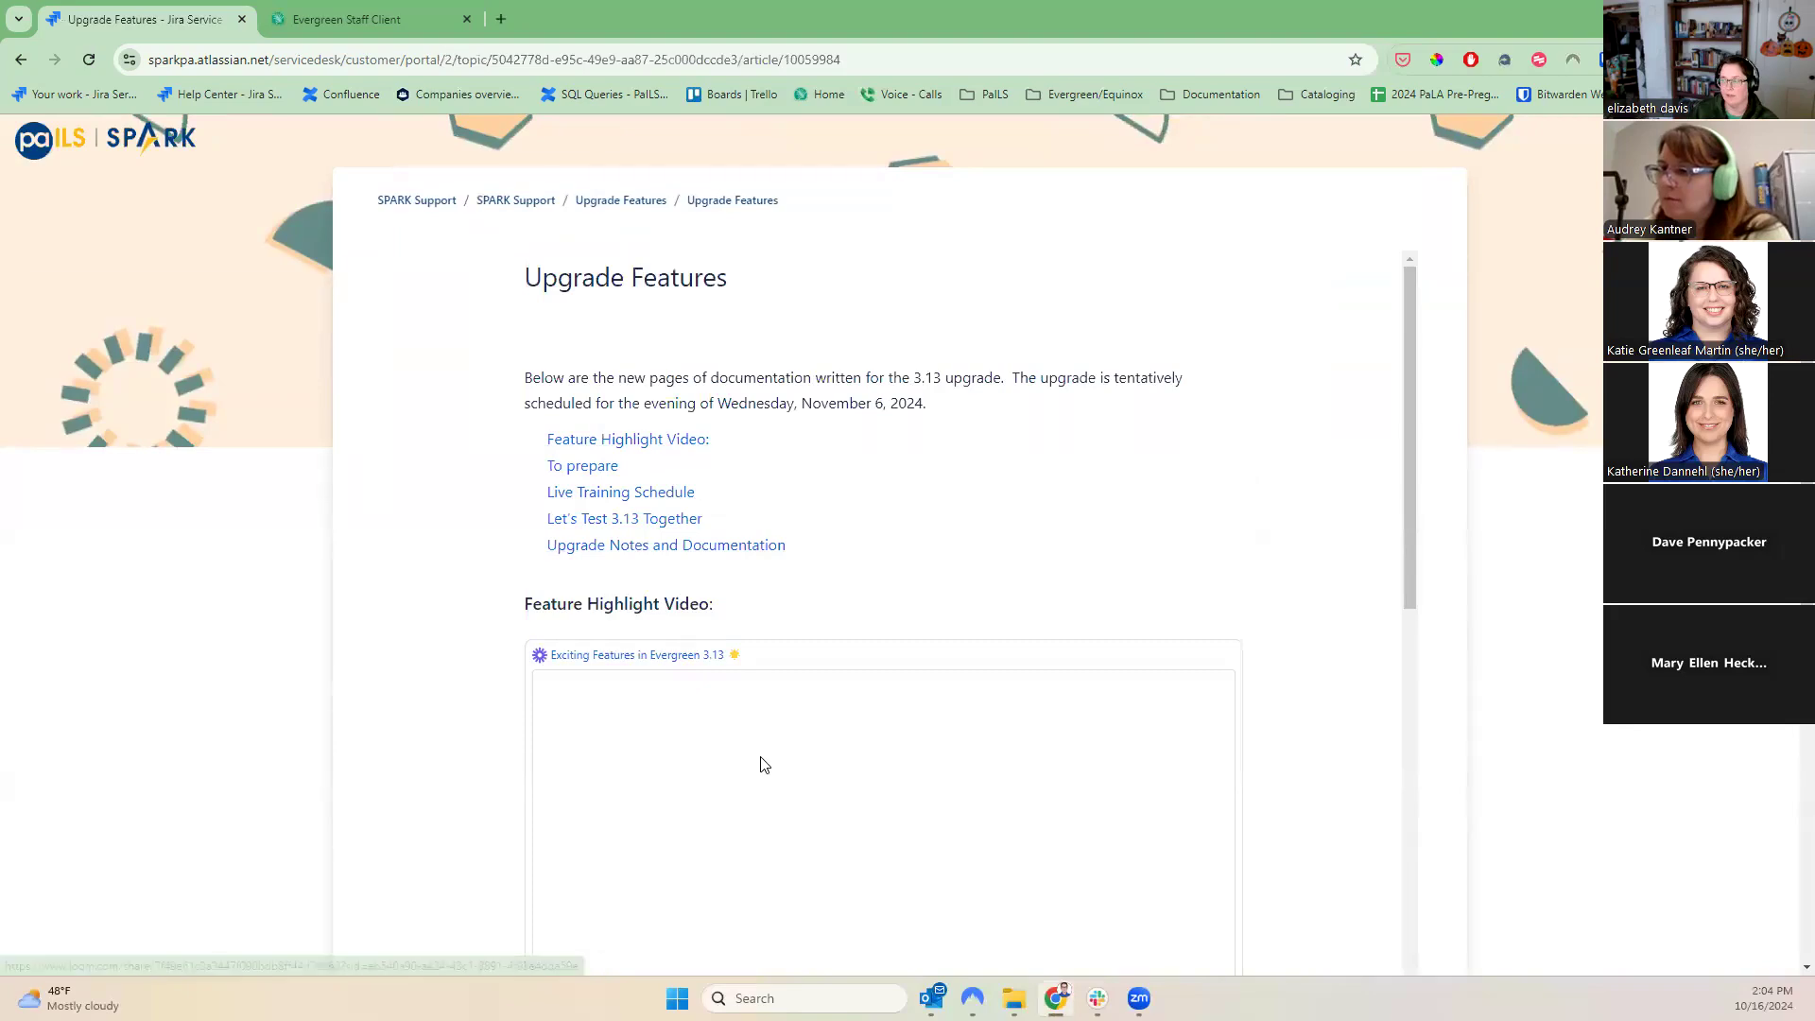
scroll(680, 600, "down", 6)
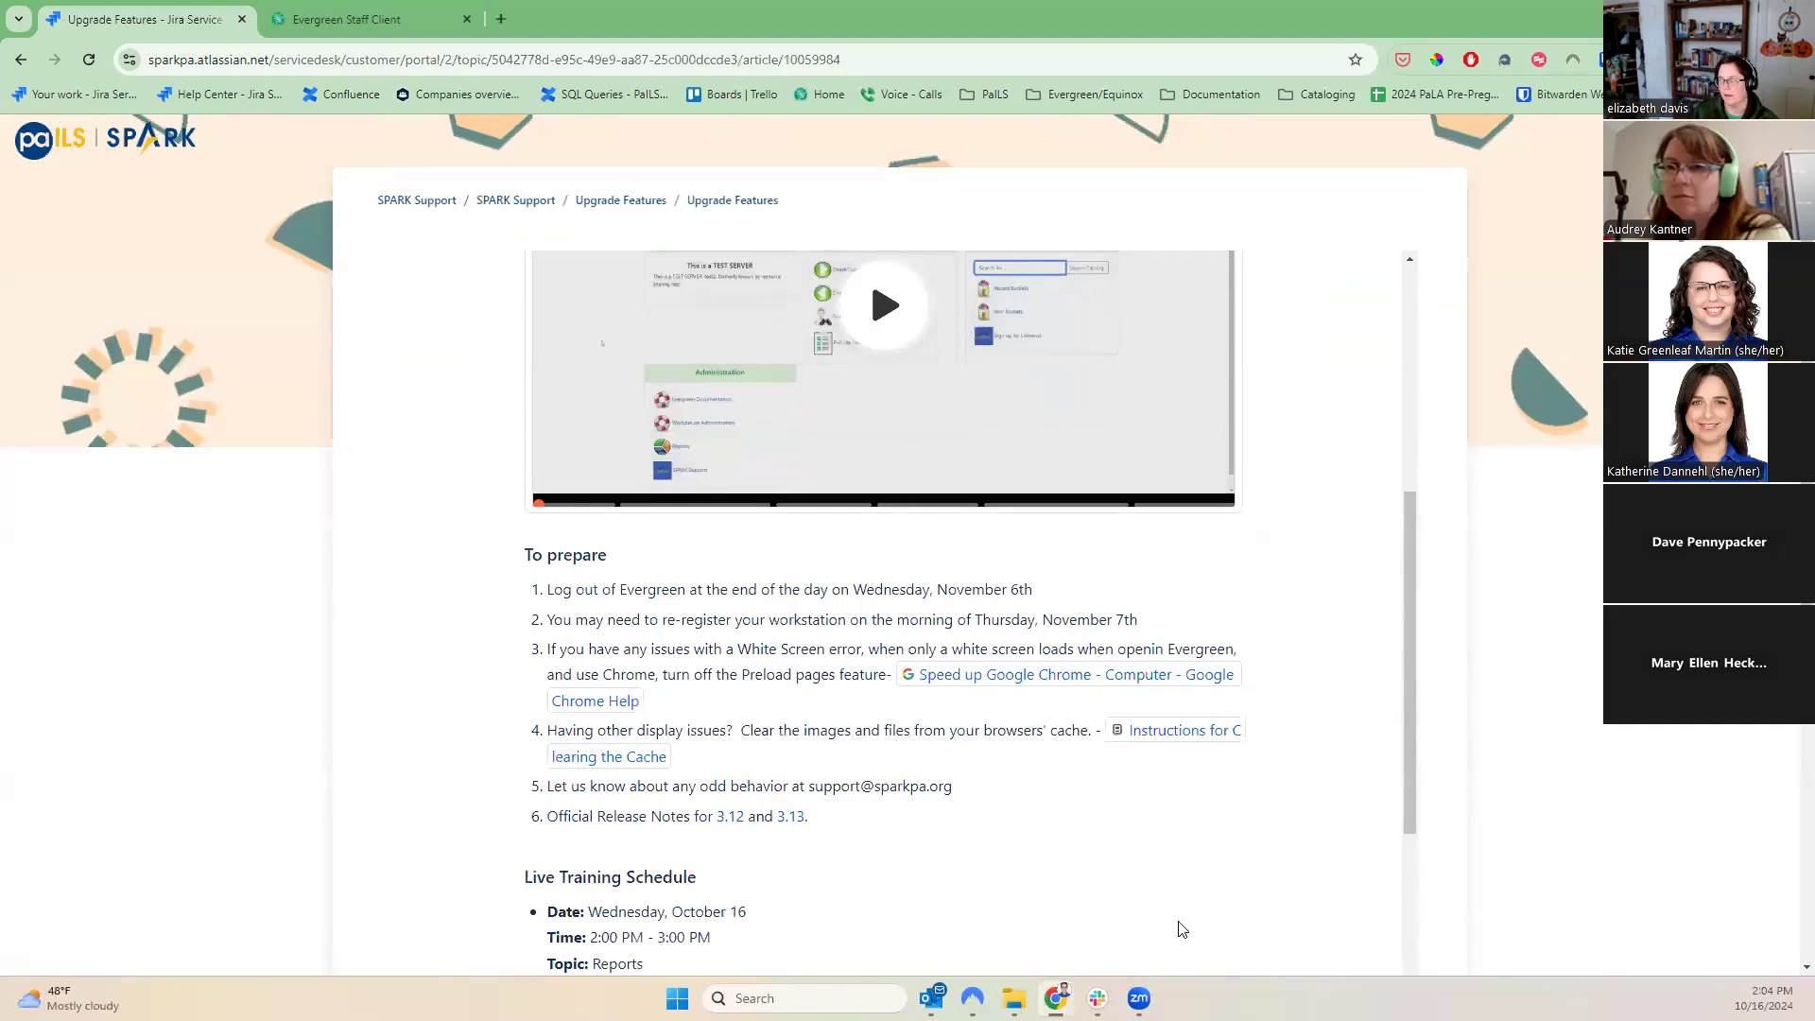
scroll(1039, 749, "down", 4)
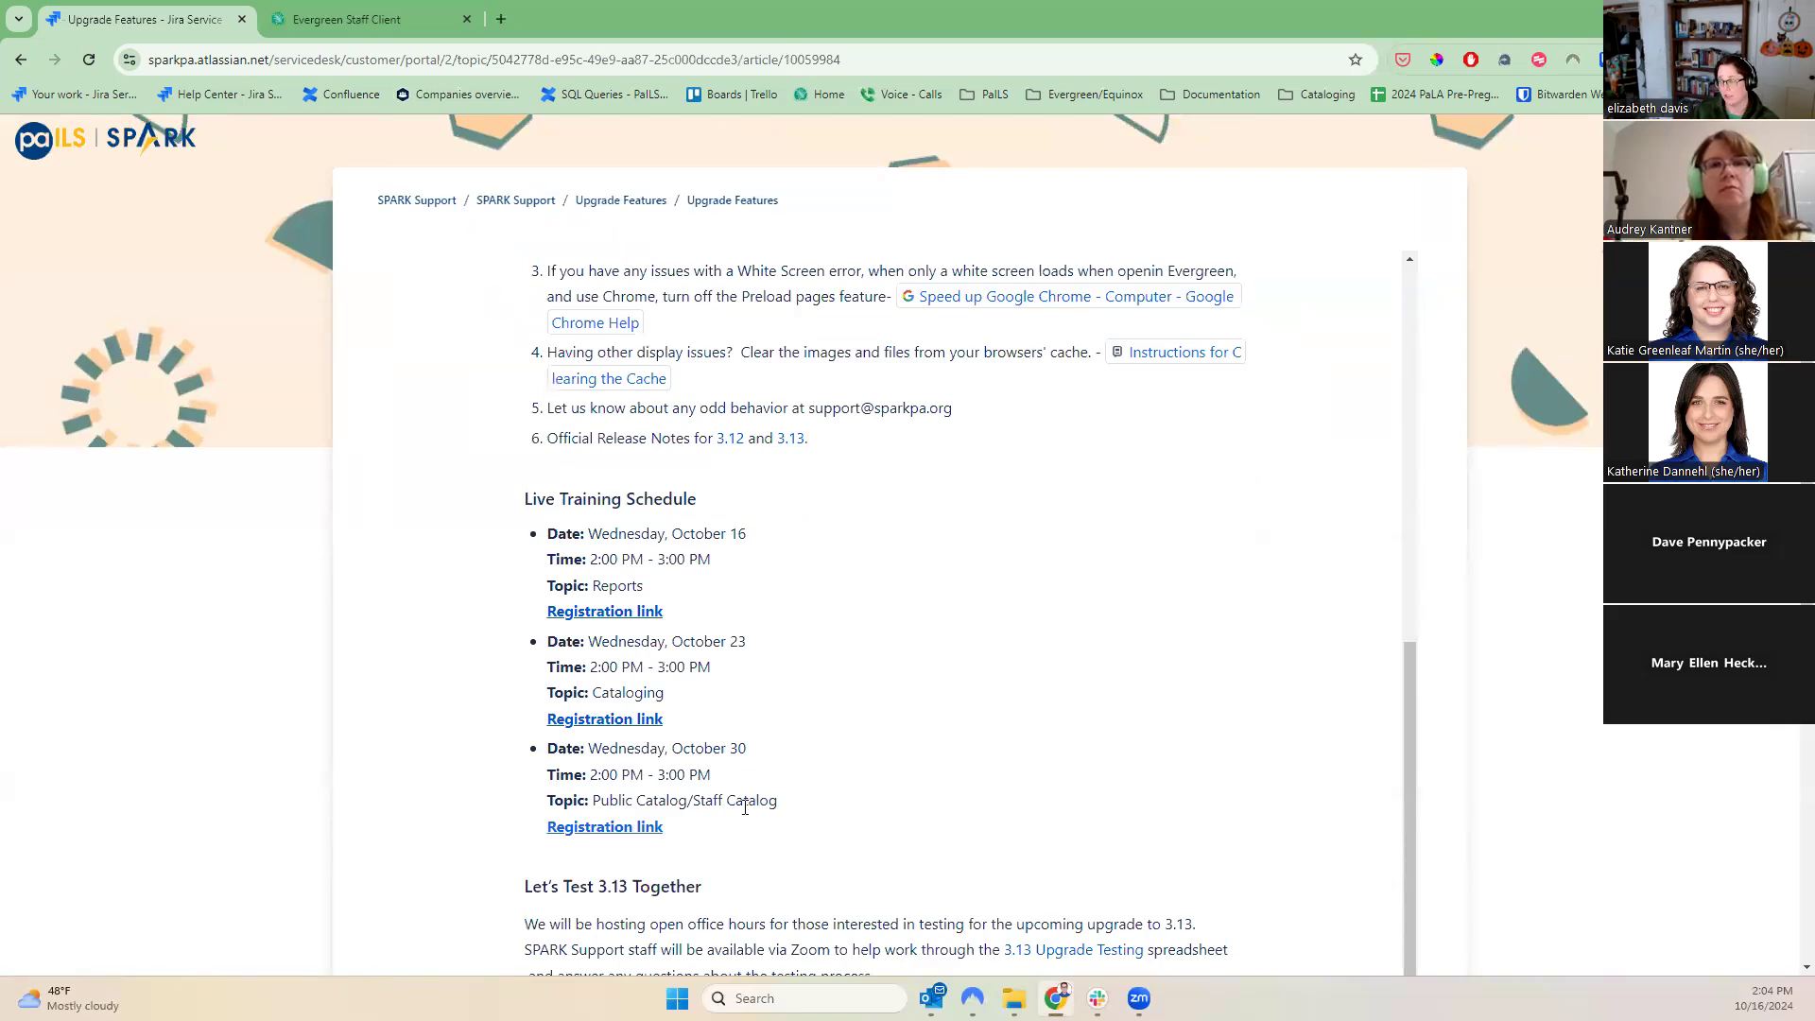
scroll(745, 806, "down", 2)
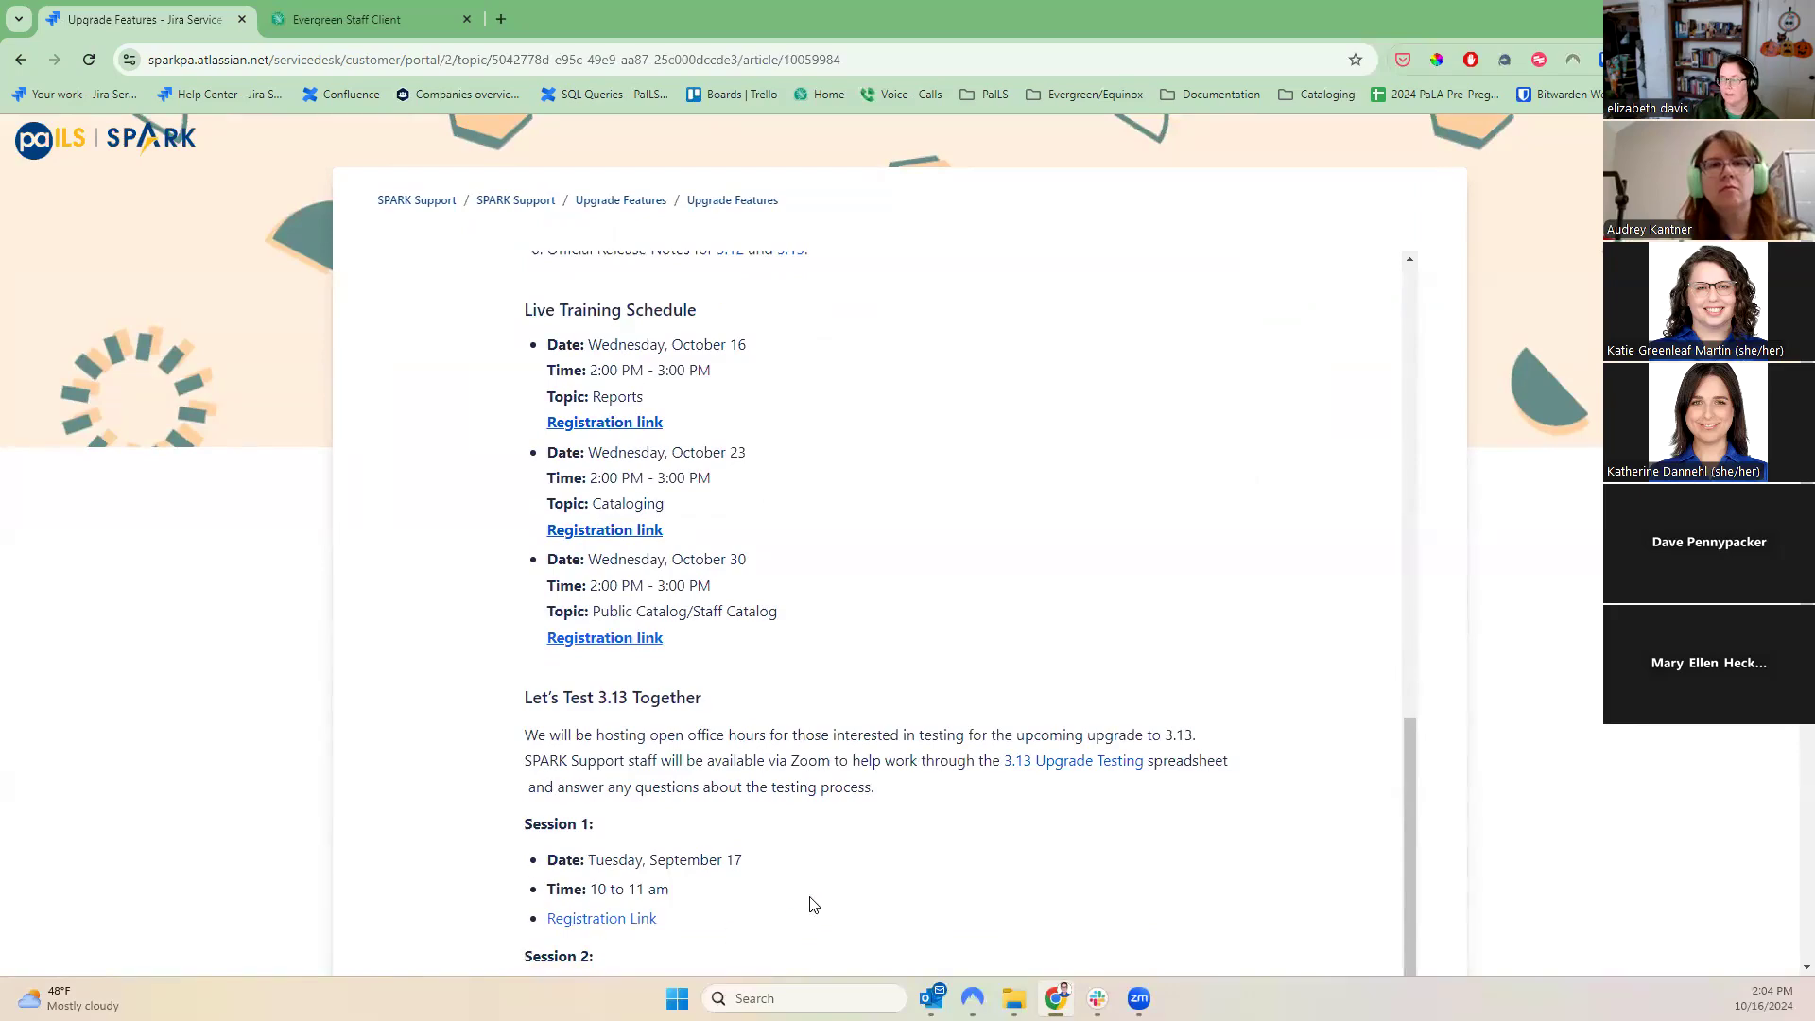
scroll(811, 893, "down", 3)
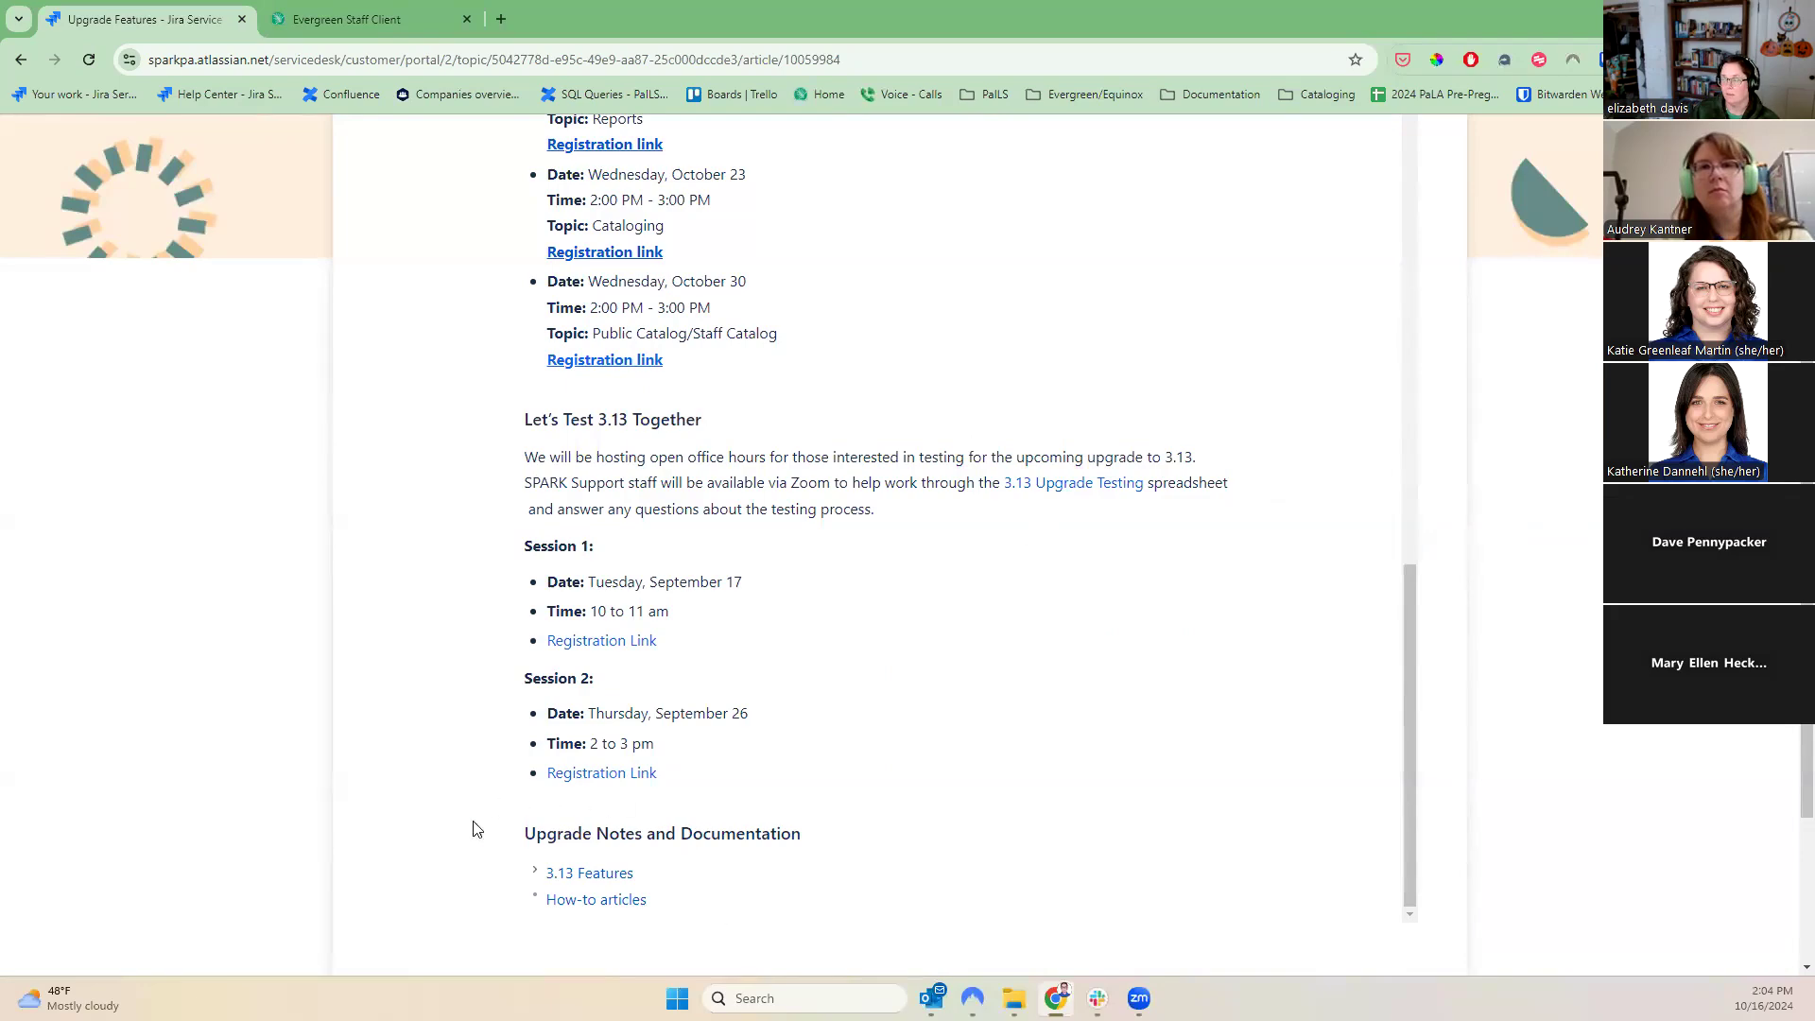
scroll(569, 900, "down", 2)
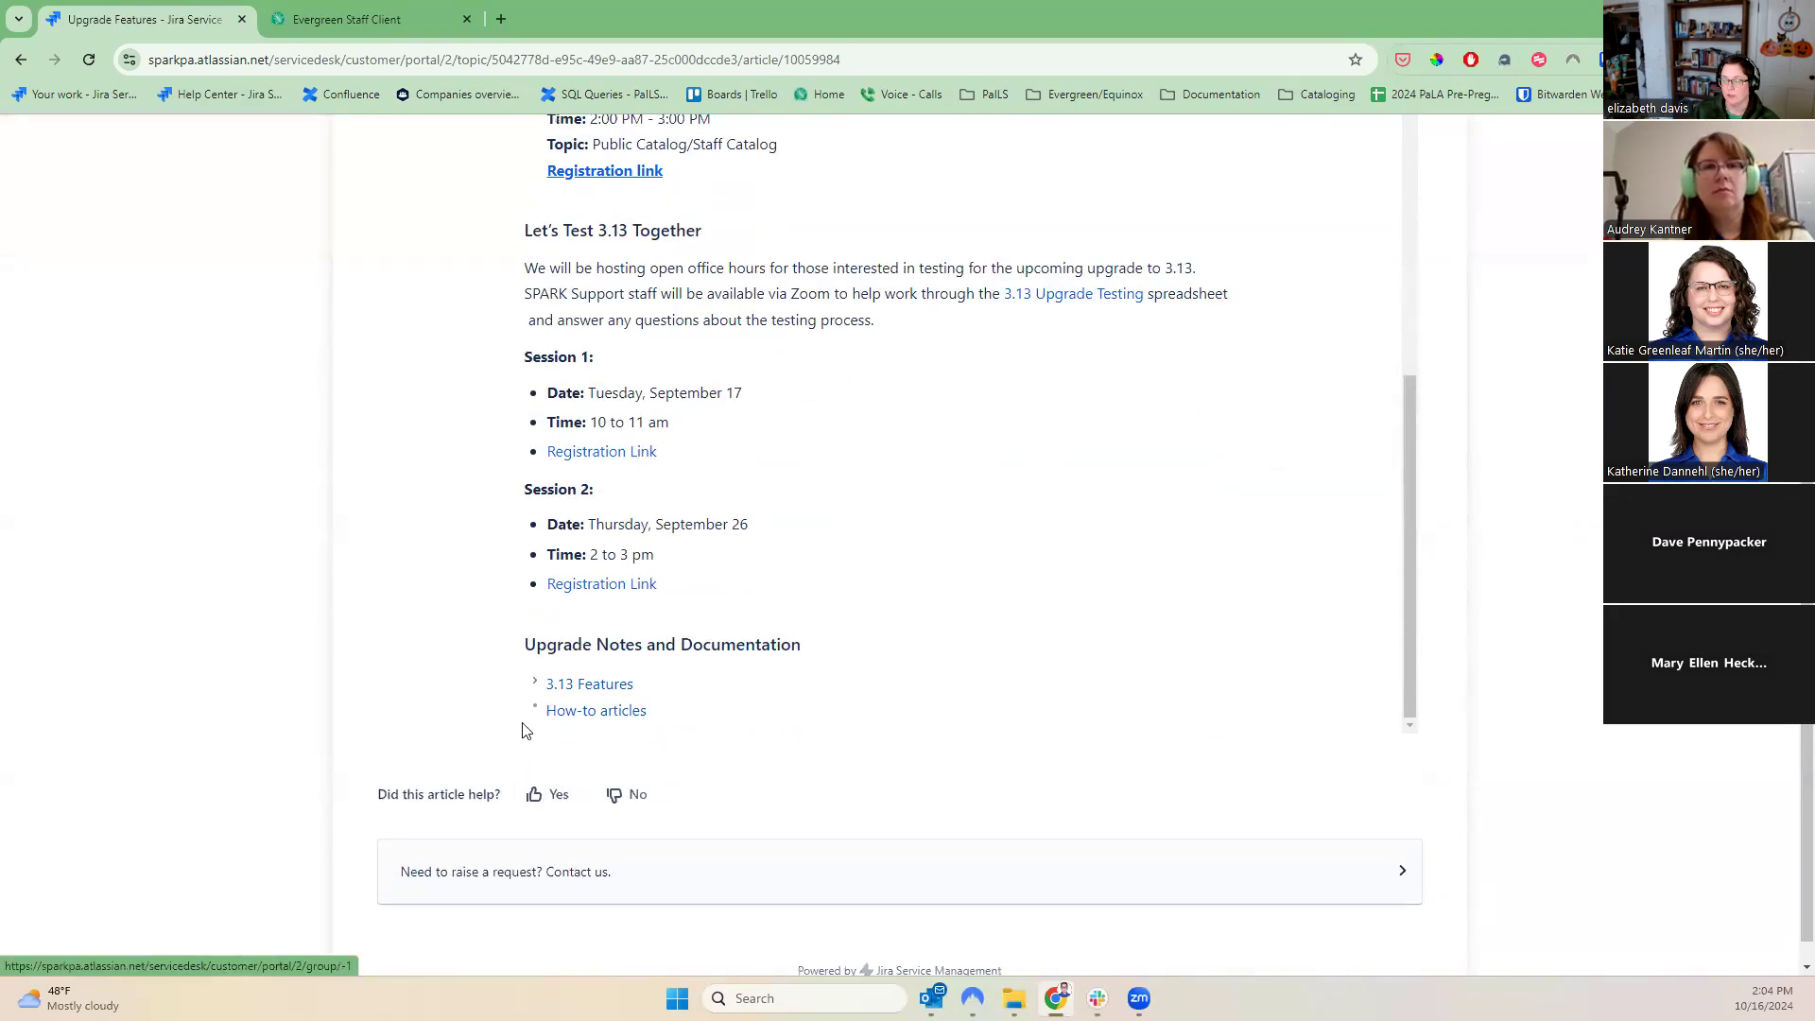
- Expand 3.13 Features under Upgrade Notes and Documentation and open its Reports article
left_click(533, 686)
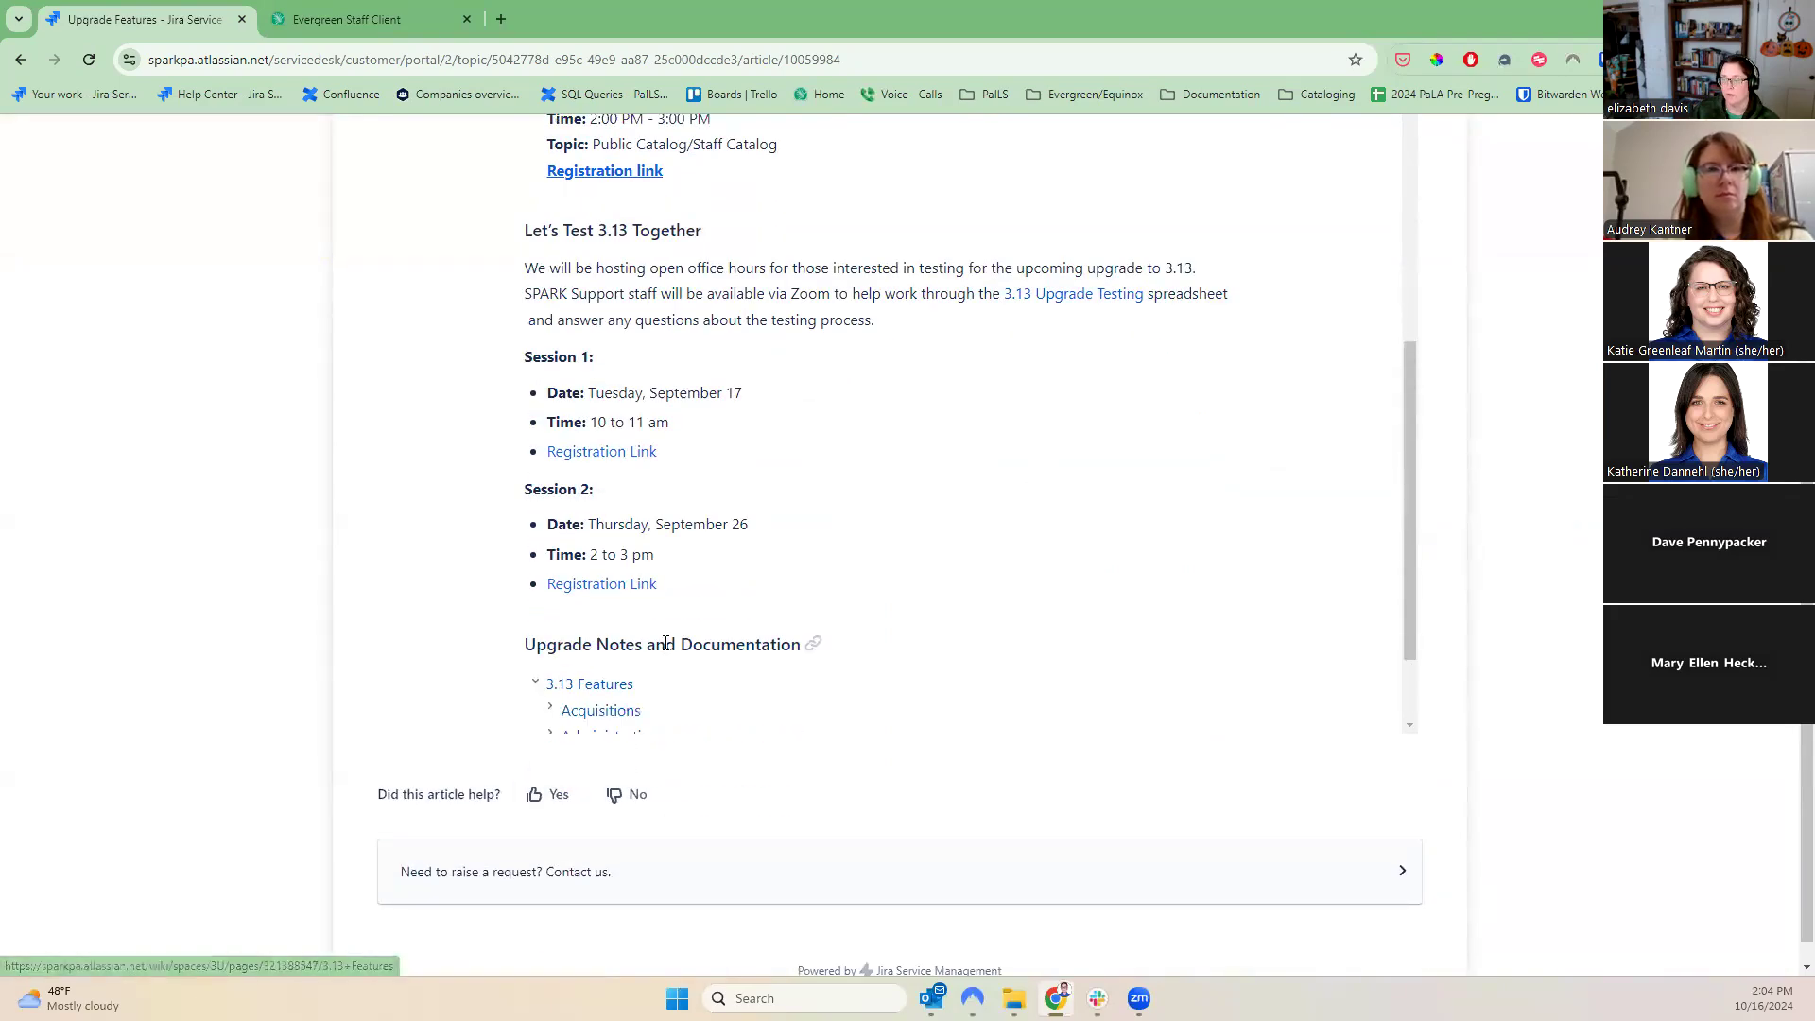
scroll(661, 652, "down", 2)
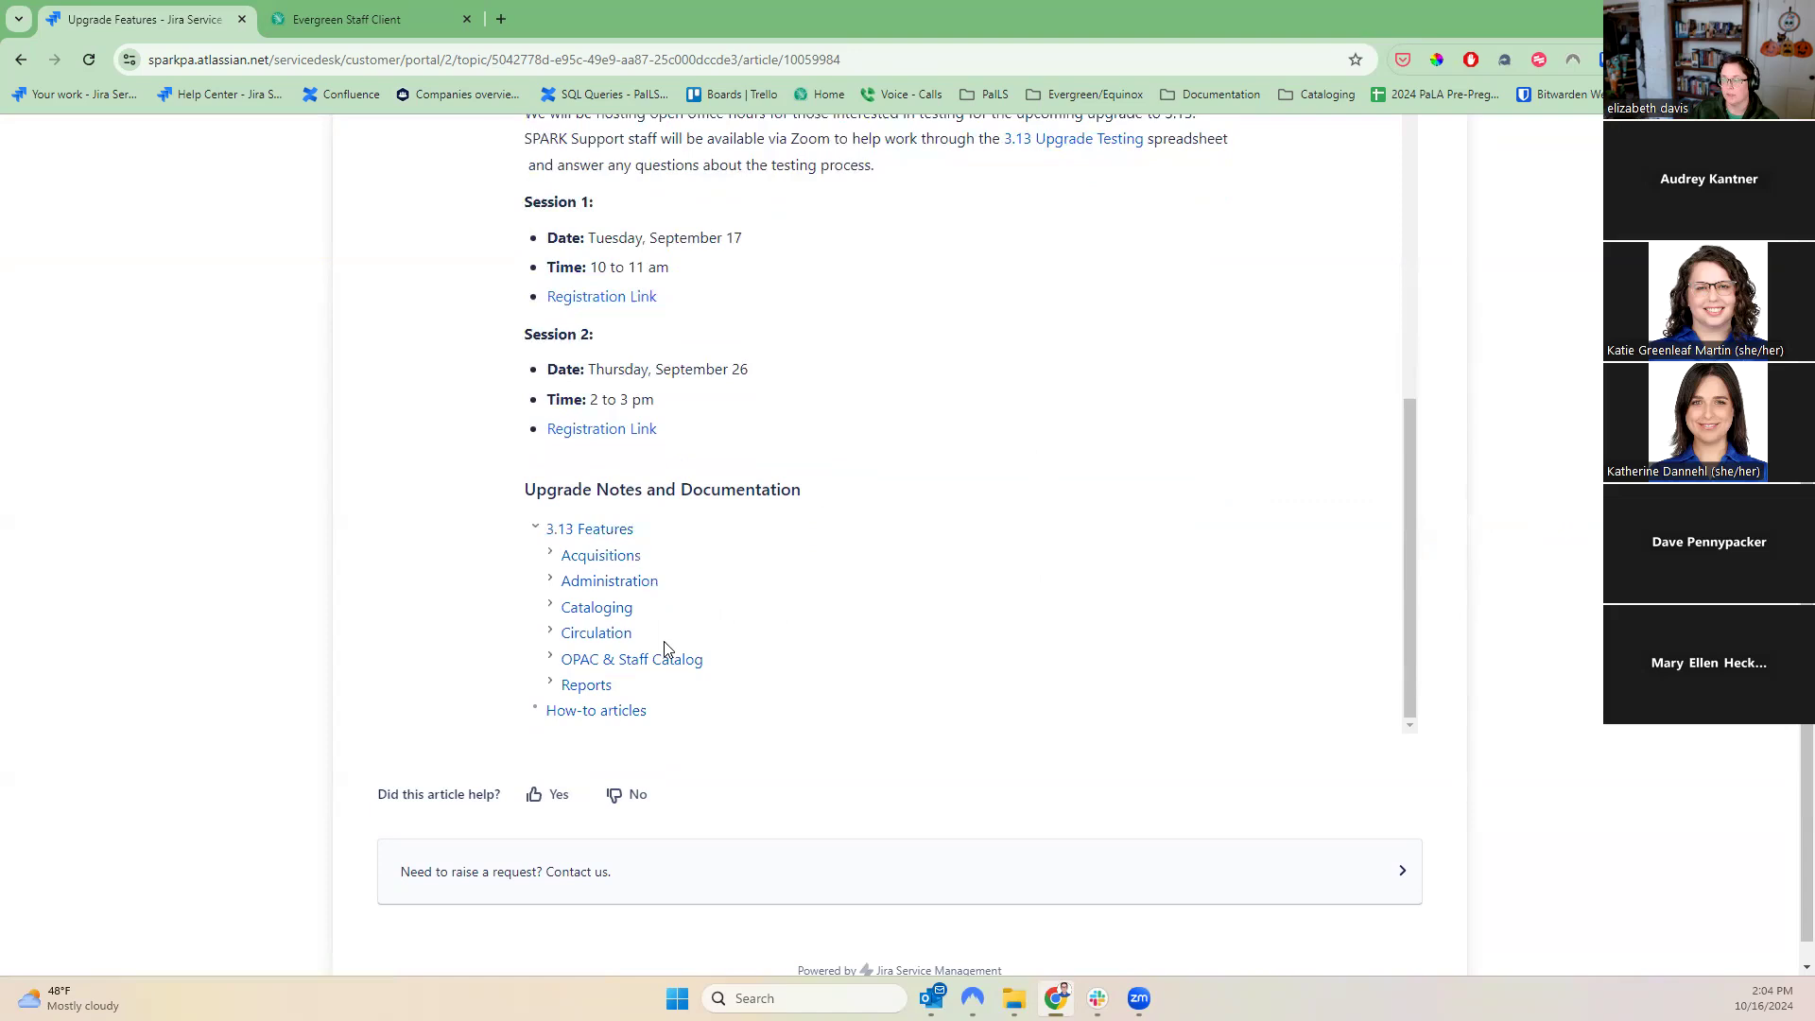
left_click(598, 686)
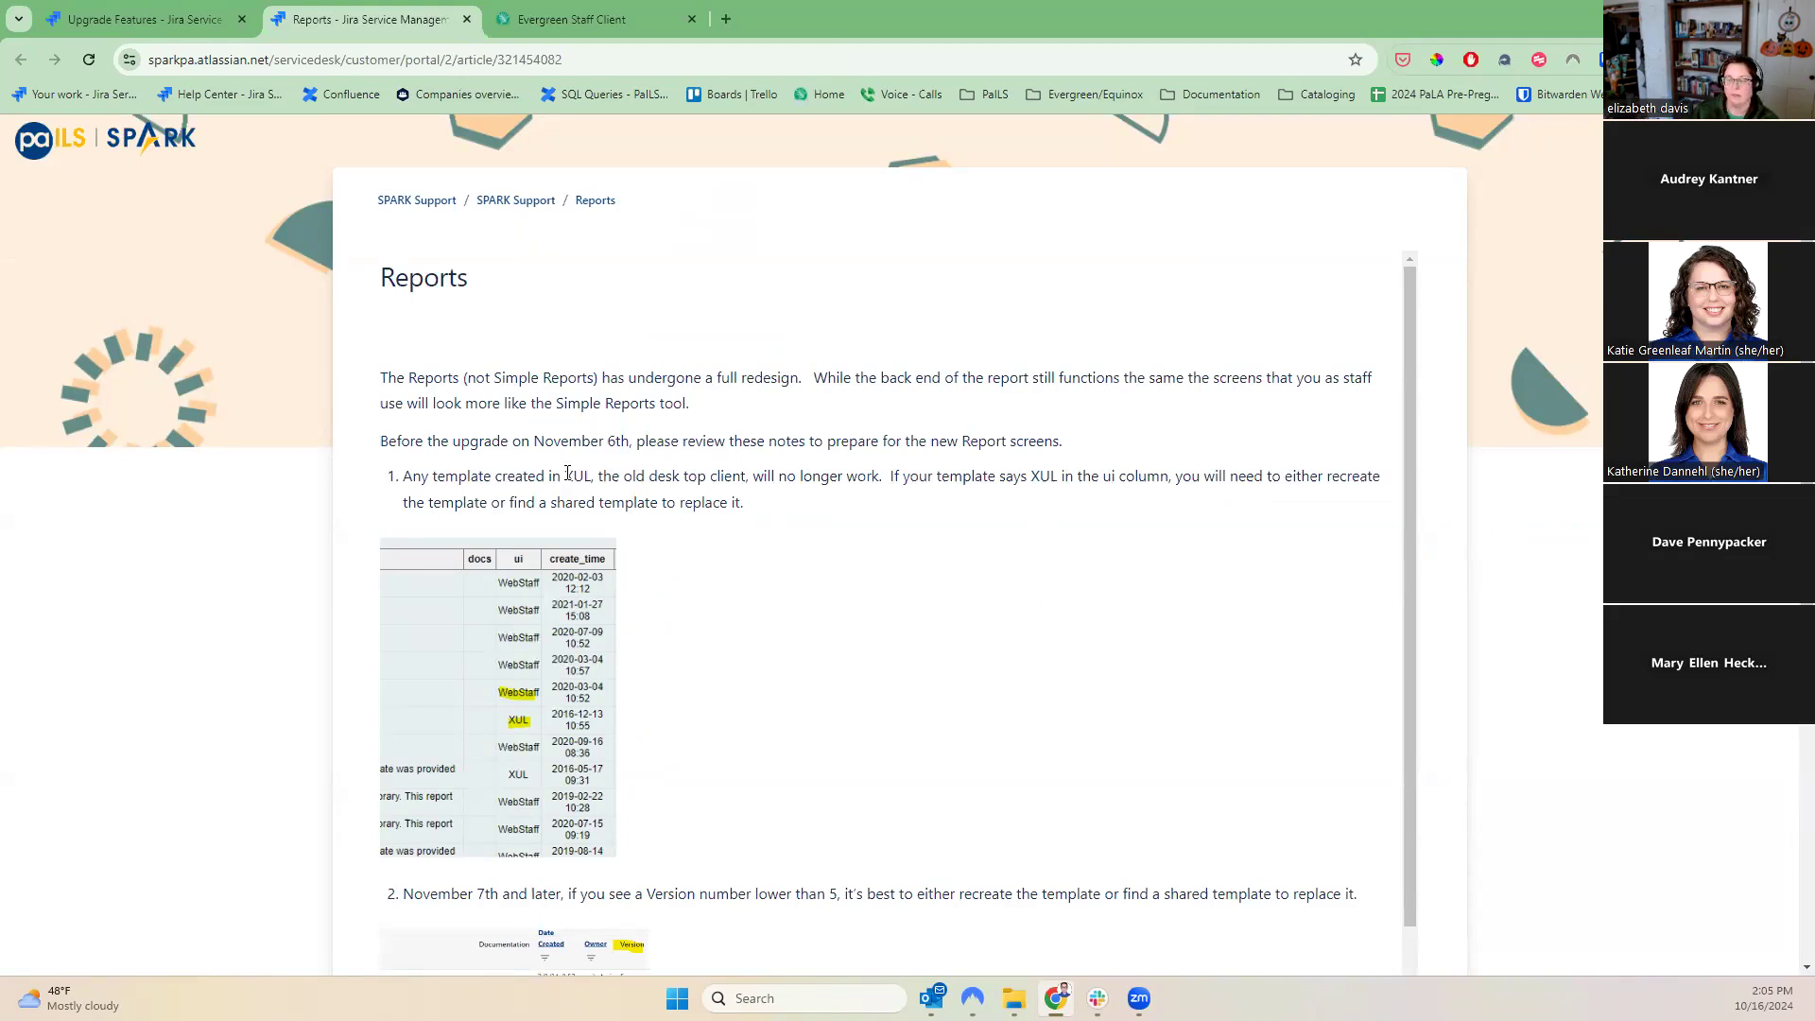
- Examine the Reports article's notes on XUL templates, template version numbers and the linked report documentation
left_click_drag(656, 493, 392, 477)
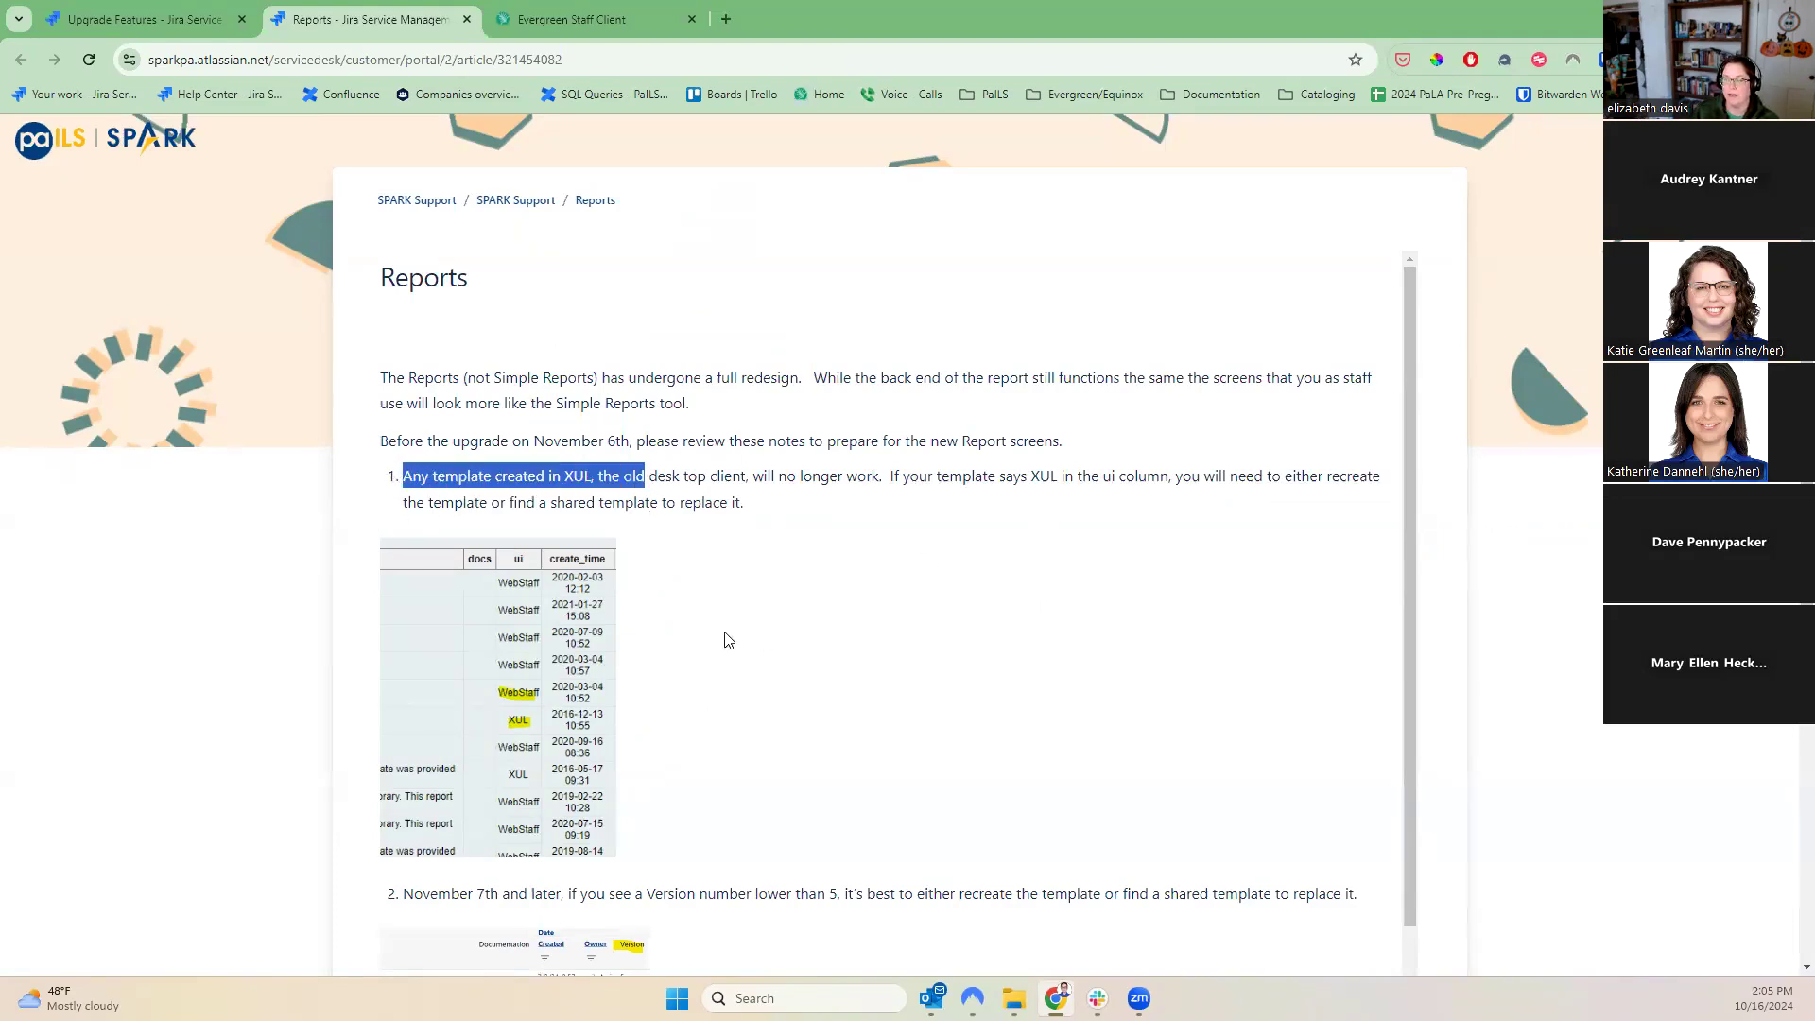
left_click(763, 640)
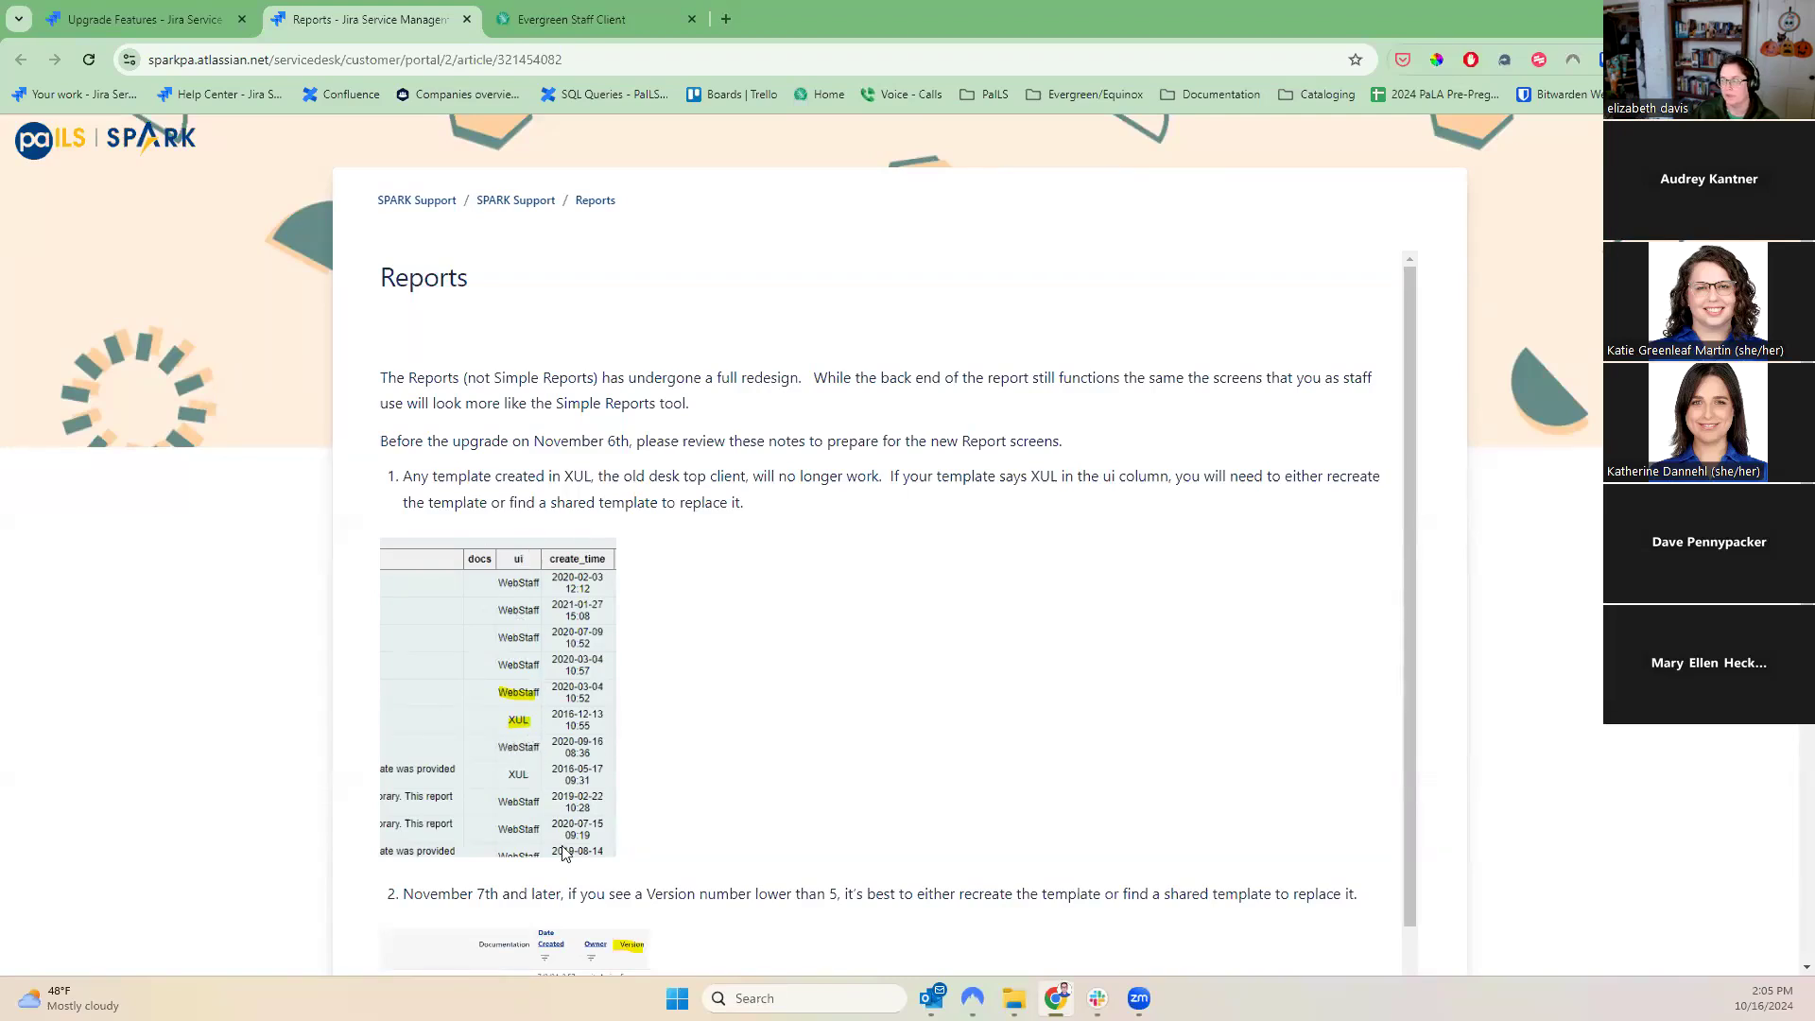
scroll(606, 688, "down", 2)
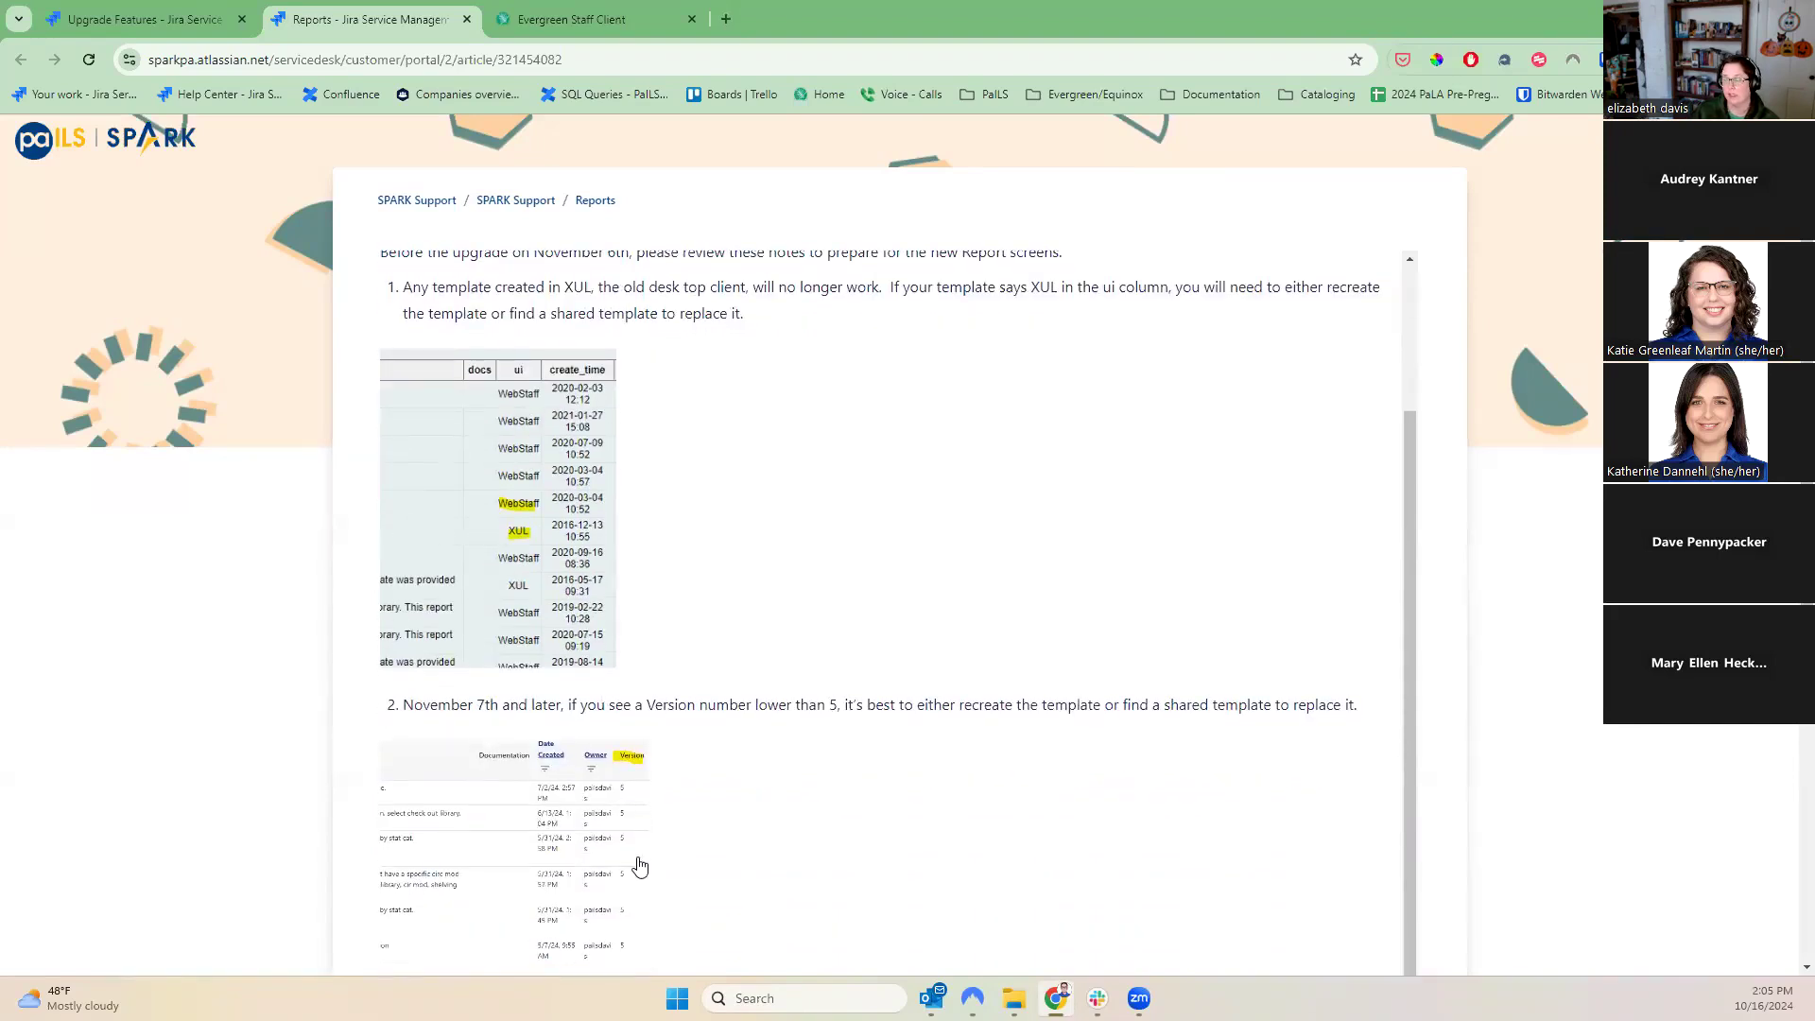
scroll(640, 866, "down", 1)
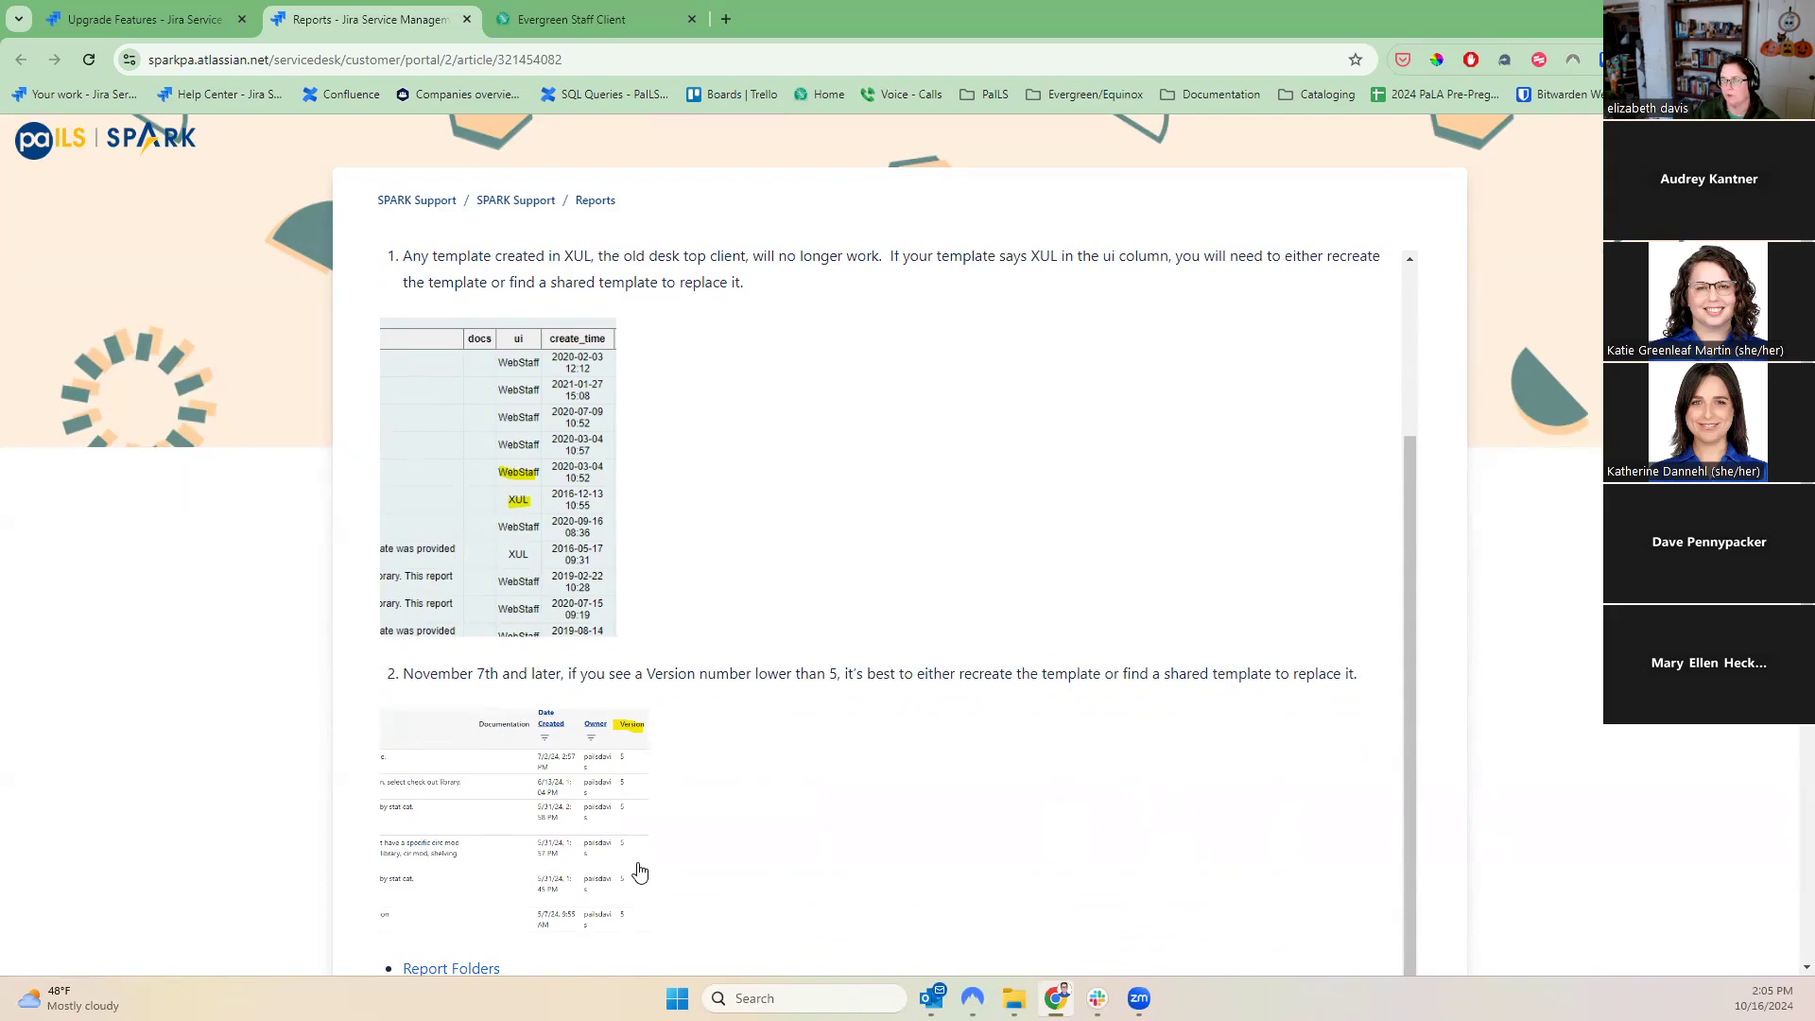
scroll(639, 871, "up", 1)
scroll(639, 872, "up", 1)
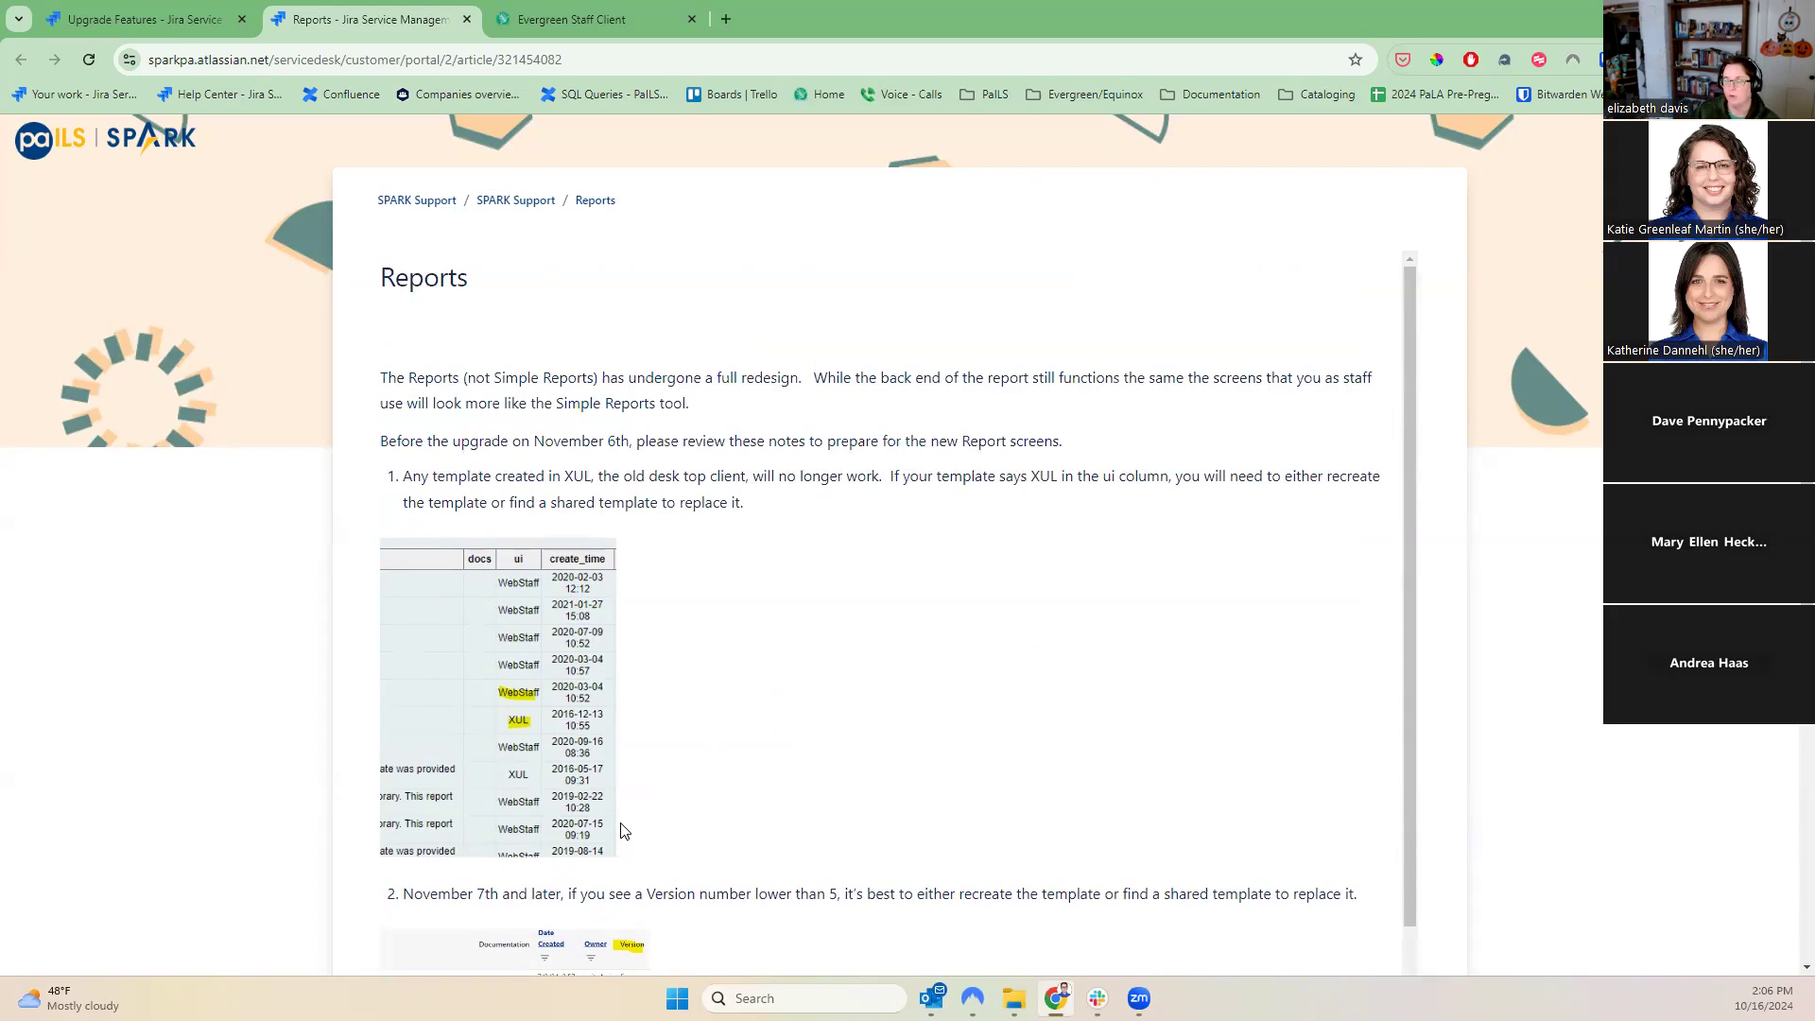
scroll(624, 830, "down", 6)
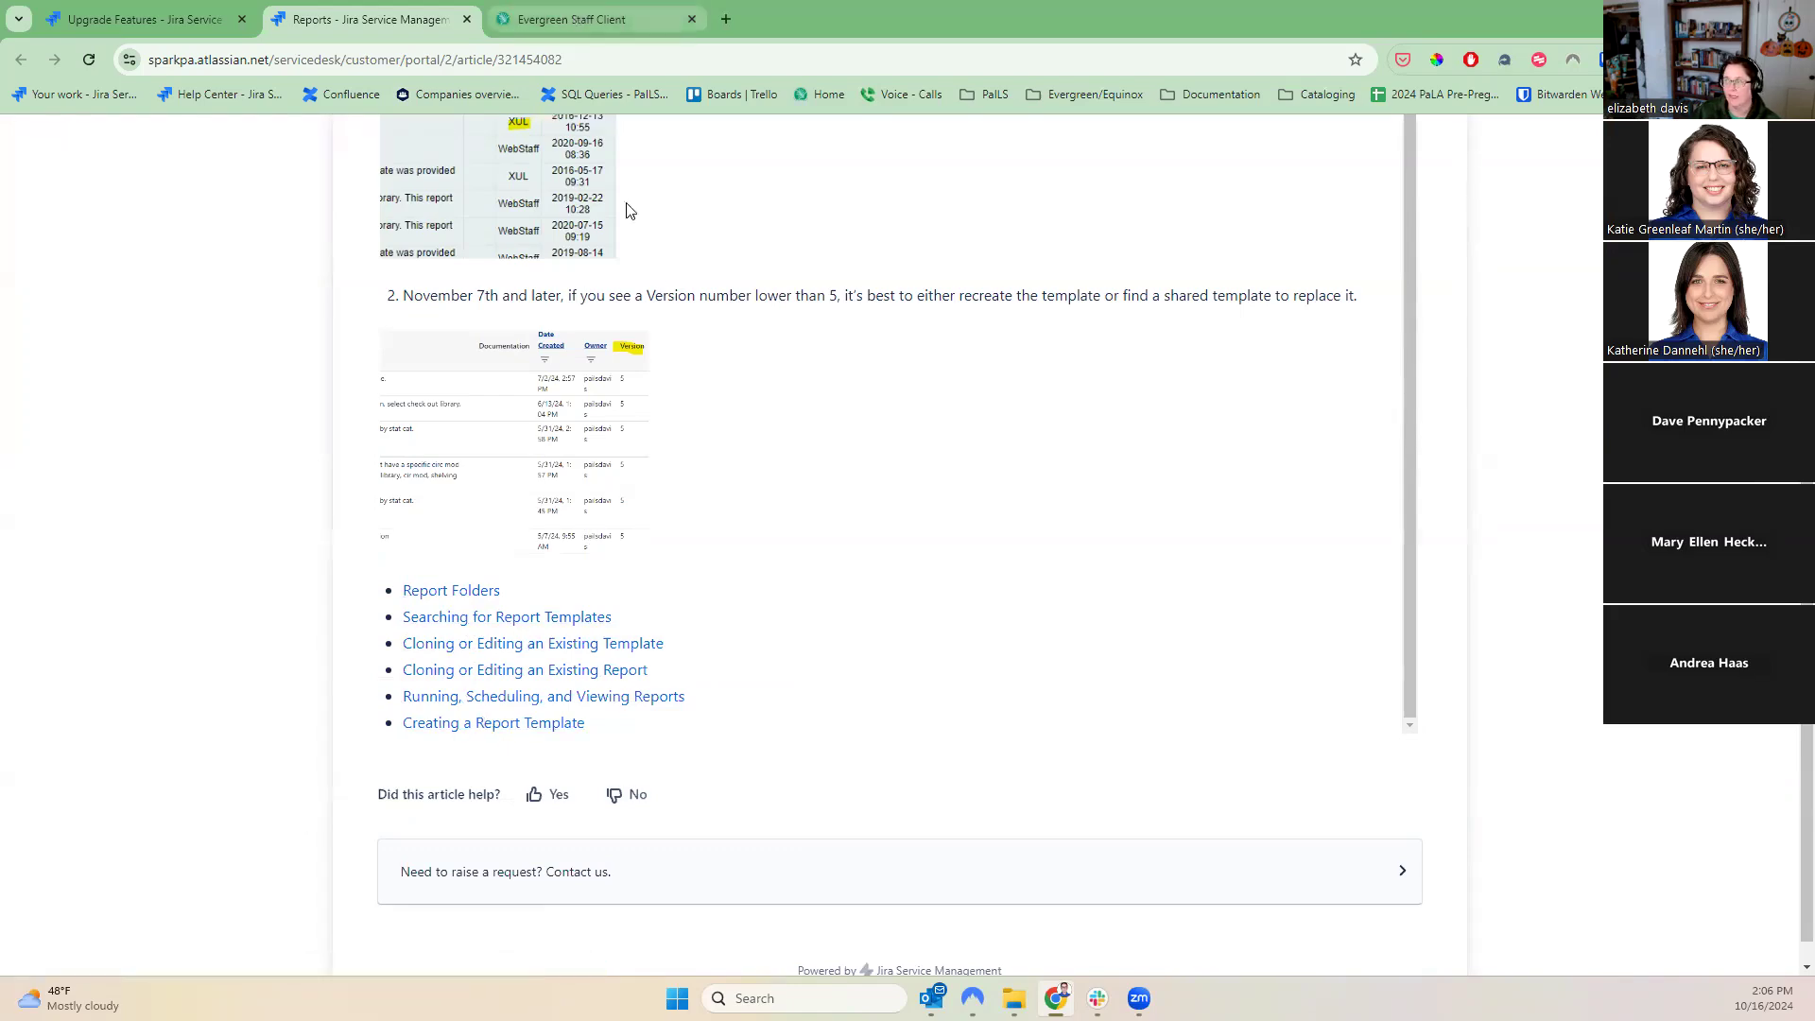
scroll(790, 544, "up", 6)
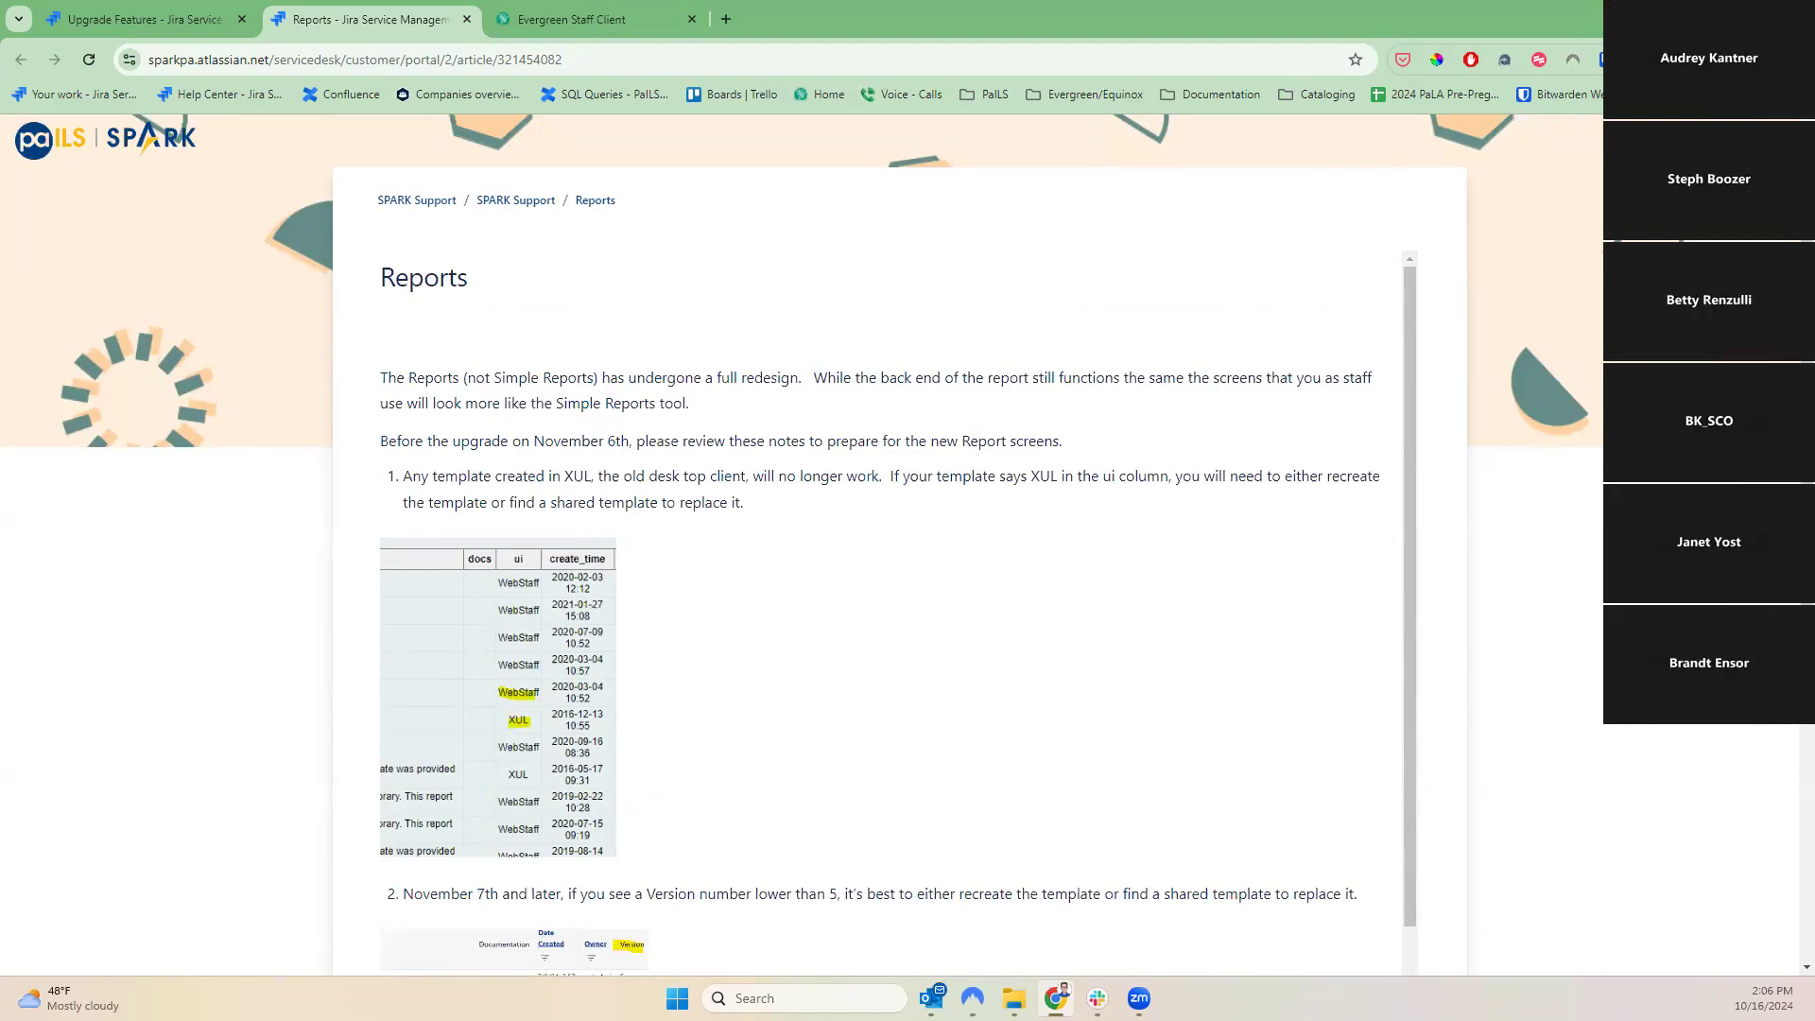
scroll(903, 737, "down", 1)
scroll(903, 737, "up", 1)
- Switch to the Evergreen Staff Client, point out the test server's data update date and open Reports
left_click(524, 14)
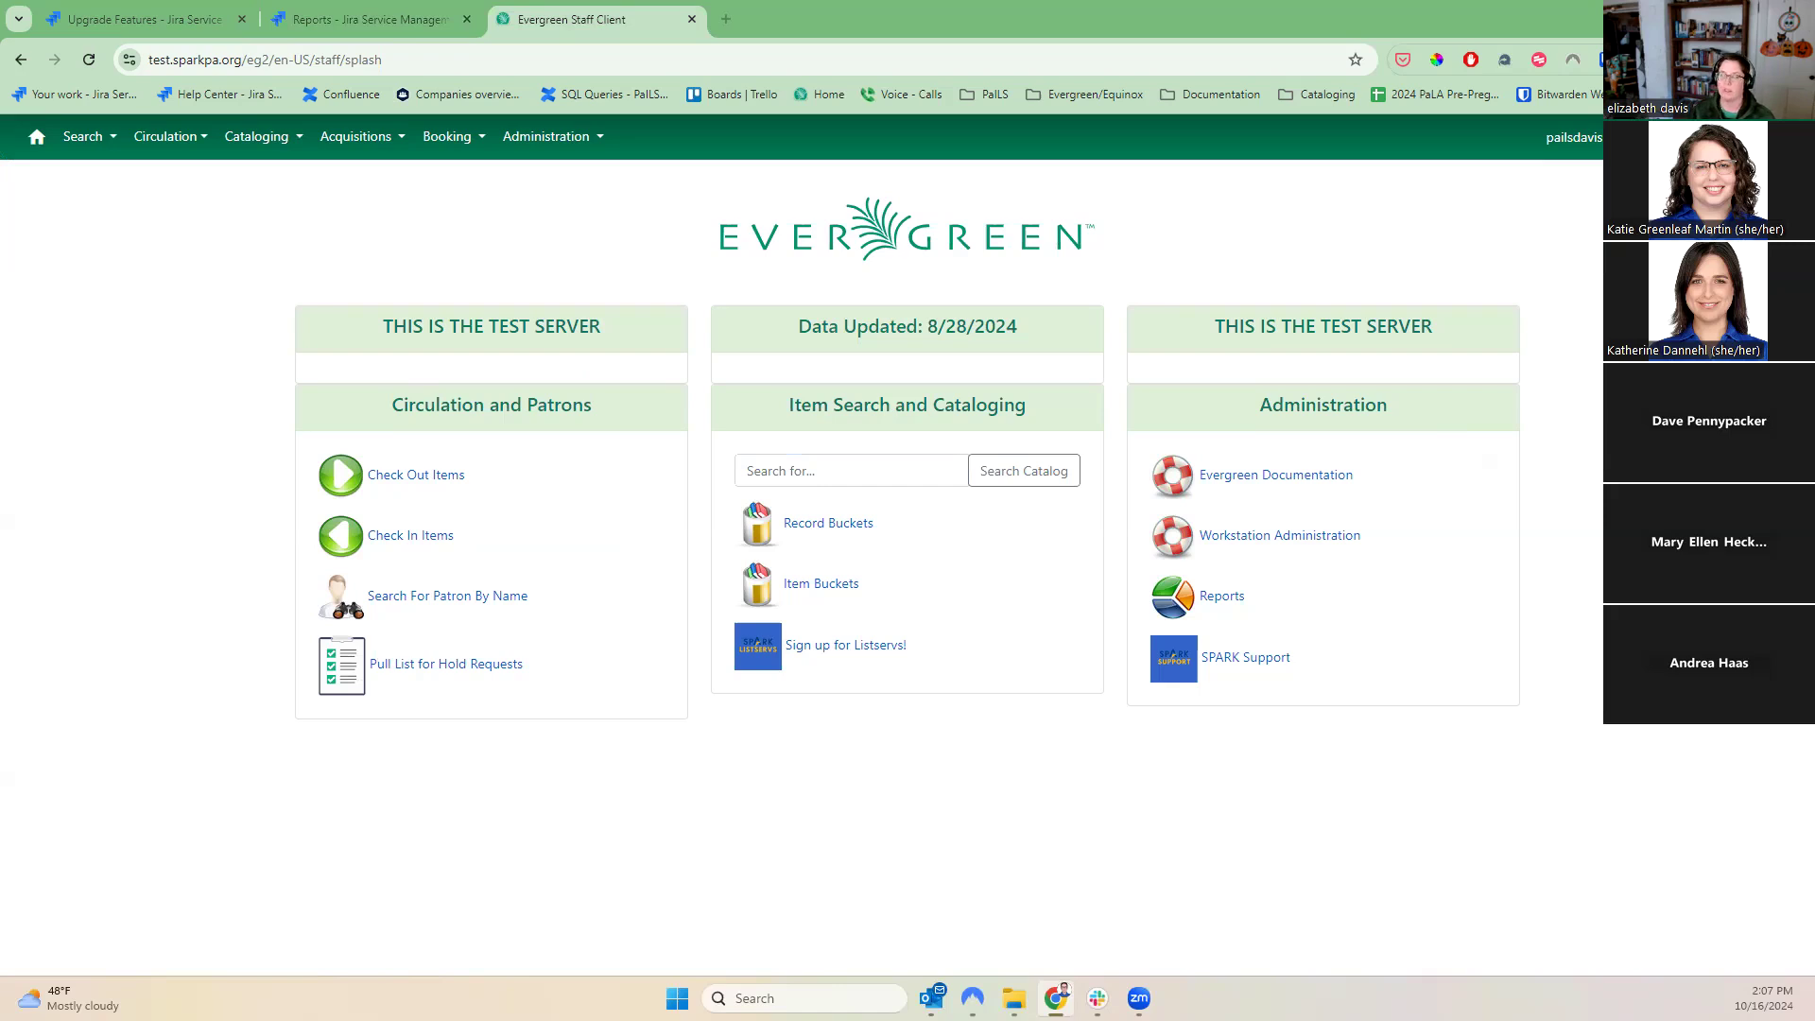
left_click_drag(1019, 326, 737, 335)
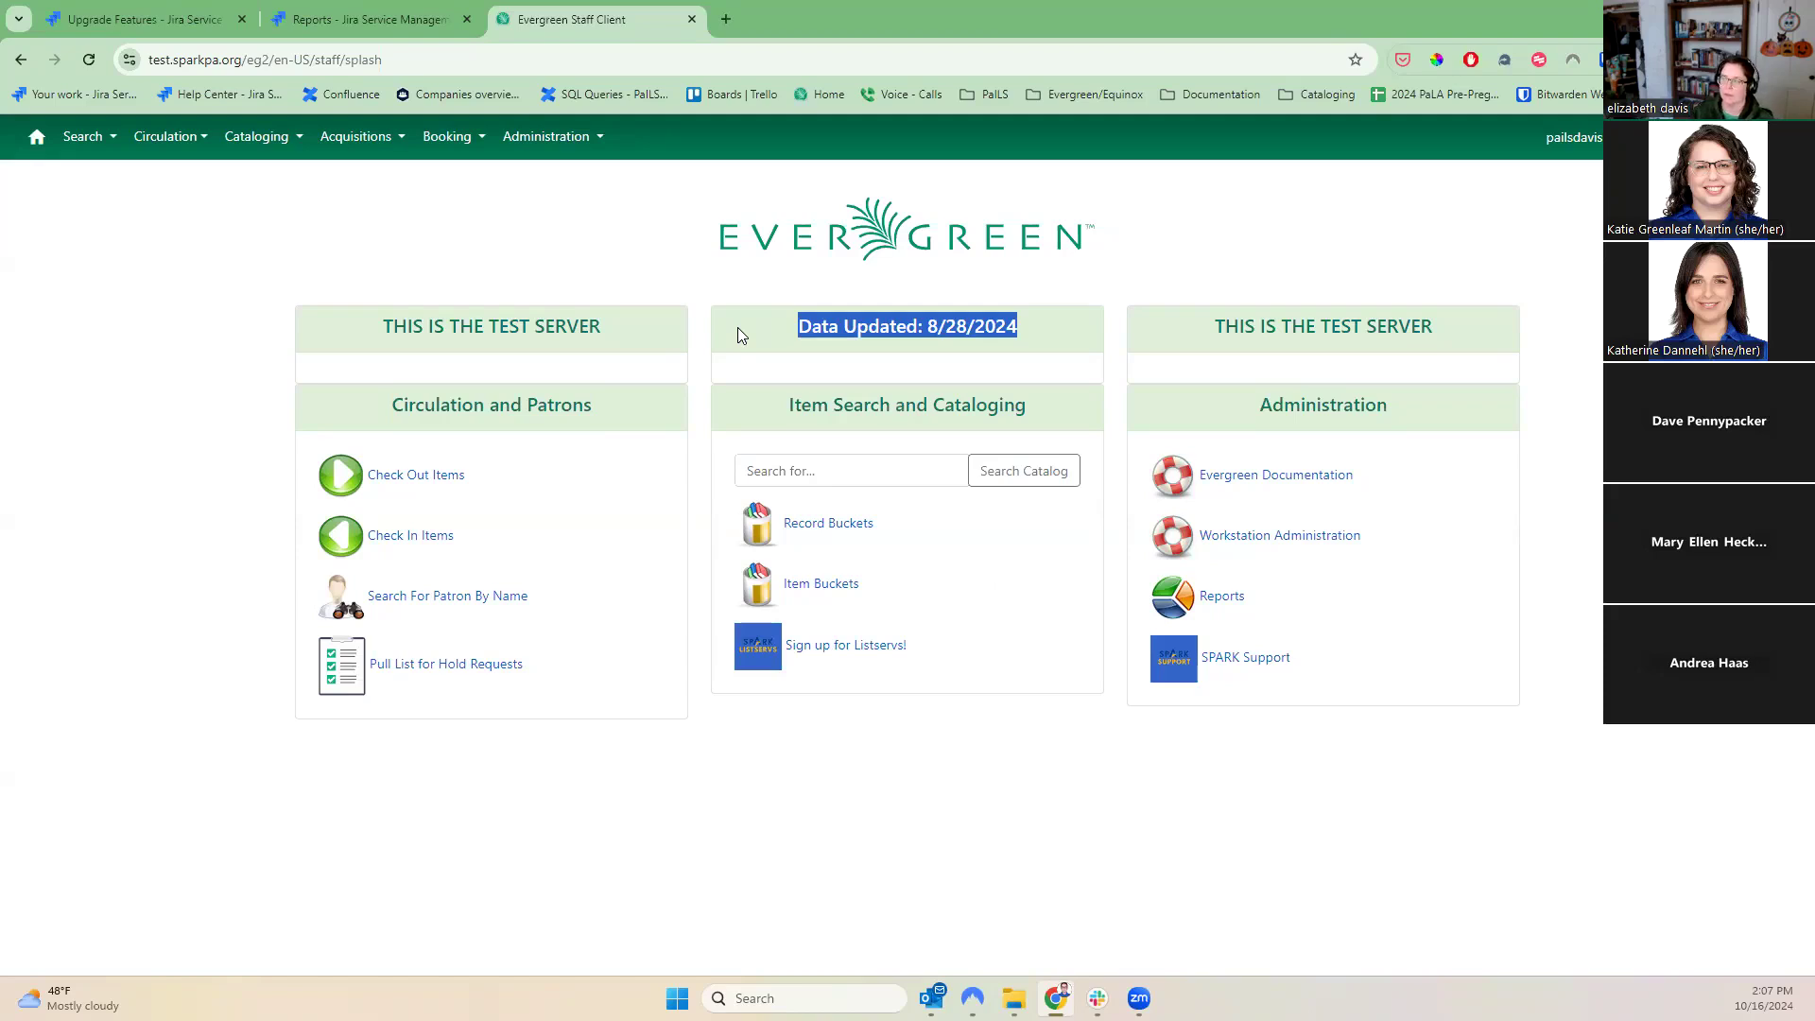
left_click(737, 327)
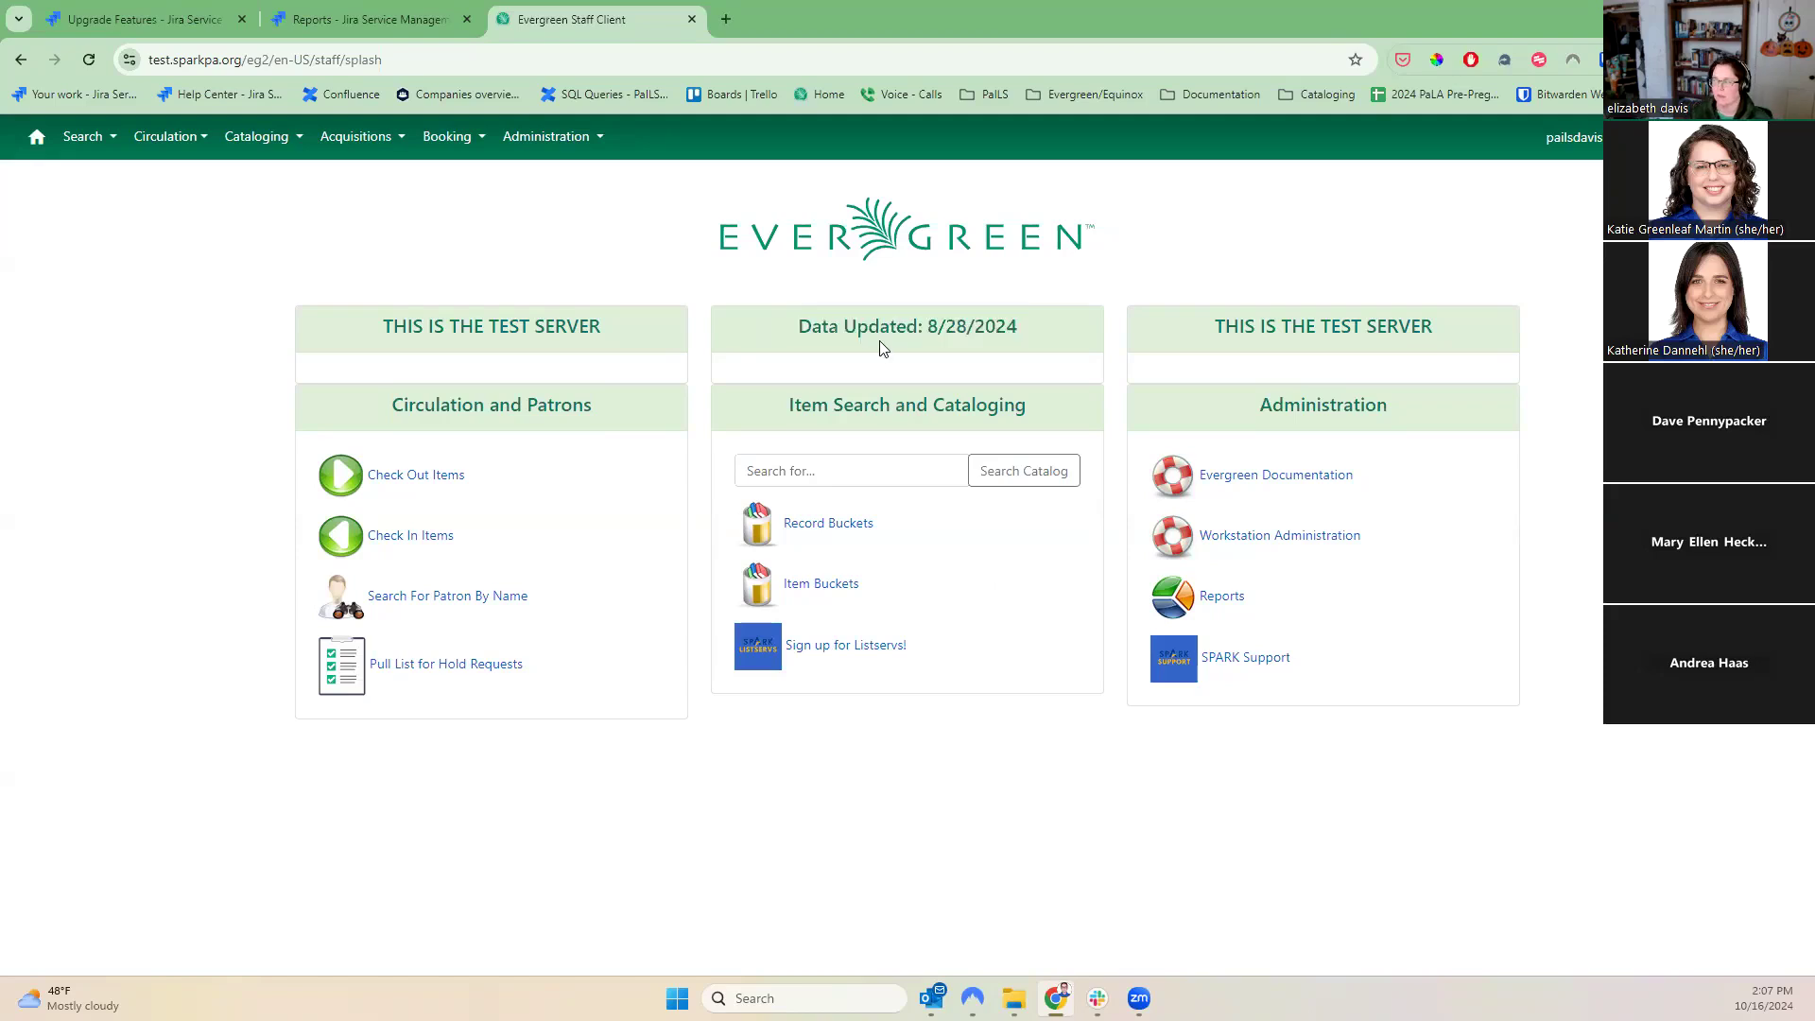
left_click(1223, 599)
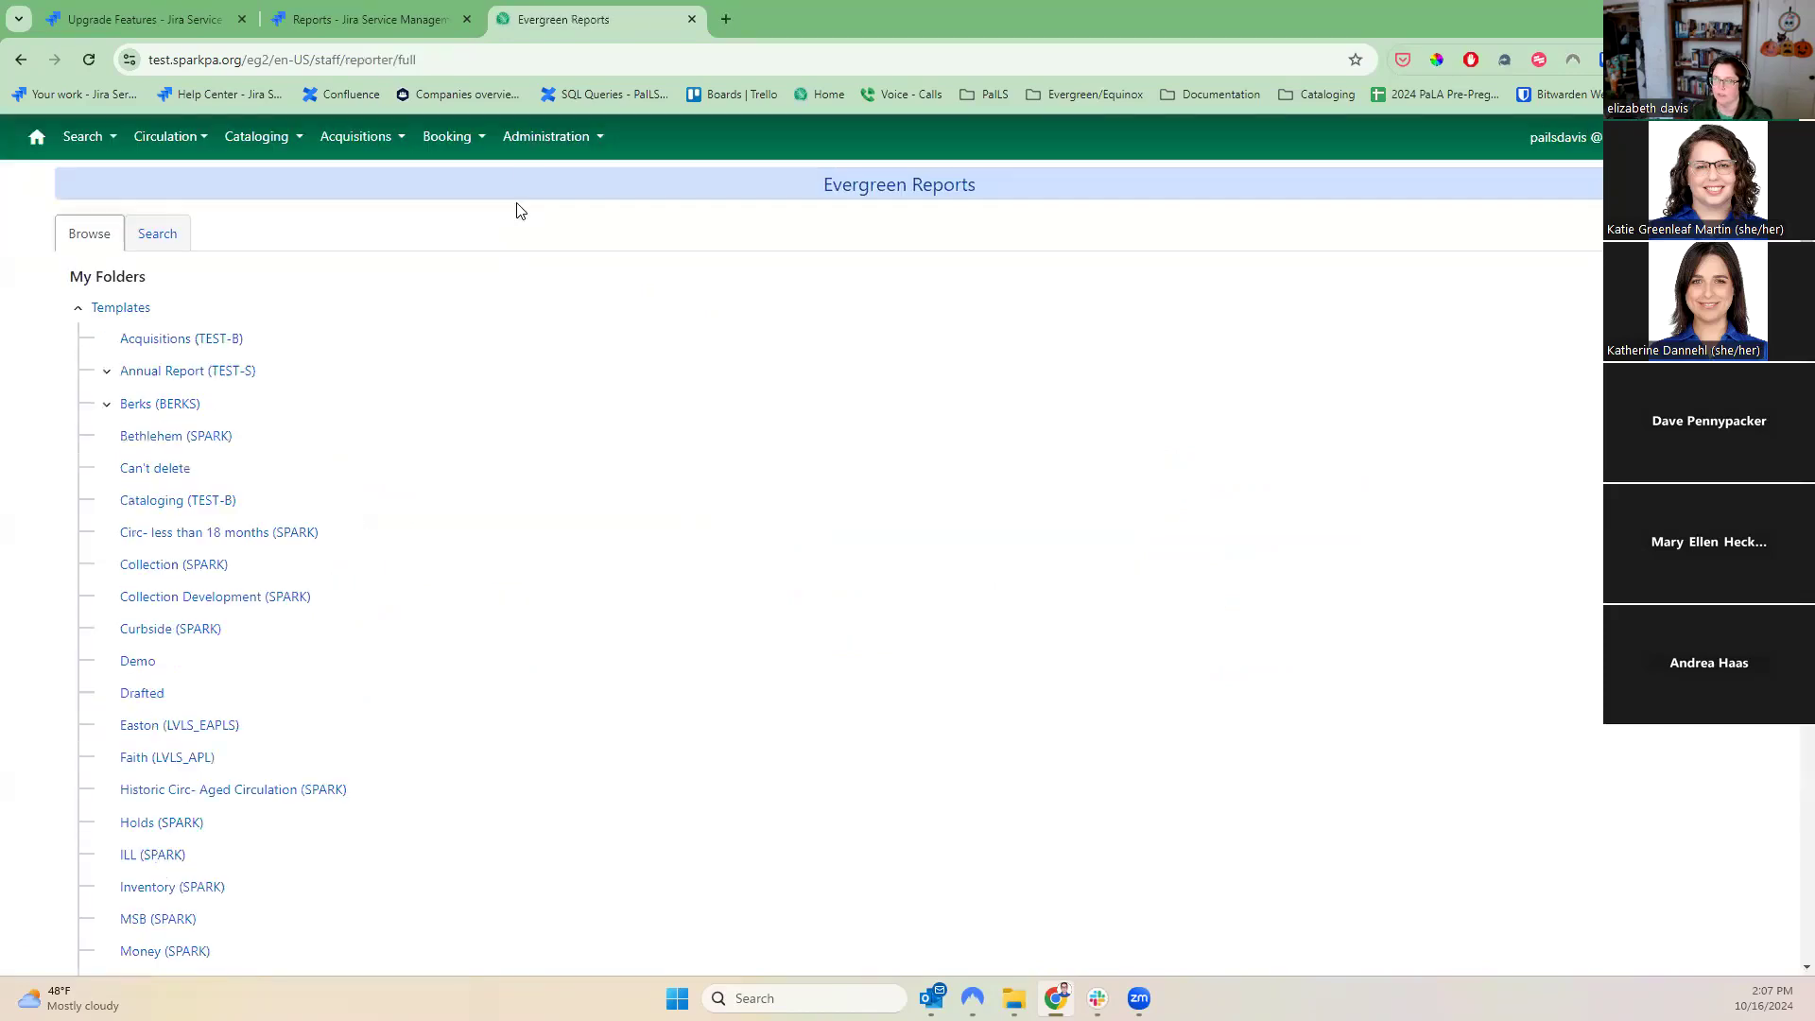
left_click(526, 139)
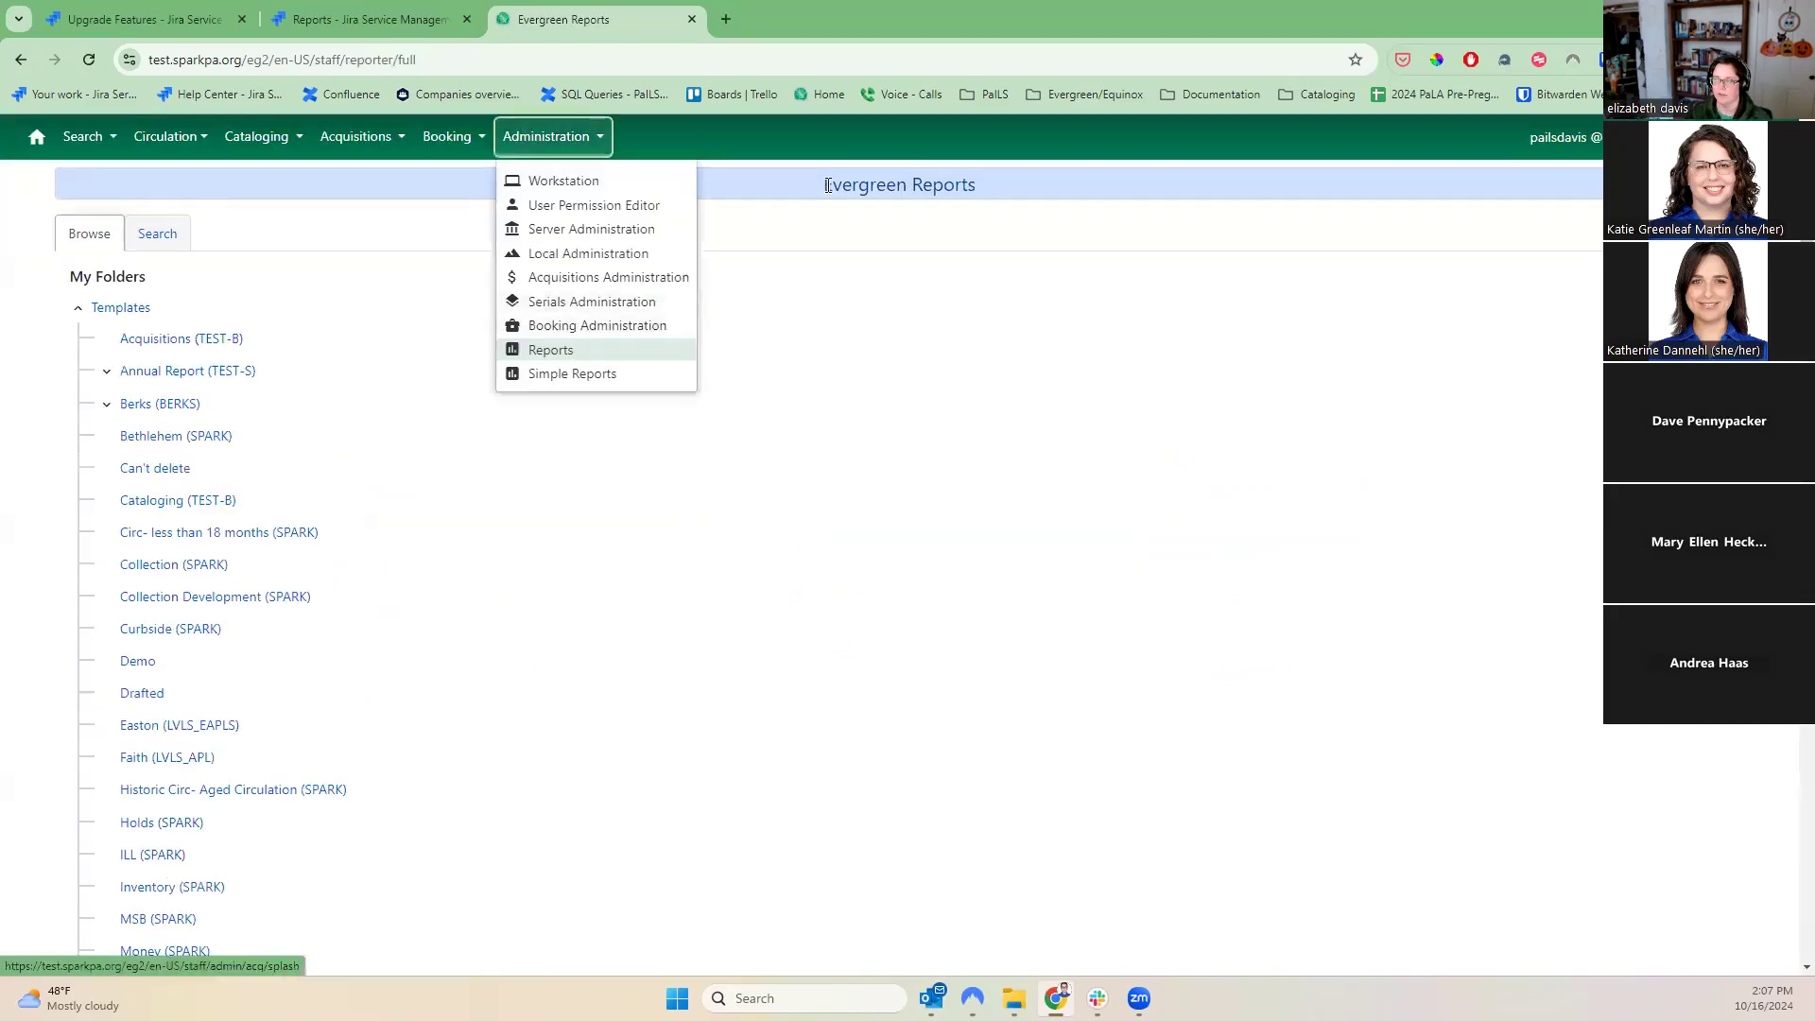
left_click(808, 157)
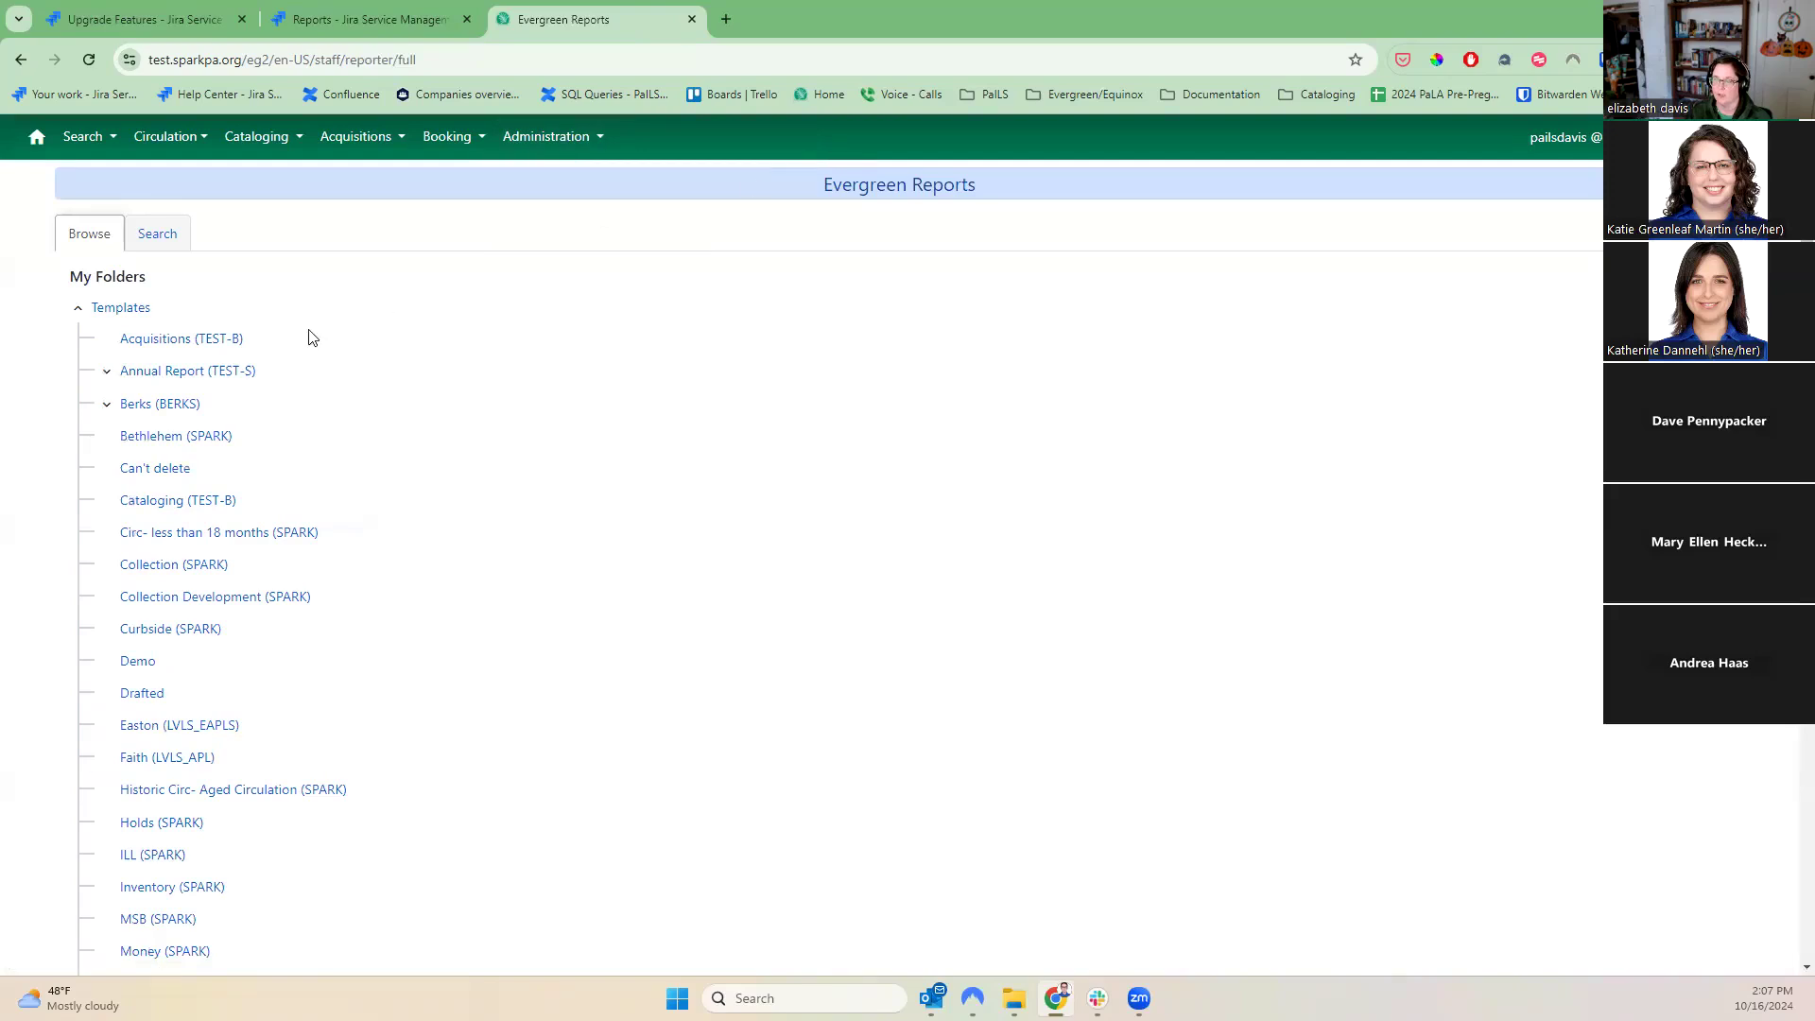
- Collapse the Templates, Reports and Outputs trees under both My Folders and Shared Folders
left_click(80, 309)
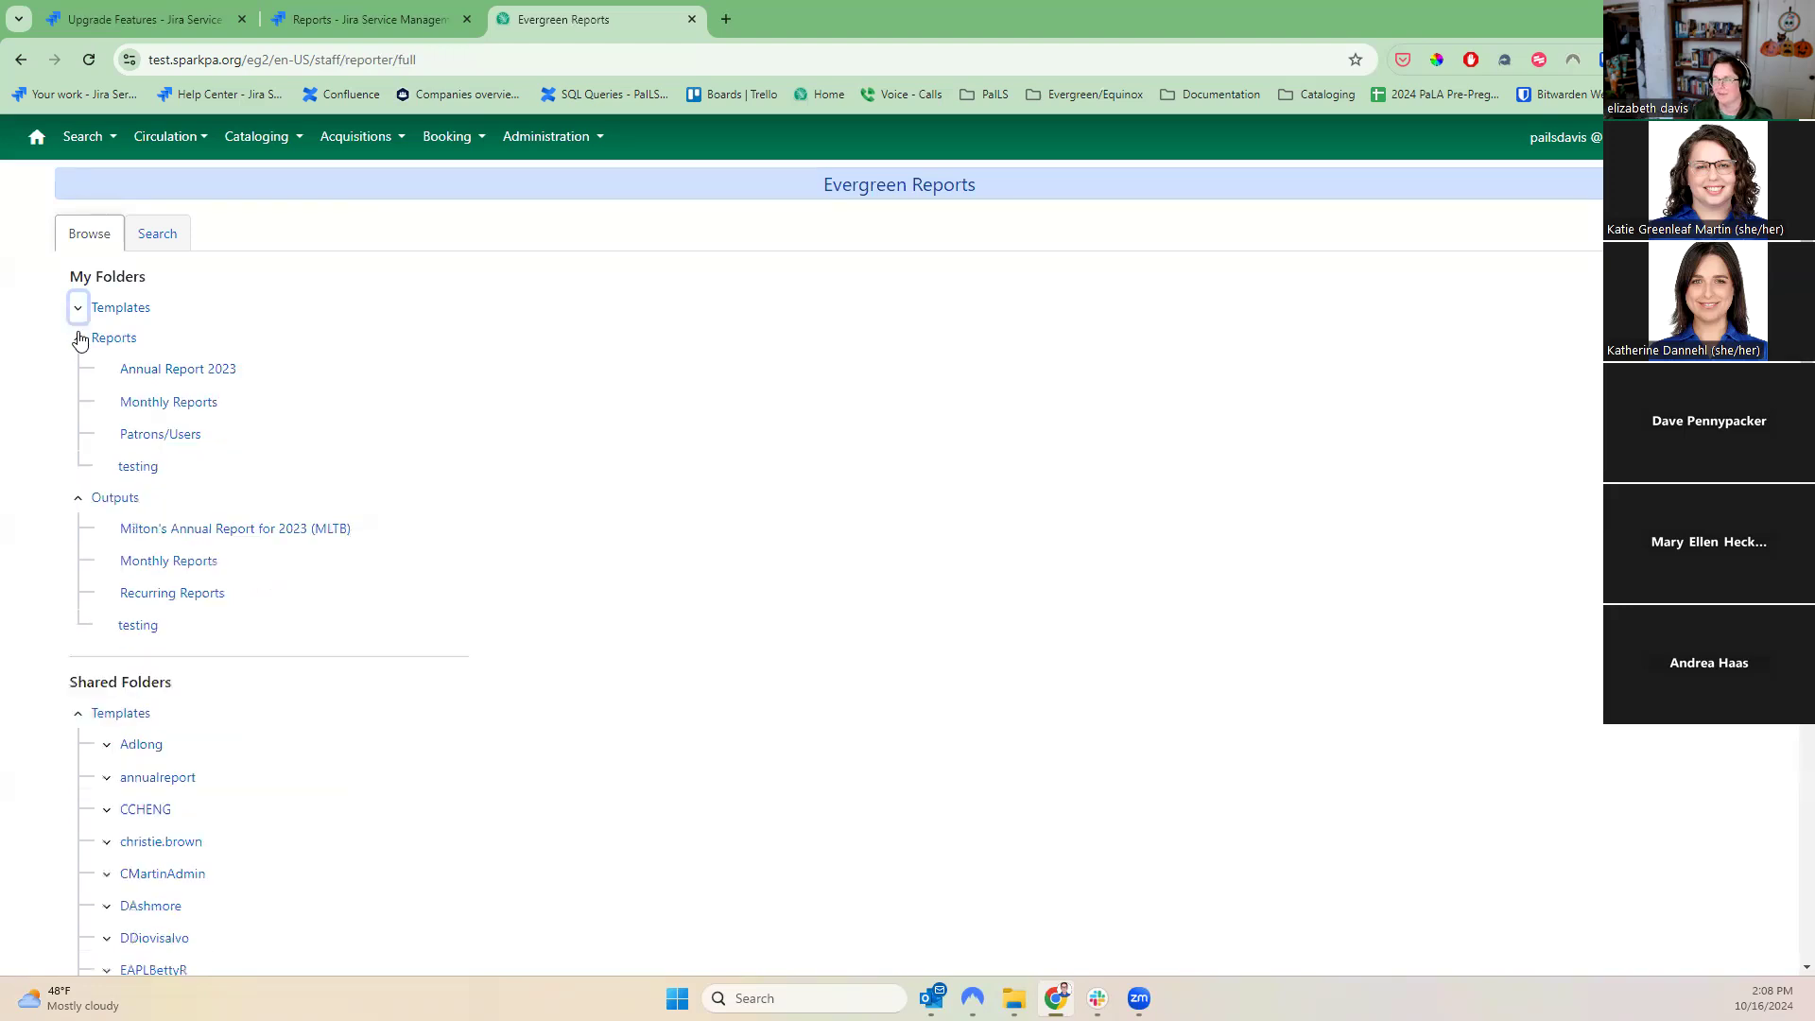
left_click(79, 338)
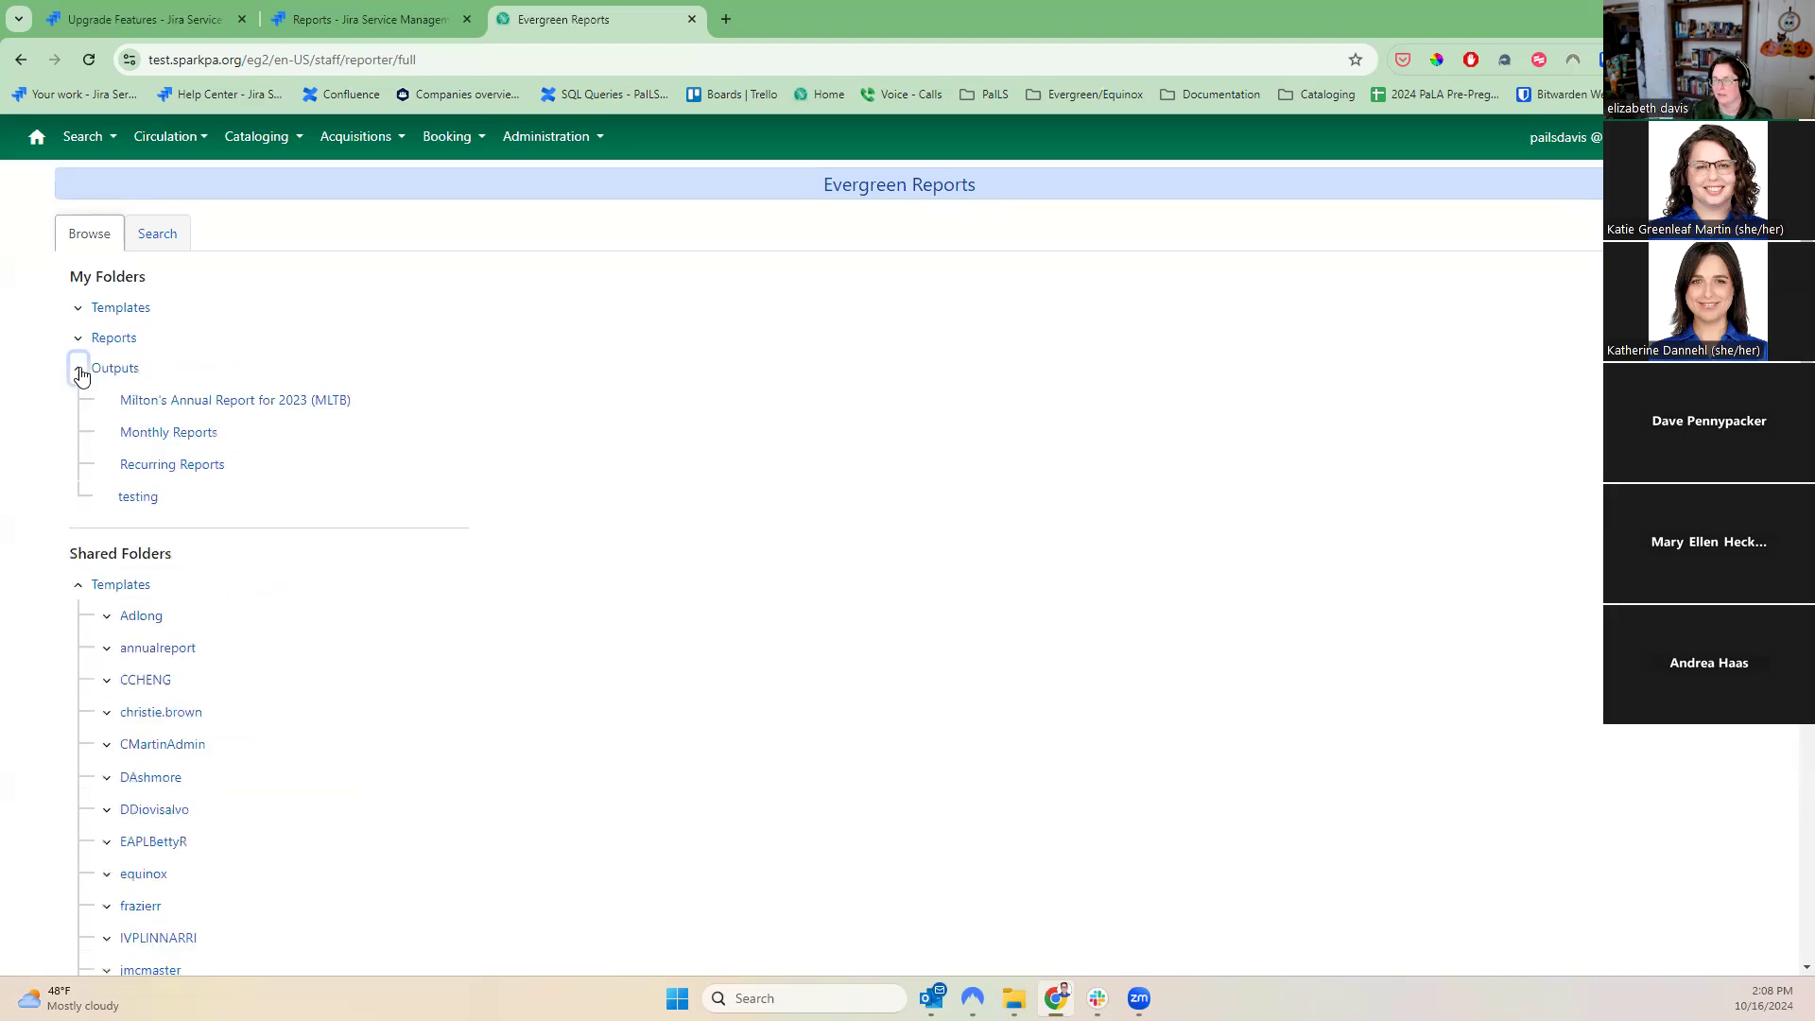
left_click(79, 368)
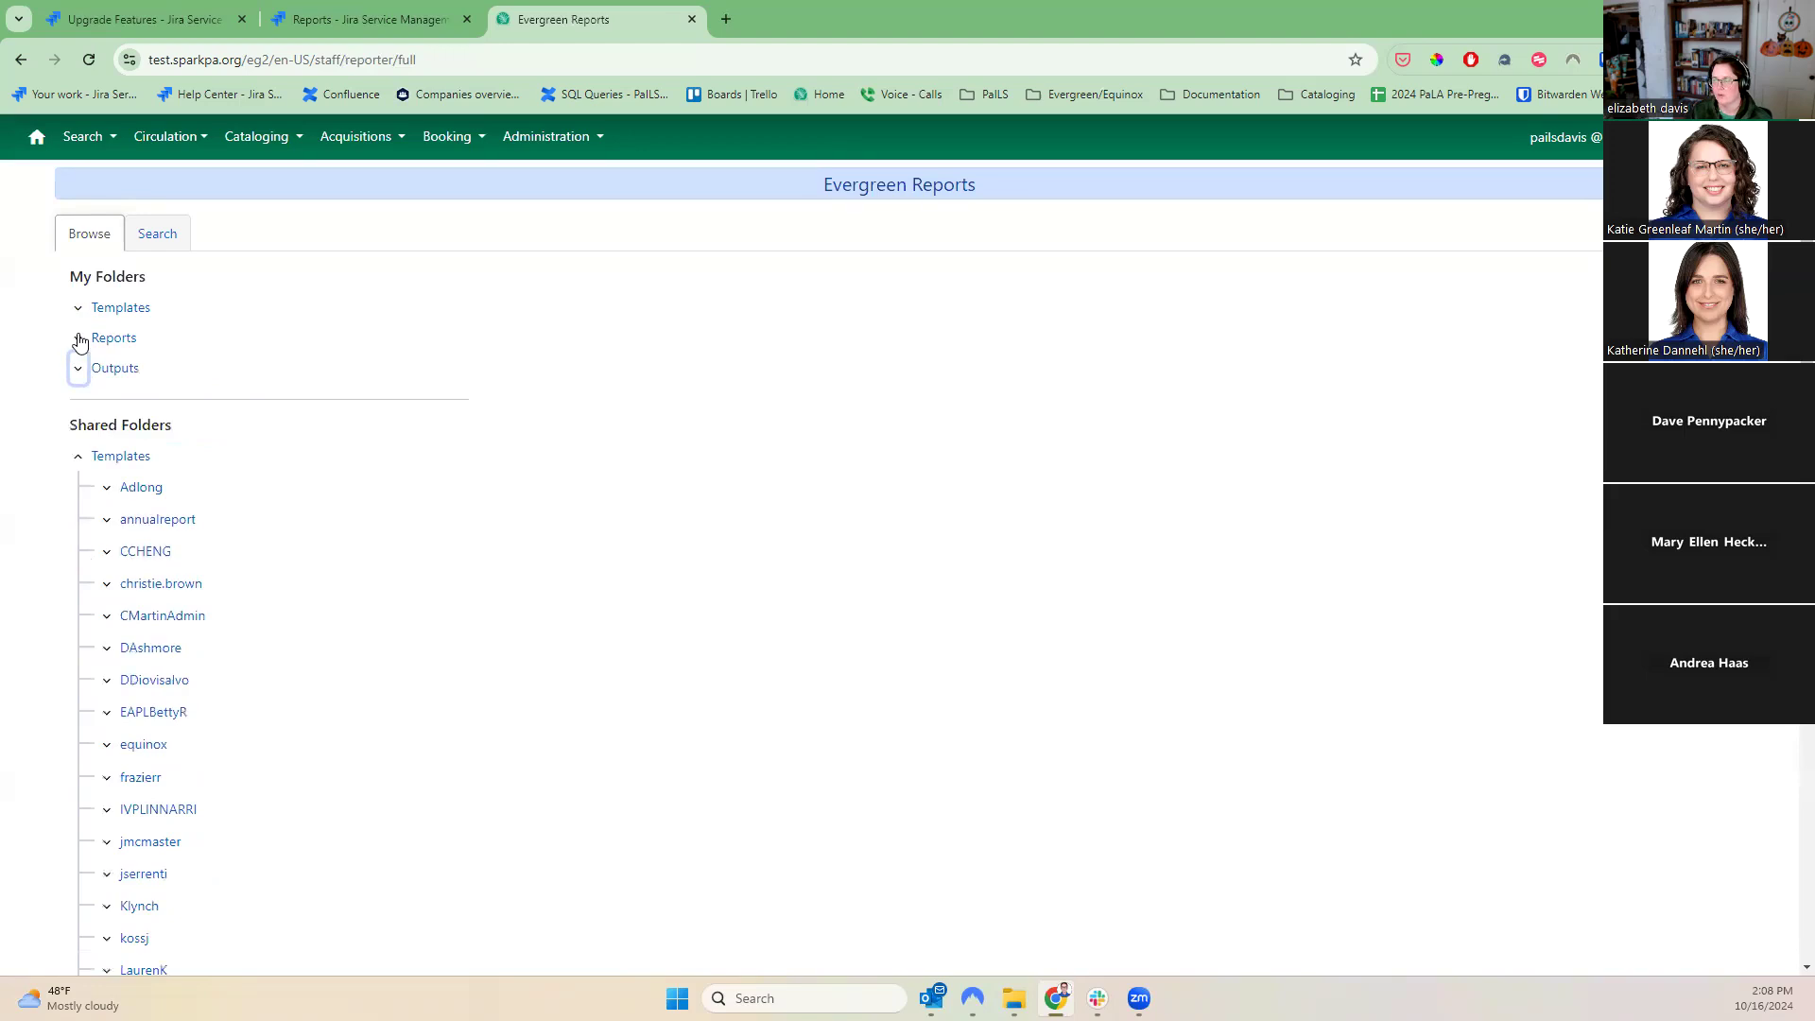
left_click(79, 462)
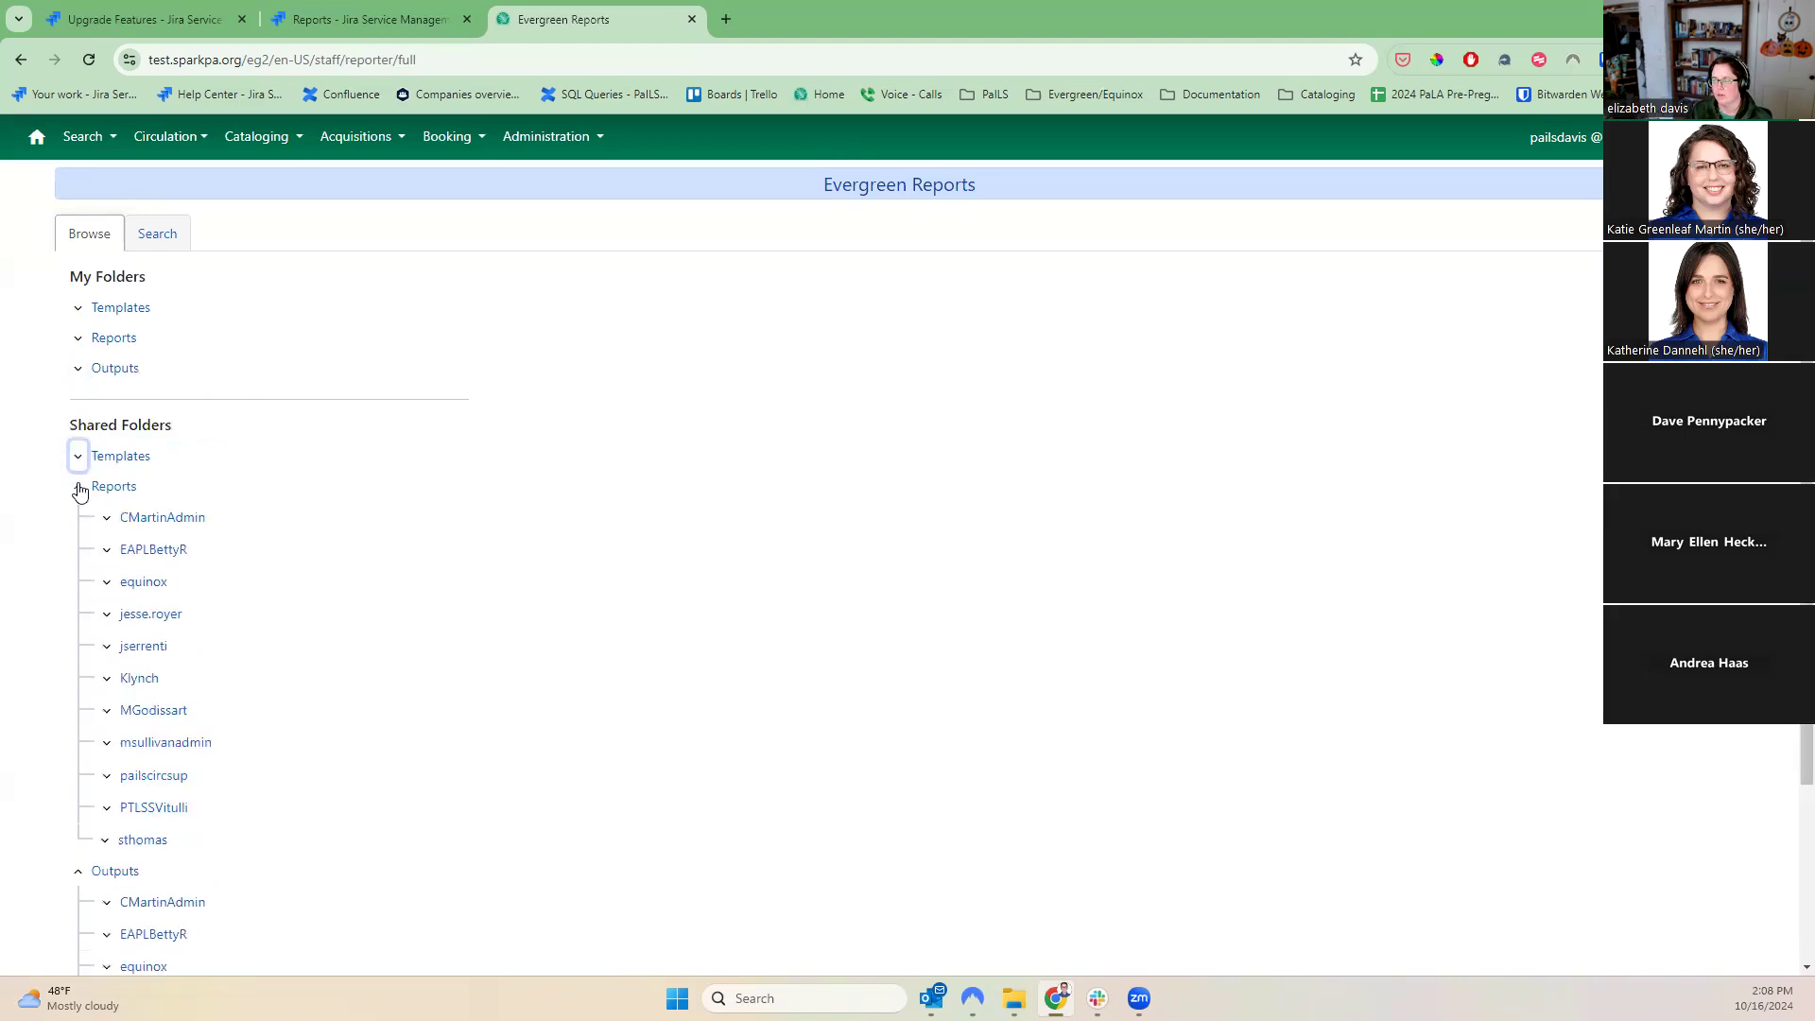
left_click(78, 487)
left_click(80, 517)
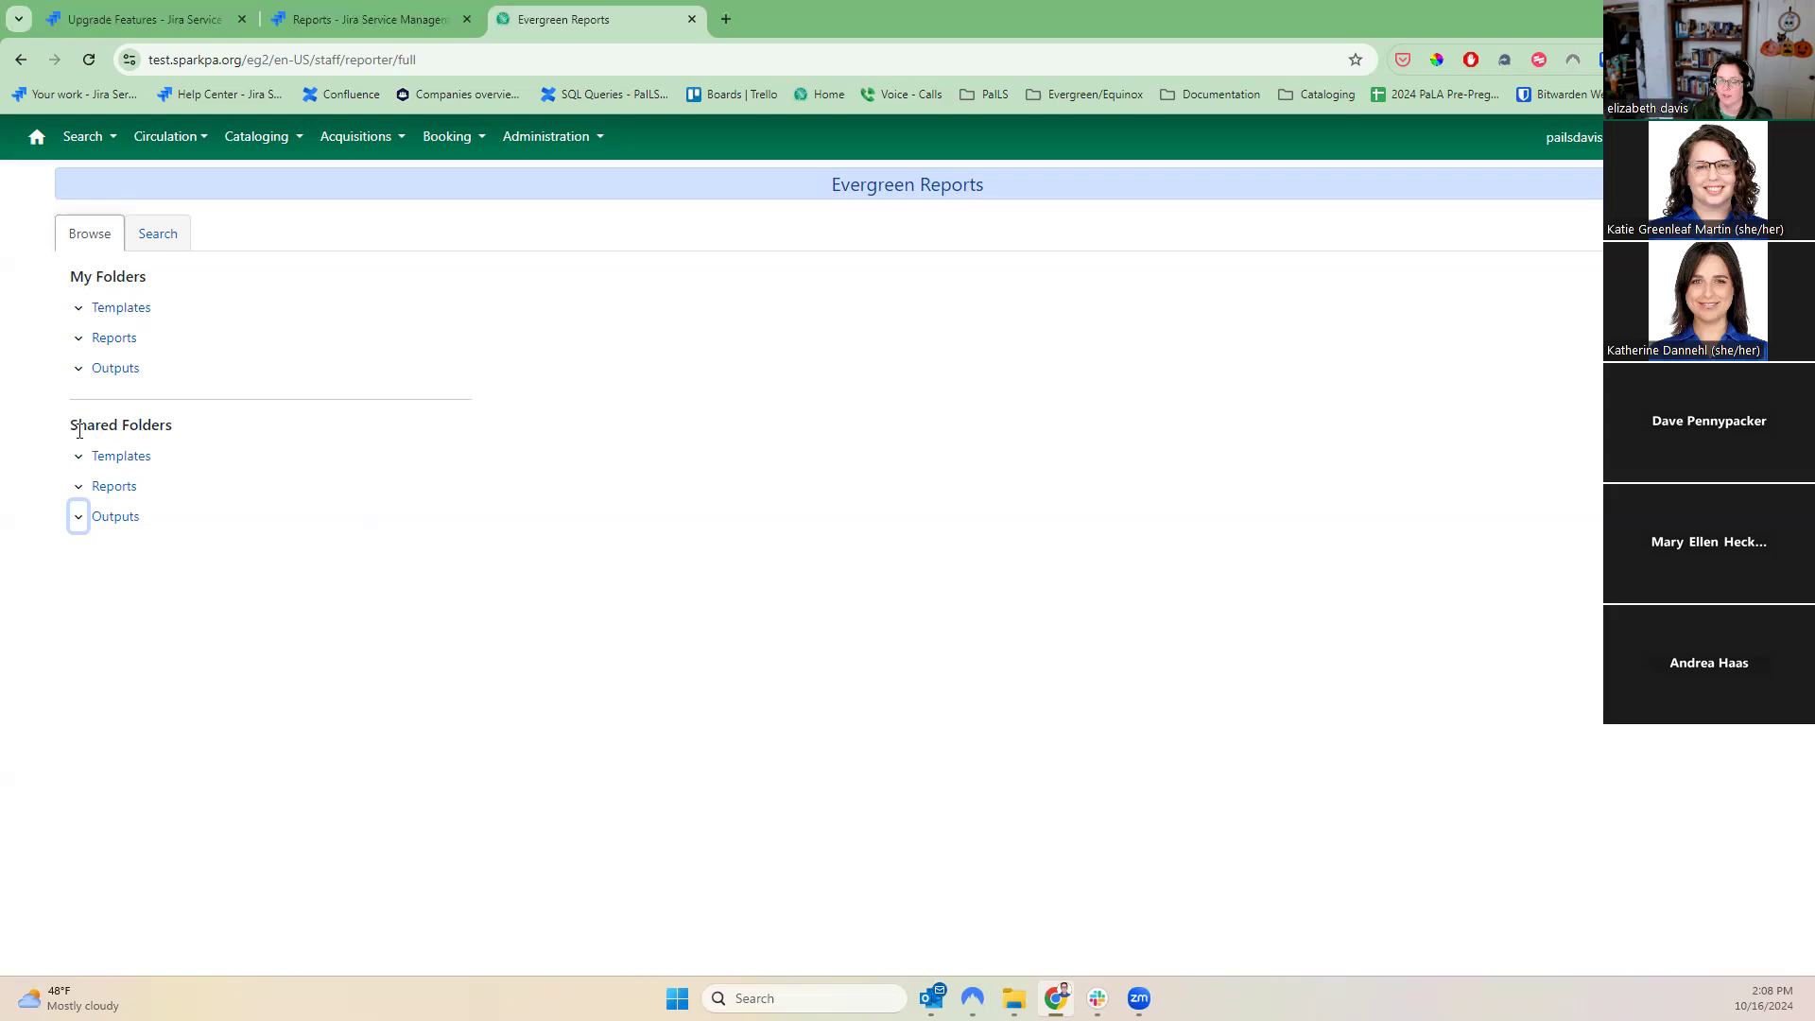
left_click_drag(72, 425, 210, 434)
left_click(210, 434)
- Search all fields of the report templates in all folders for "patron" and return to browsing folders
left_click(145, 240)
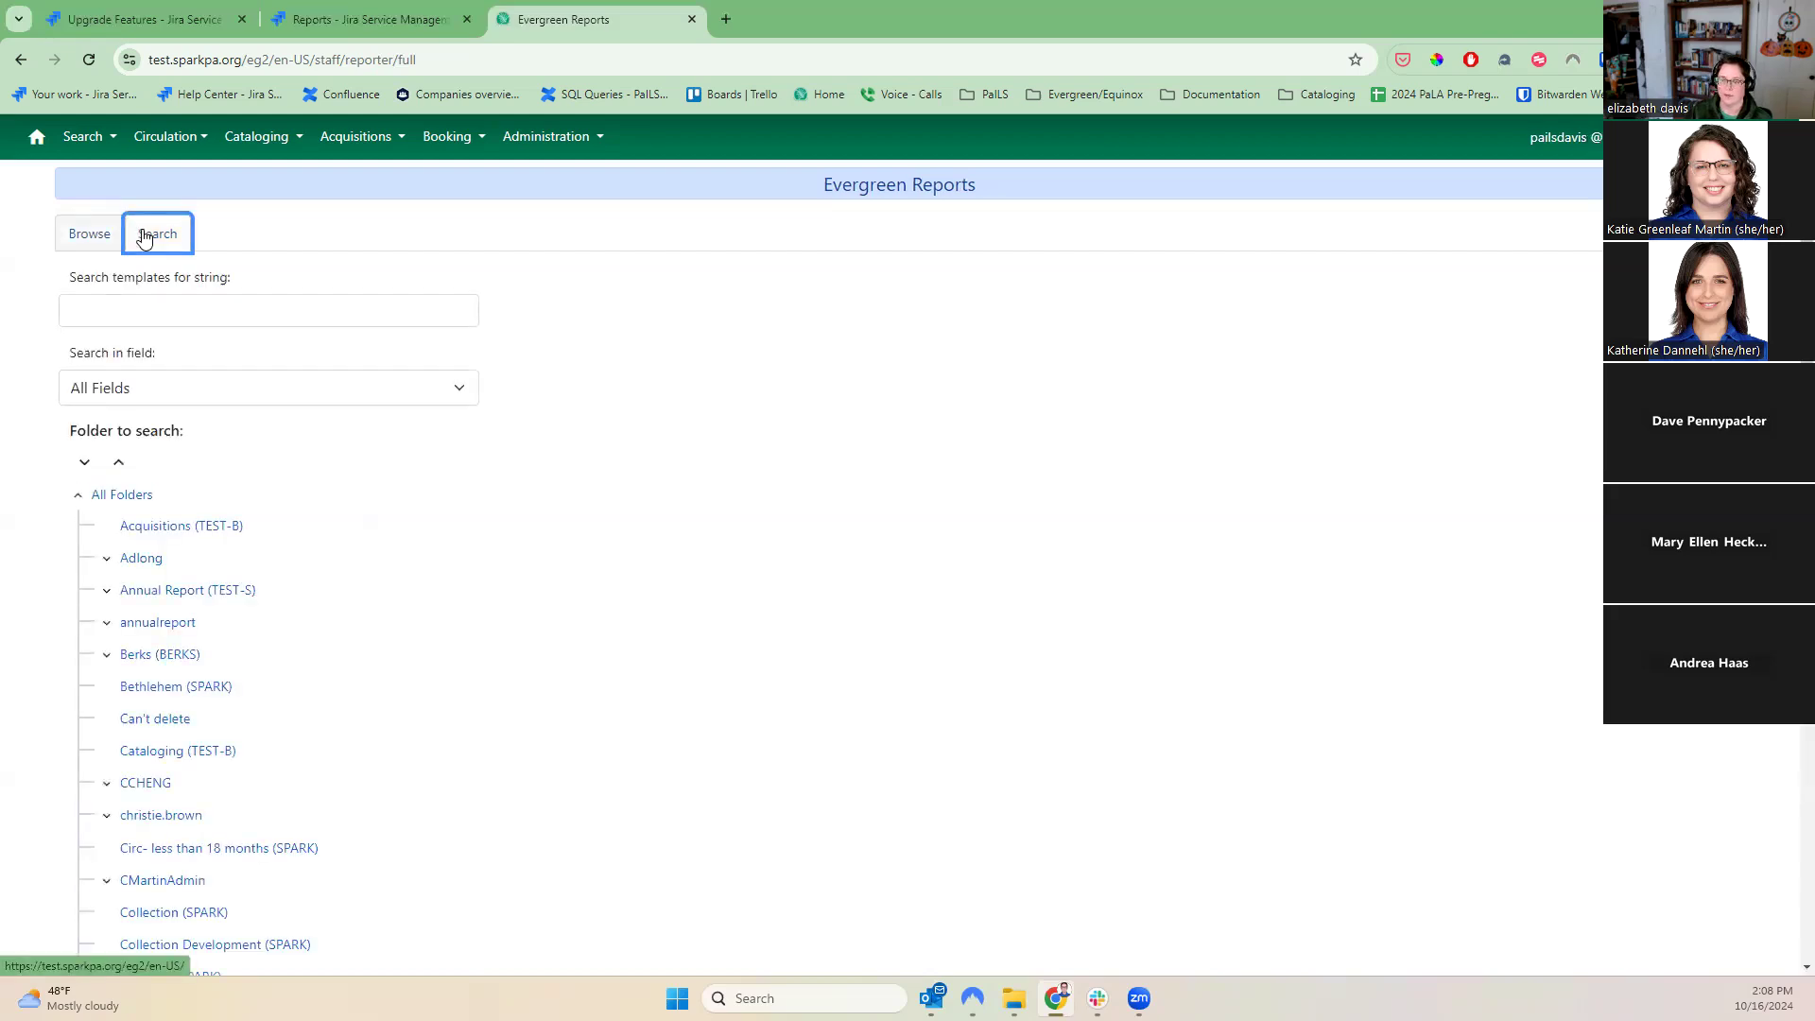
left_click(77, 499)
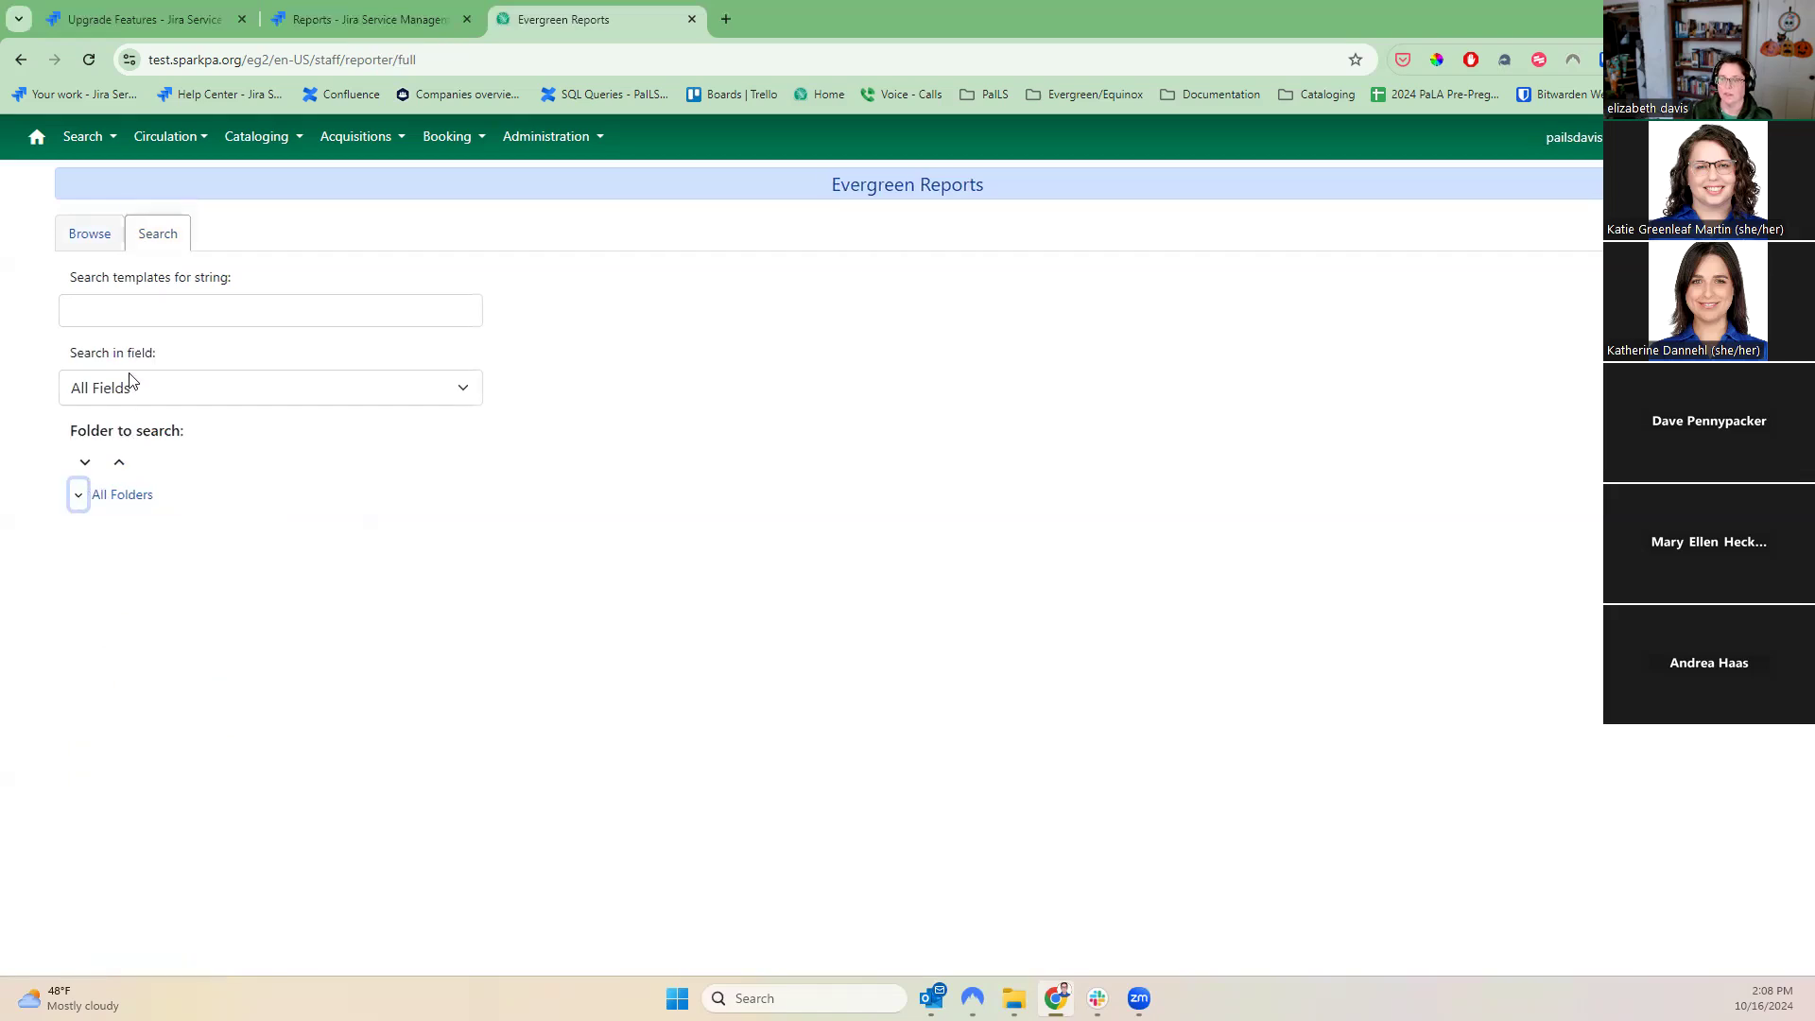
left_click(79, 499)
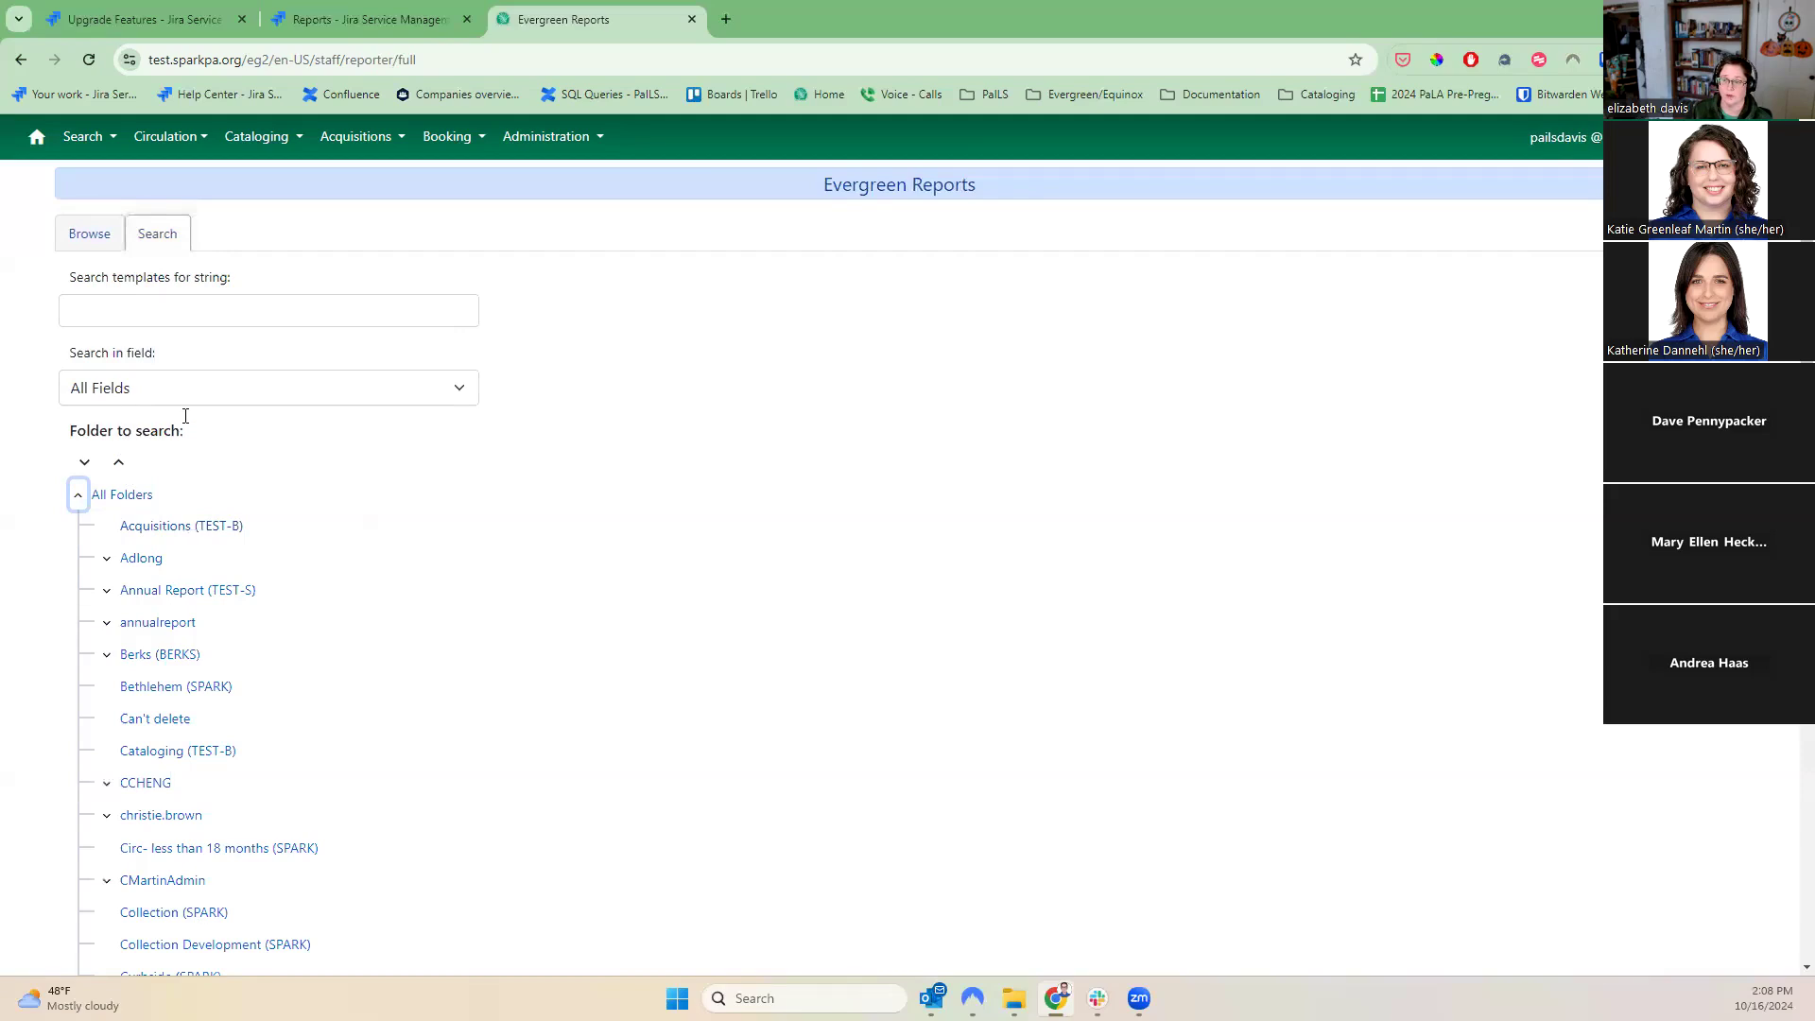
left_click(162, 307)
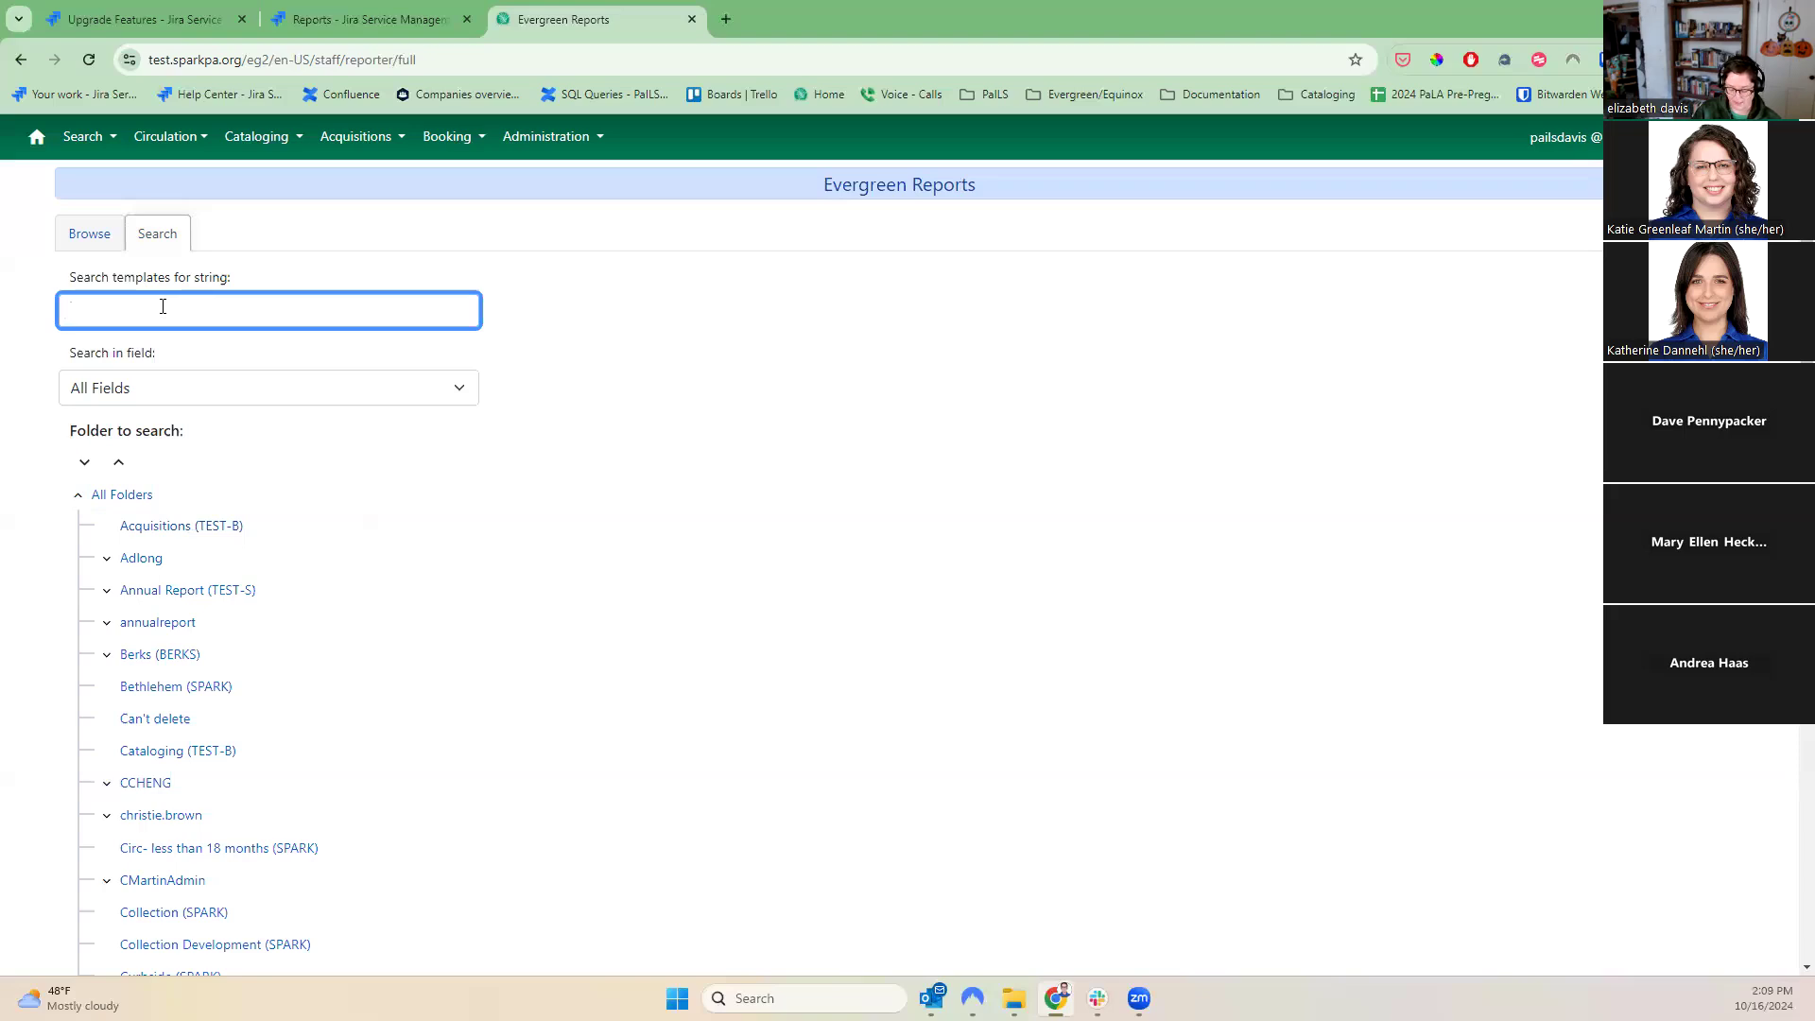
type("patron")
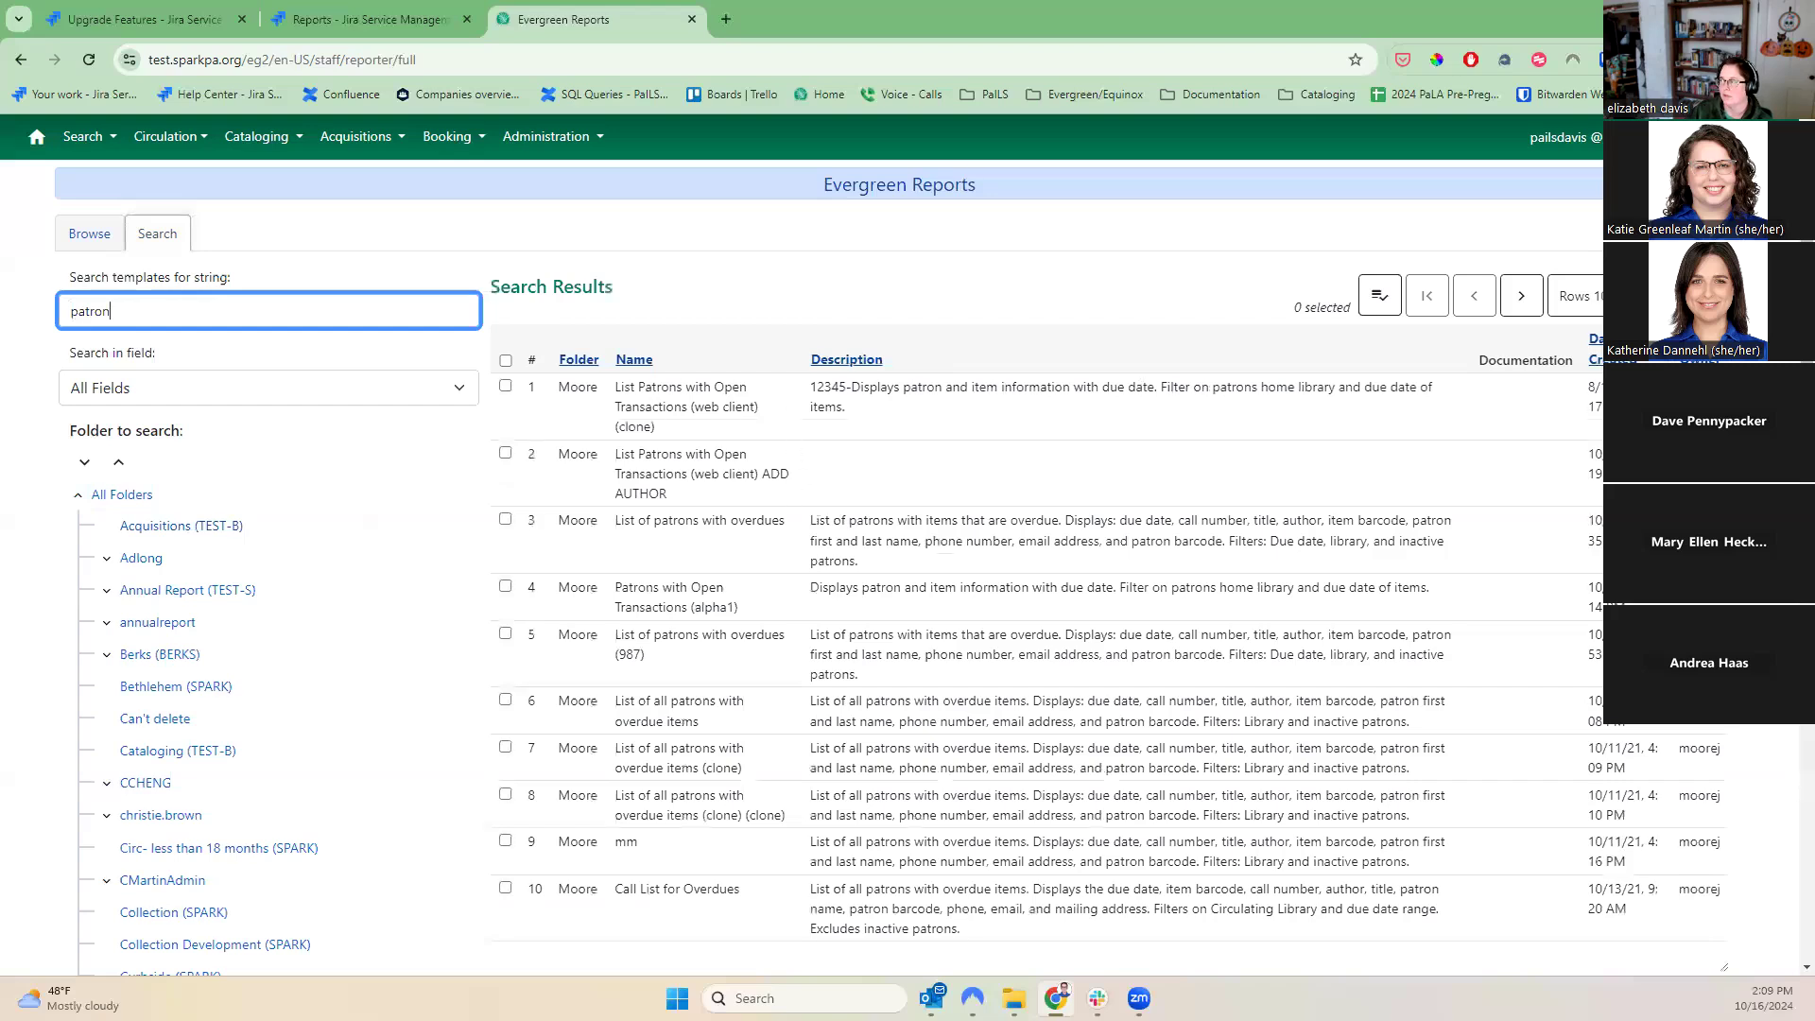
left_click(1159, 399)
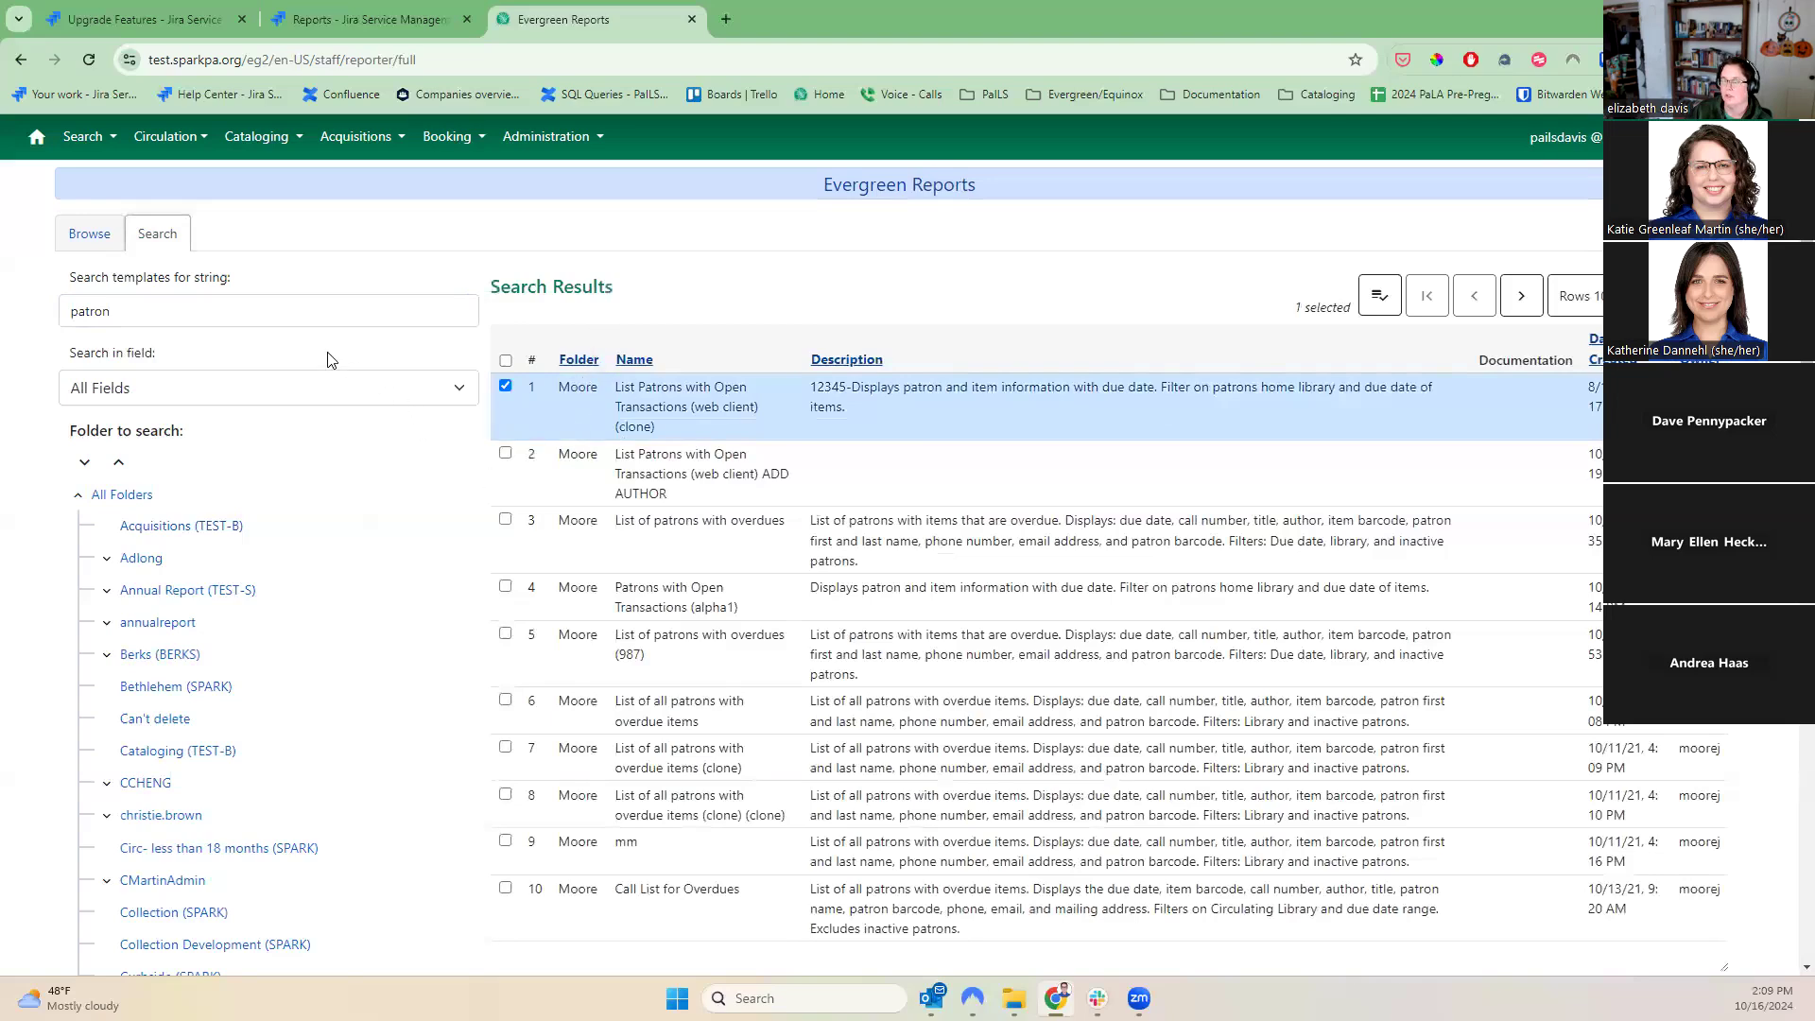
left_click(85, 241)
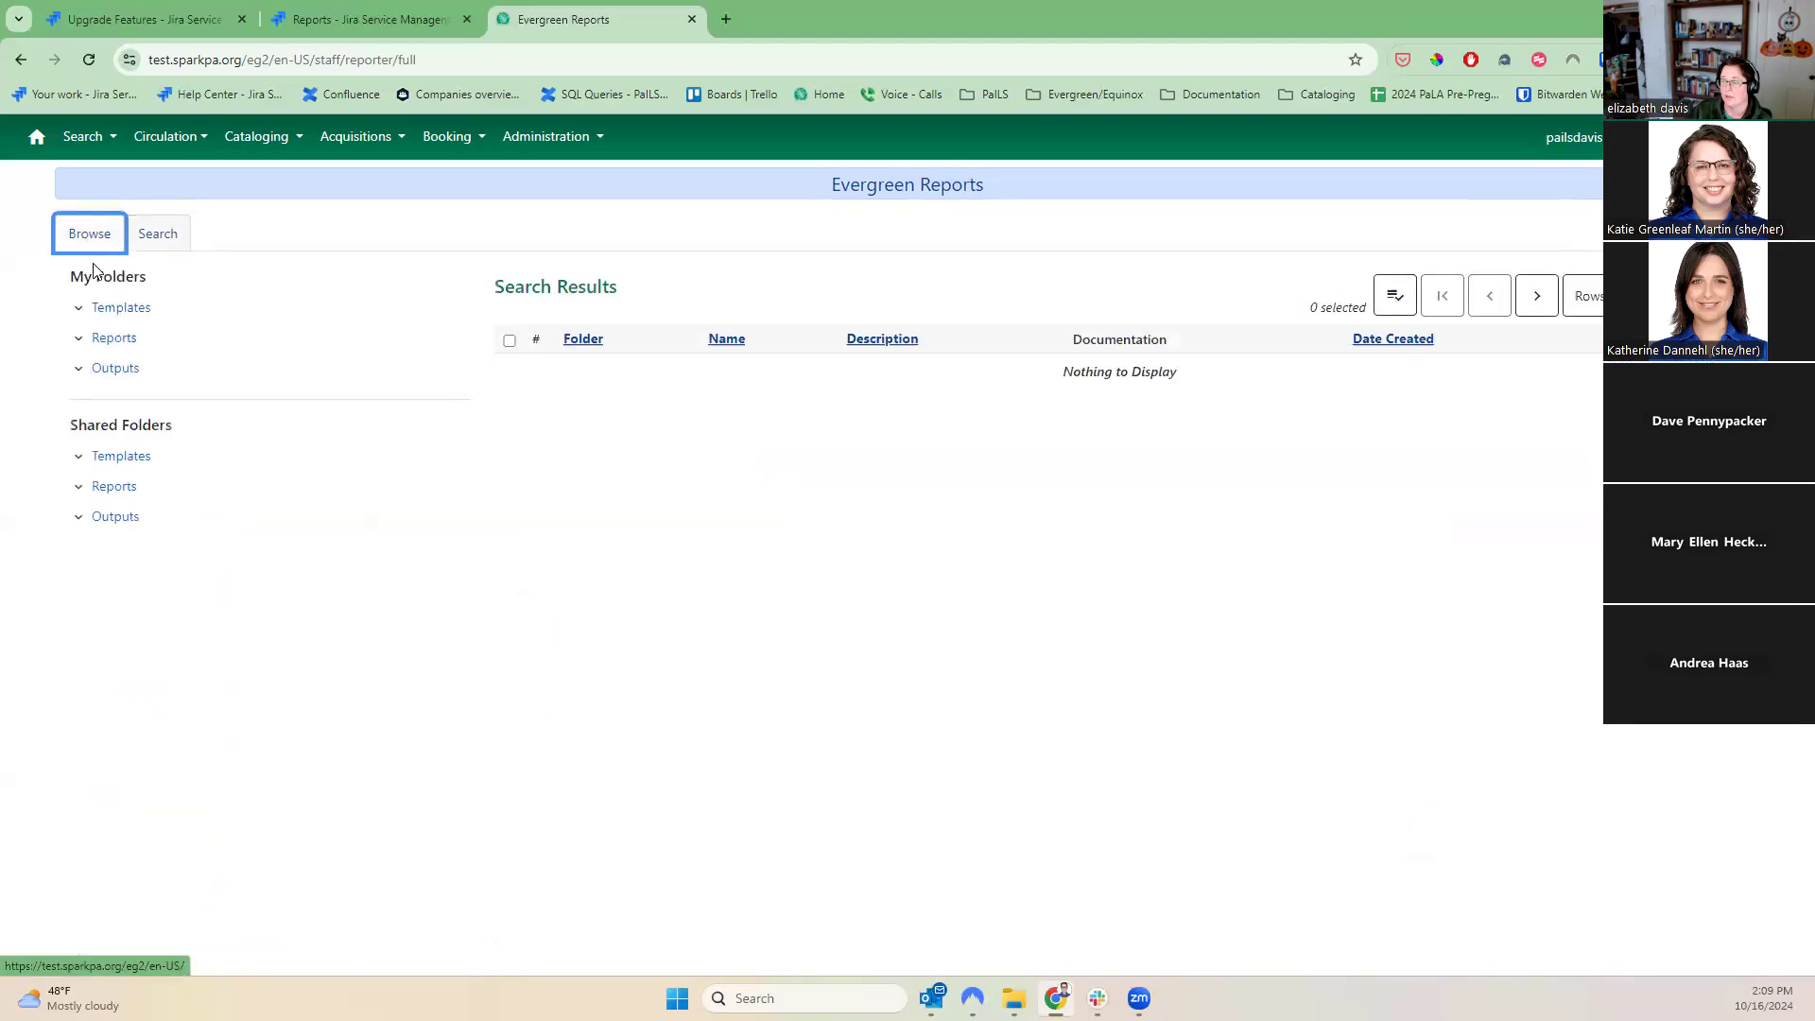
- Expand the shared Templates tree, open a staff member's SPARK template folder and reveal its Patrons and Catalog cleanup subfolders
left_click(78, 460)
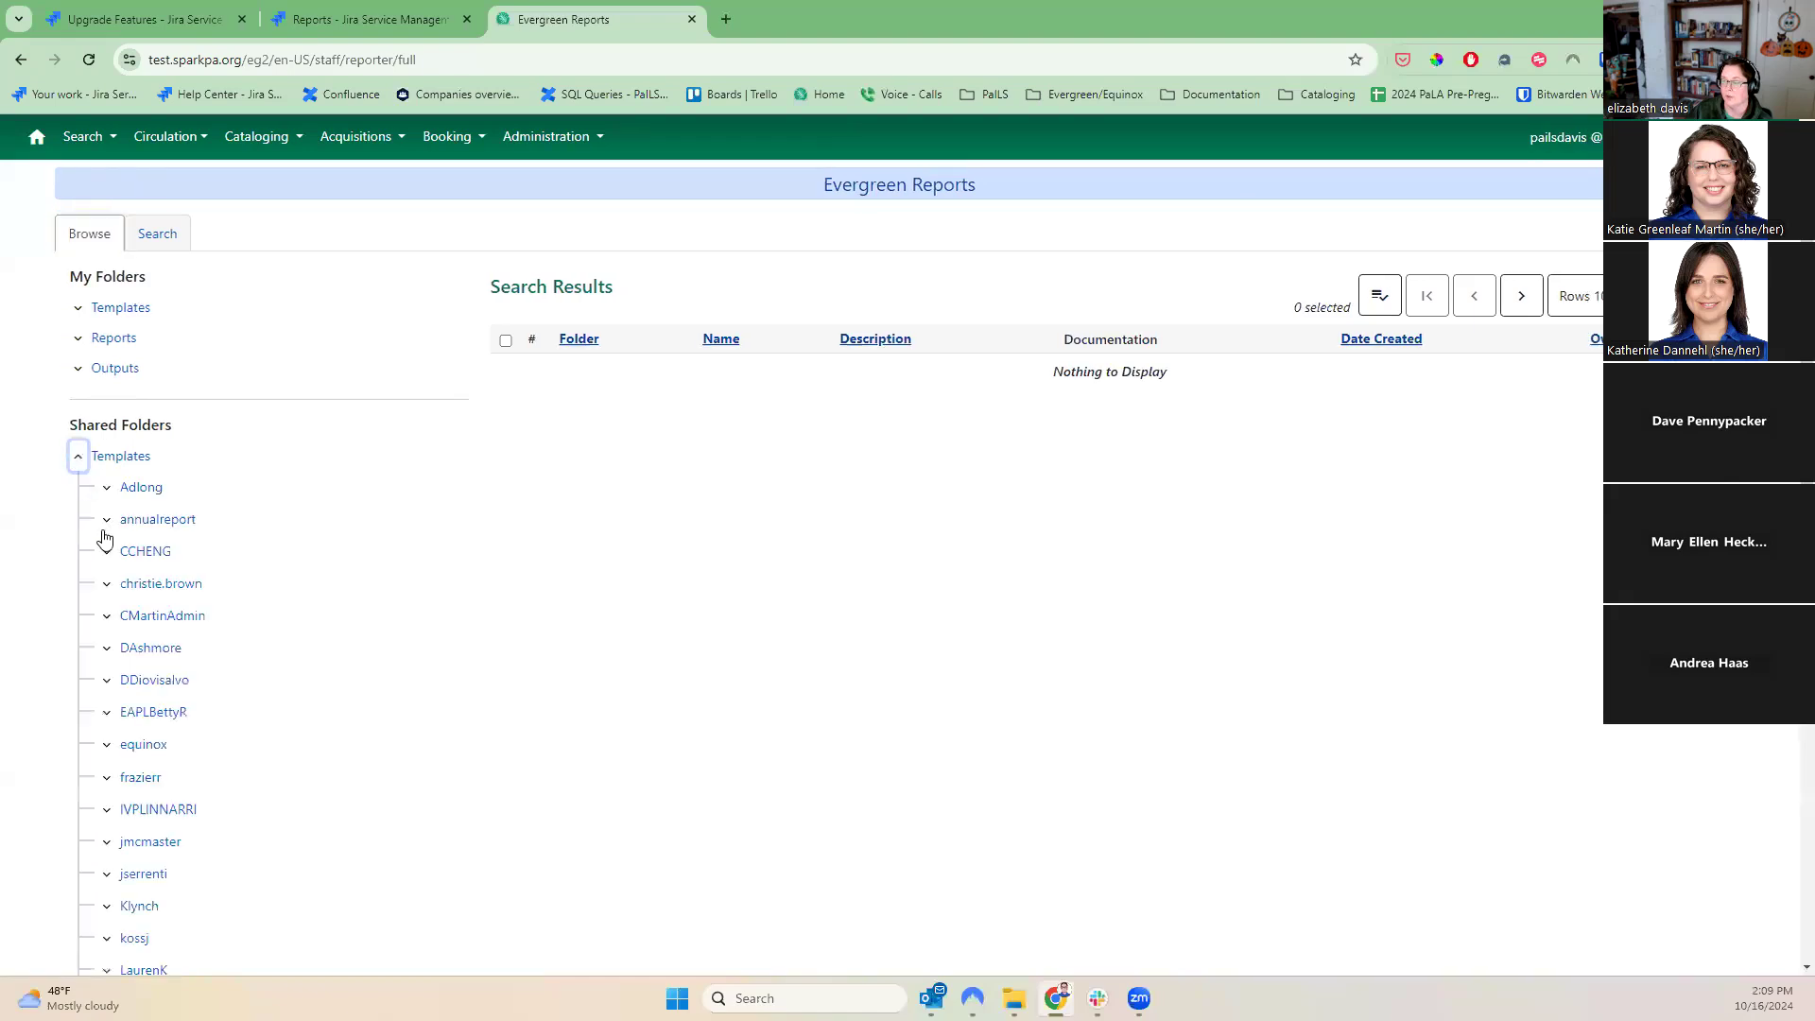
scroll(110, 695, "down", 3)
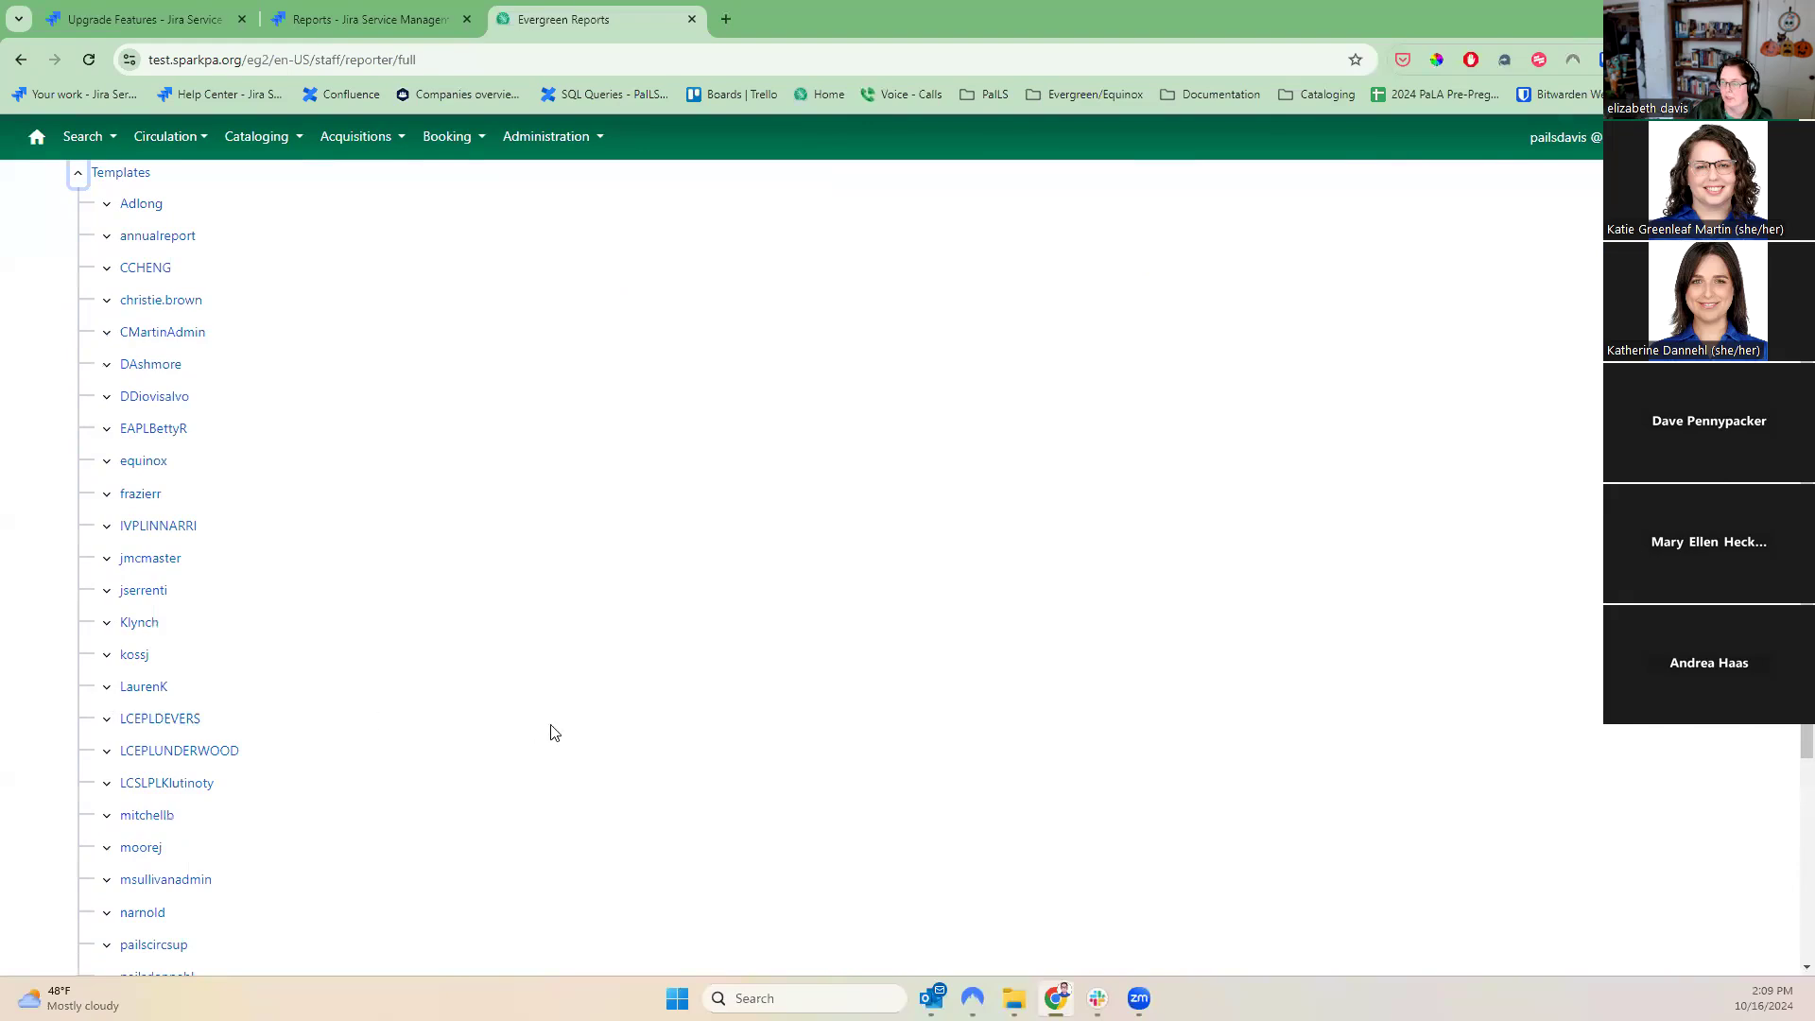
left_click(107, 848)
scroll(471, 828, "down", 3)
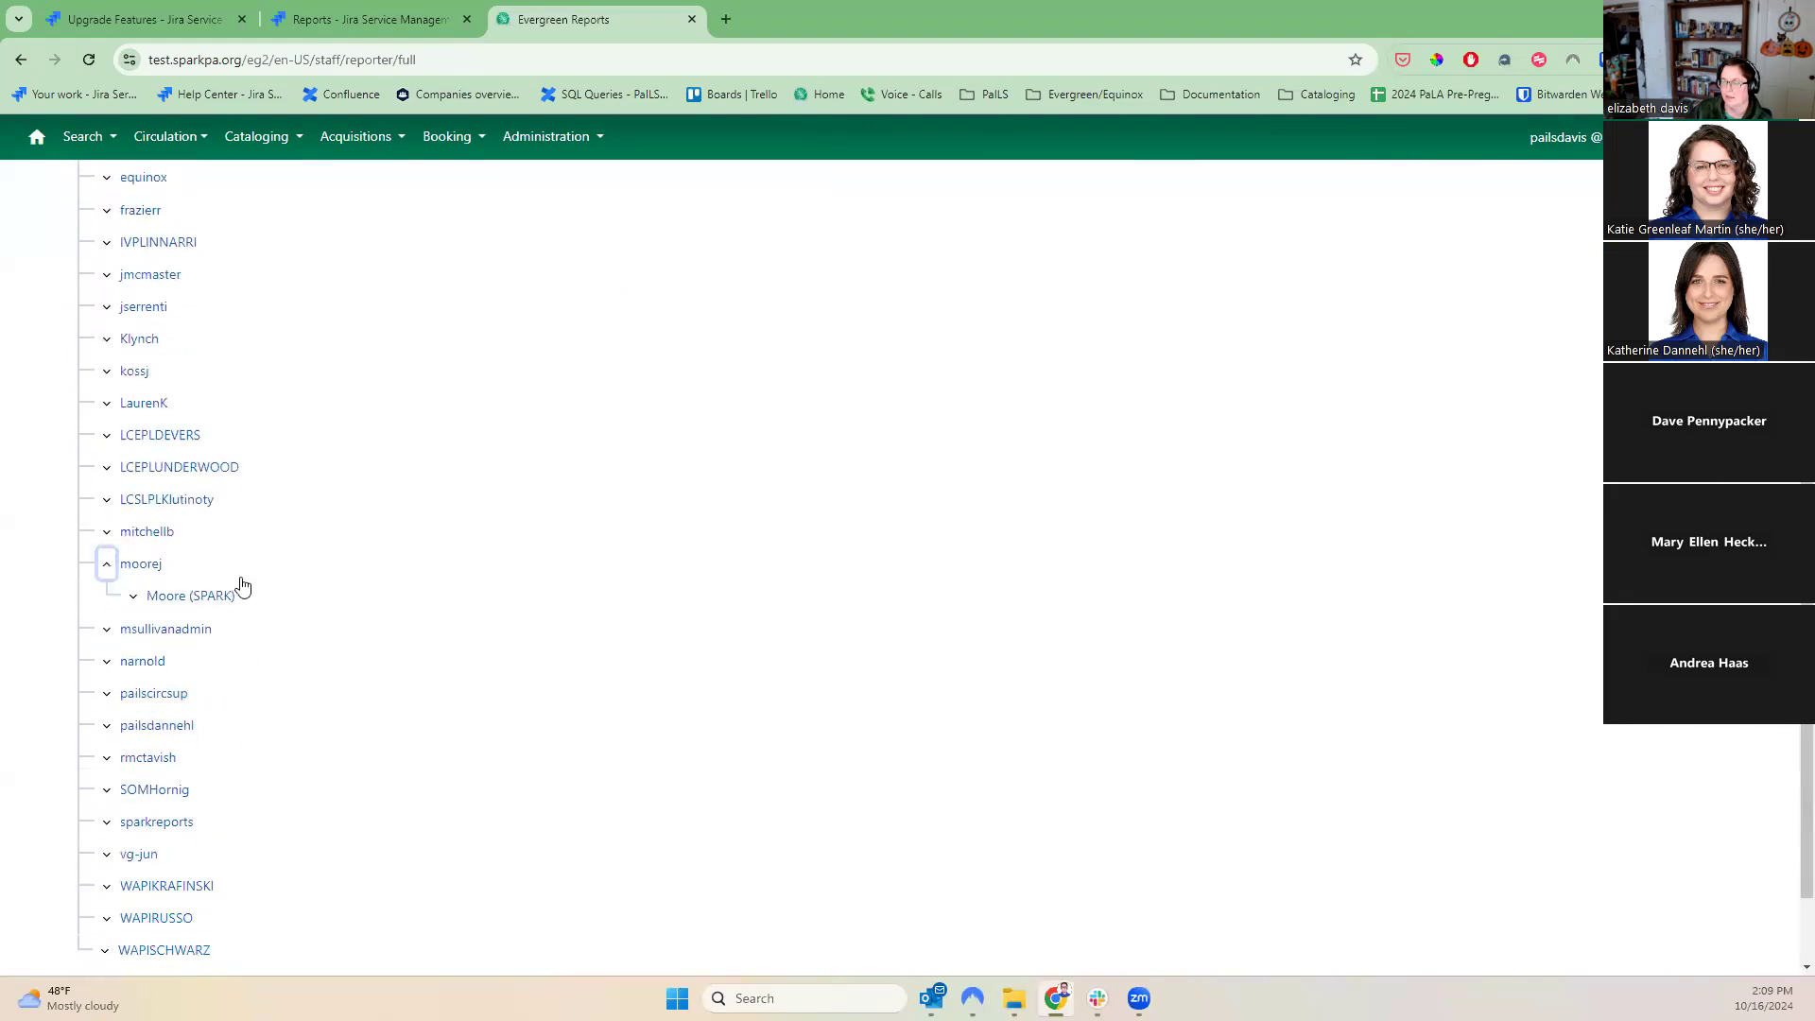
left_click(185, 596)
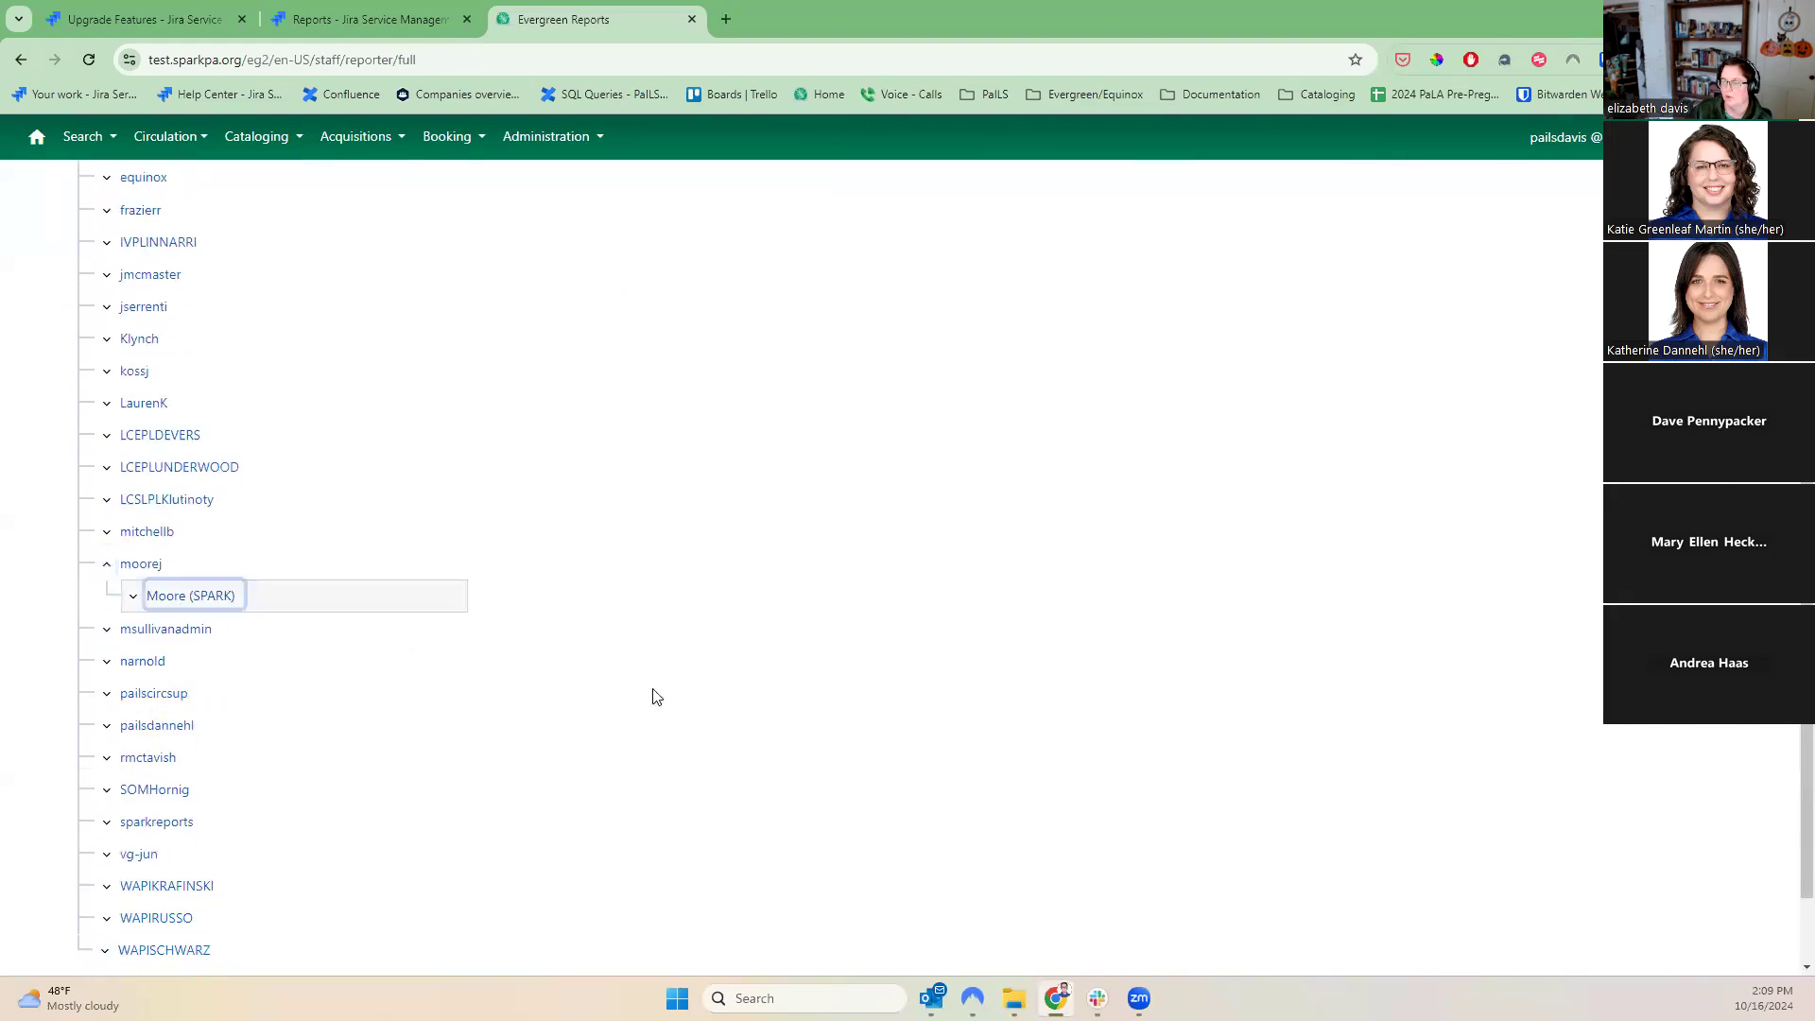
left_click(133, 597)
scroll(907, 576, "up", 5)
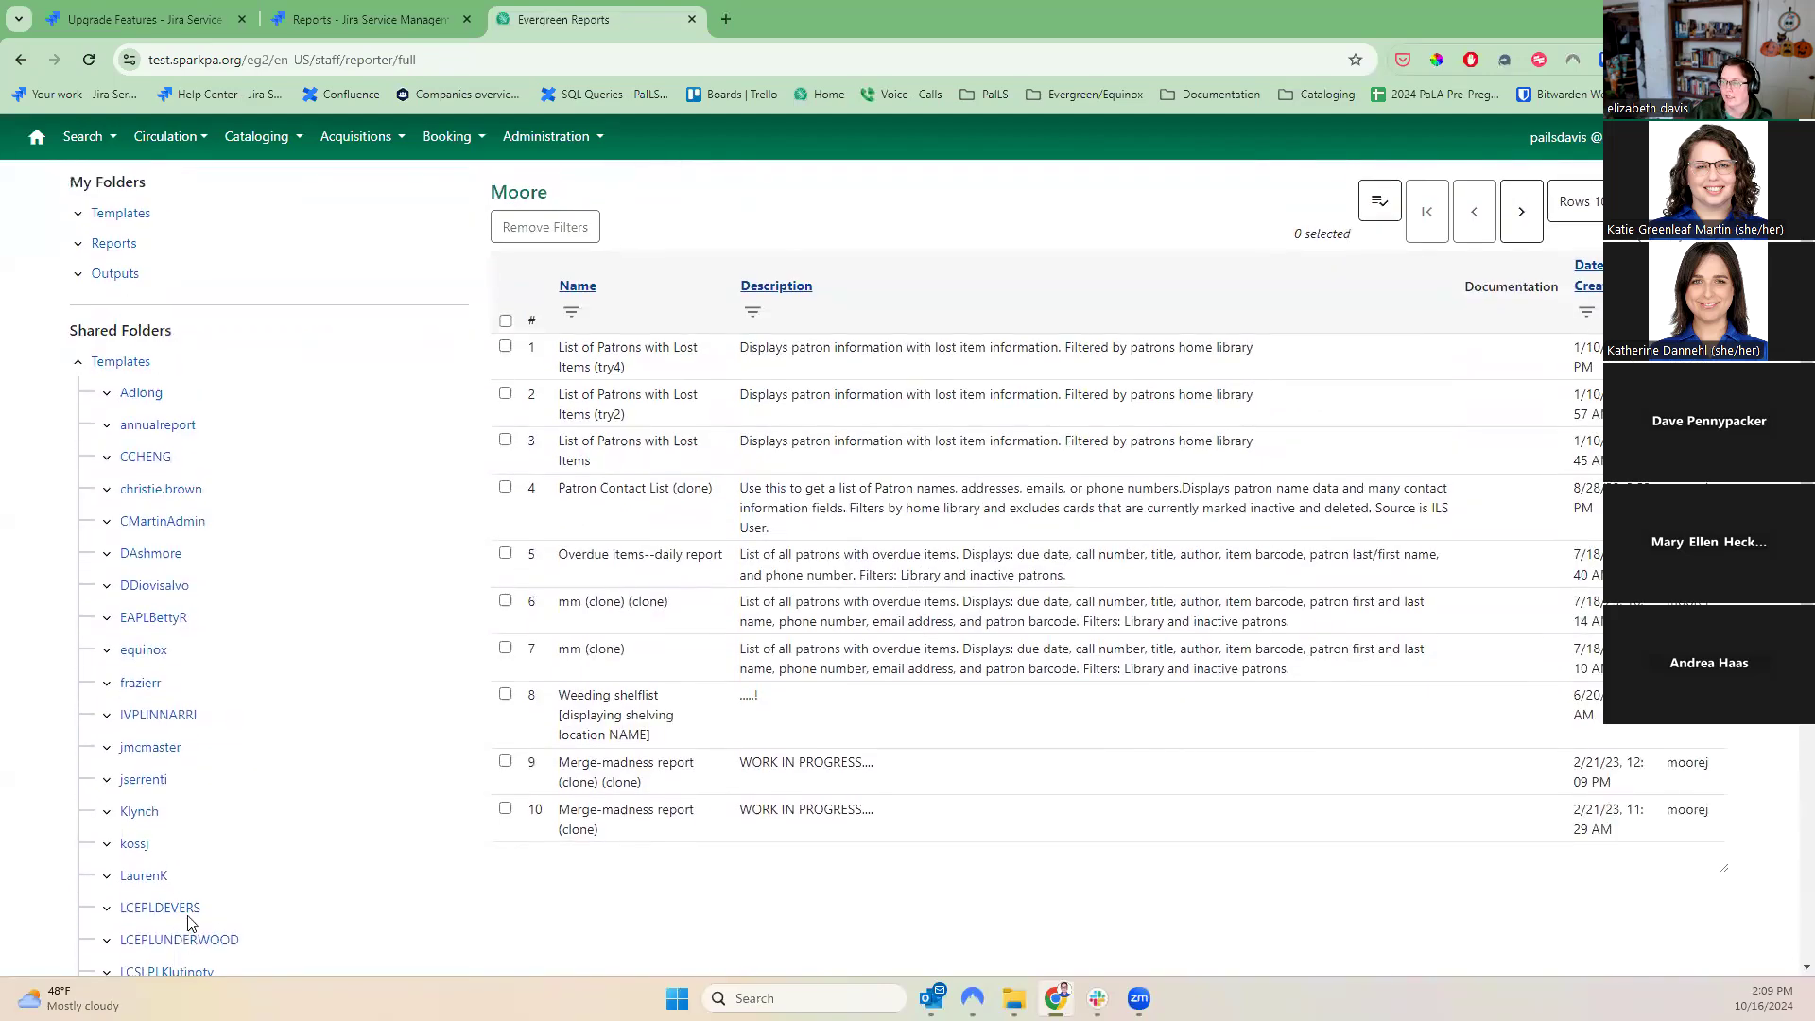
scroll(186, 923, "down", 4)
left_click(203, 694)
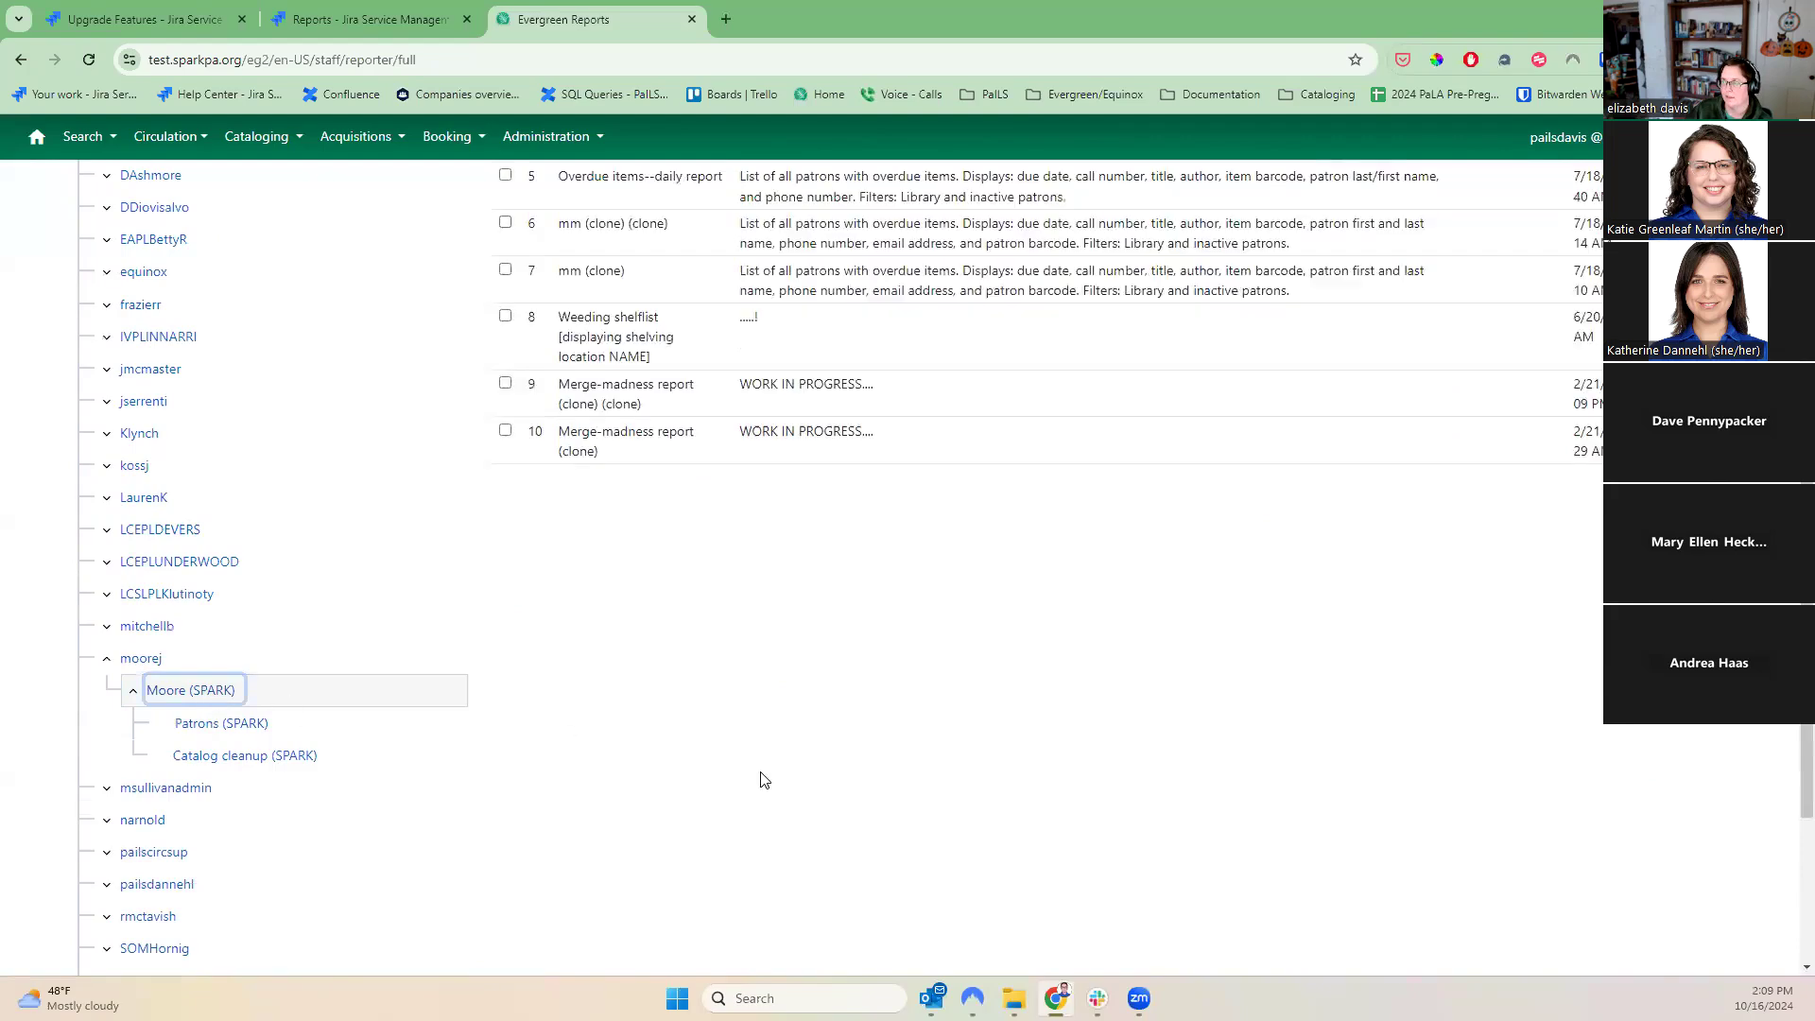
scroll(790, 784, "up", 4)
scroll(791, 785, "up", 1)
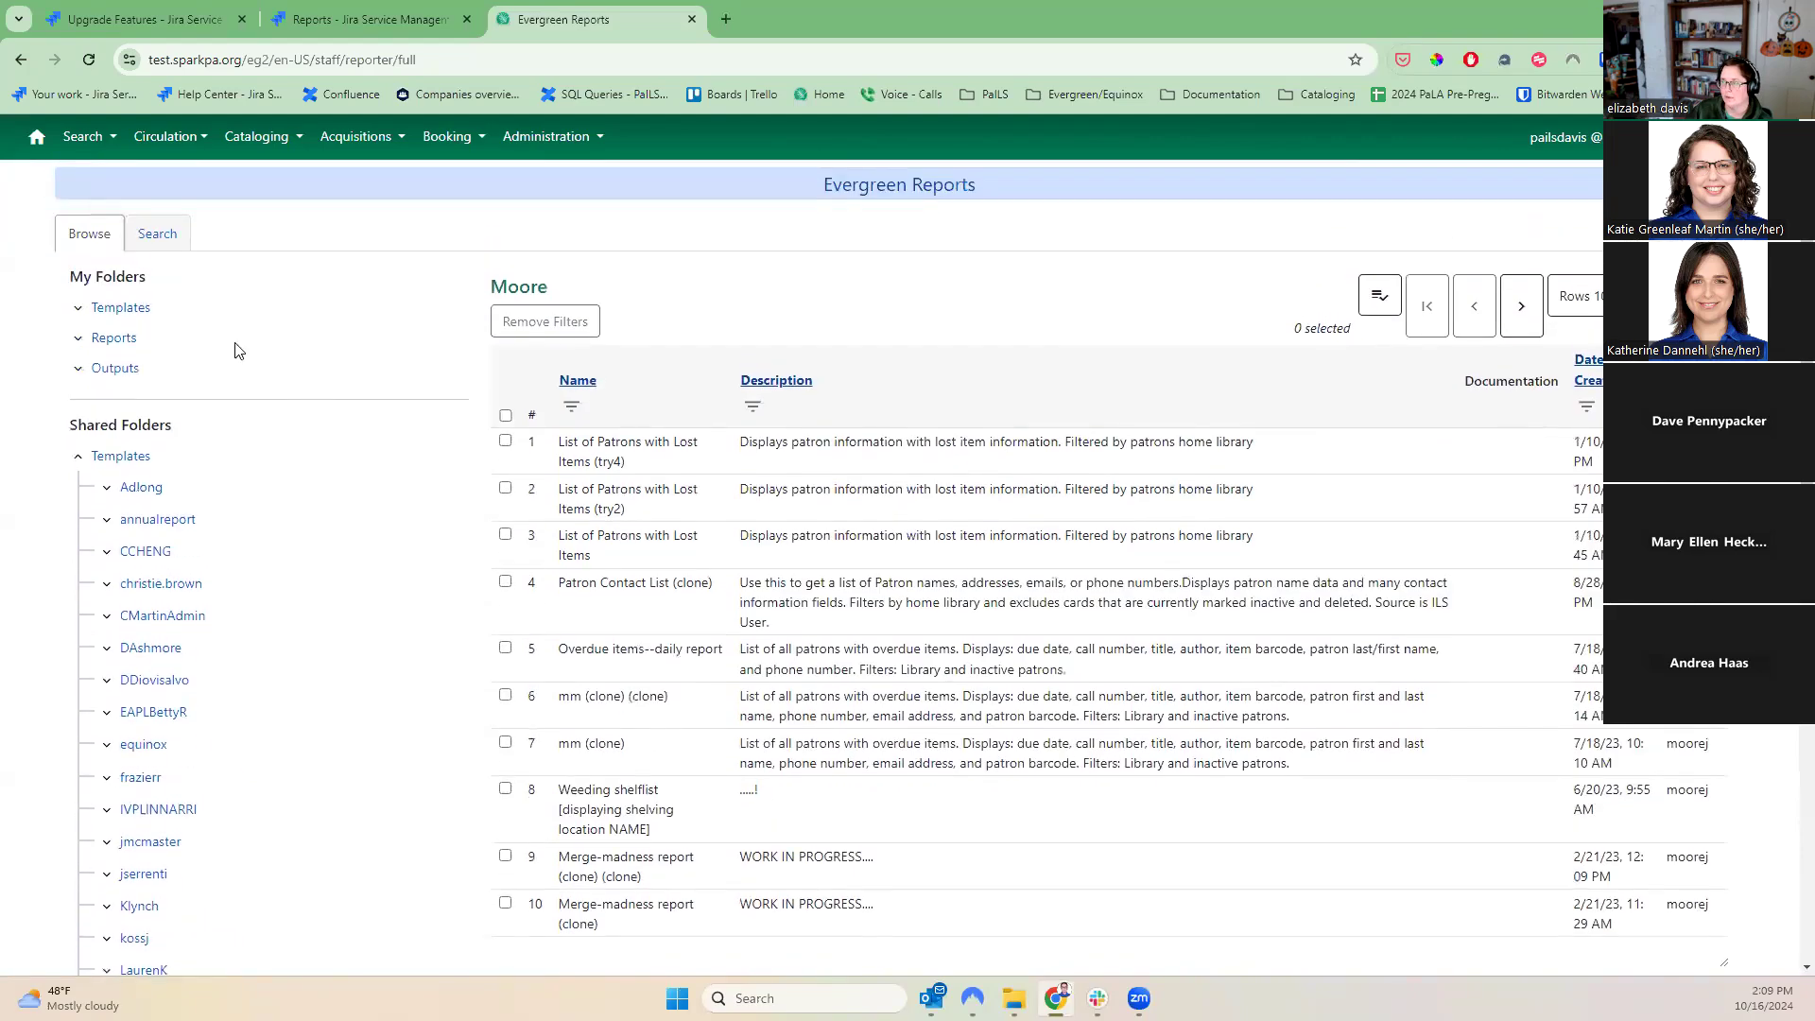
- Return to the template search and examine the searchable field options and the list of folders available to search
left_click(153, 233)
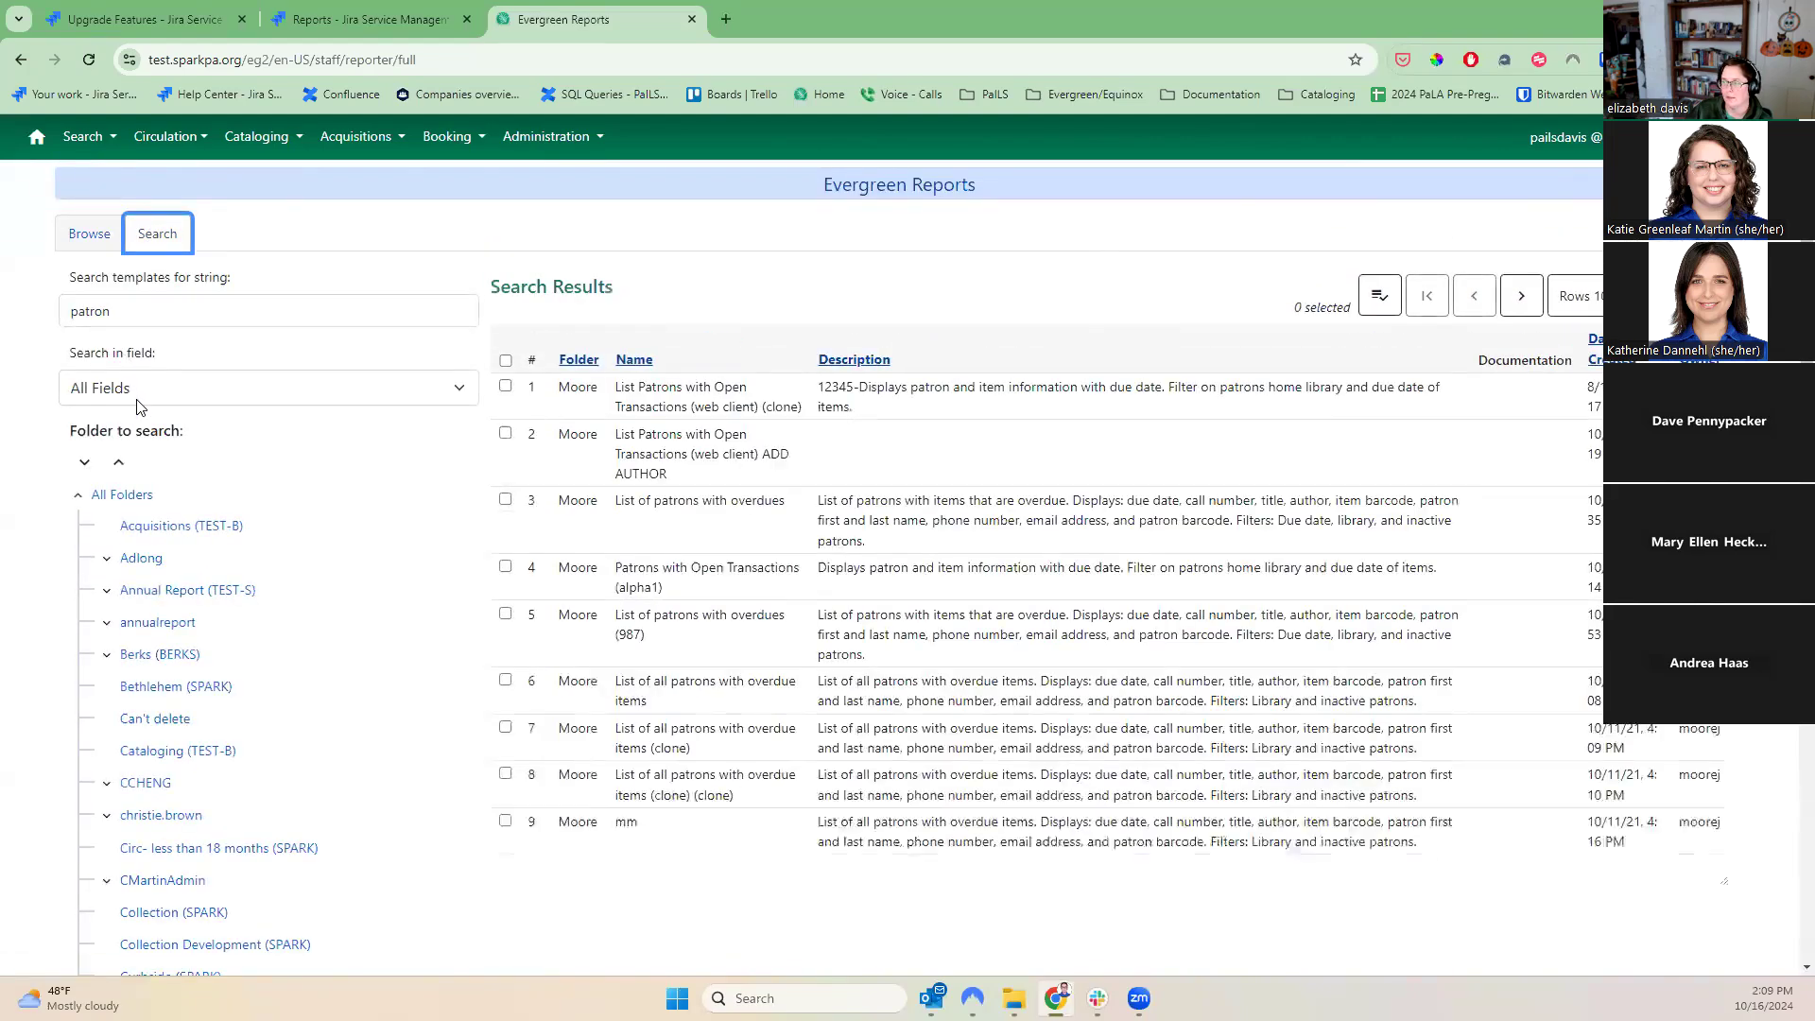
left_click(133, 388)
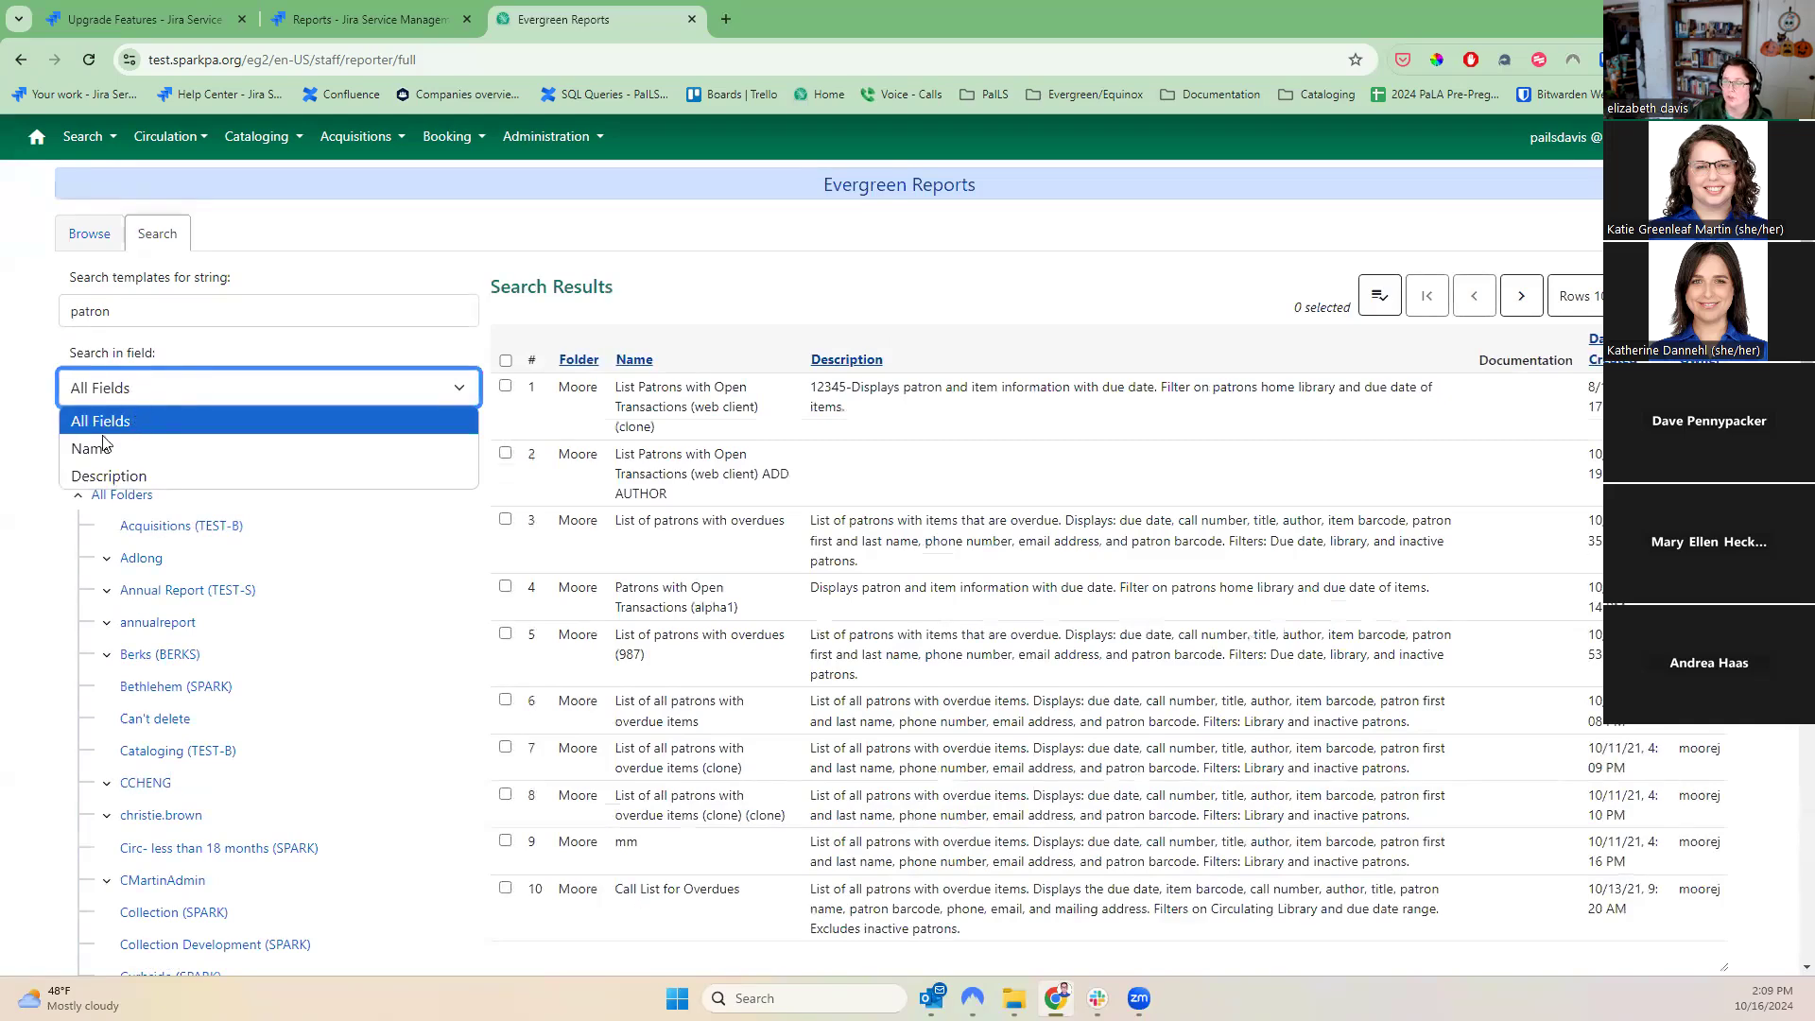
left_click(17, 393)
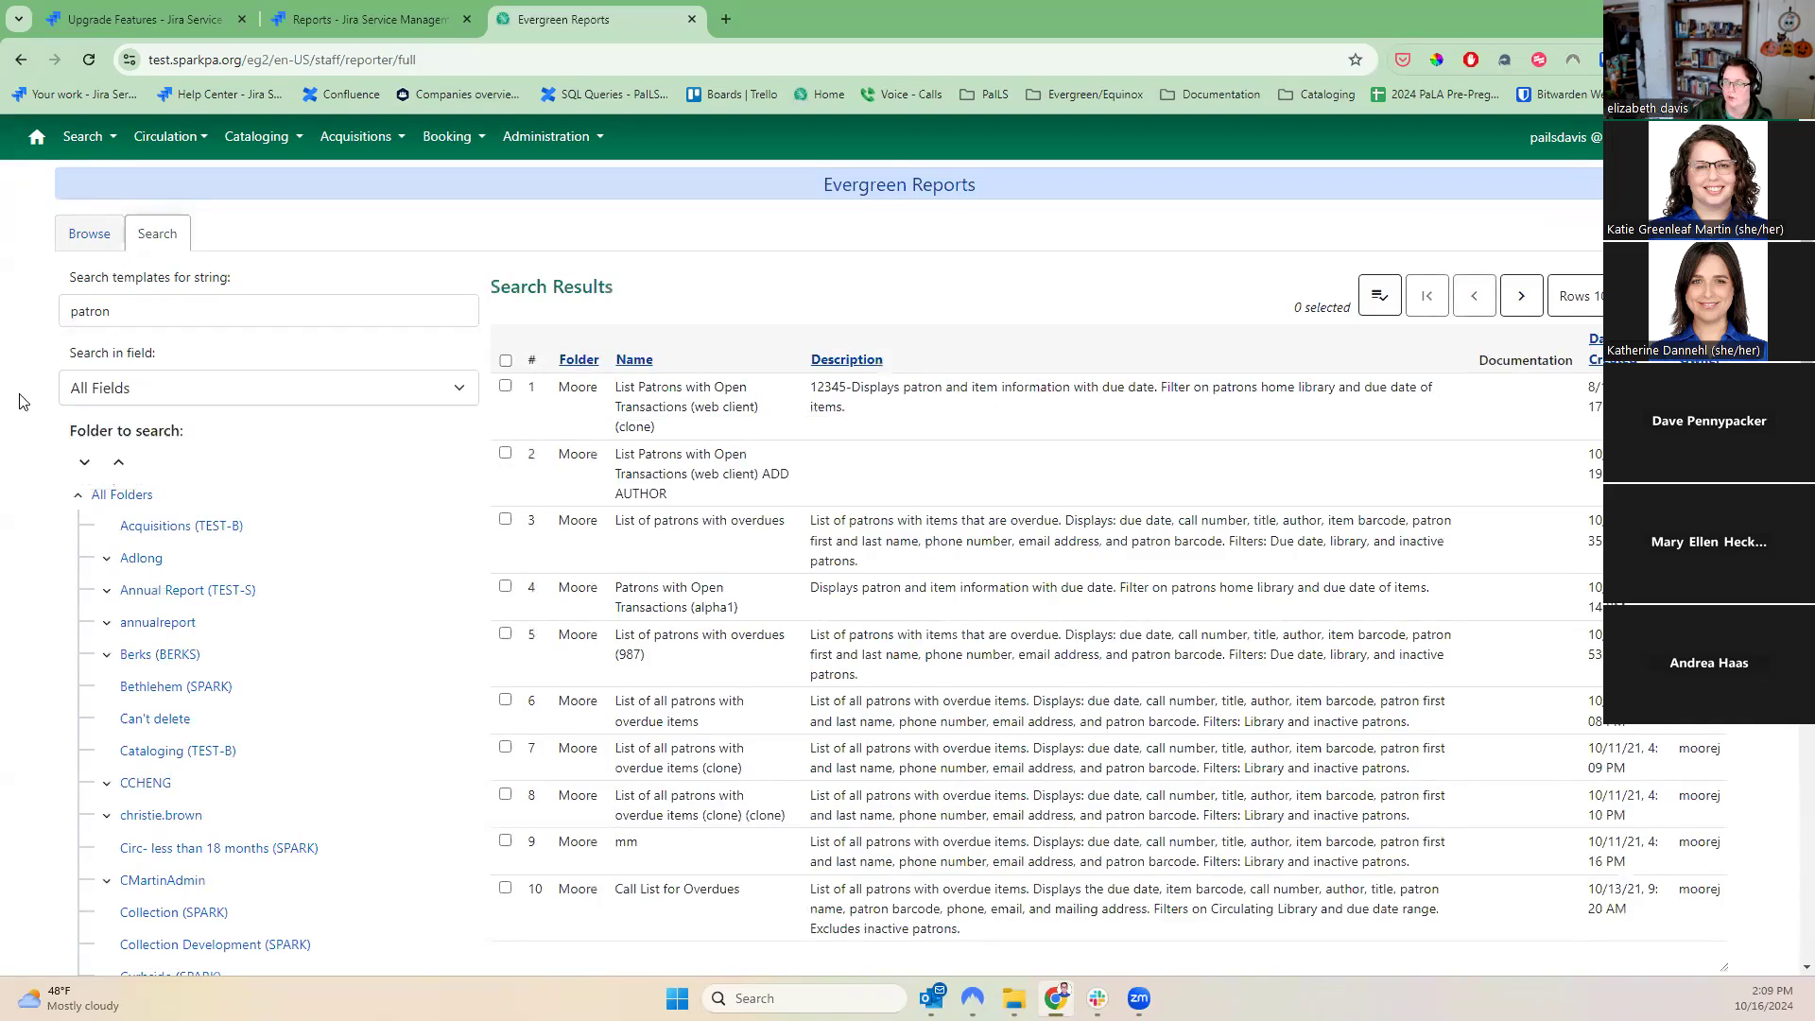
scroll(253, 737, "down", 2)
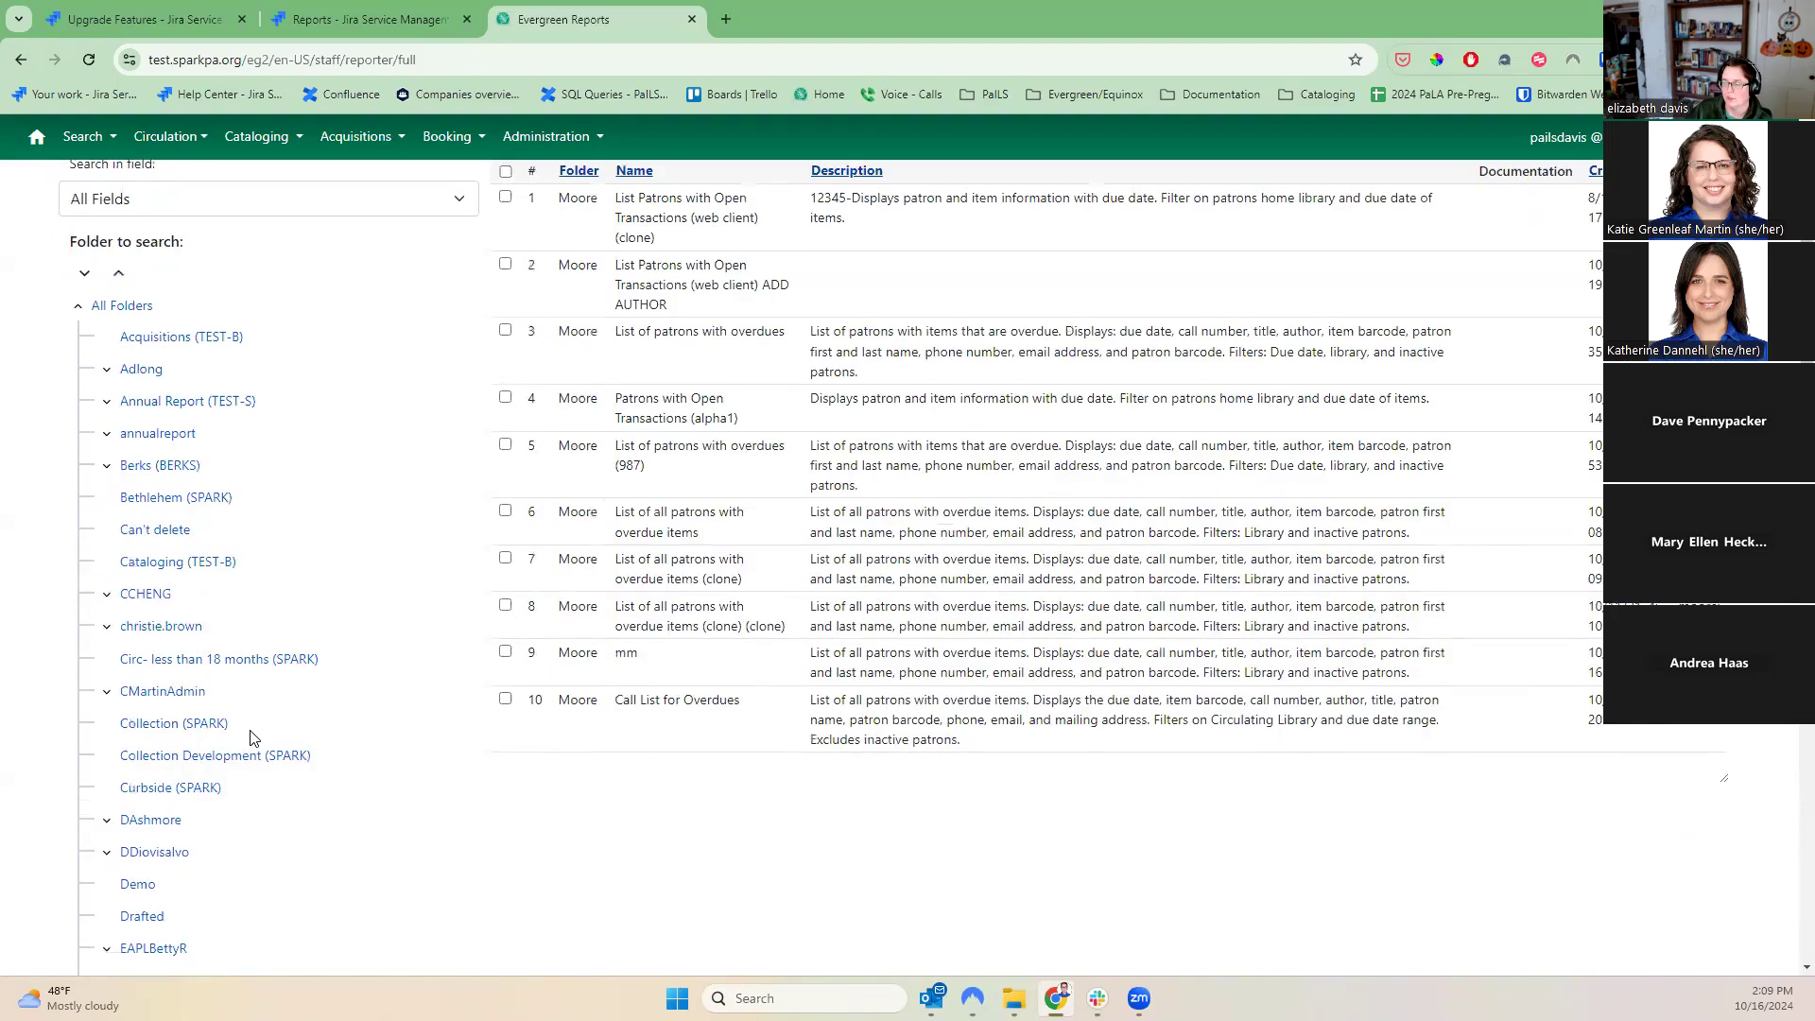
scroll(253, 737, "down", 20)
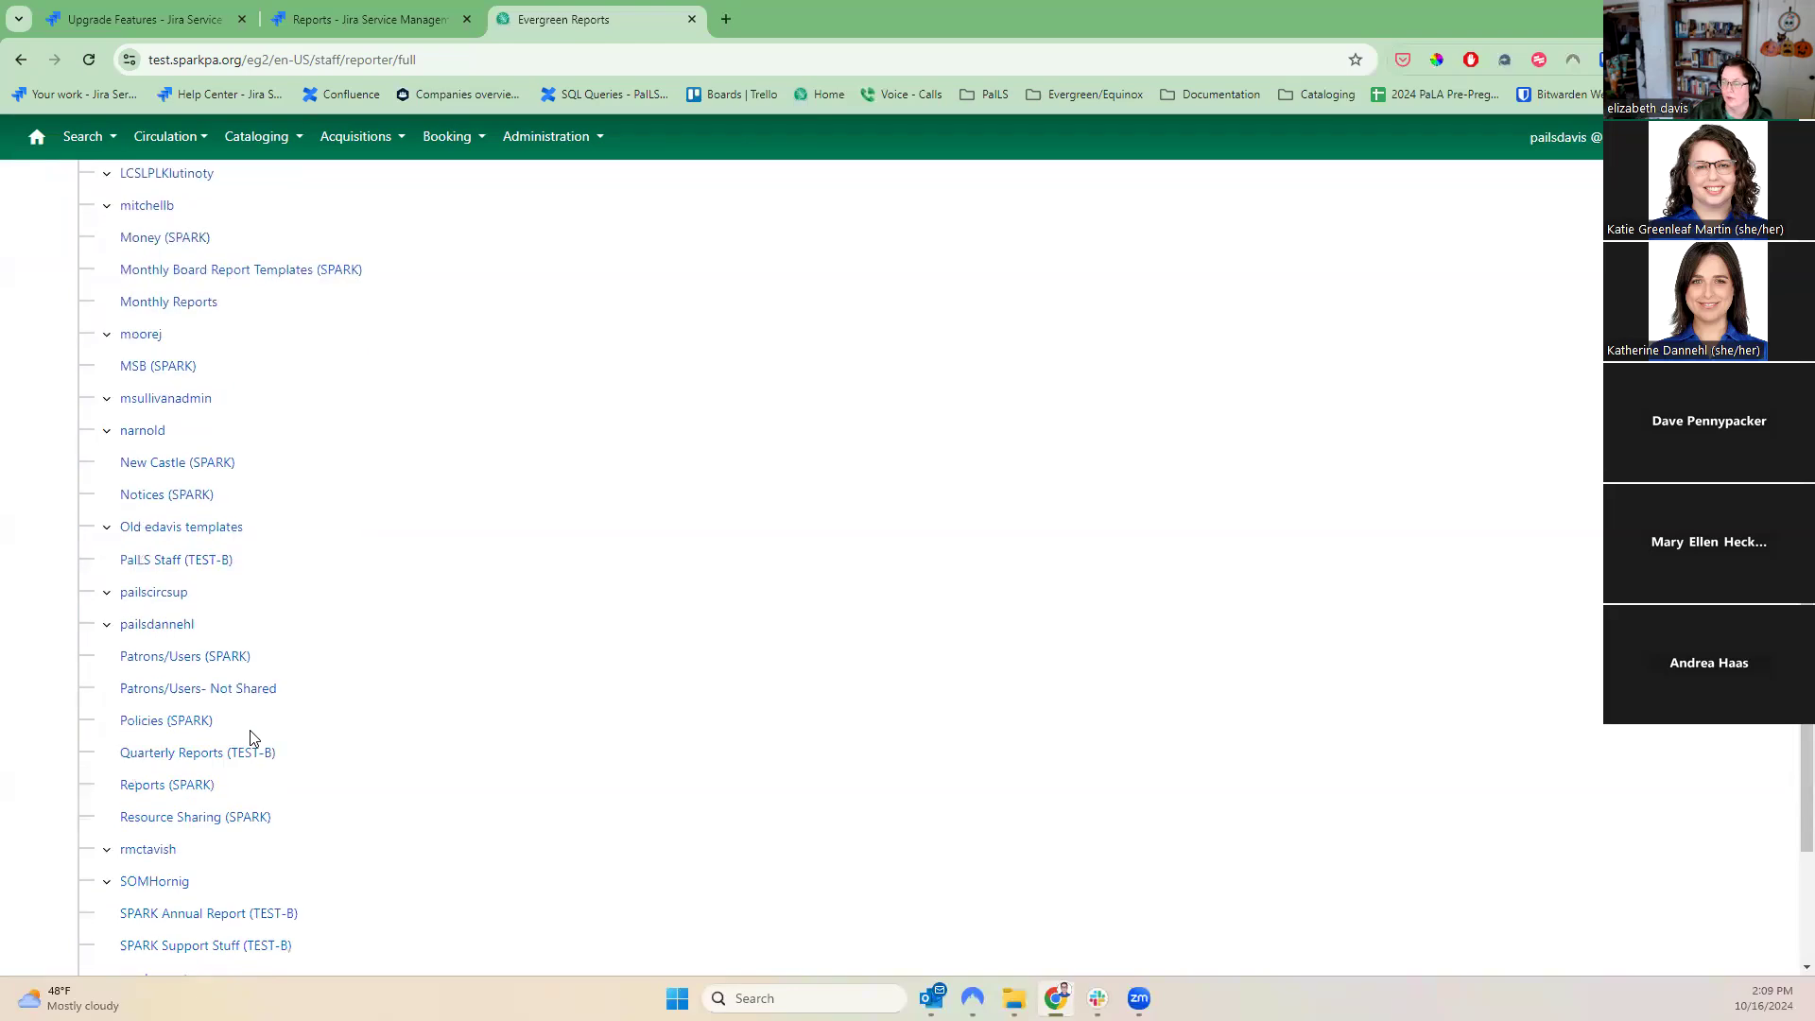
scroll(265, 730, "up", 9)
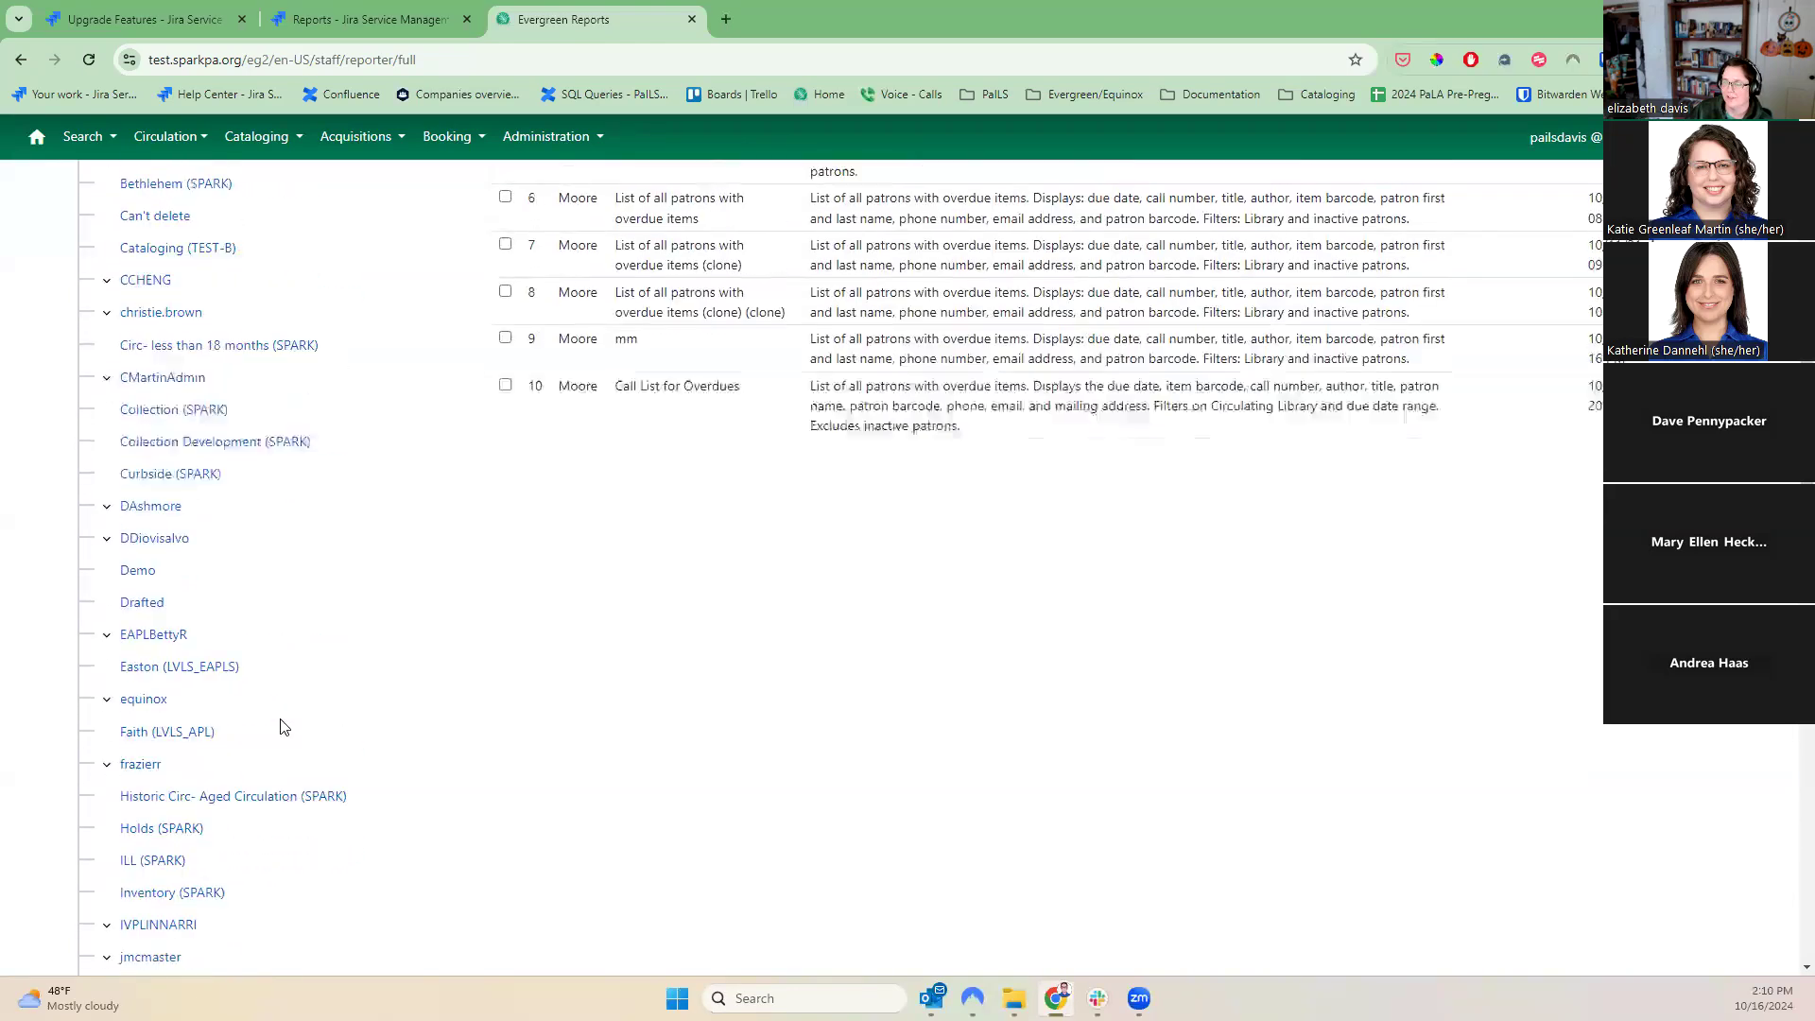
scroll(281, 727, "up", 4)
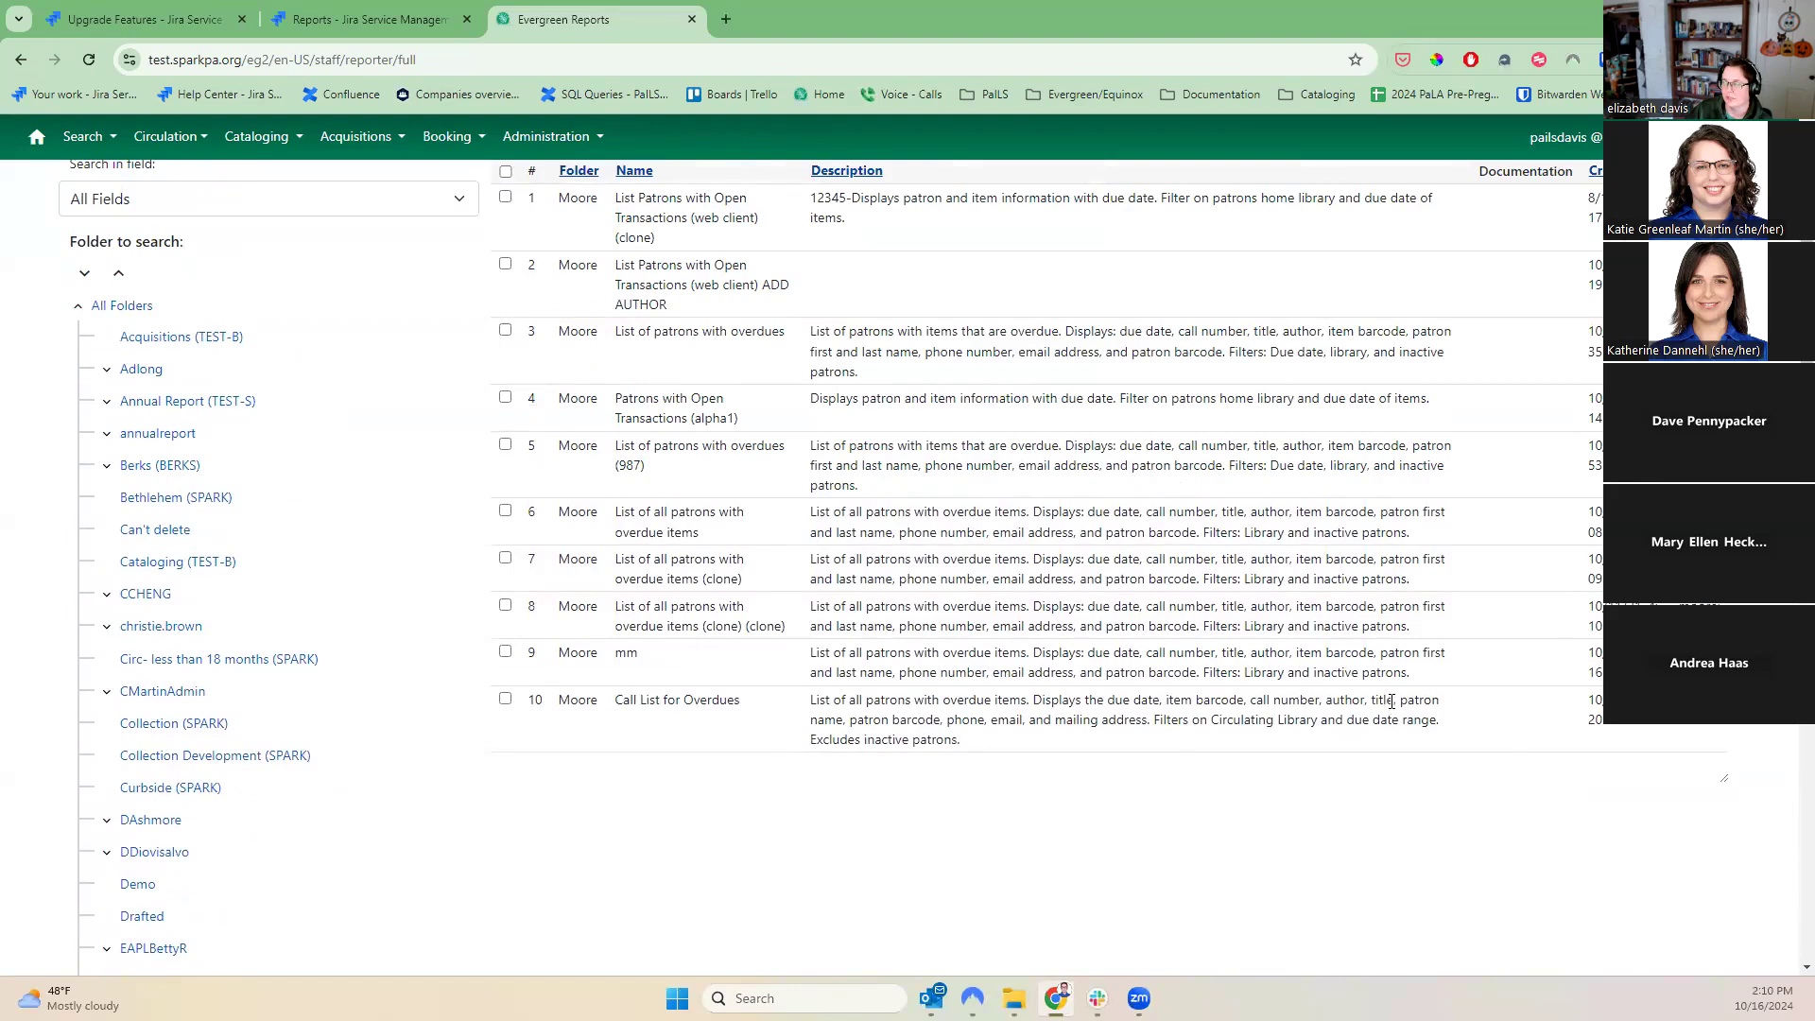
- Add the Version and Template ID columns to the template search results grid
scroll(1391, 698, "up", 2)
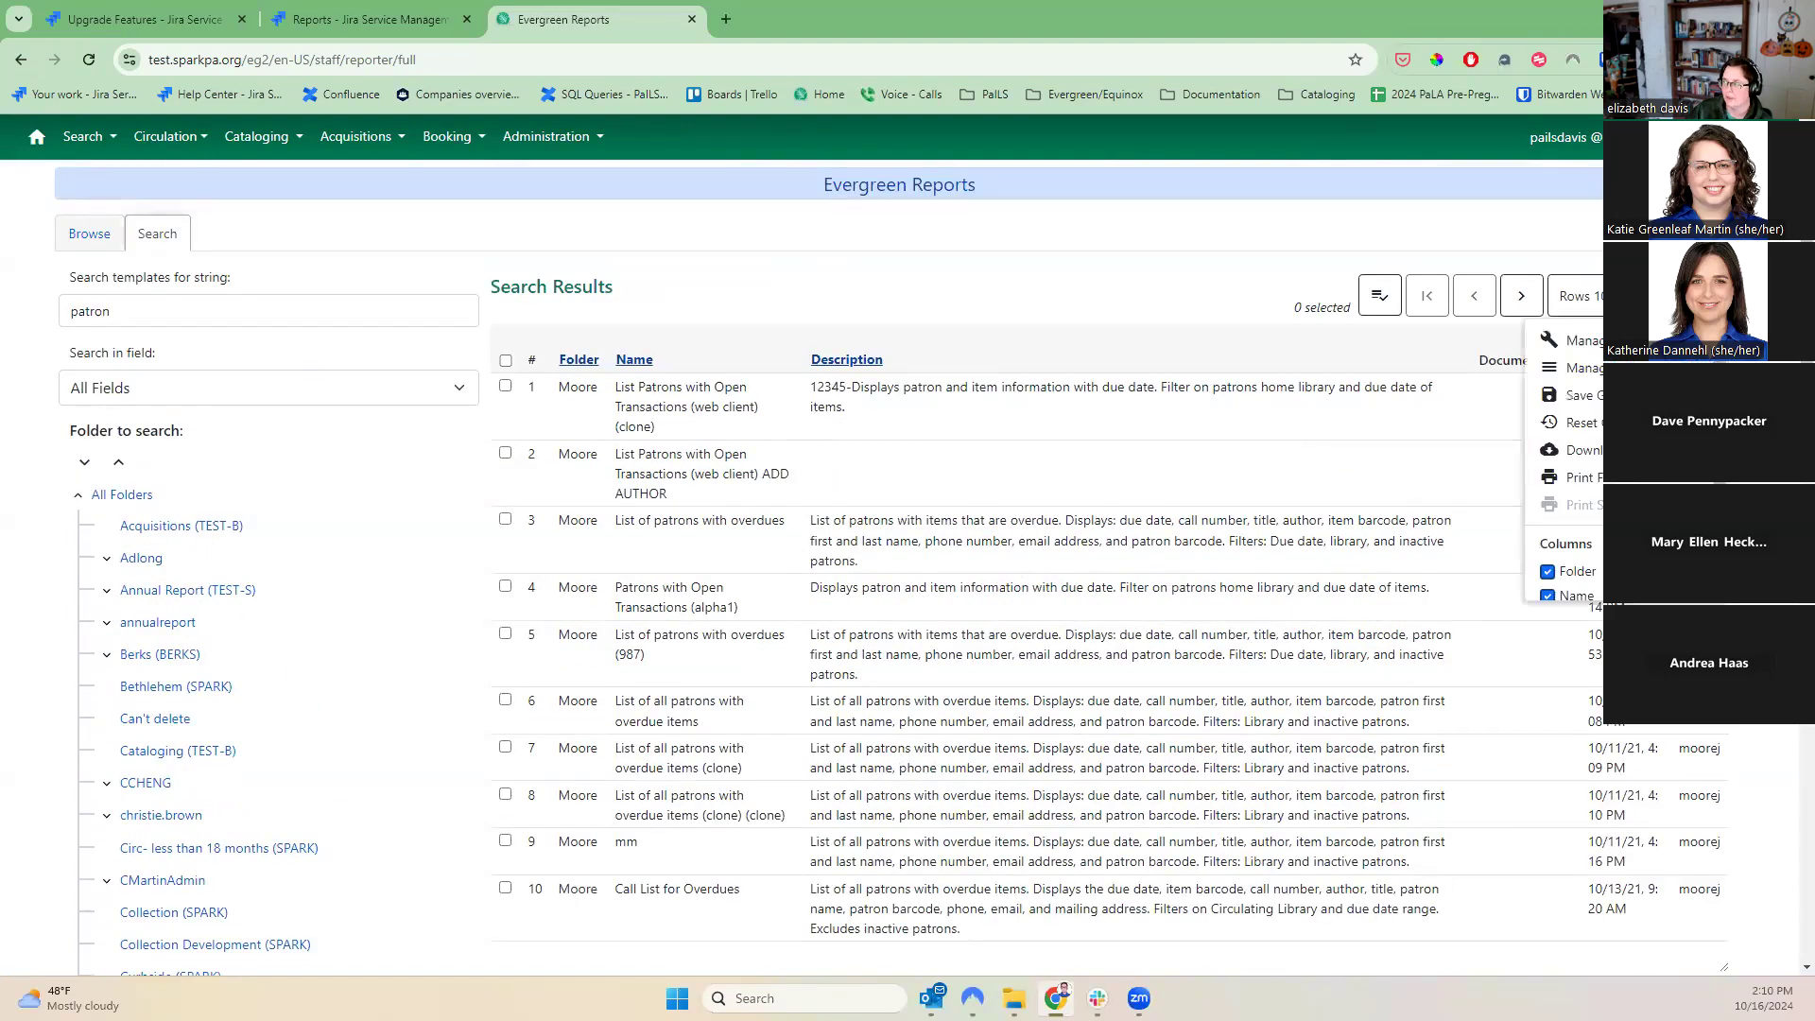
scroll(1565, 463, "down", 2)
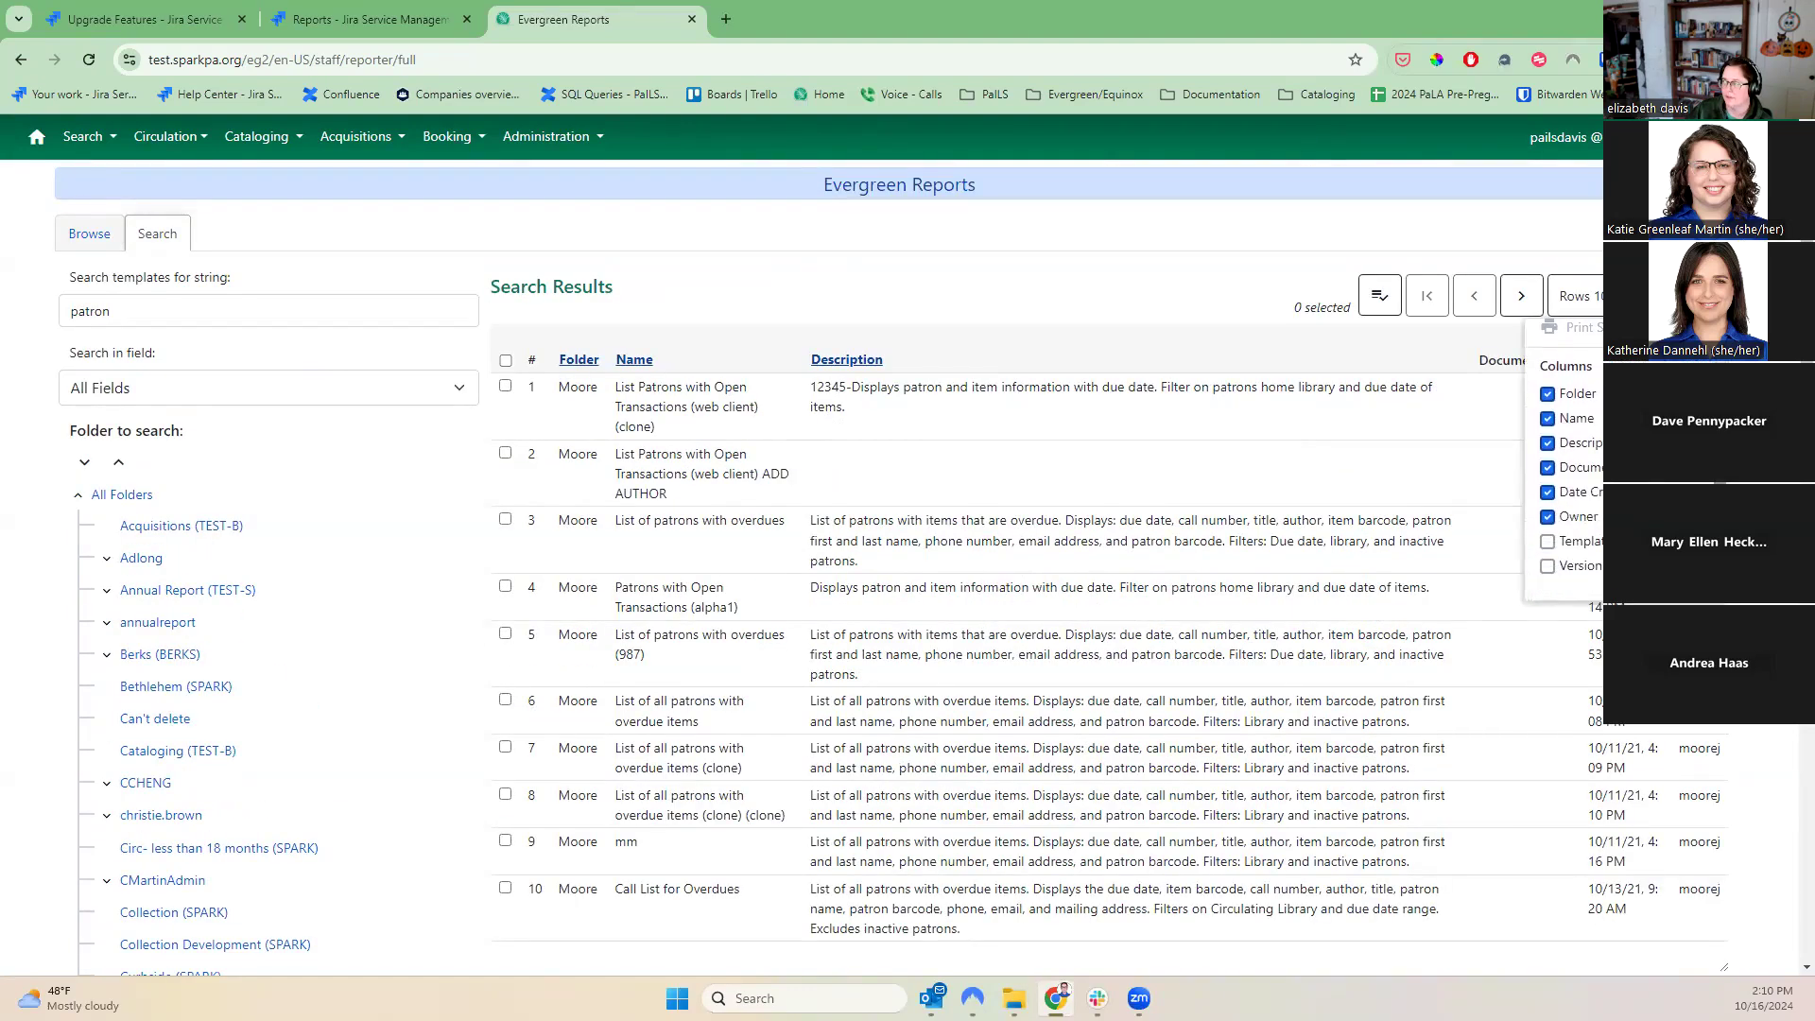
left_click(1584, 567)
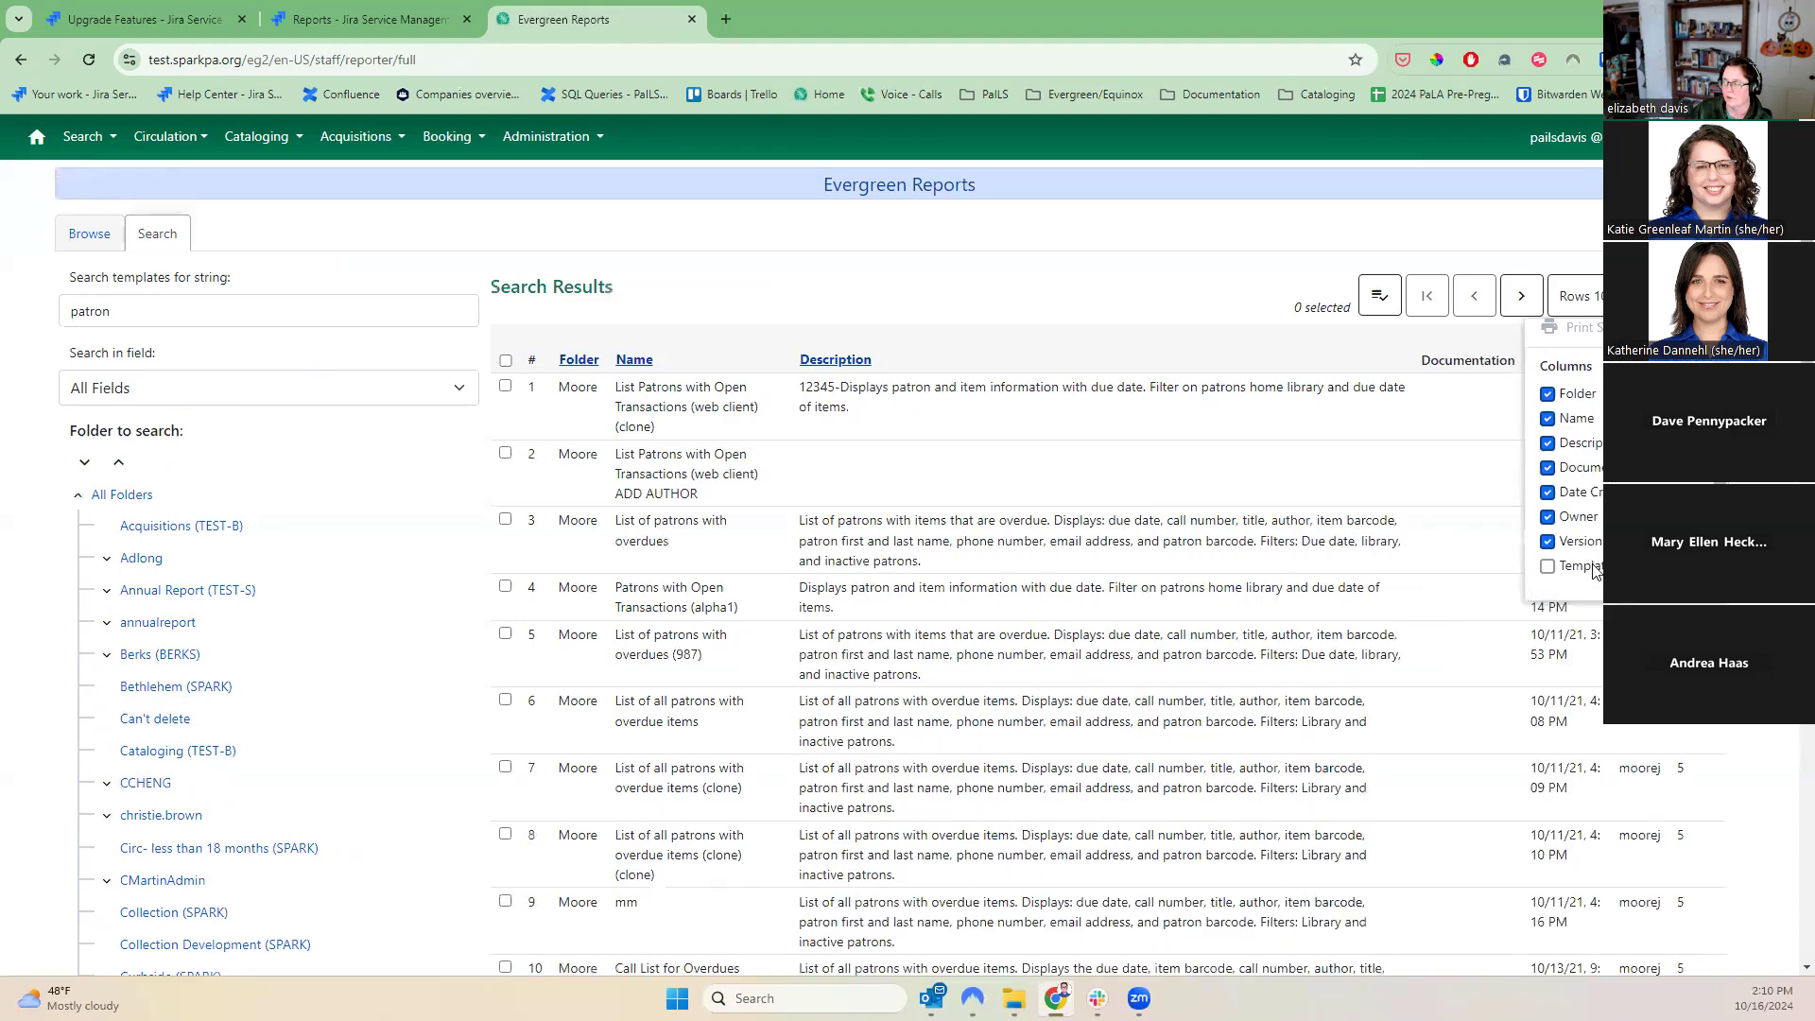
left_click(1591, 567)
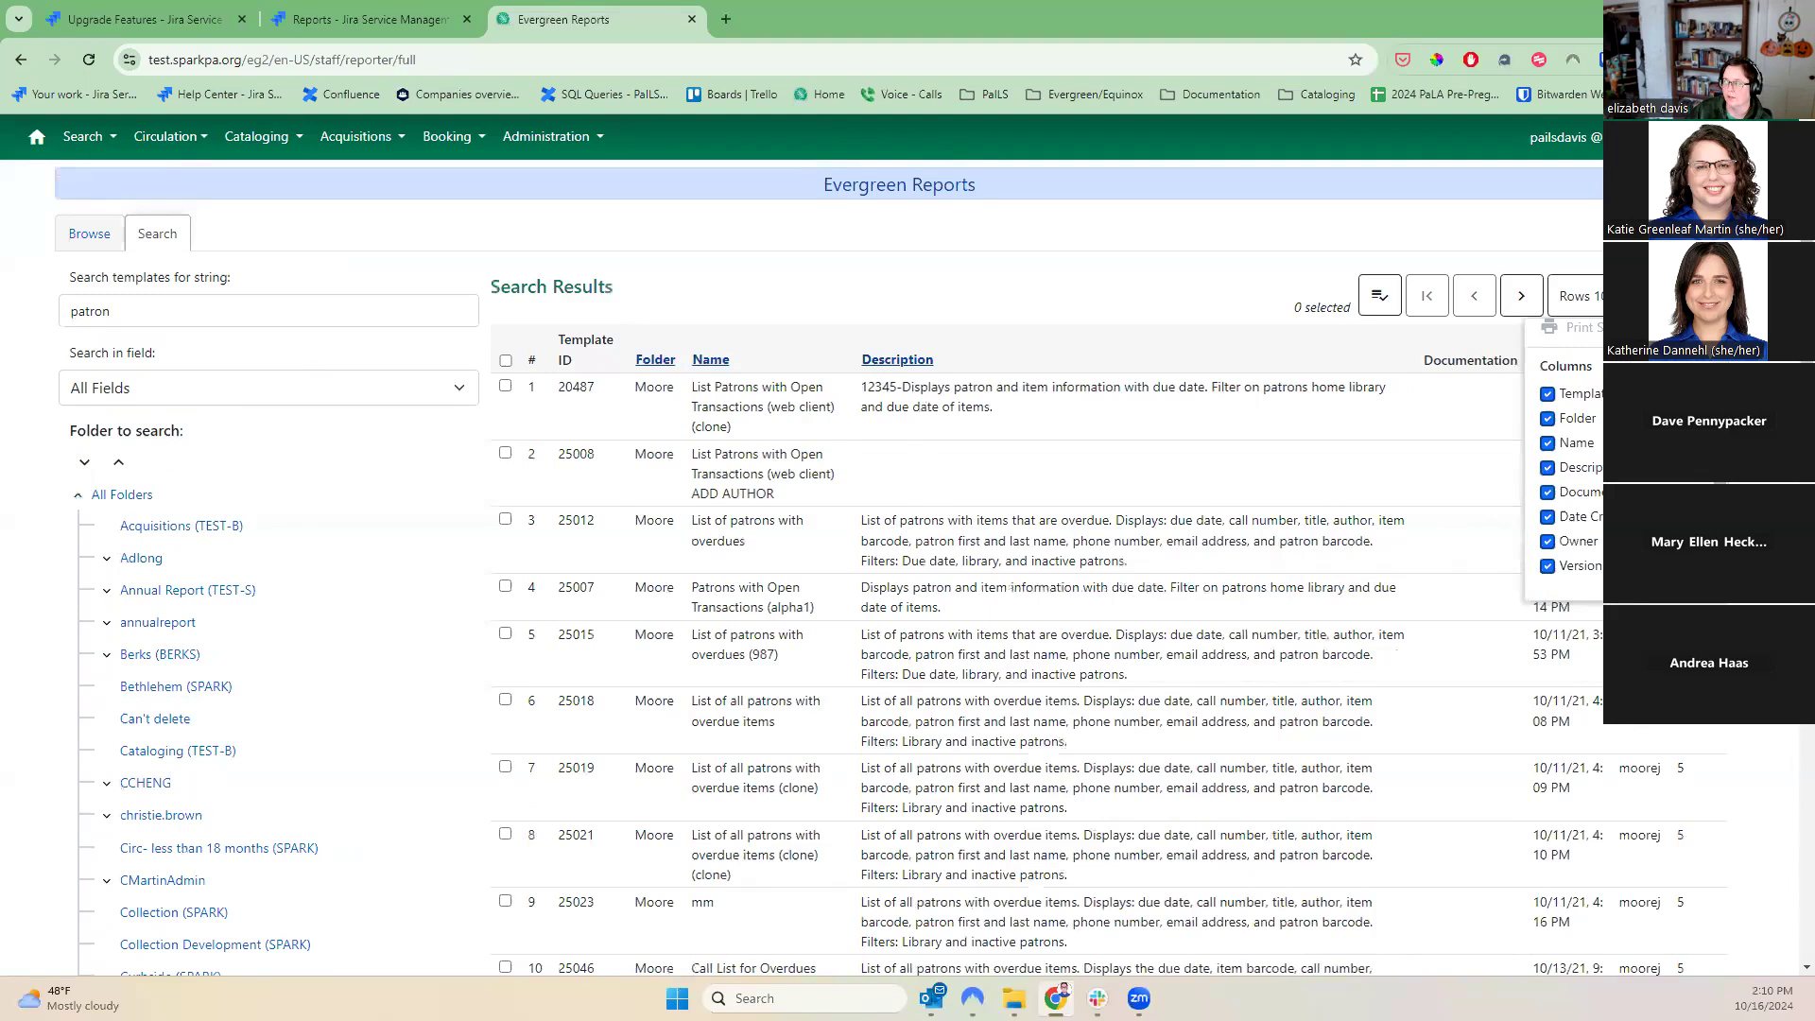
left_click(1009, 587)
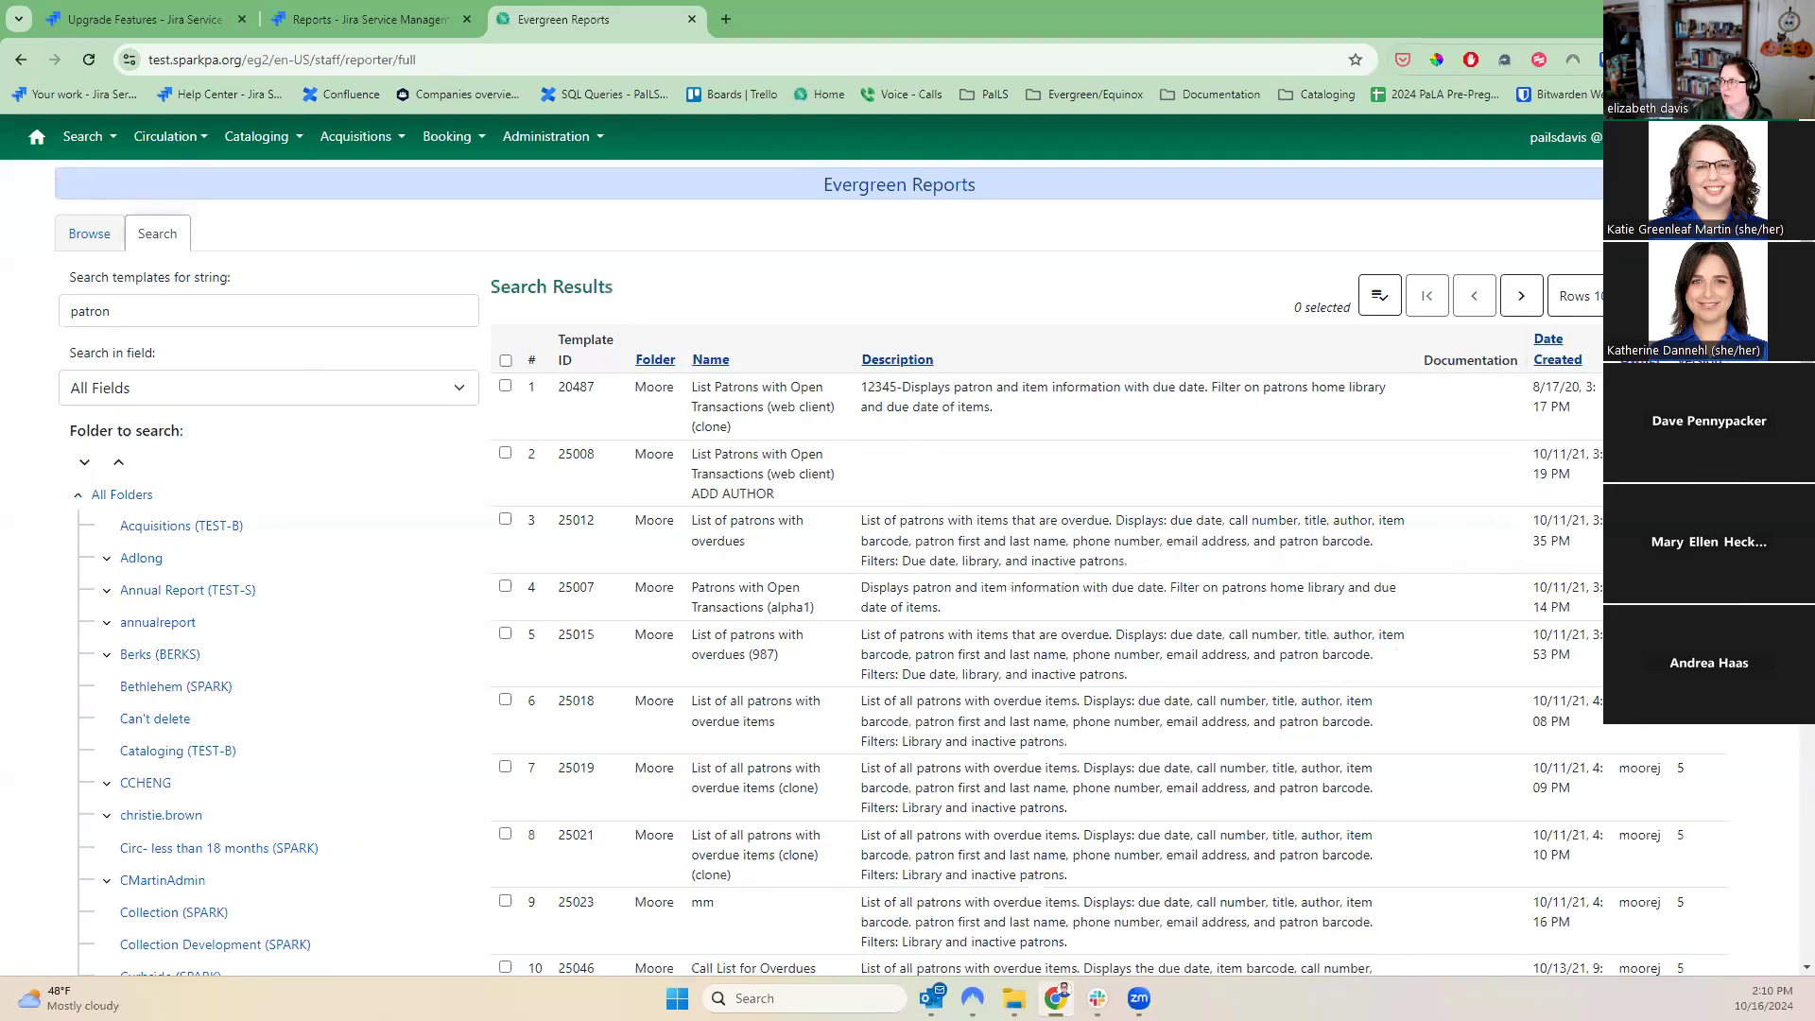
- Return to browsing, collapse the shared Templates tree and open the top Templates level under My Folders
left_click(89, 234)
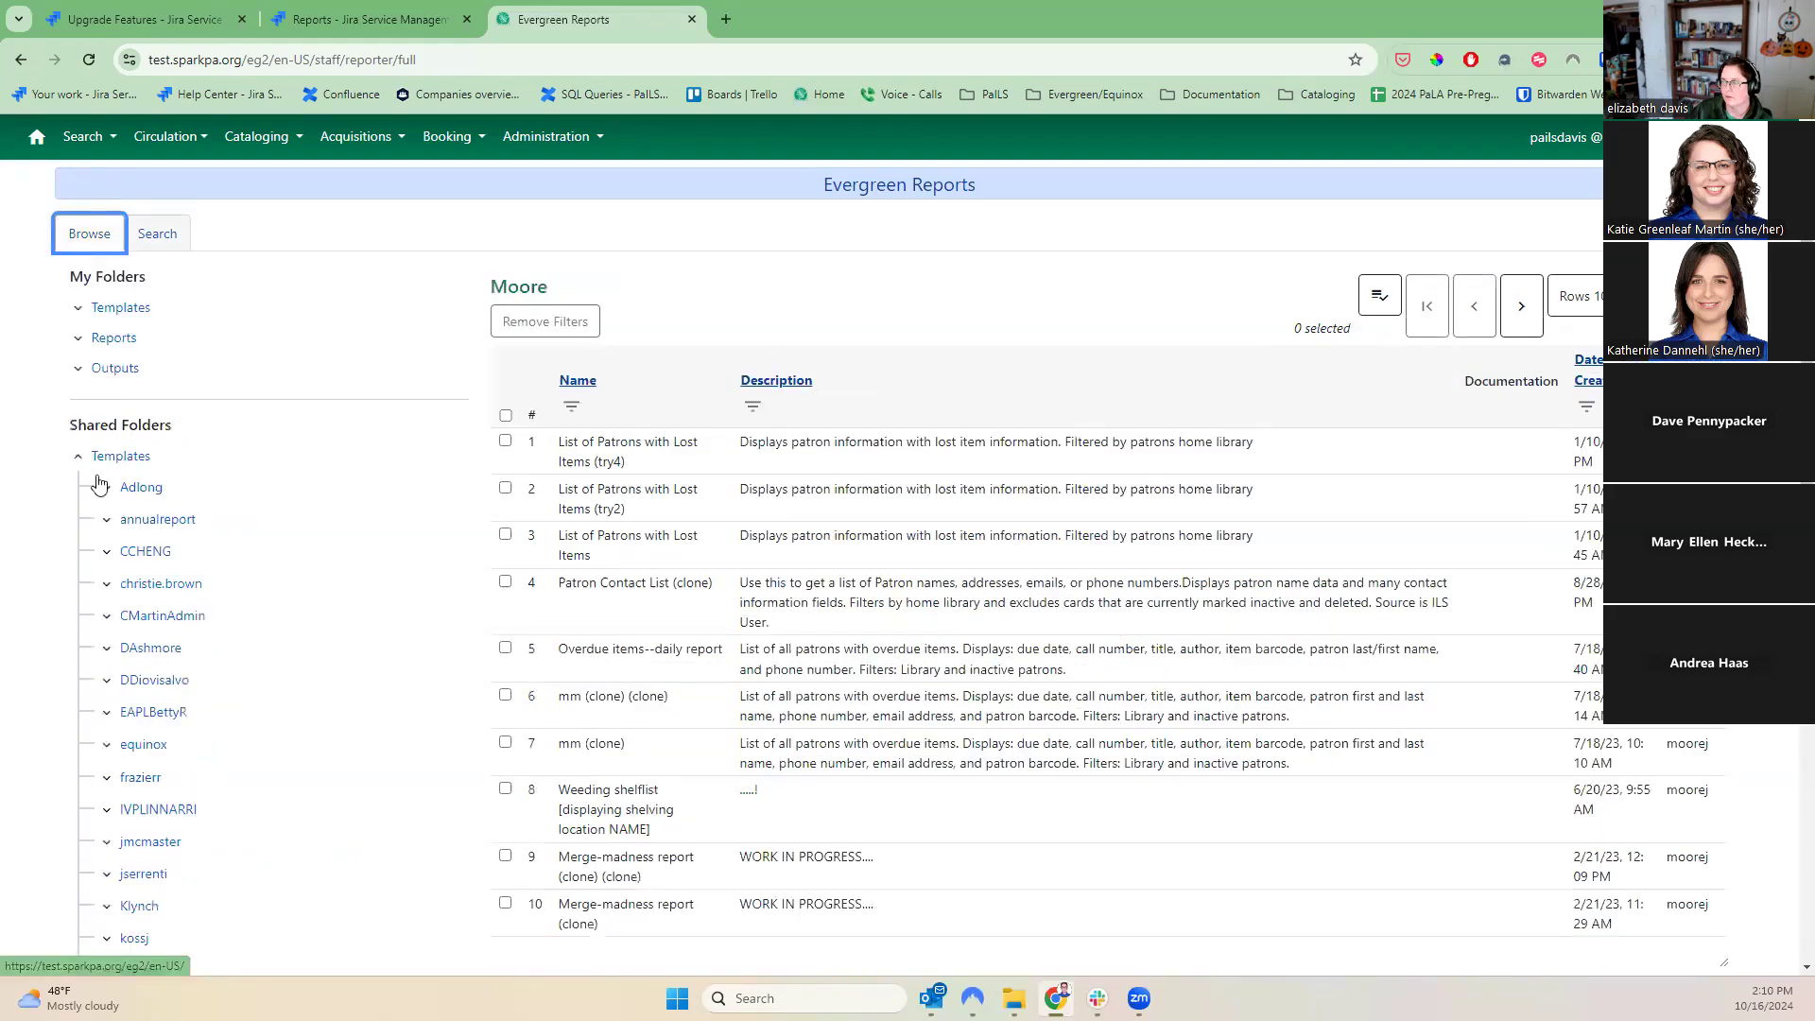
left_click(79, 456)
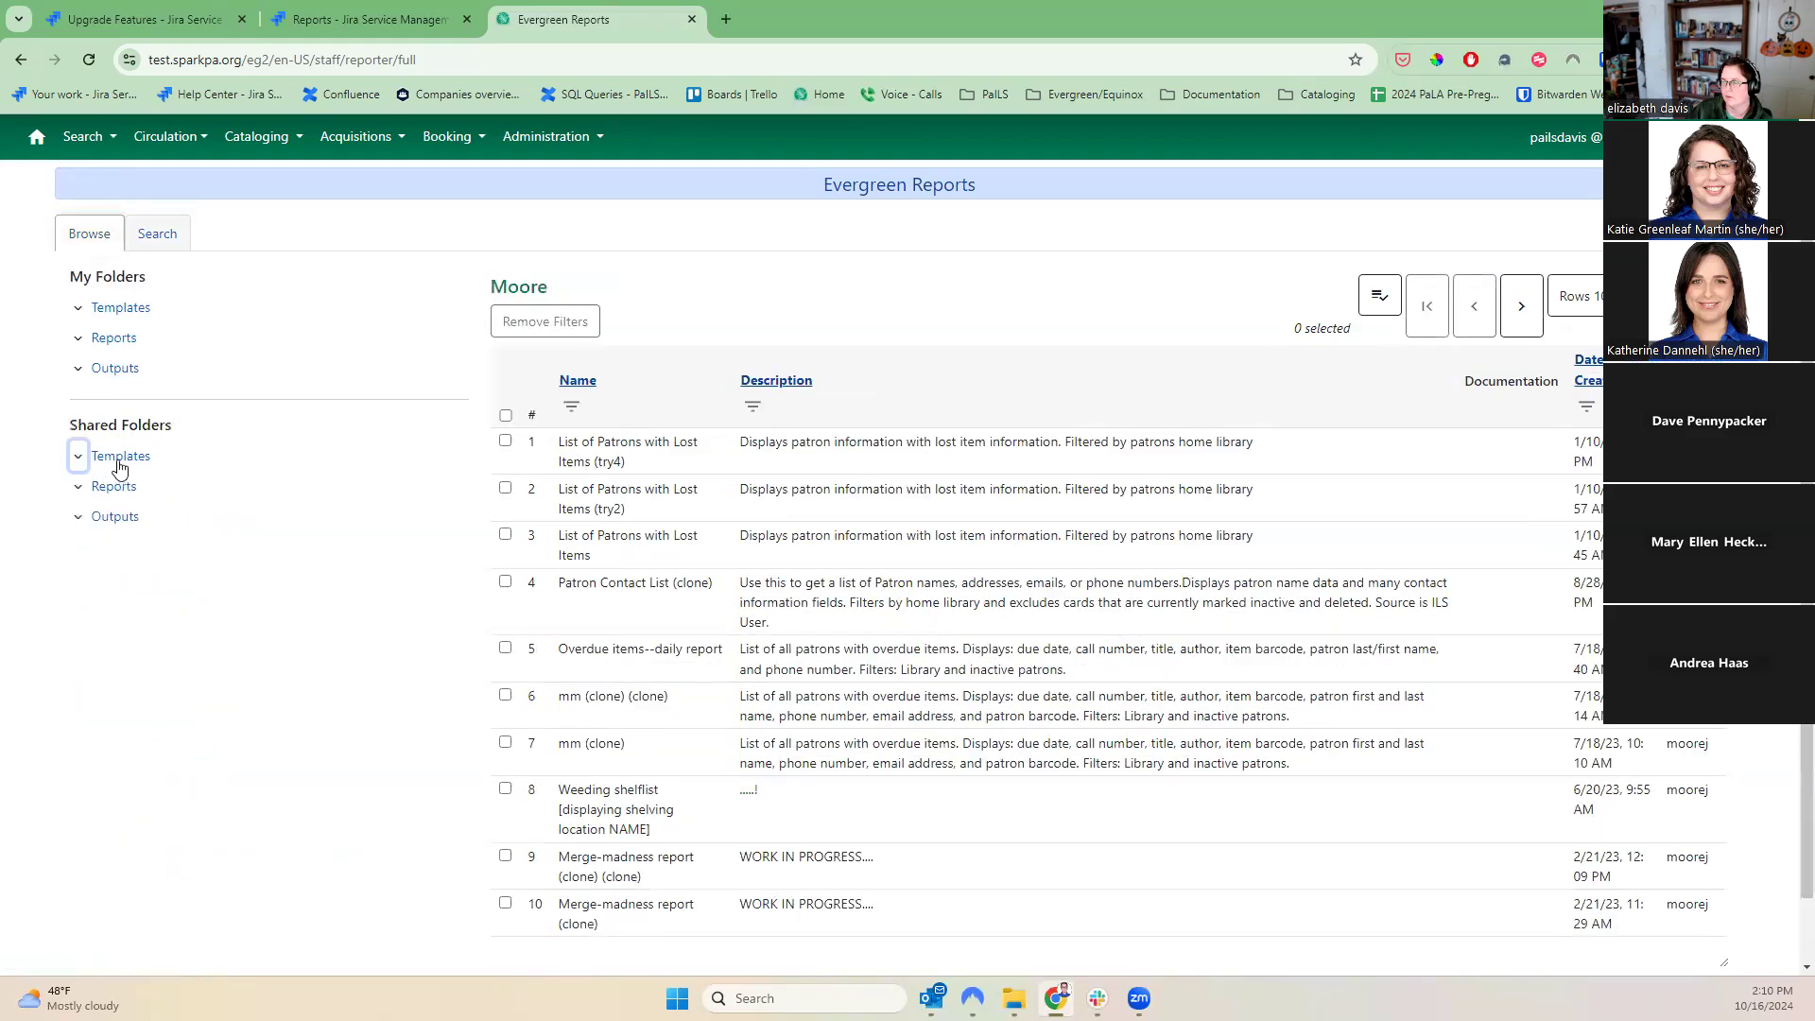
left_click(111, 312)
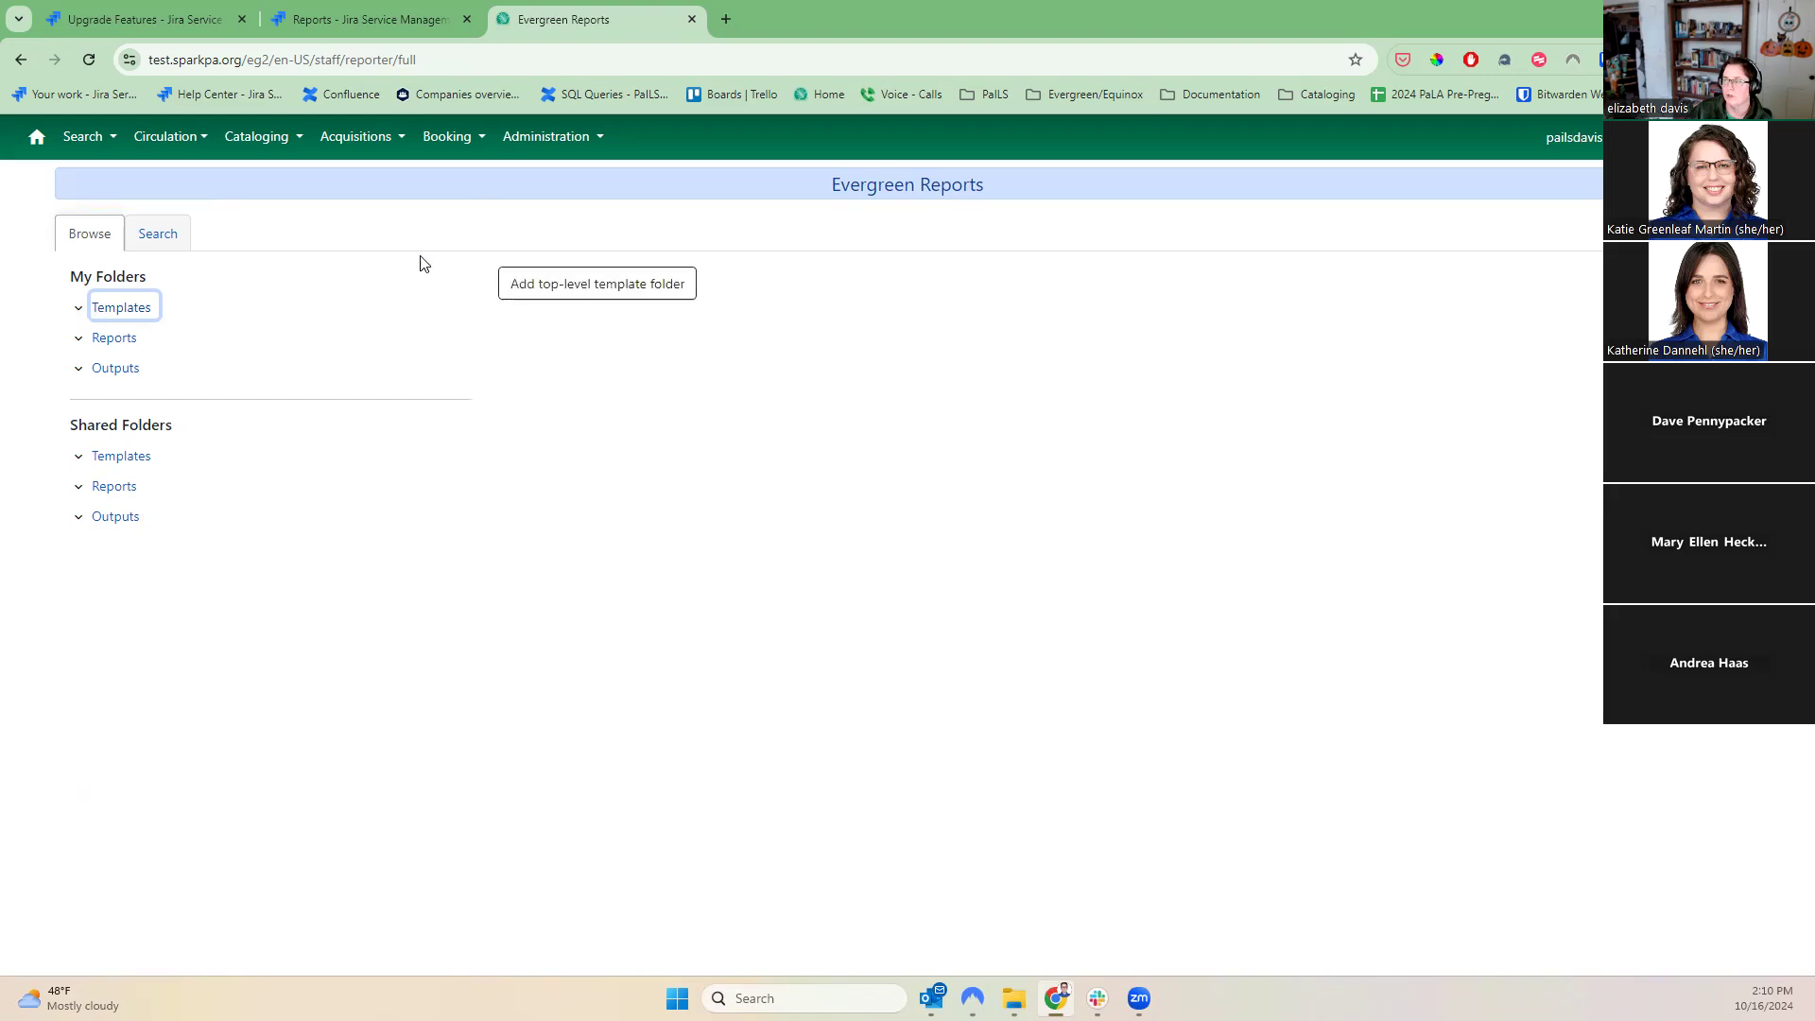
- Create a top-level template folder named "demo"
left_click(528, 299)
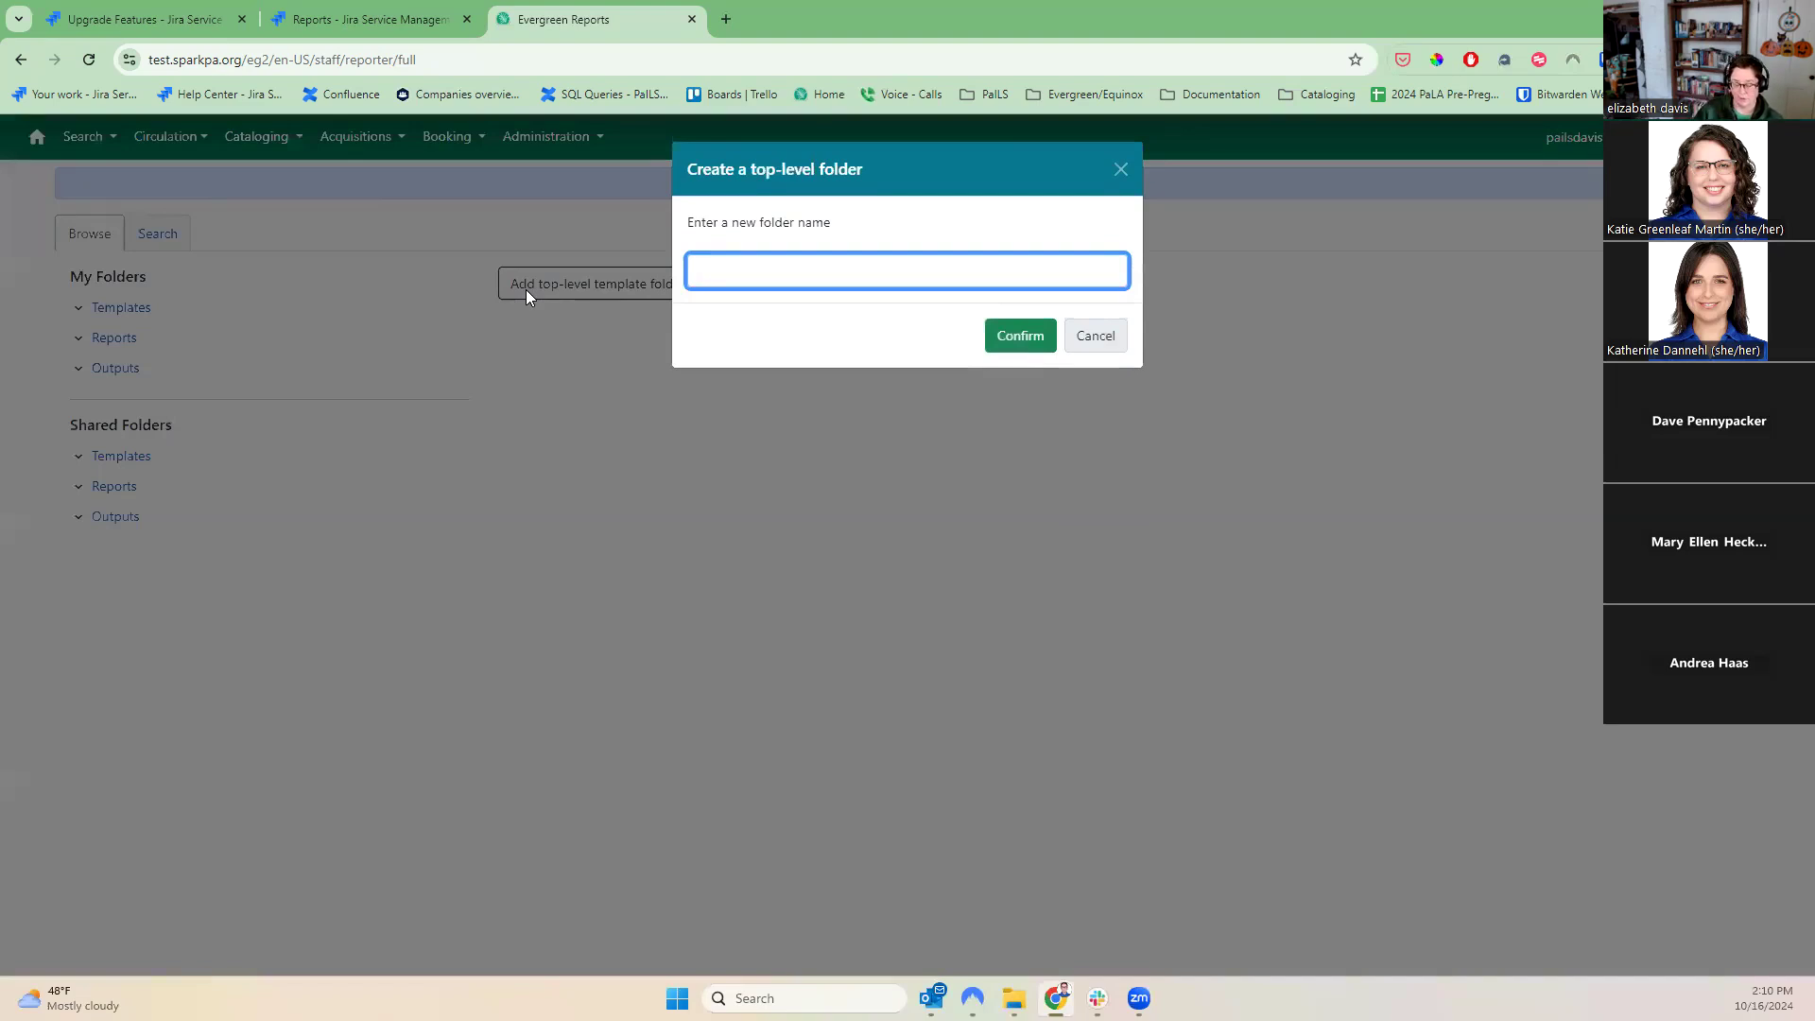
type("testing")
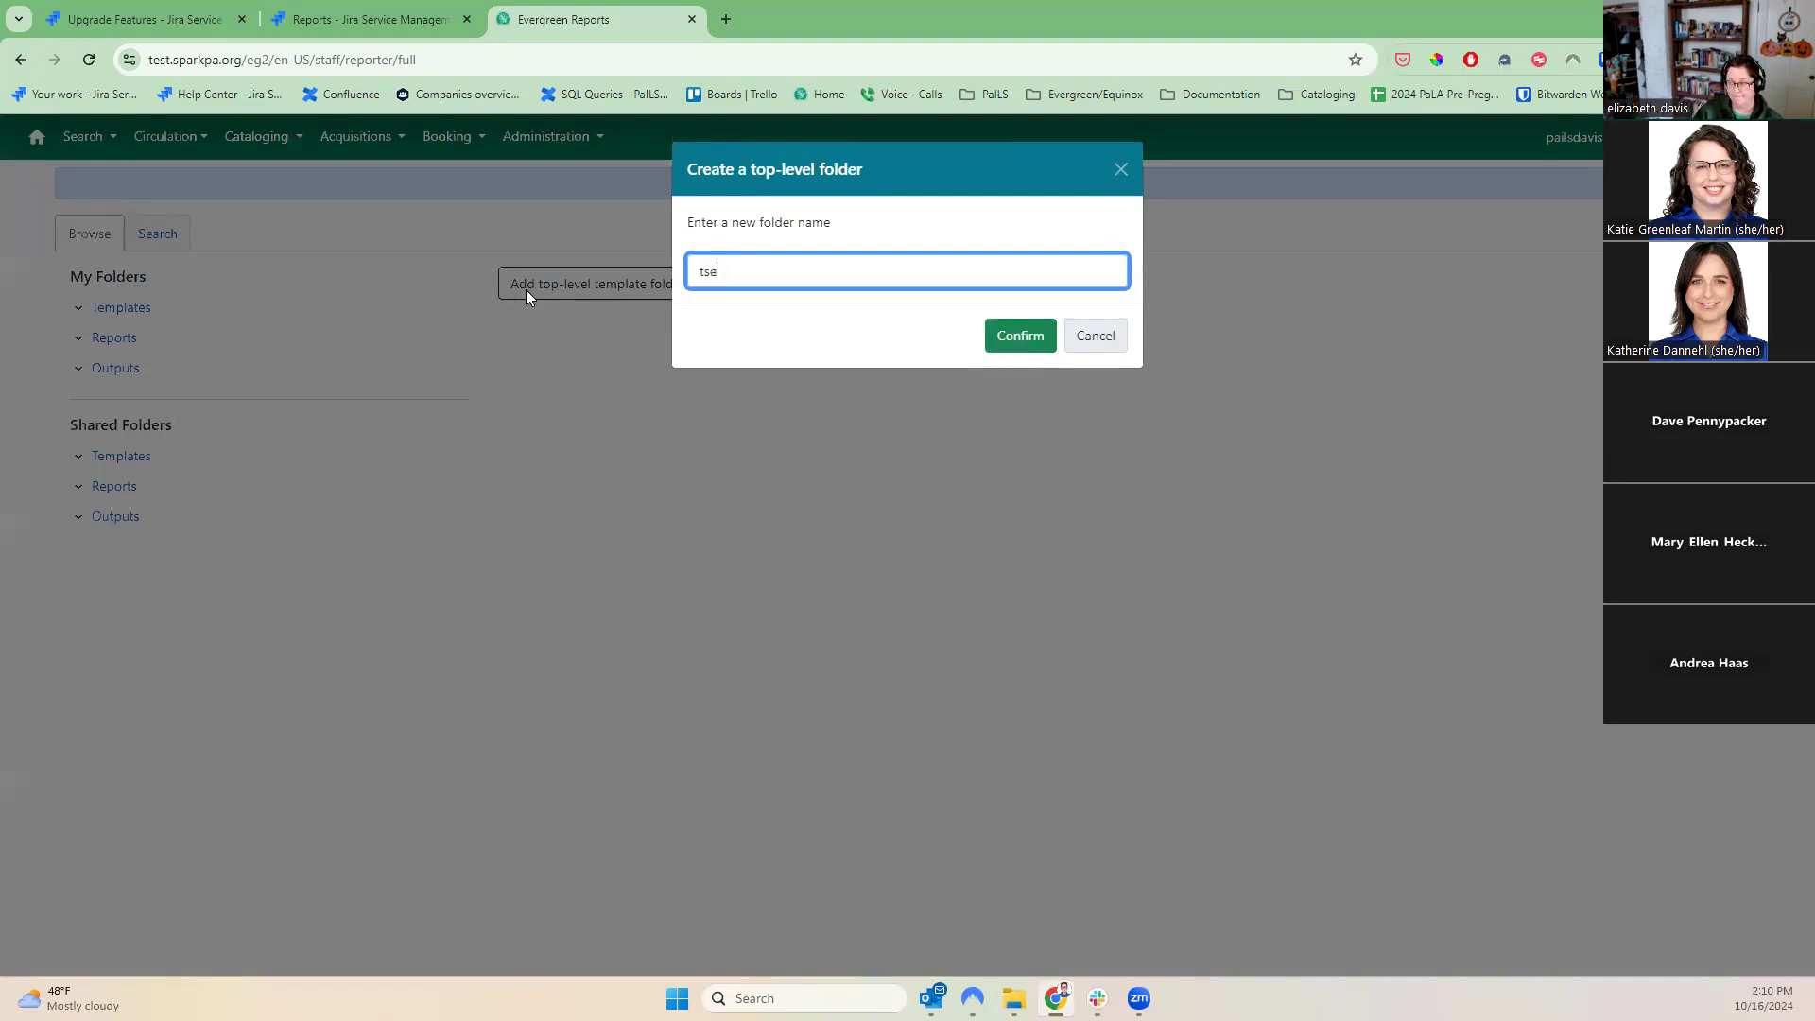
key("BackSpace")
key("BackSpace")
key("BackSpace")
key("BackSpace")
key("BackSpace")
key("BackSpace")
key("BackSpace")
type("demo")
left_click(1009, 339)
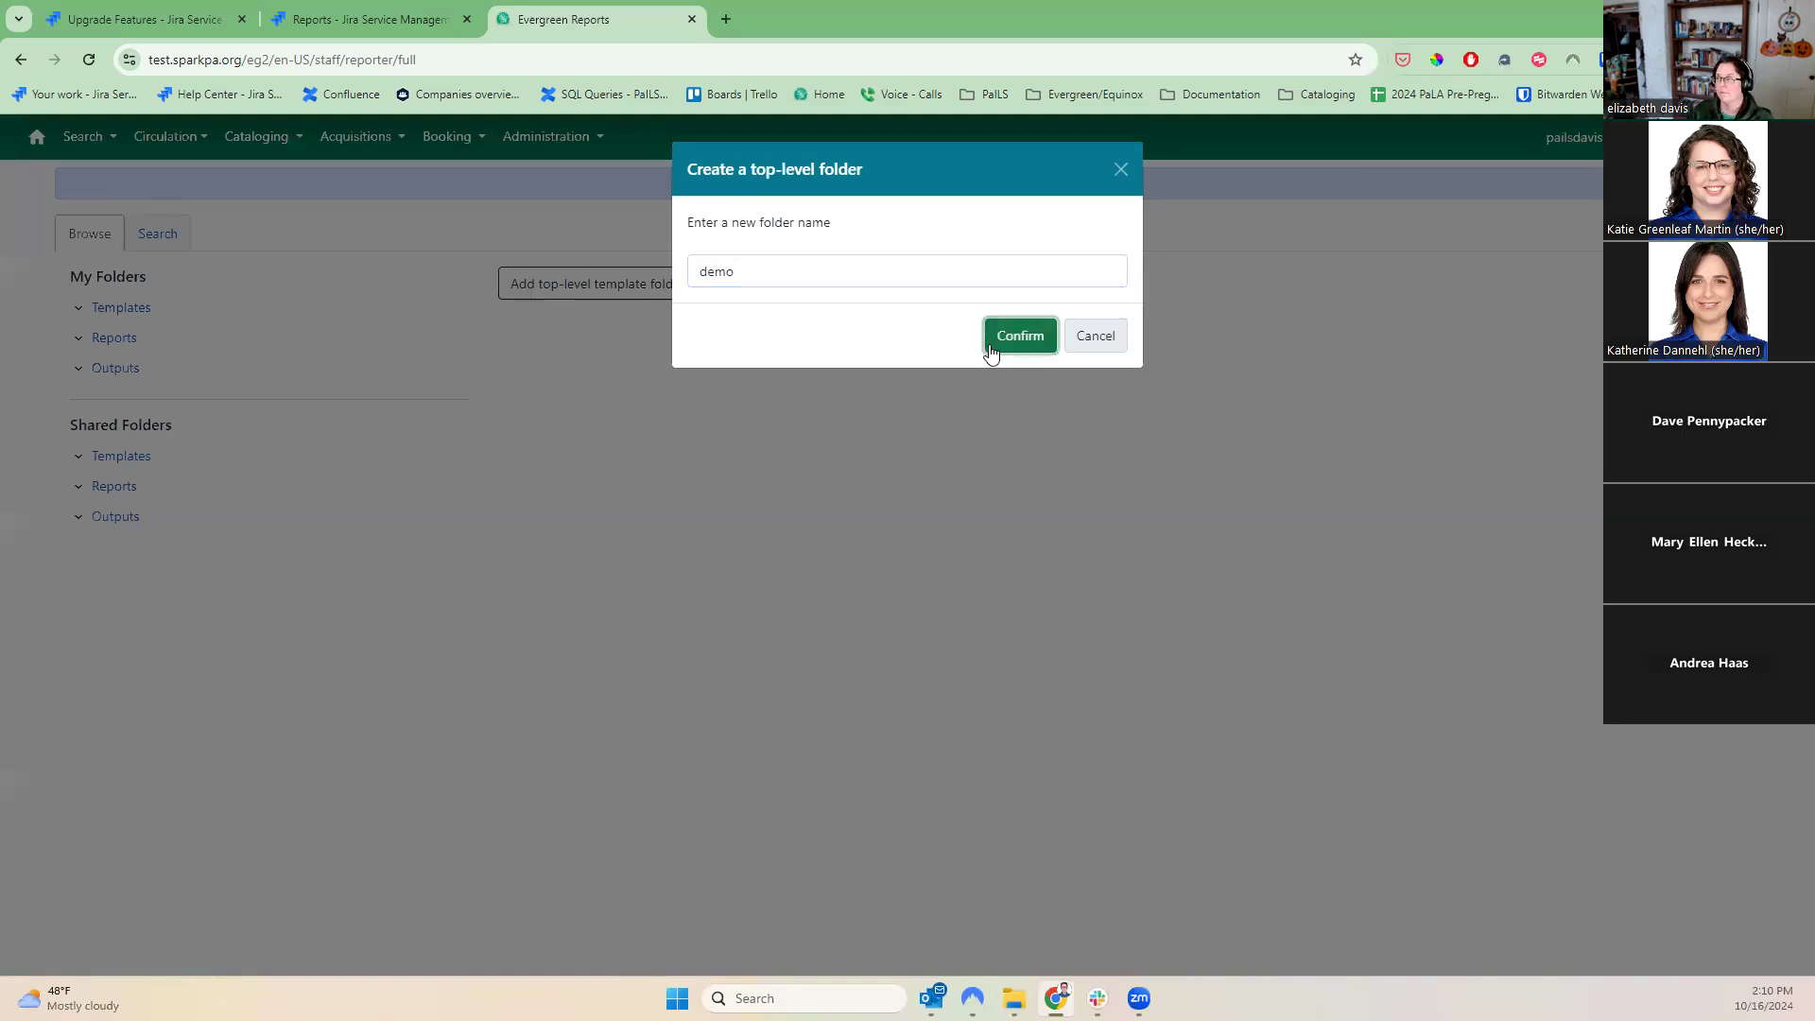
- Expand Templates under My Folders, open the new "demo" folder and point out its New template action
left_click(79, 310)
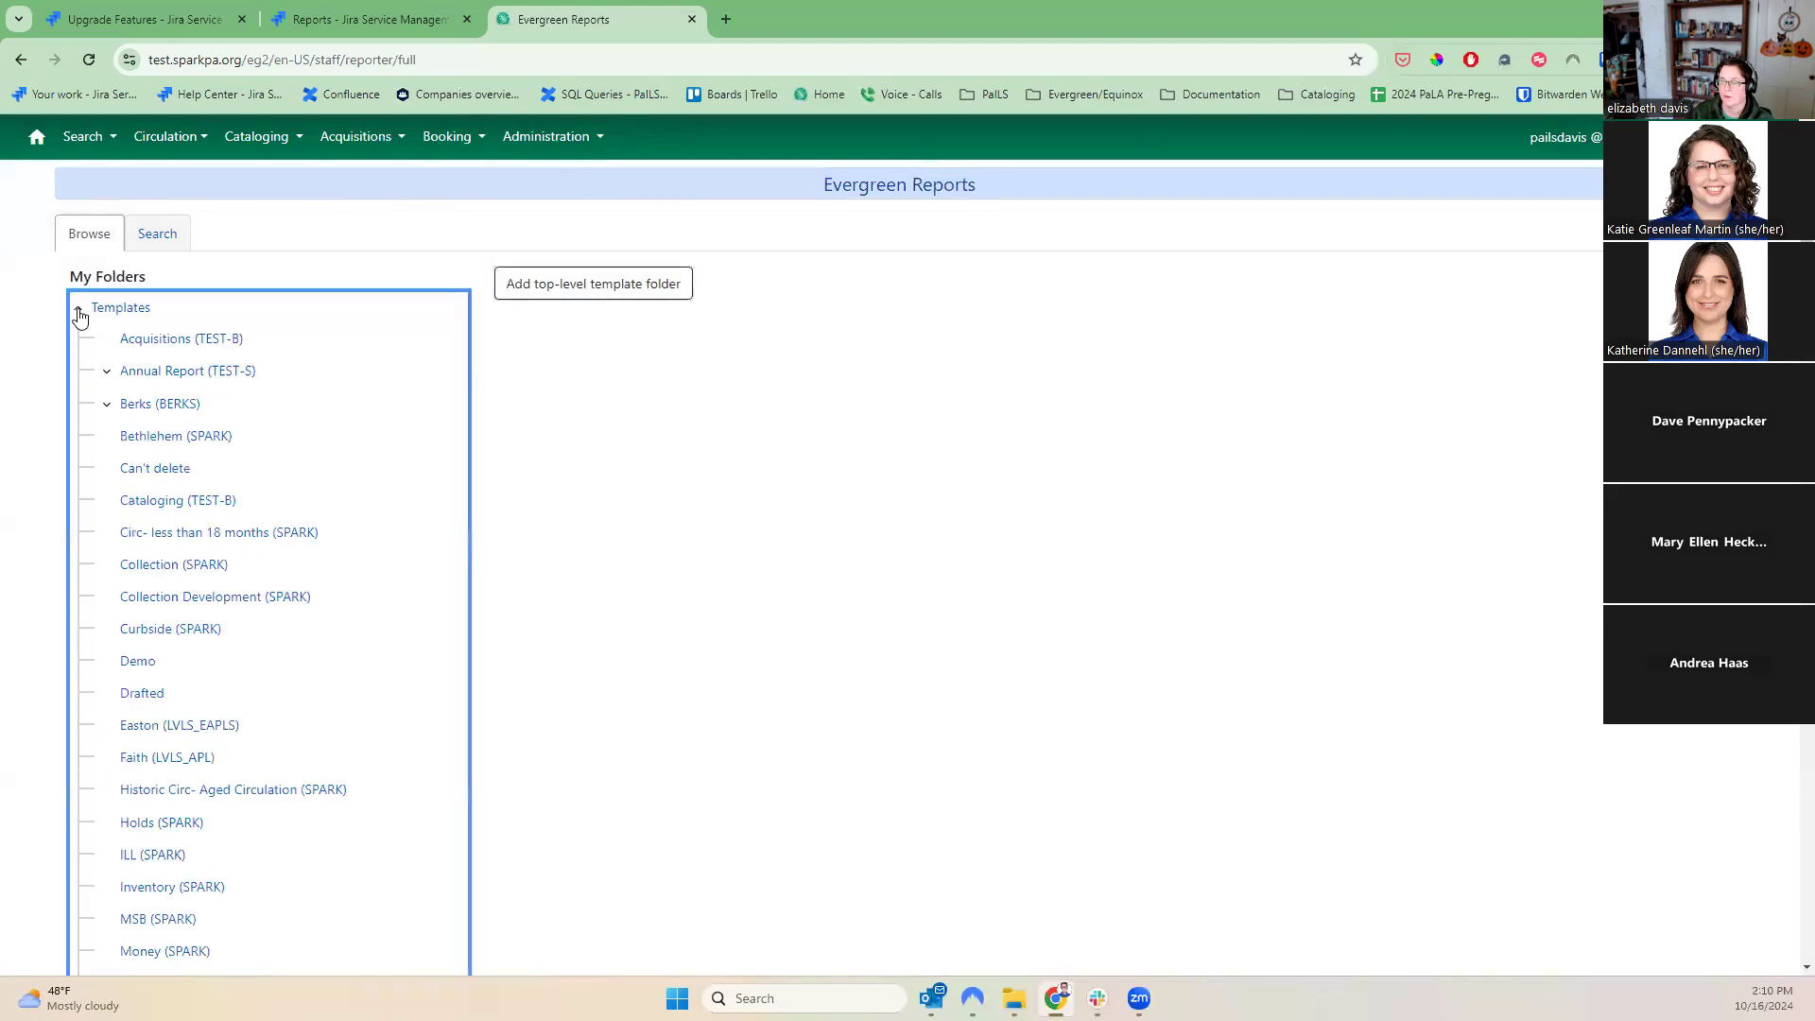
scroll(184, 416, "down", 12)
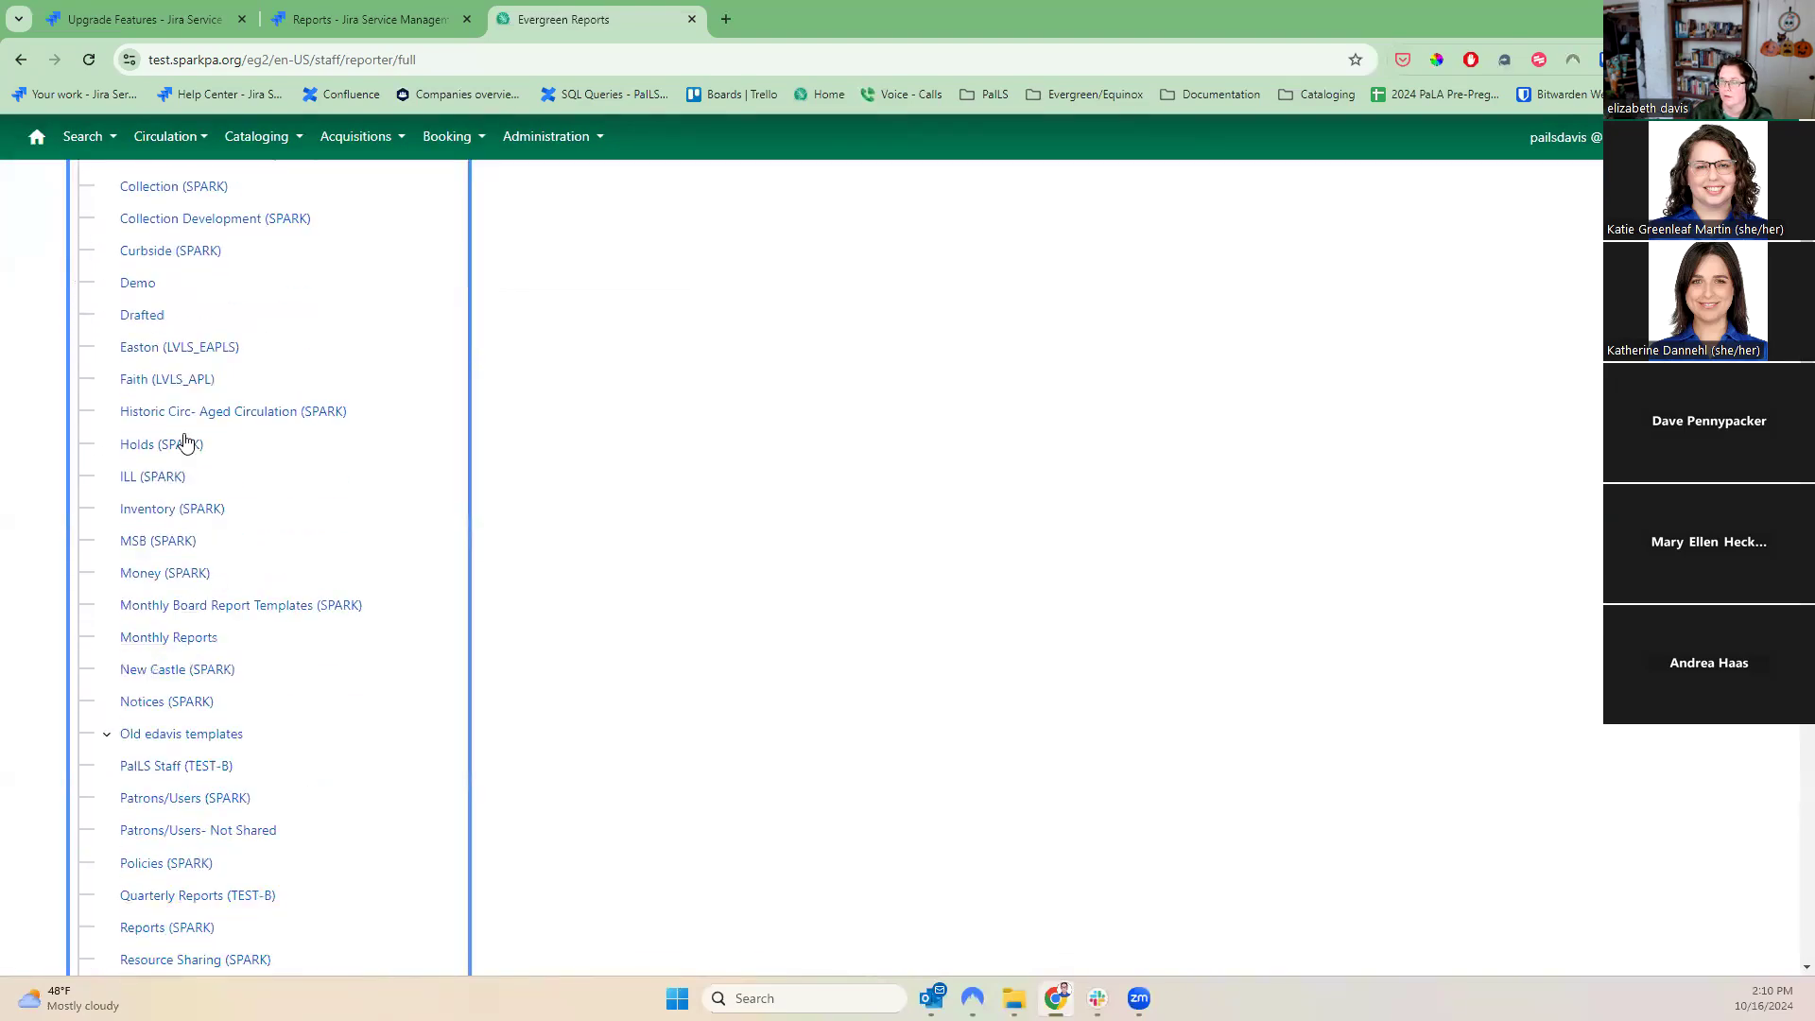
scroll(166, 681, "up", 2)
left_click(135, 490)
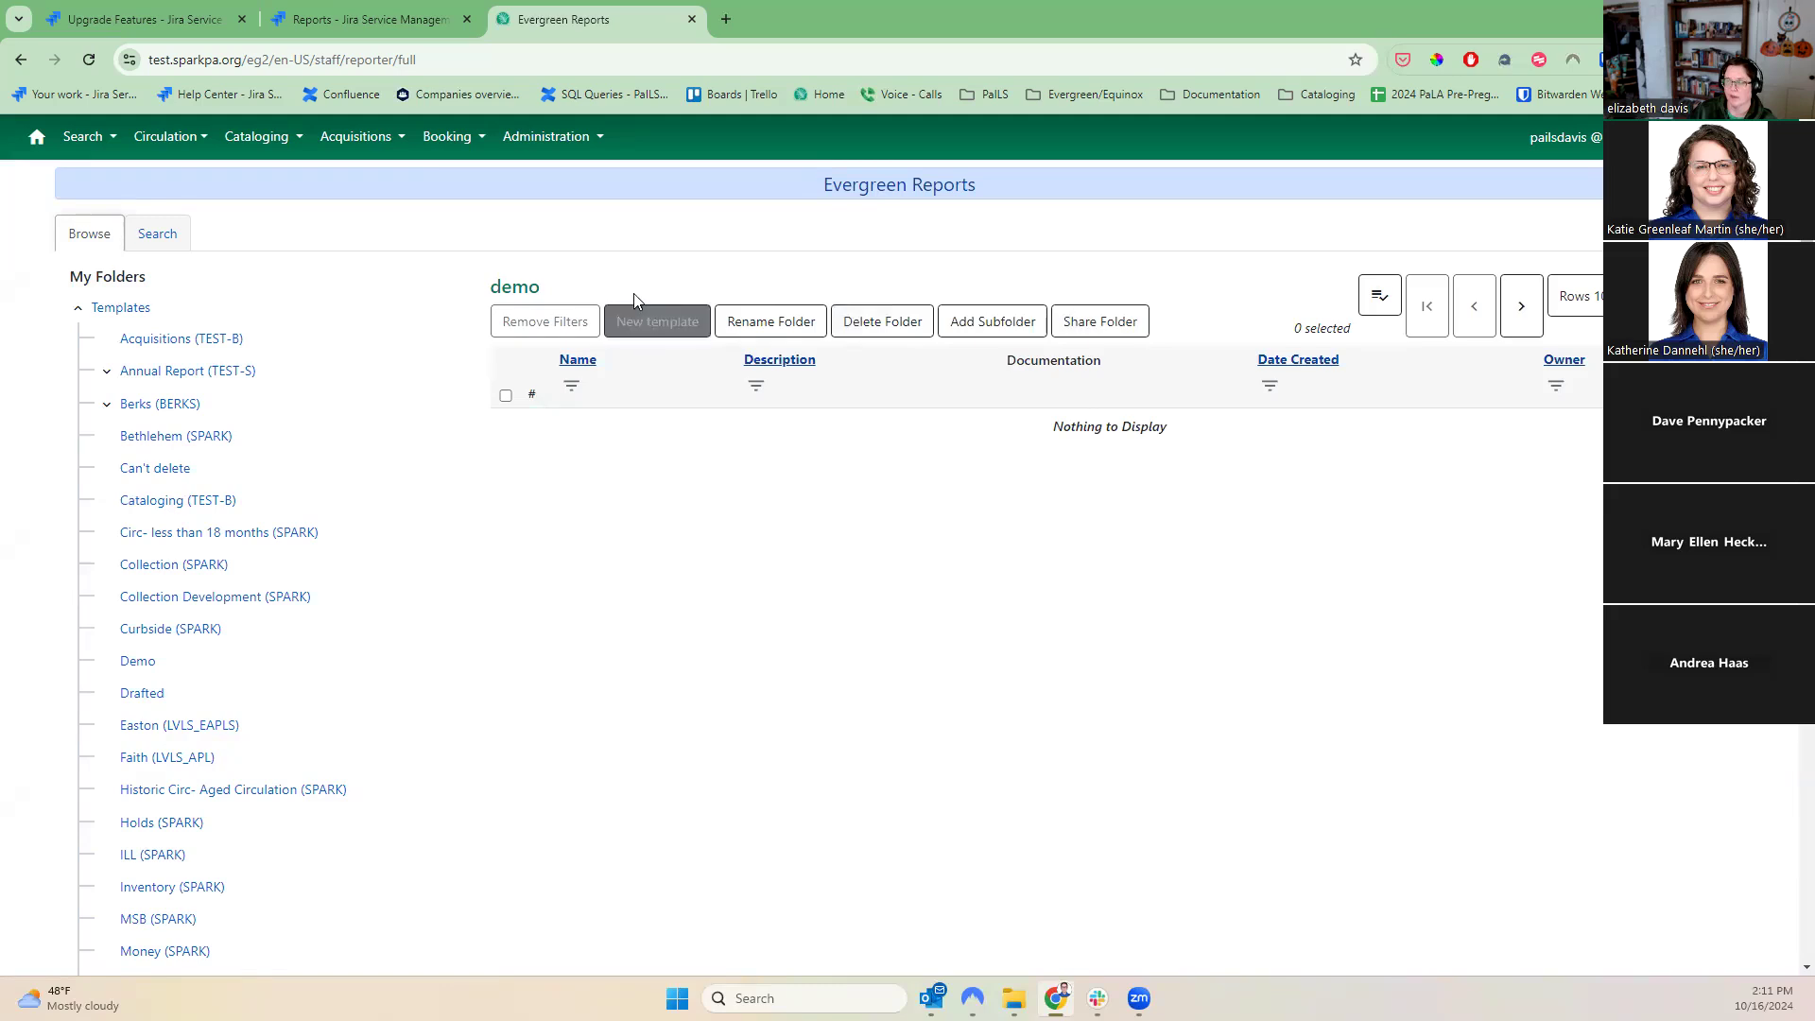
left_click(665, 334)
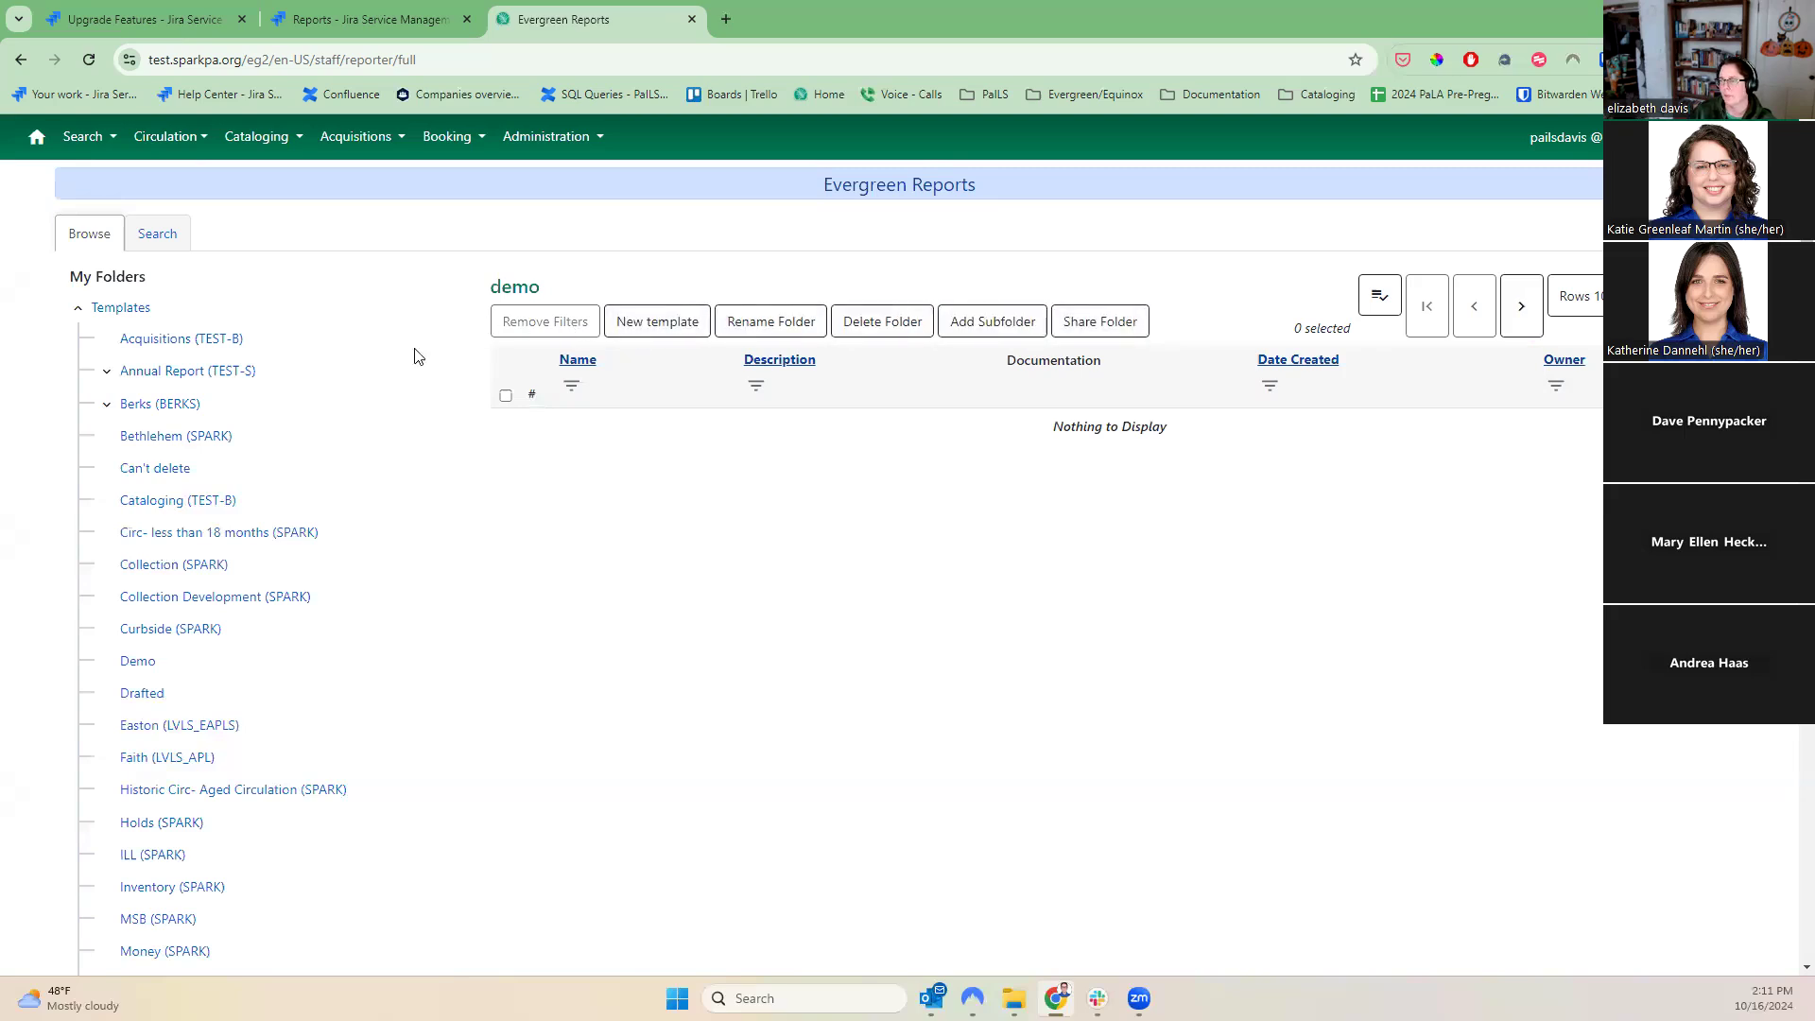
- In the Acquisitions template folder, show the list of reports based on "Count of Items by Shelving Location and Circulation Modifier (Clone)"
left_click(153, 342)
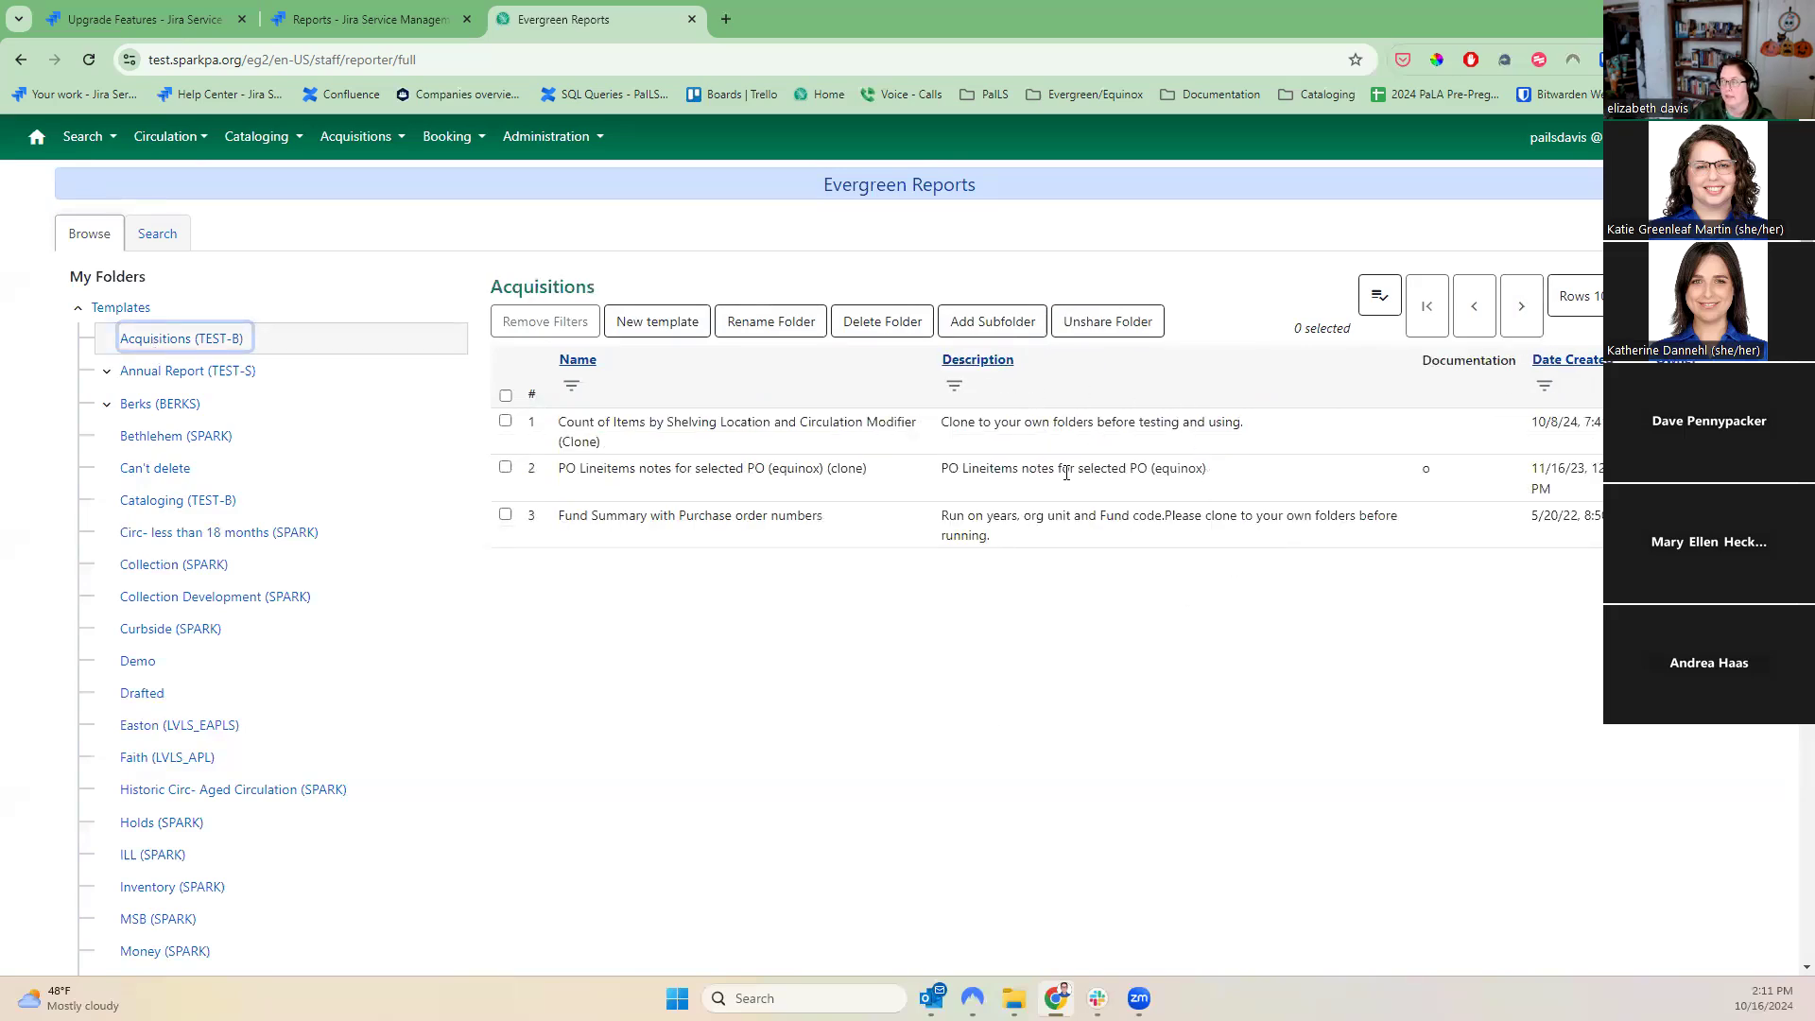
left_click(505, 422)
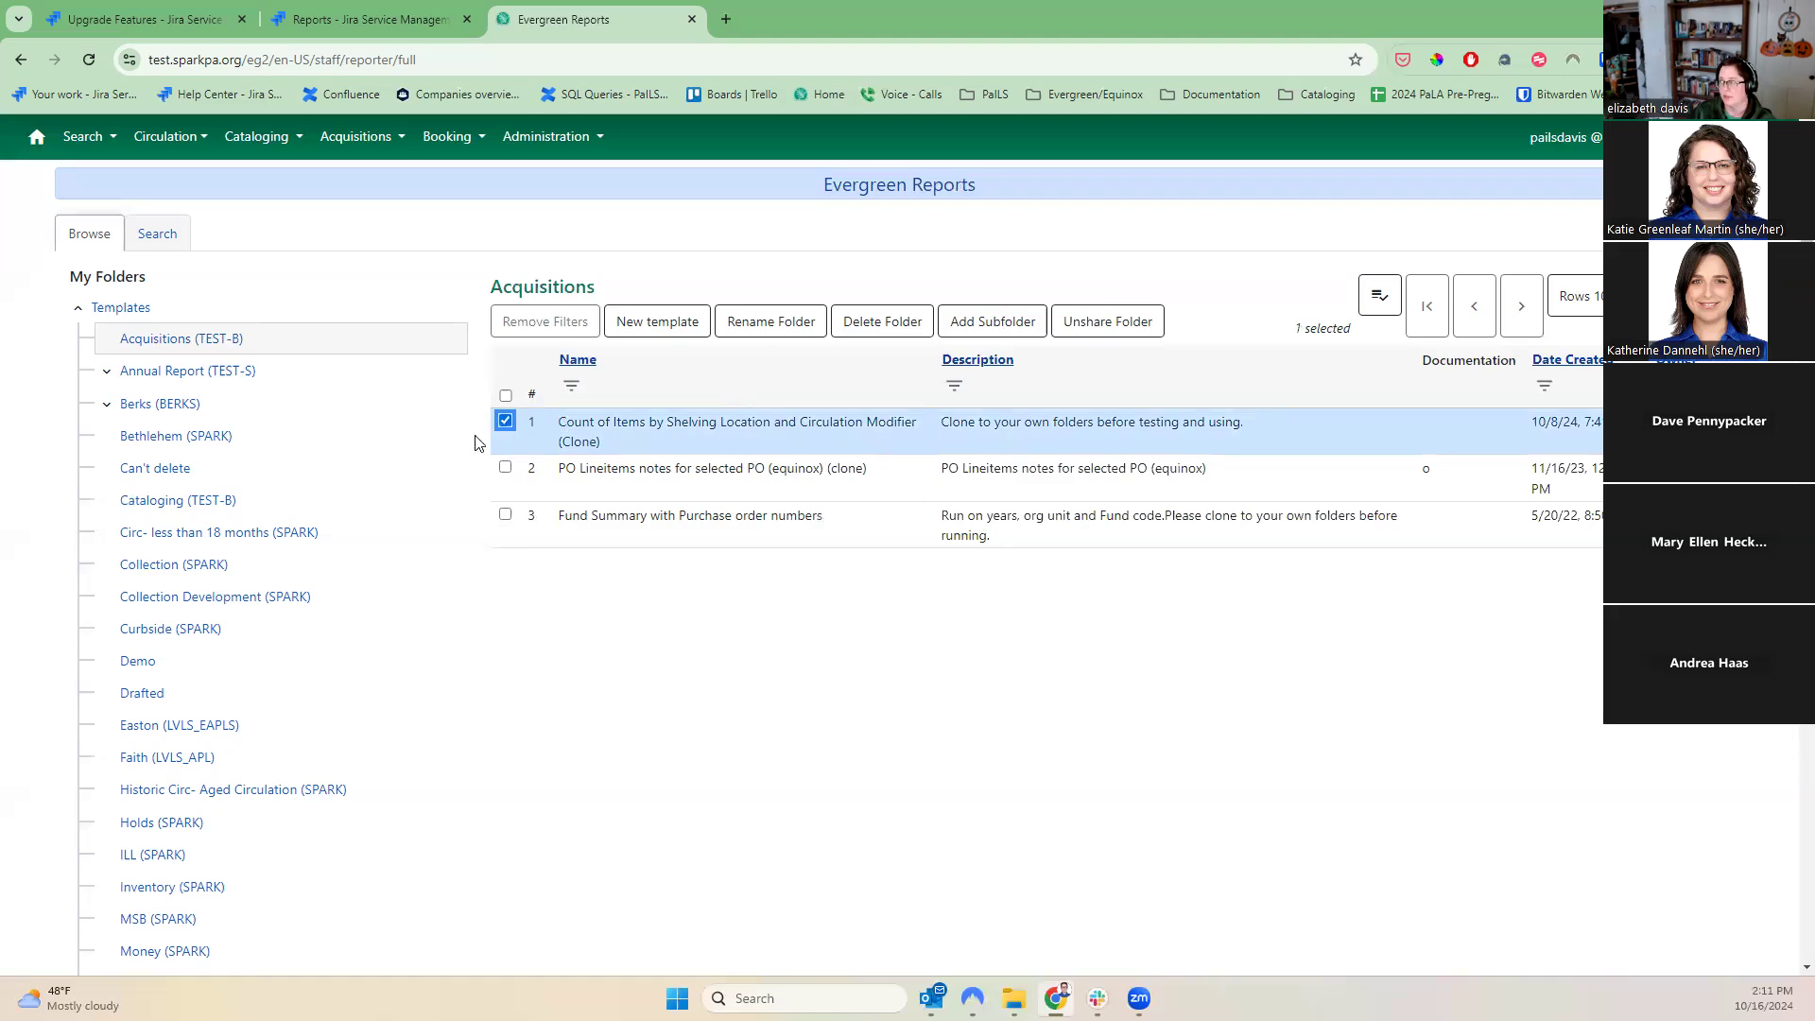
left_click(1380, 299)
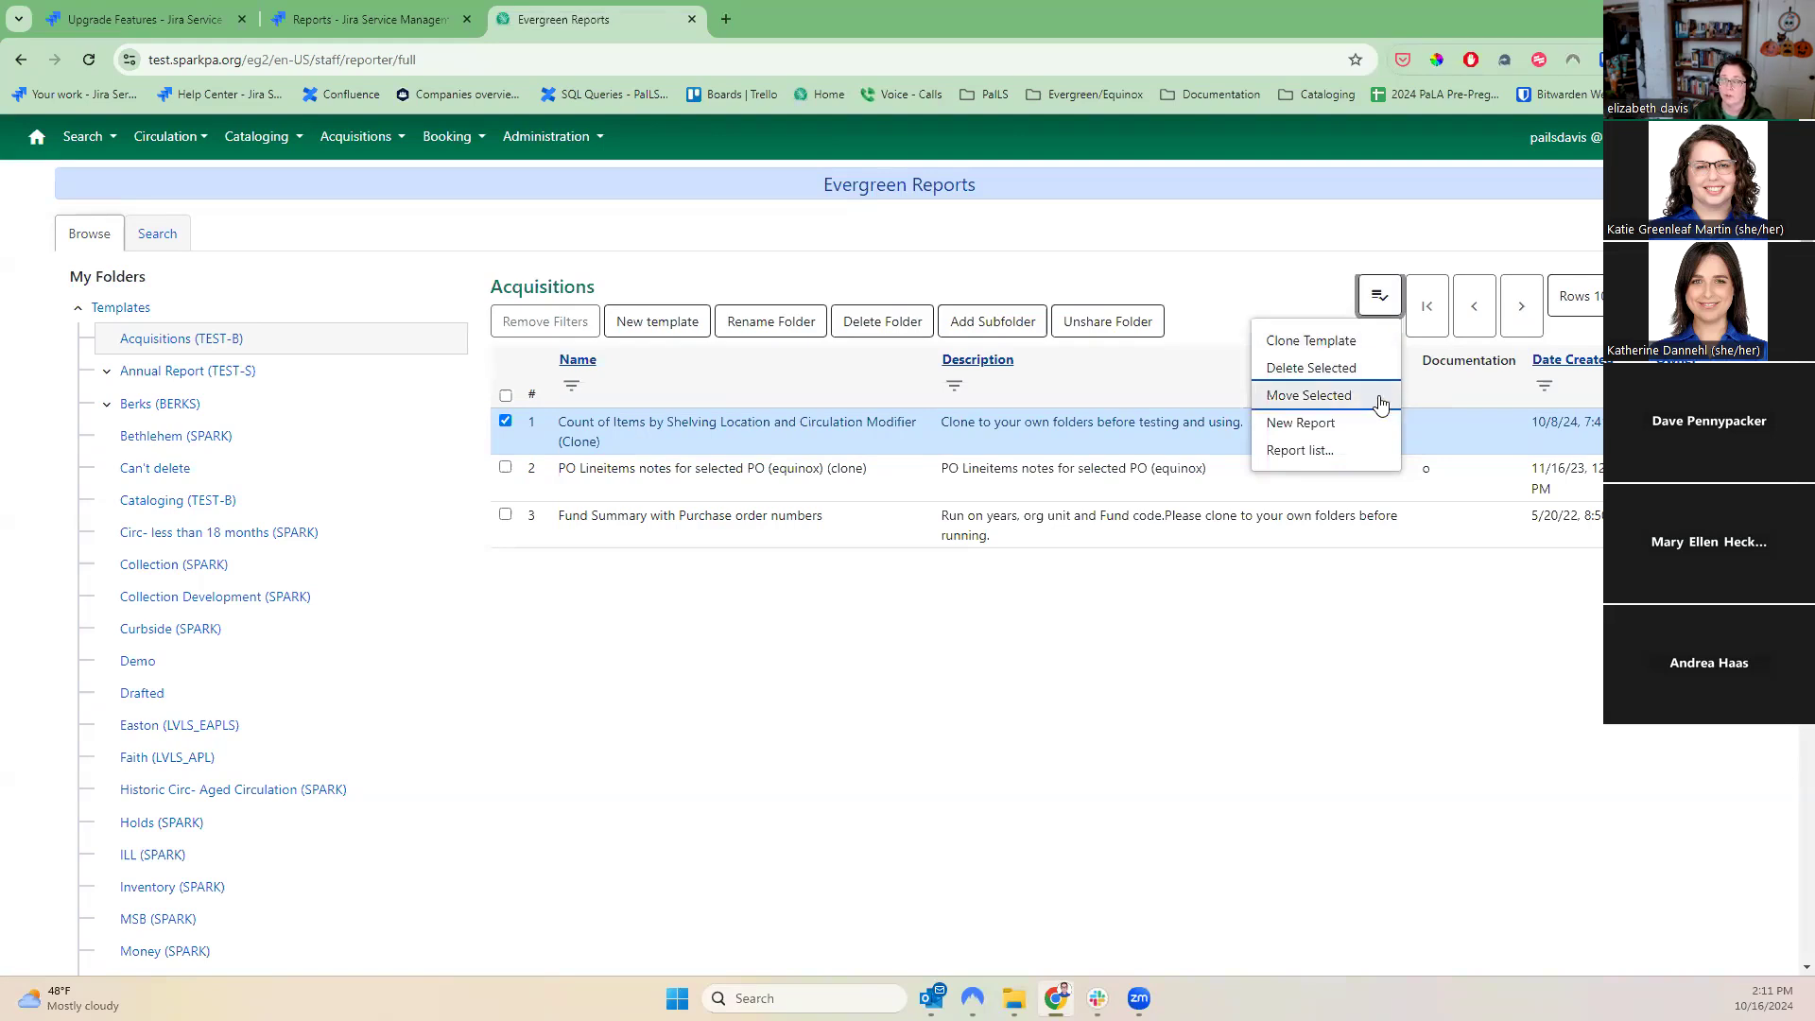
left_click(1343, 450)
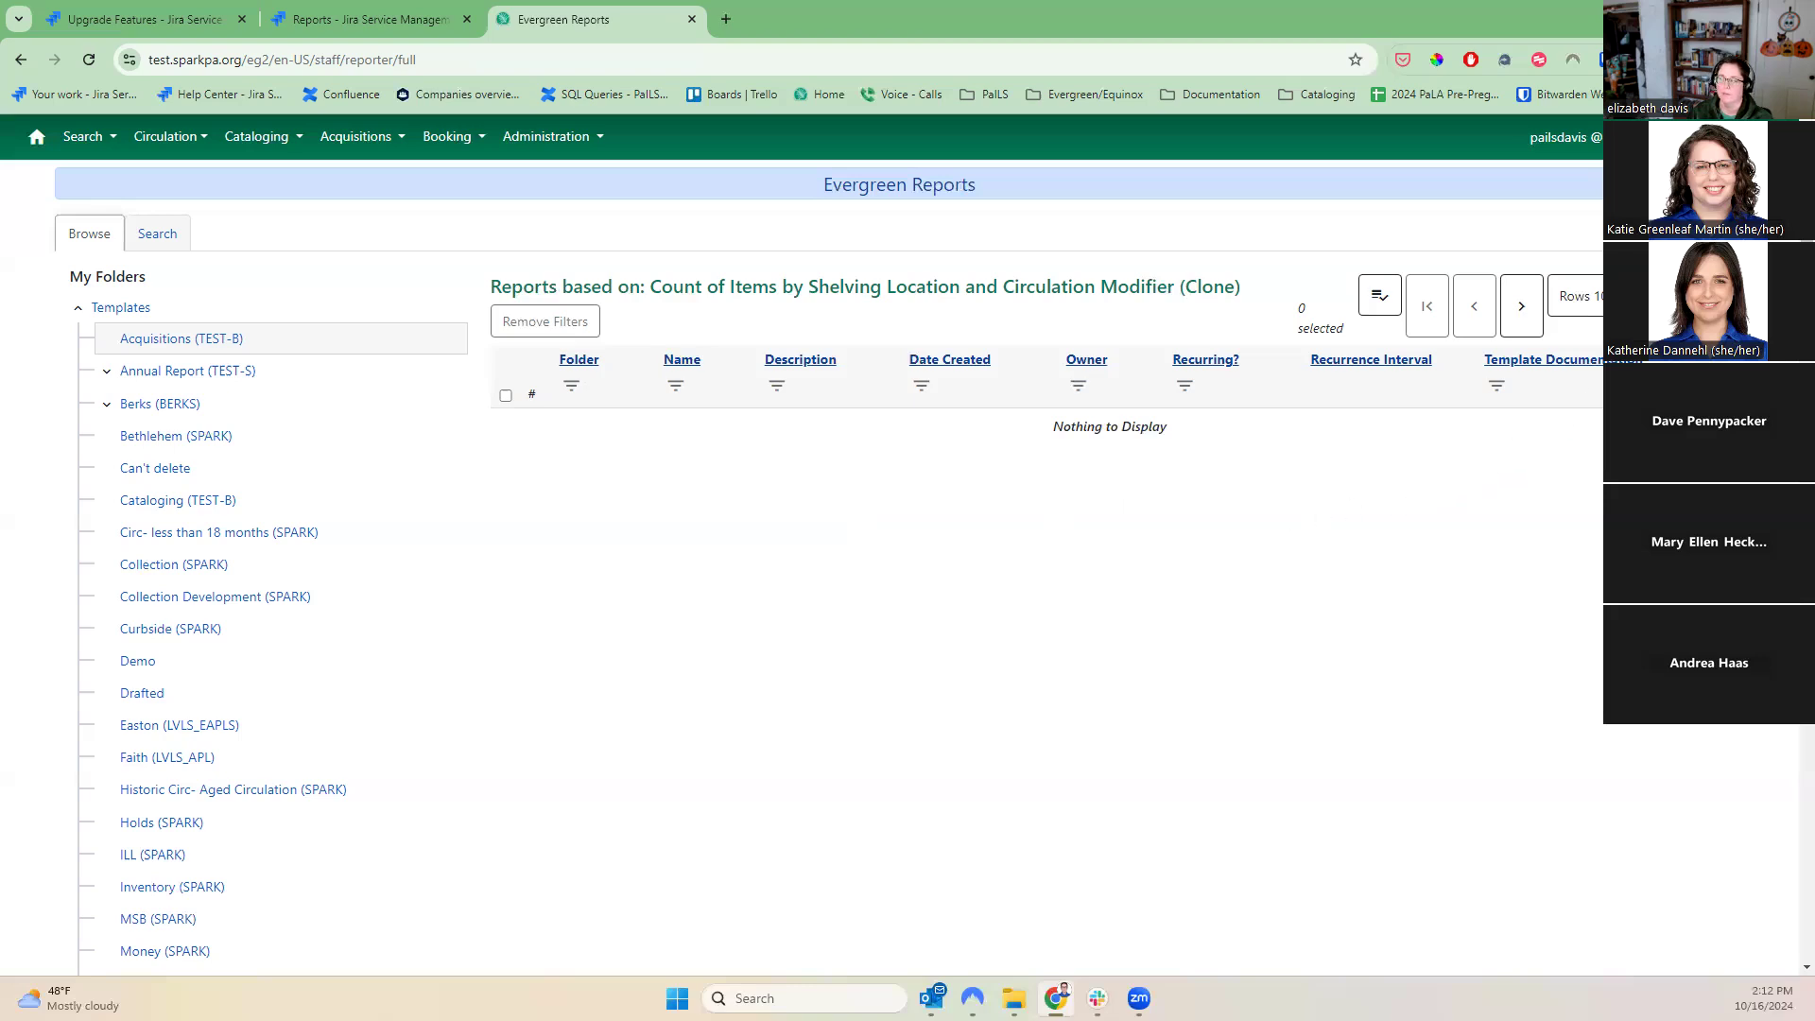
left_click(1378, 299)
left_click(1208, 268)
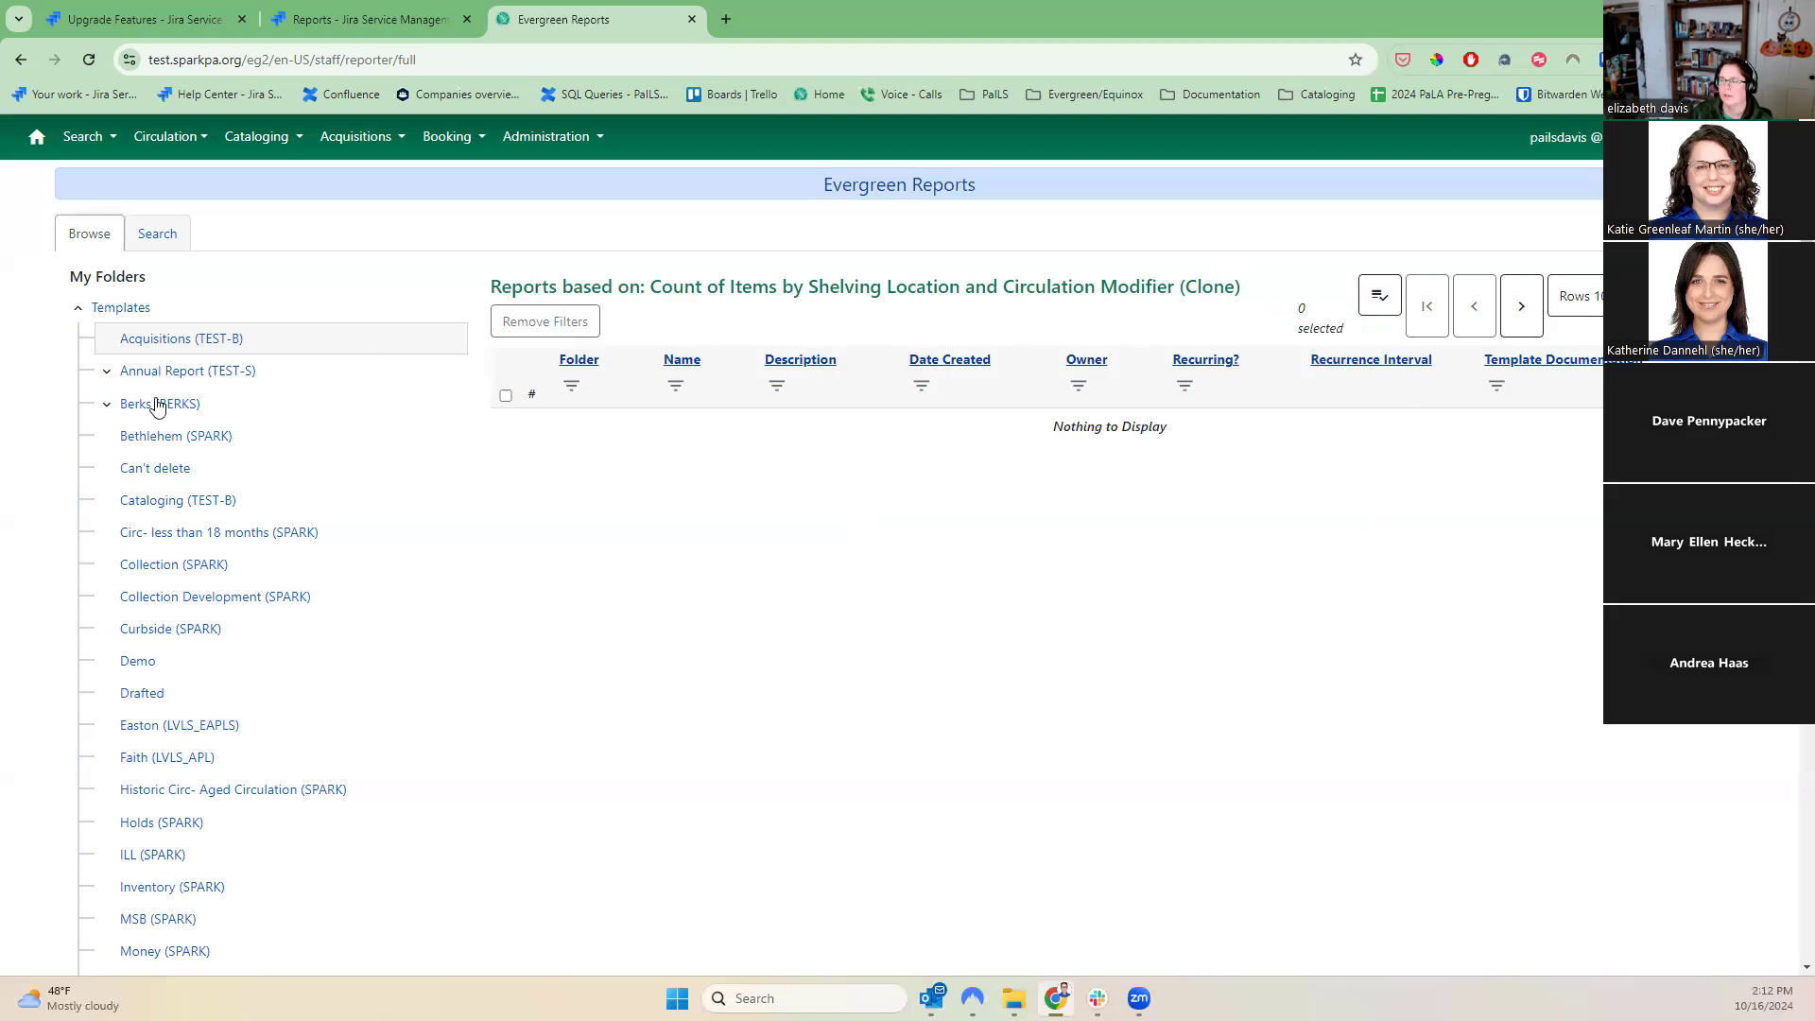
- Look through the templates stored in the "Can't delete" folder
left_click(143, 482)
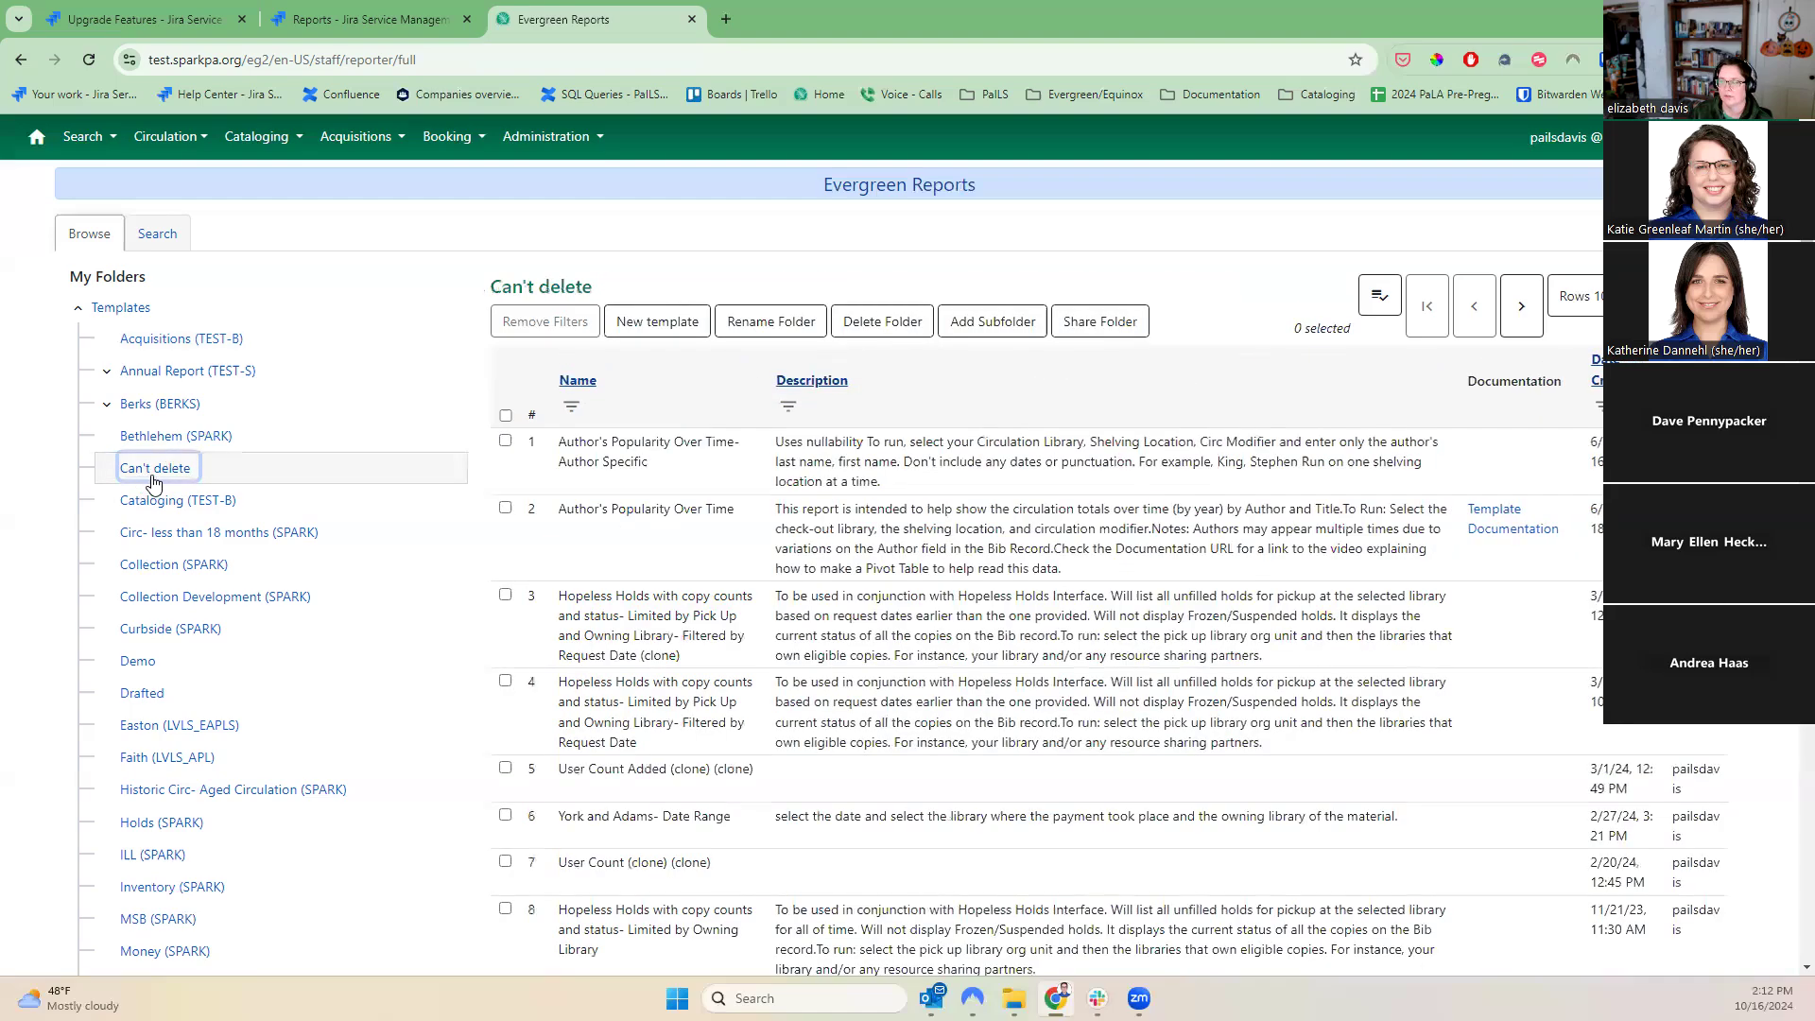
scroll(1021, 770, "down", 5)
scroll(1030, 779, "up", 5)
- Start cloning the "Count of Items by Shelving Location and Circulation Modifier (Clone)" template from the Acquisitions folder
left_click(152, 342)
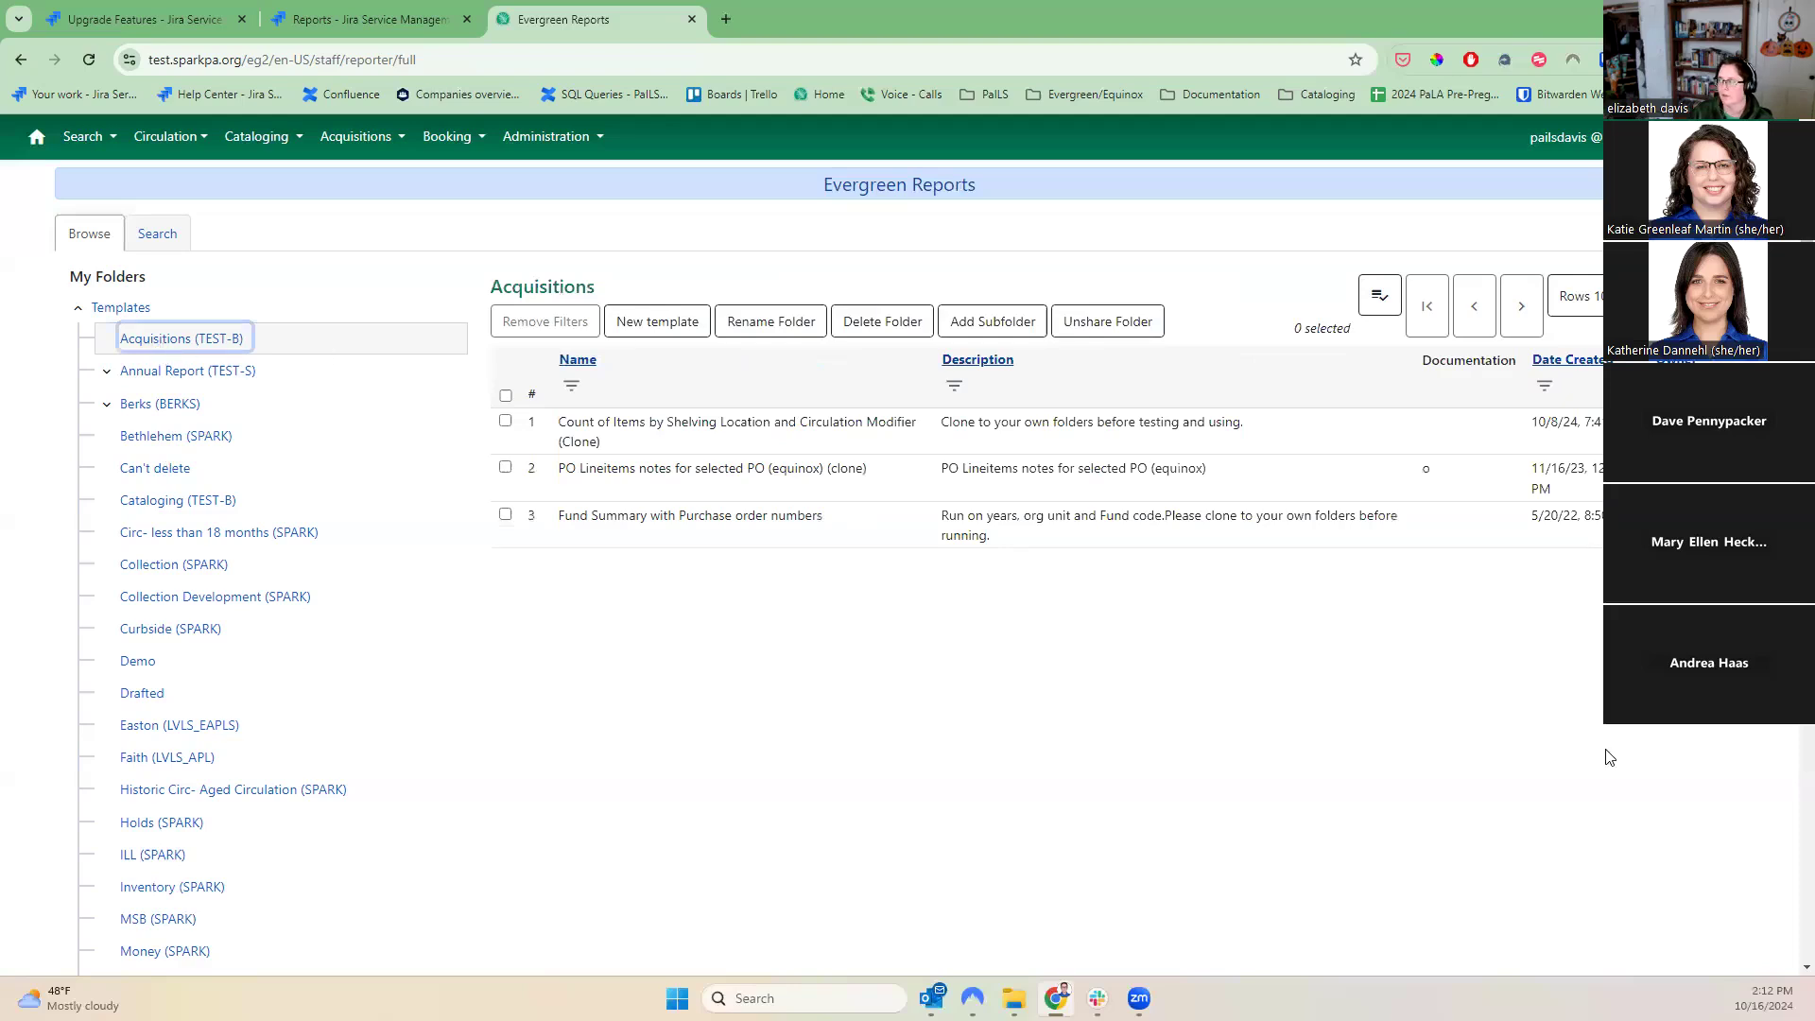
left_click(505, 420)
left_click(1379, 296)
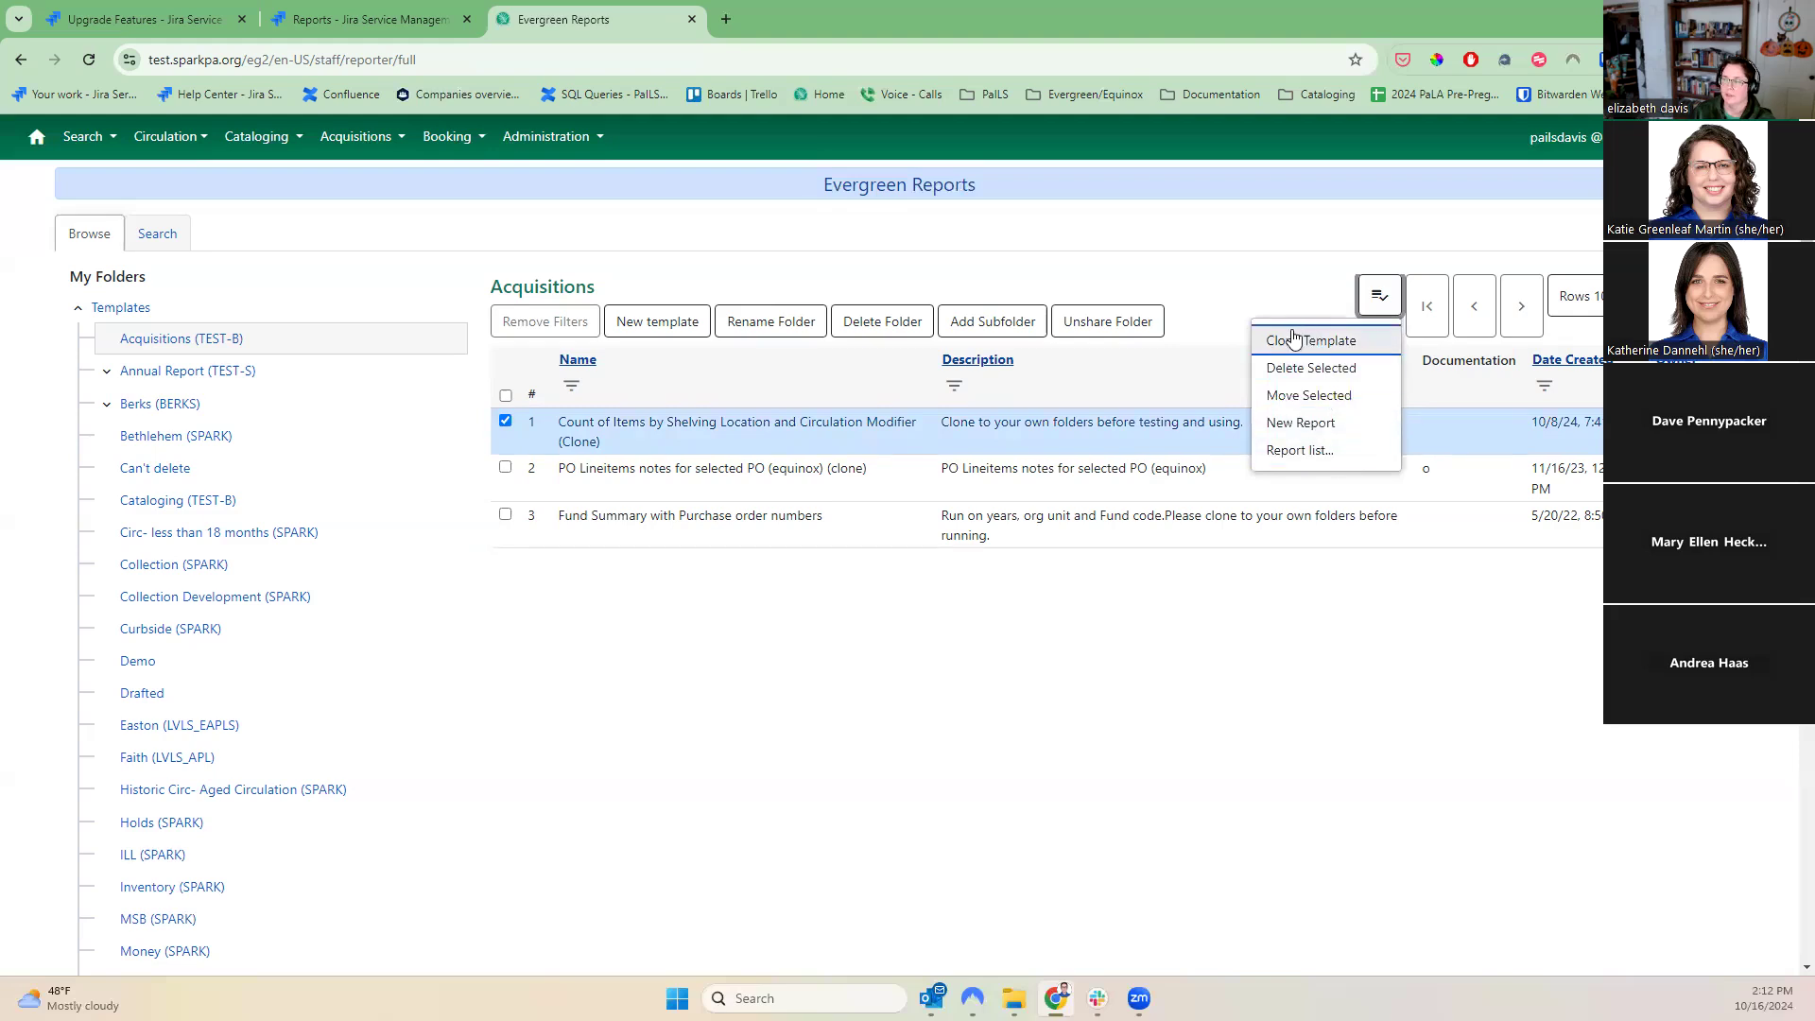
left_click(1380, 305)
left_click(1380, 307)
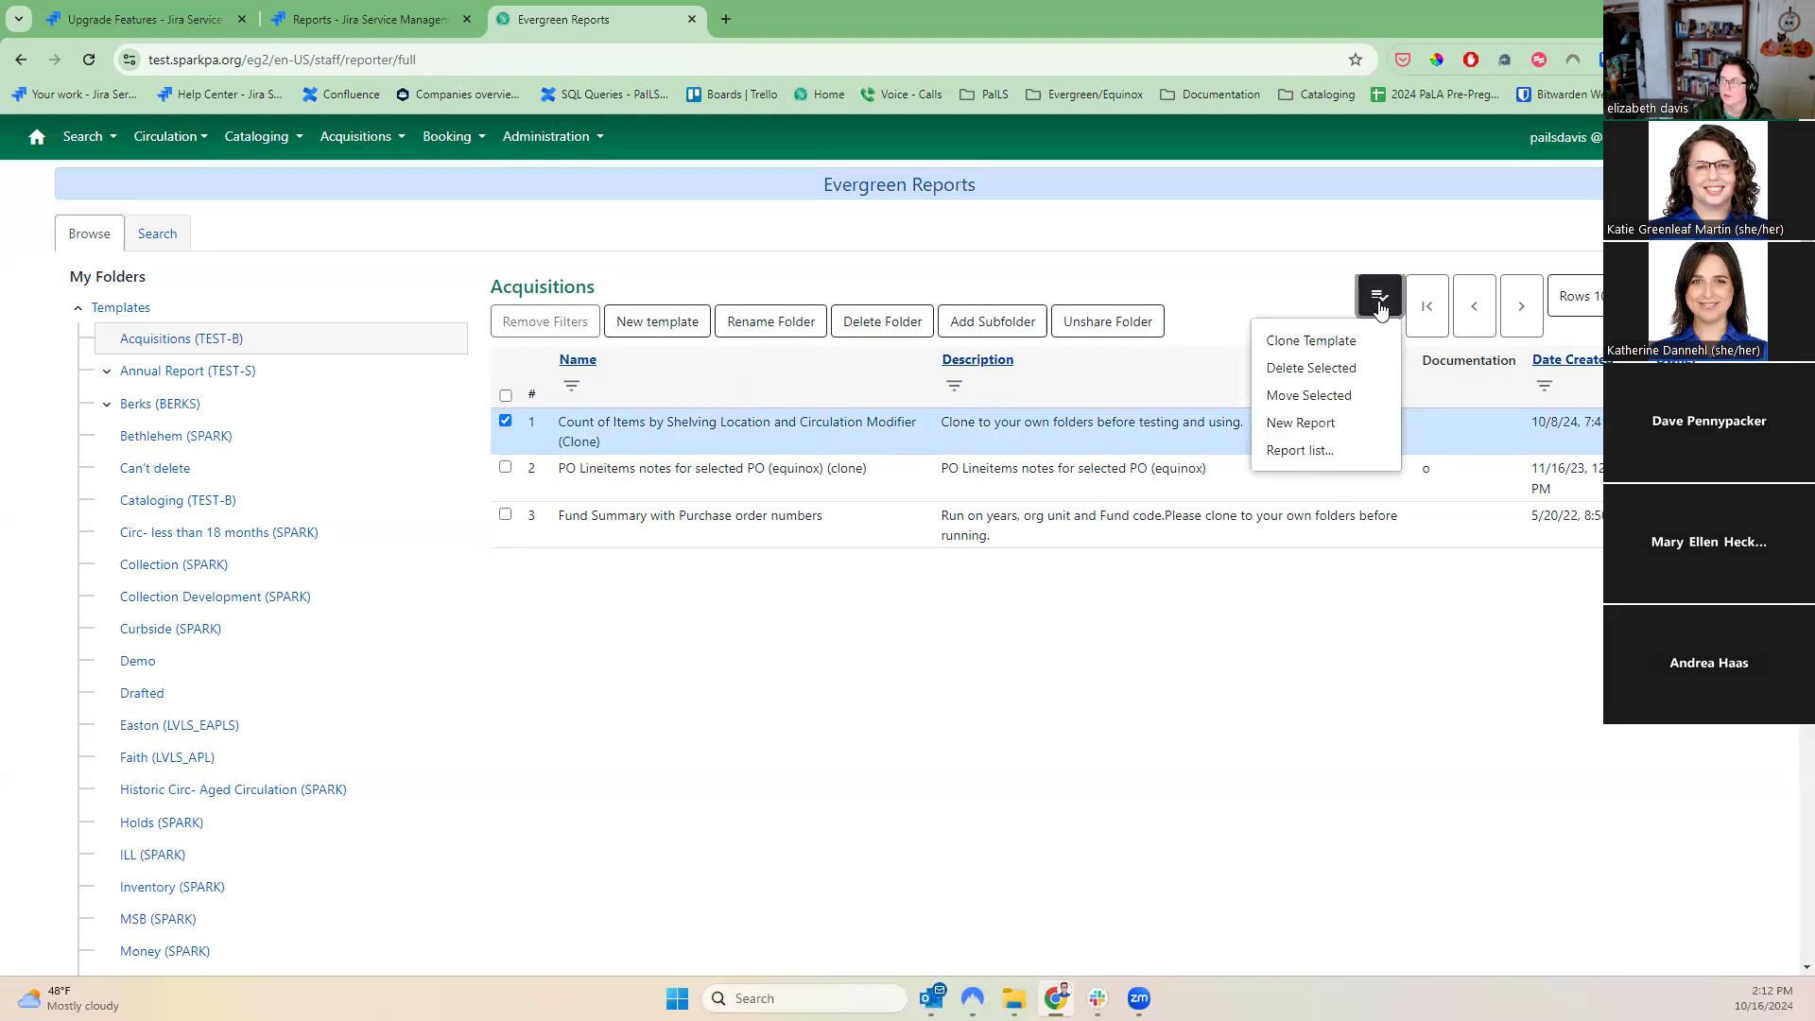
left_click(1376, 346)
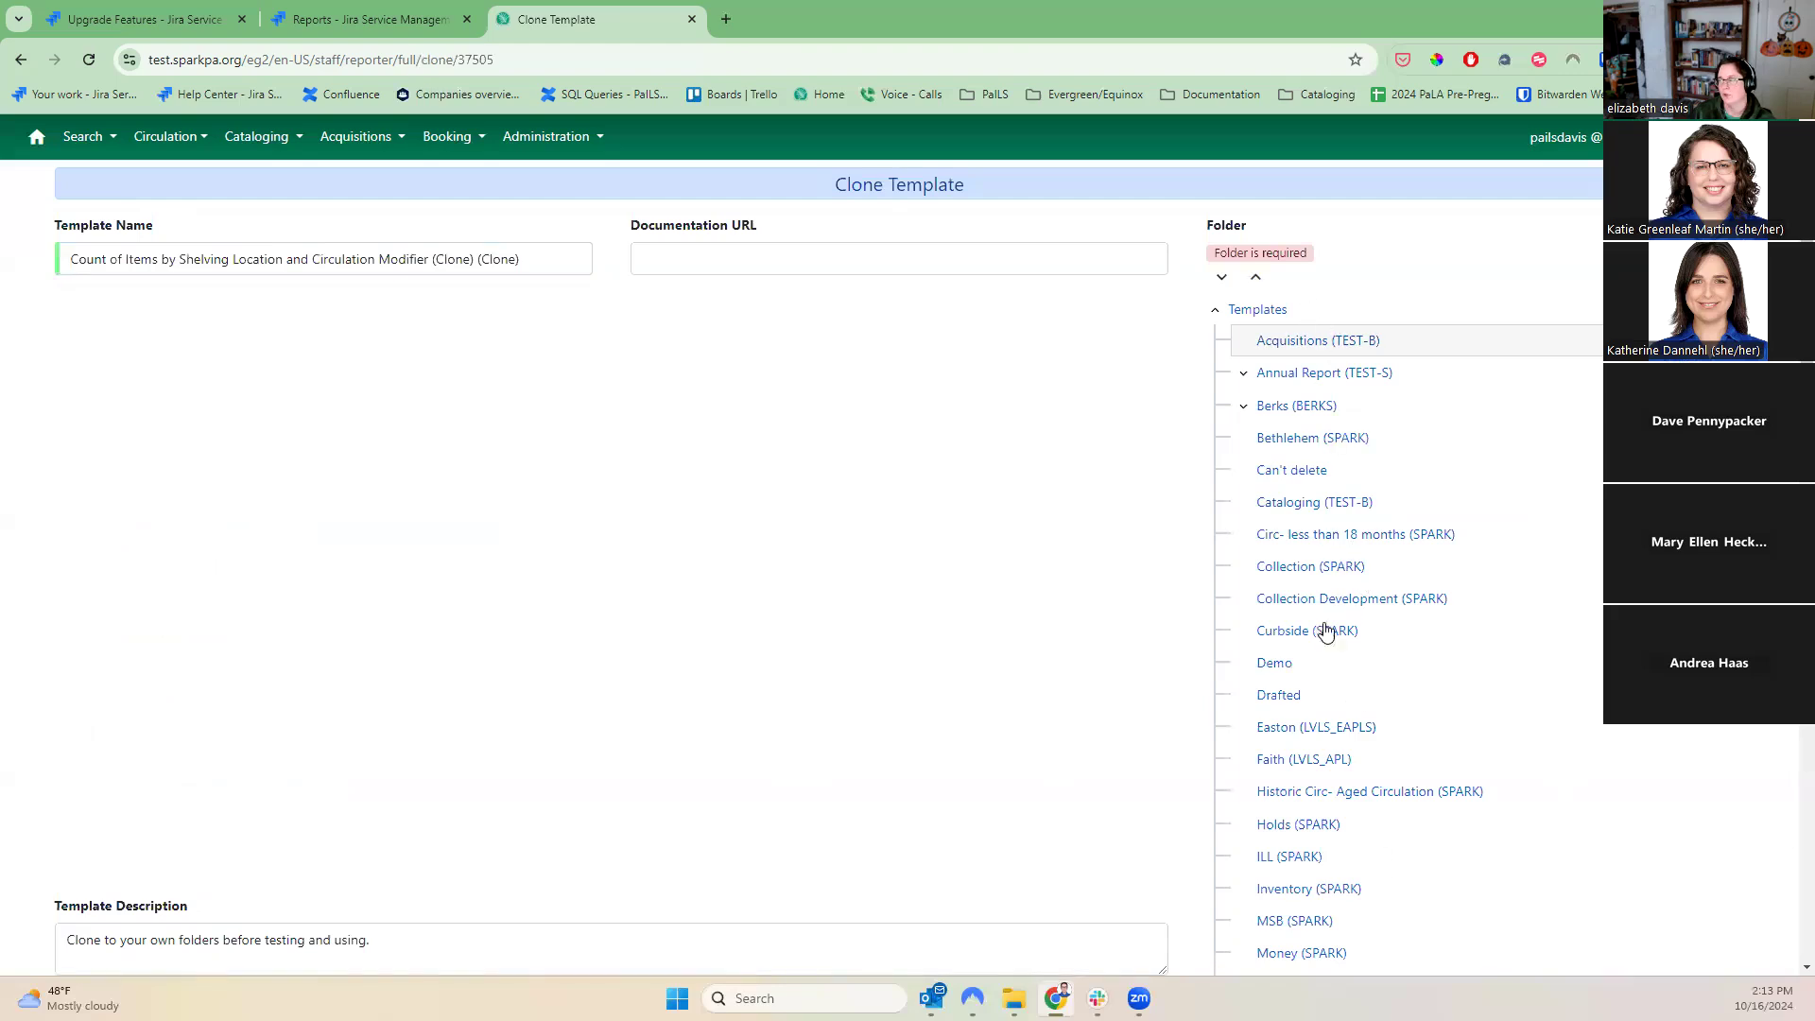
- Choose Demo as the cloned template's folder, collapse the folder tree and point out the Documentation URL field
left_click(1297, 663)
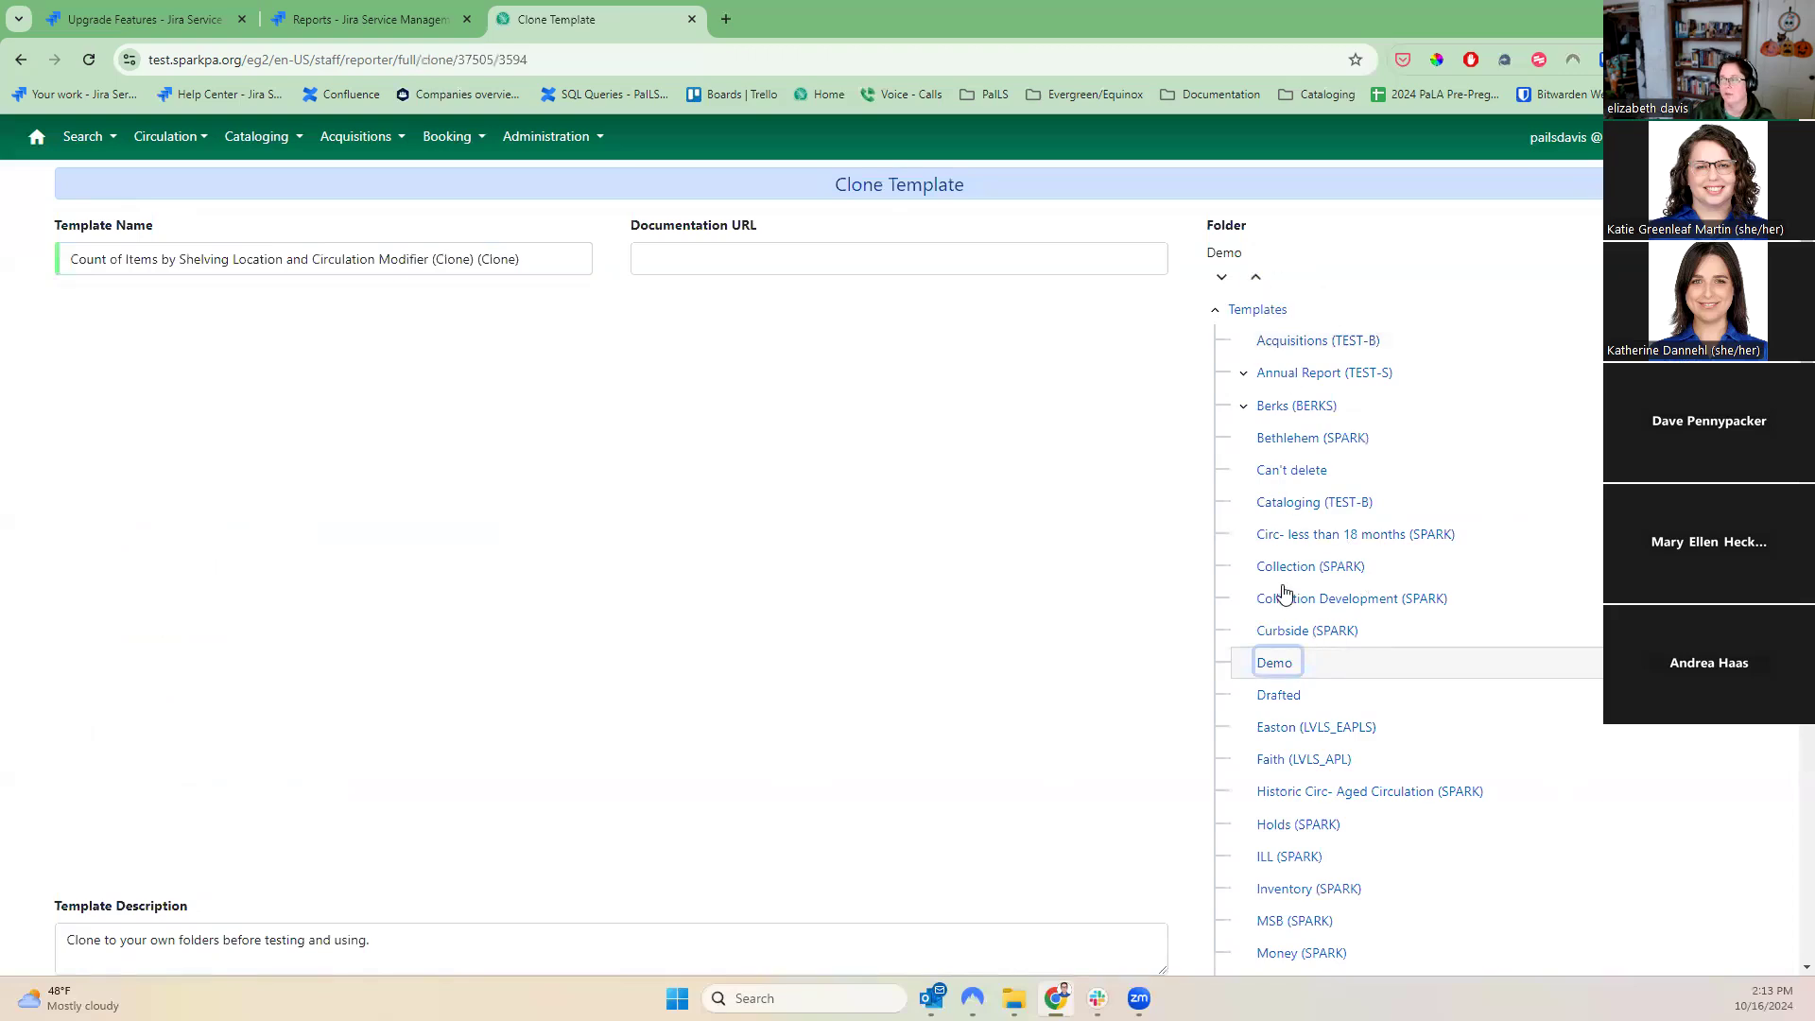
left_click(1258, 281)
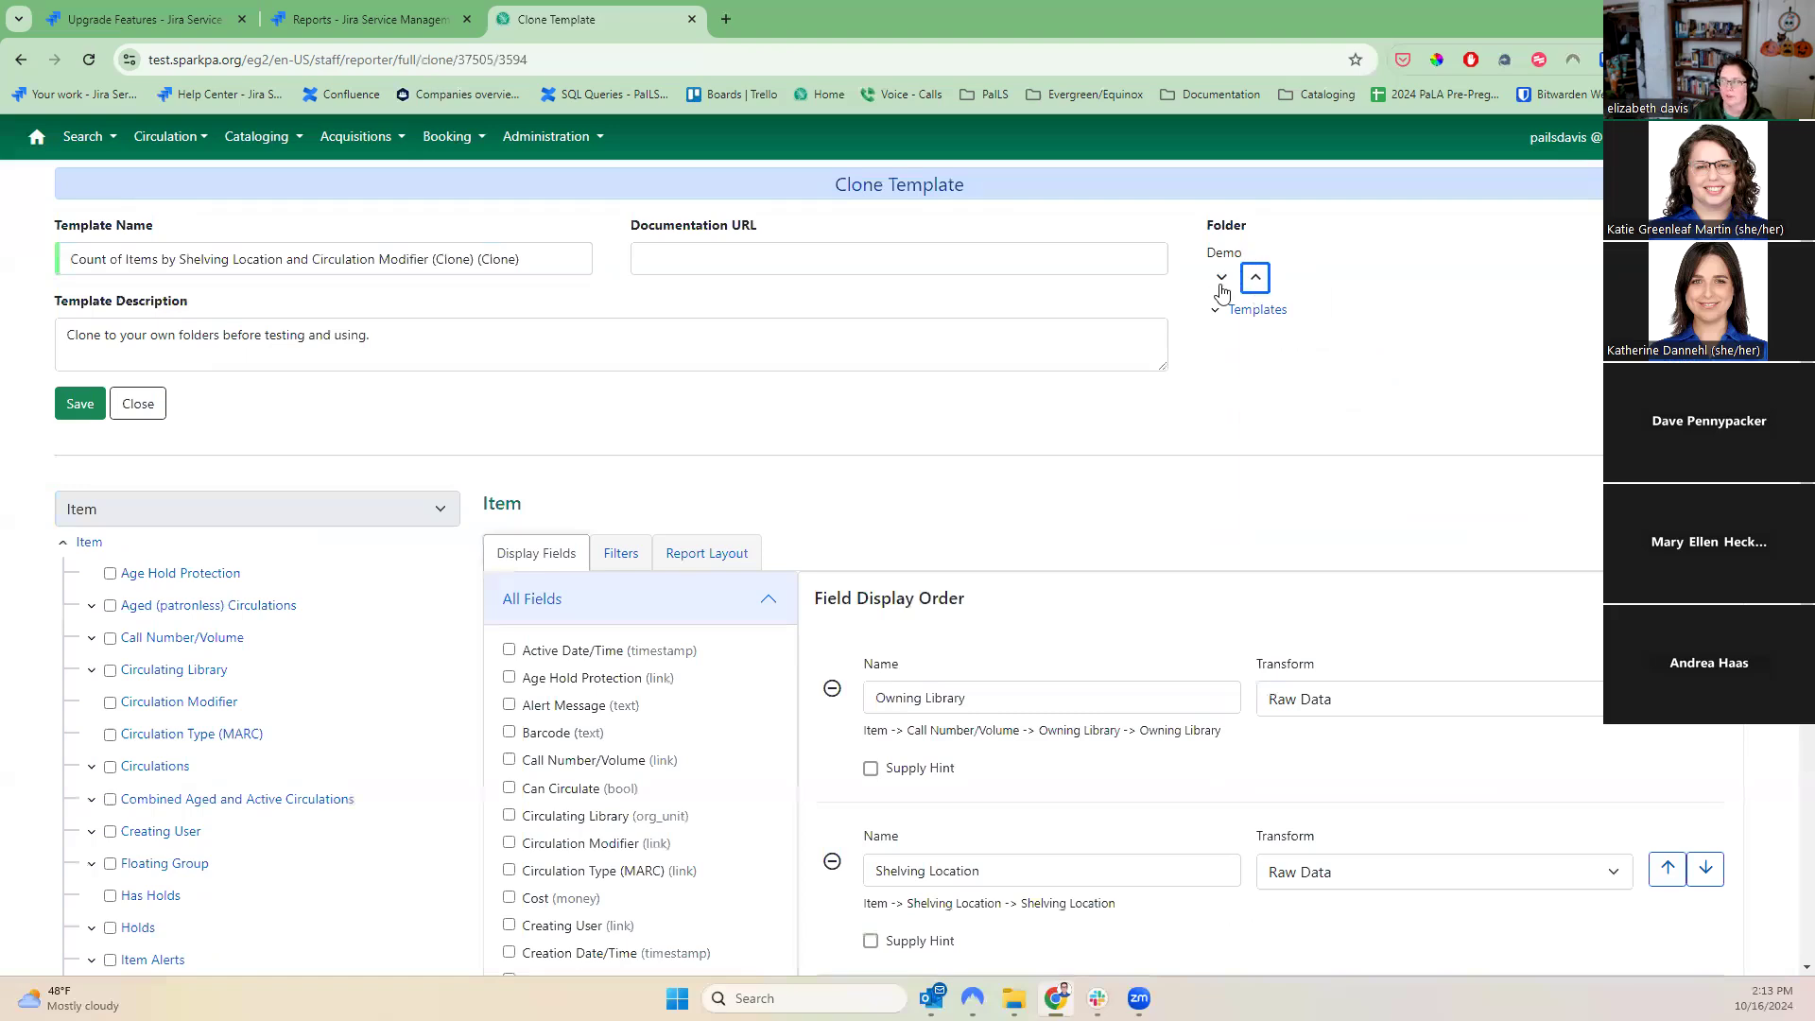
left_click(1221, 278)
left_click(1255, 279)
left_click(681, 253)
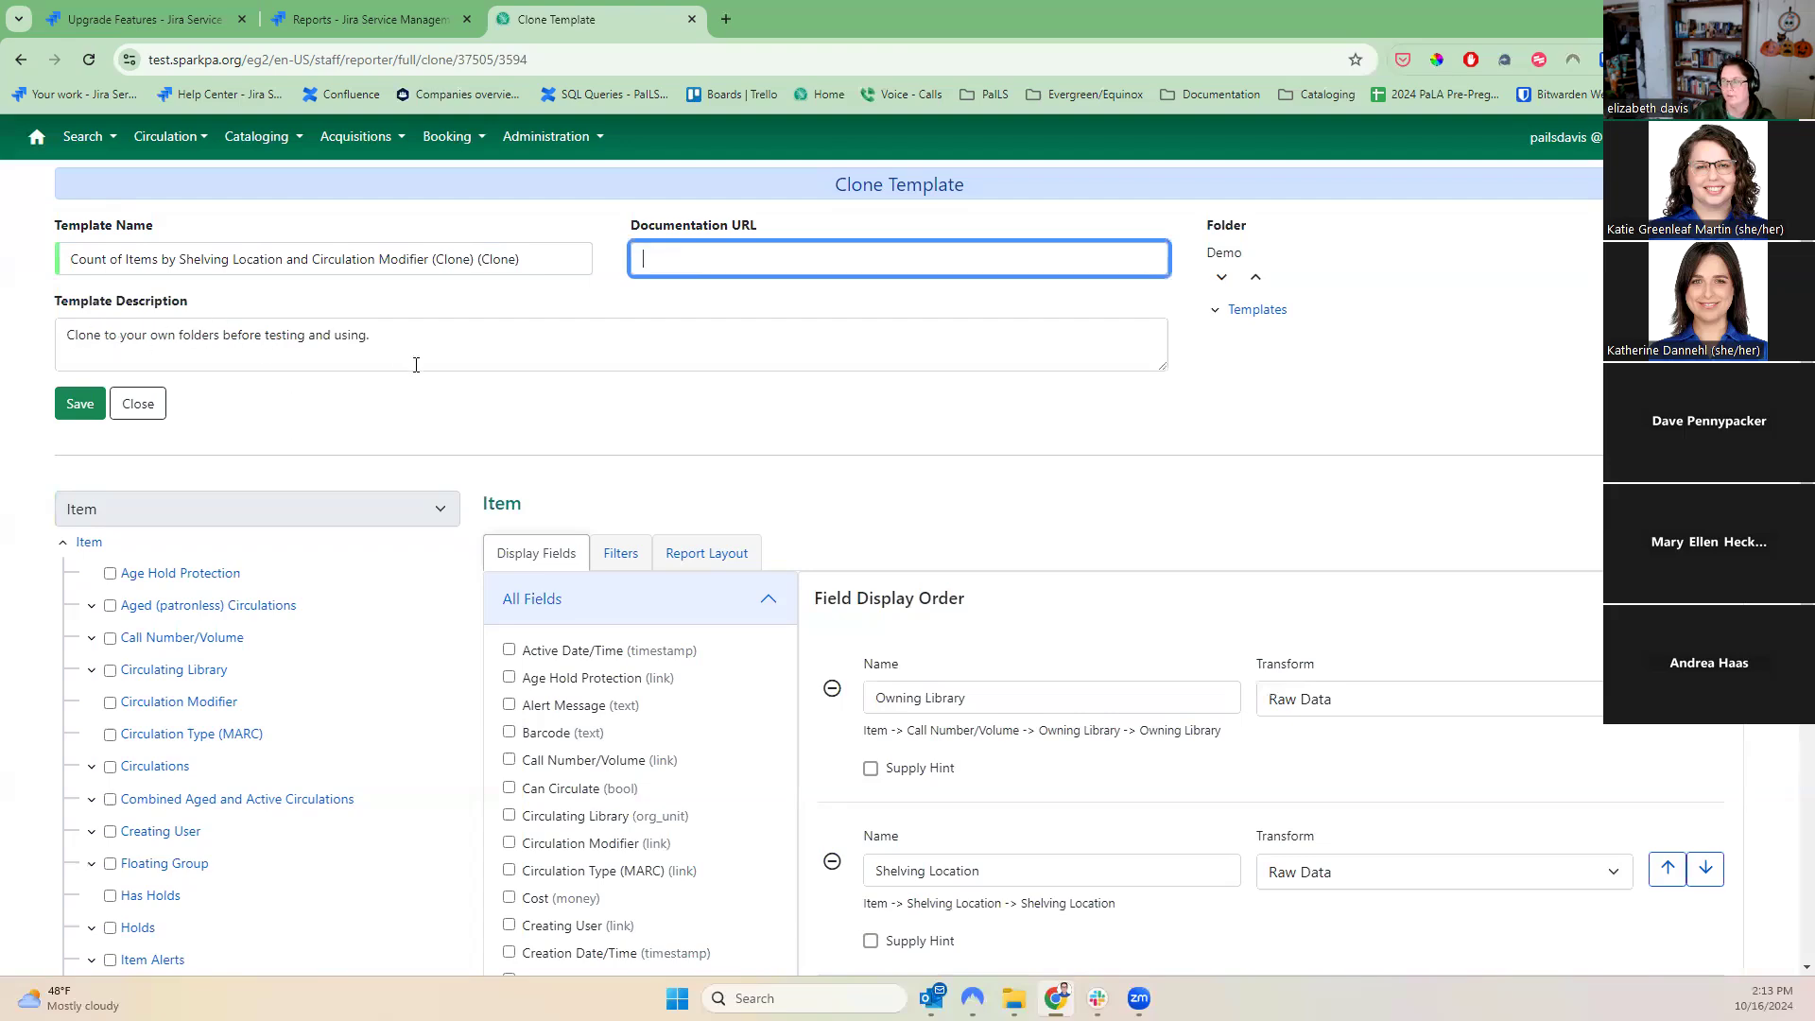
- Show the Item source's display fields, the filters and the report layout of the cloned template
scroll(493, 418, "down", 2)
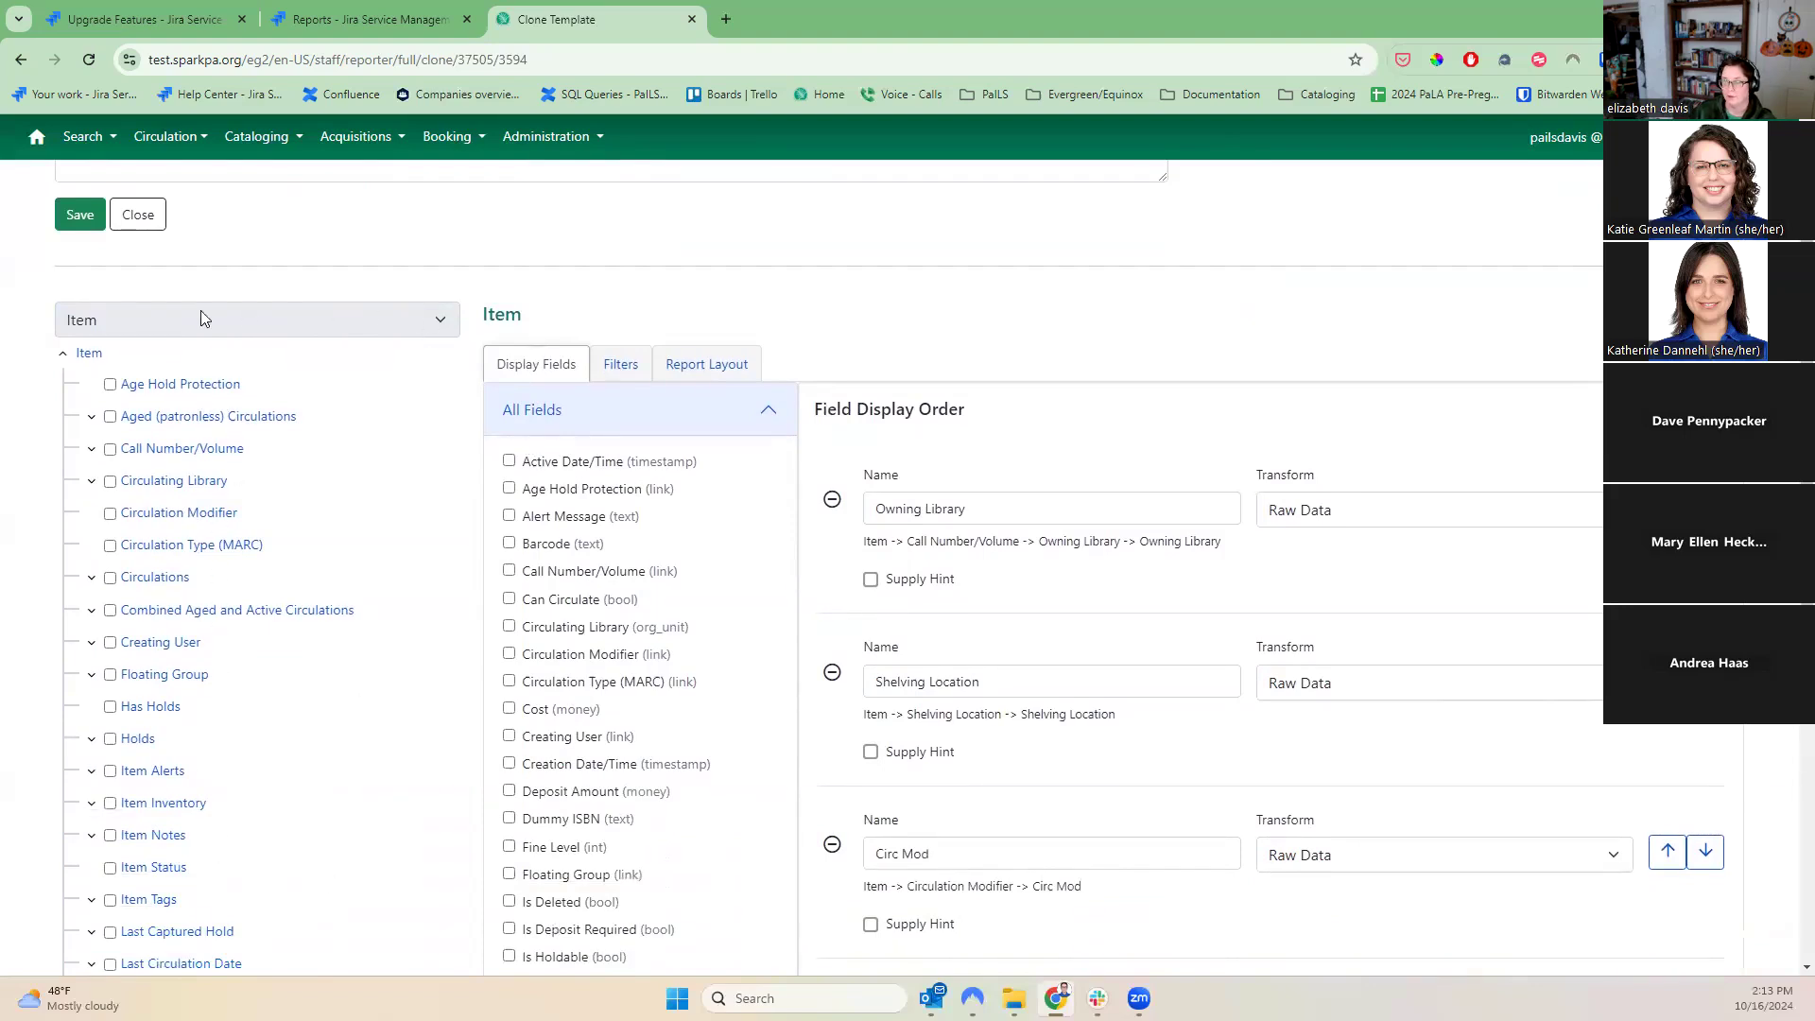
left_click(87, 352)
left_click(619, 368)
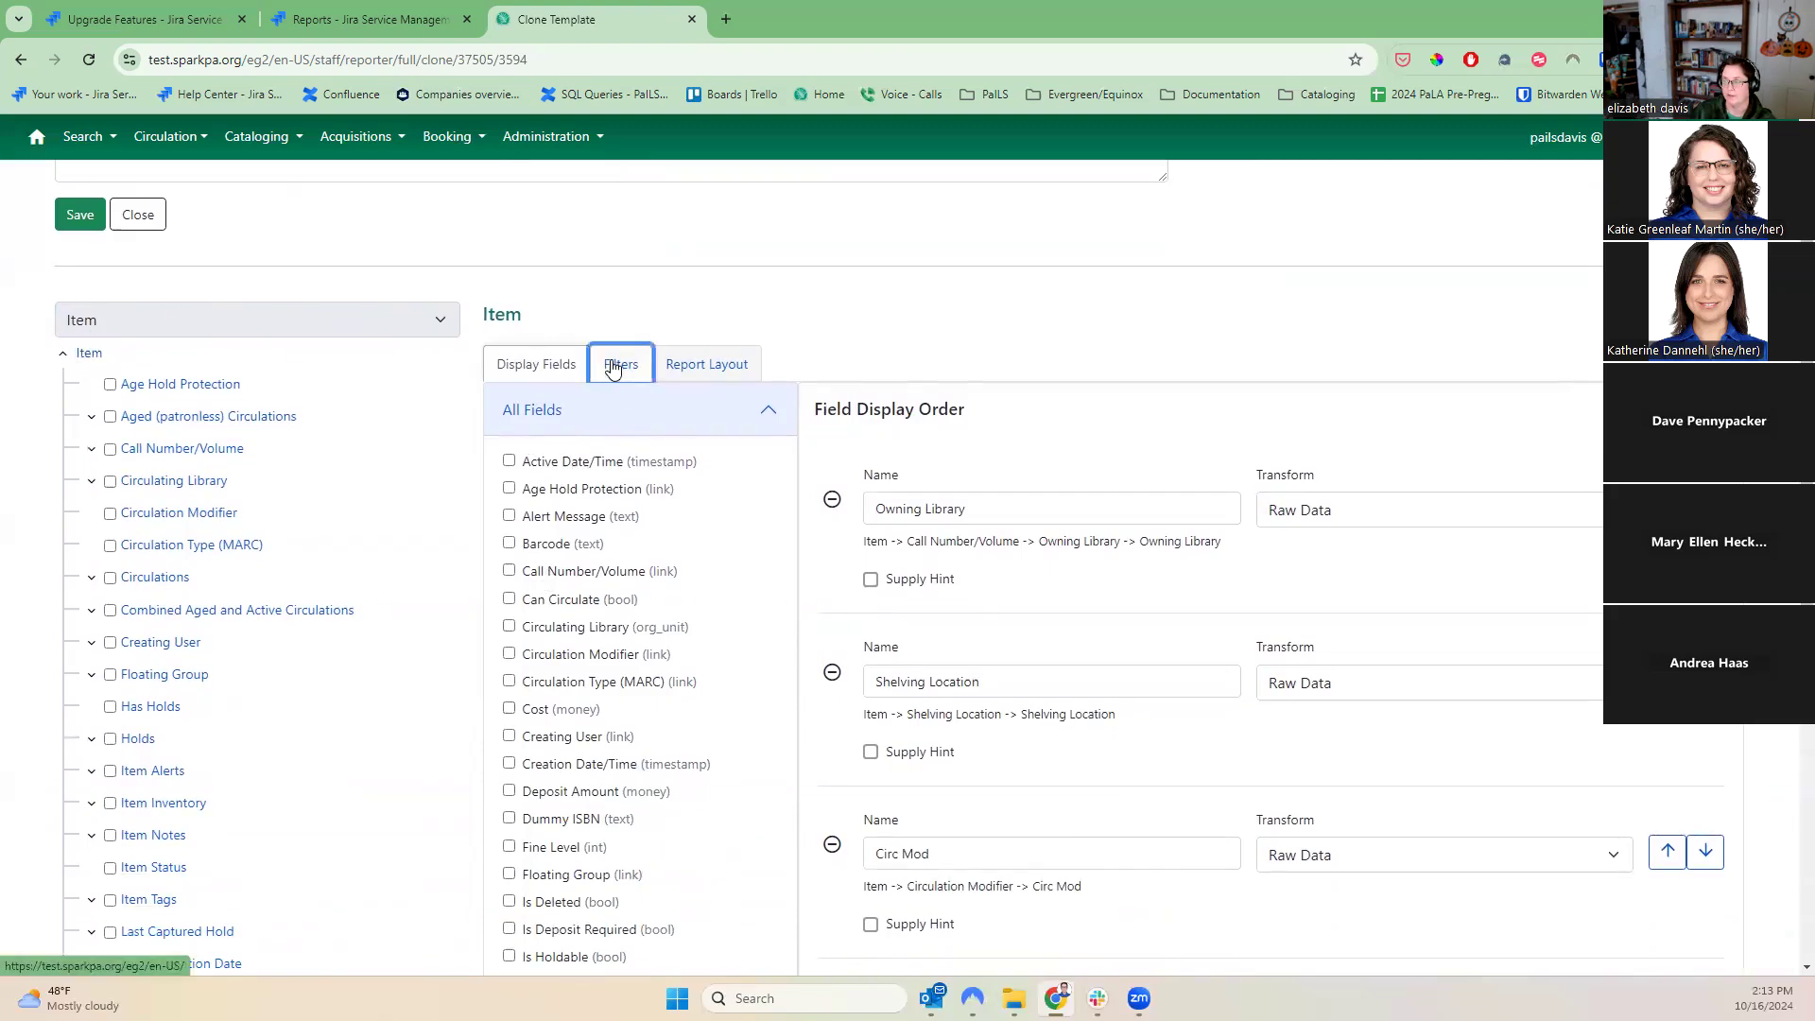
left_click(723, 375)
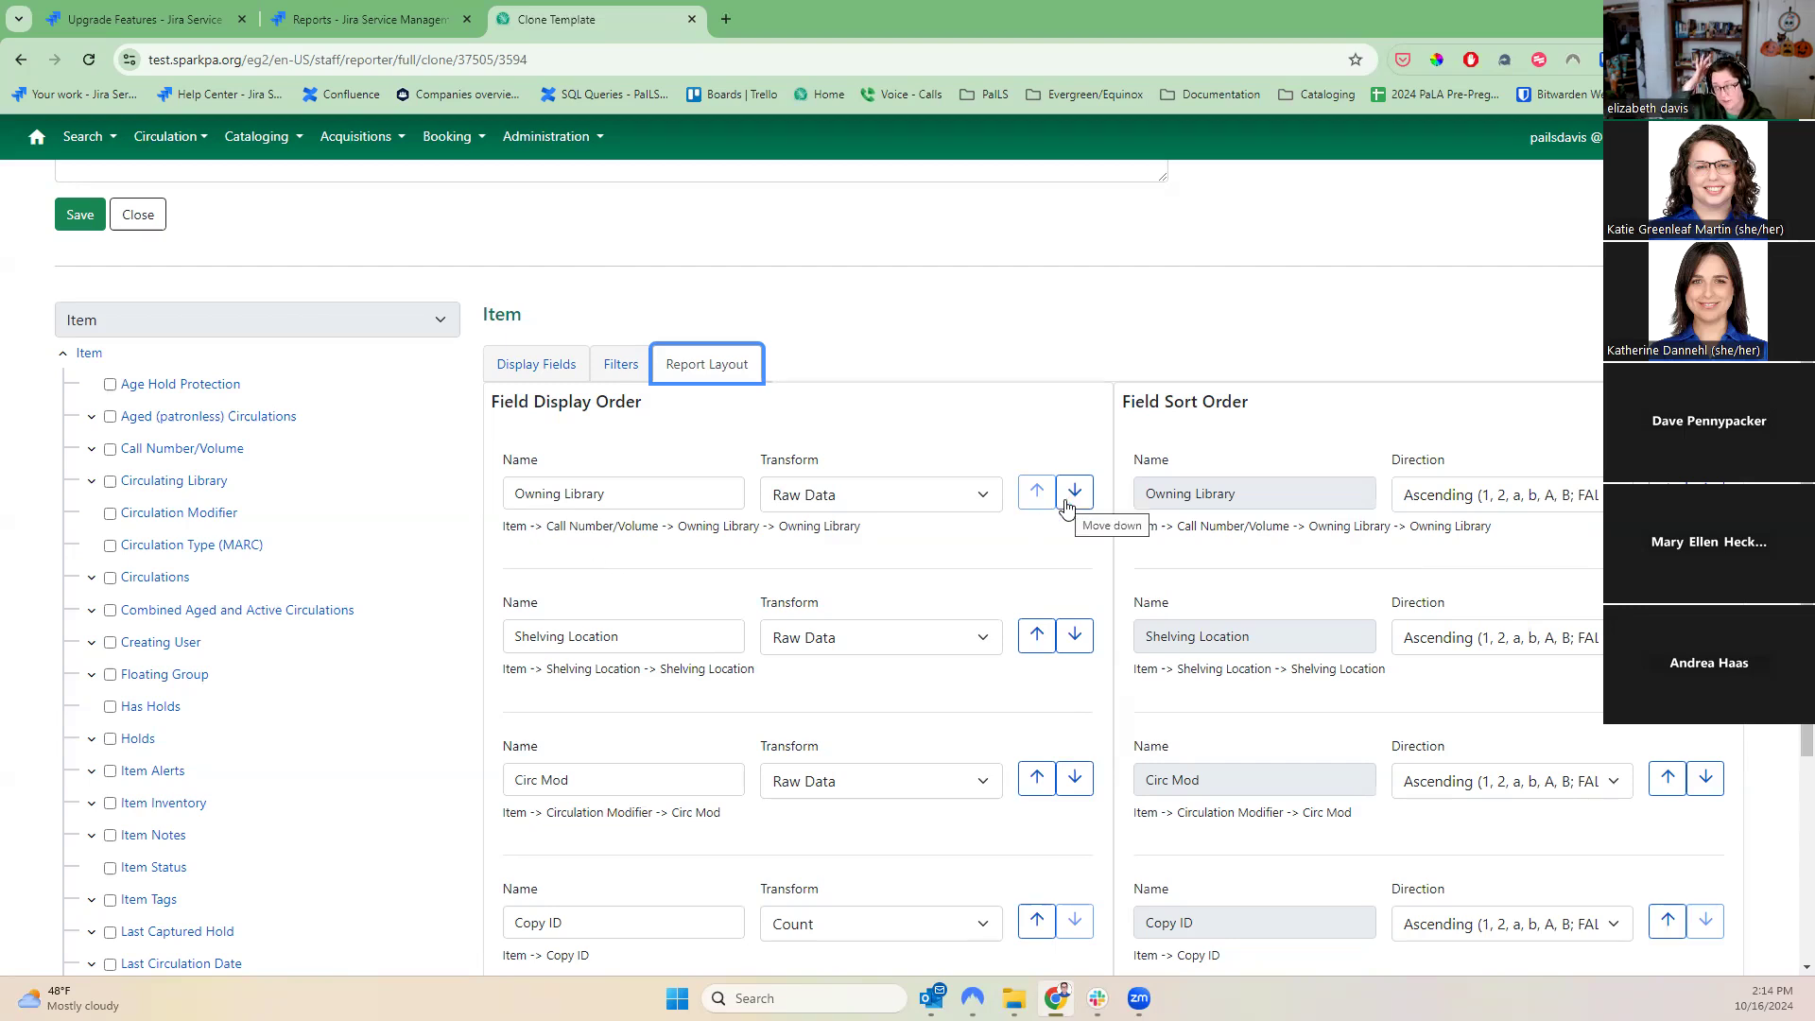
- Move Shelving Location above Owning Library in the display order and back, and check the sort directions offered for Shelving Location
left_click(1038, 637)
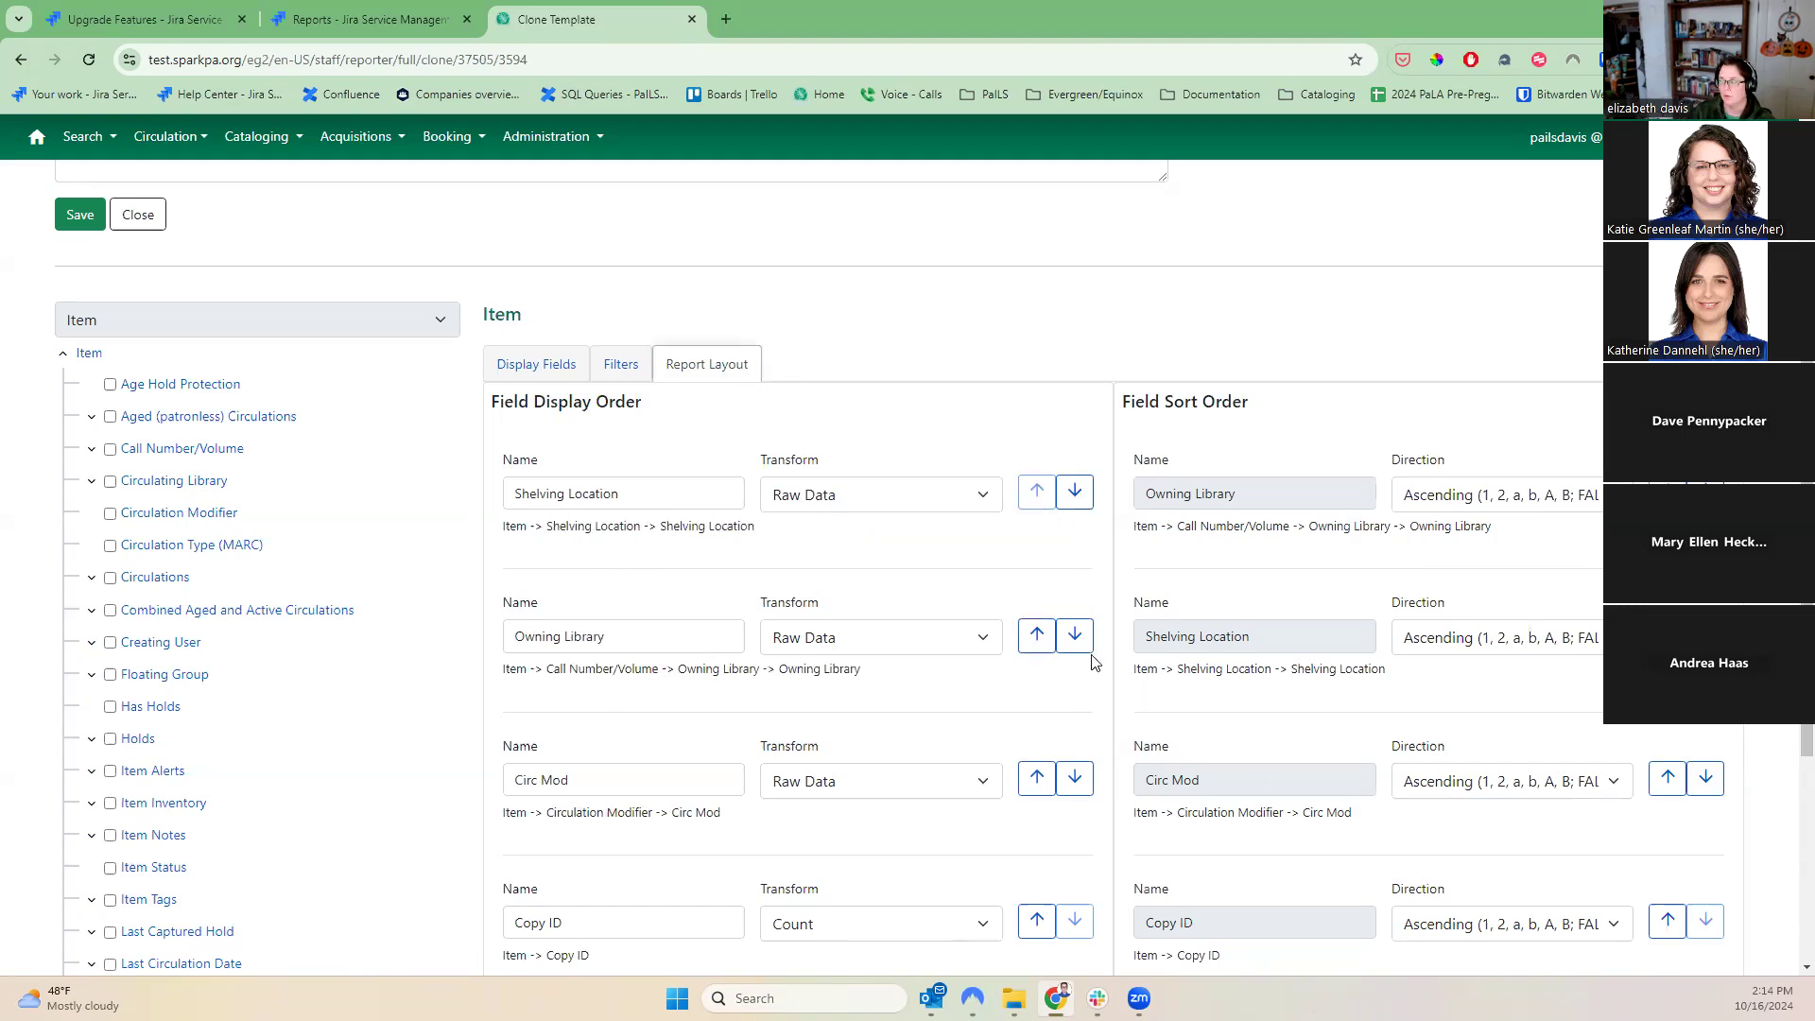
left_click(1040, 640)
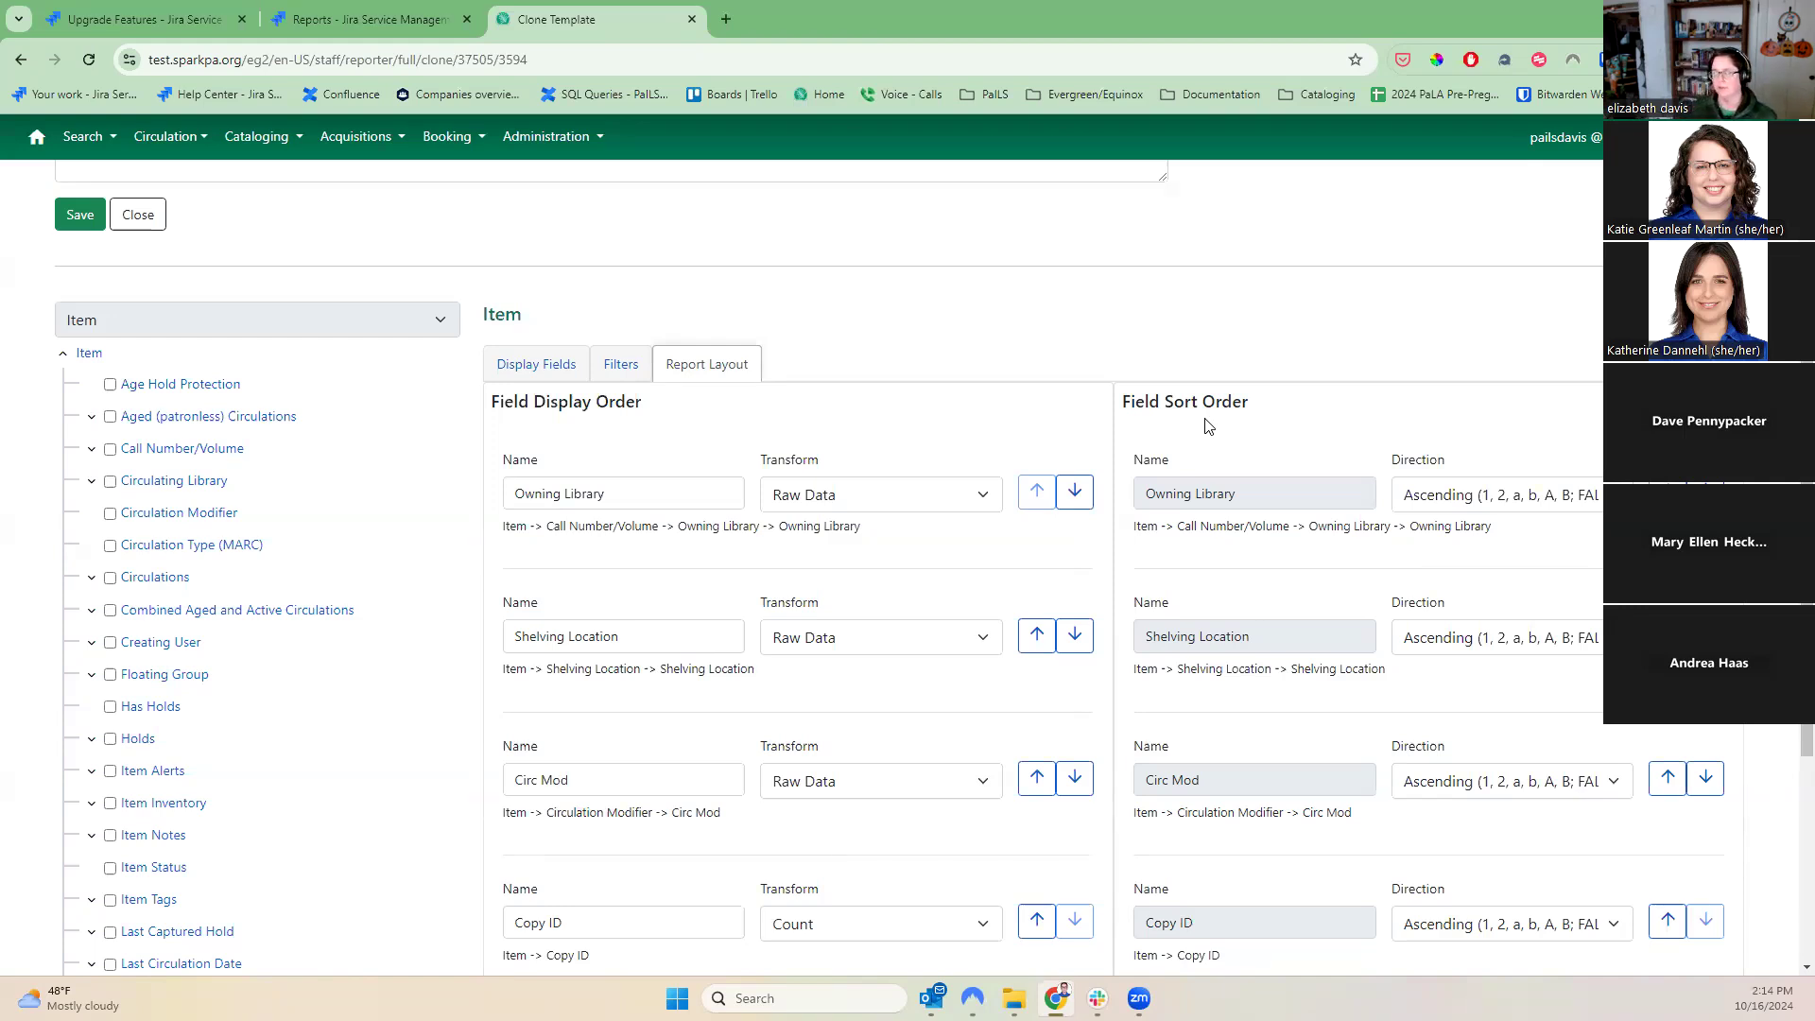
left_click(1490, 651)
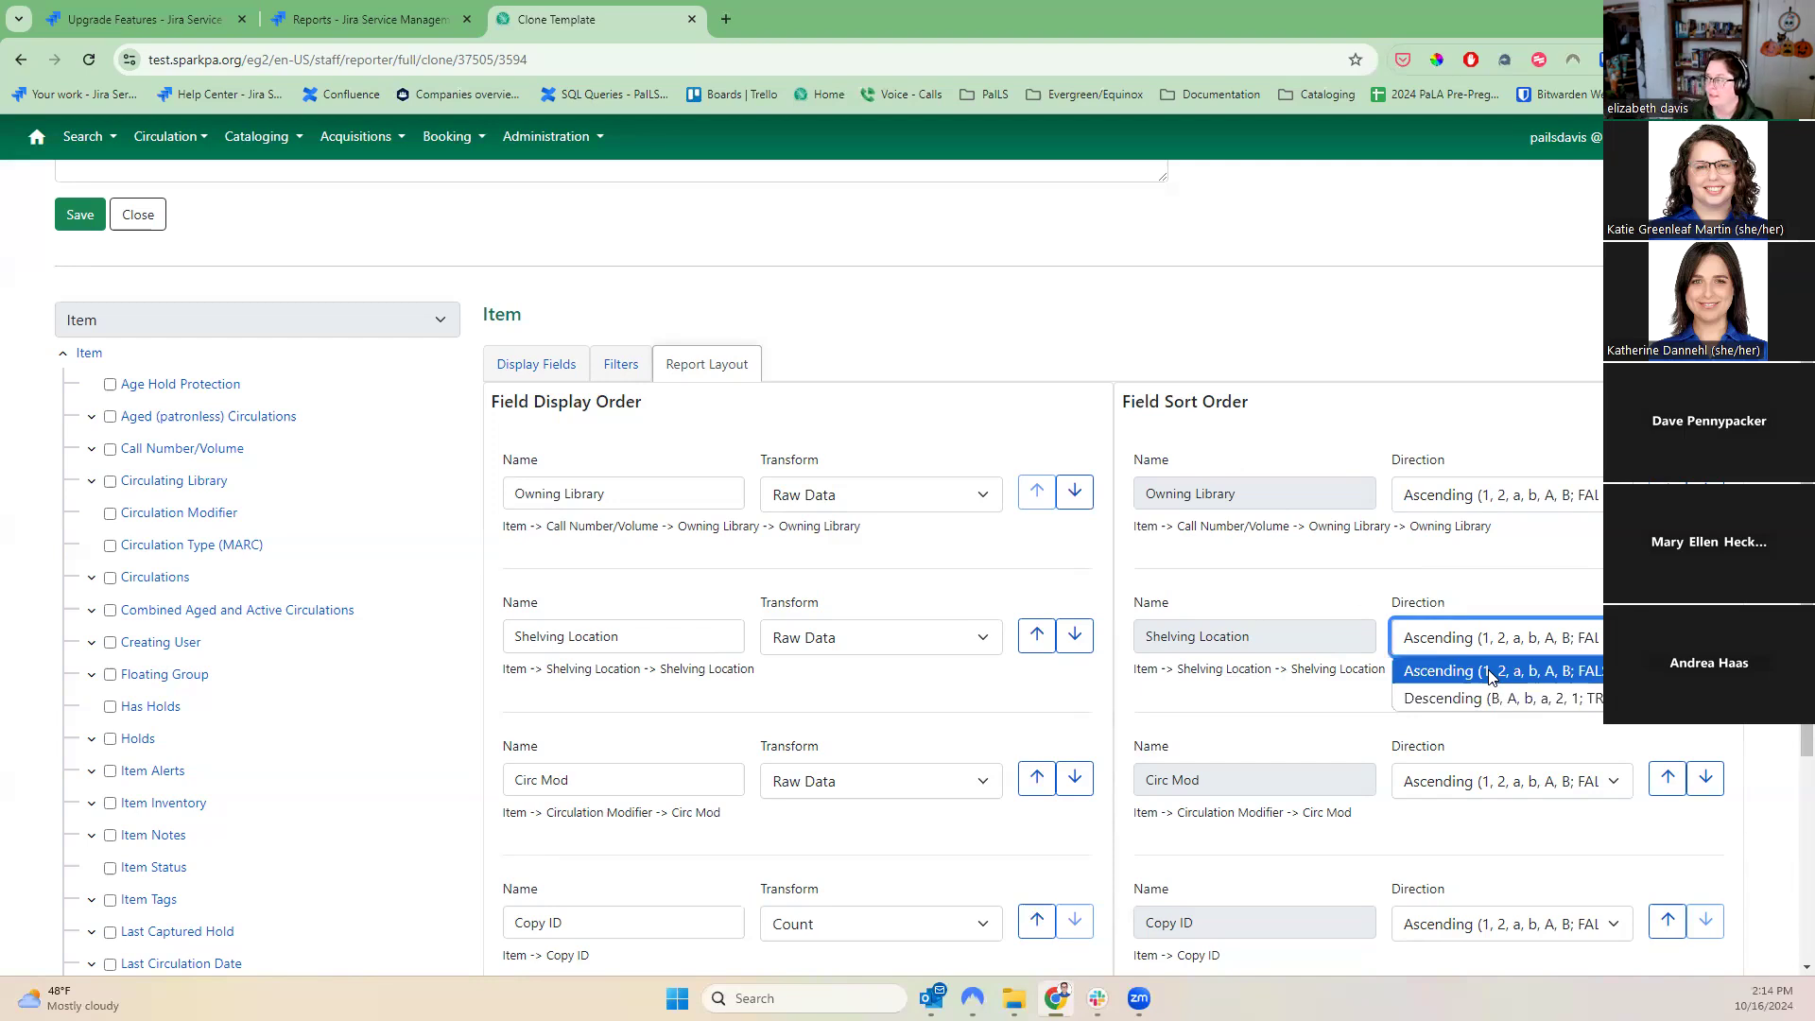
left_click(1435, 588)
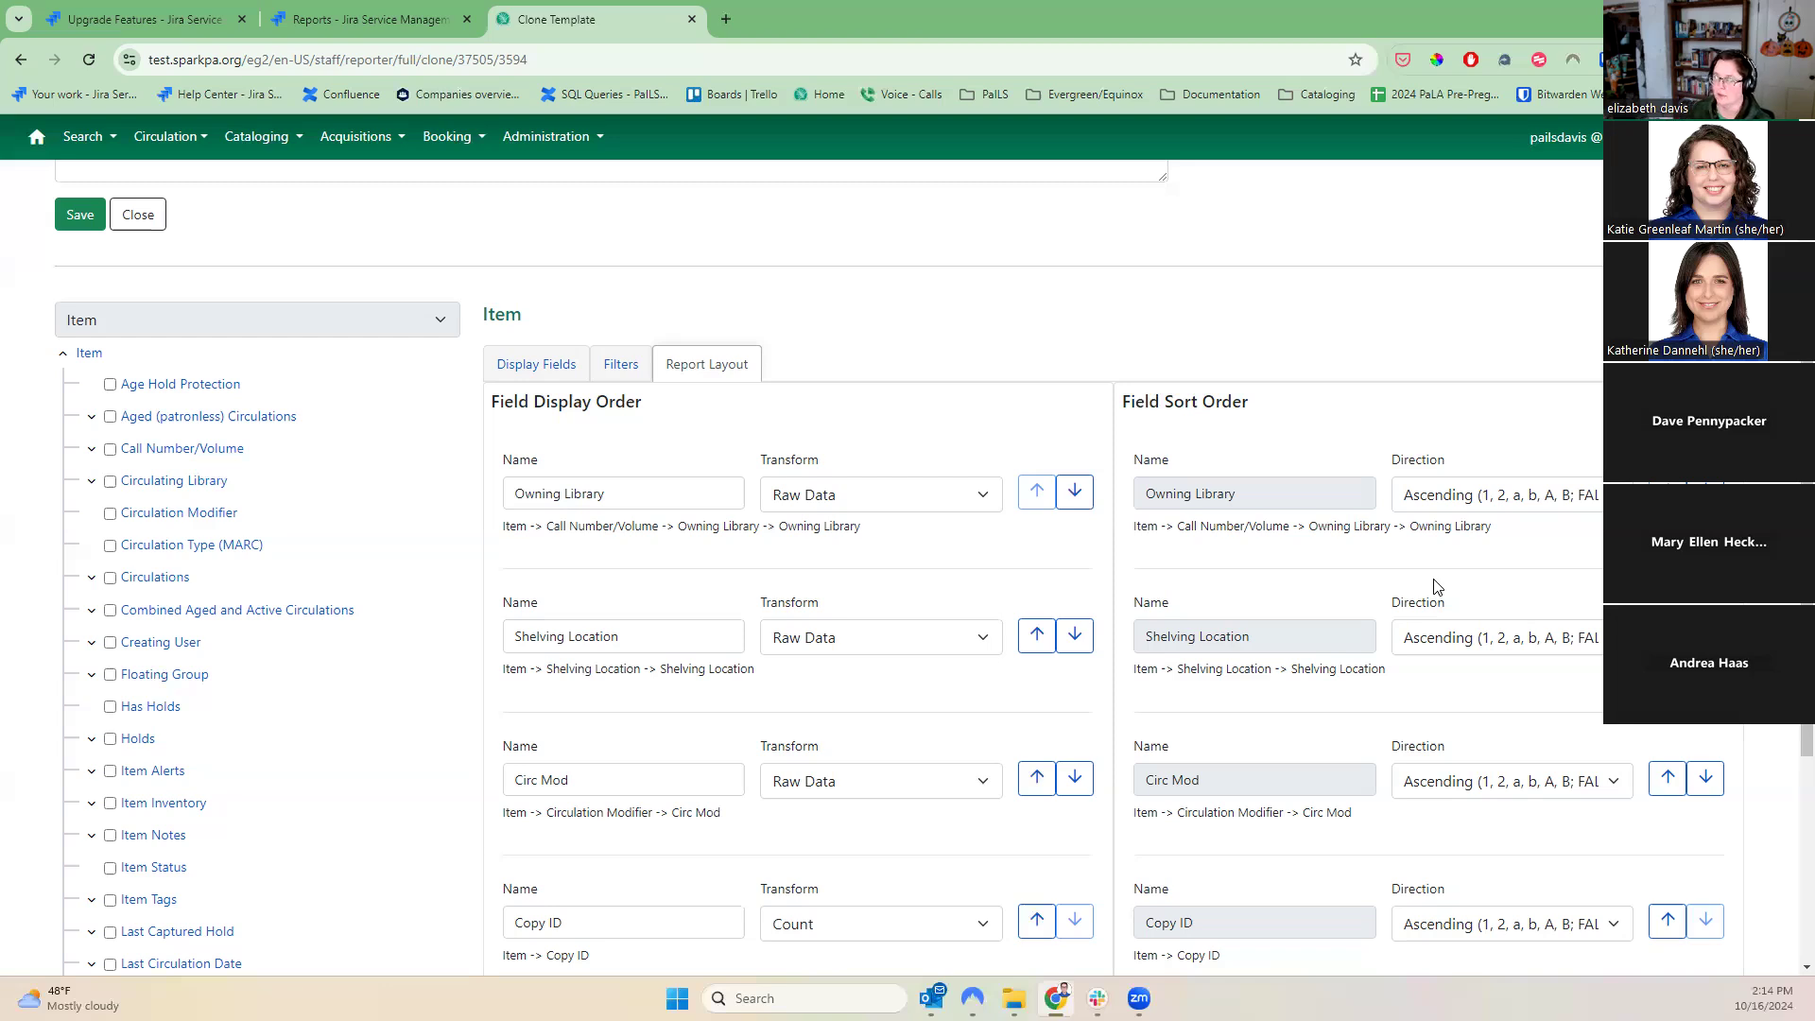
- In the display fields, compare the fields offered by Circulation Modifier, Has Holds and Item, and highlight Owning Library's source path
left_click(565, 370)
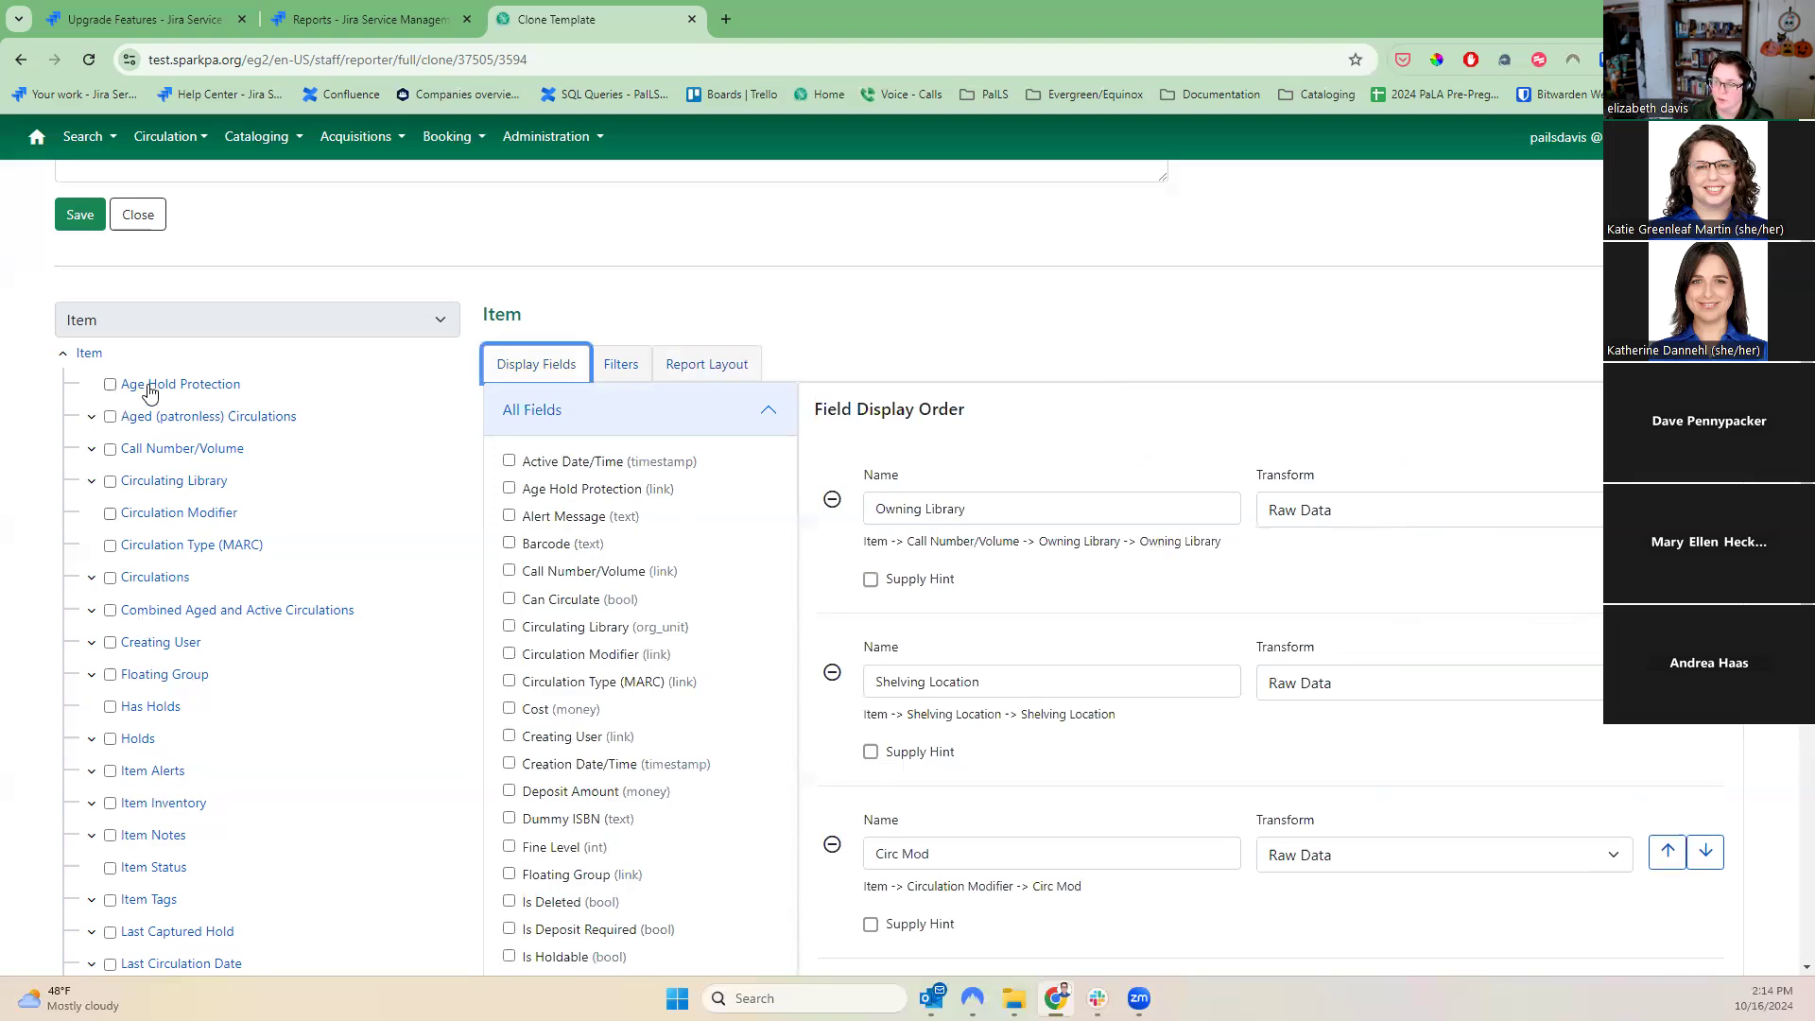
left_click(154, 513)
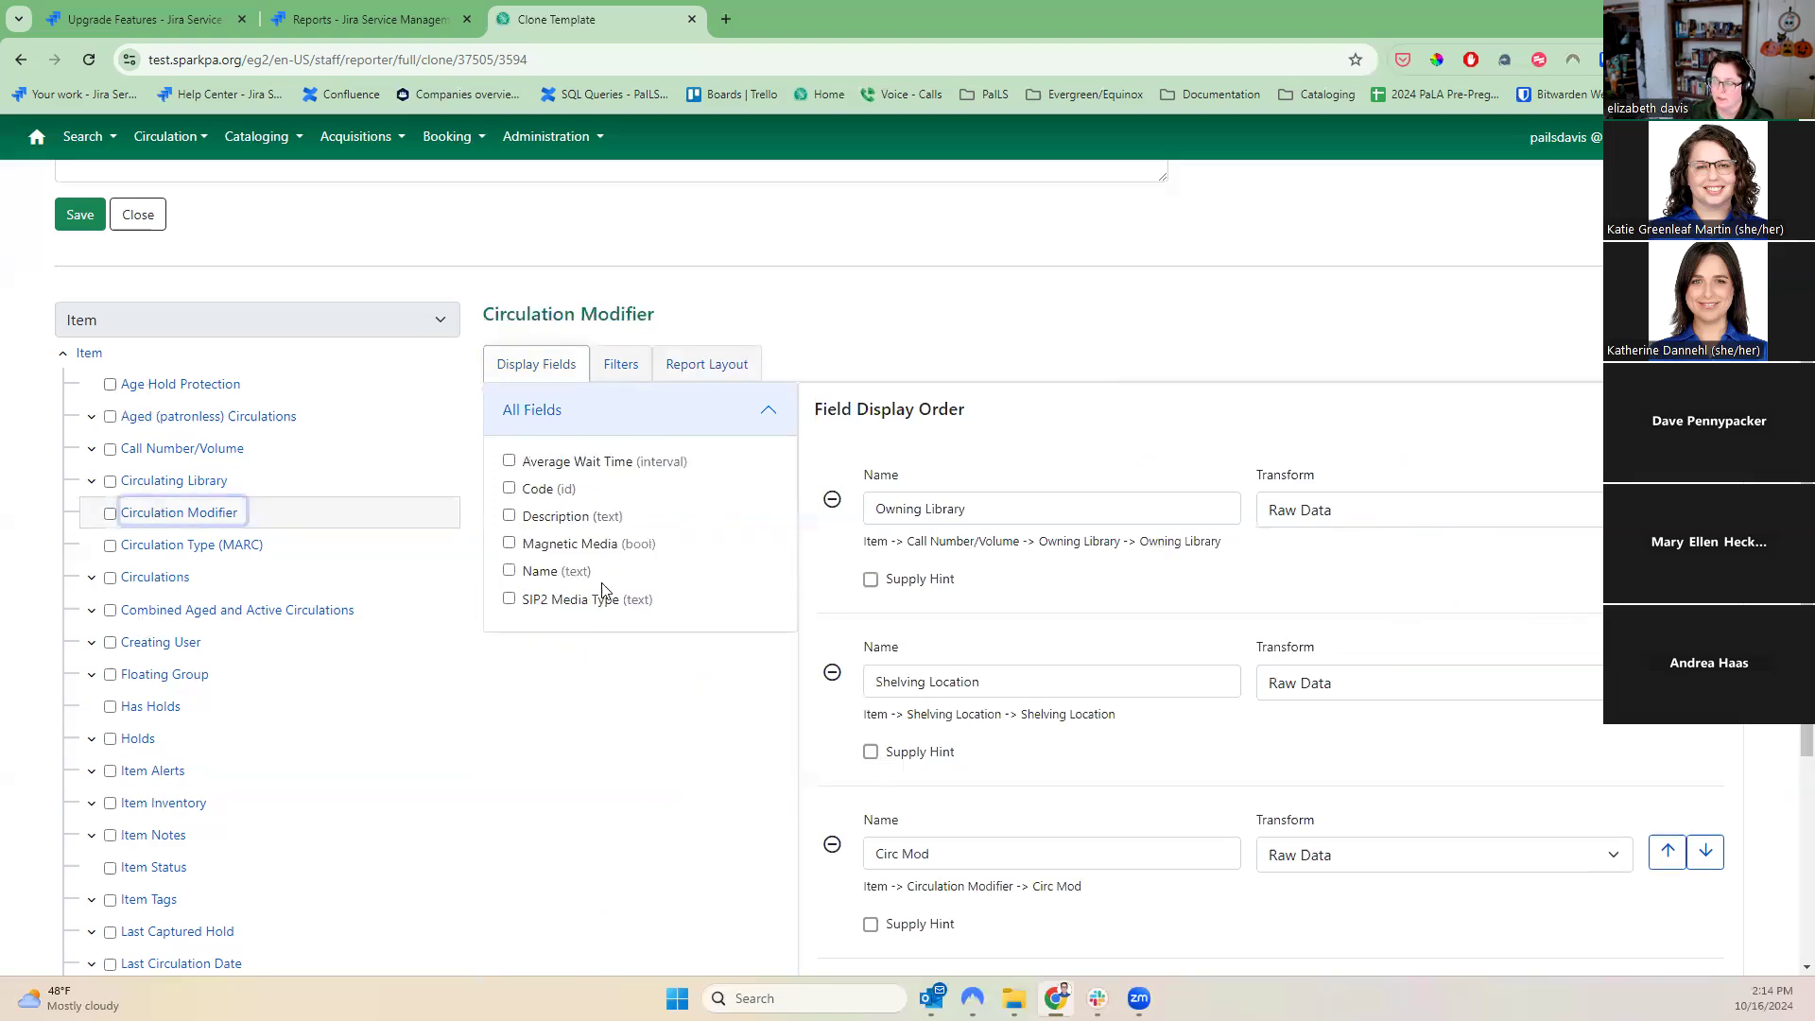
left_click(162, 707)
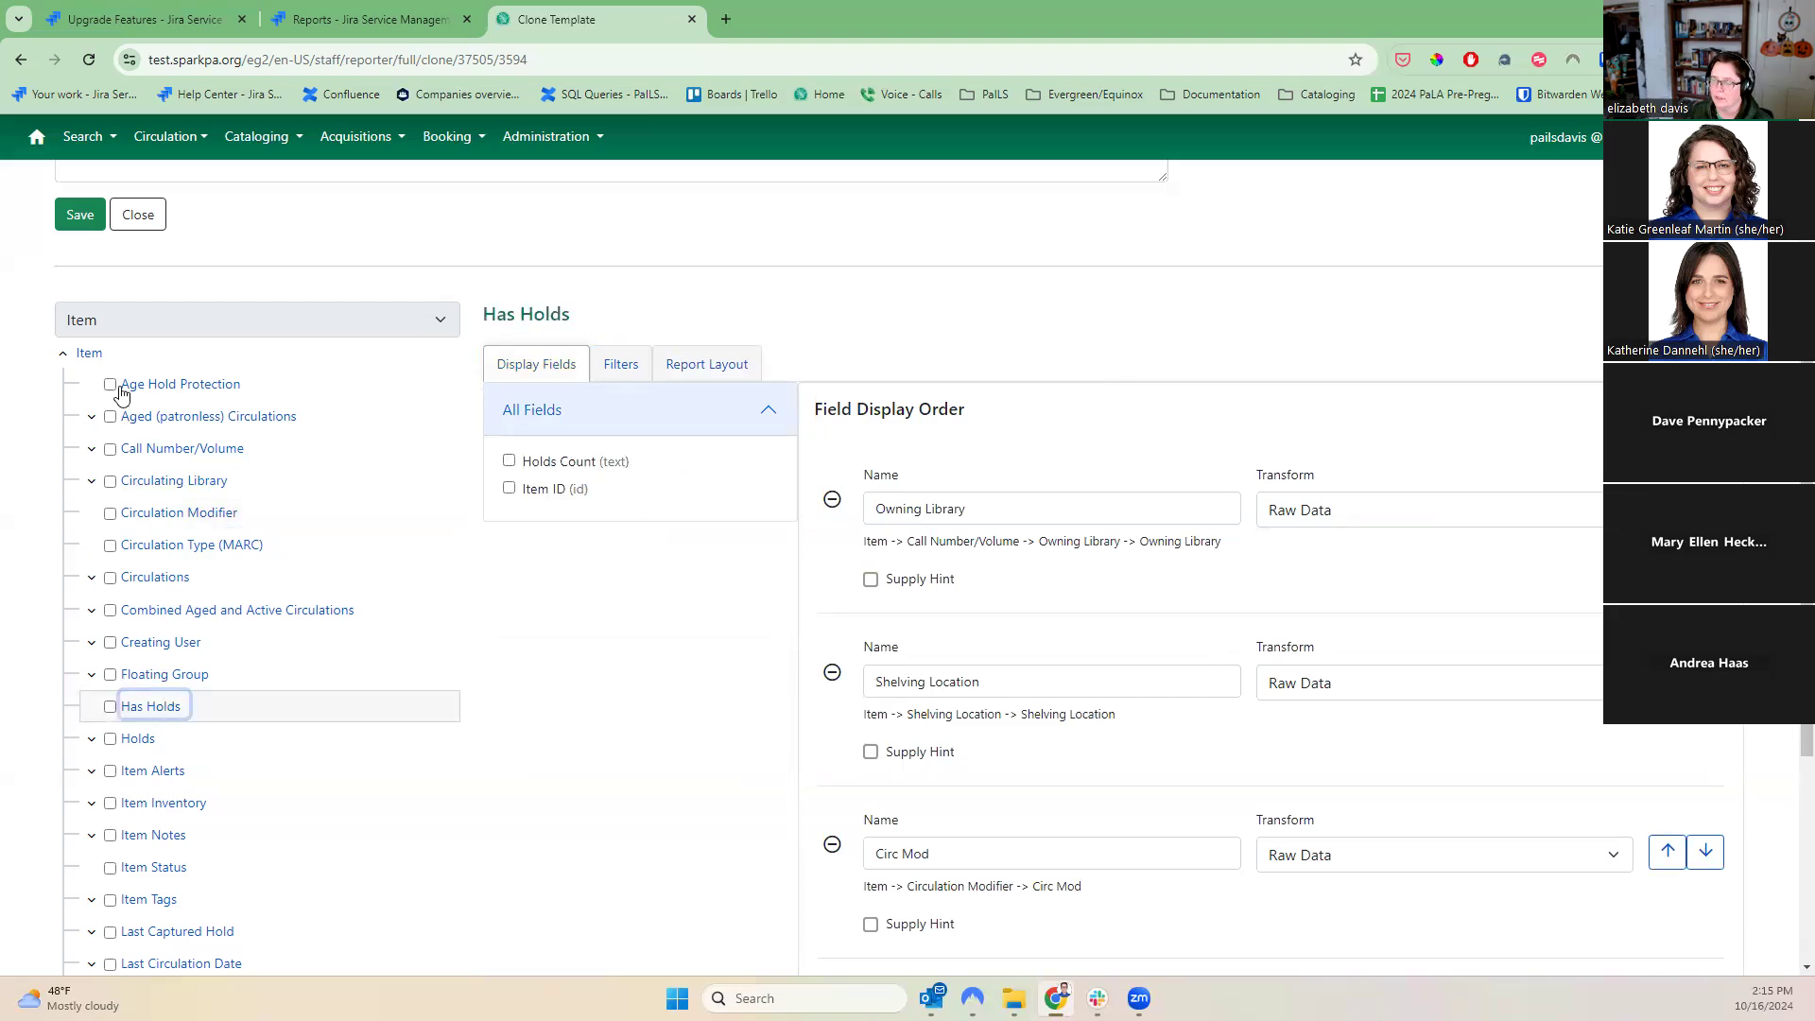
left_click(90, 354)
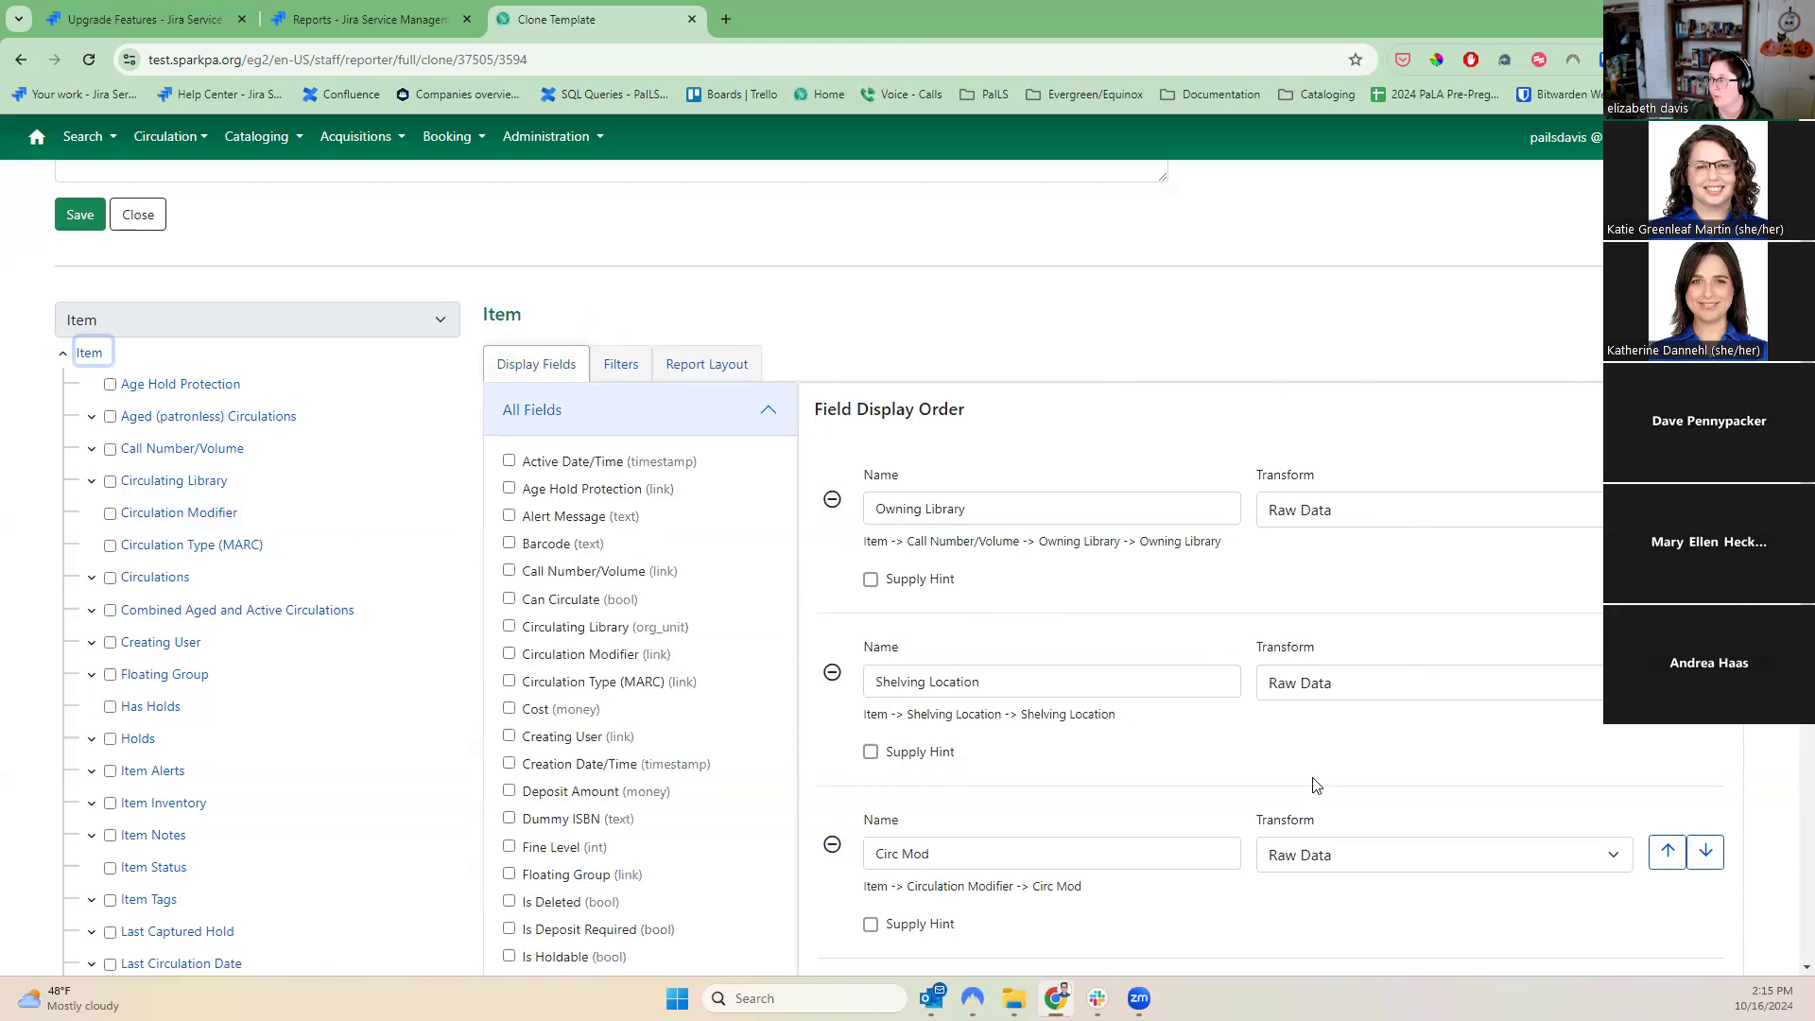
left_click_drag(854, 546, 1253, 547)
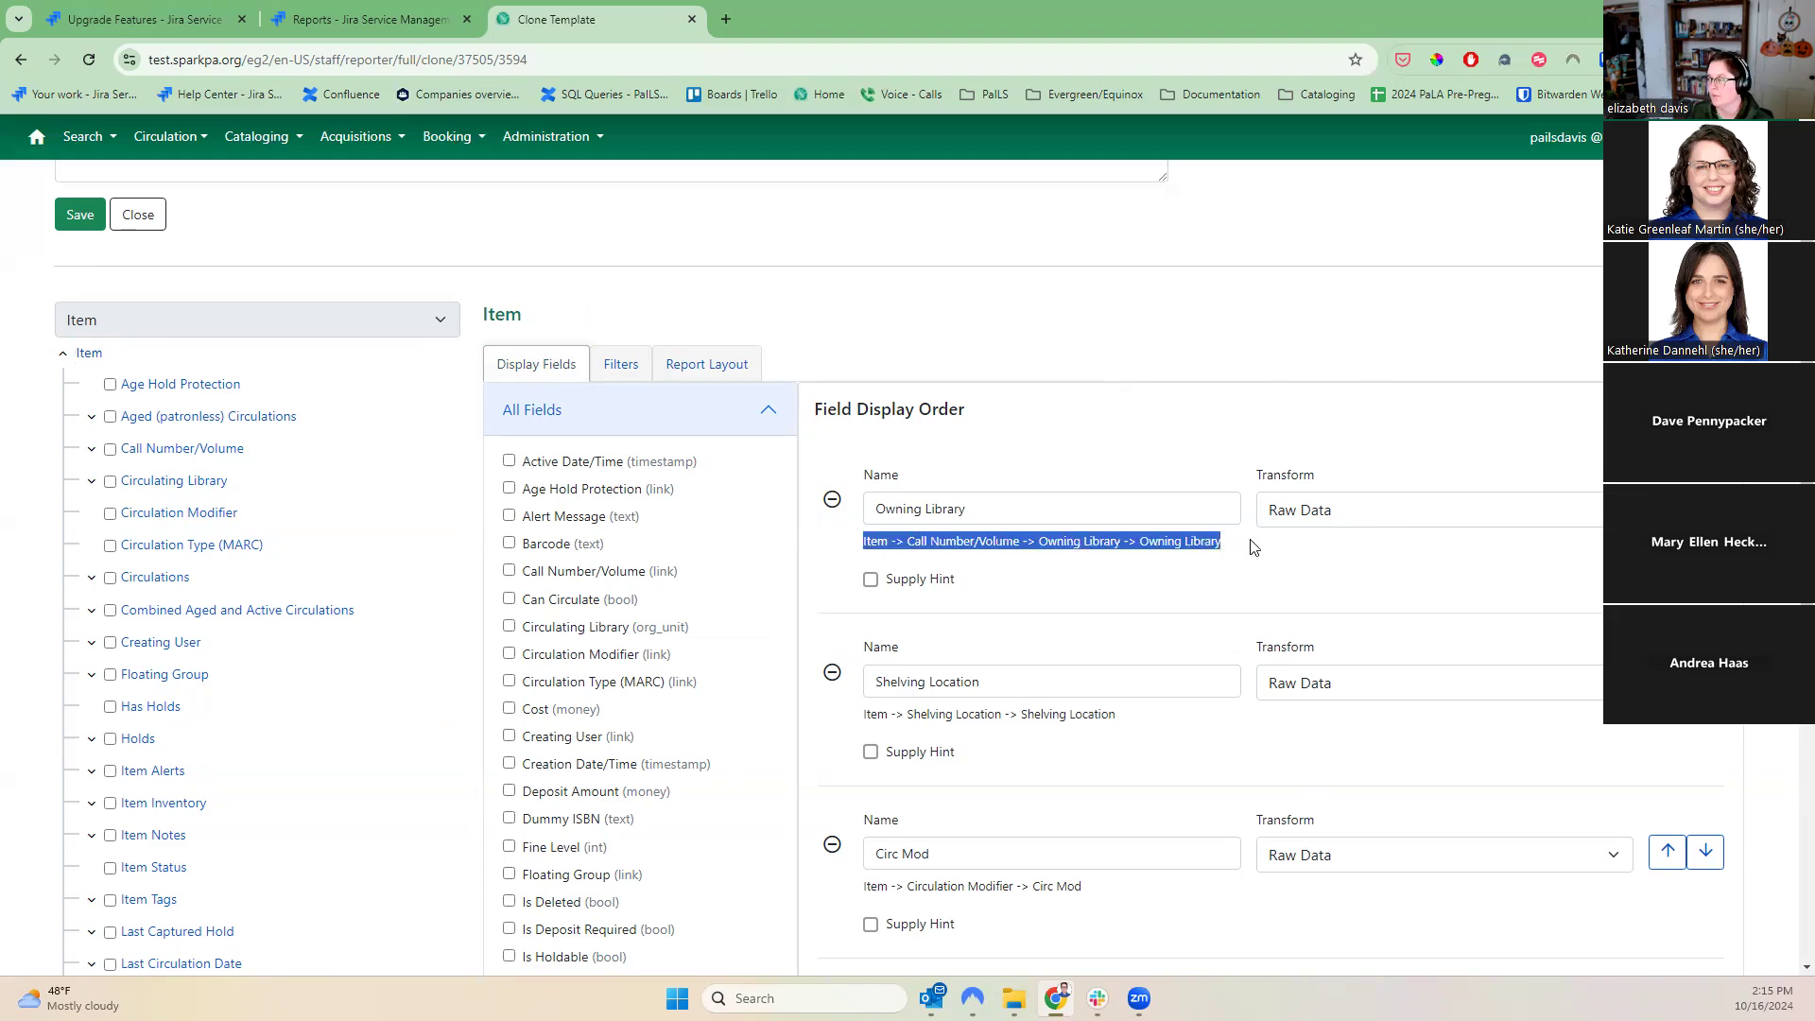
- Re-enter the first display field's name as "Owning Library" and rename the Shelving Location field to "Shelving Location Name"
left_click(987, 506)
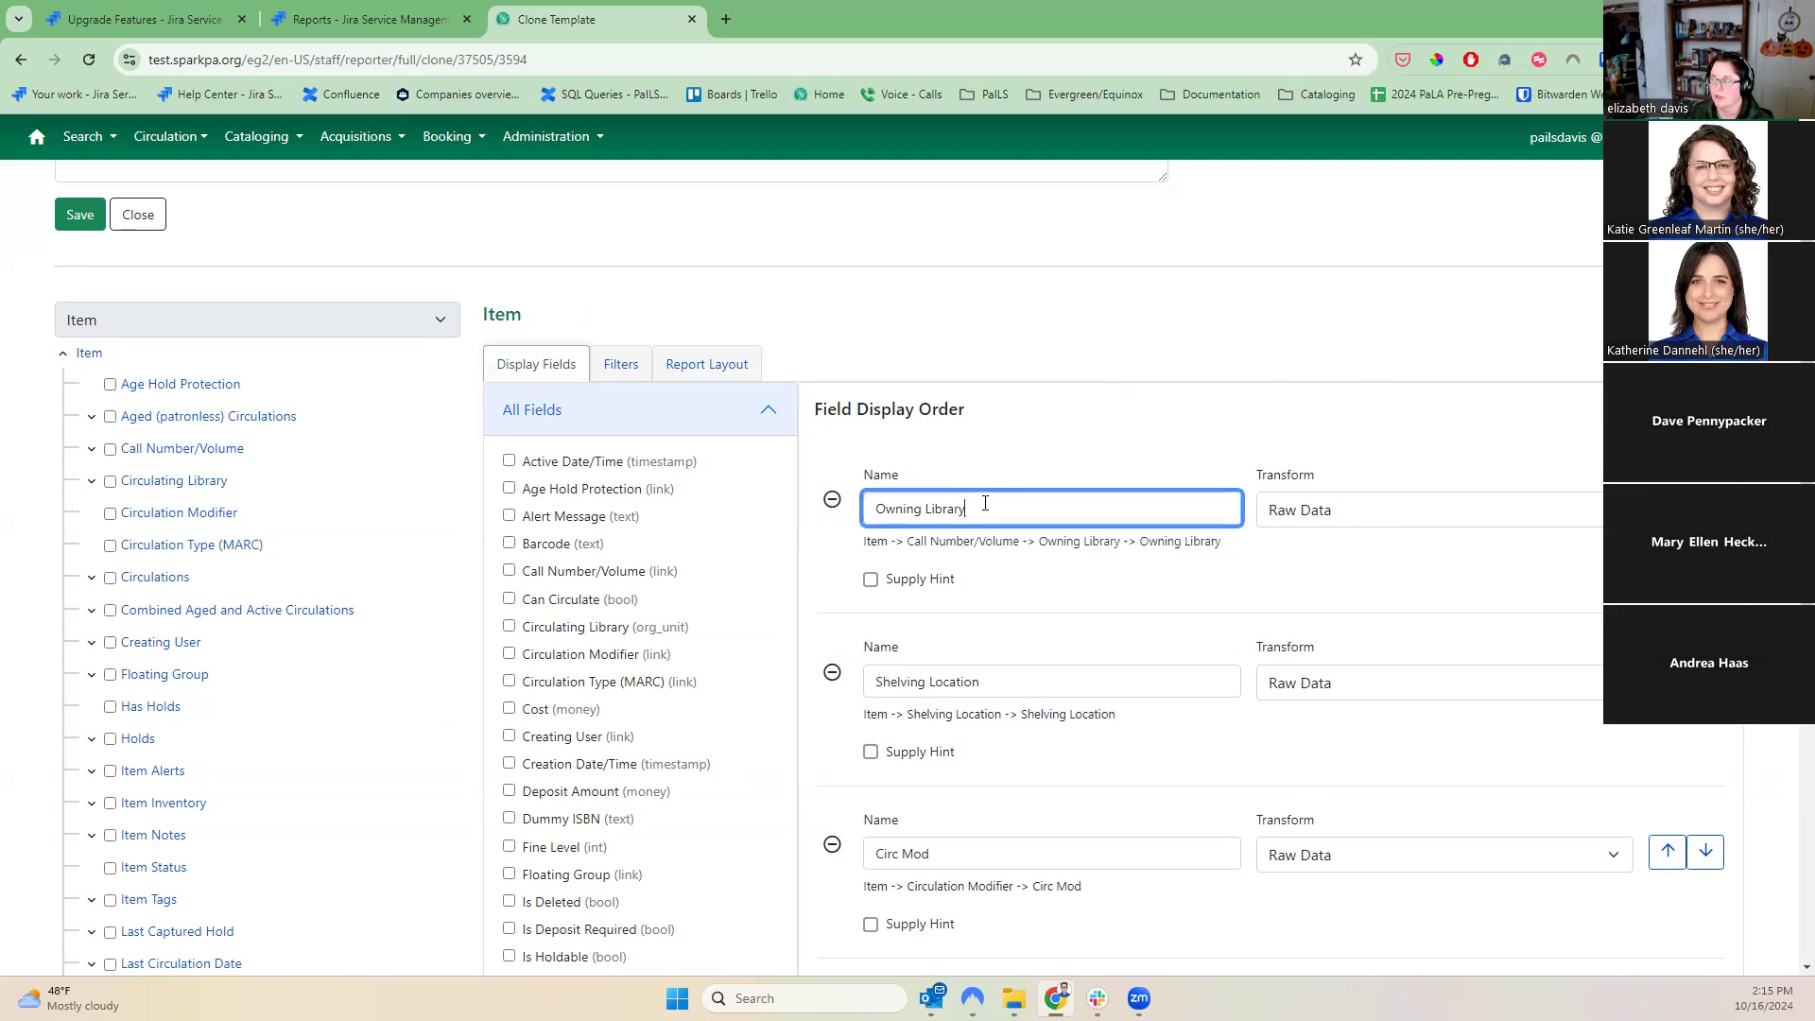
left_click_drag(1075, 509, 802, 523)
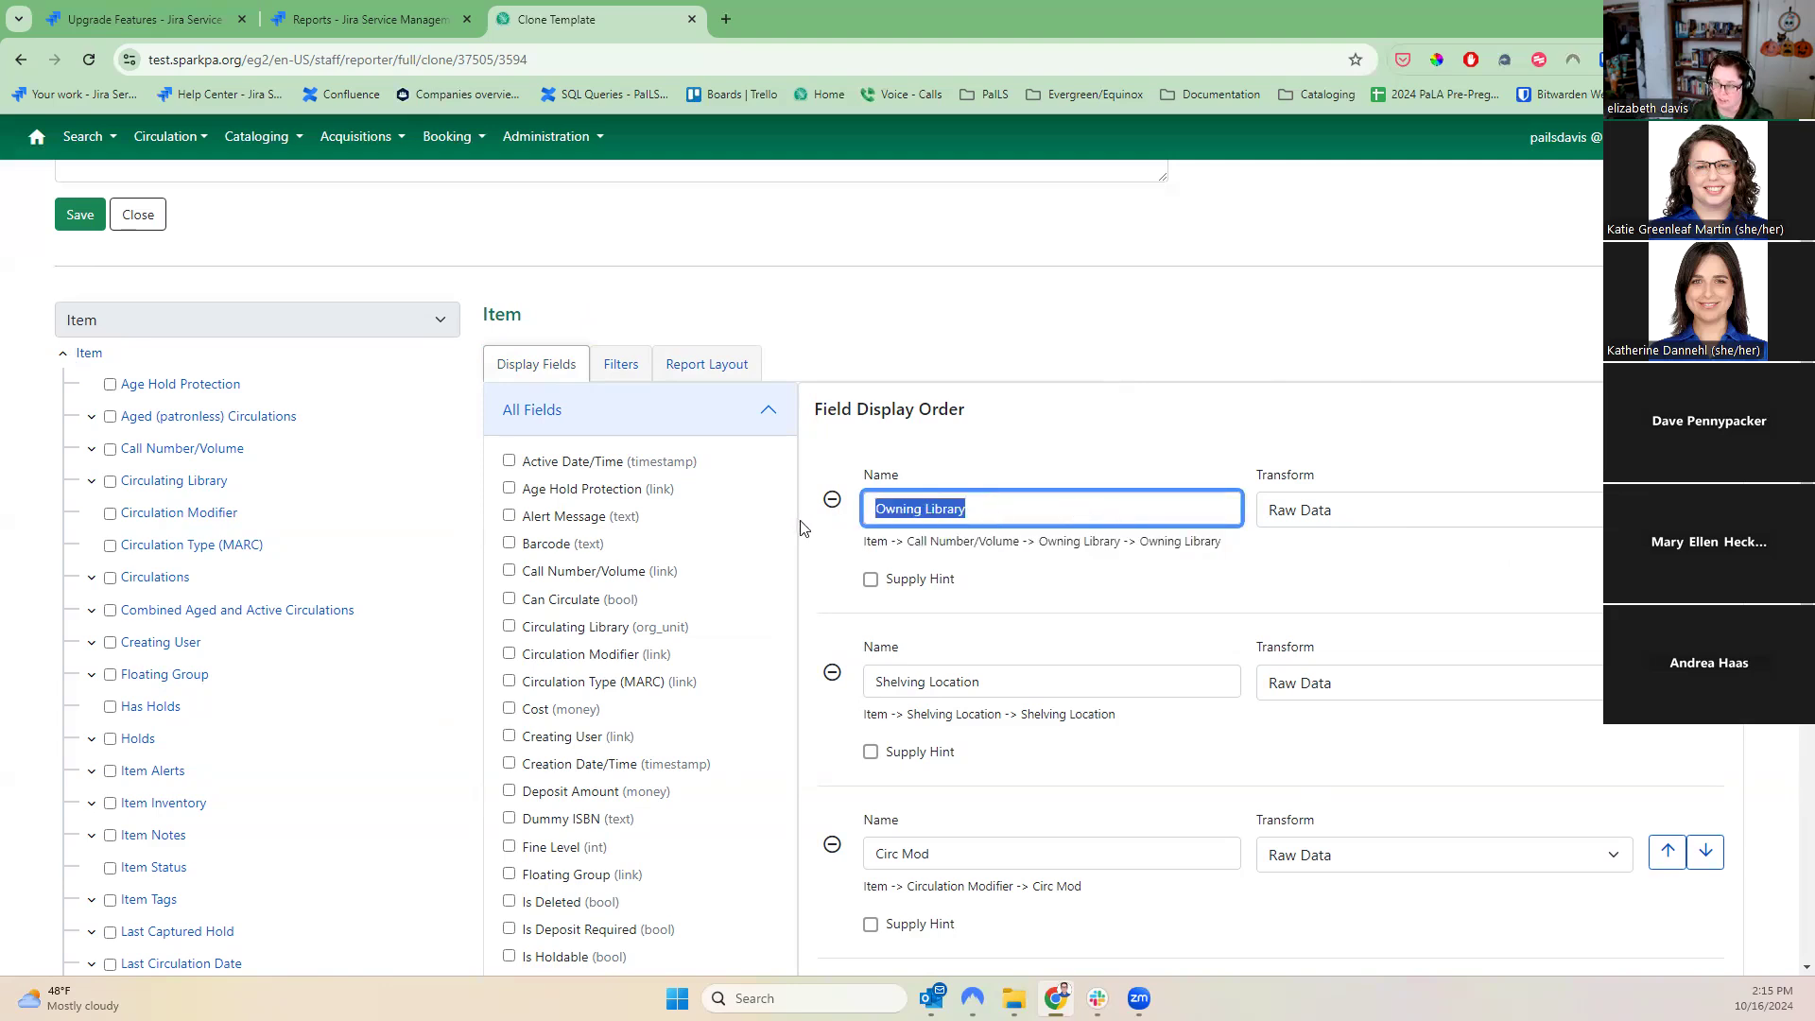
key("BackSpace")
type("Owning Library")
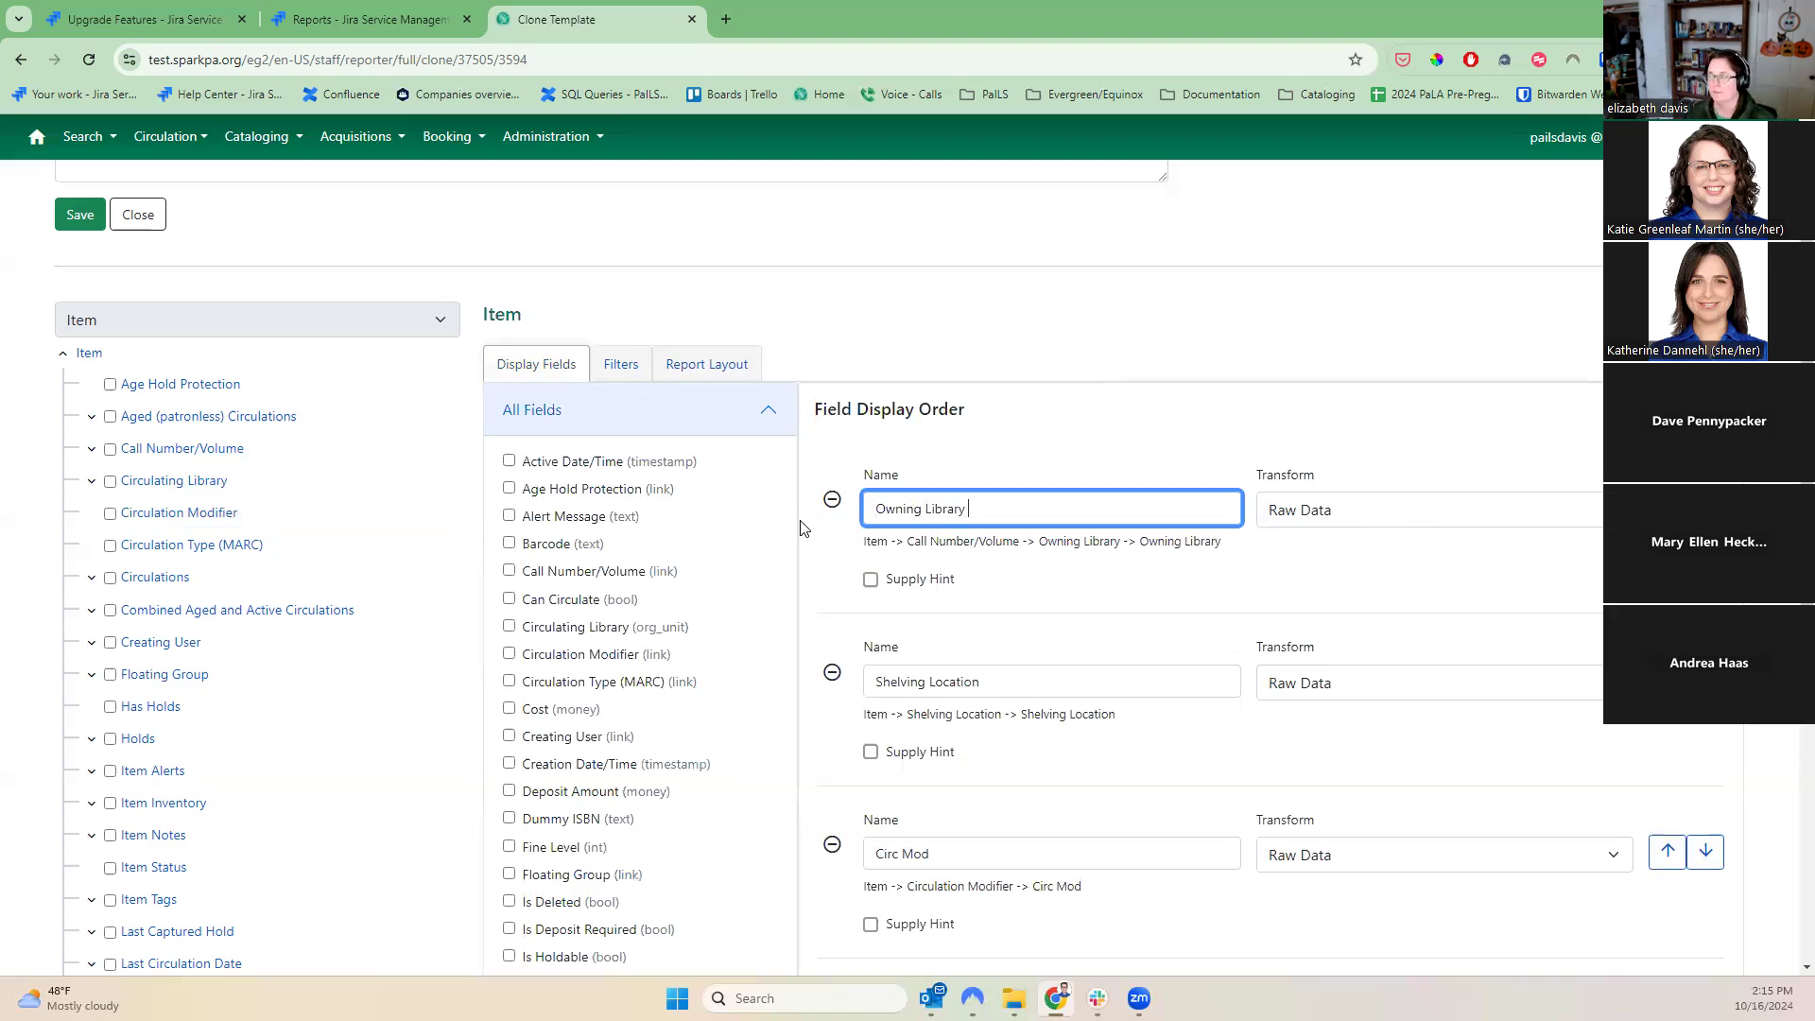
left_click(991, 680)
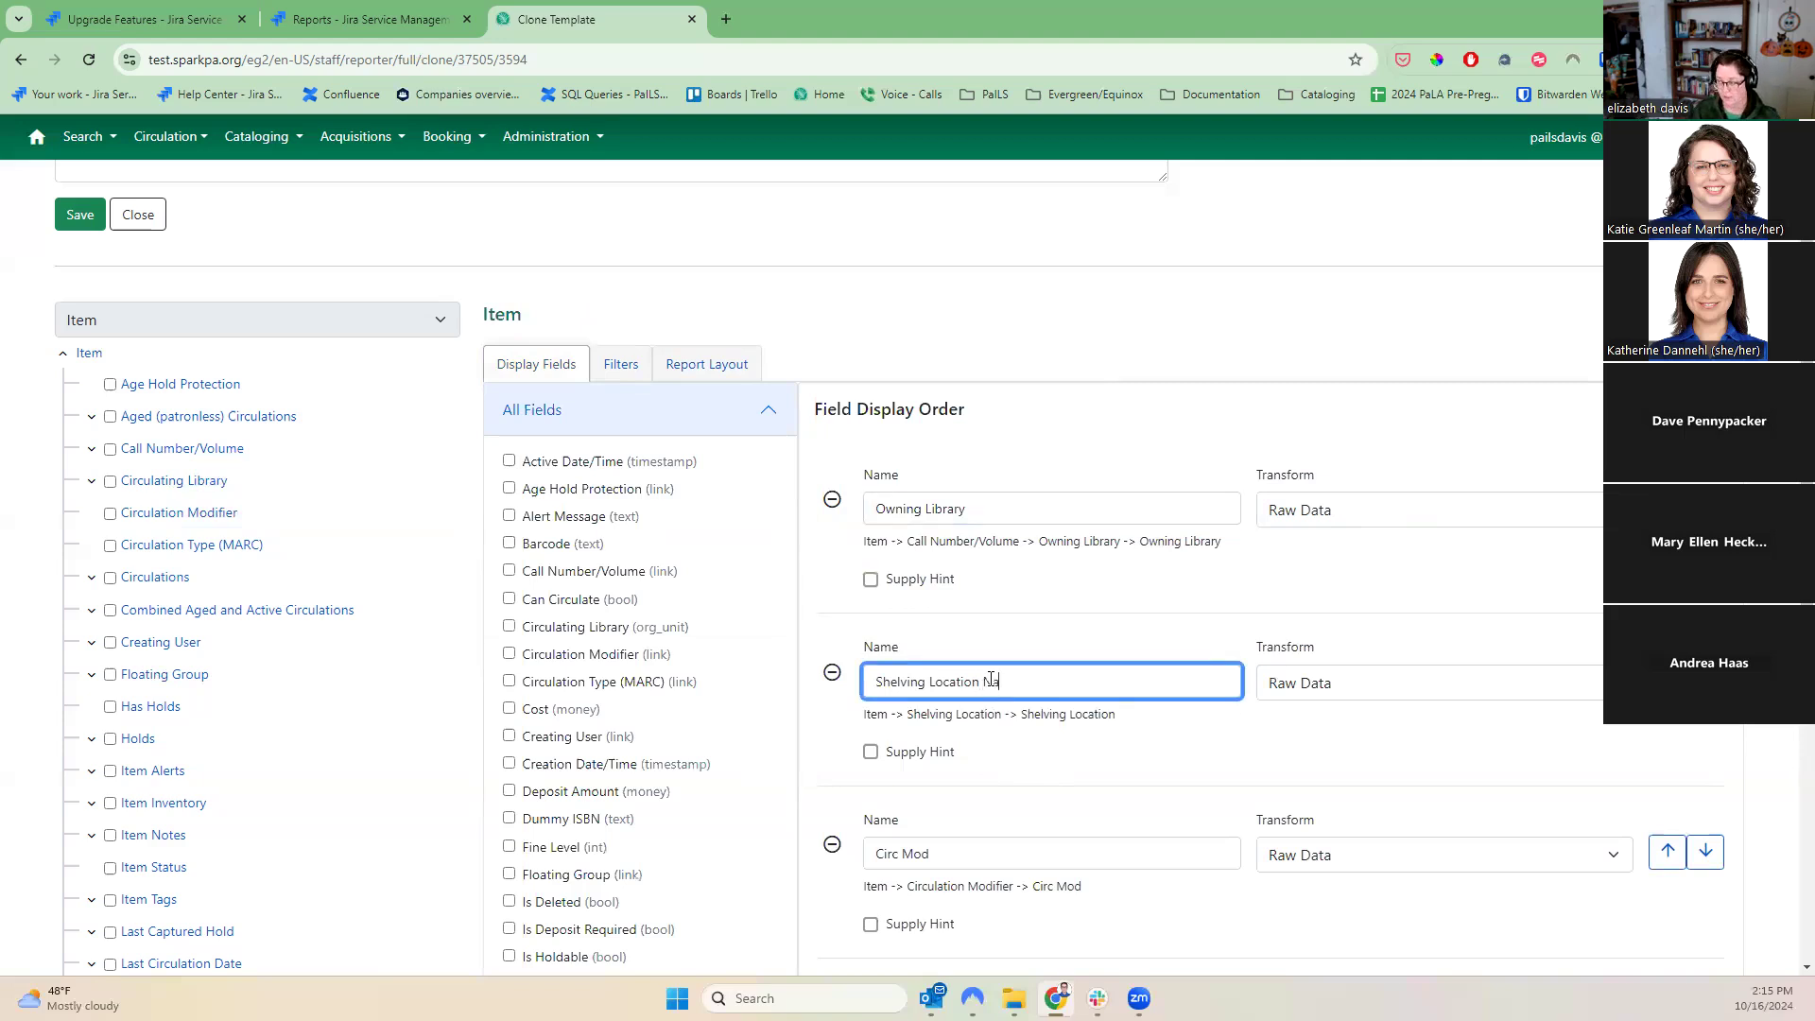
- View Owning Library's transform options, and switch its Supply Hint option on and off again
left_click(1275, 518)
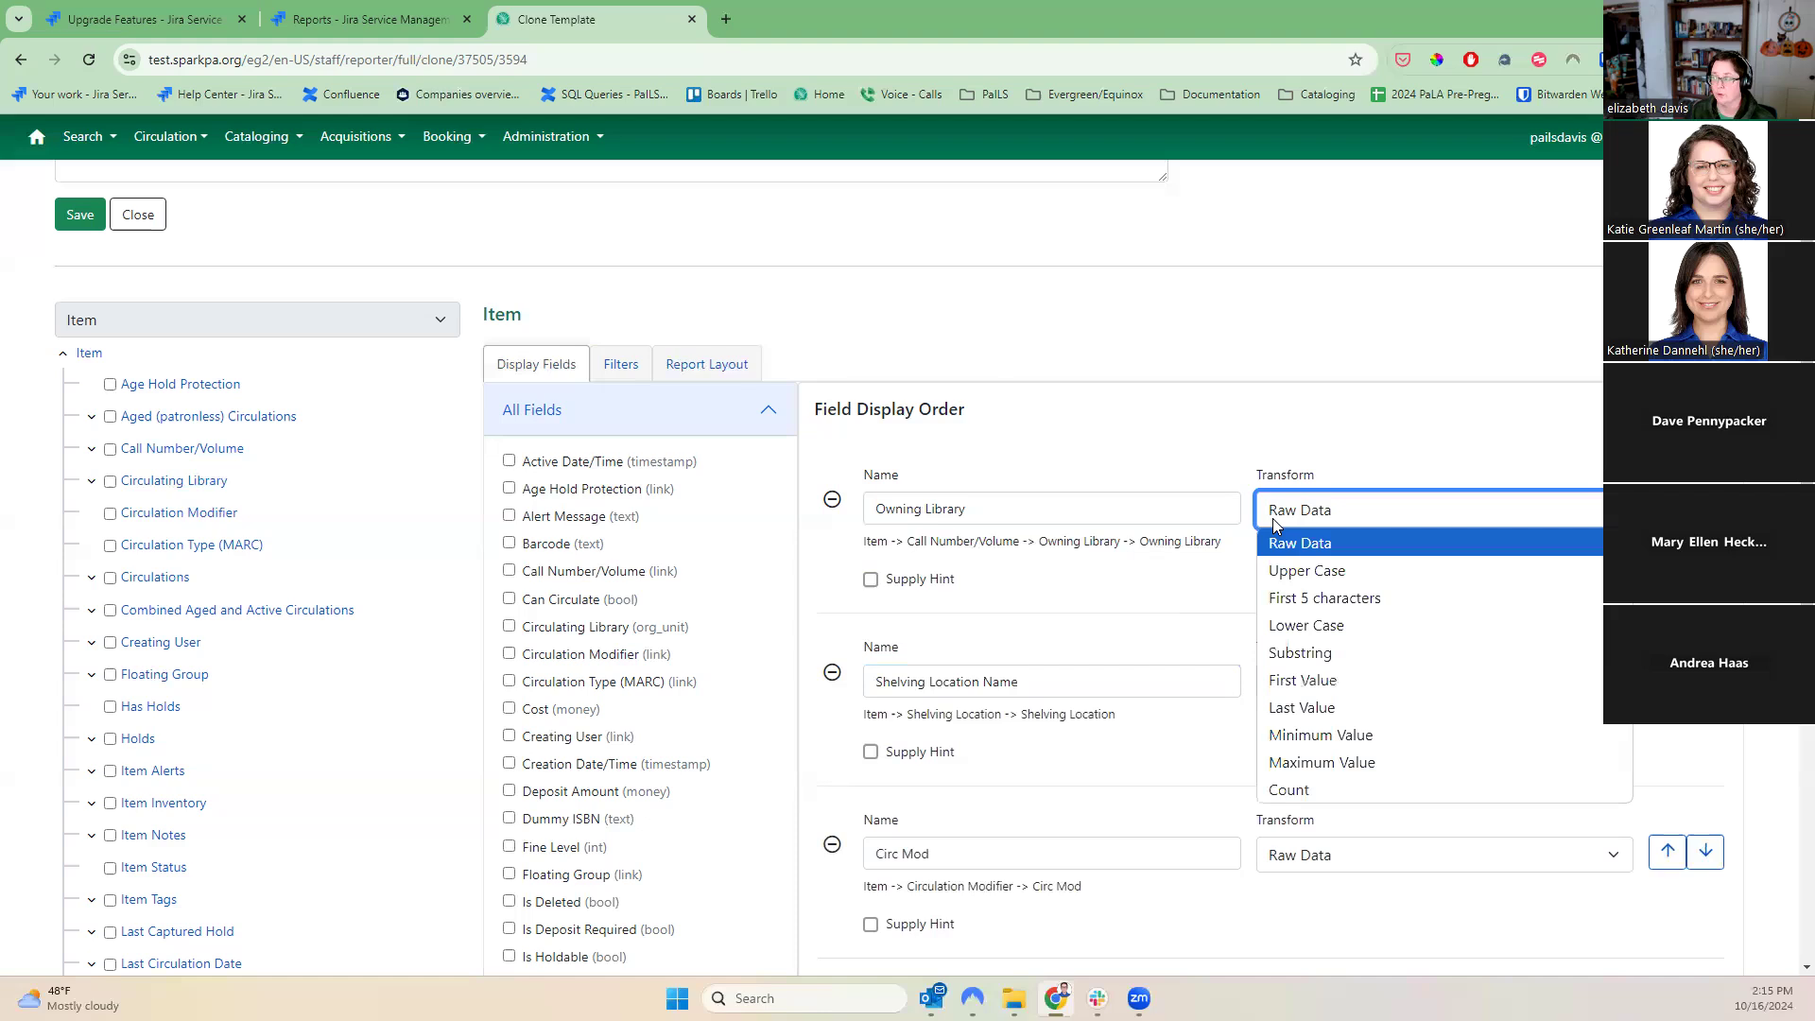
left_click(1186, 595)
left_click(943, 586)
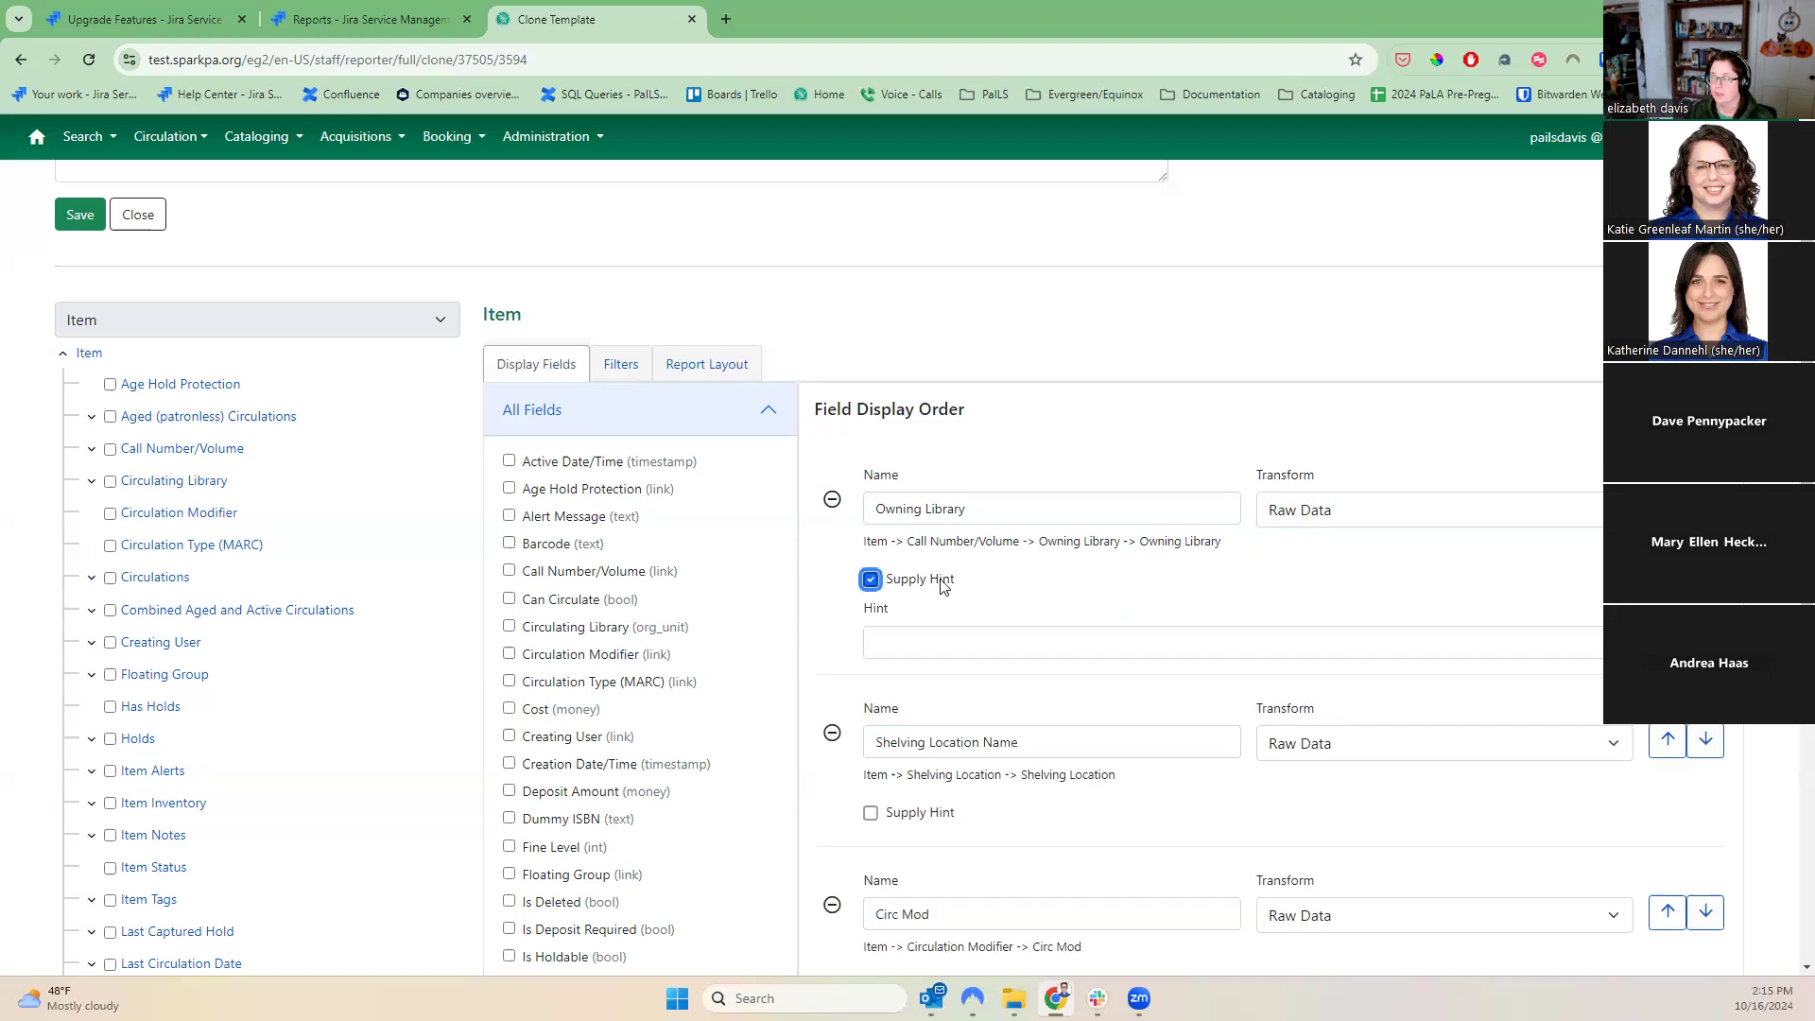
left_click(935, 638)
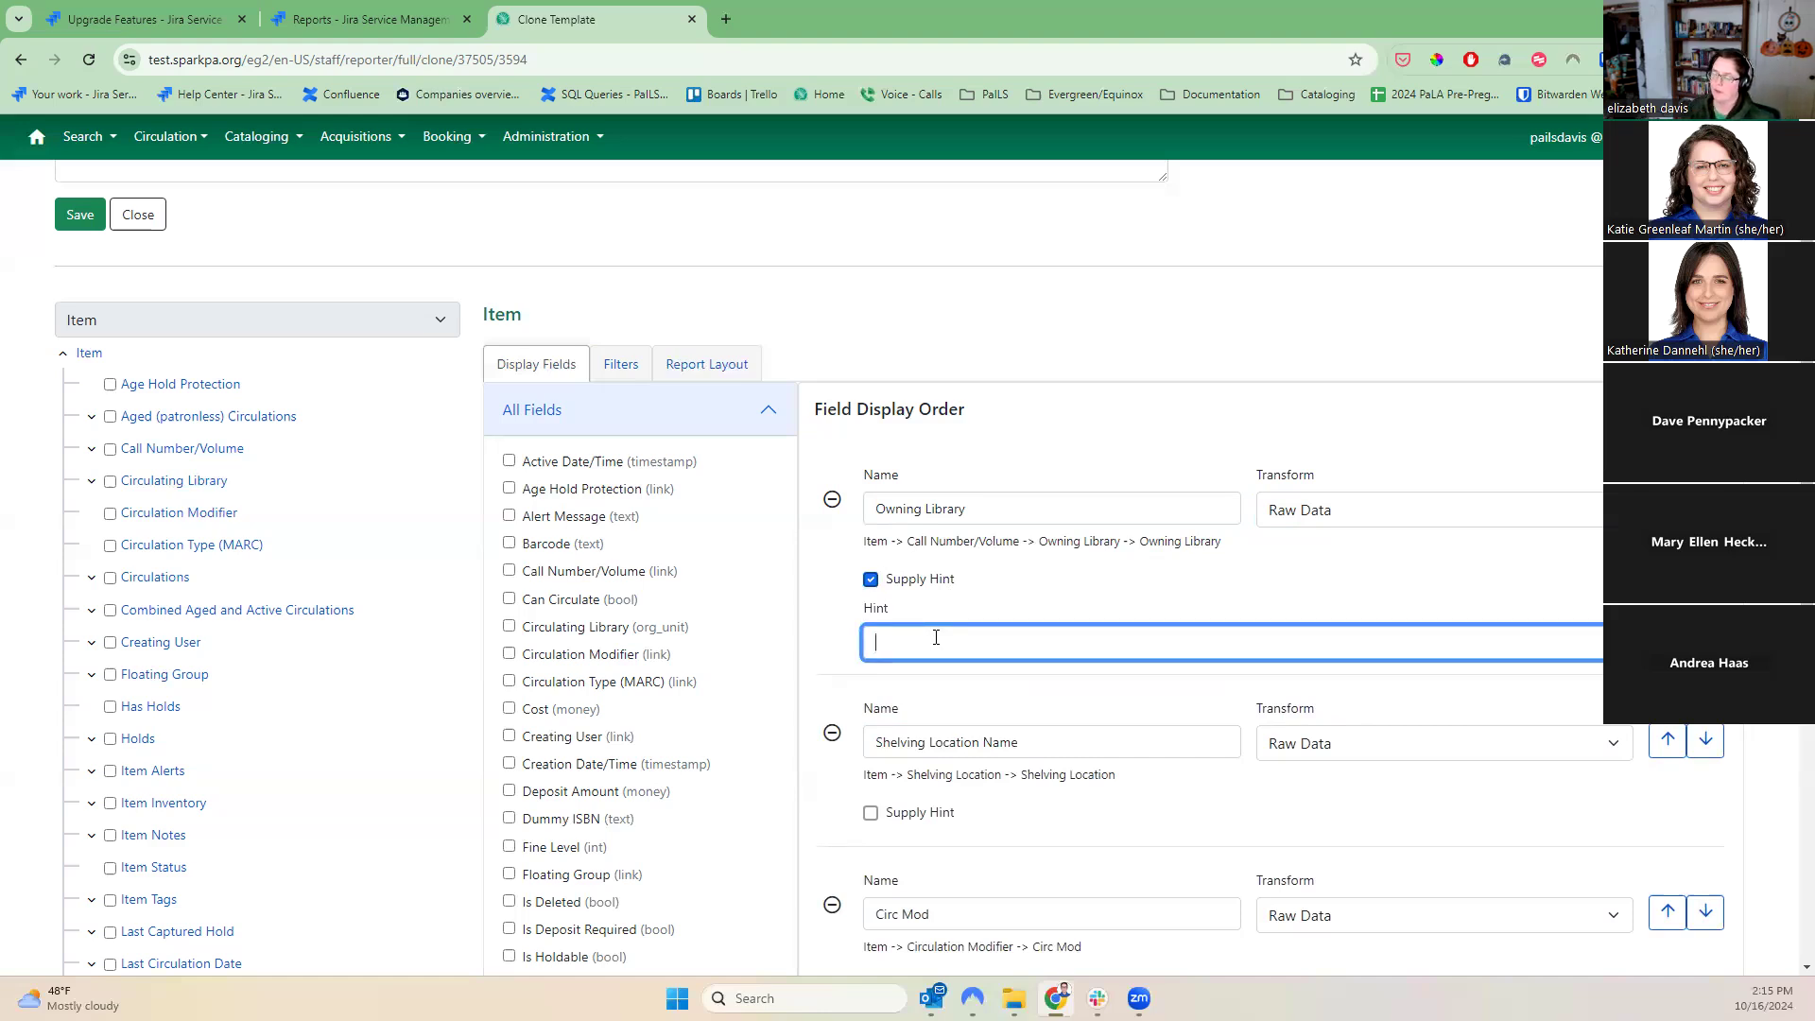
left_click(871, 579)
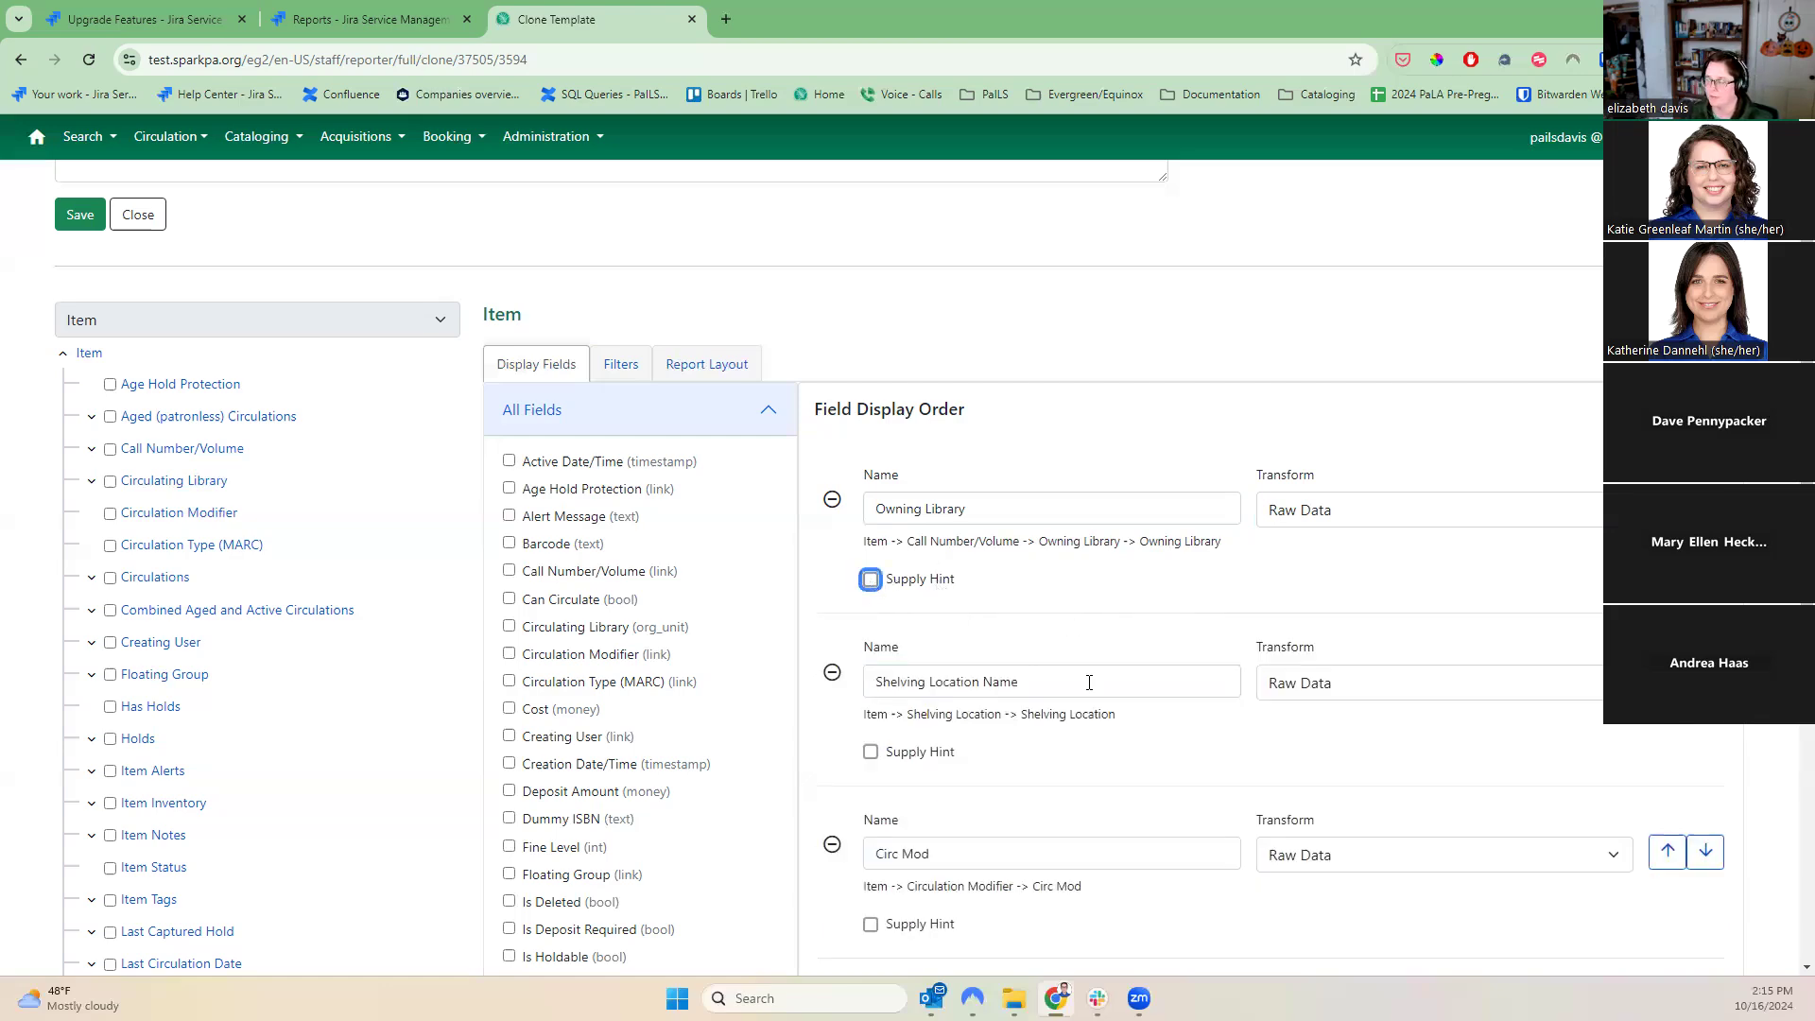
- Examine the fields available under Age Hold Protection and Item, and show the template's filter fields and values
scroll(850, 624, "up", 3)
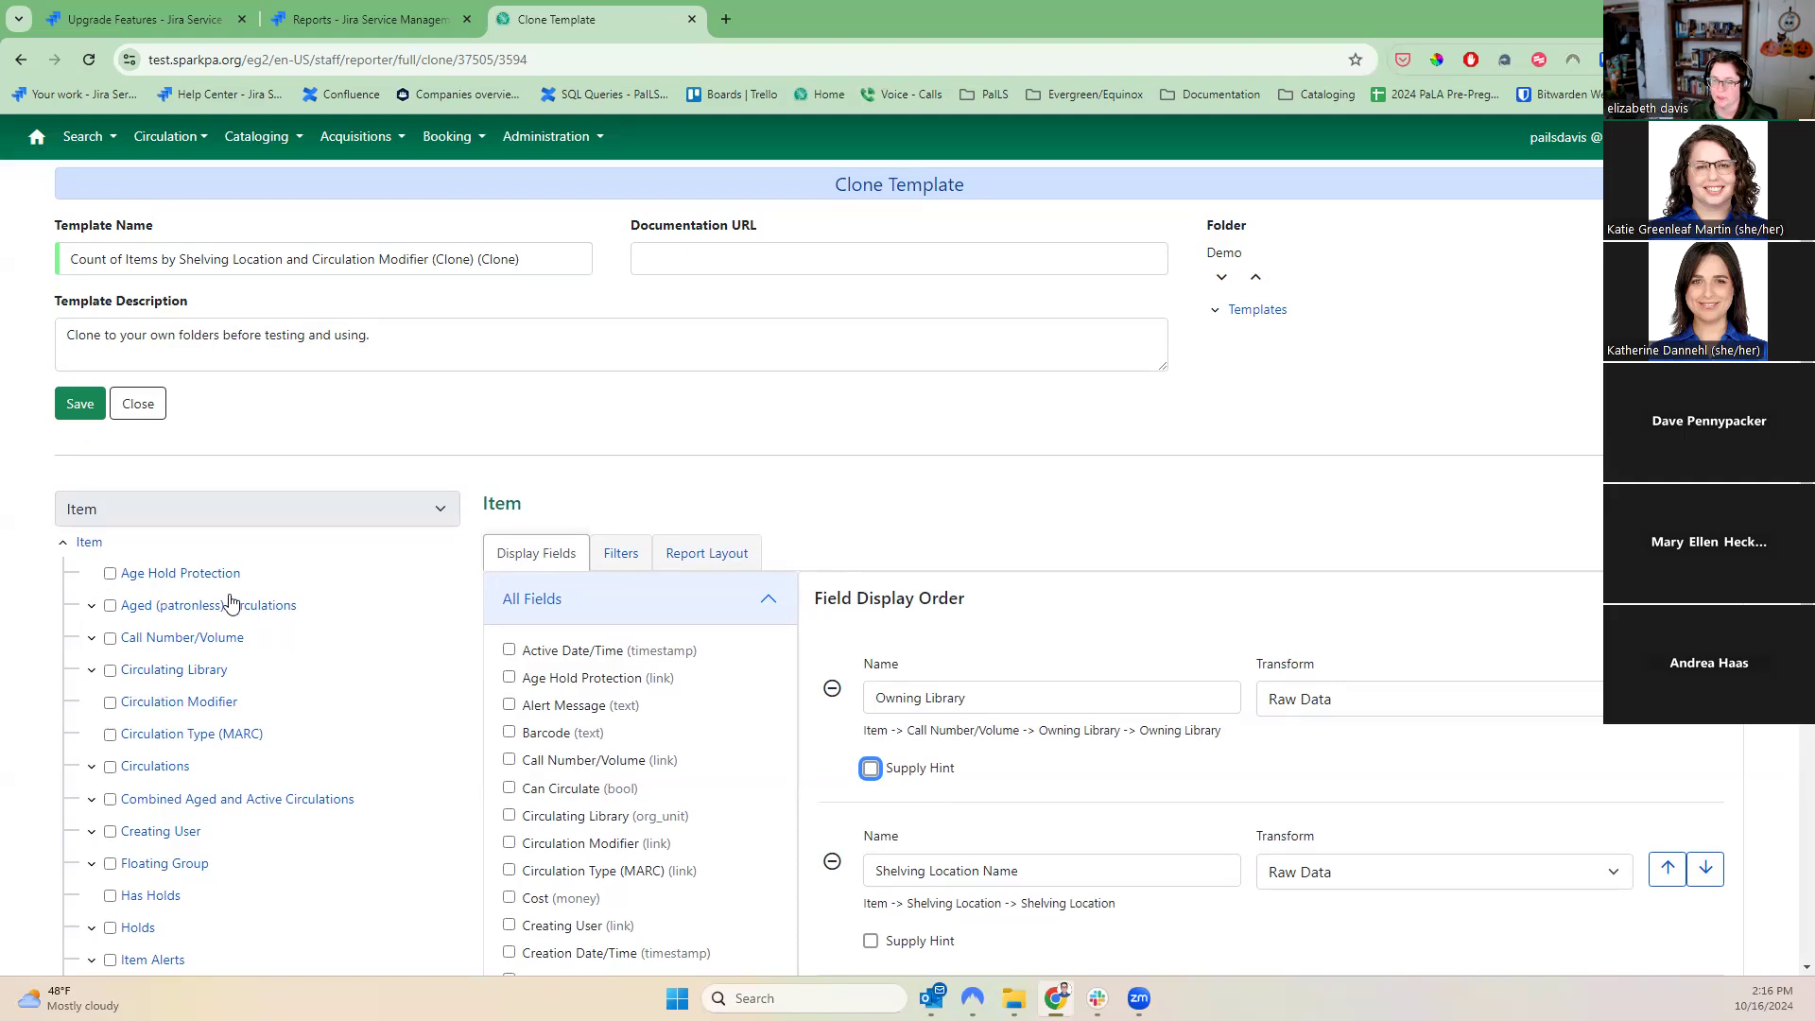
left_click(183, 574)
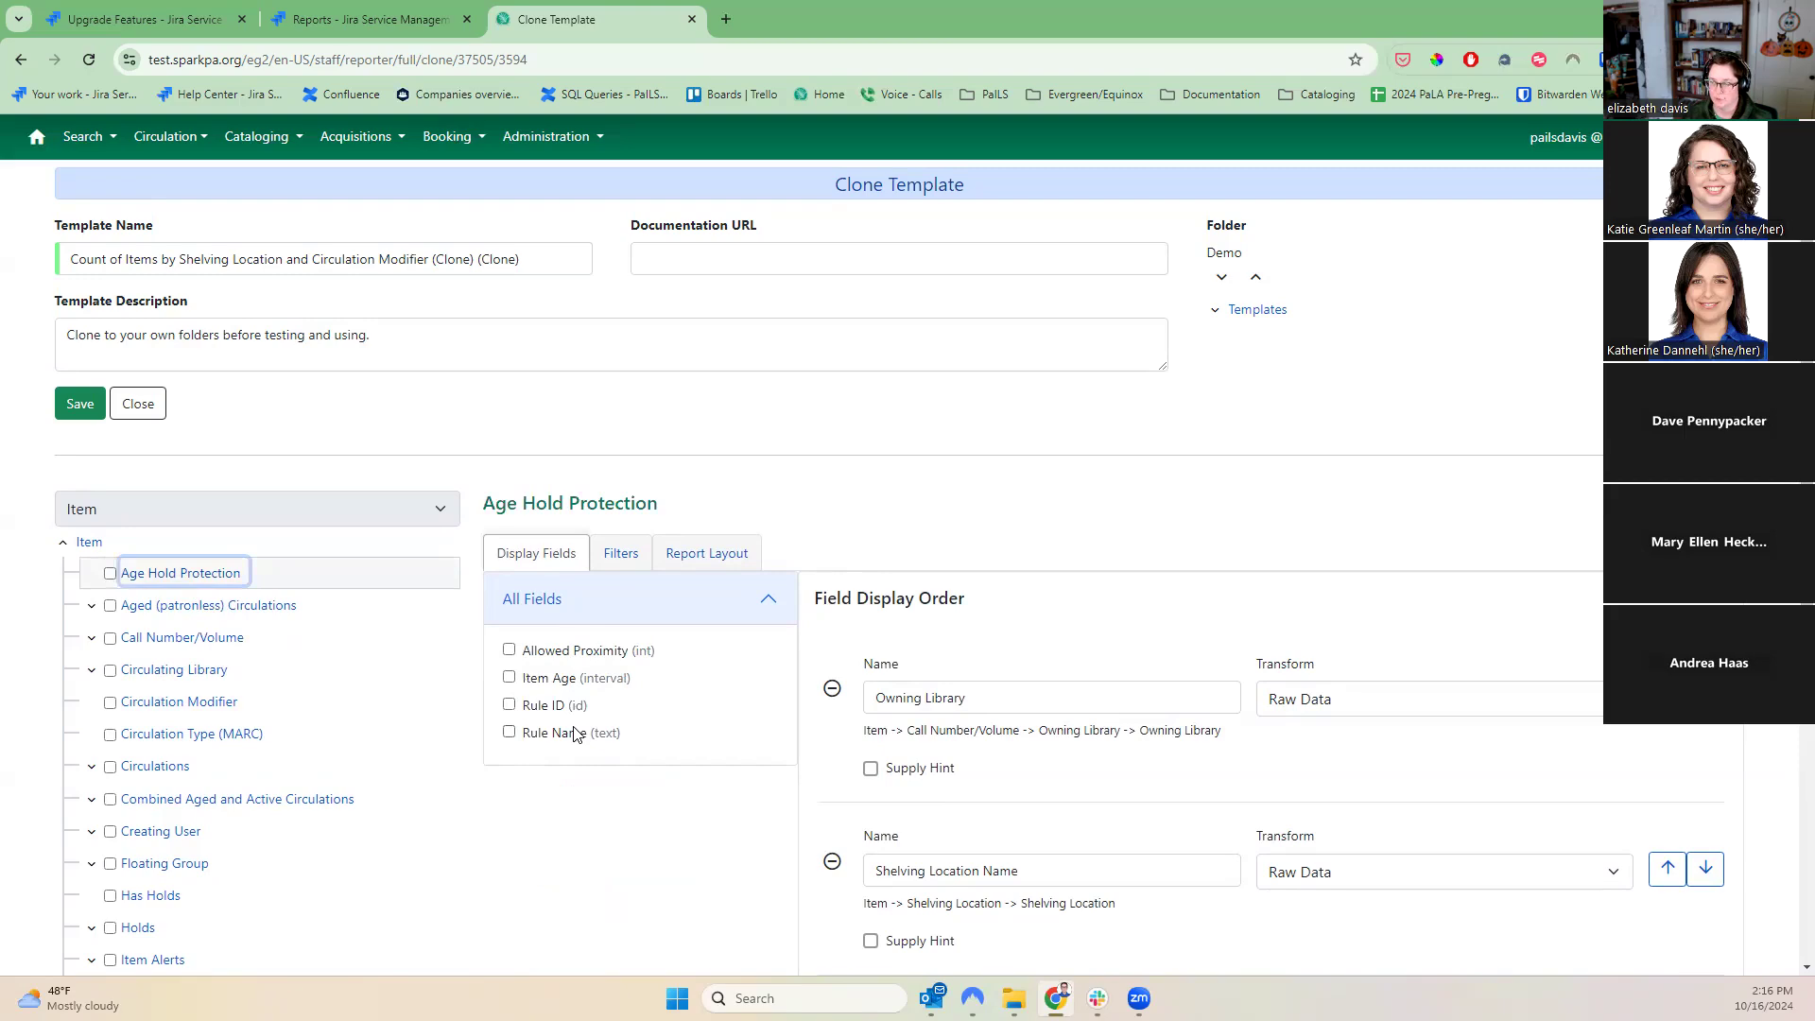
left_click(87, 543)
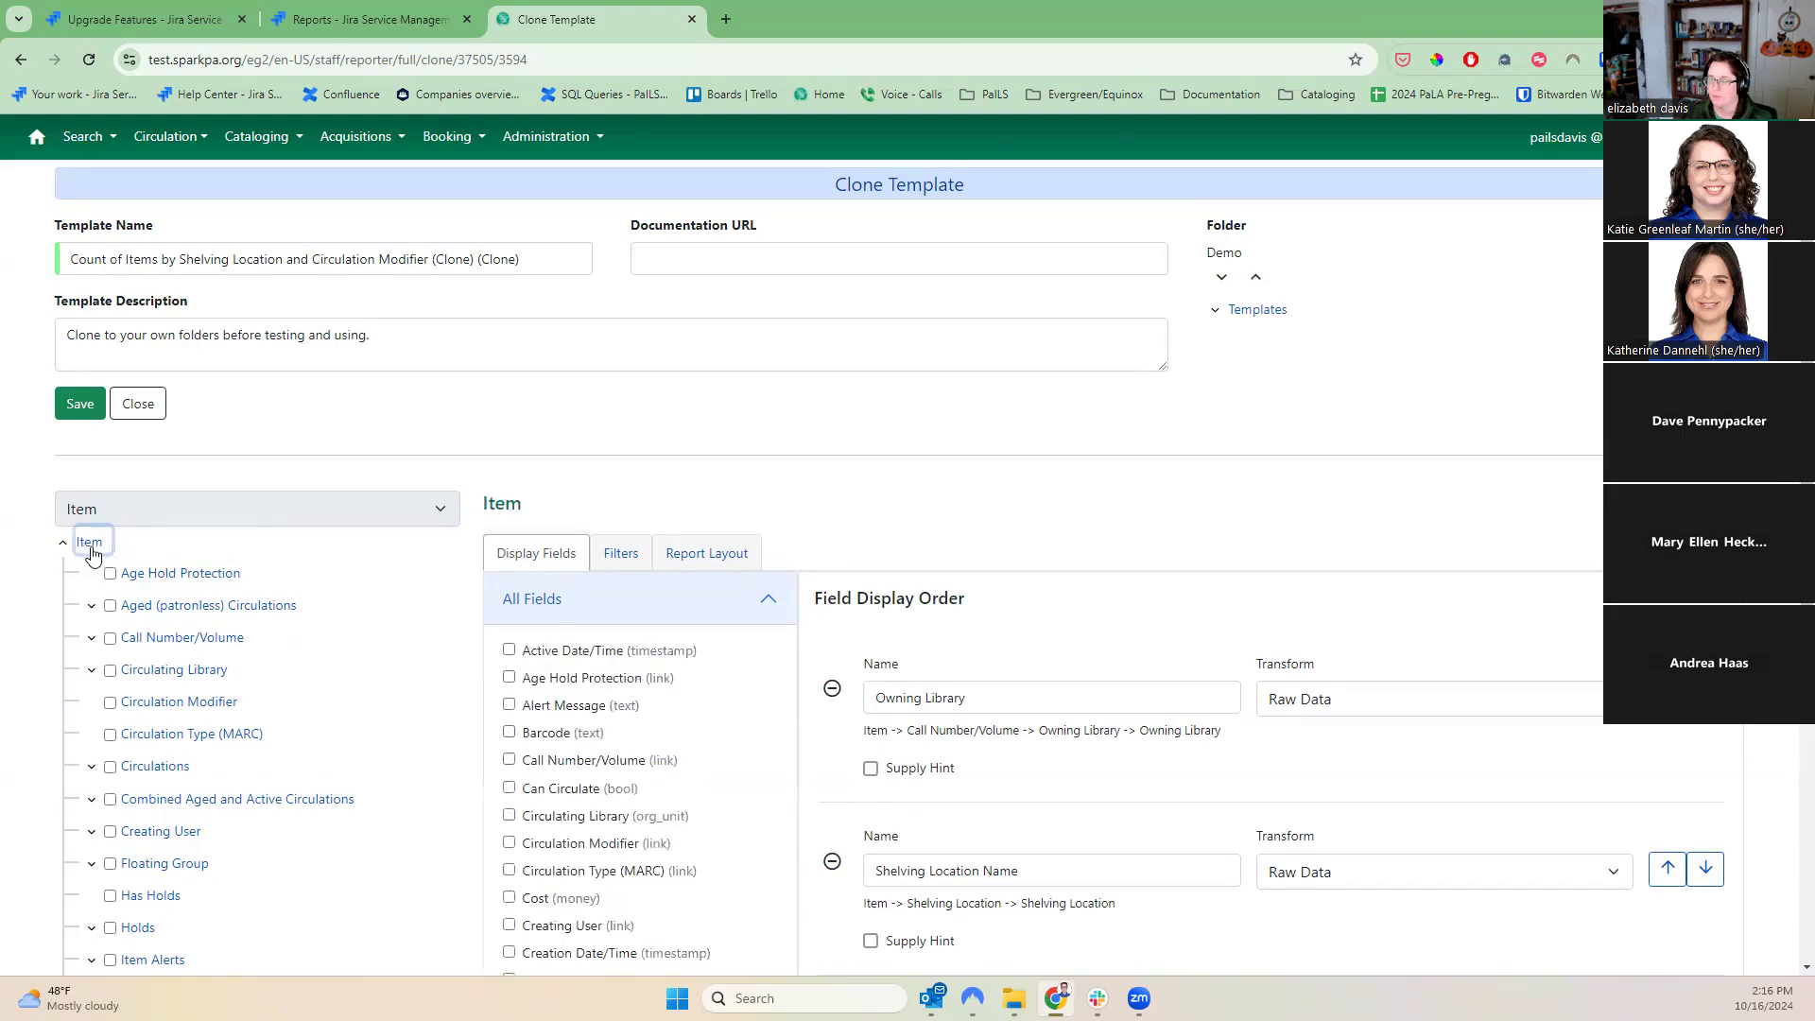
scroll(661, 812, "down", 5)
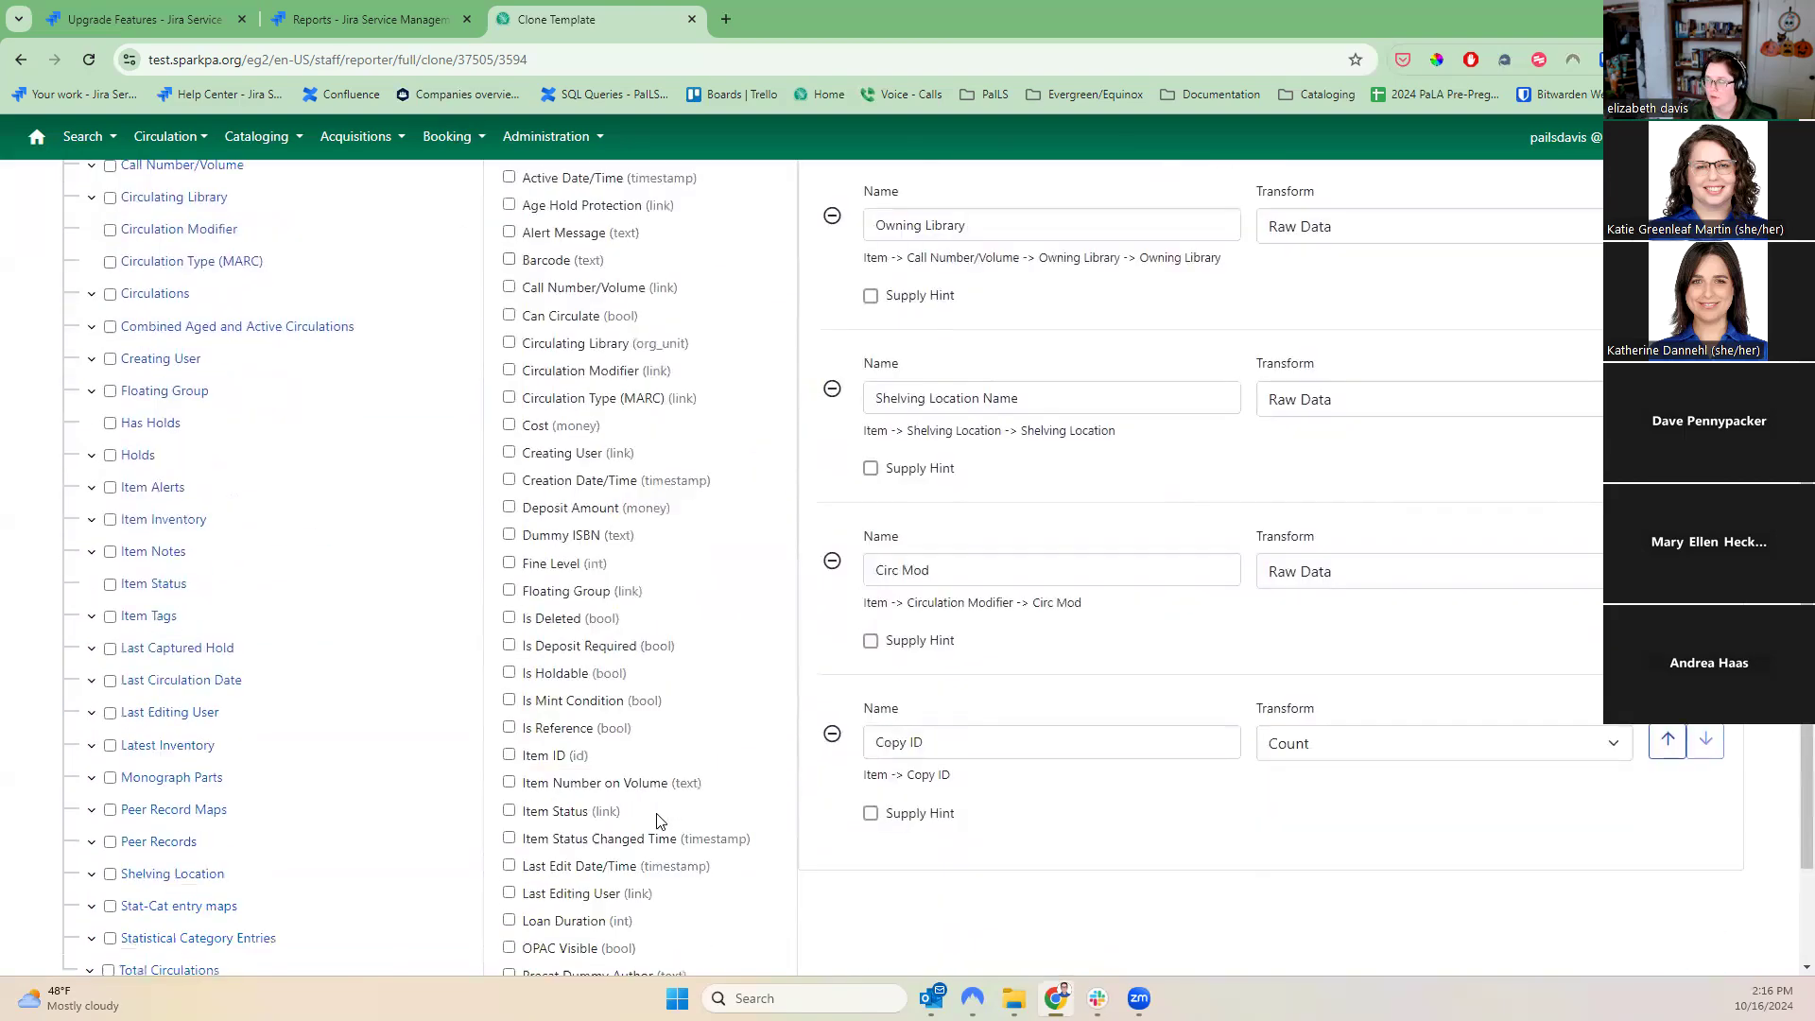
scroll(661, 821, "down", 2)
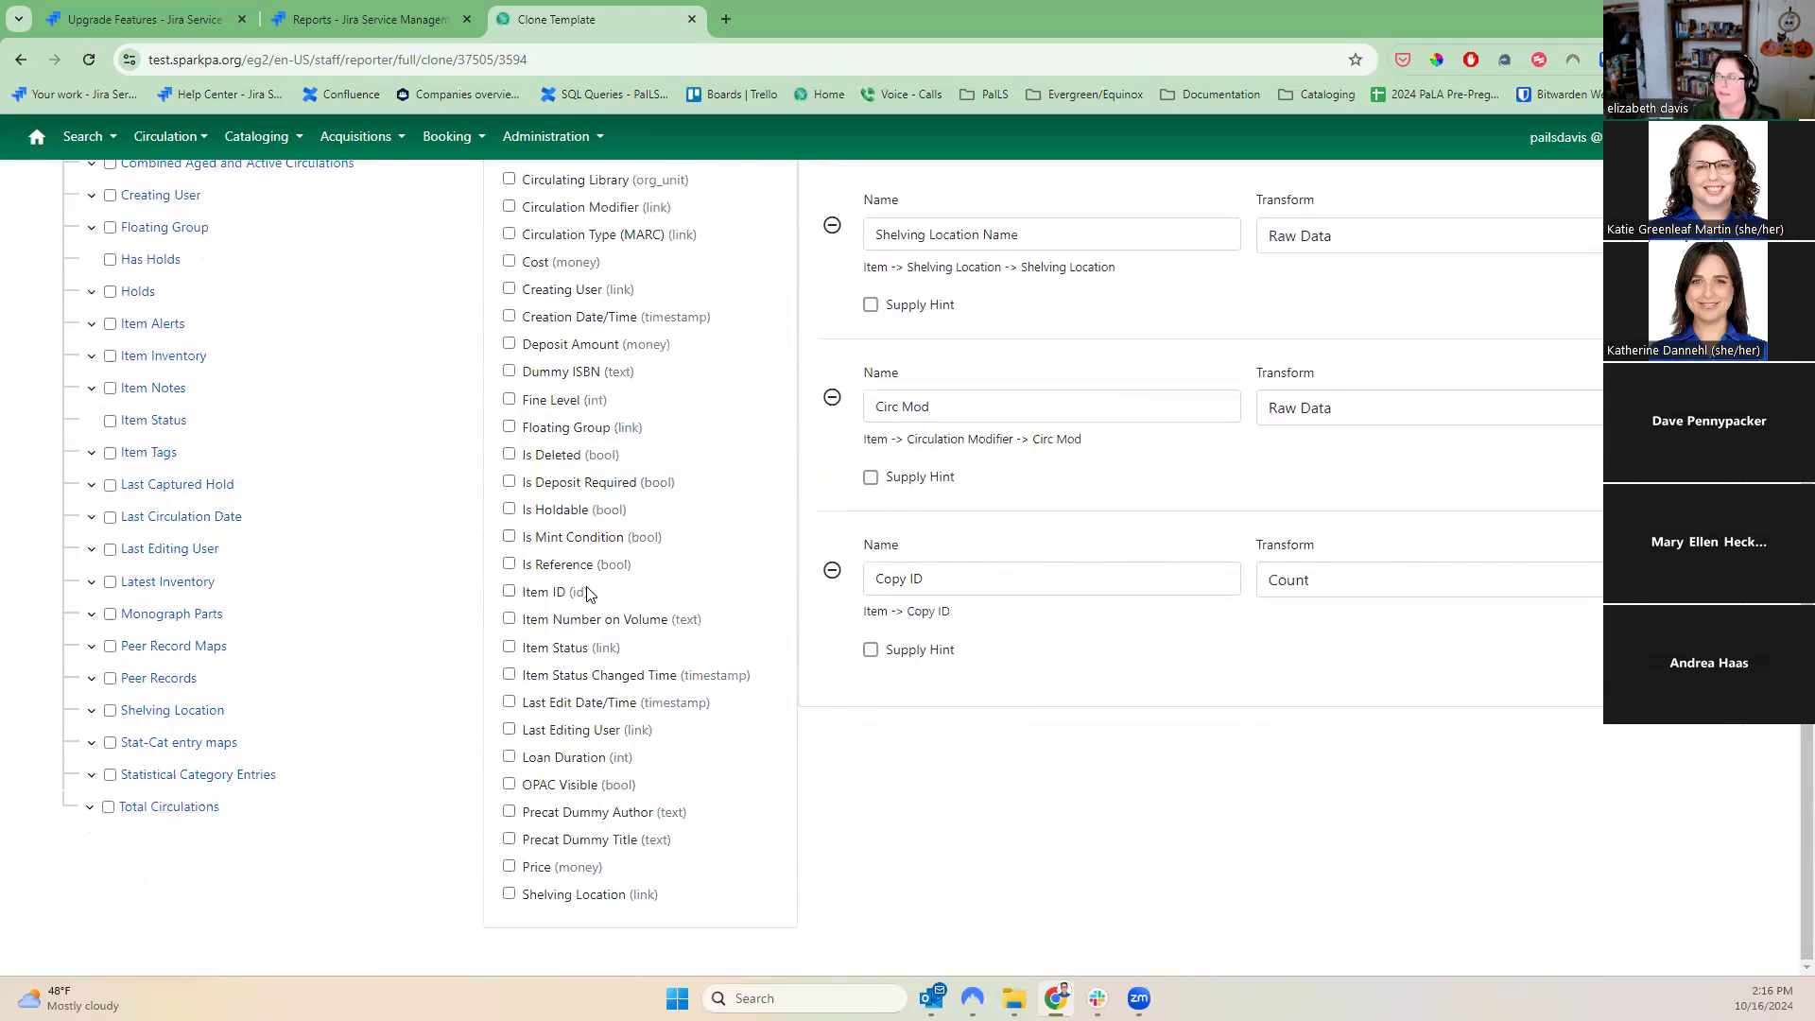
scroll(641, 574, "up", 4)
scroll(642, 576, "up", 1)
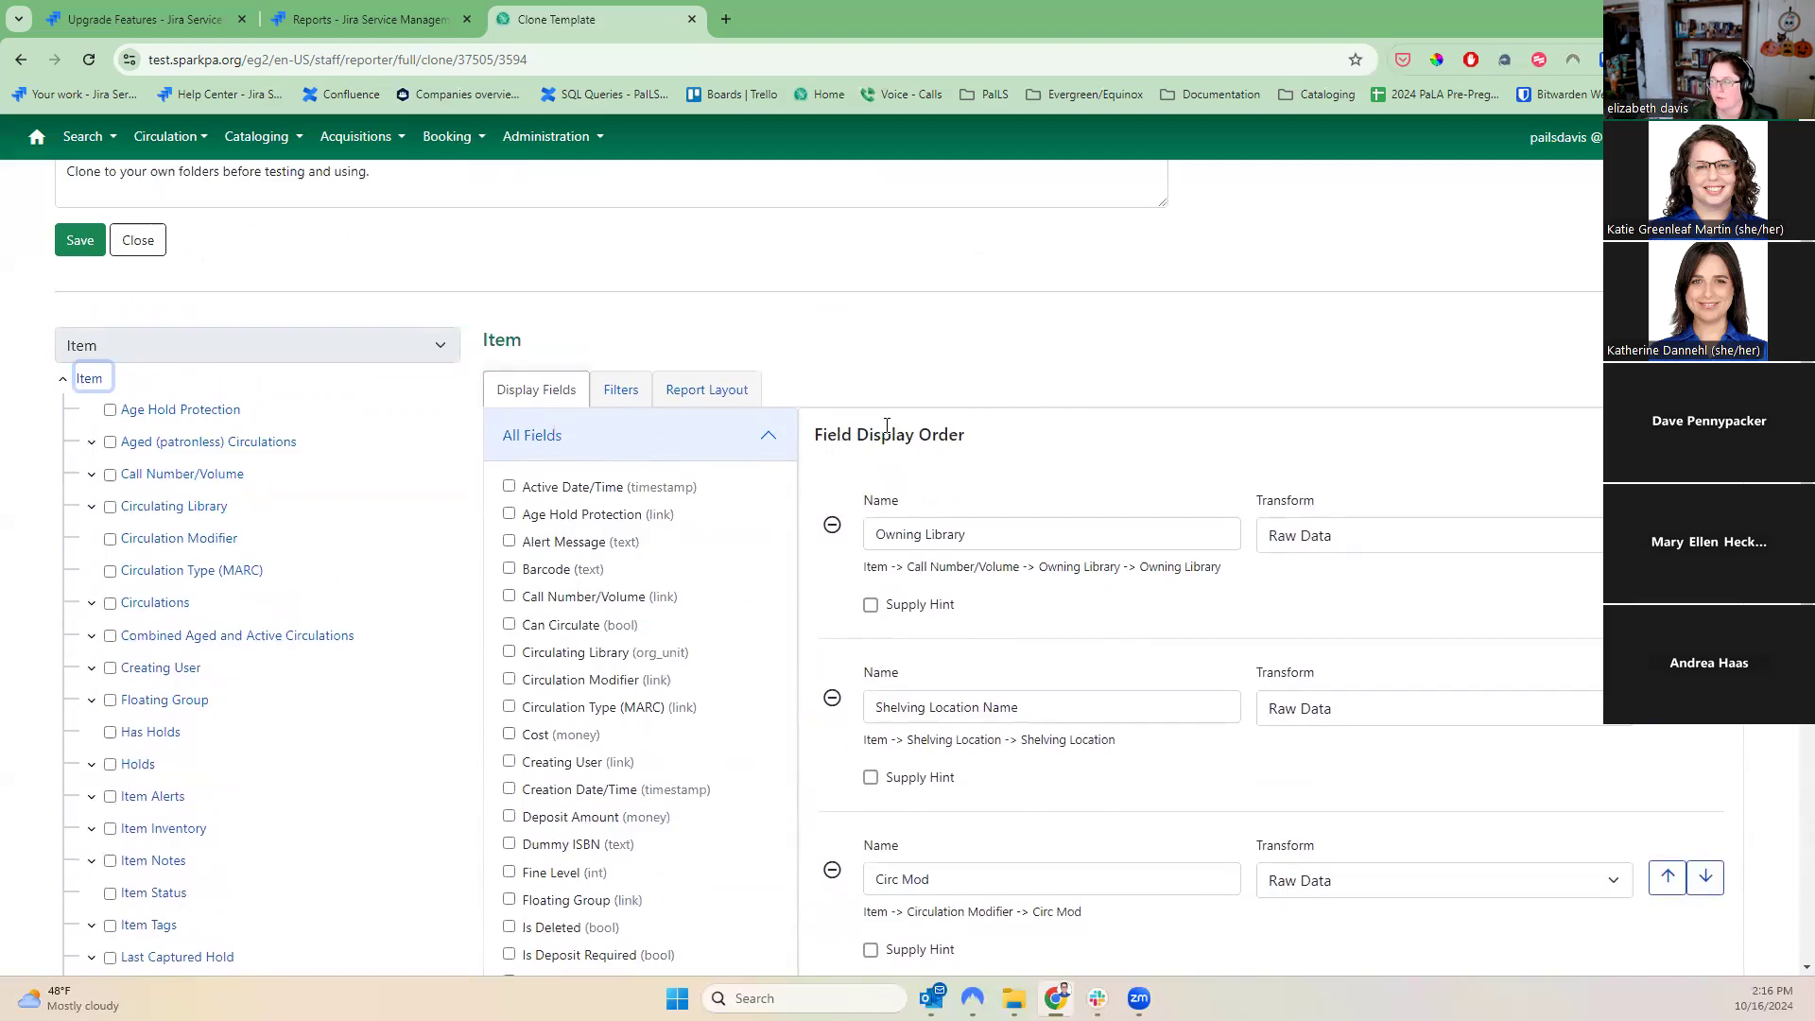
left_click(607, 394)
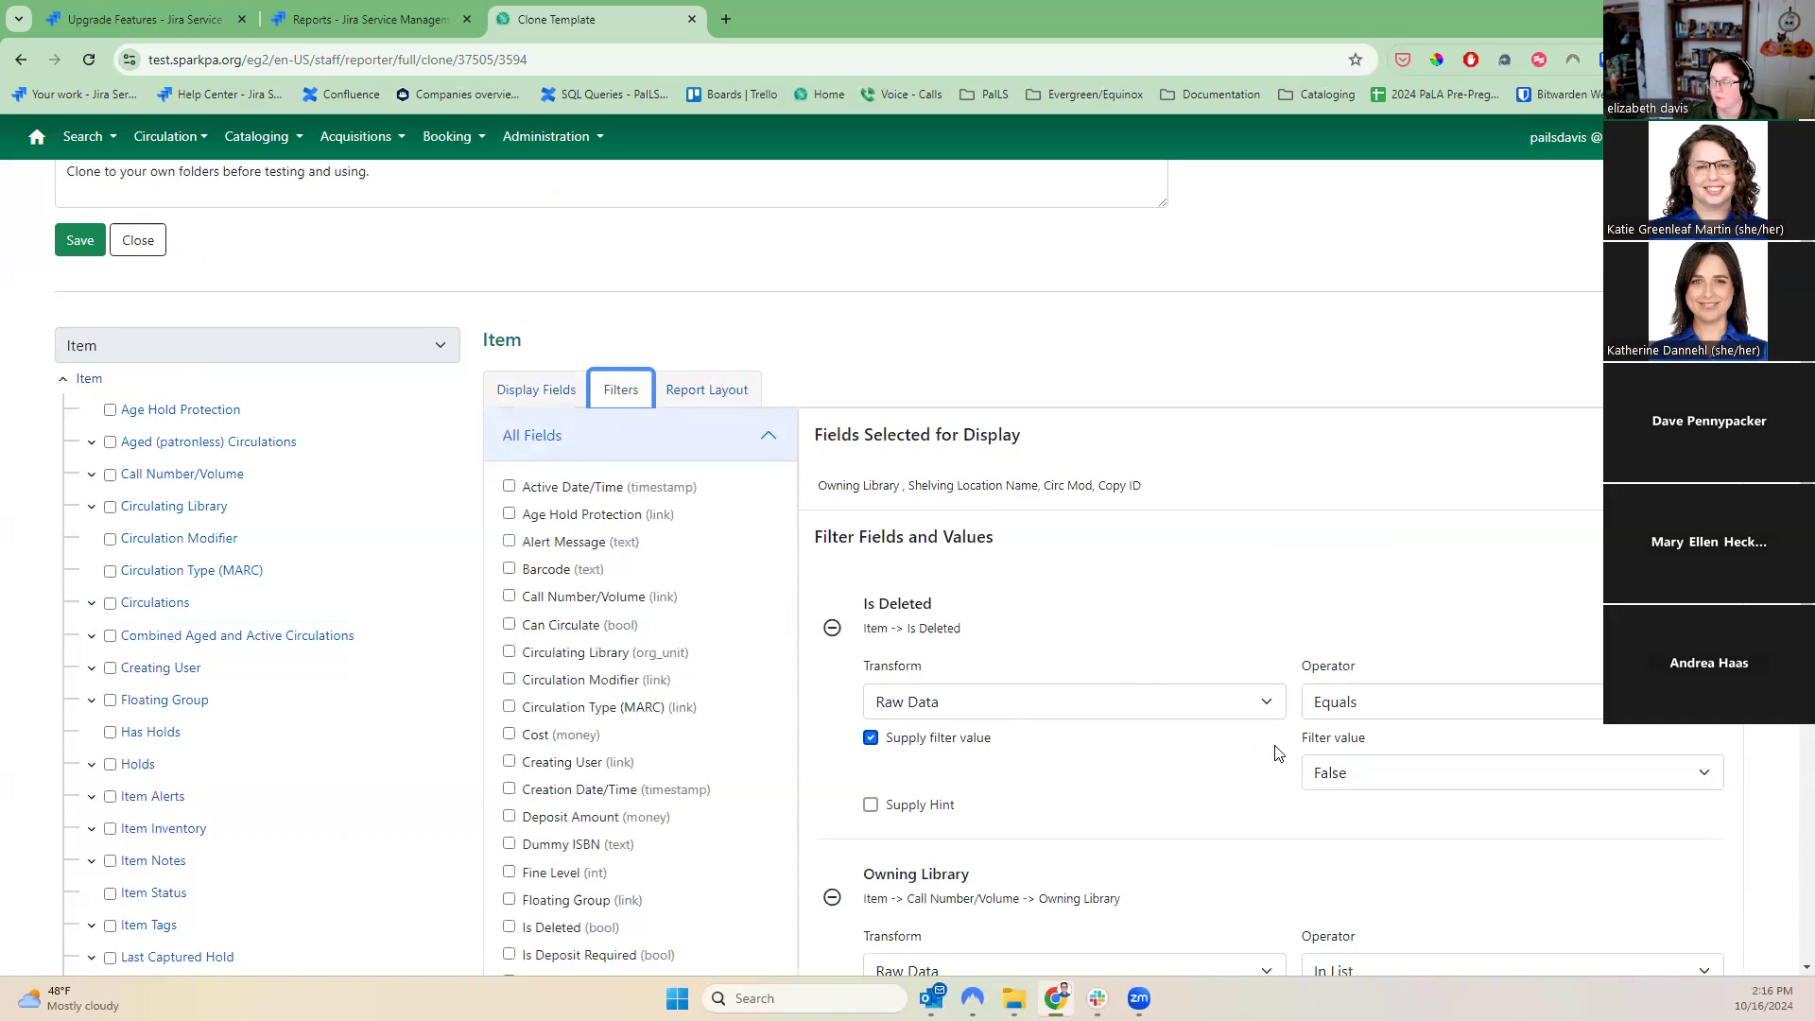
- View the Is Deleted filter's operator options, switch on its Supply Hint option, and look through the remaining filters
left_click(1310, 710)
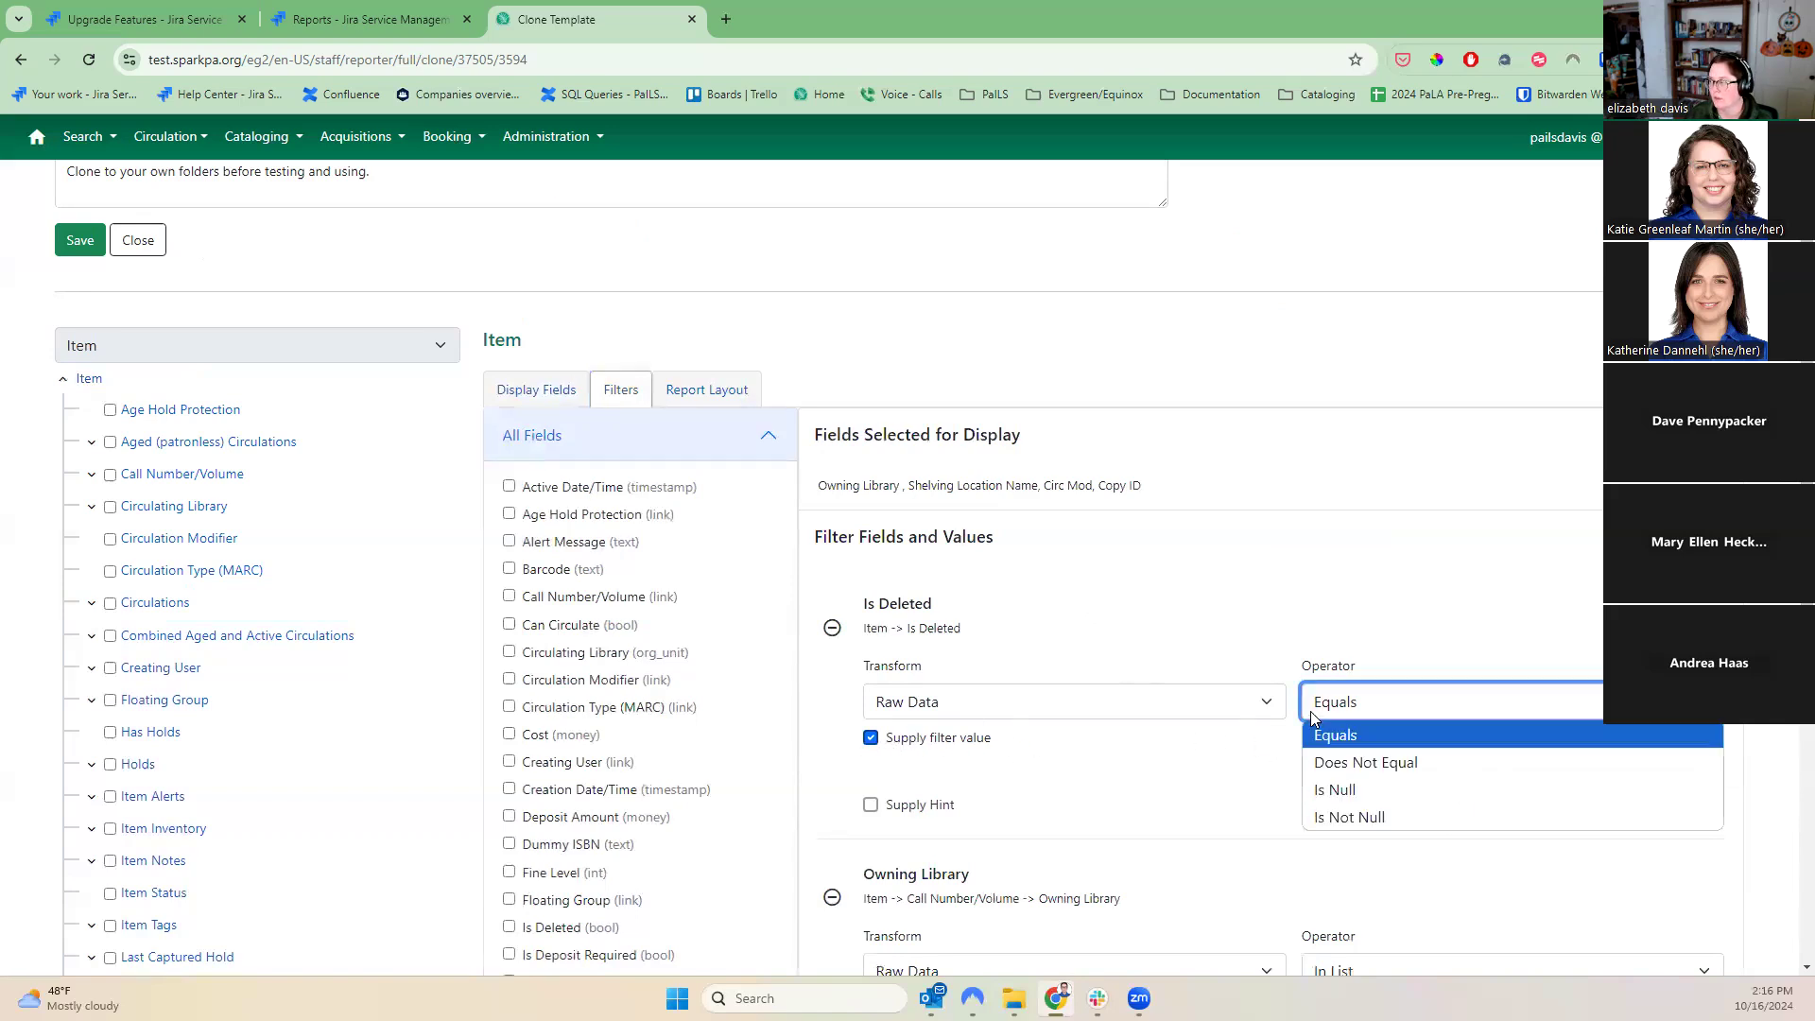
left_click(1244, 782)
scroll(1200, 766, "down", 2)
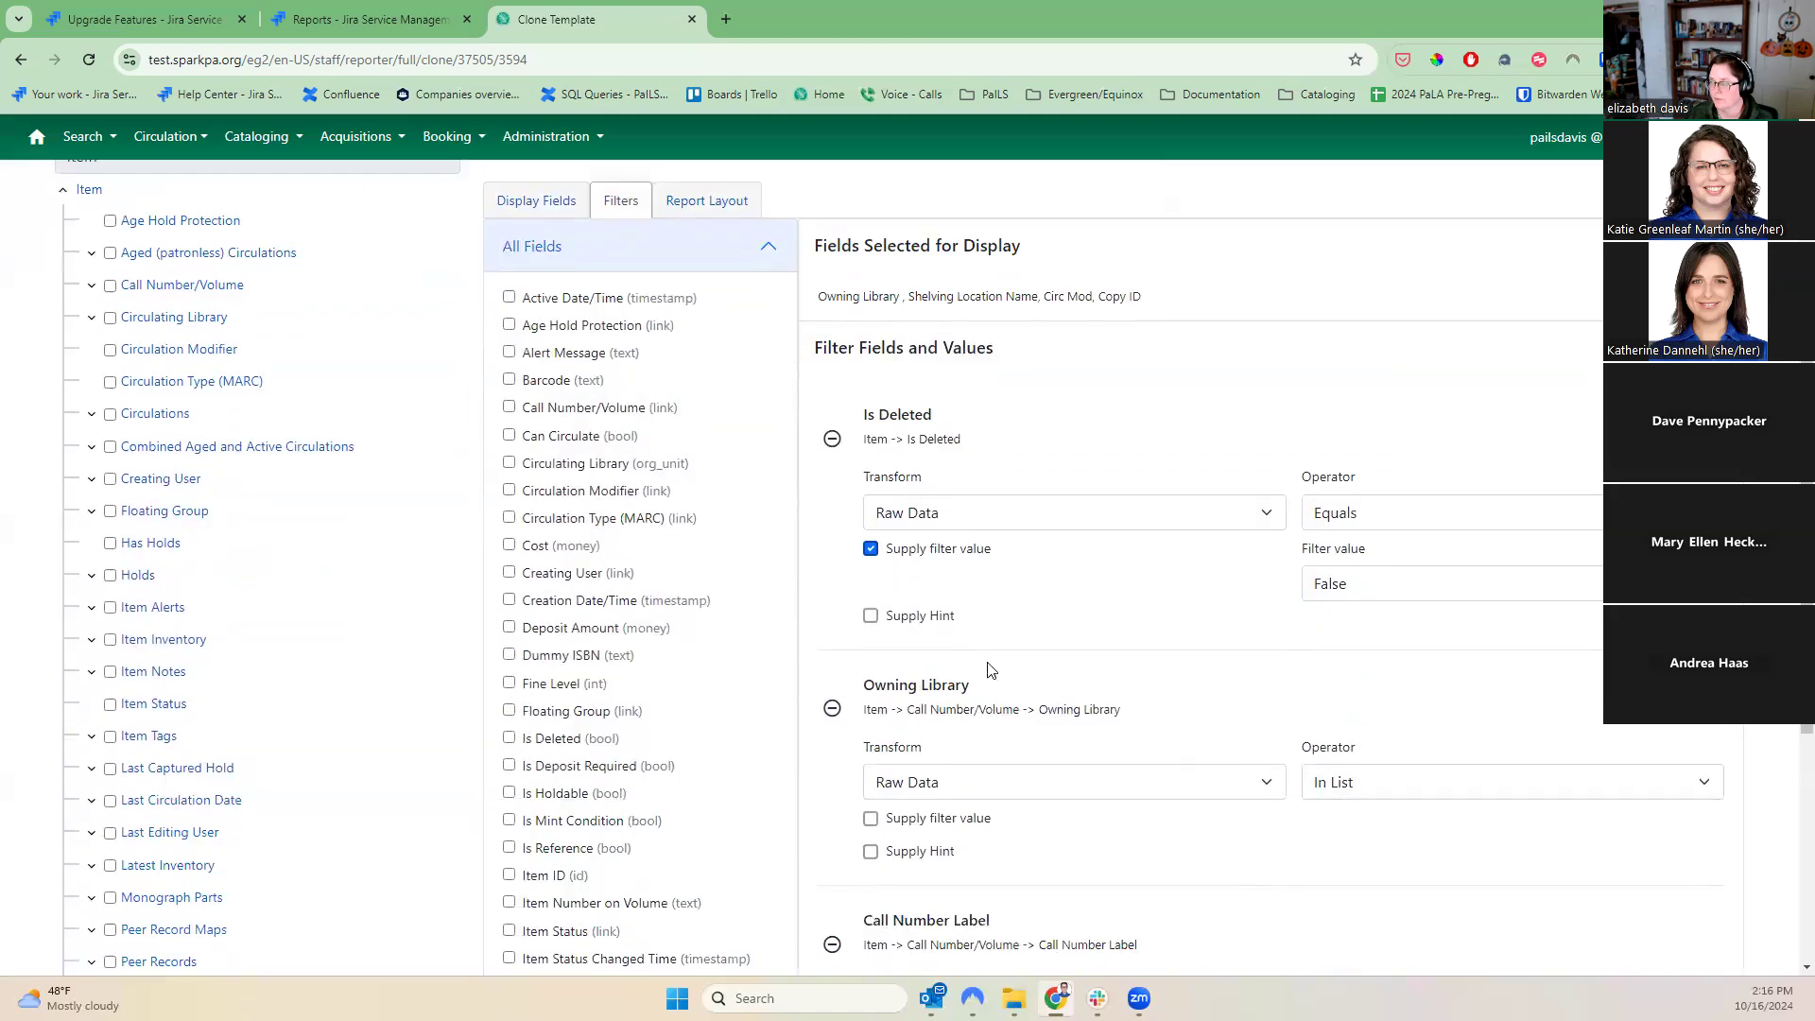
left_click(909, 619)
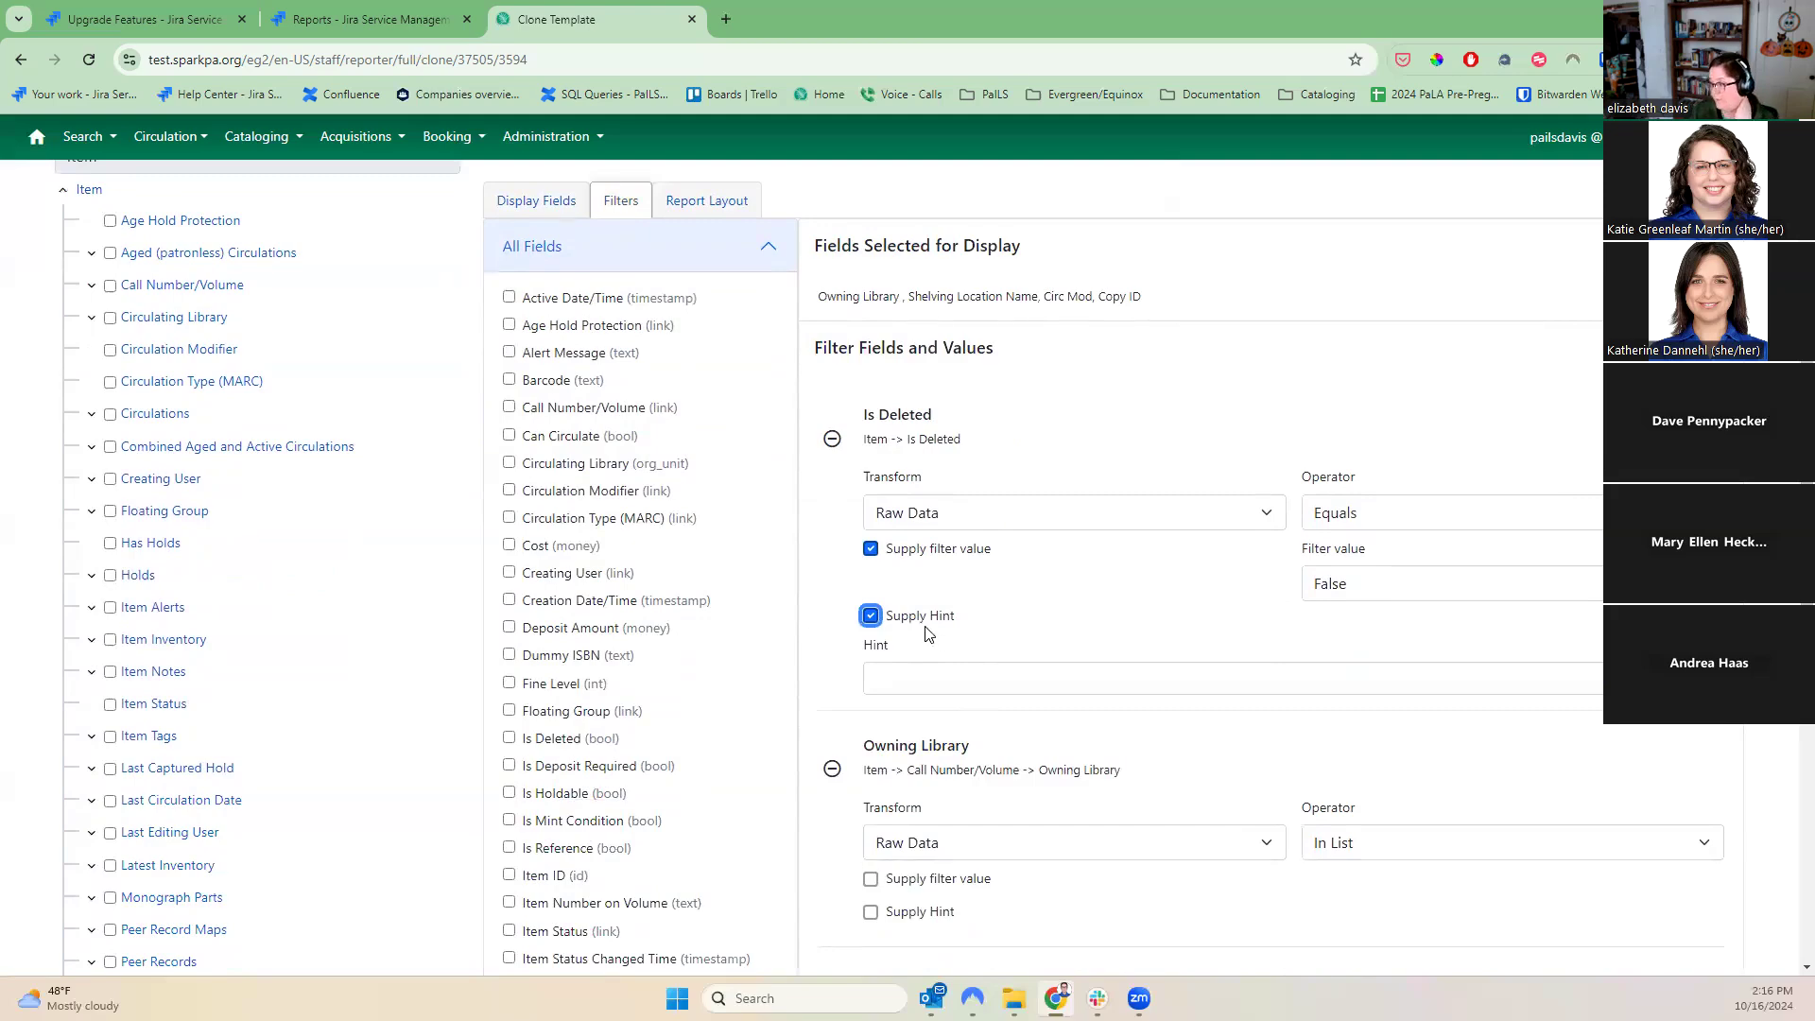
scroll(977, 664, "down", 5)
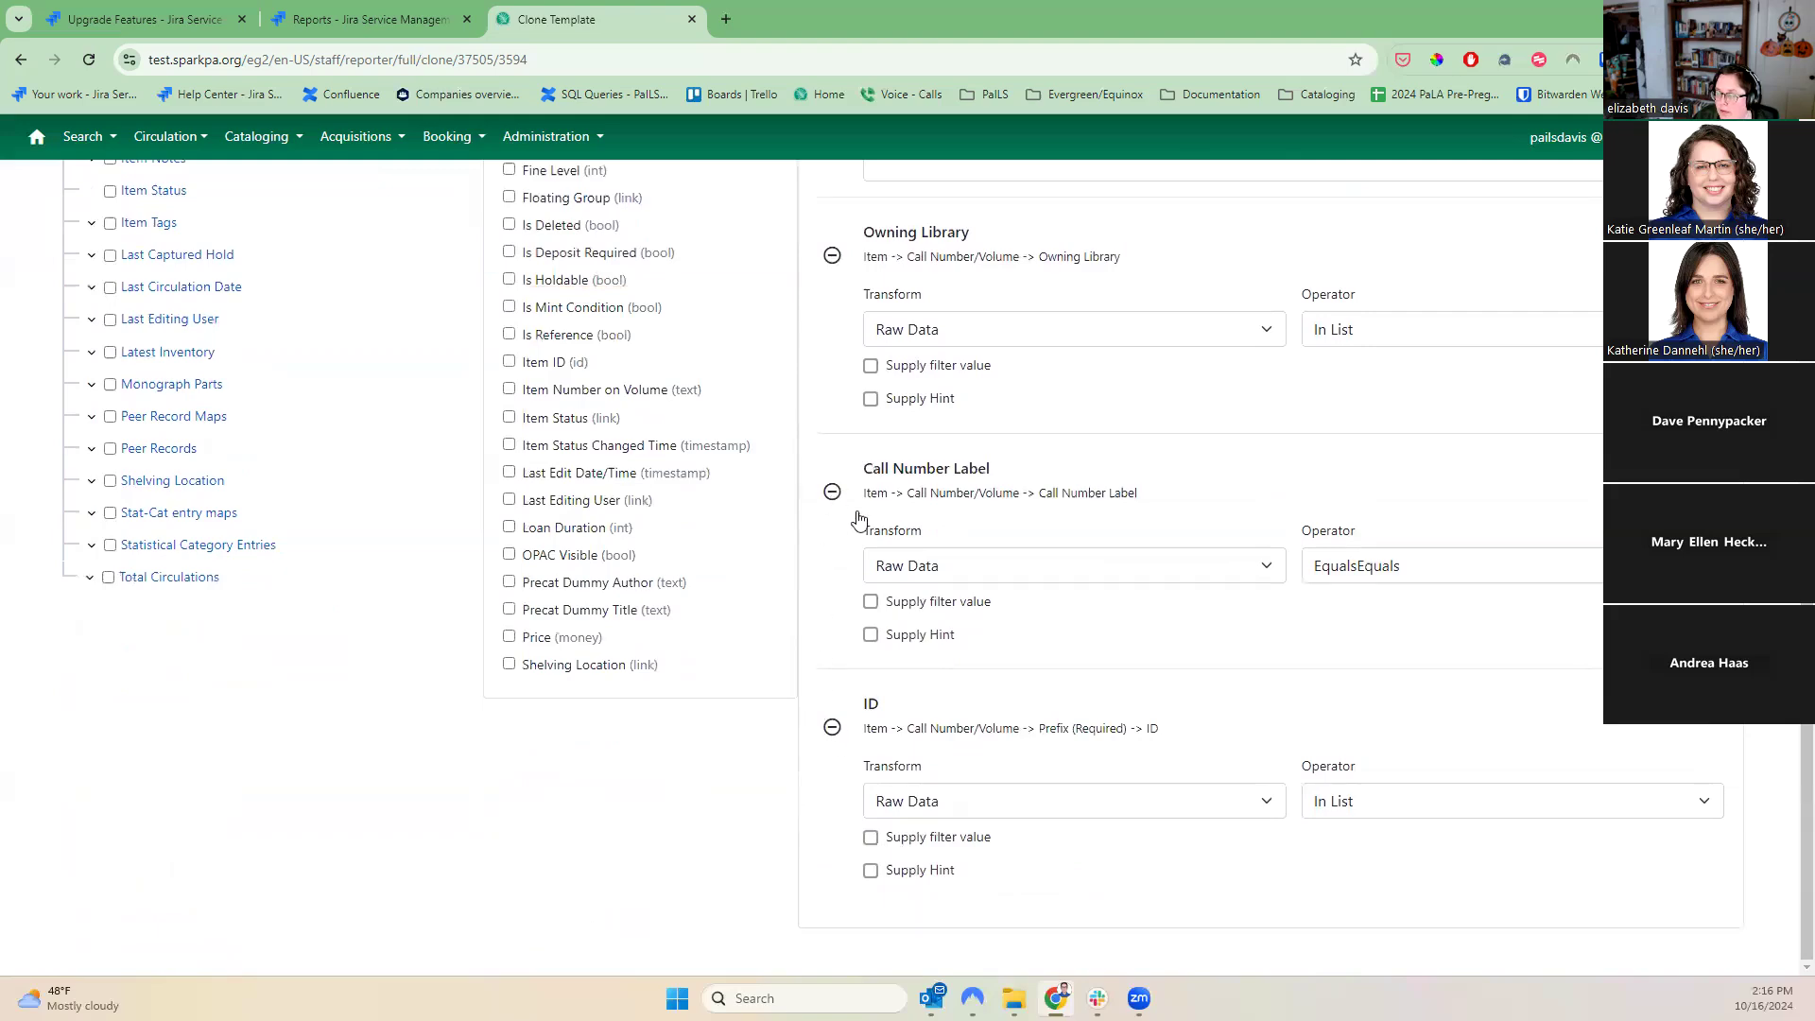
scroll(917, 709, "up", 4)
scroll(915, 704, "up", 3)
scroll(643, 435, "down", 3)
scroll(652, 442, "up", 4)
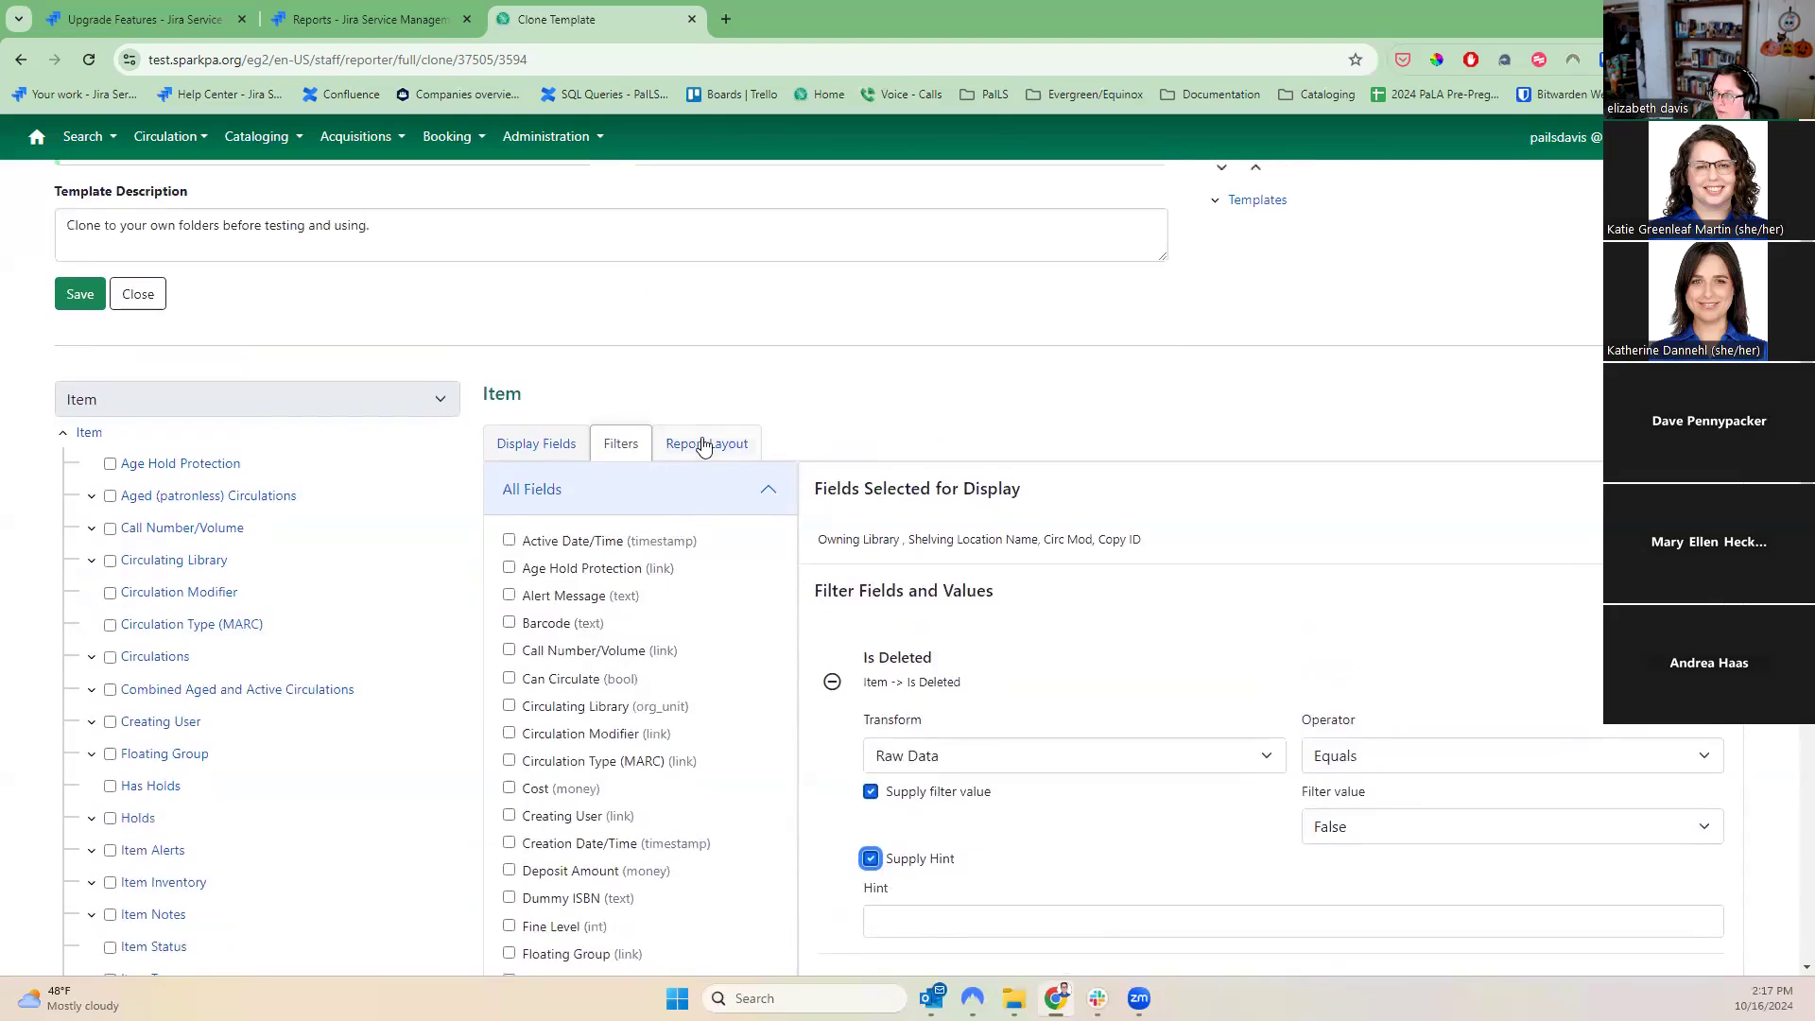
- Review the field display order and field sort order in the template's report layout
left_click(704, 445)
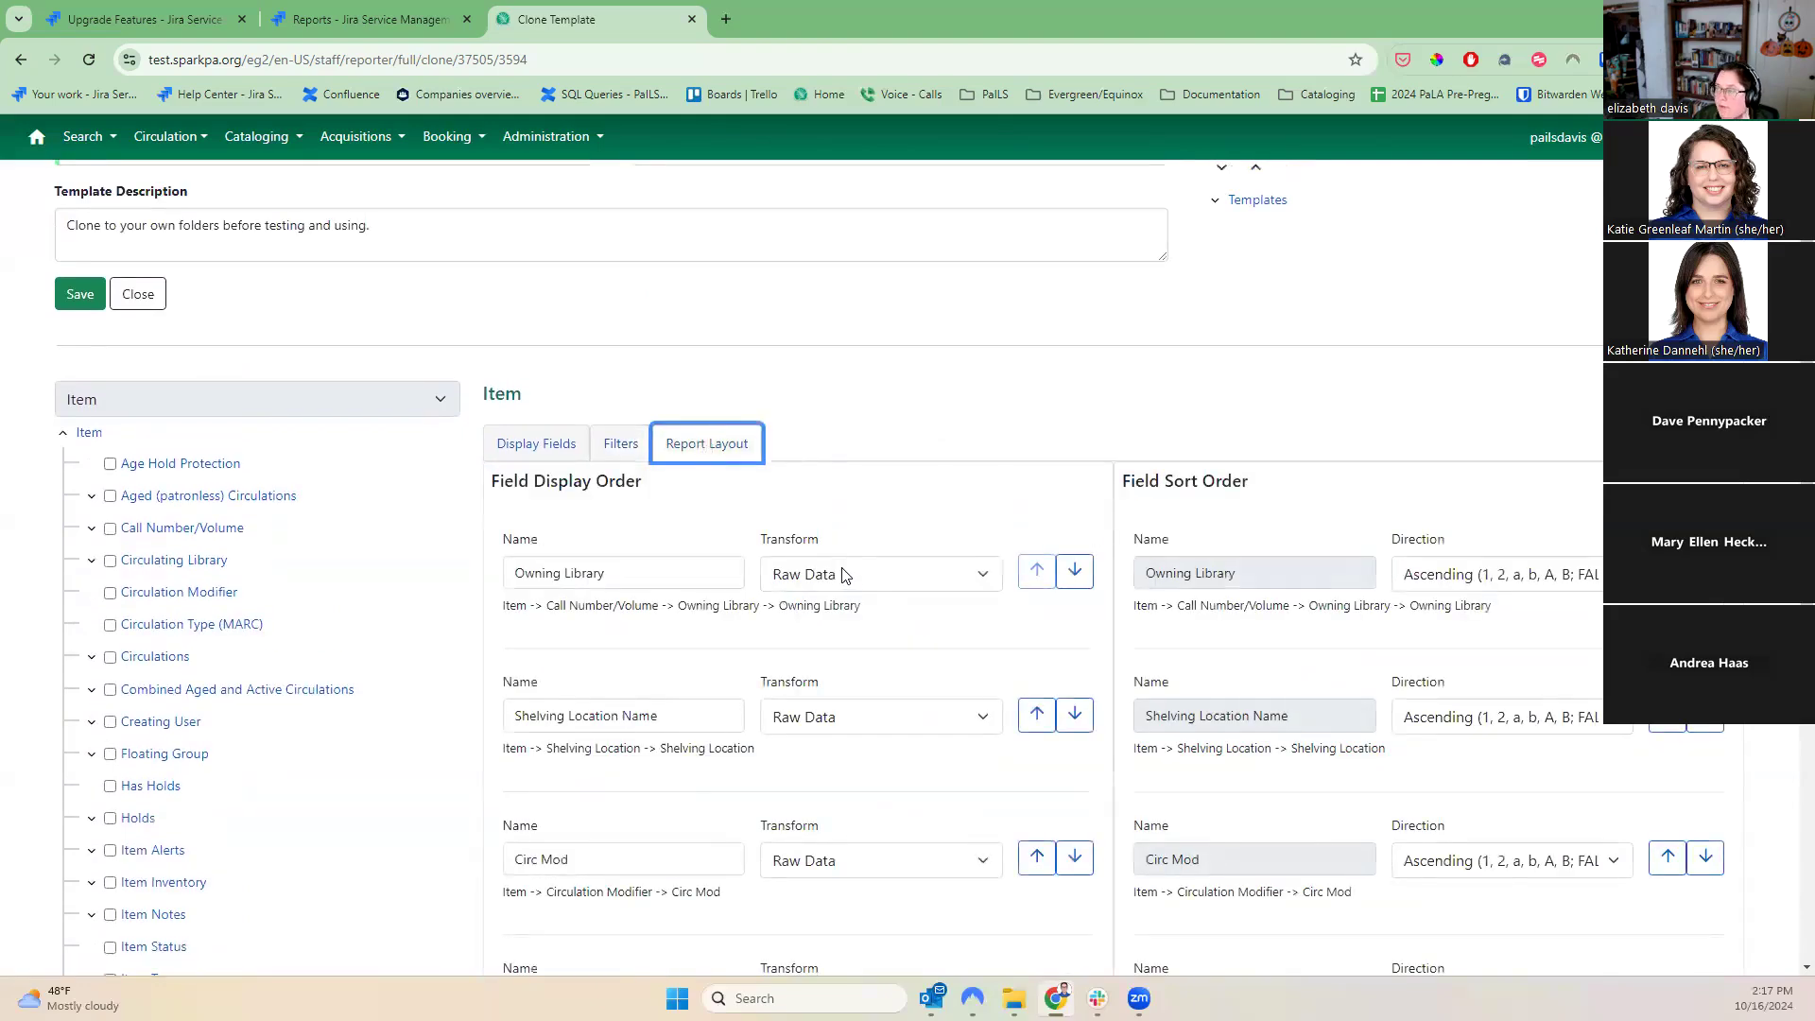
scroll(915, 587, "up", 1)
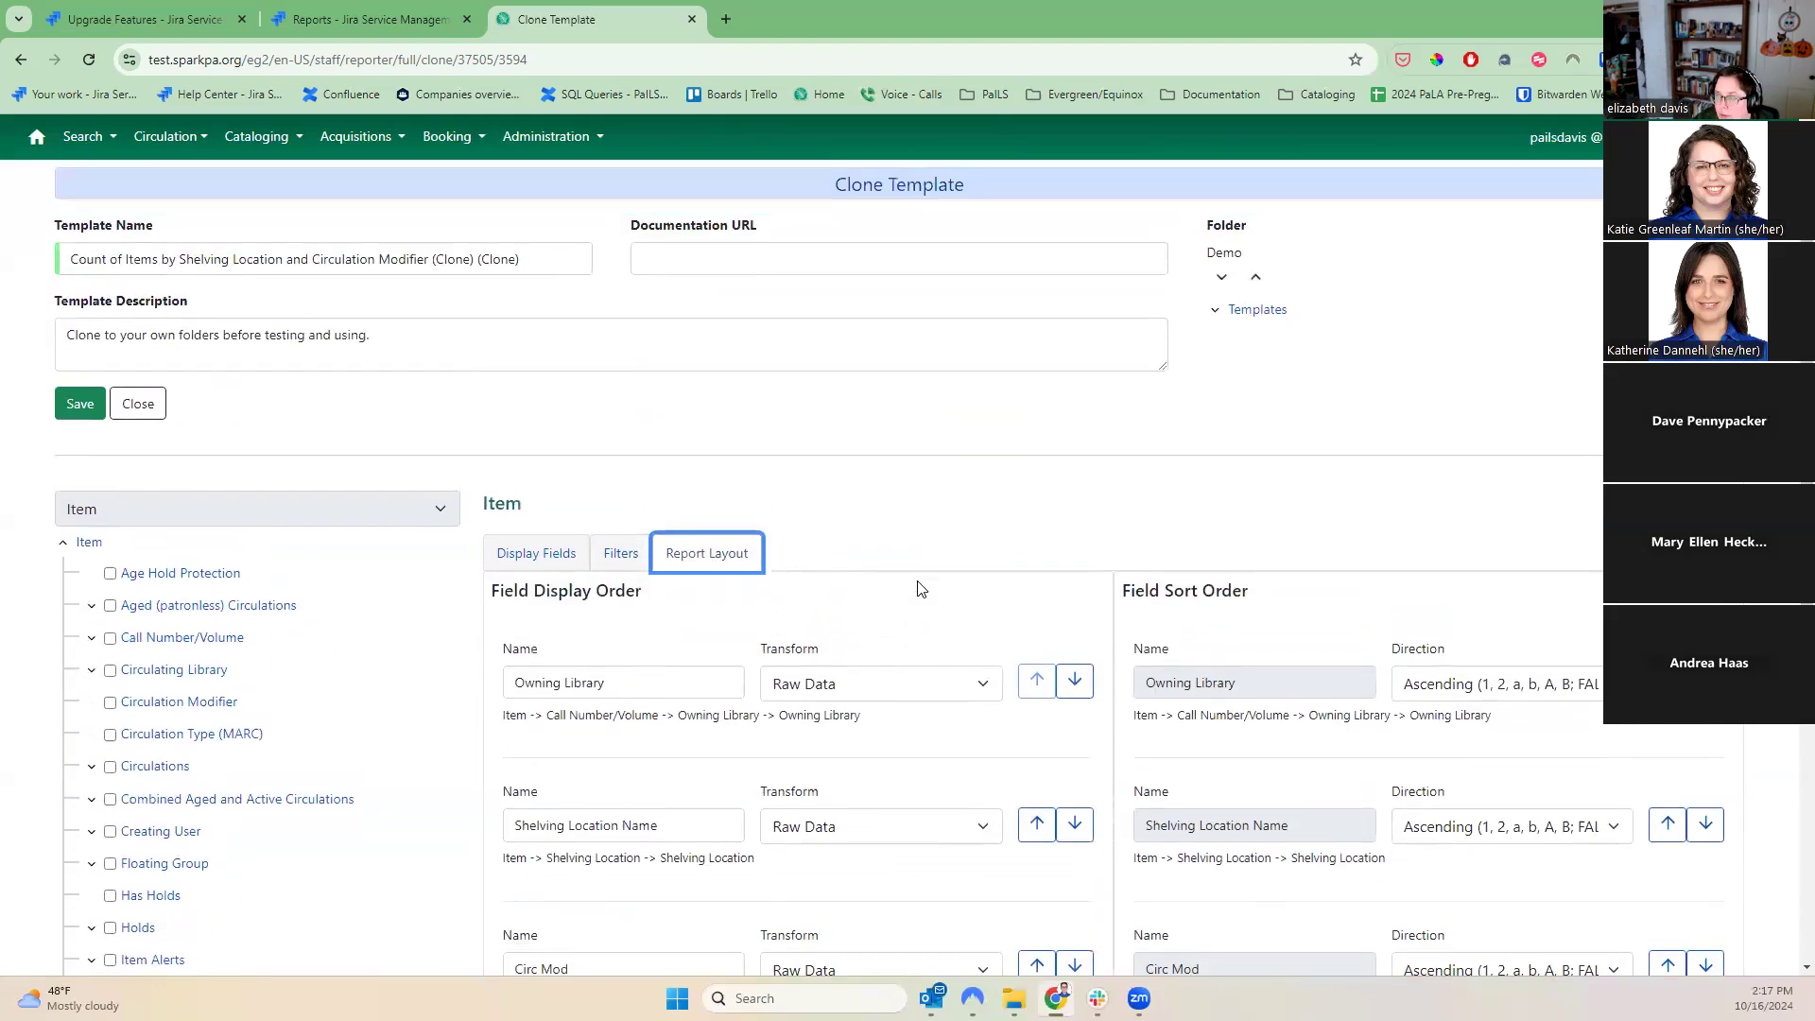
scroll(917, 586, "down", 4)
scroll(922, 589, "down", 1)
scroll(919, 588, "up", 4)
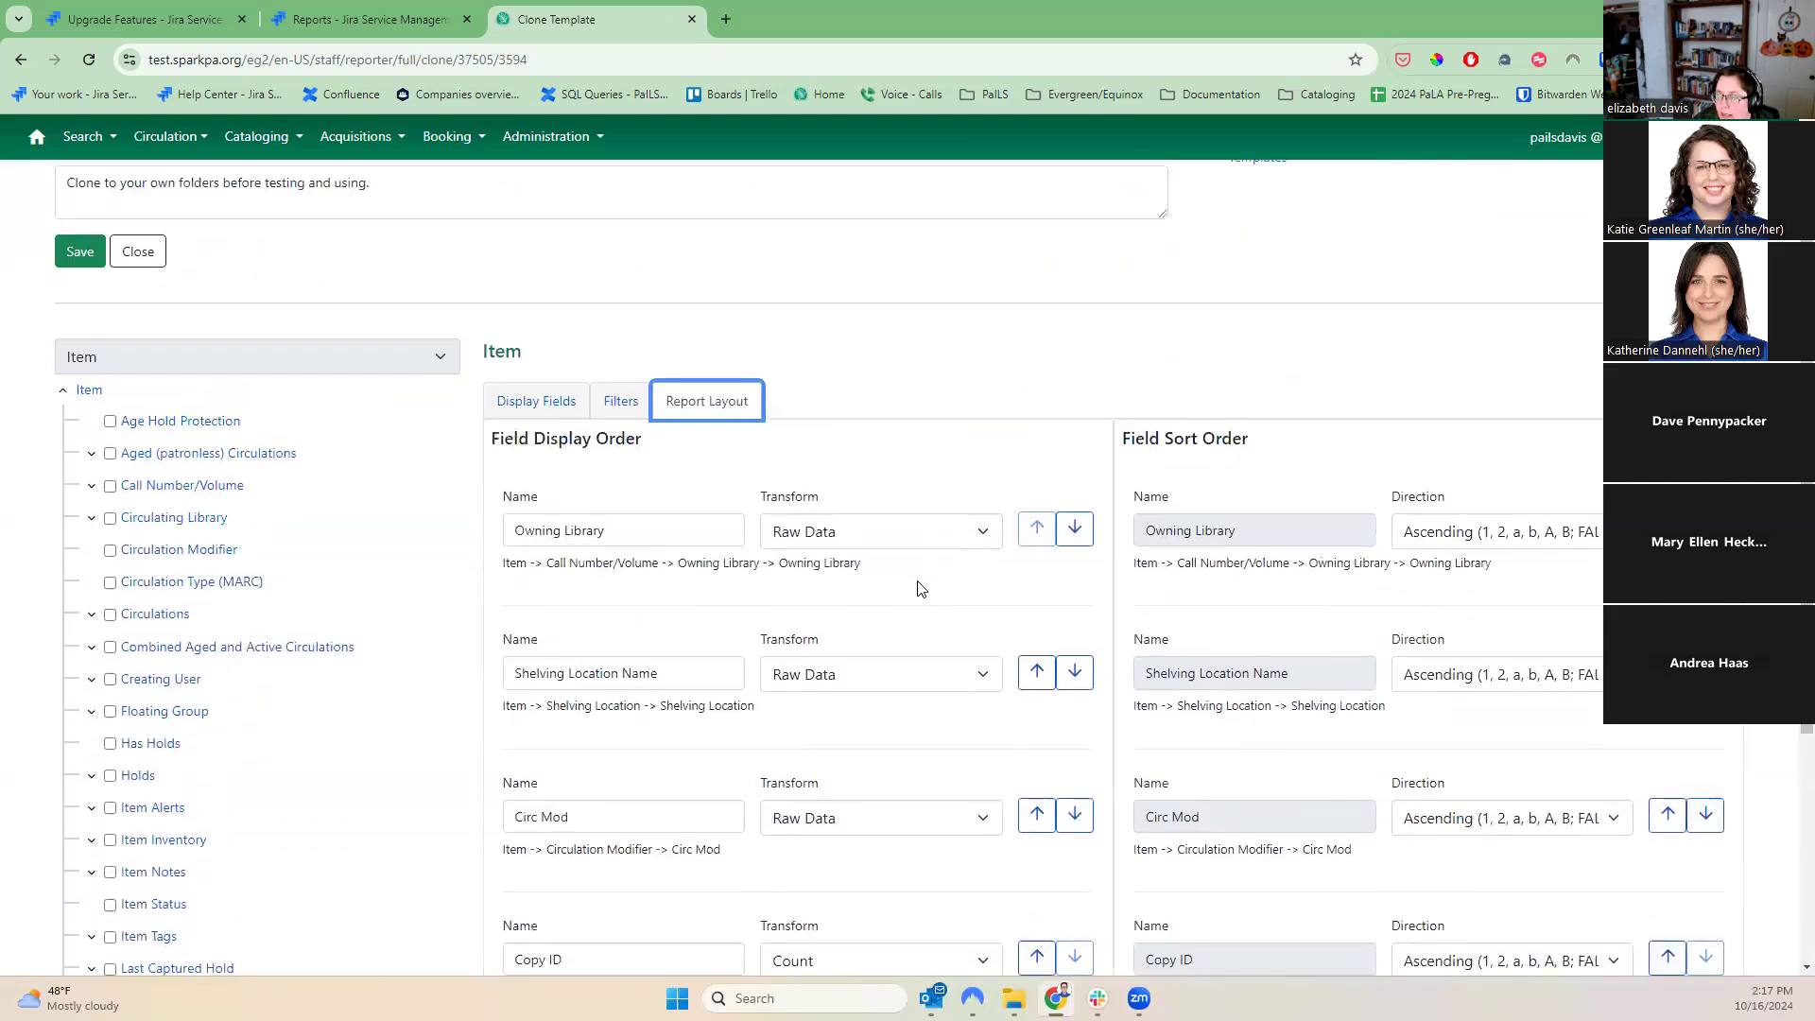
- Return to the template's filter fields and values, review them, and close the cloned template without saving
left_click(525, 421)
left_click(616, 404)
scroll(803, 530, "up", 1)
scroll(812, 551, "up", 1)
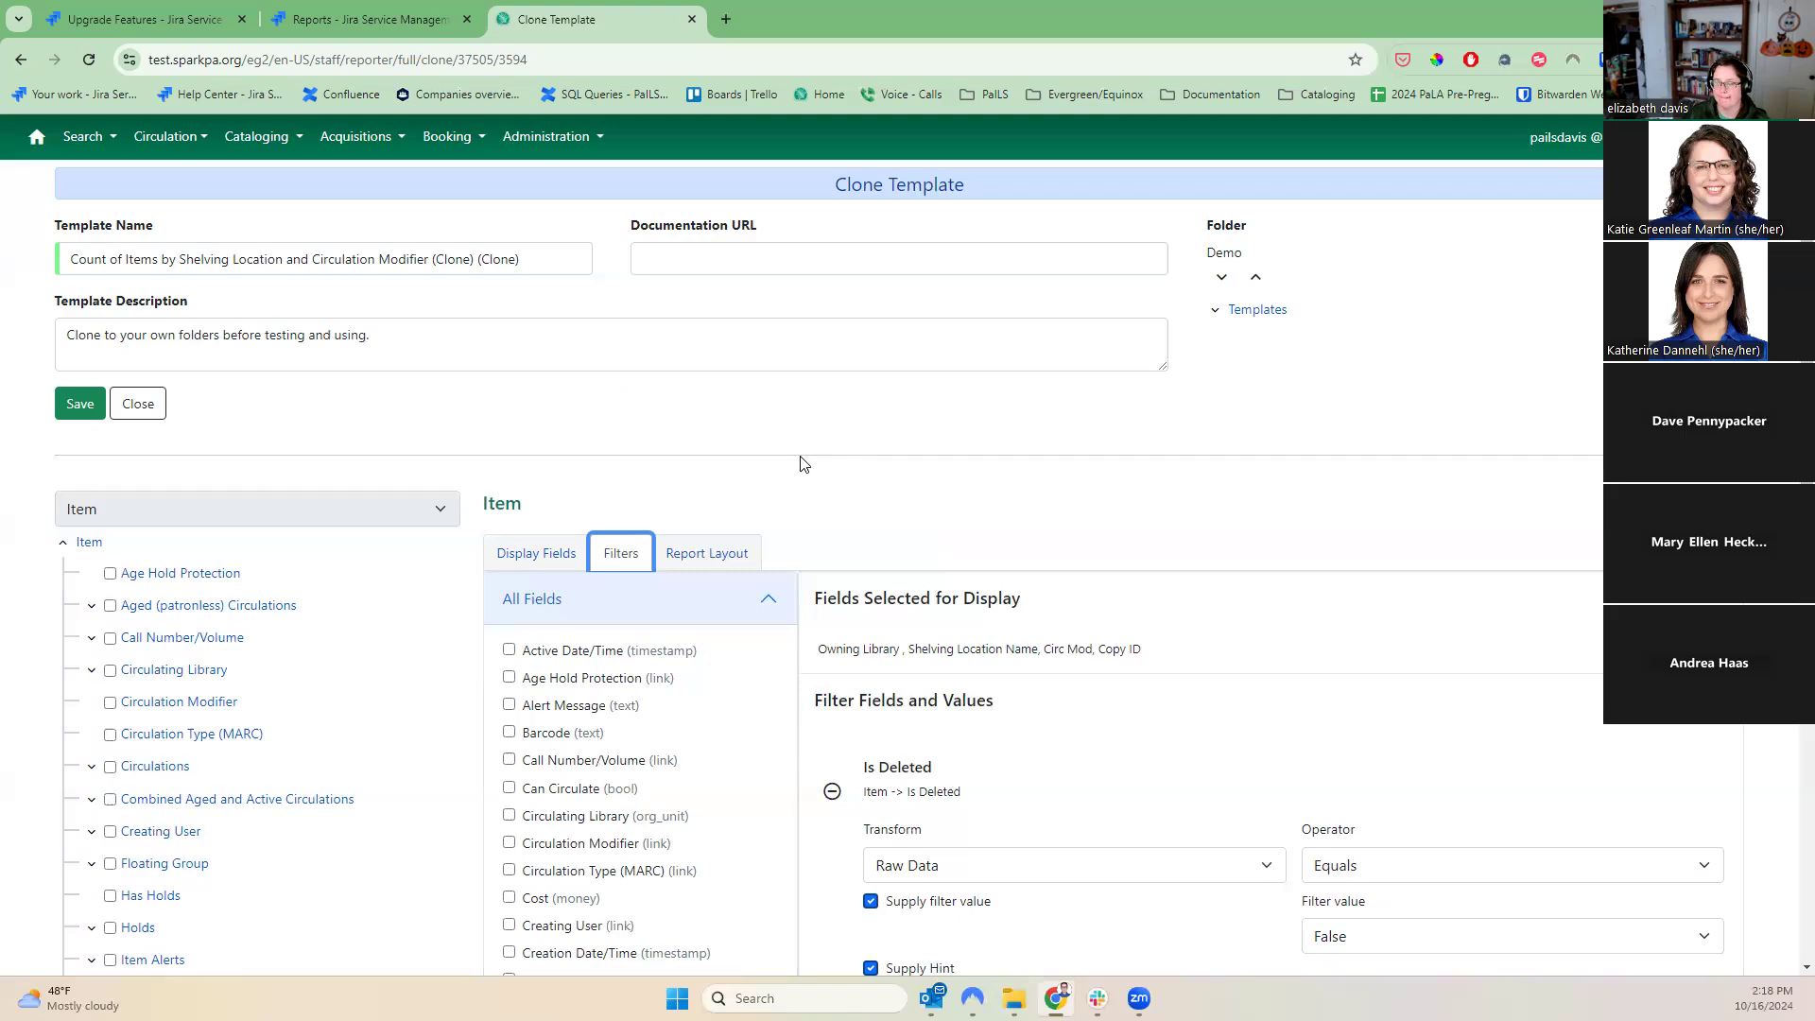
scroll(801, 463, "down", 2)
scroll(801, 463, "down", 3)
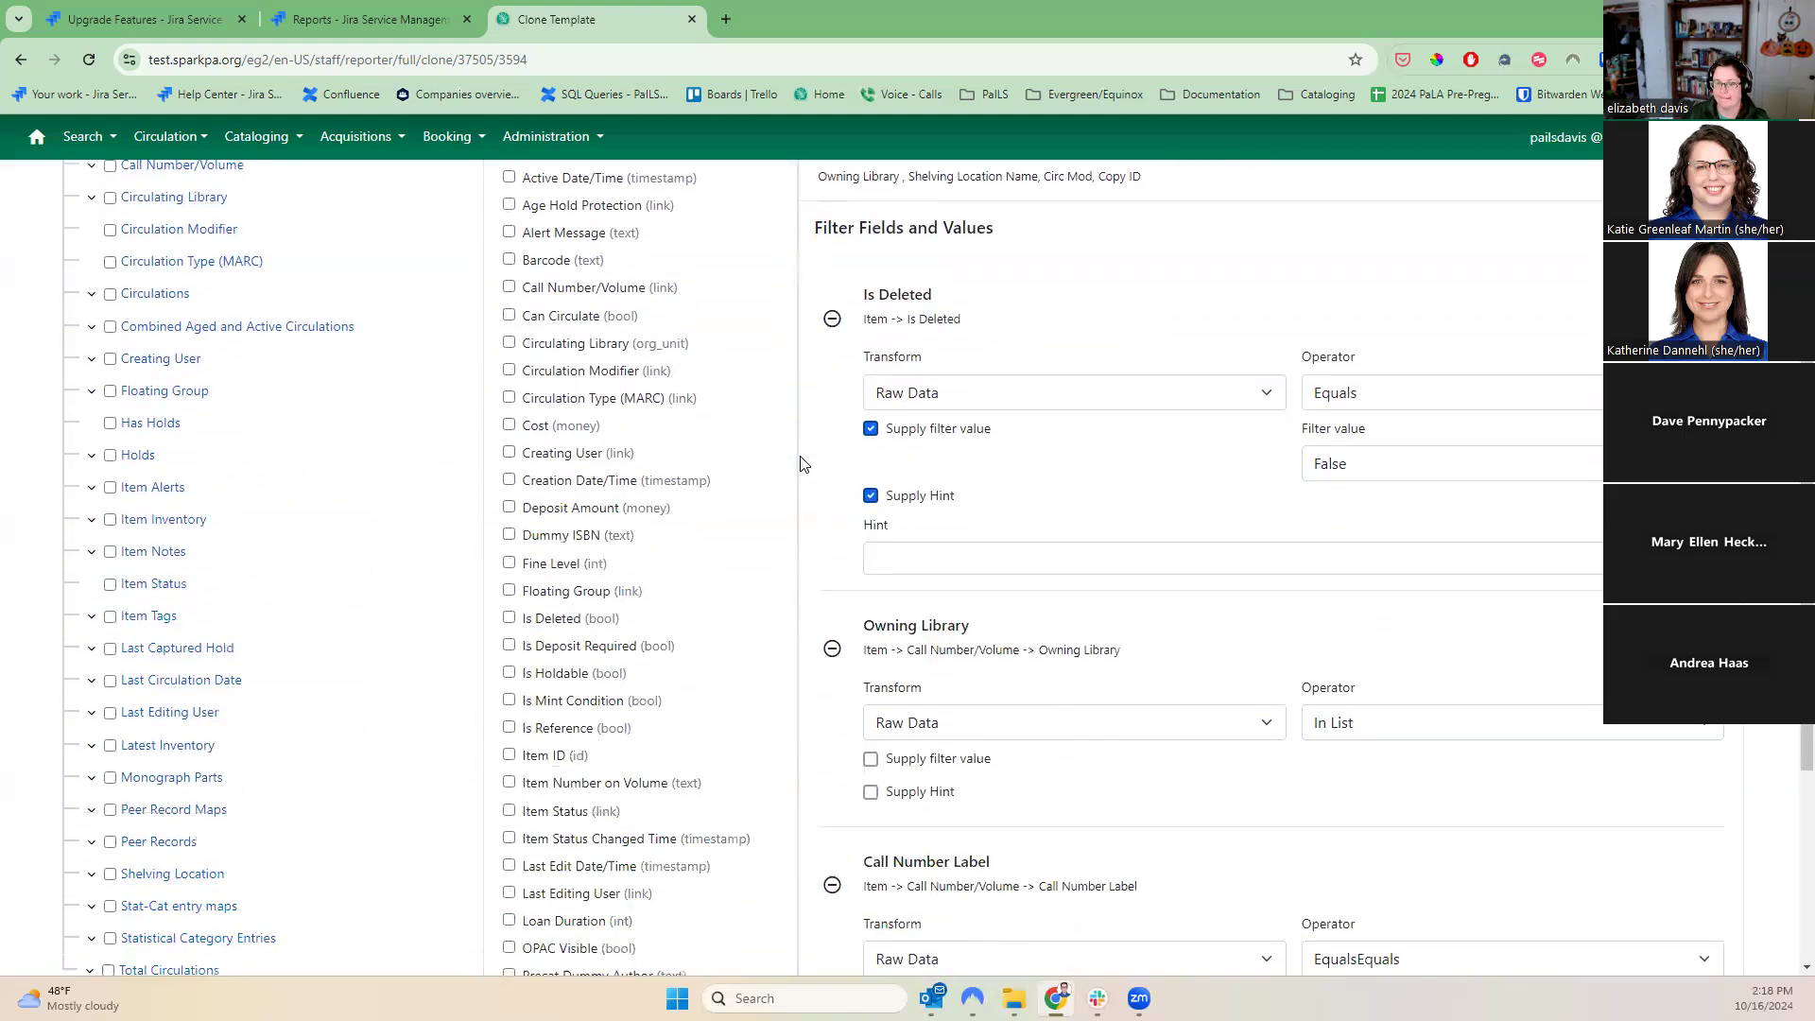
scroll(802, 463, "up", 5)
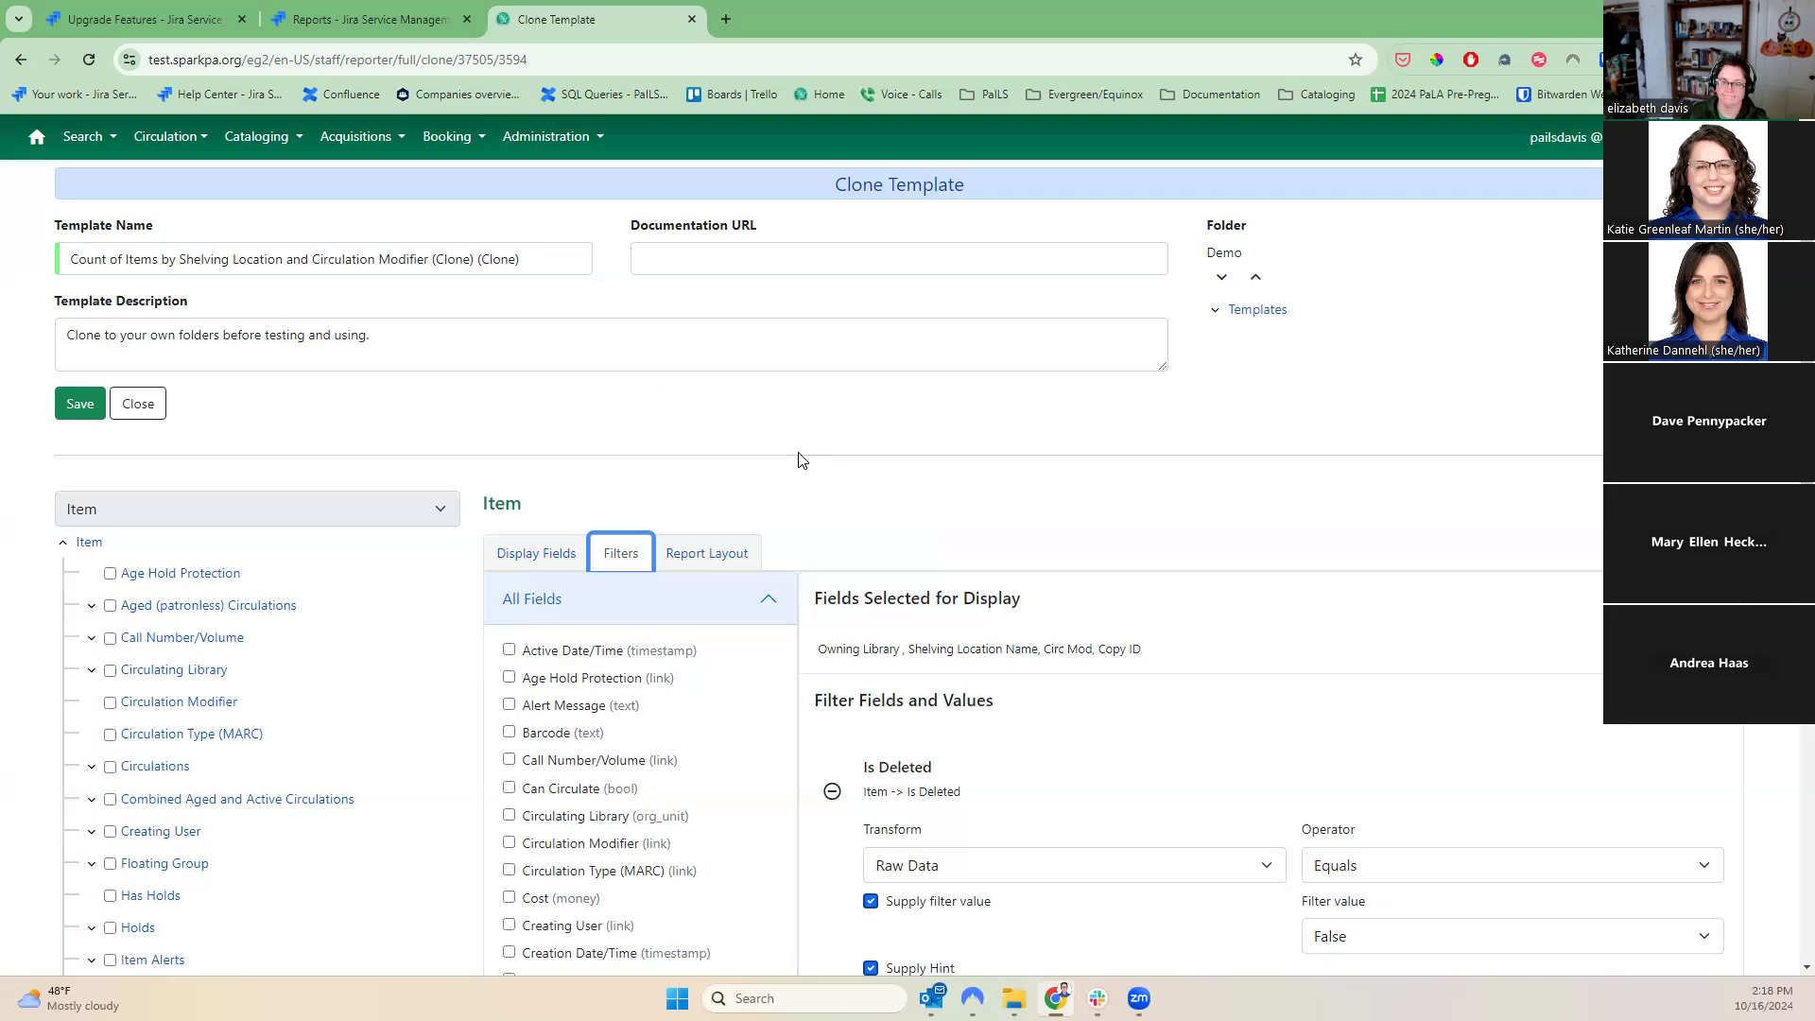
left_click(138, 406)
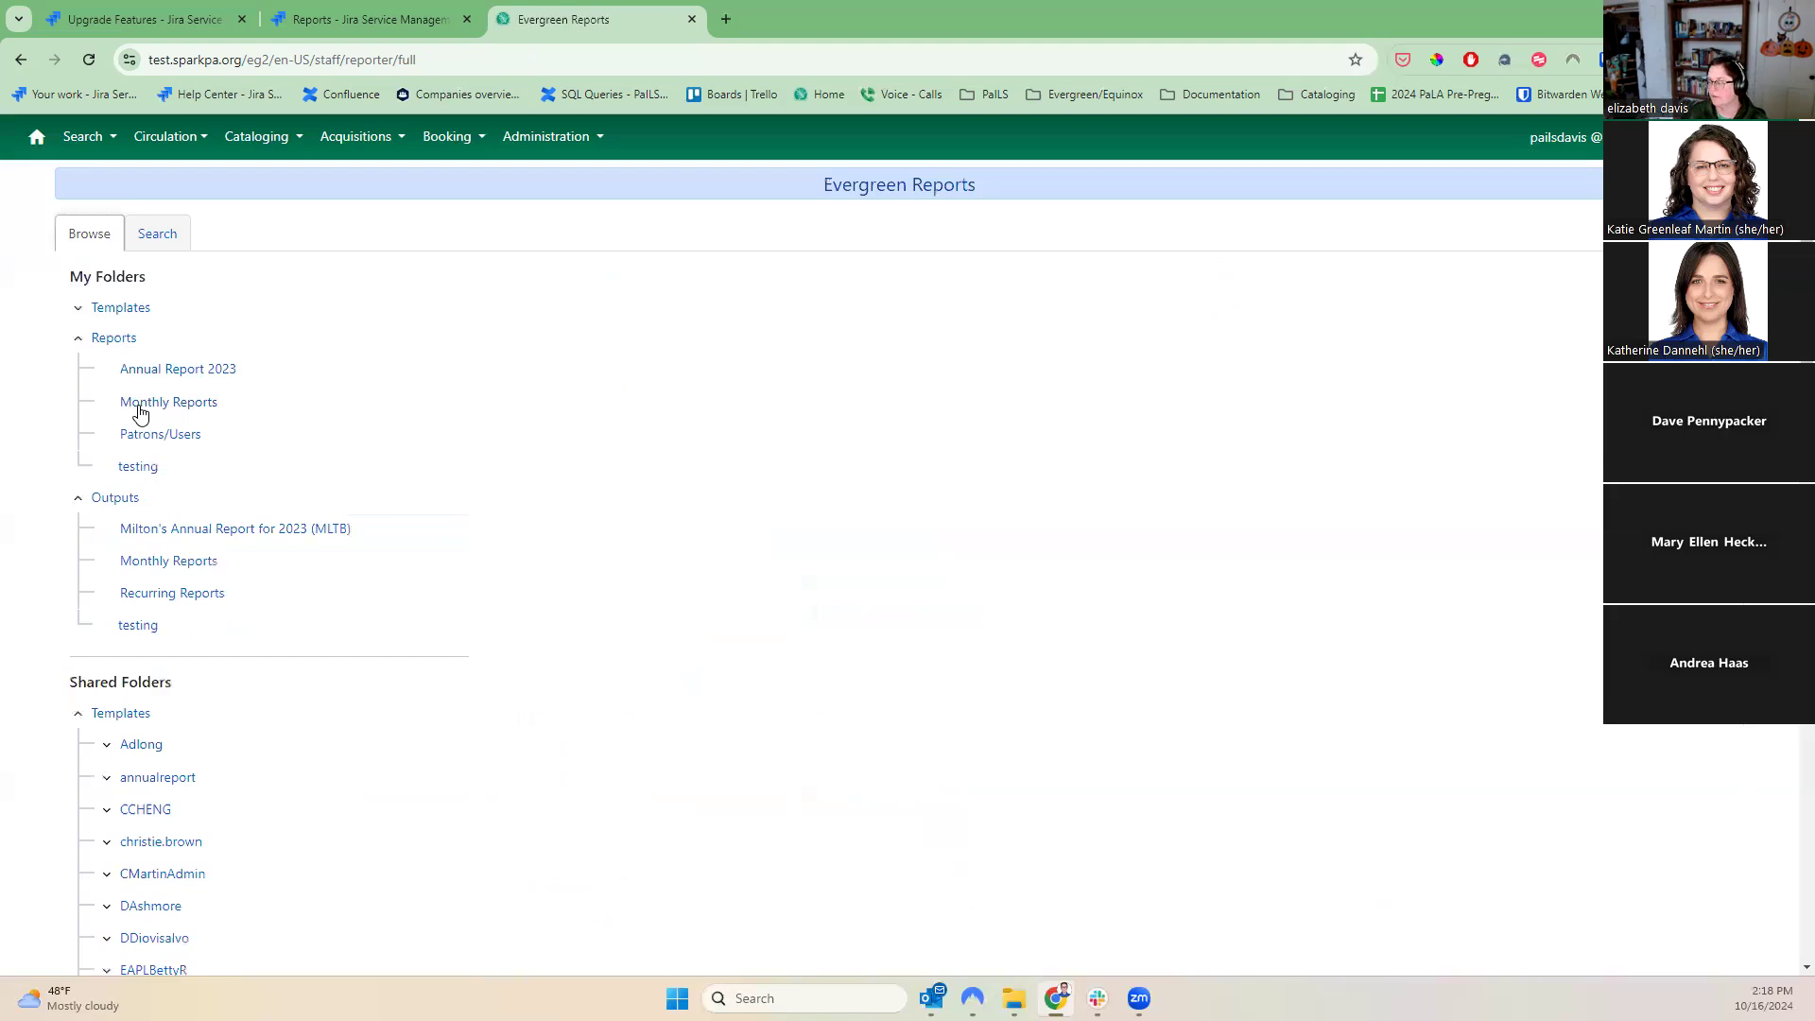
- Start a new template from the Acquisitions (TEST-B) folder in your own template folders
left_click(80, 310)
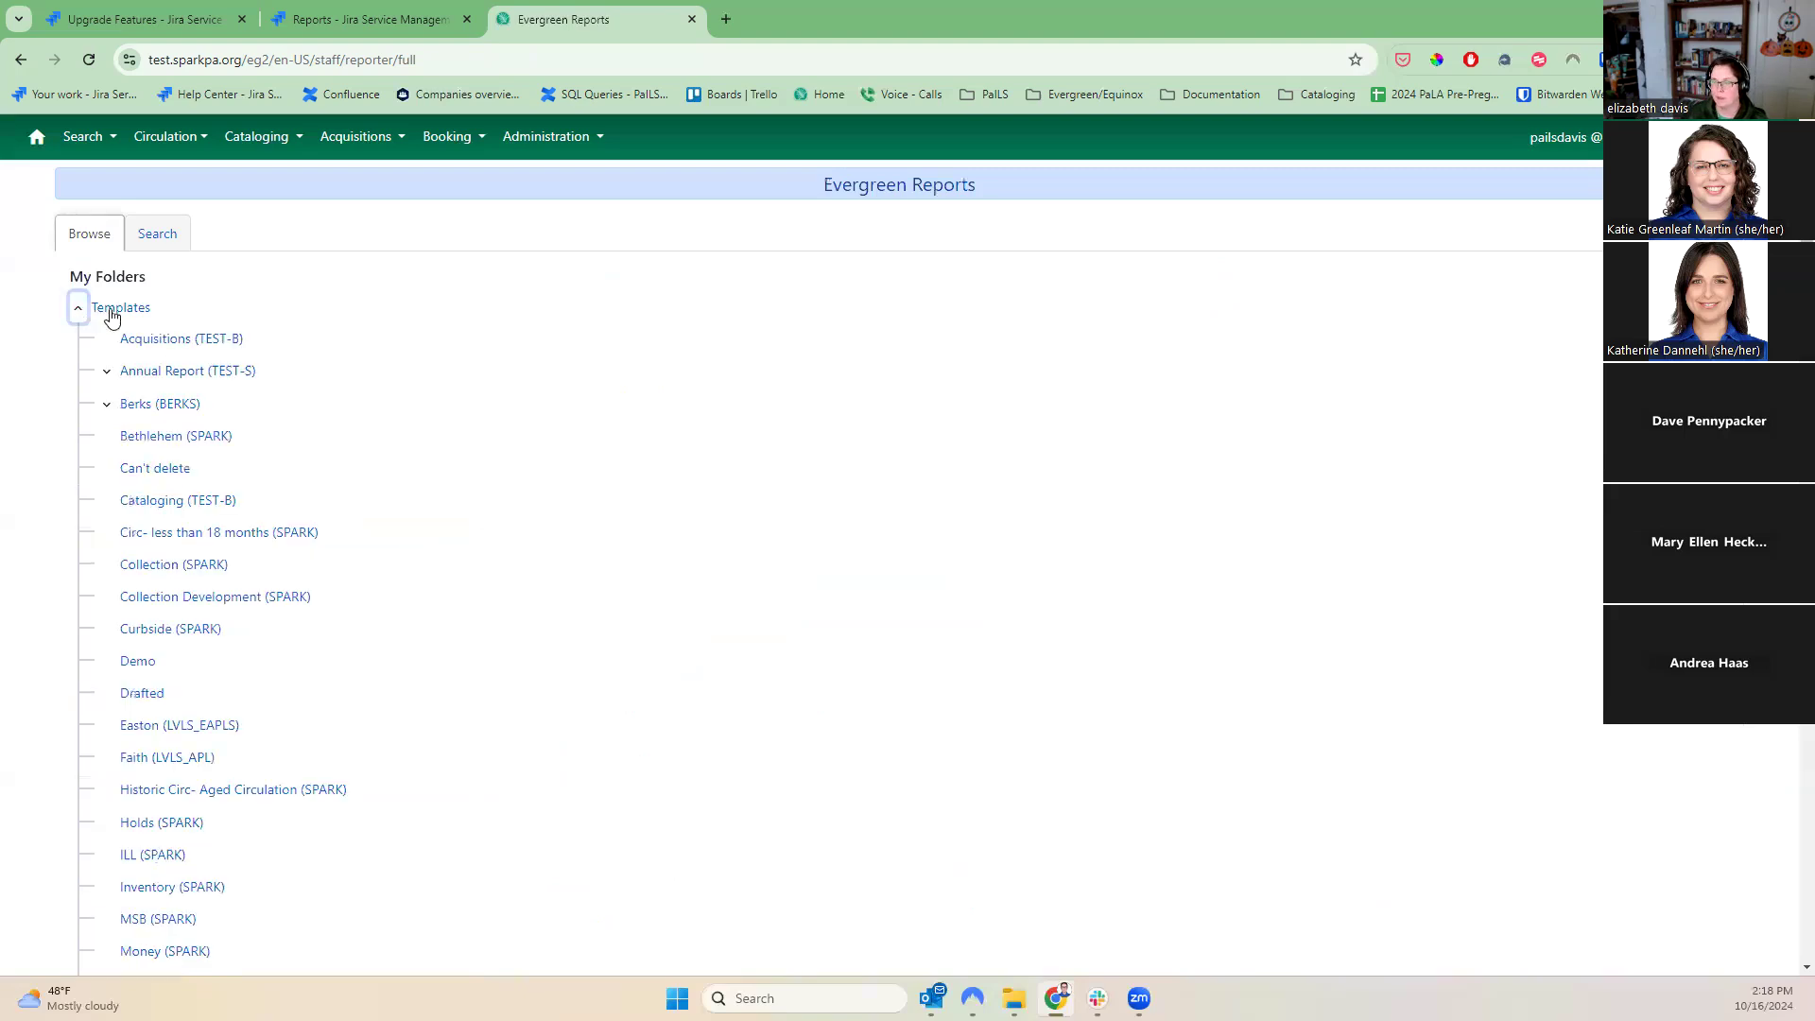
left_click(170, 340)
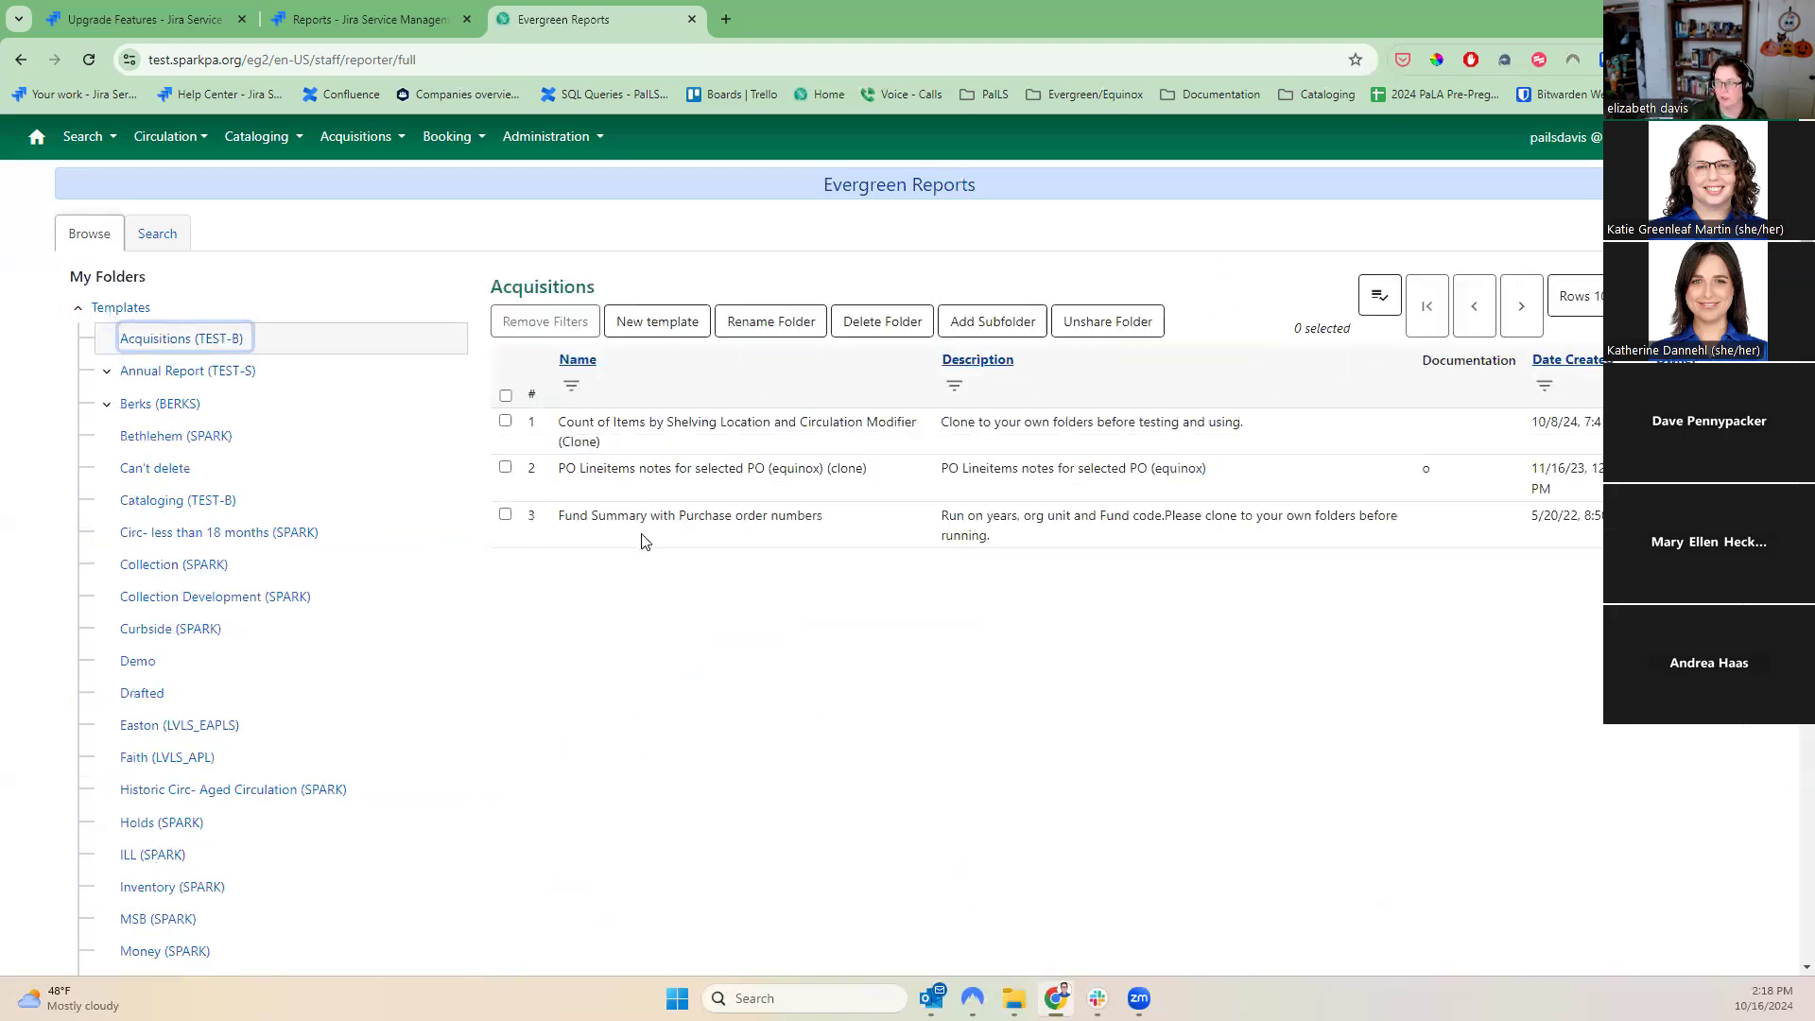
left_click(685, 325)
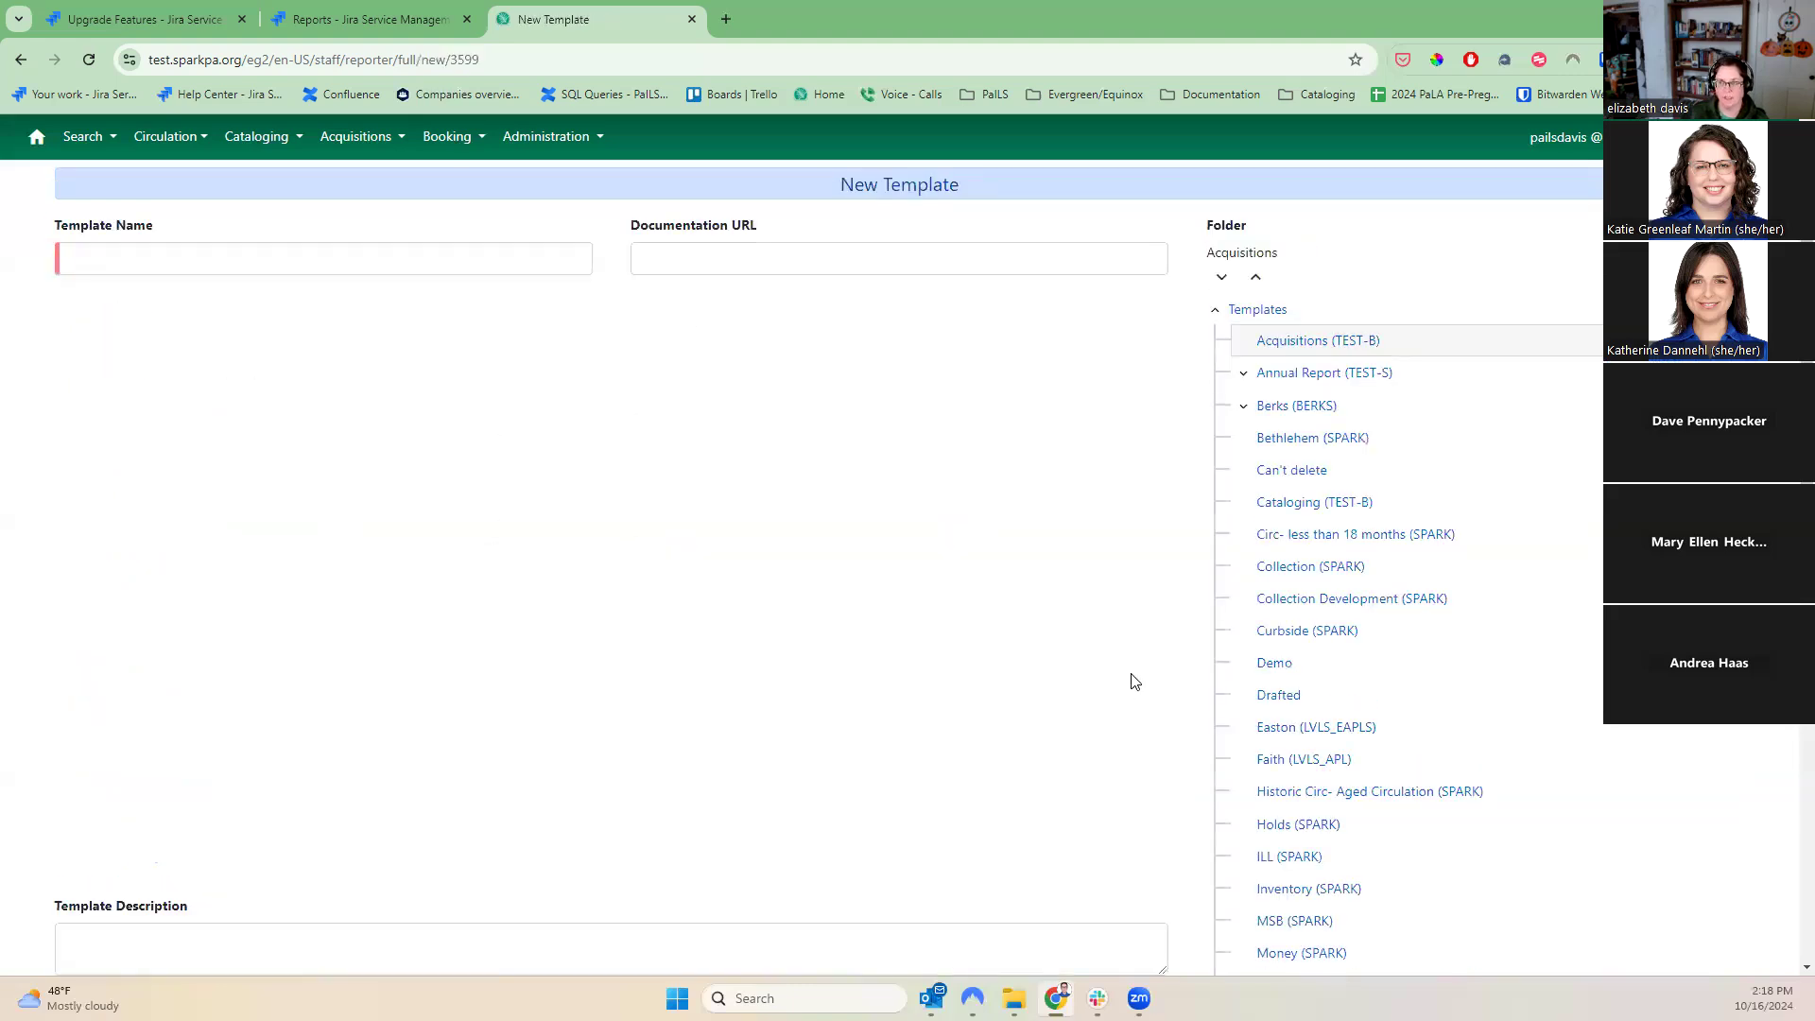
- Choose Demo as the new template's folder and collapse the folder tree
left_click(1307, 471)
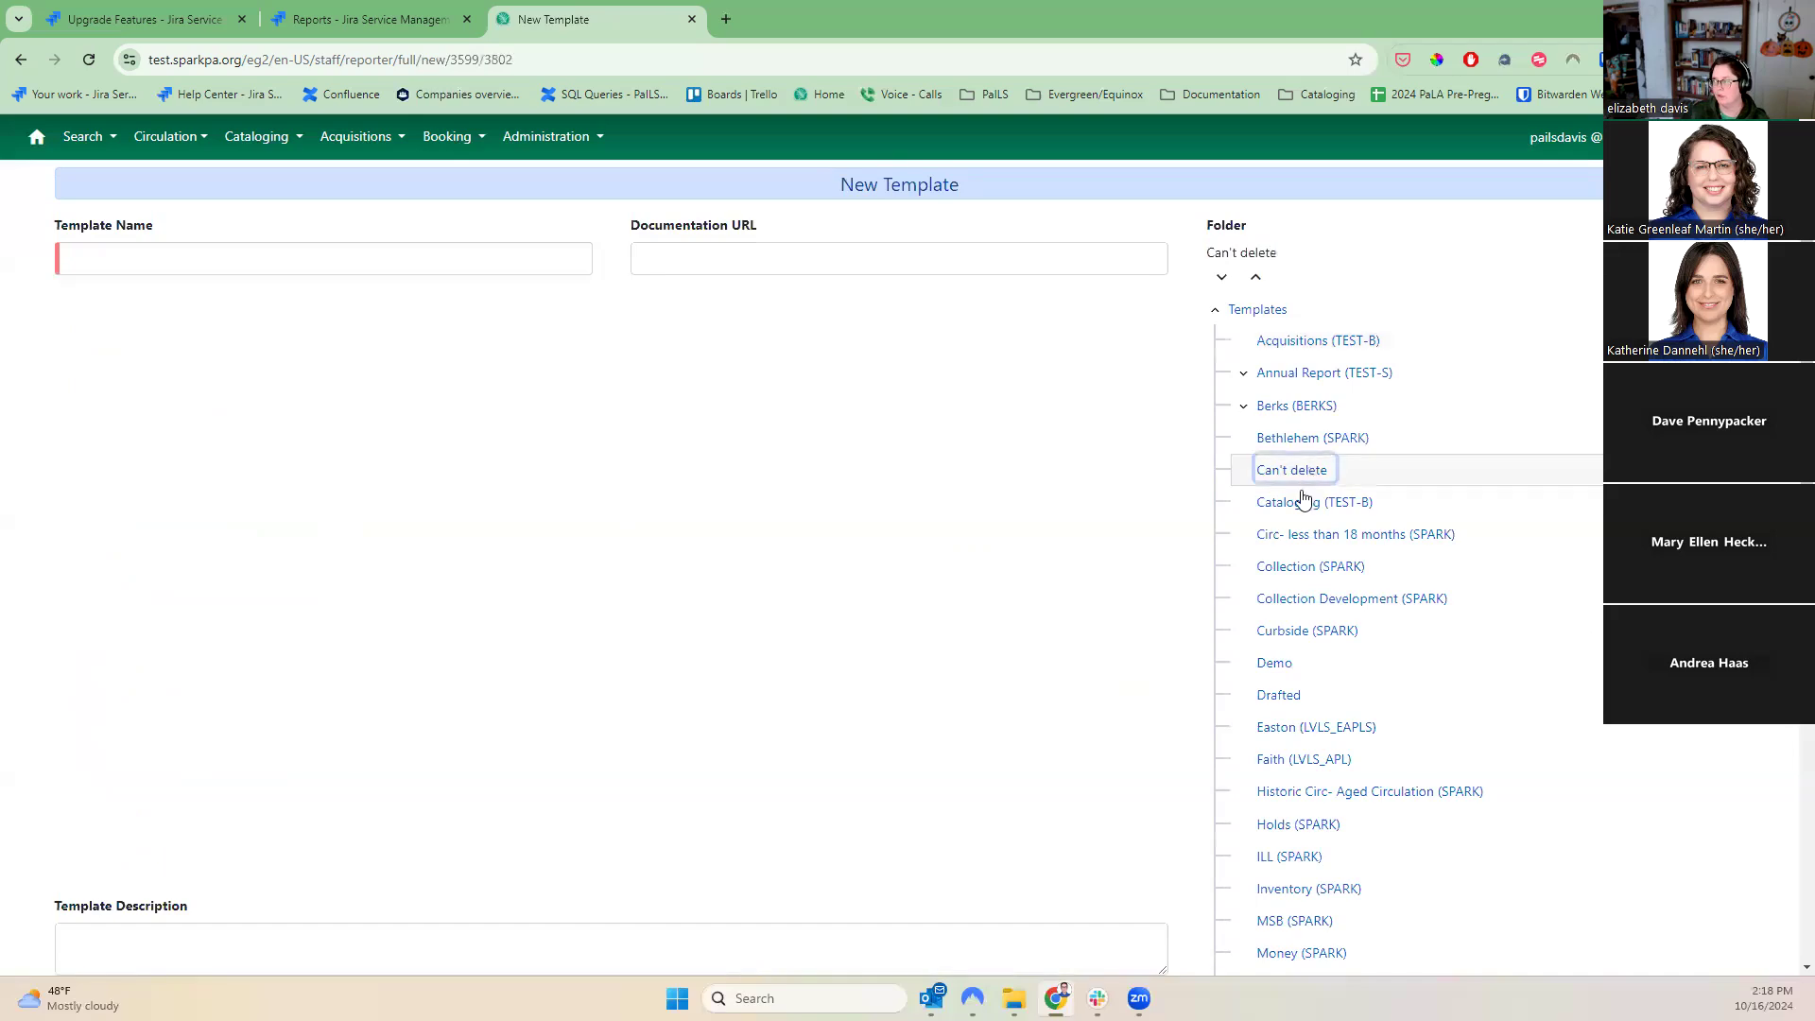
scroll(1279, 794, "down", 7)
scroll(1288, 409, "up", 4)
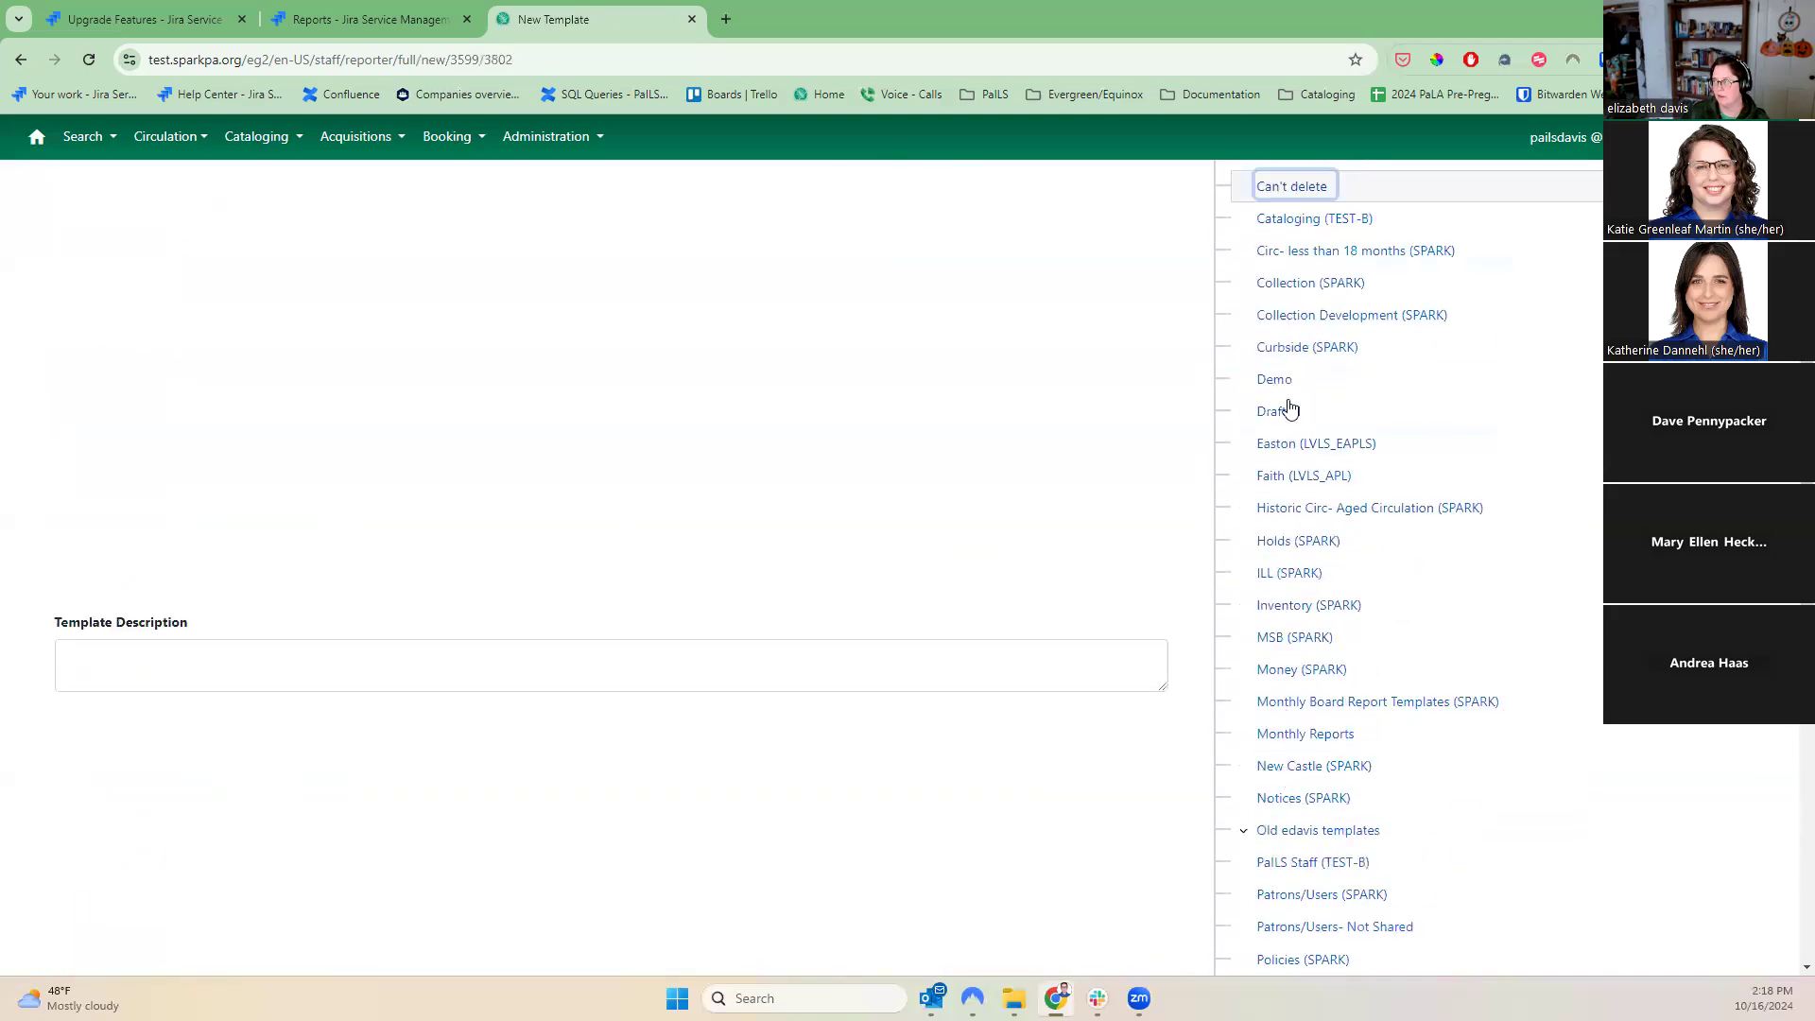
left_click(1280, 378)
scroll(1285, 397, "up", 3)
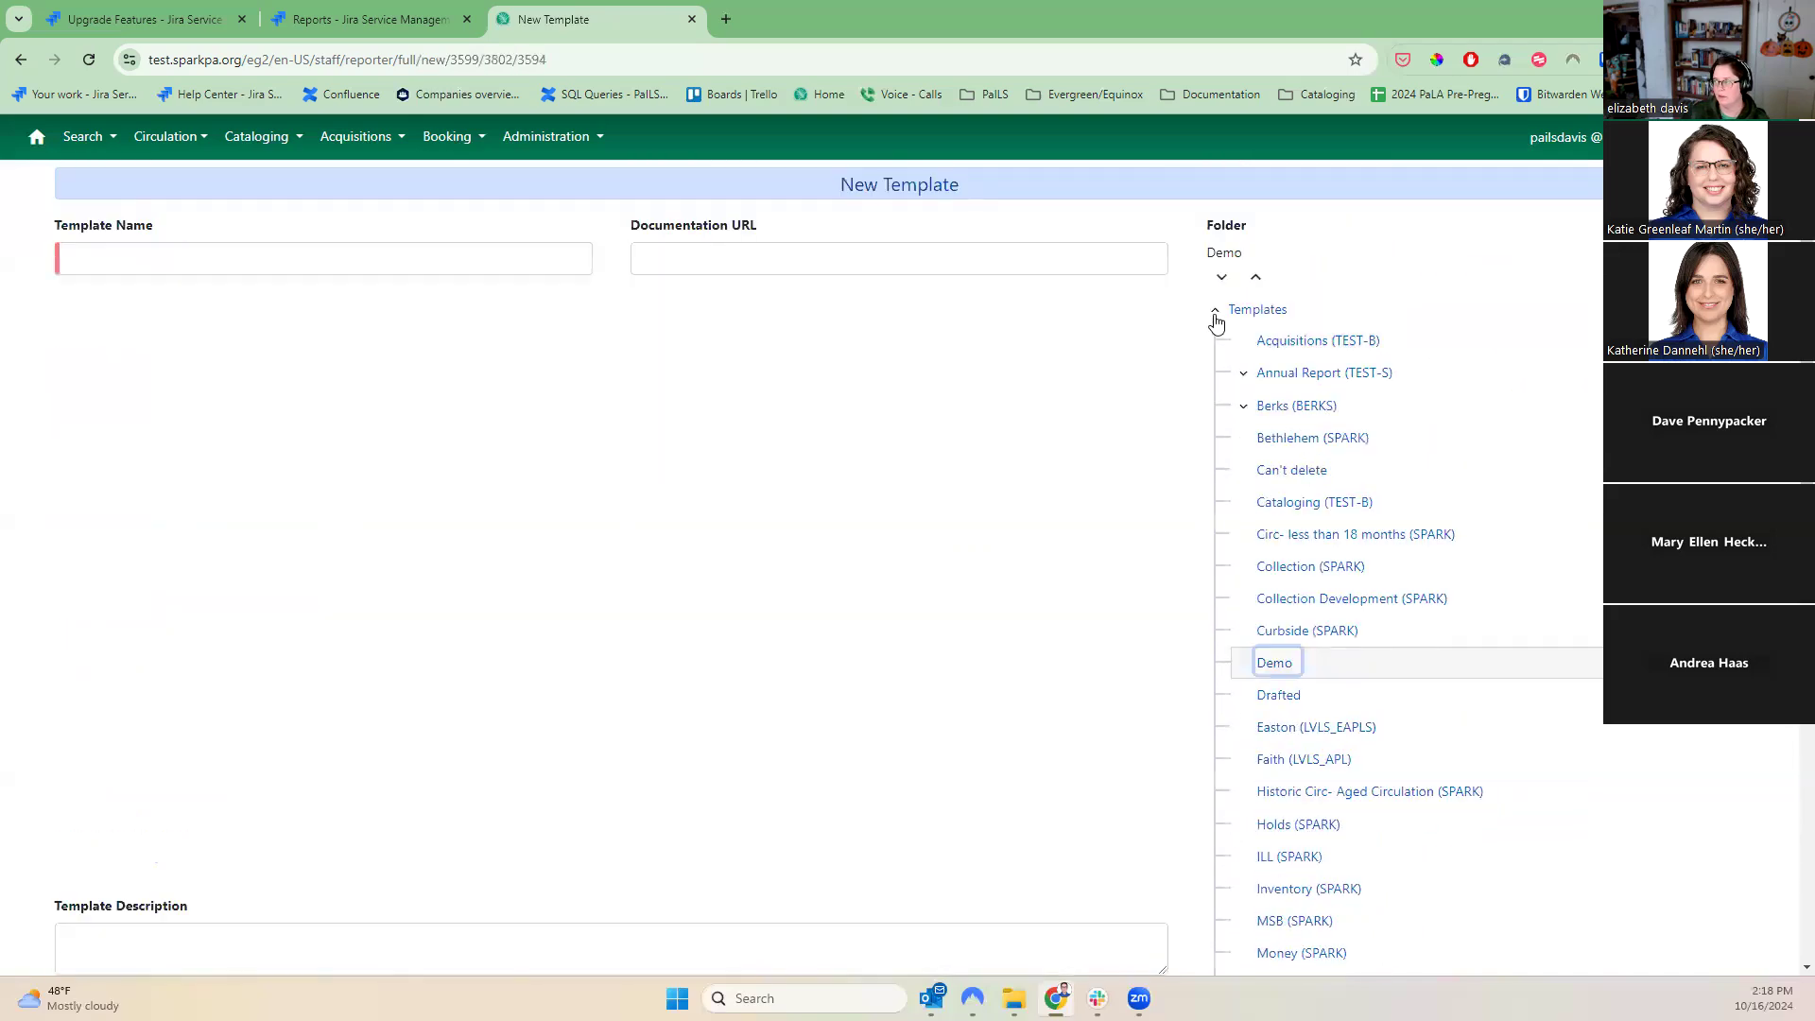
left_click(1223, 310)
- Name the new template "Demo Template", leaving the documentation URL and description empty
left_click(272, 255)
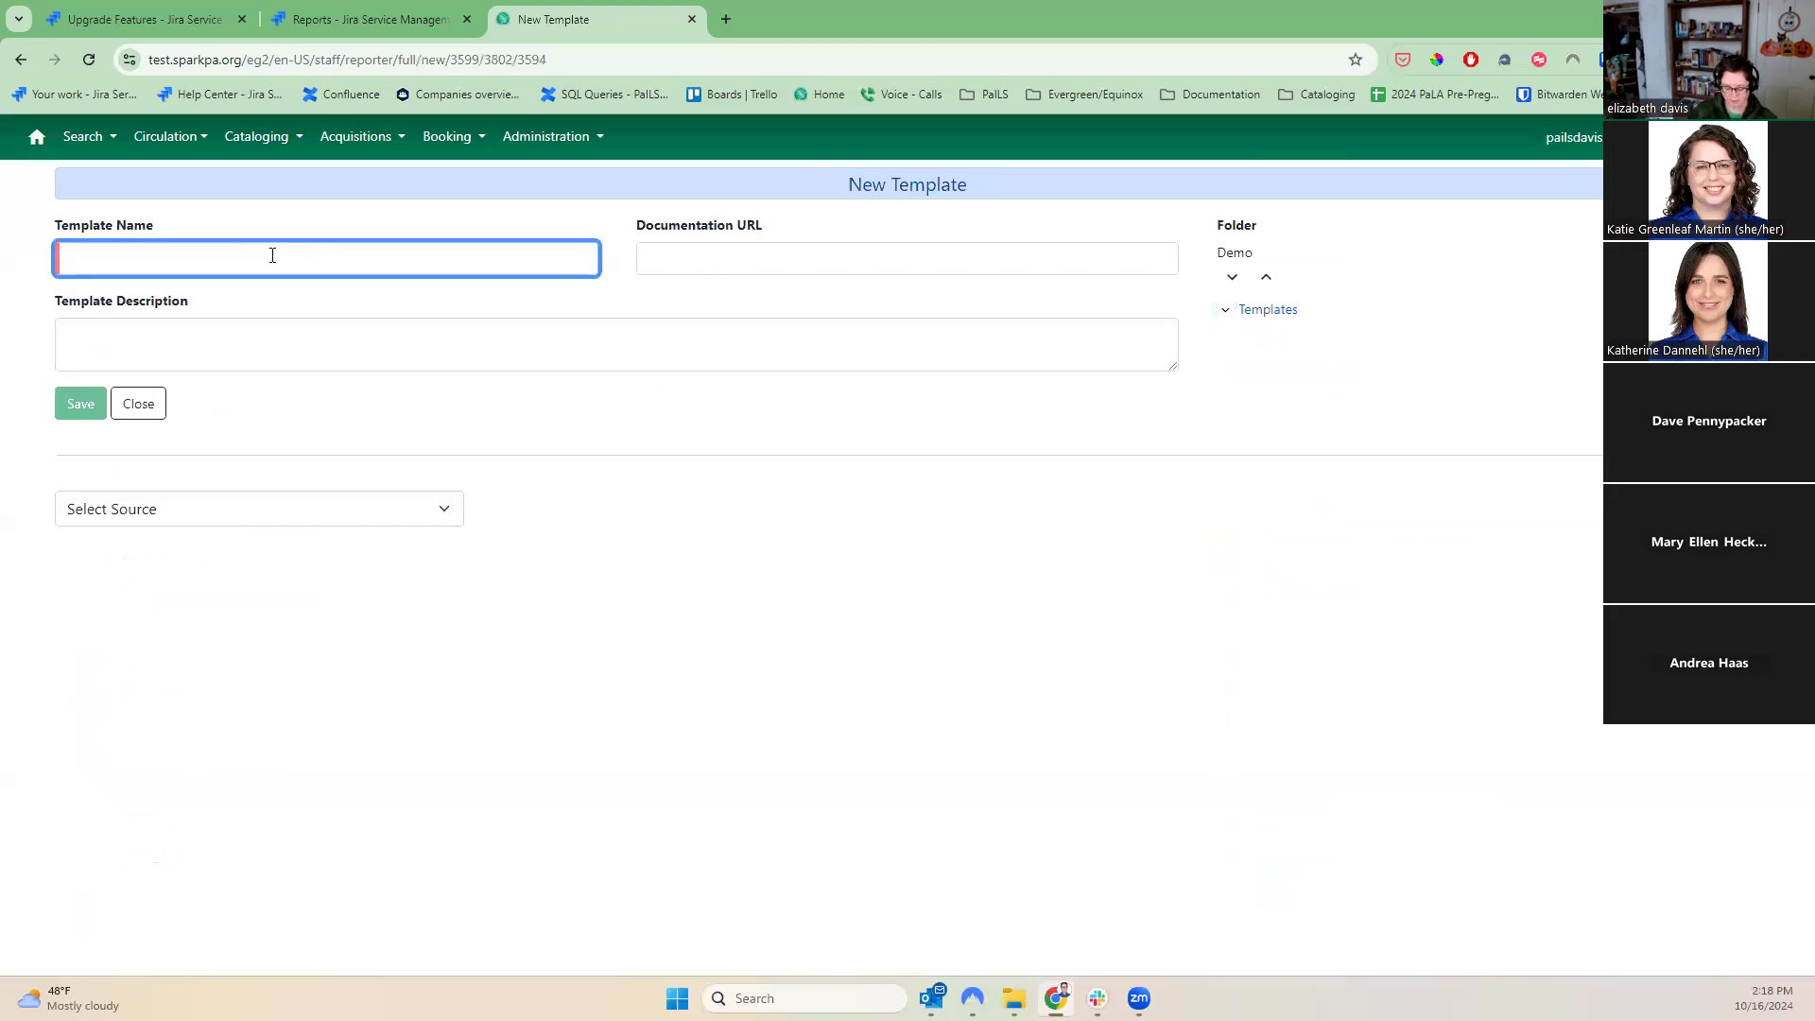
type("Demo Template")
key("Tab")
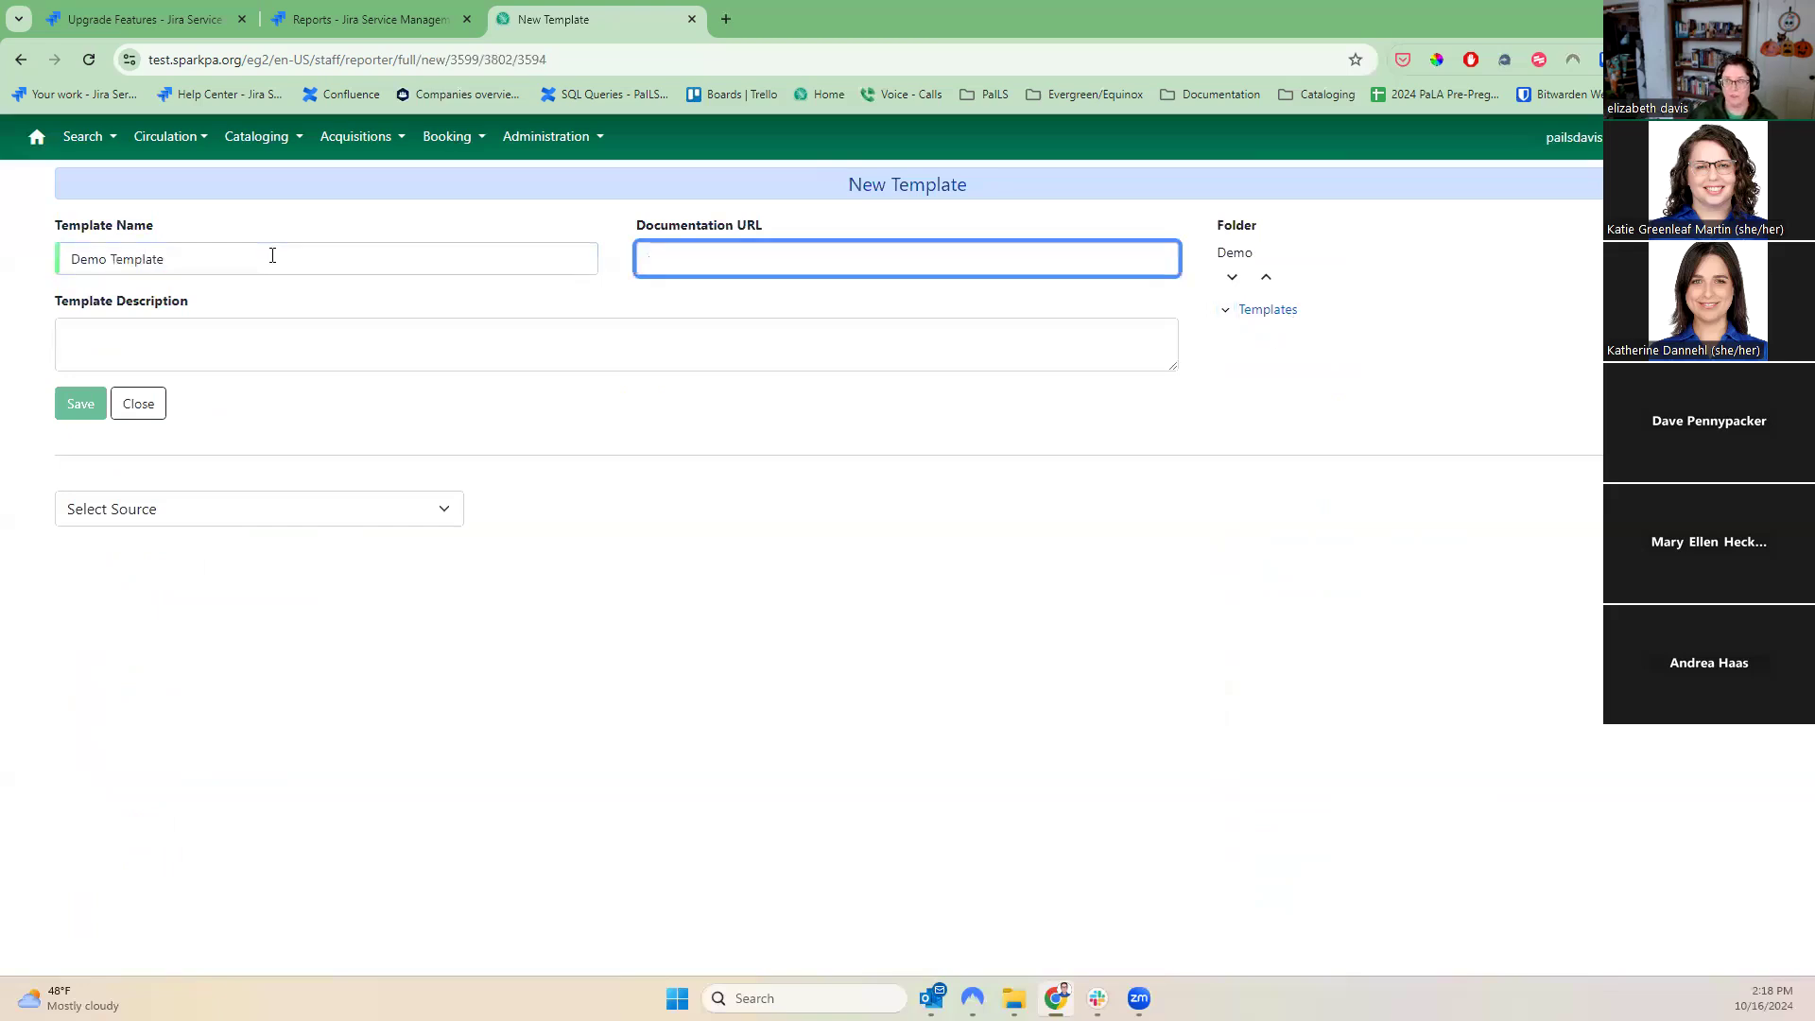
left_click(195, 331)
- Browse the list of available sources and select Item as the template's source
left_click(166, 510)
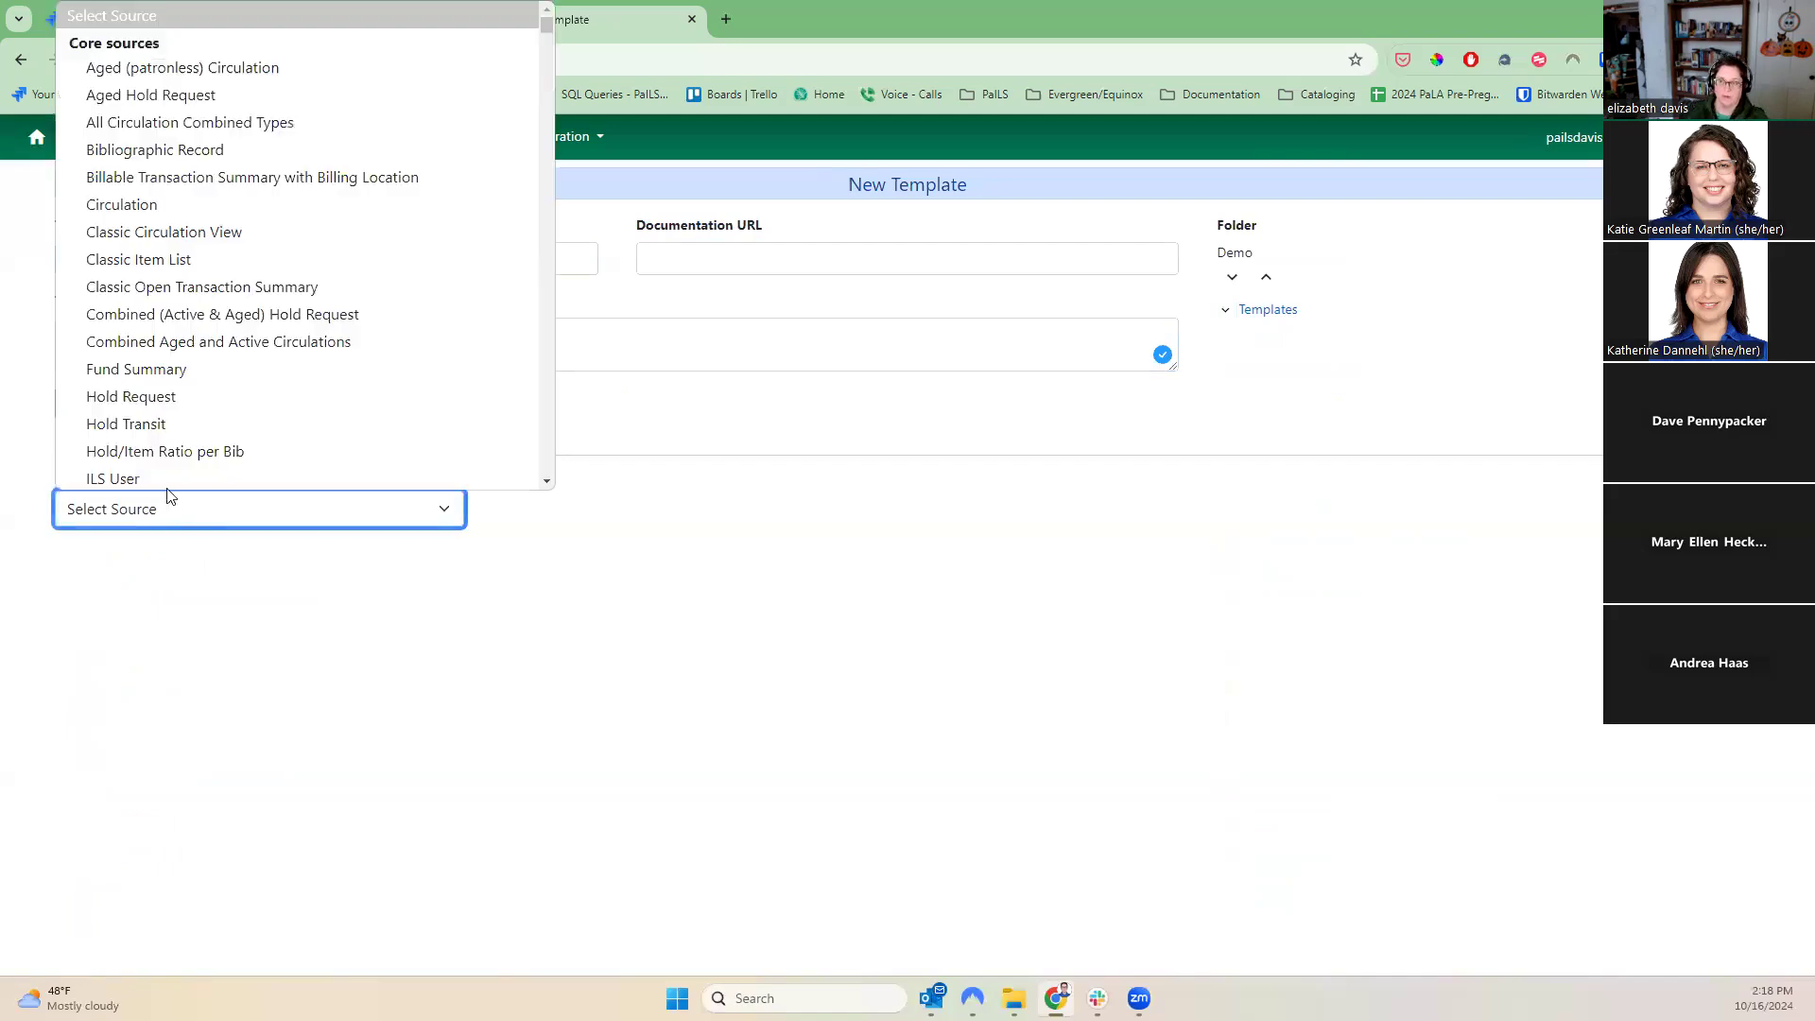
scroll(252, 298, "down", 10)
scroll(253, 302, "down", 20)
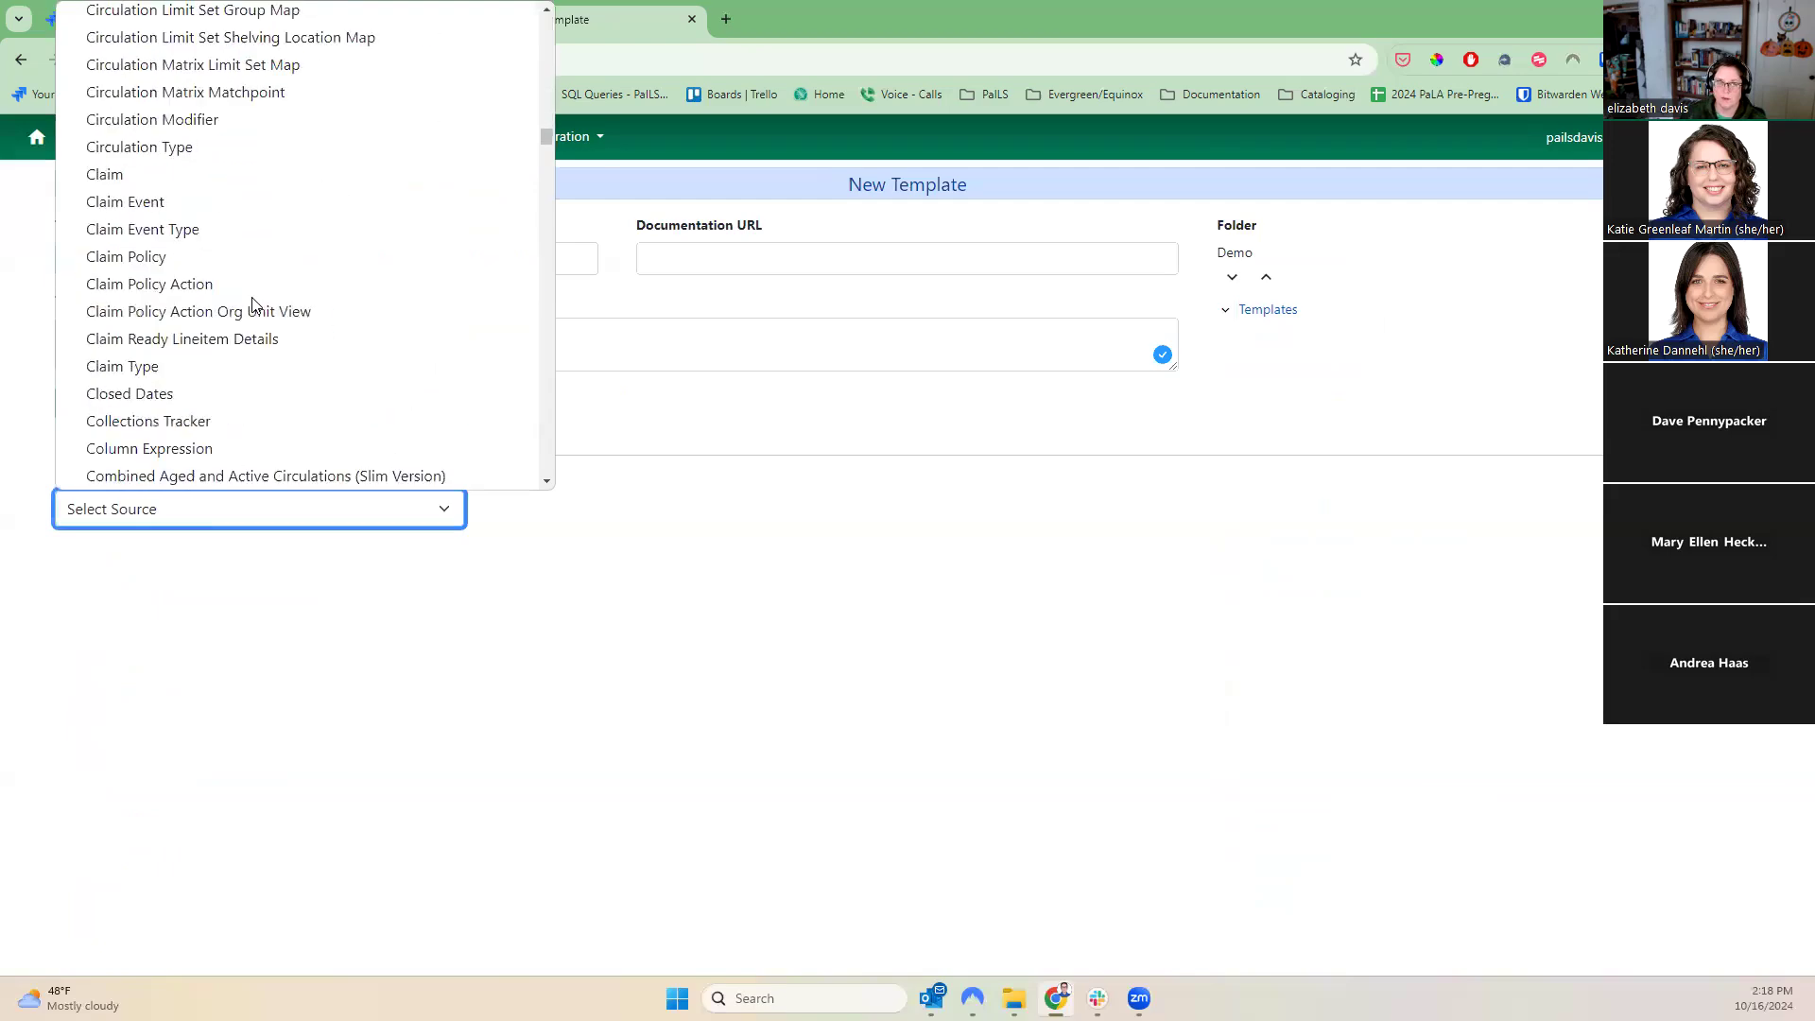
scroll(253, 304, "down", 20)
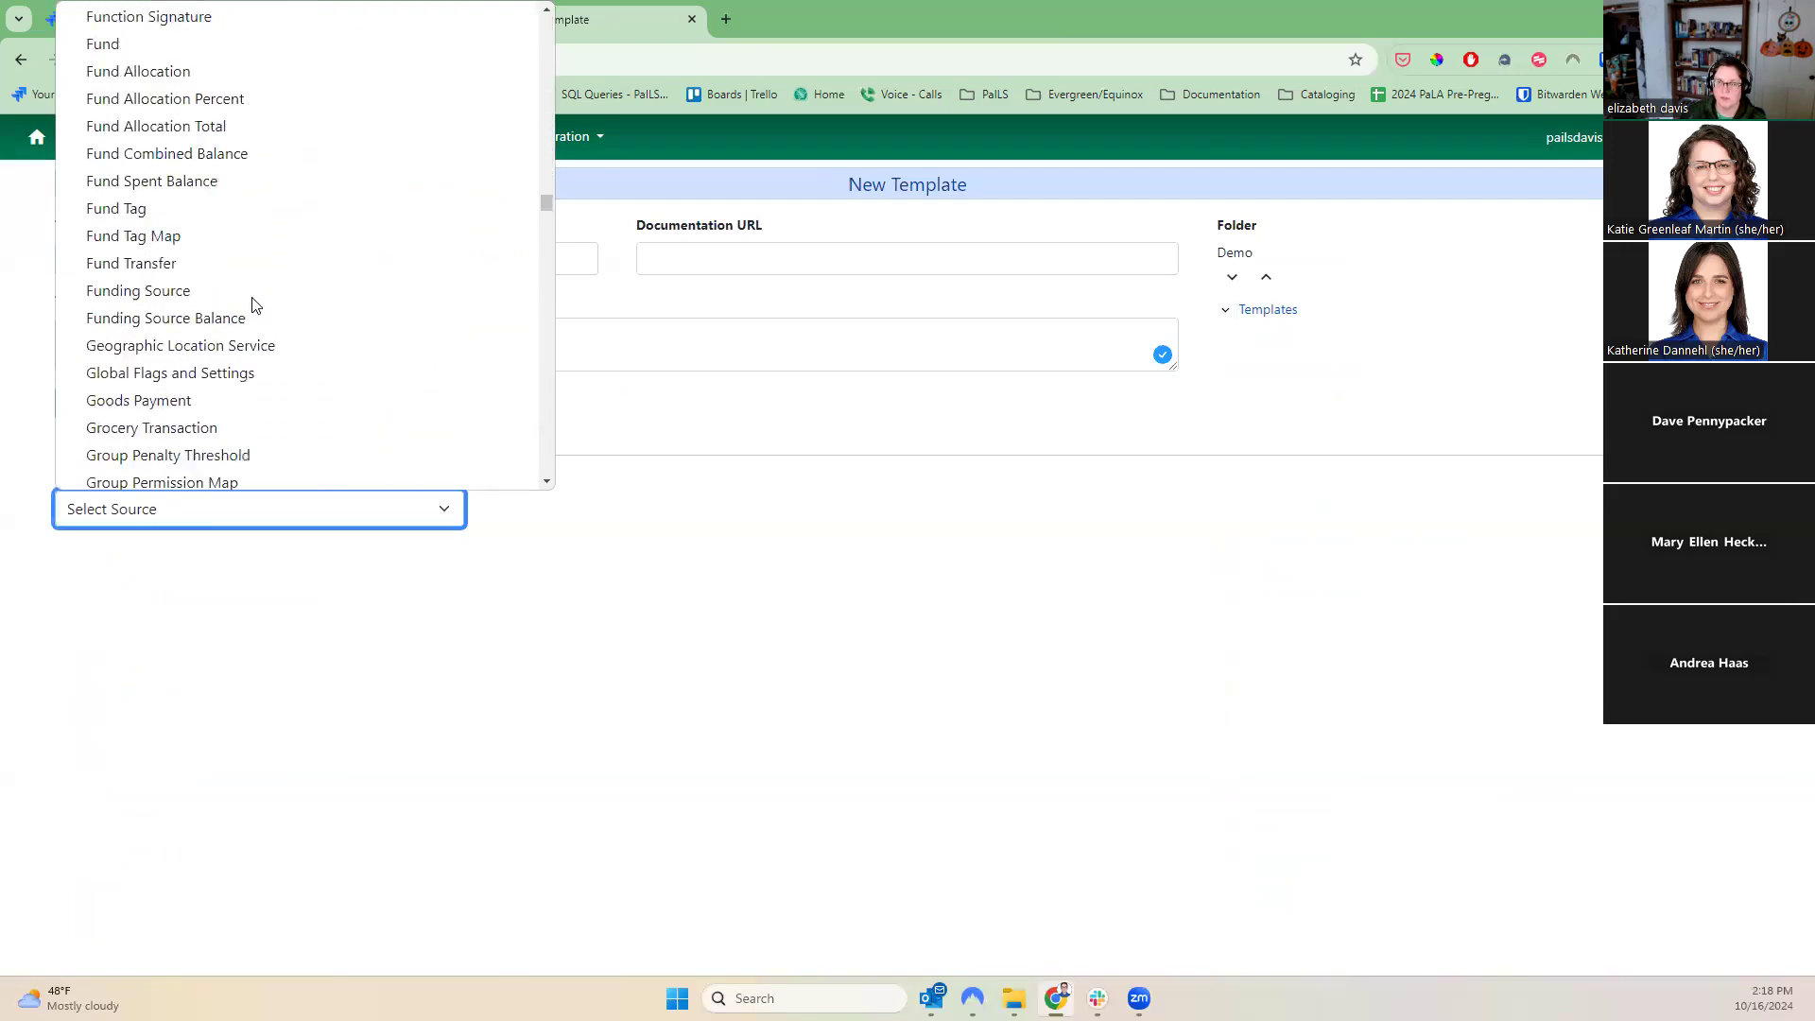
scroll(266, 323, "up", 20)
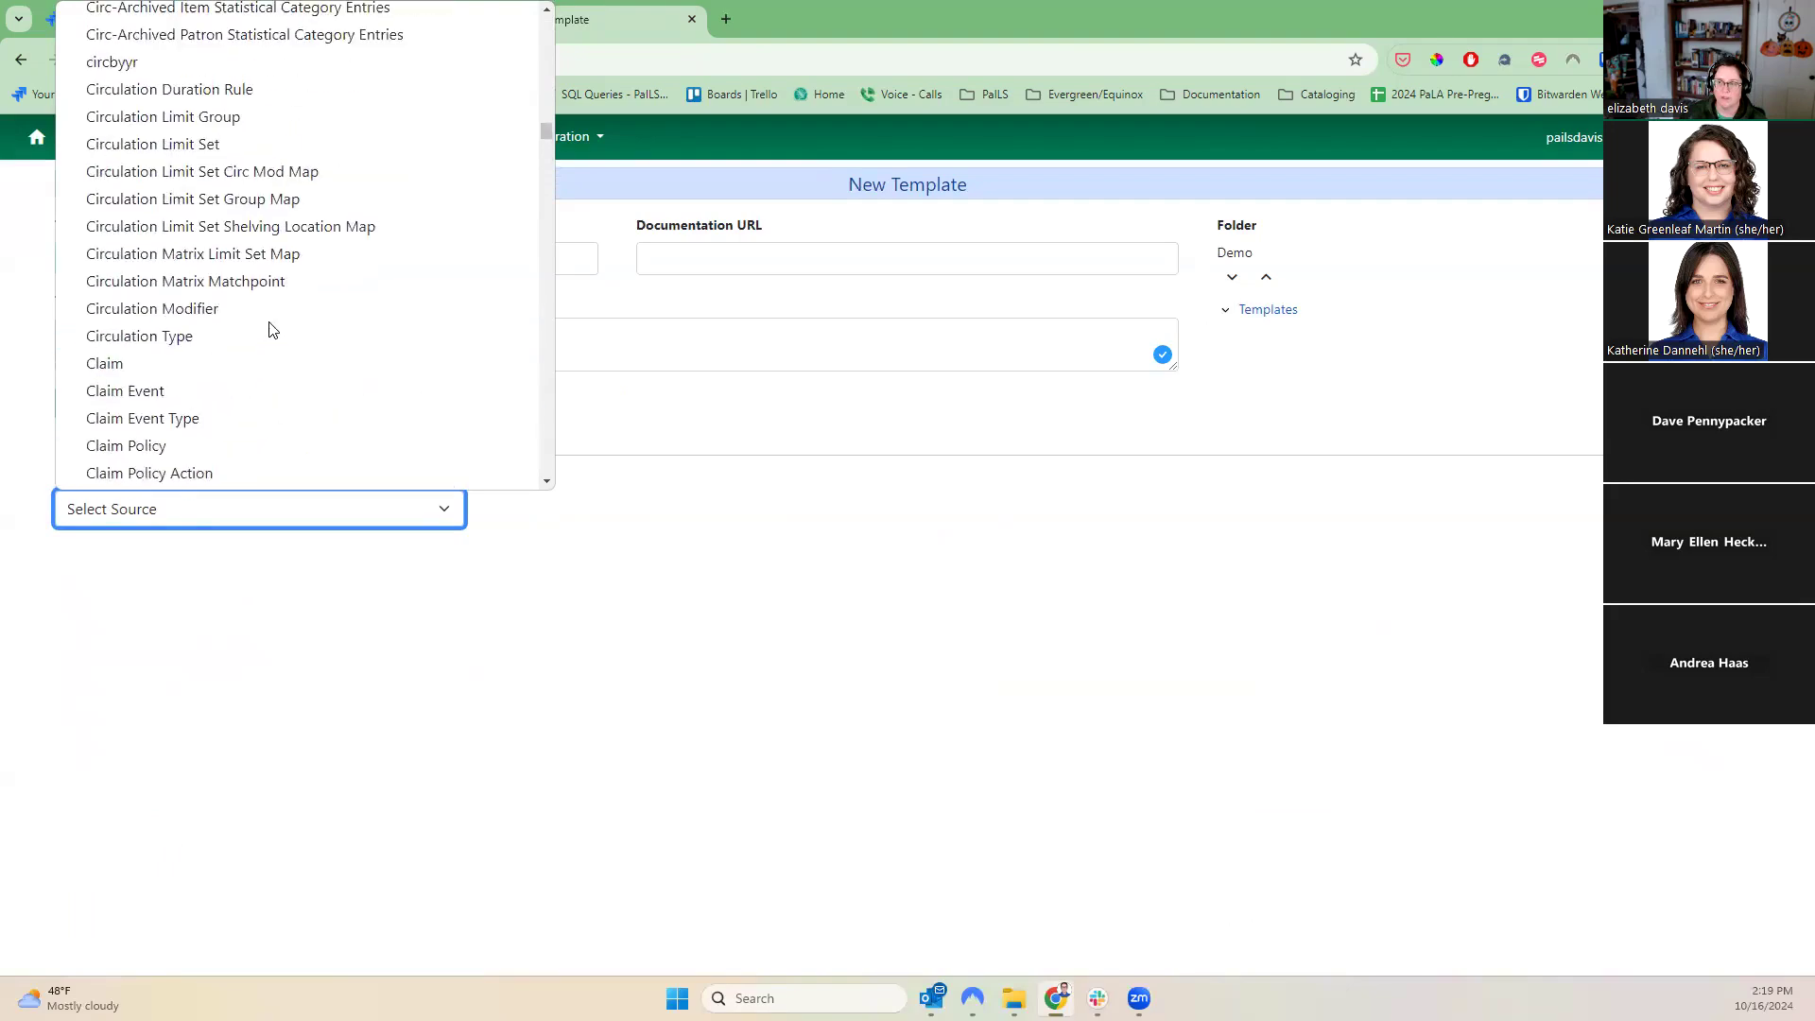
scroll(271, 329, "up", 15)
scroll(275, 340, "down", 20)
left_click(212, 366)
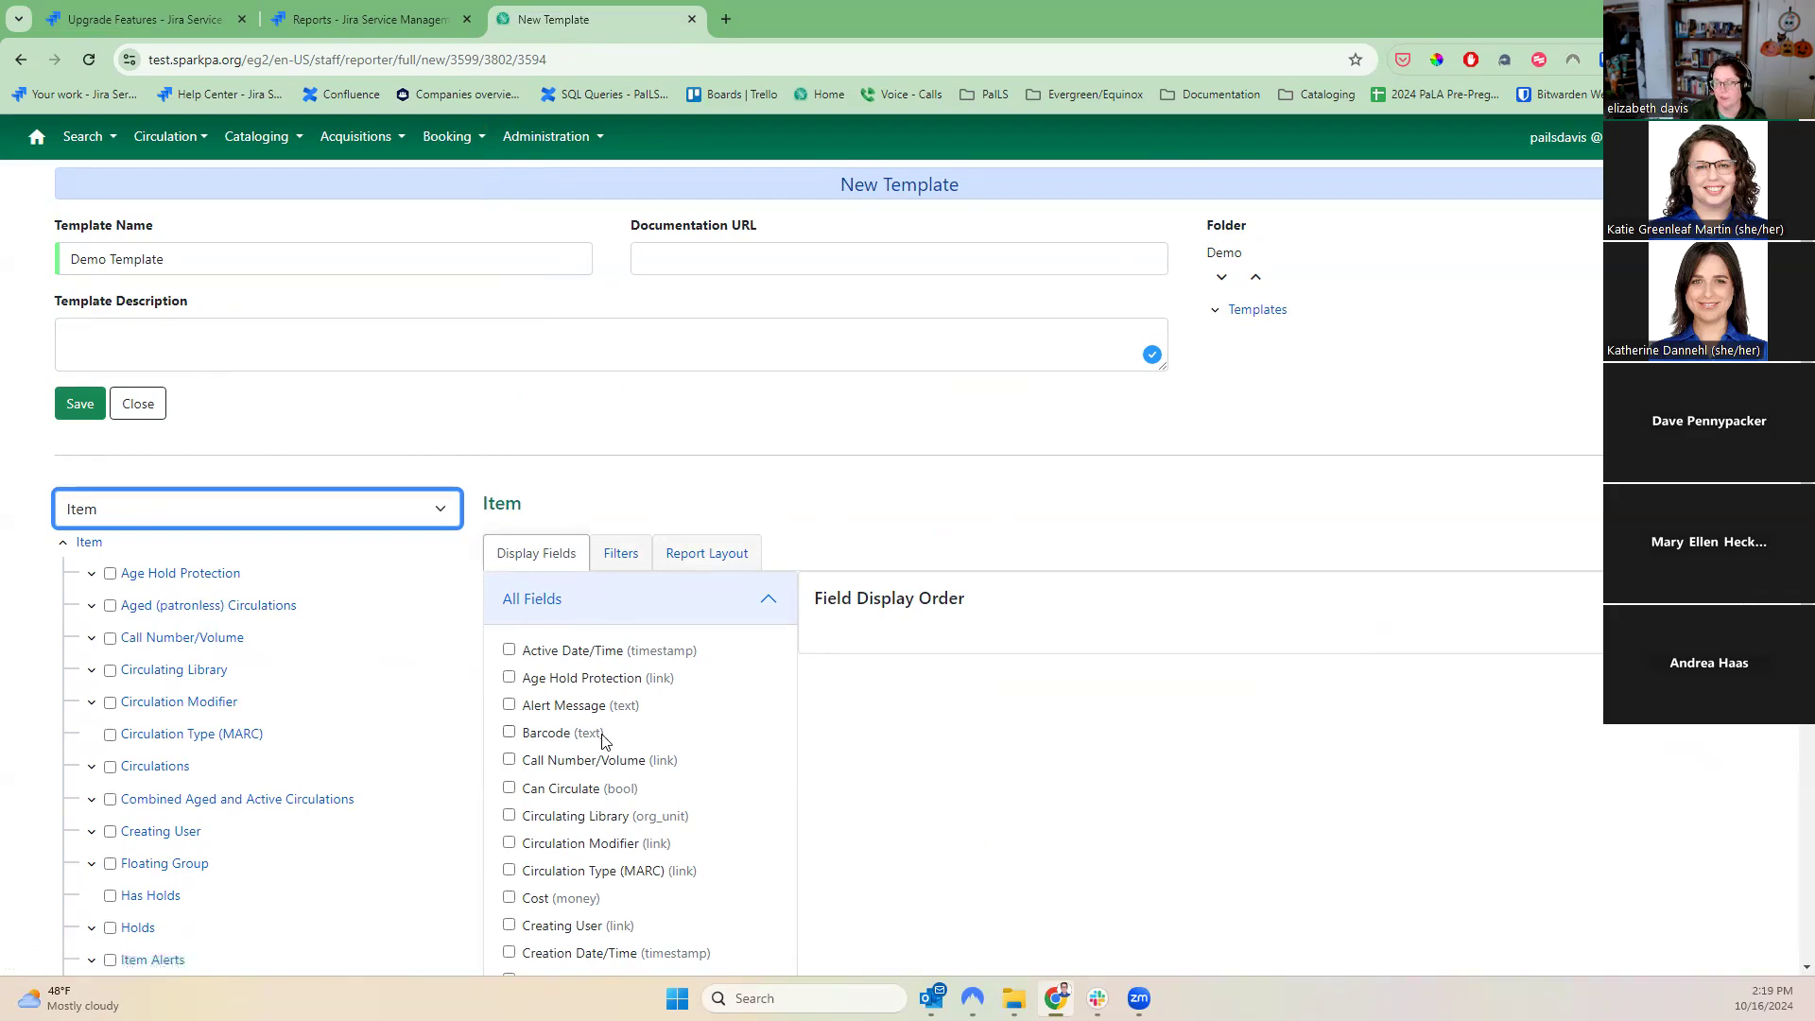
- Look through the Item fields and add Barcode and Active Date/Time to the display fields
scroll(605, 740, "down", 5)
scroll(605, 740, "down", 2)
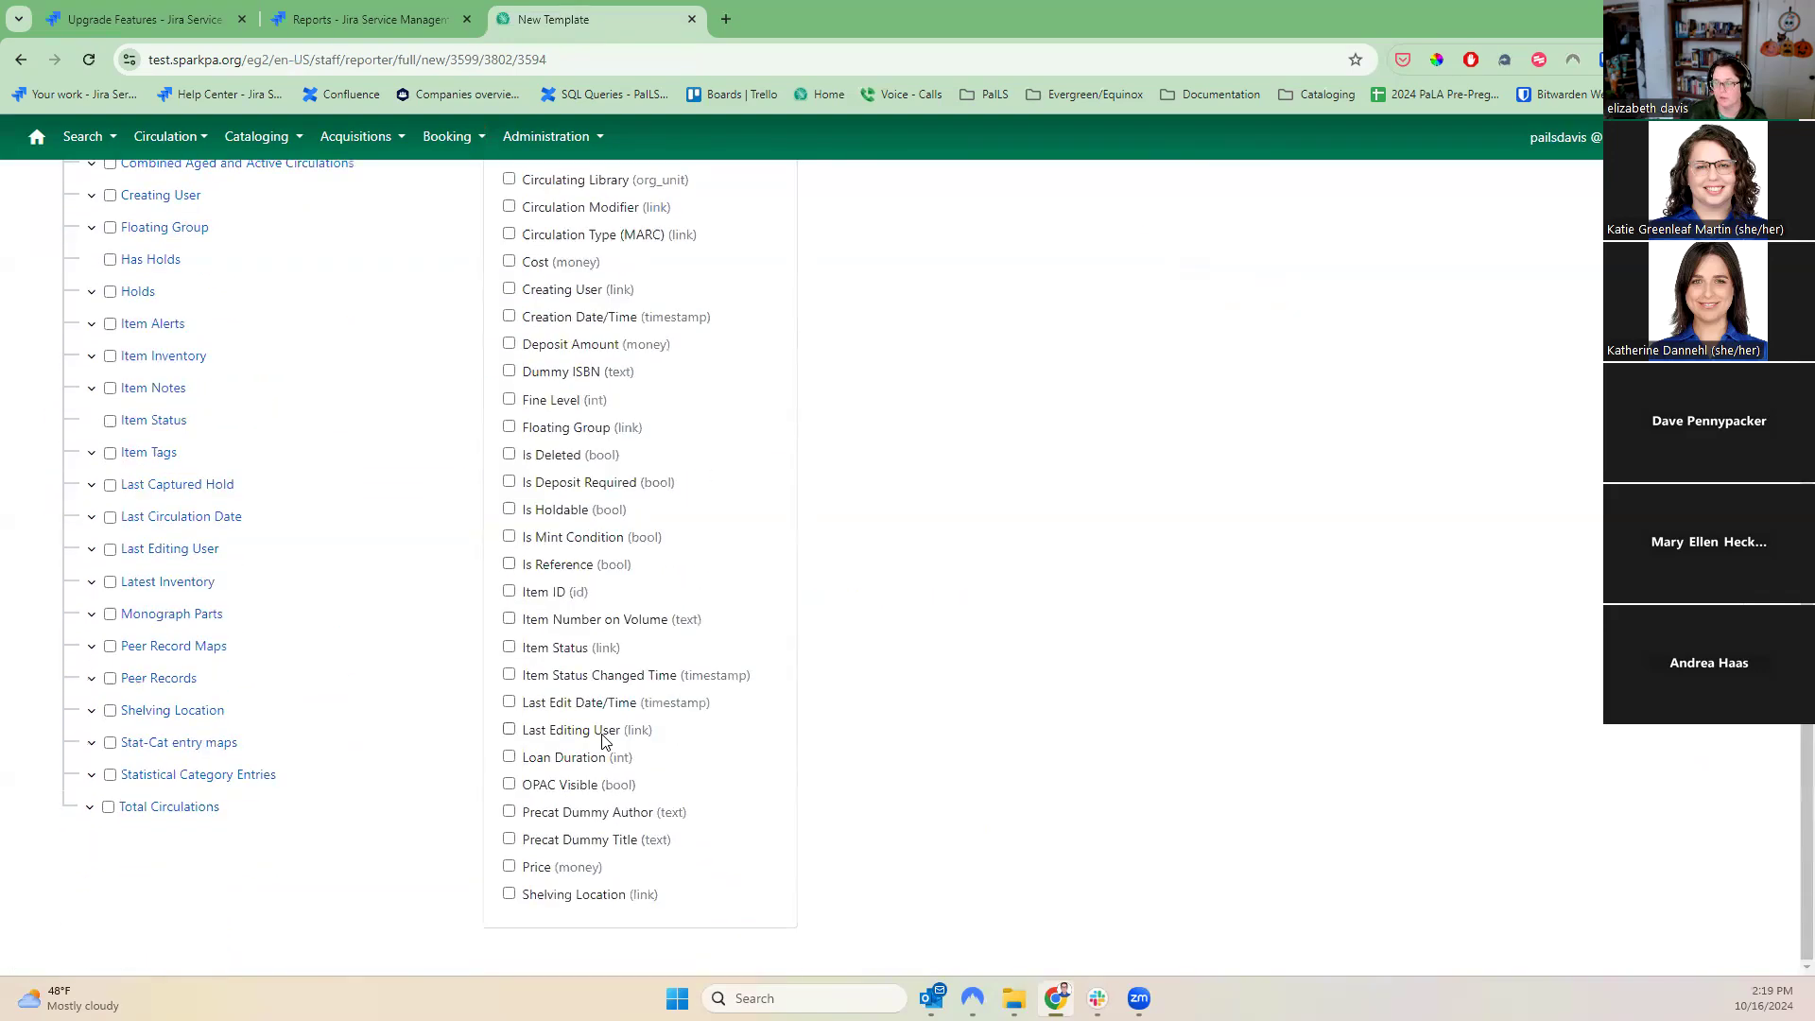
scroll(605, 738, "up", 6)
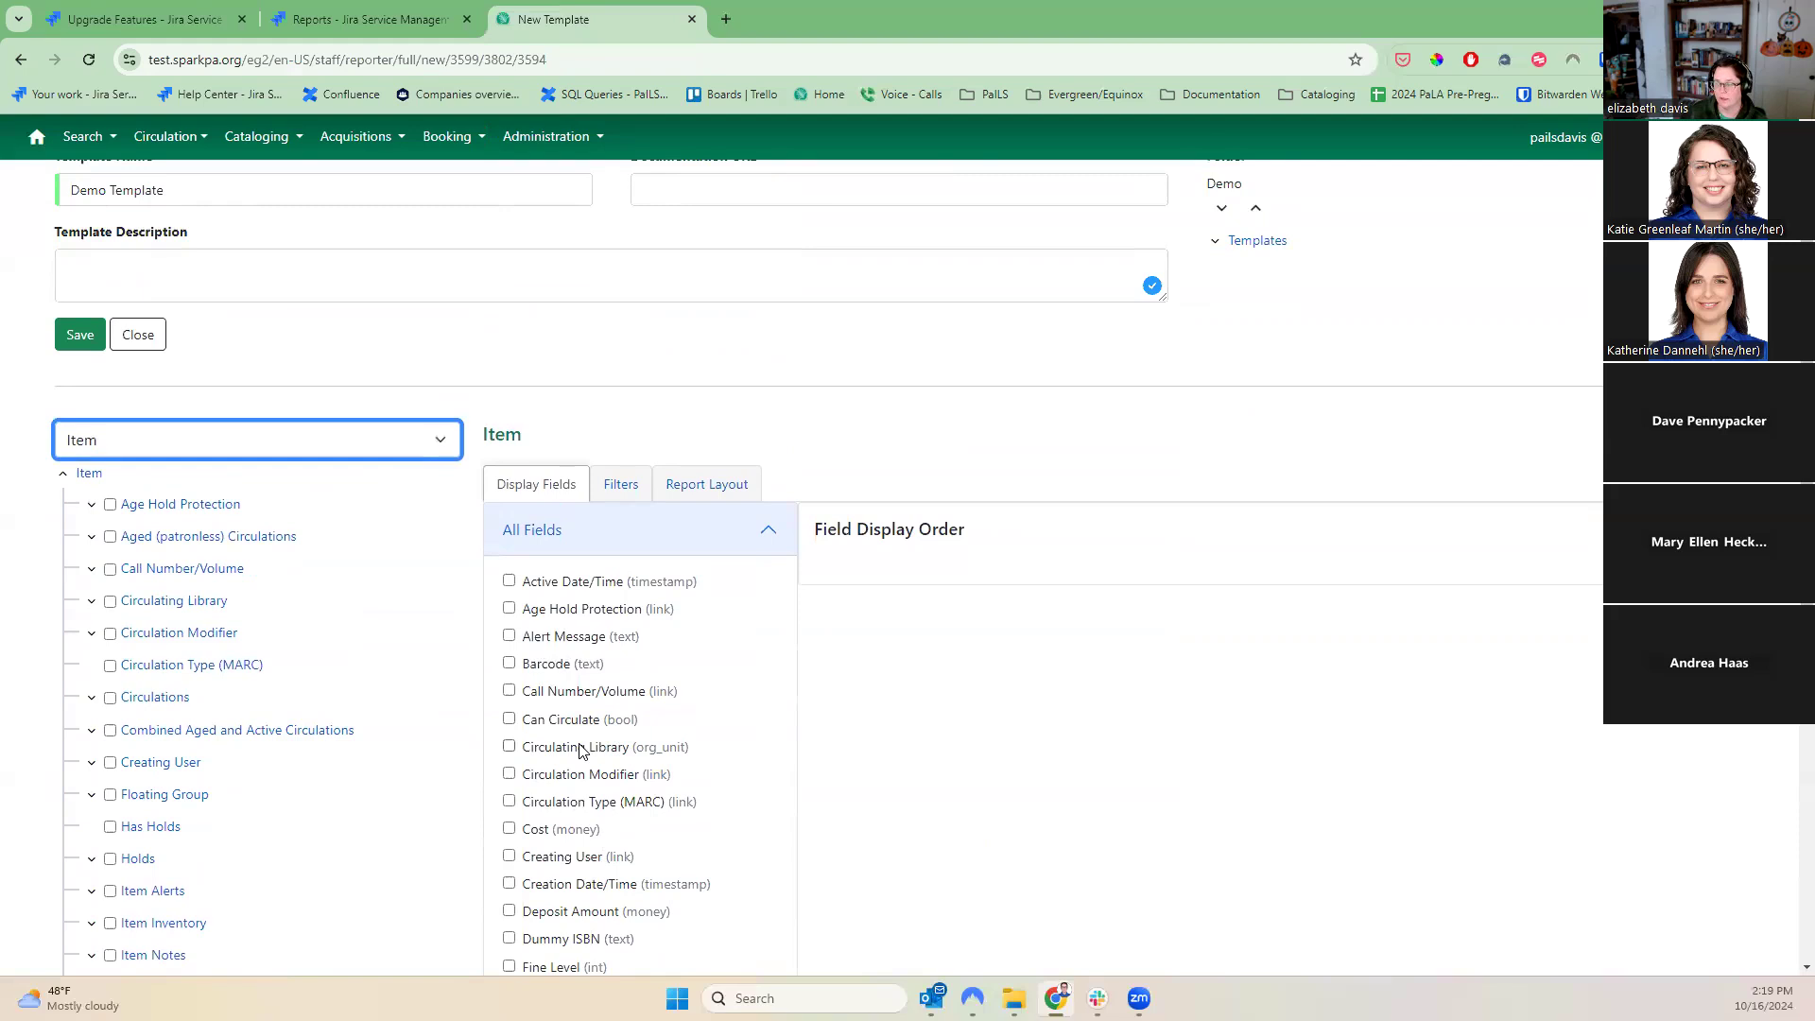
left_click(536, 665)
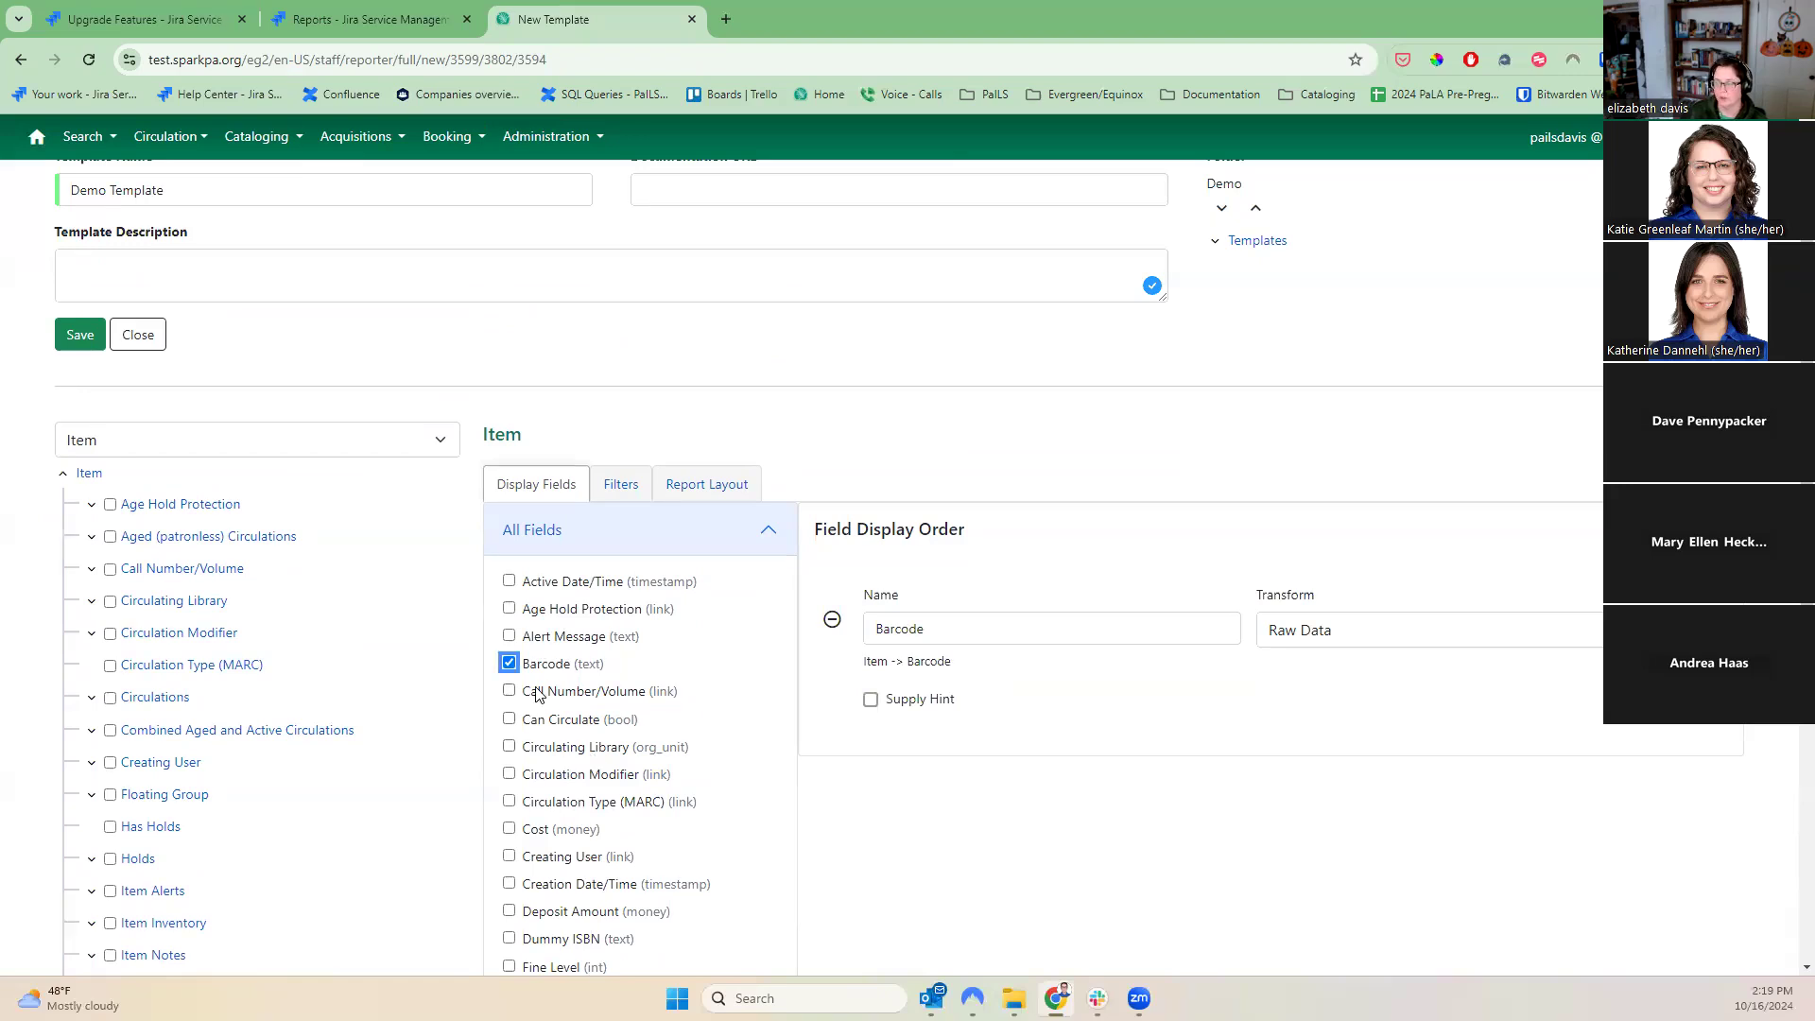
left_click(508, 581)
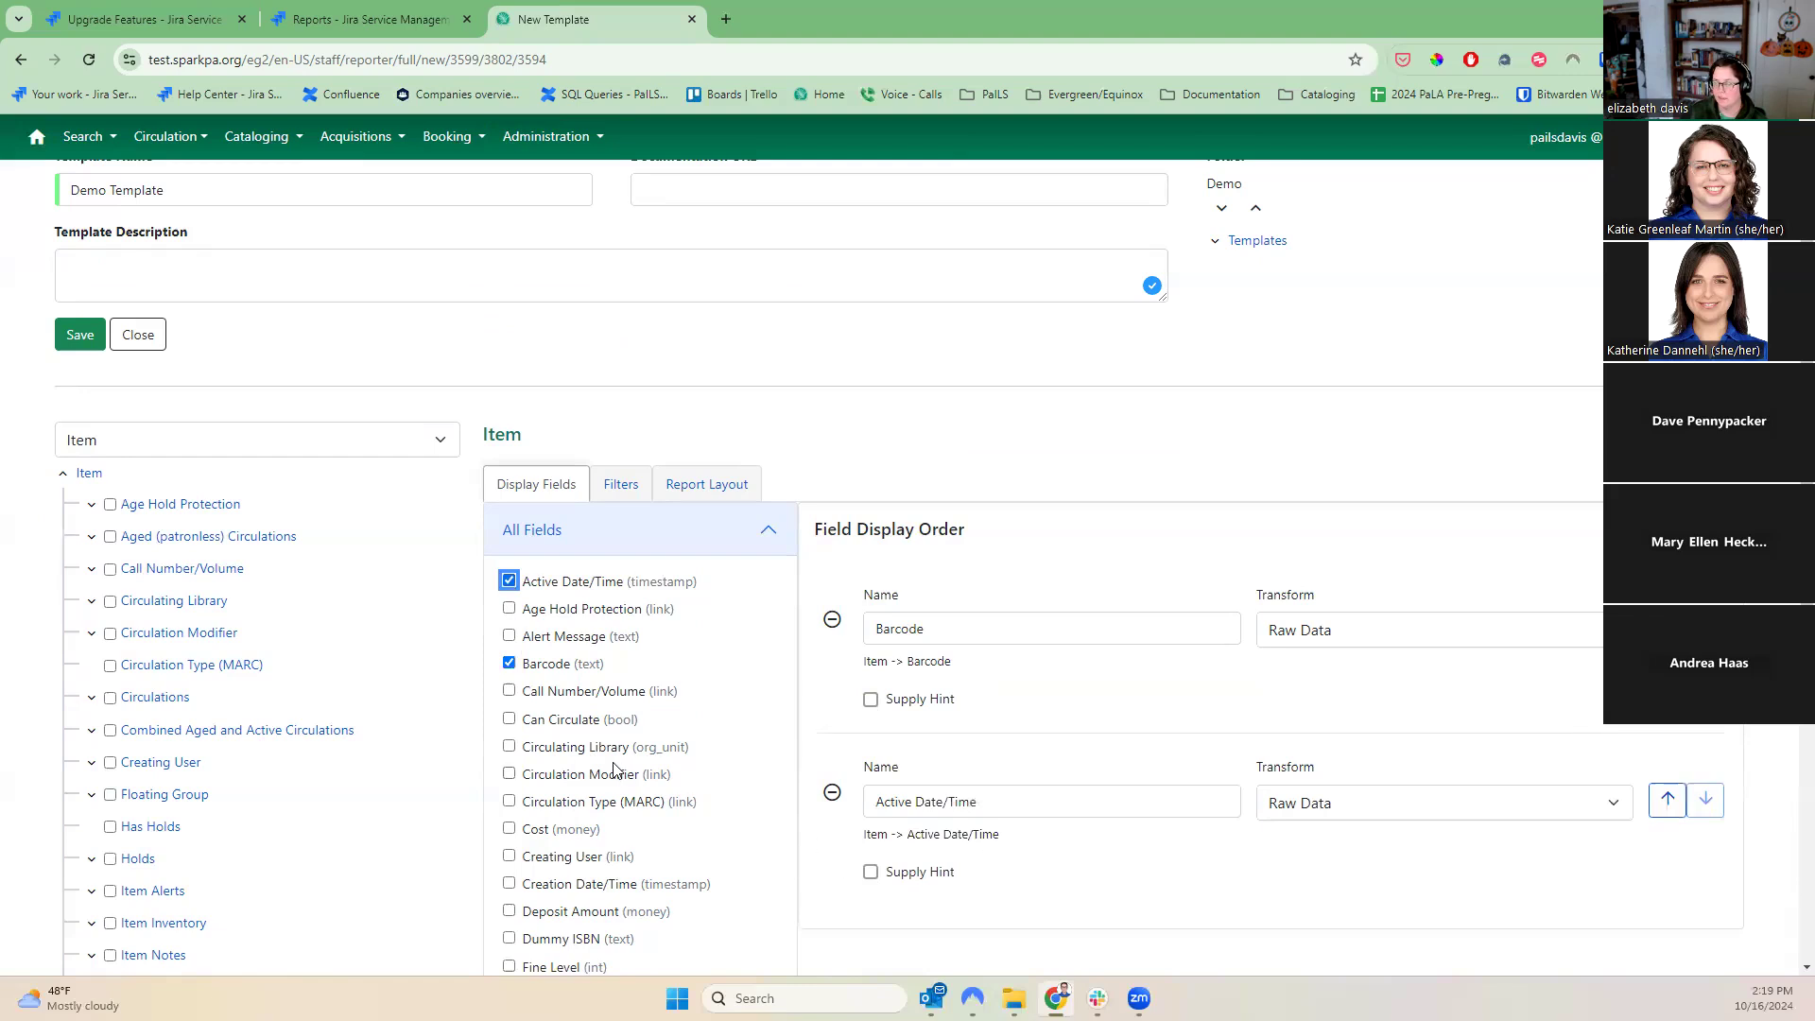
- Add the Name field from Circulation Modifier to the display fields and review the field display order
left_click(151, 645)
left_click(543, 696)
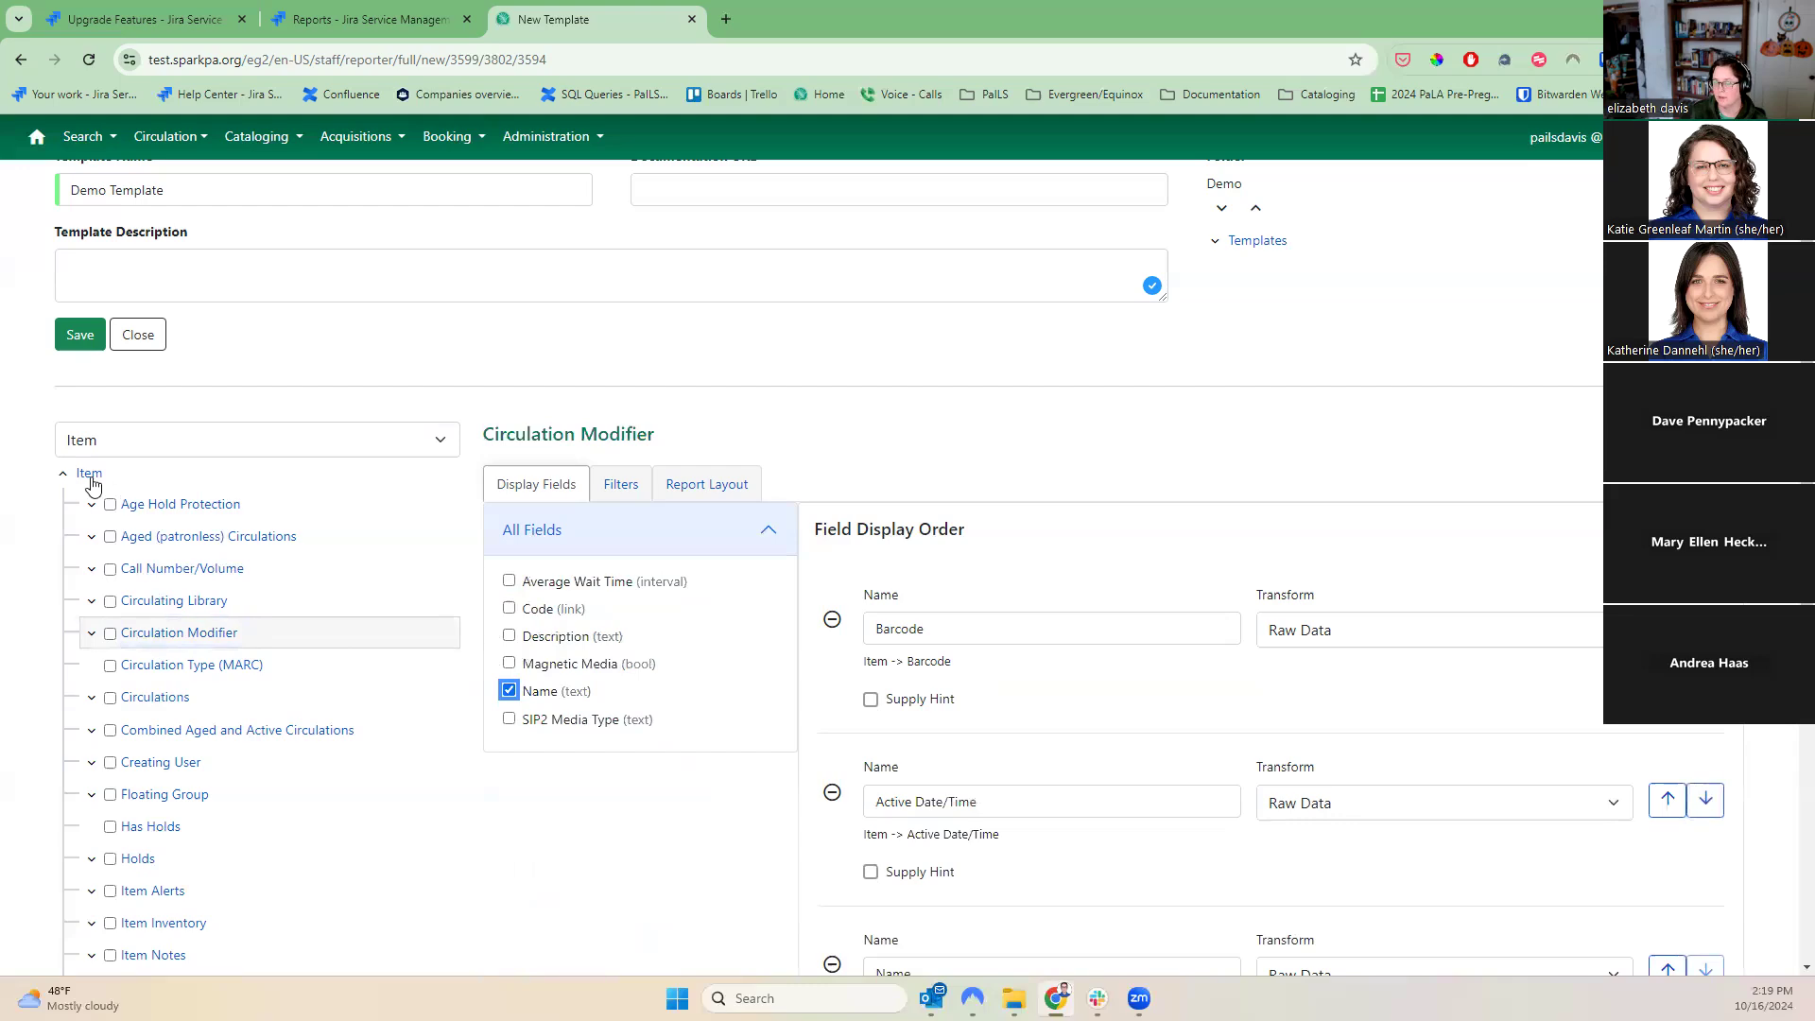
scroll(1311, 839, "down", 5)
scroll(649, 324, "up", 4)
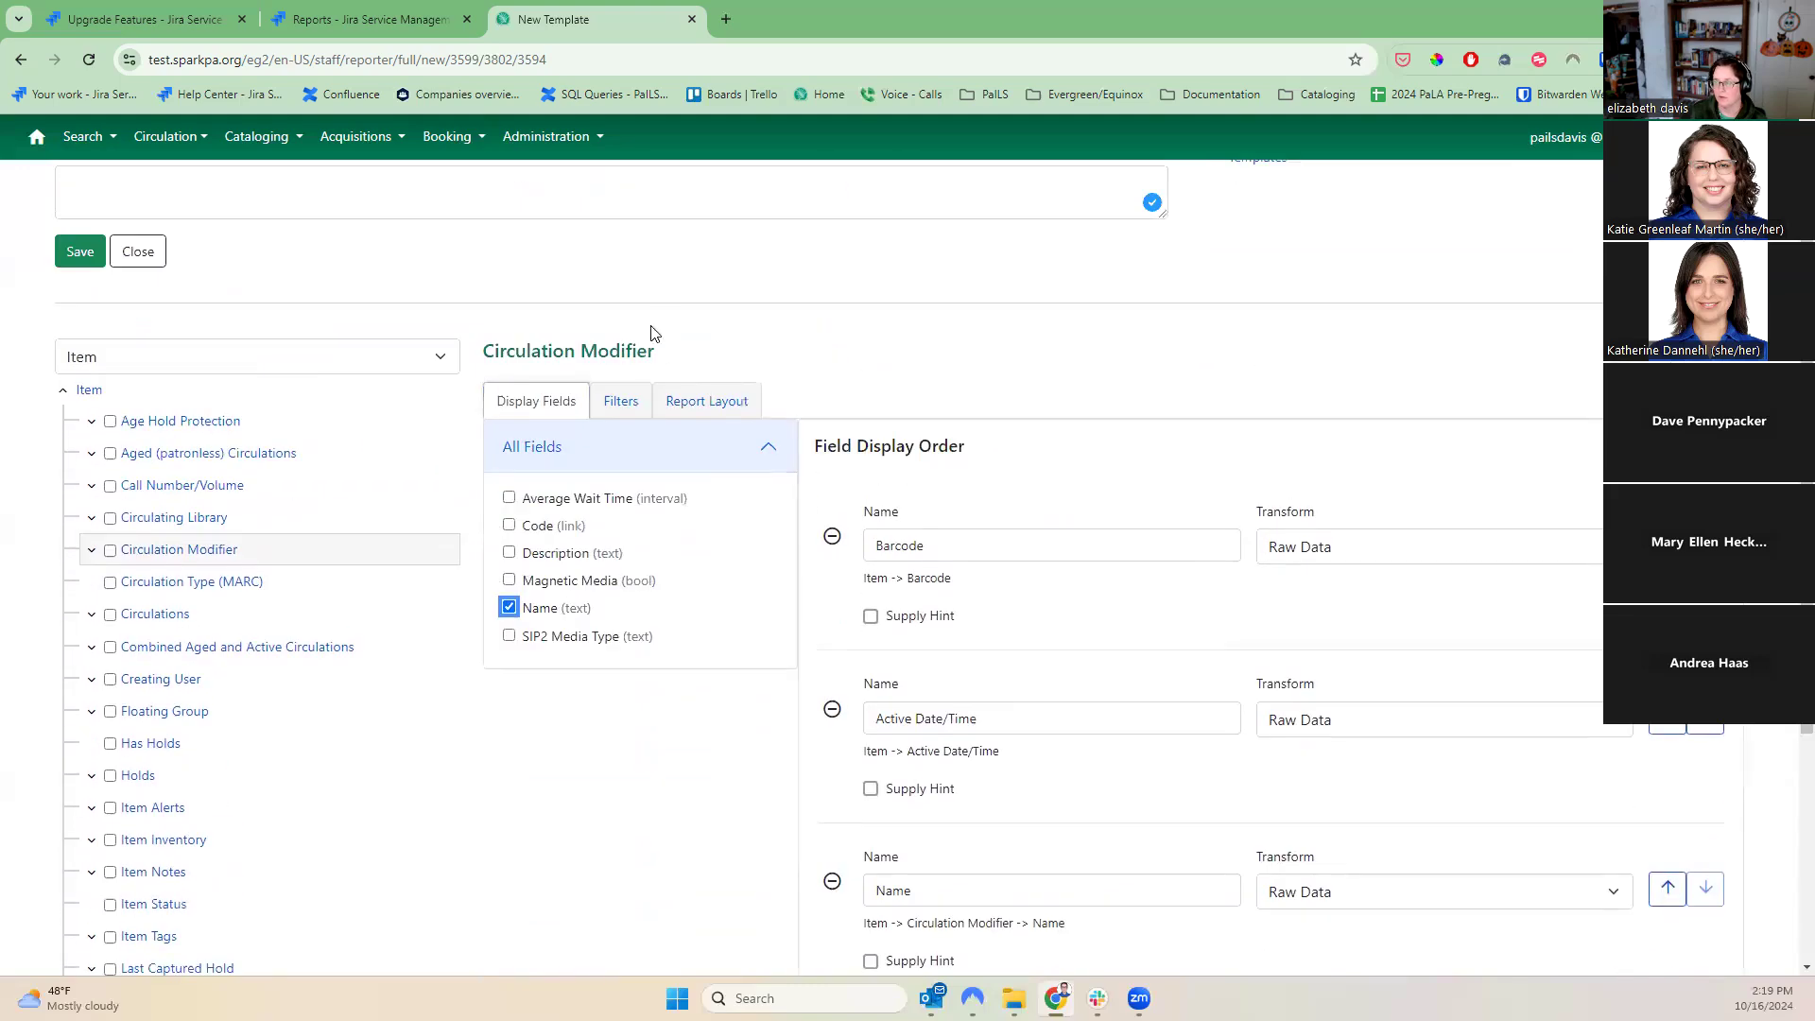
- Add a filter on the Item's Is Deleted field with the supplied filter value False
left_click(595, 404)
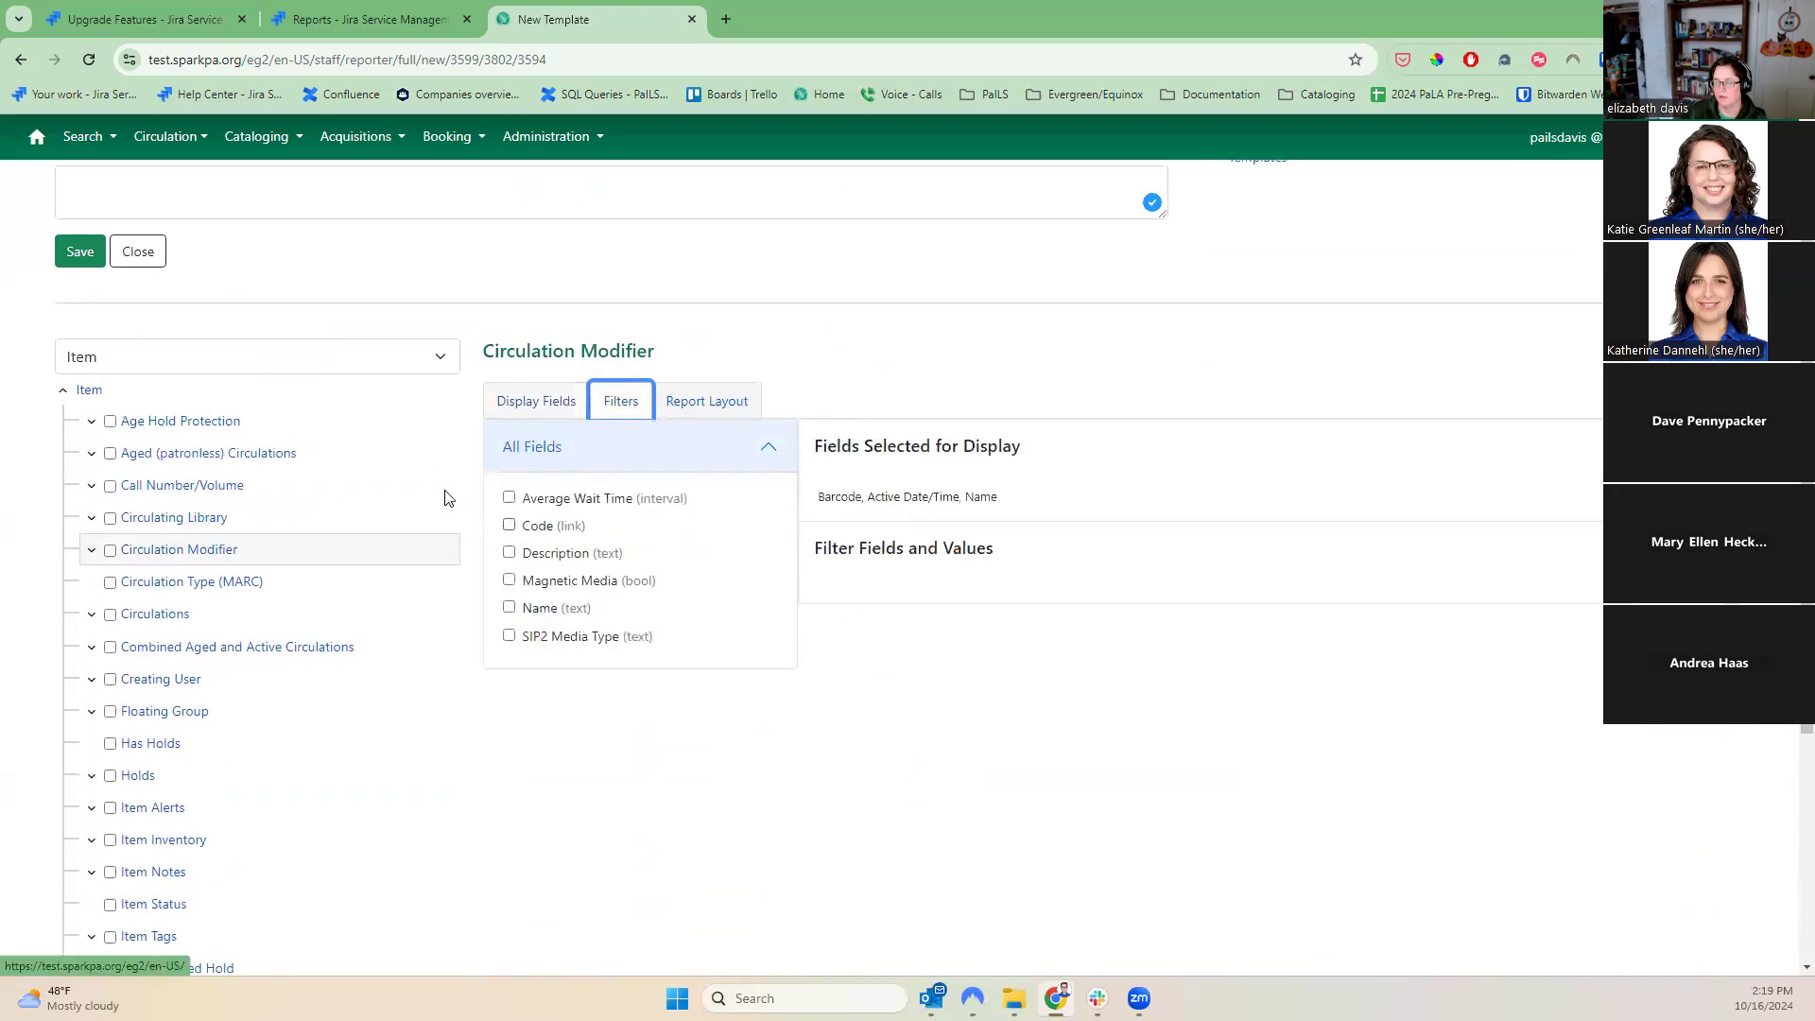
left_click(90, 391)
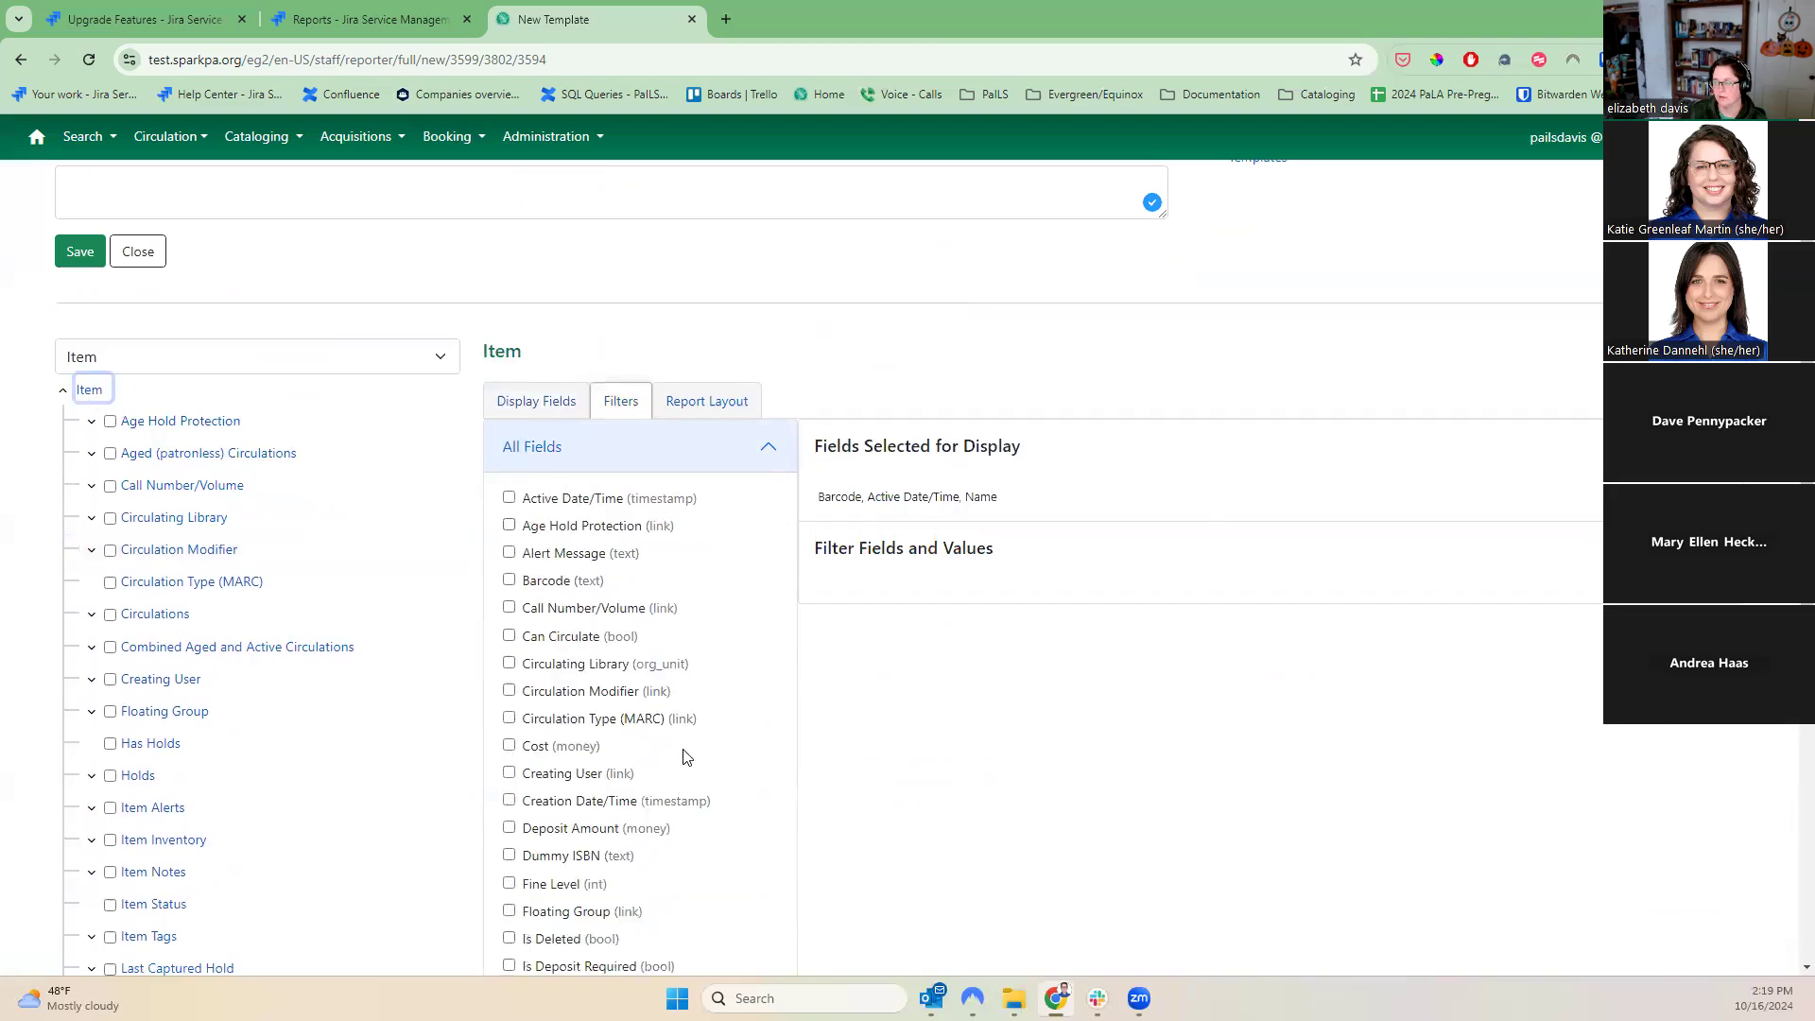
scroll(682, 756, "down", 2)
left_click(592, 751)
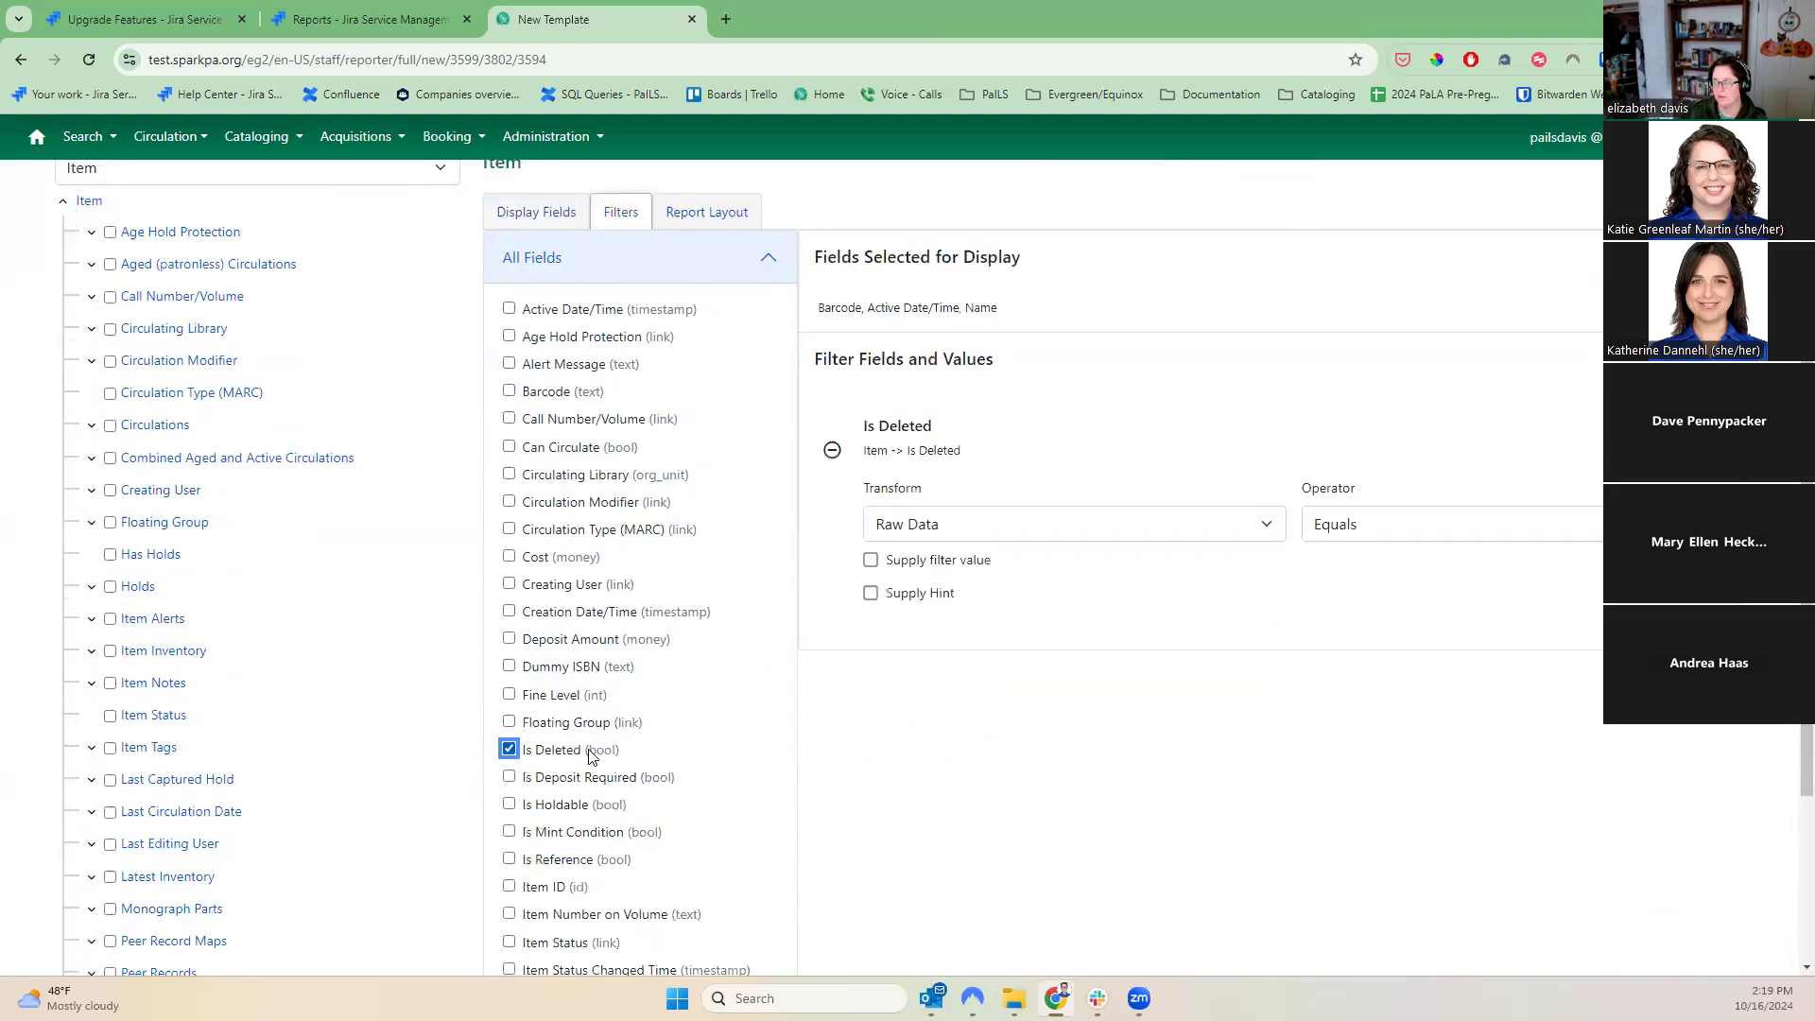
left_click(916, 564)
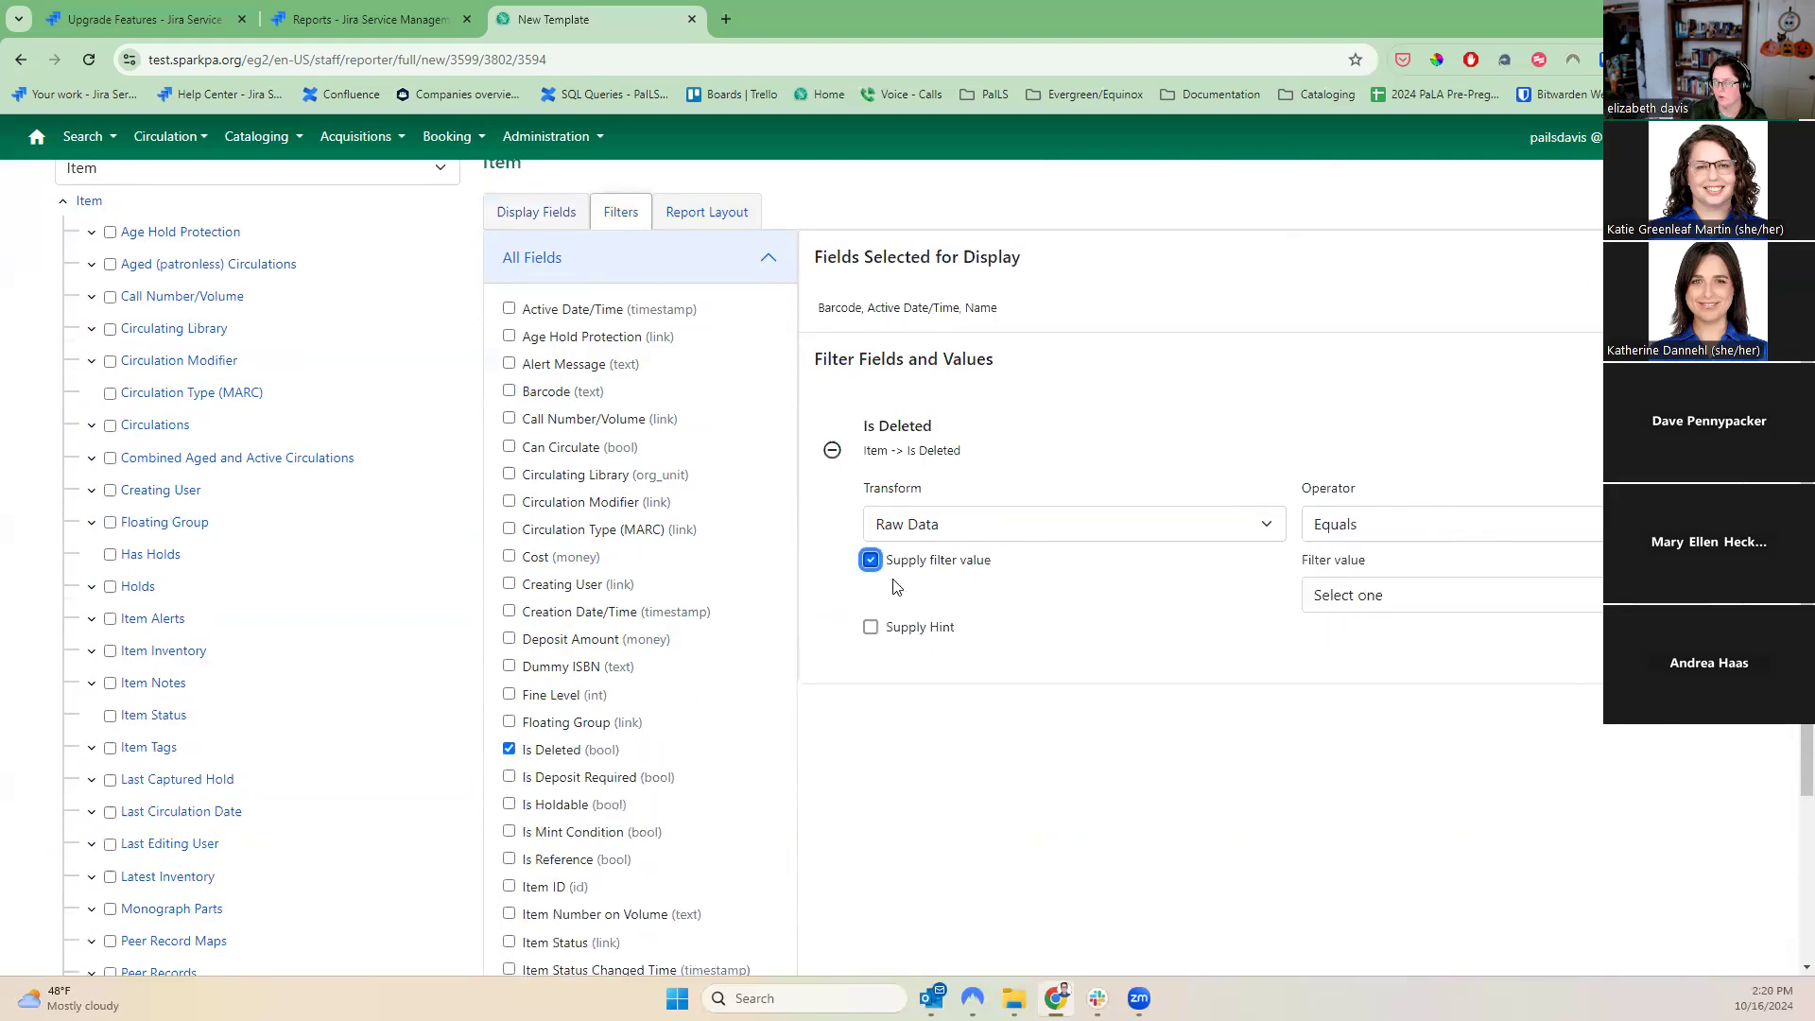
left_click(1479, 593)
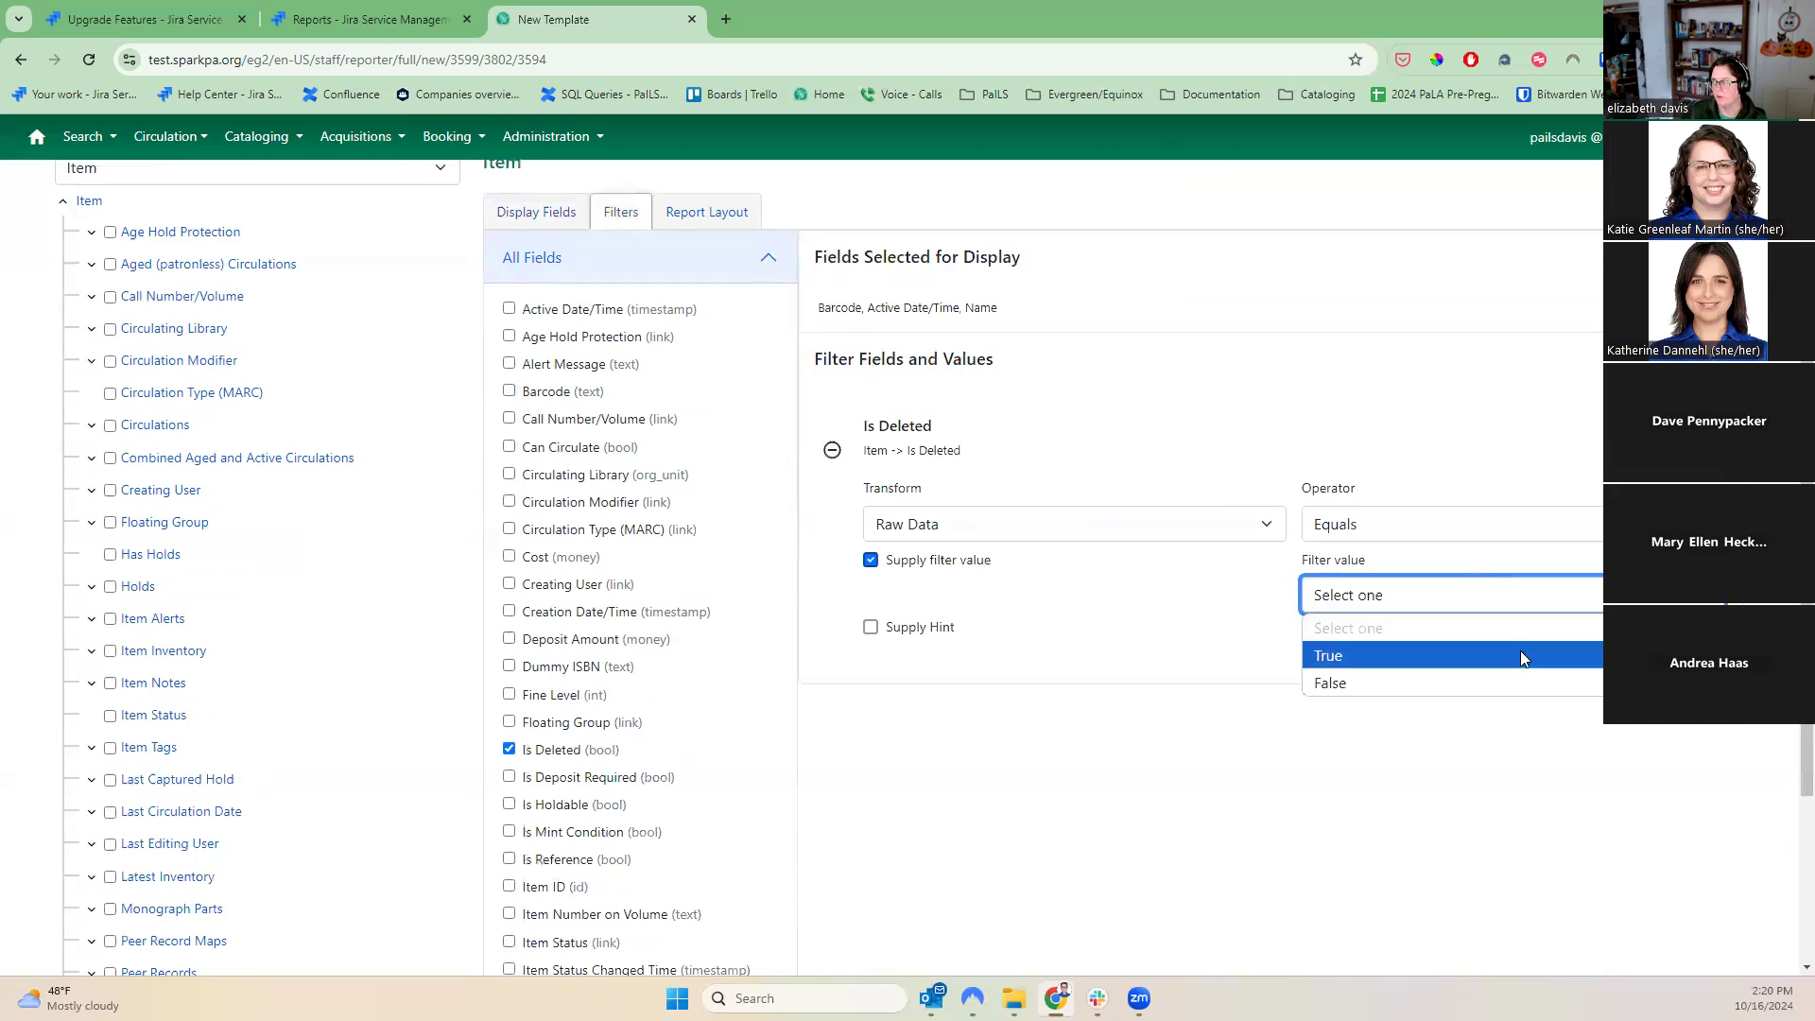
left_click(1535, 680)
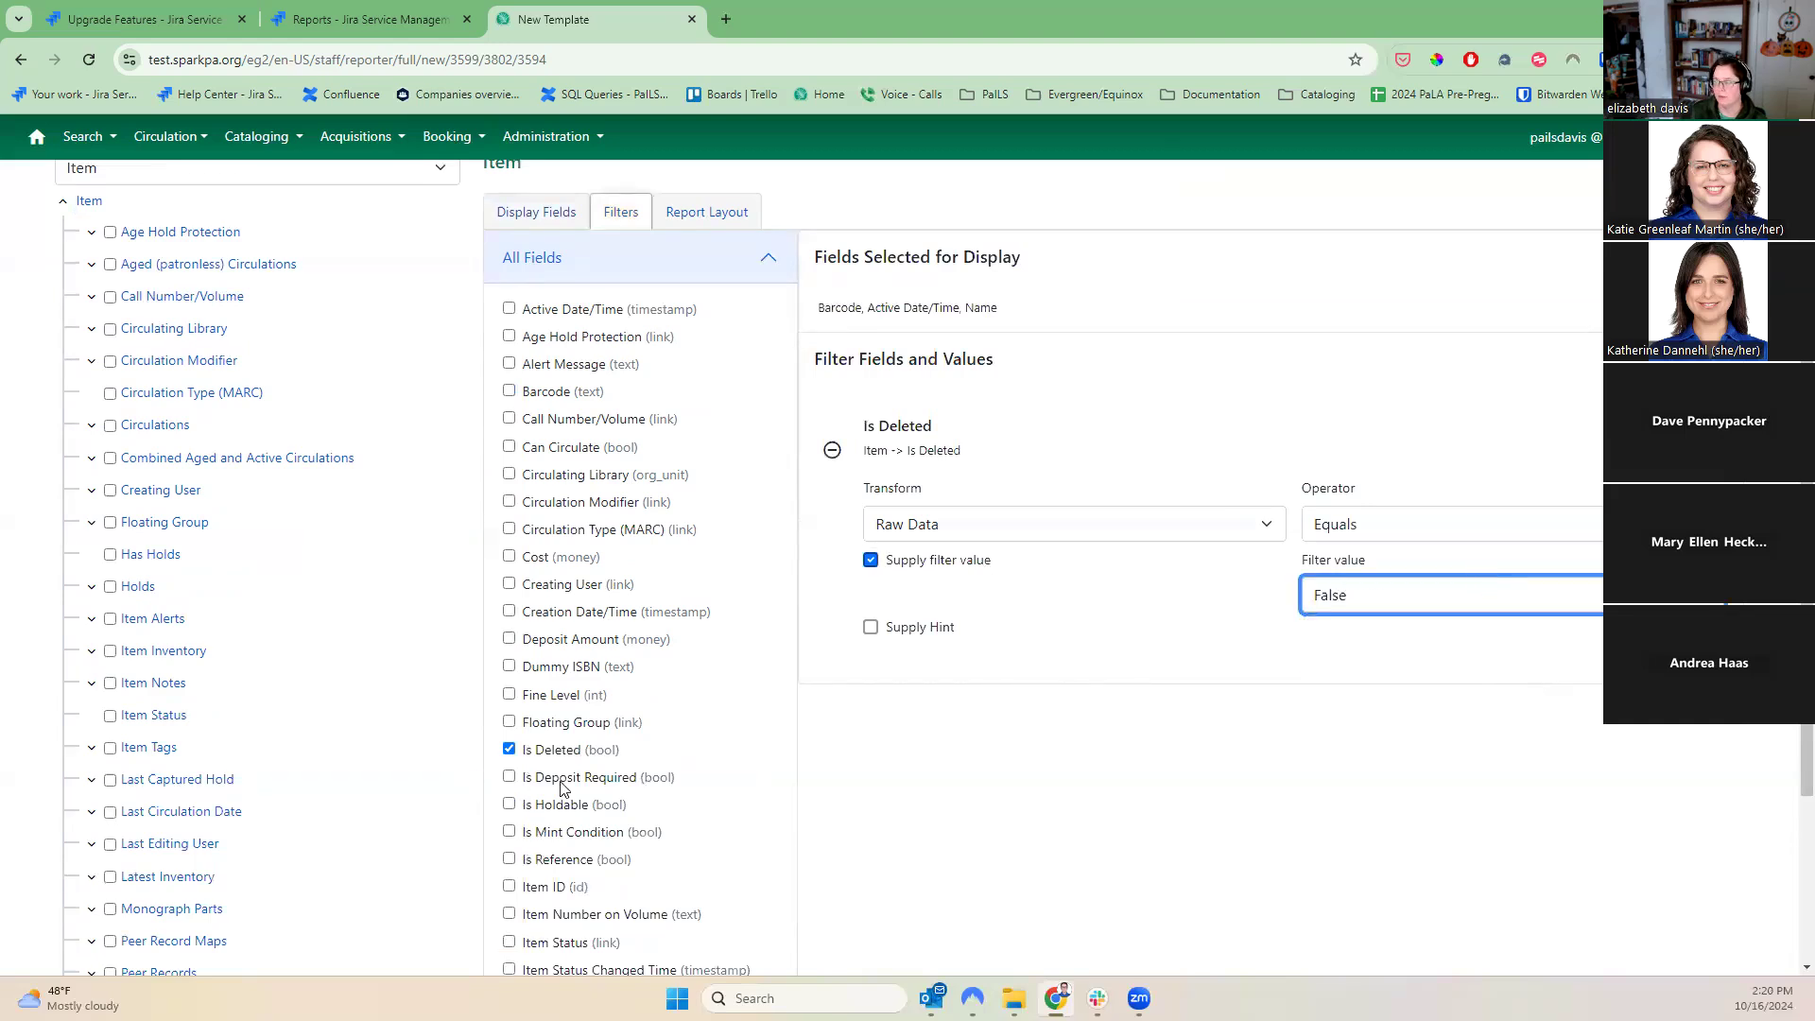
- Add a filter on the Item's Circulating Library field with the operator In List
scroll(586, 788, "down", 1)
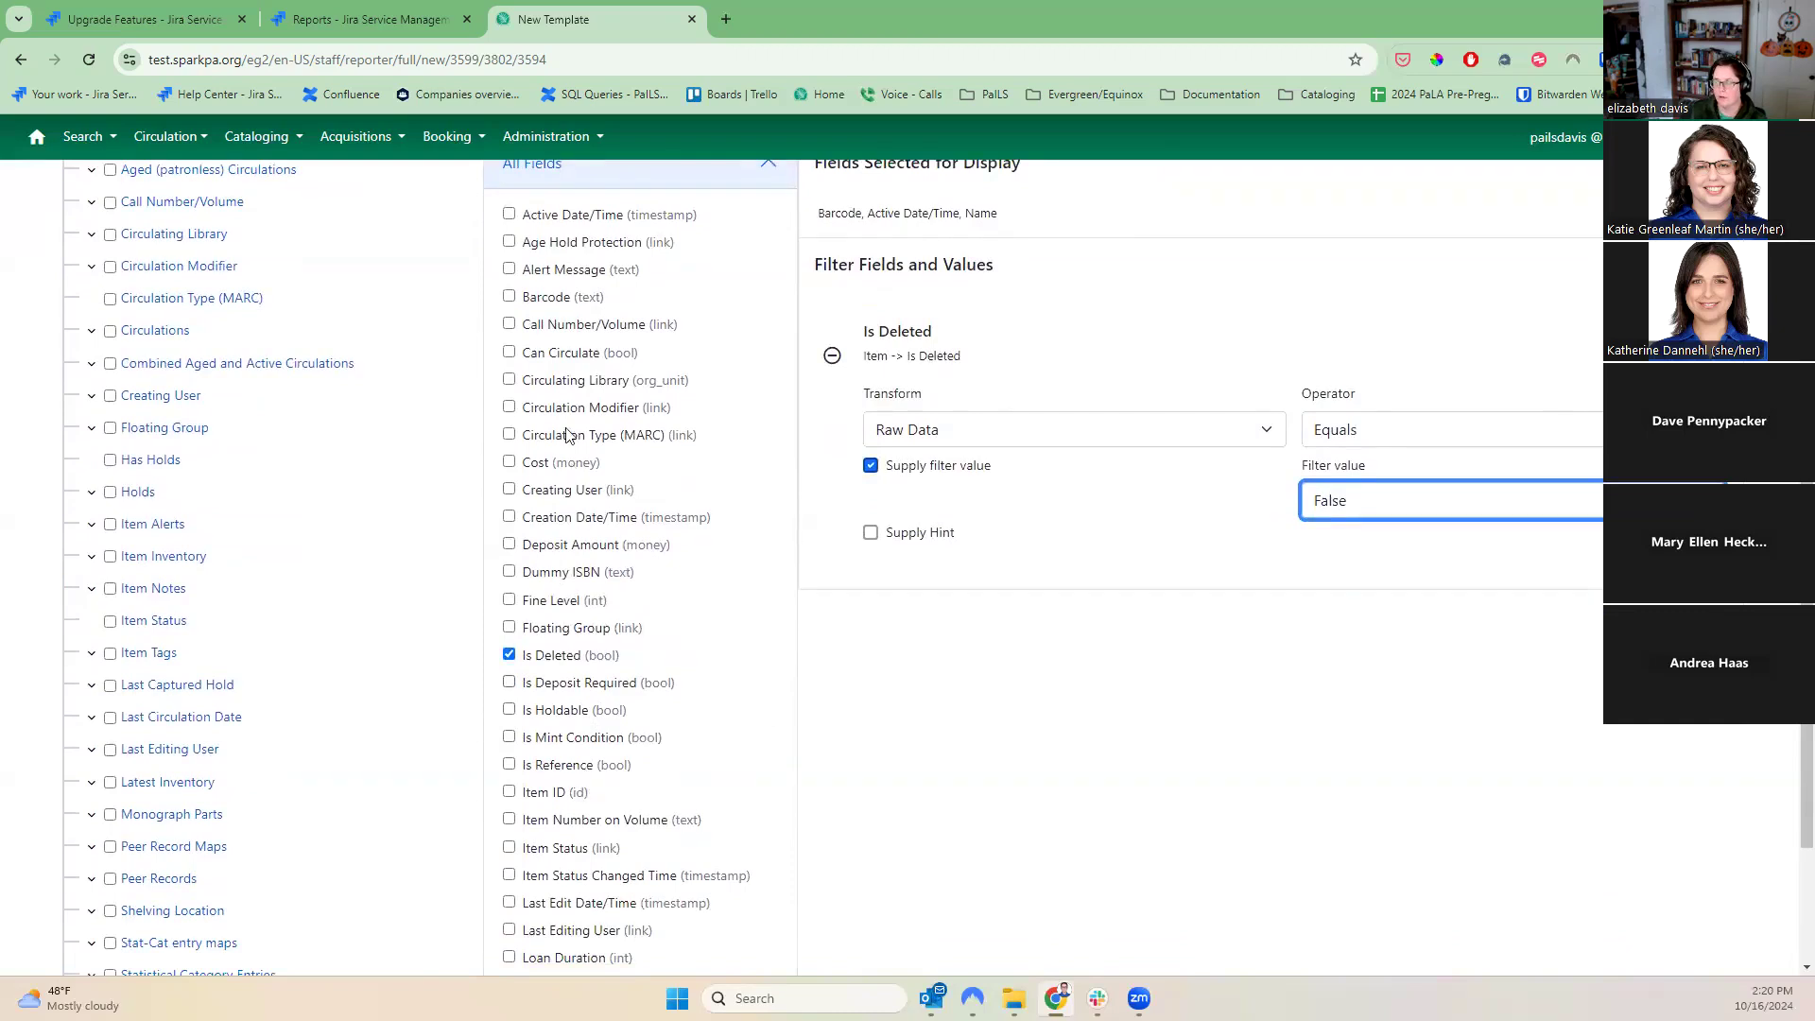
left_click(556, 382)
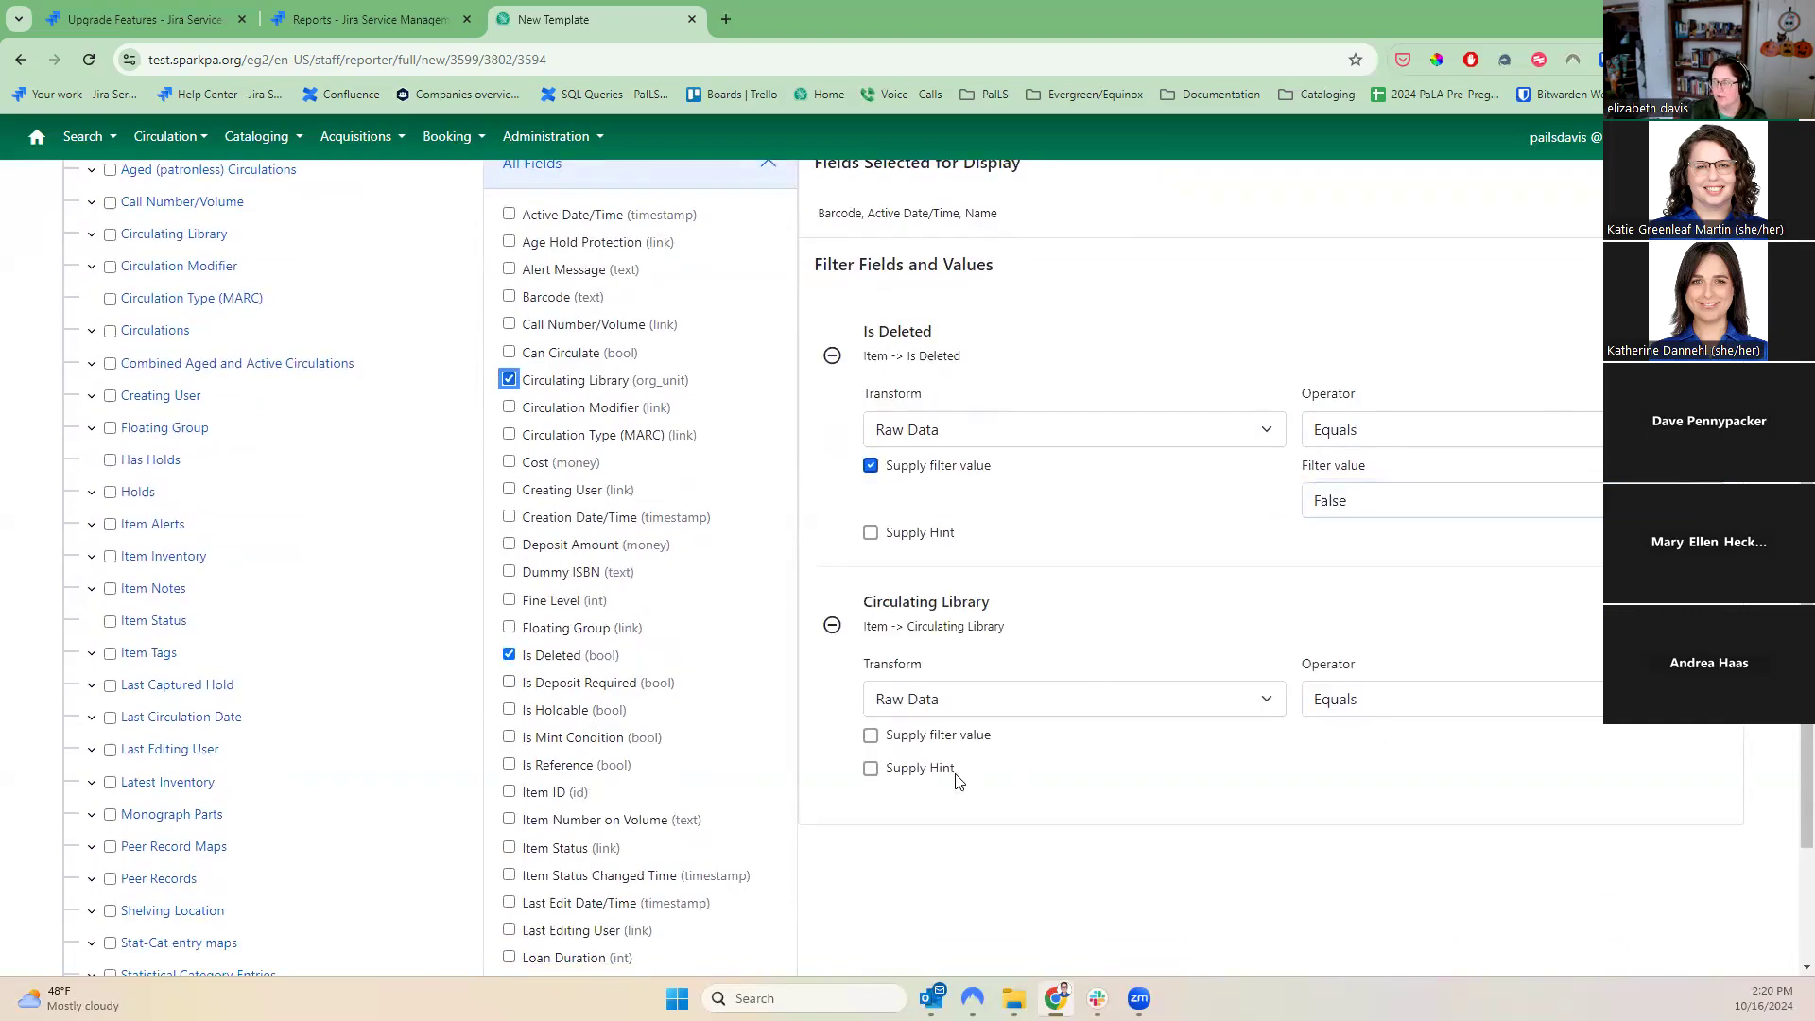
left_click(1467, 693)
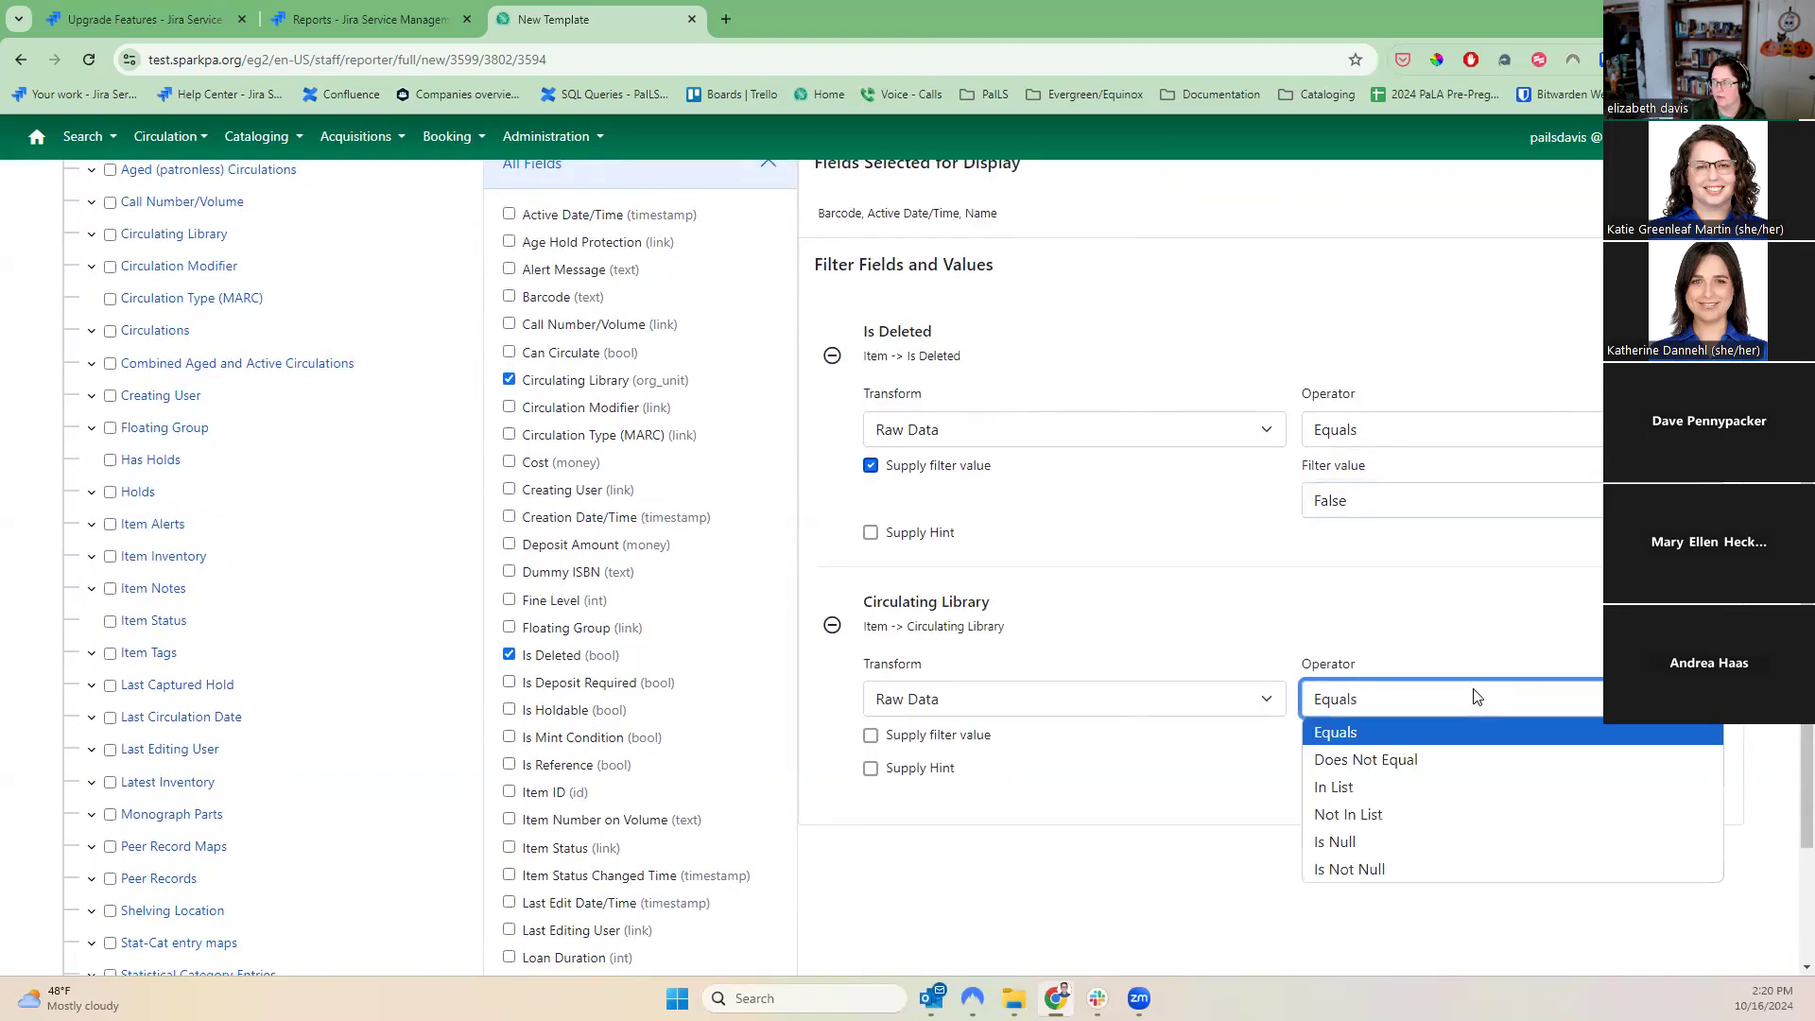
left_click(1510, 789)
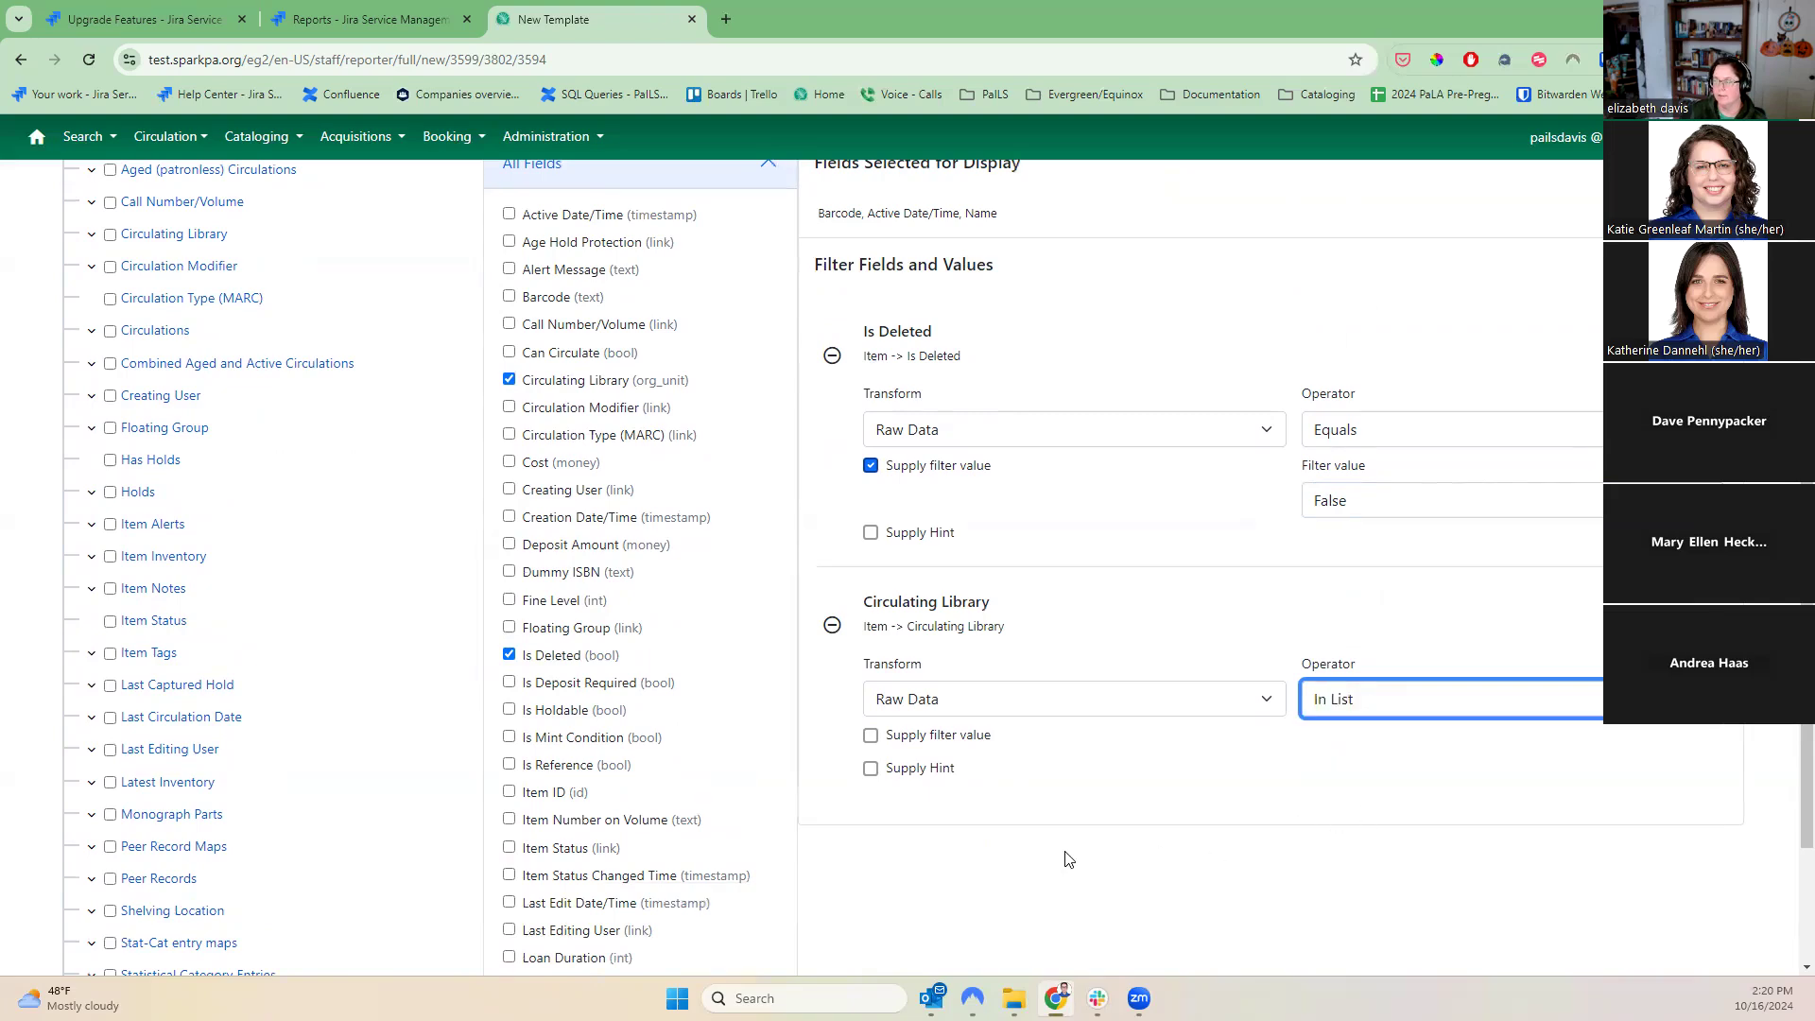
- Review the template's filters and close the new template without saving it
scroll(1087, 846, "up", 5)
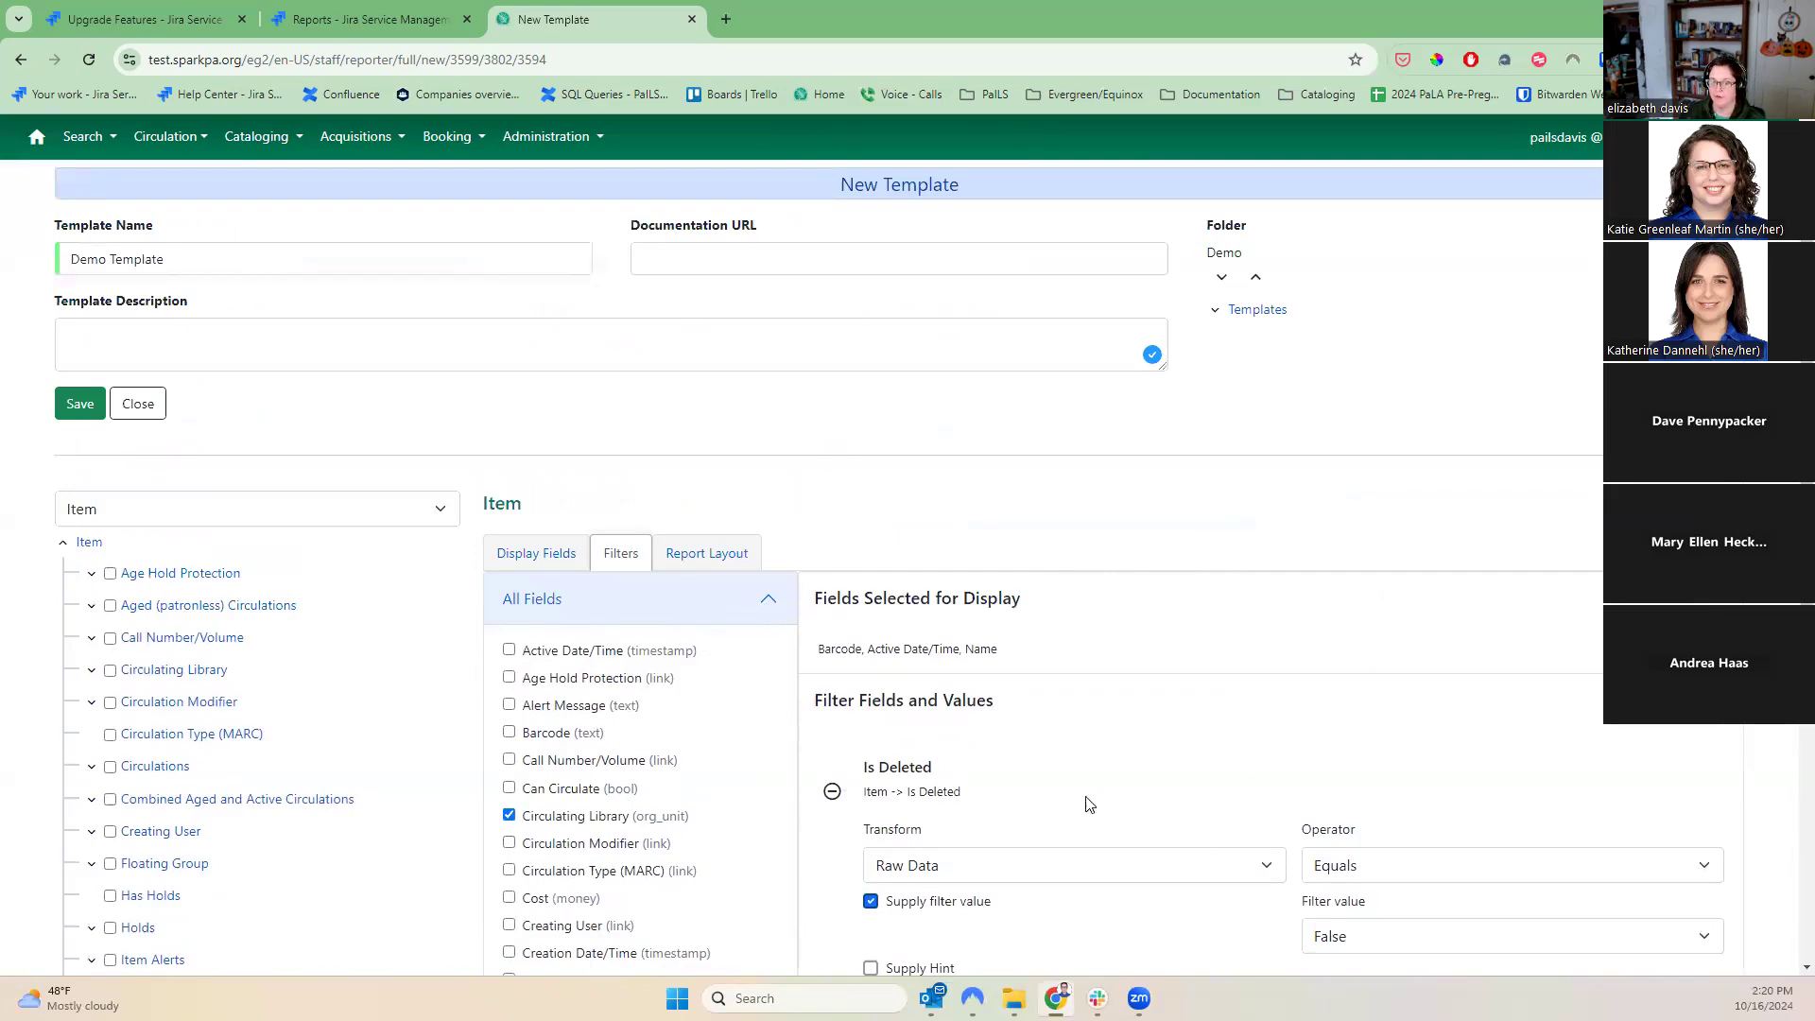
scroll(1125, 648, "down", 1)
scroll(1124, 648, "down", 2)
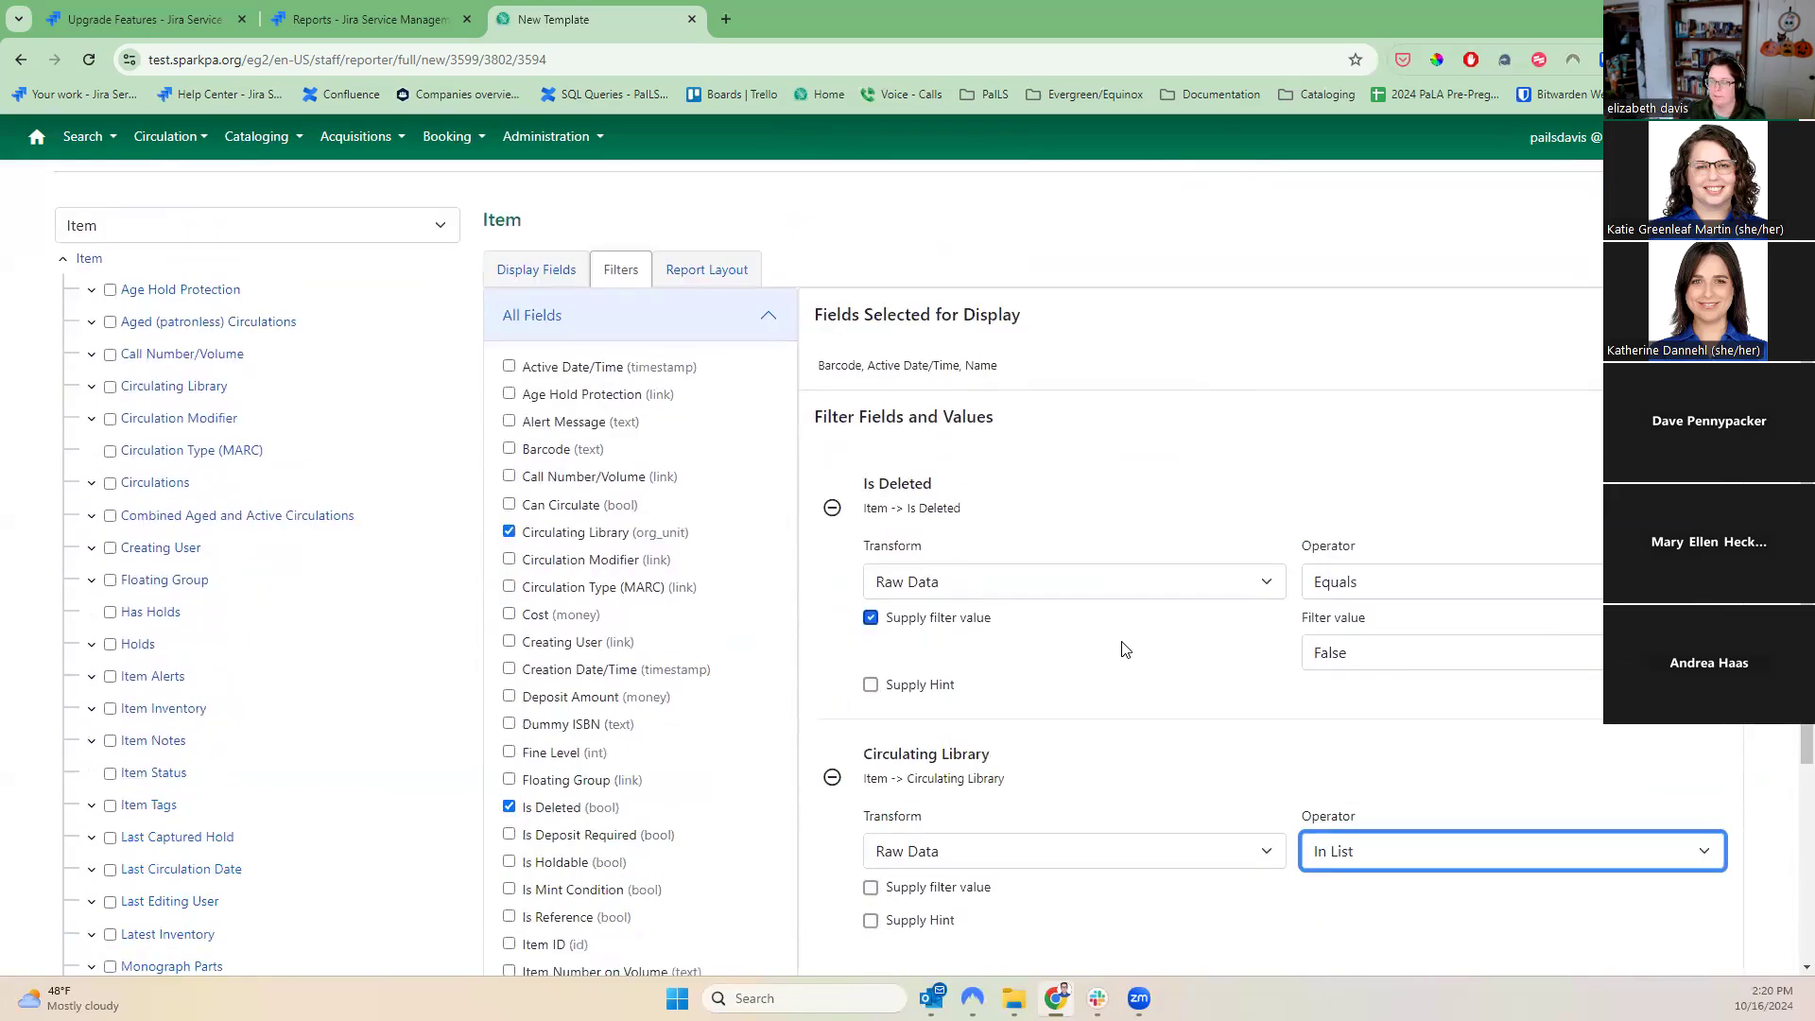
scroll(1125, 649, "up", 3)
left_click(152, 406)
left_click(1042, 298)
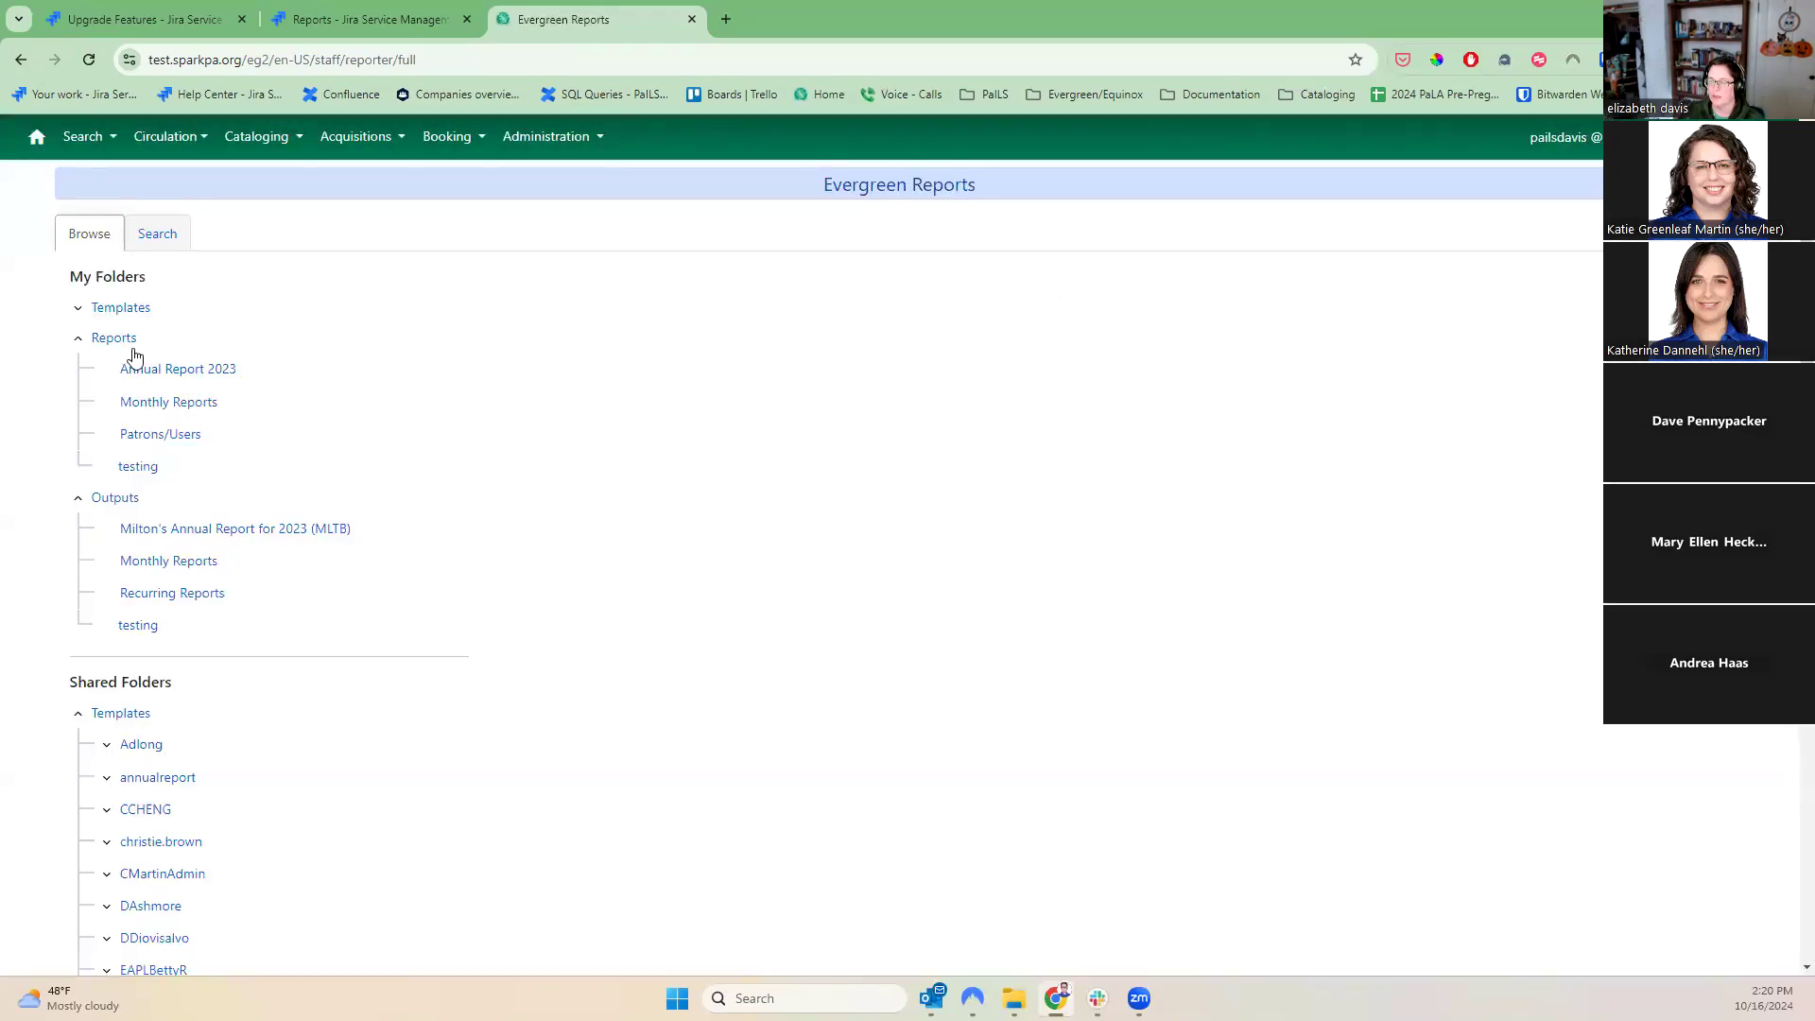
- Look through the personal report folders and add a subfolder named "demo" to the testing folder
left_click(199, 371)
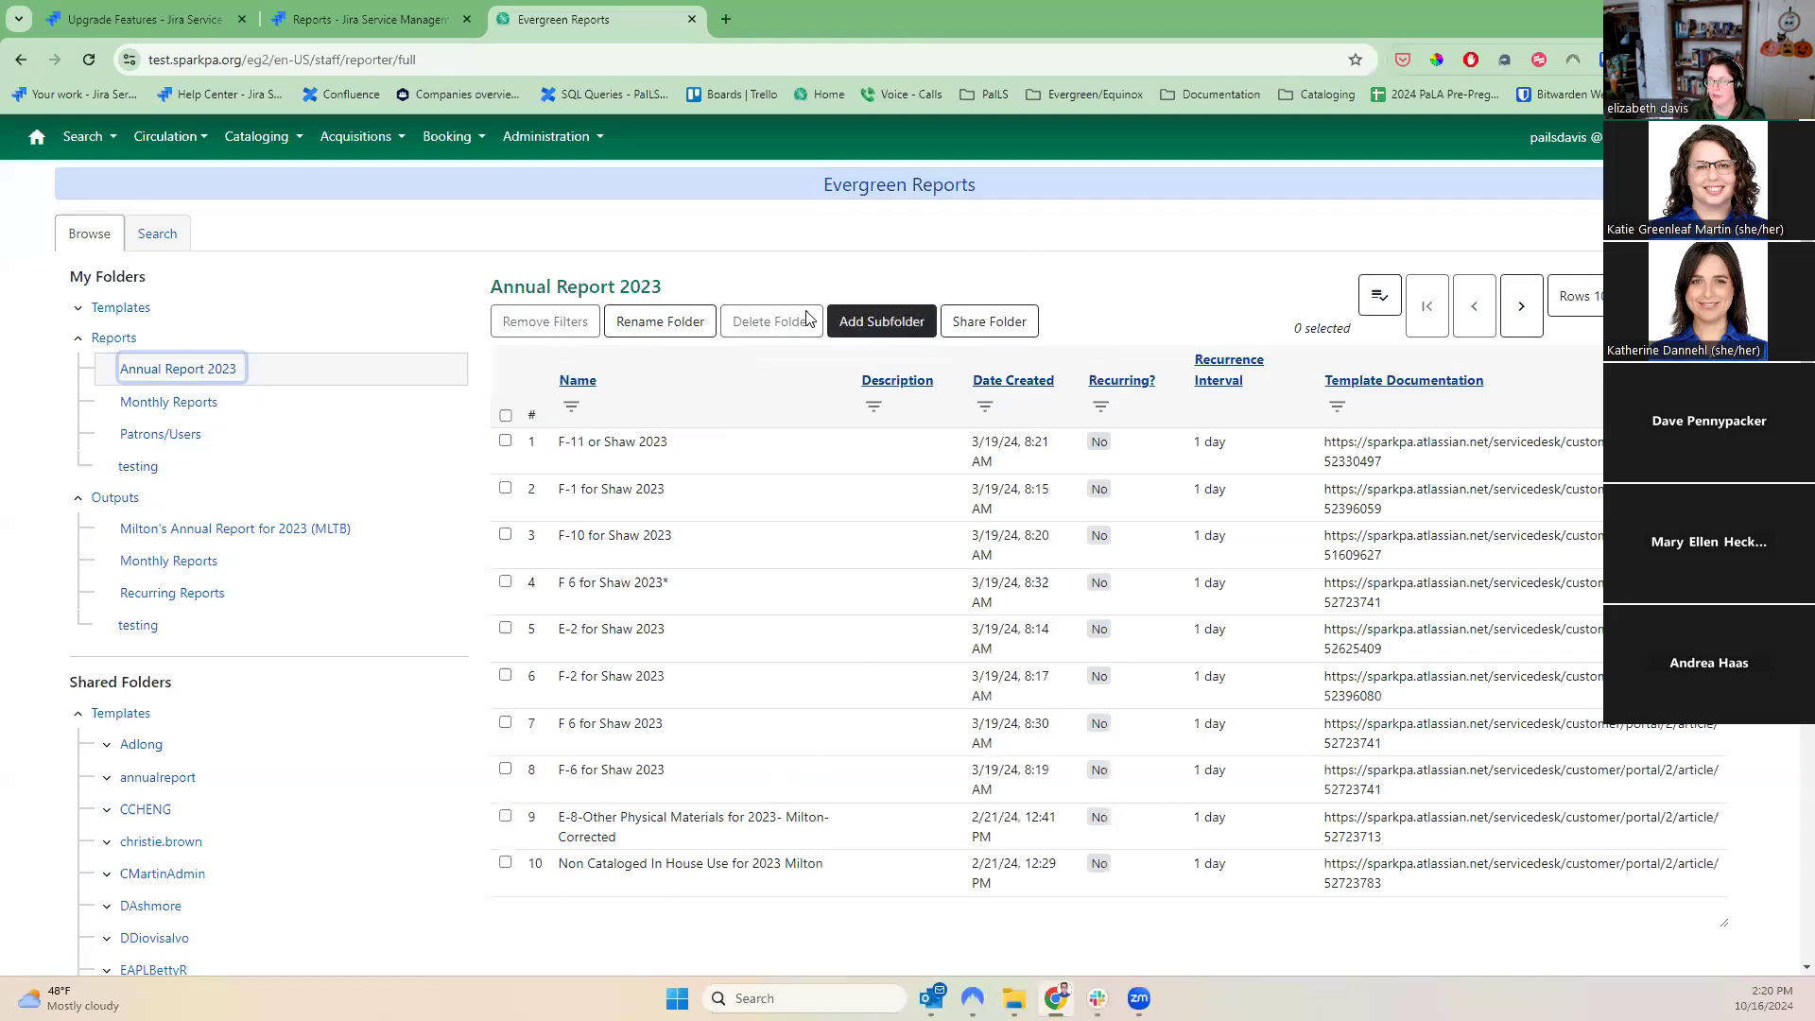
left_click(154, 437)
left_click(132, 468)
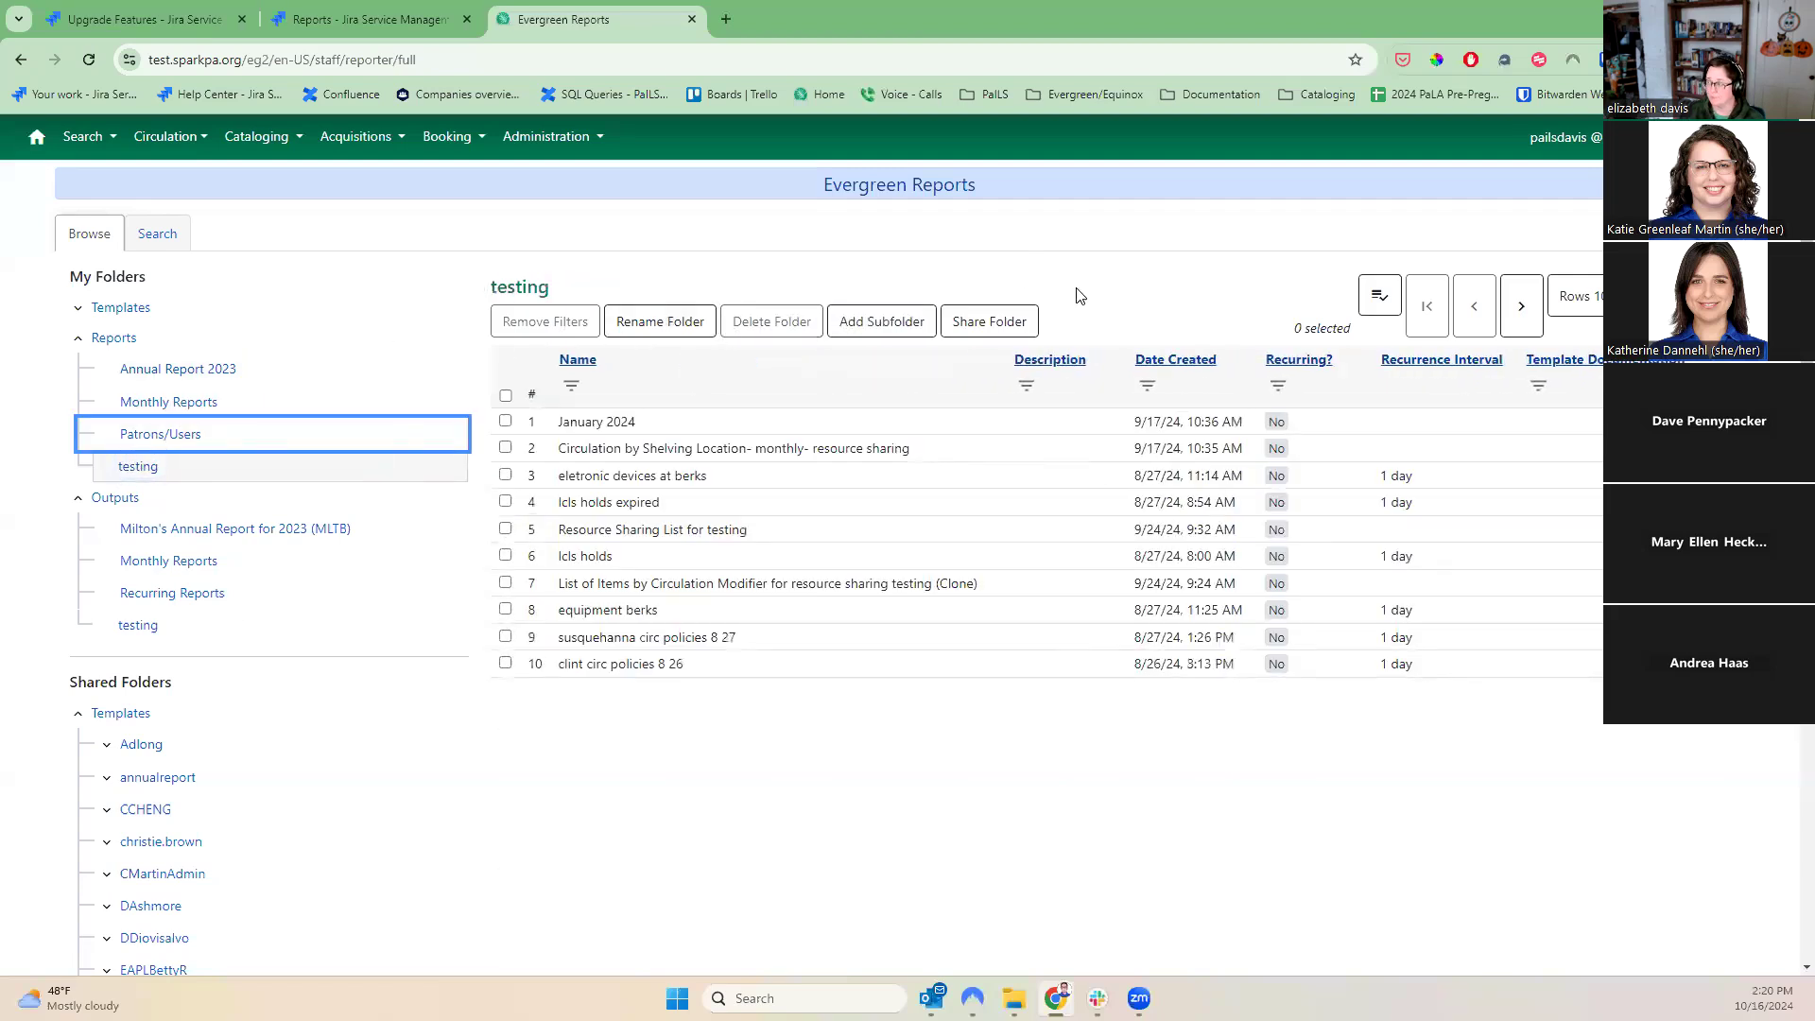
left_click(903, 324)
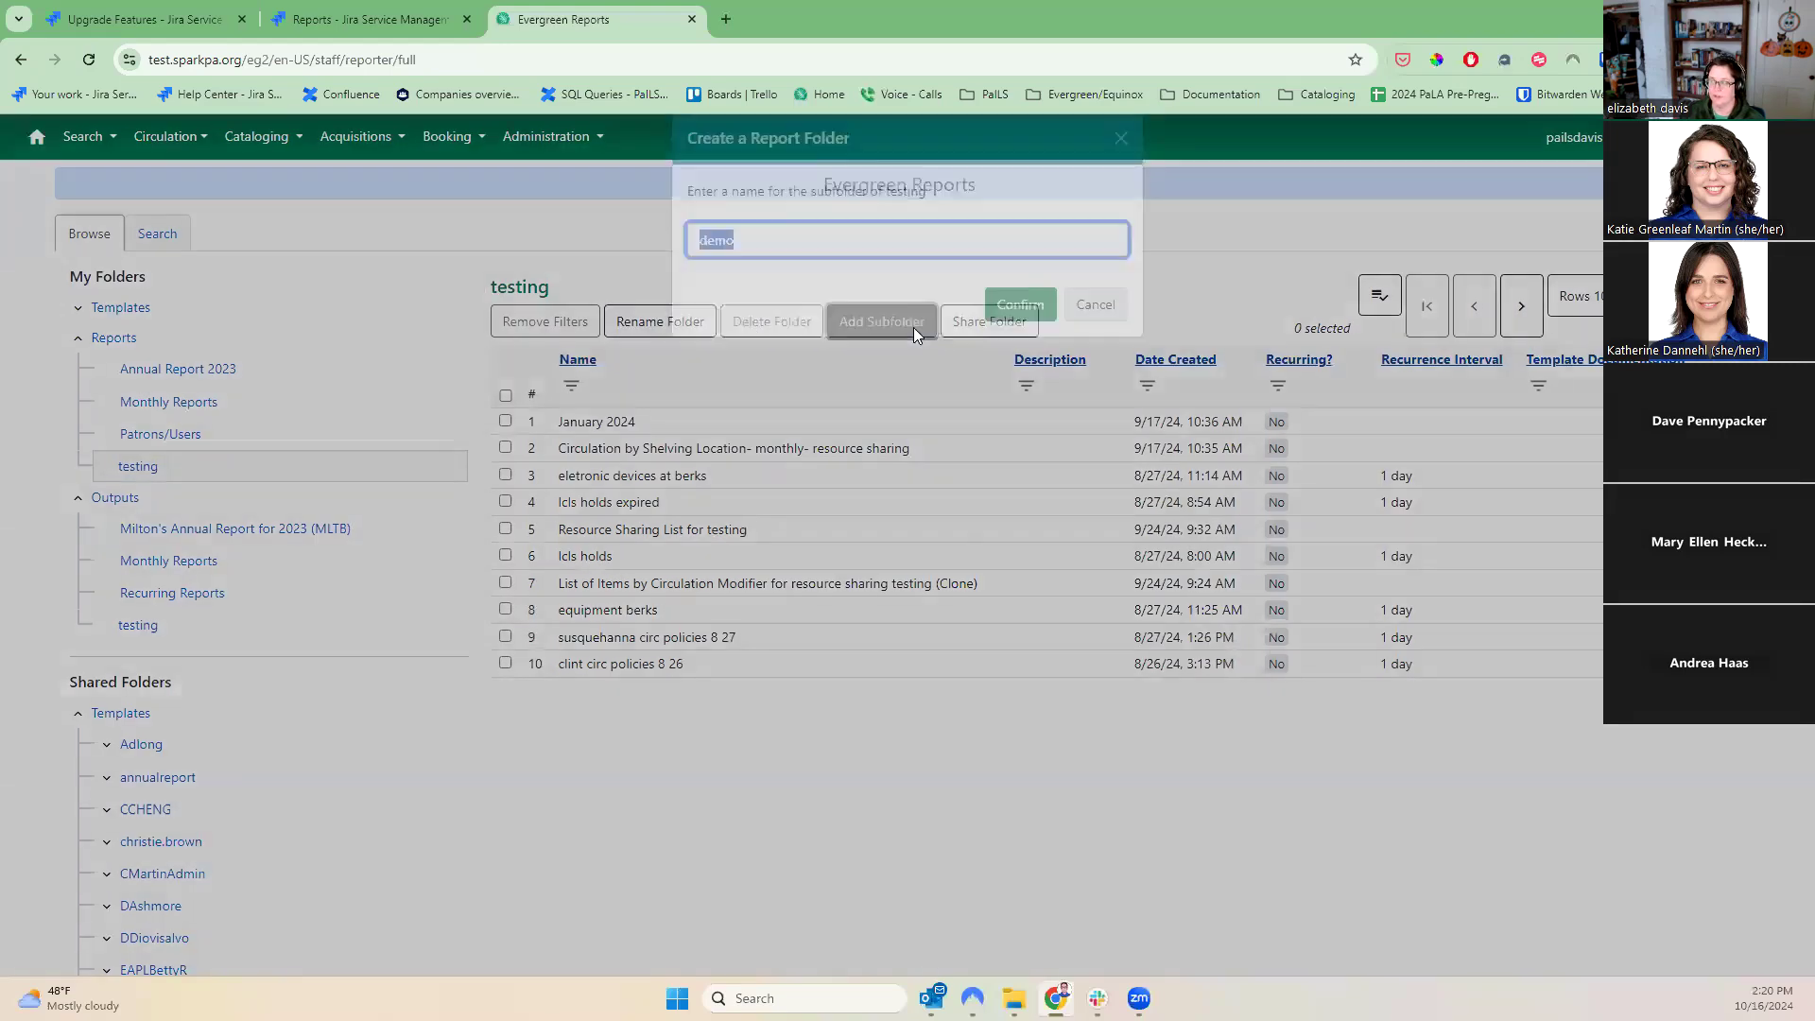
left_click(1002, 335)
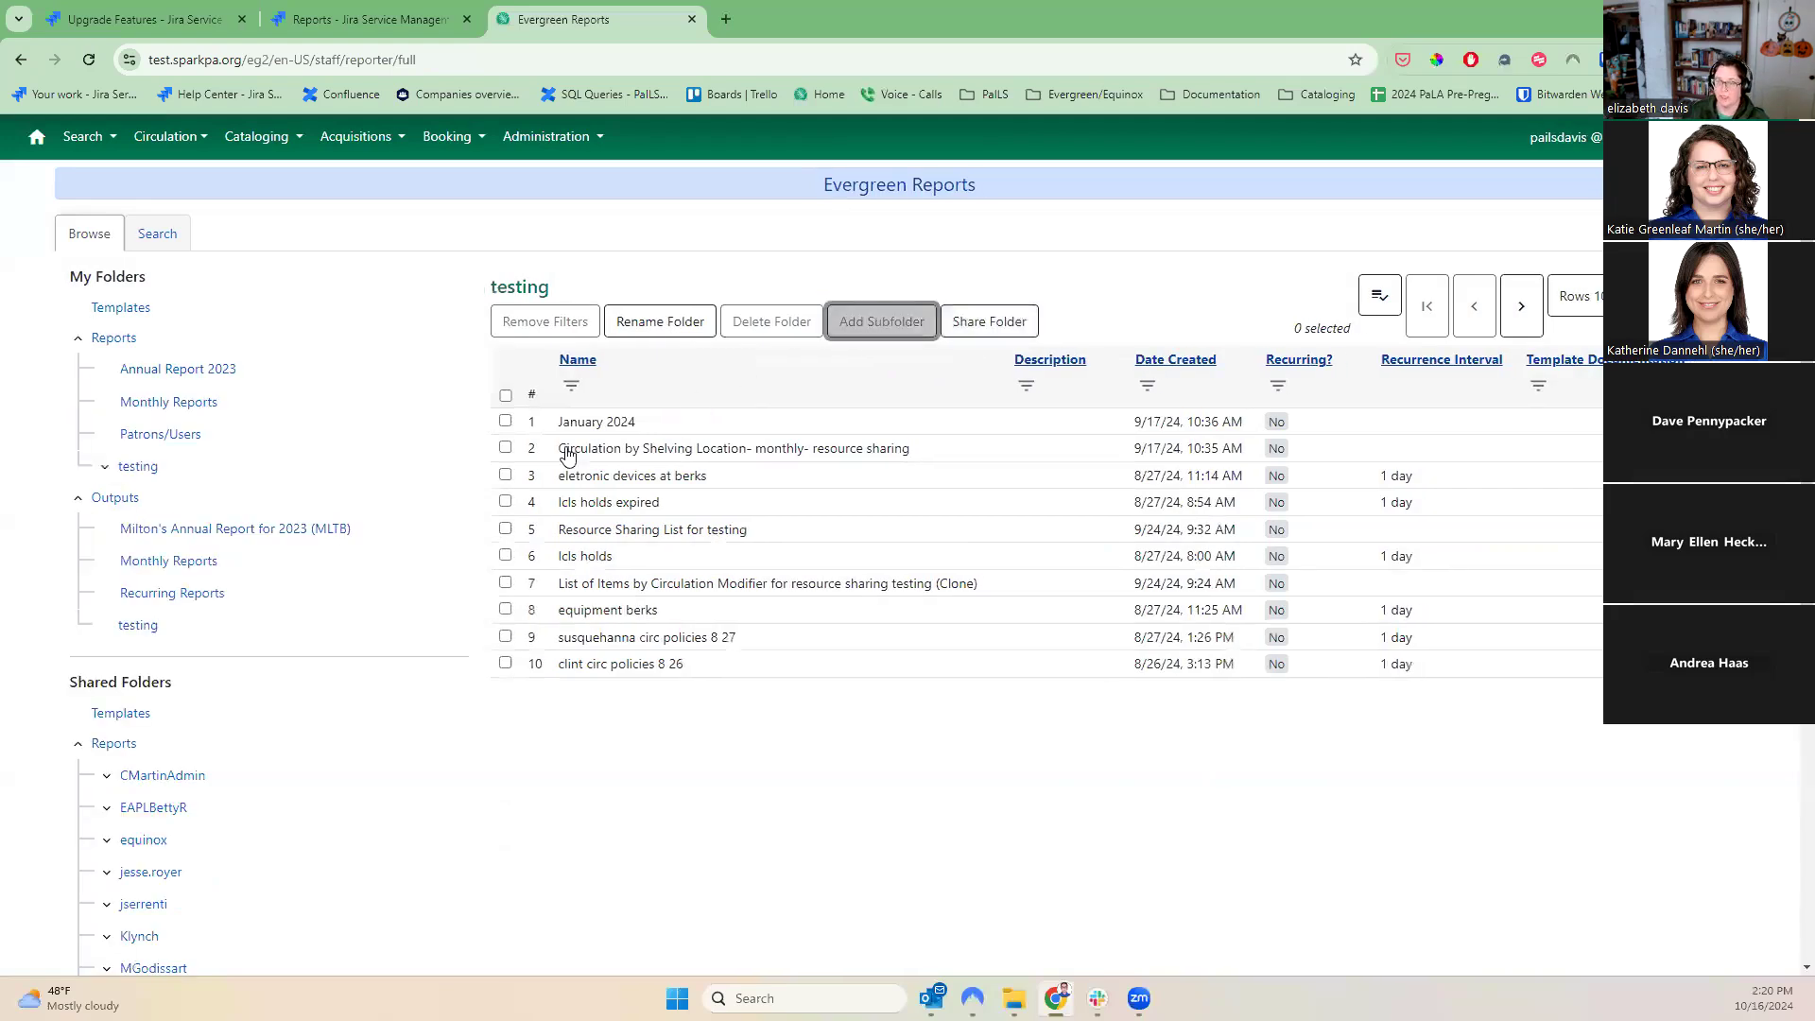
- Open the demo subfolder under testing and view the report actions offered there
left_click(81, 308)
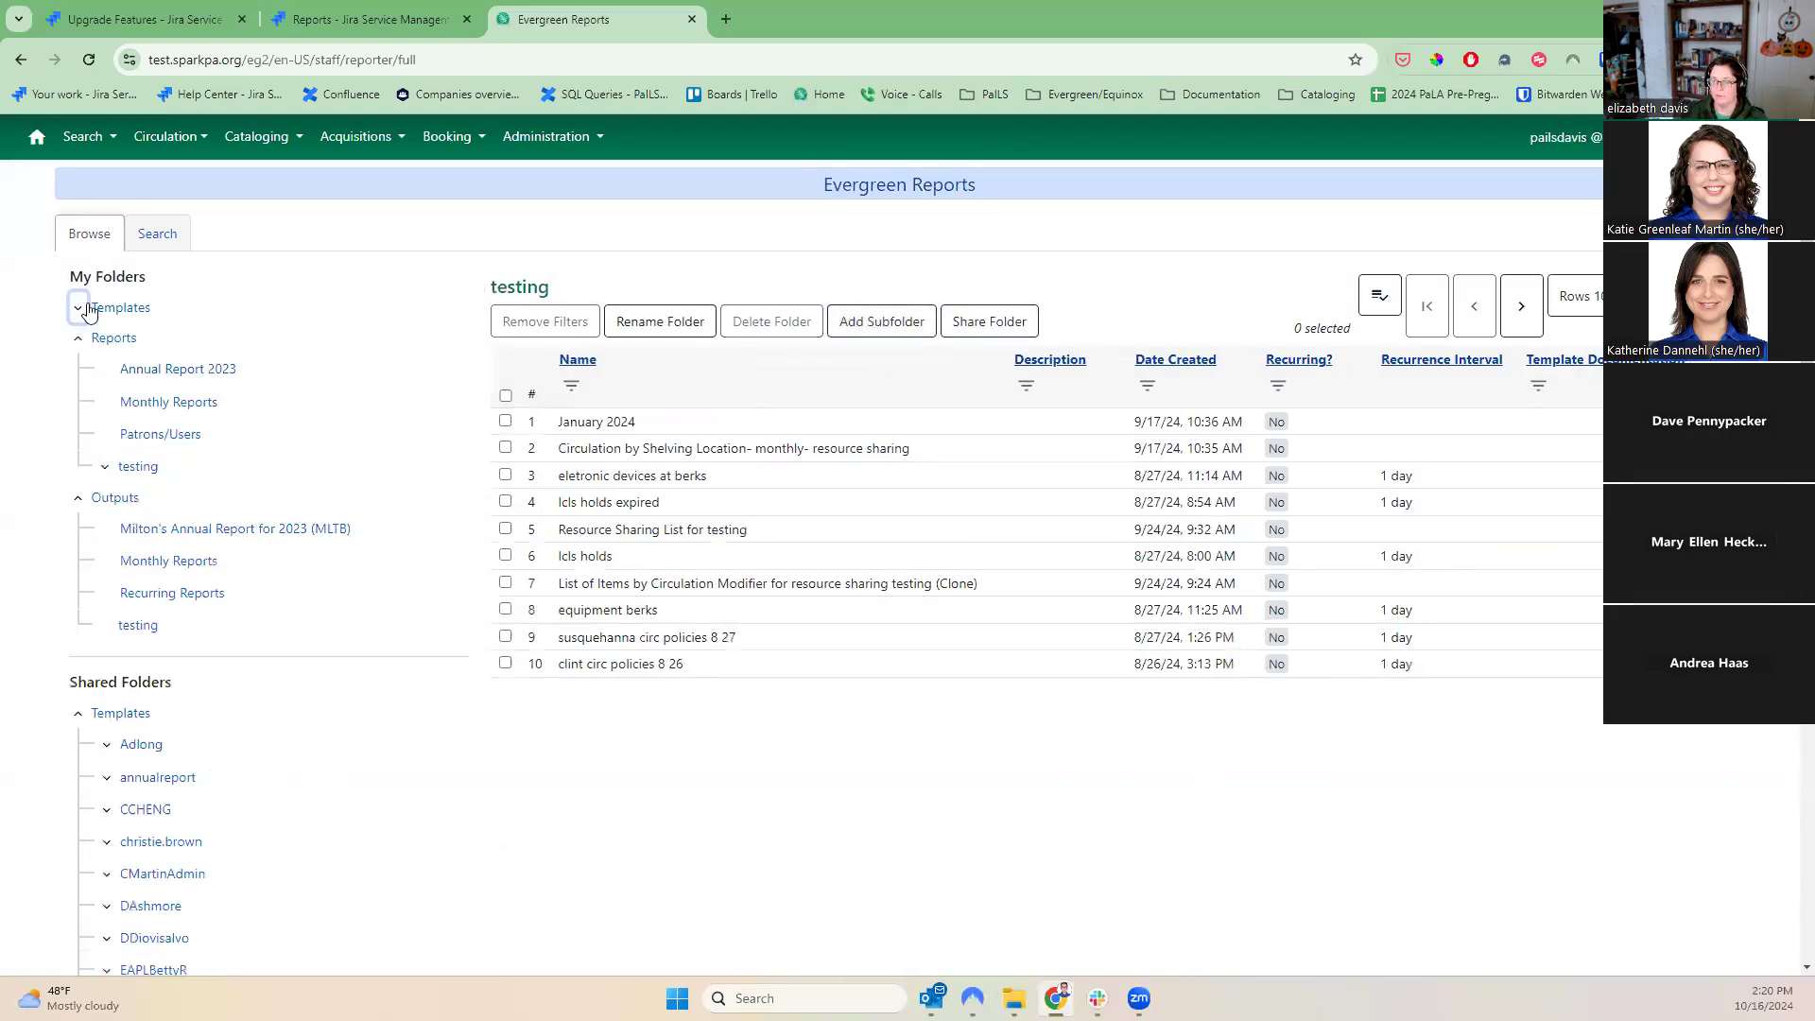
left_click(105, 466)
left_click(156, 501)
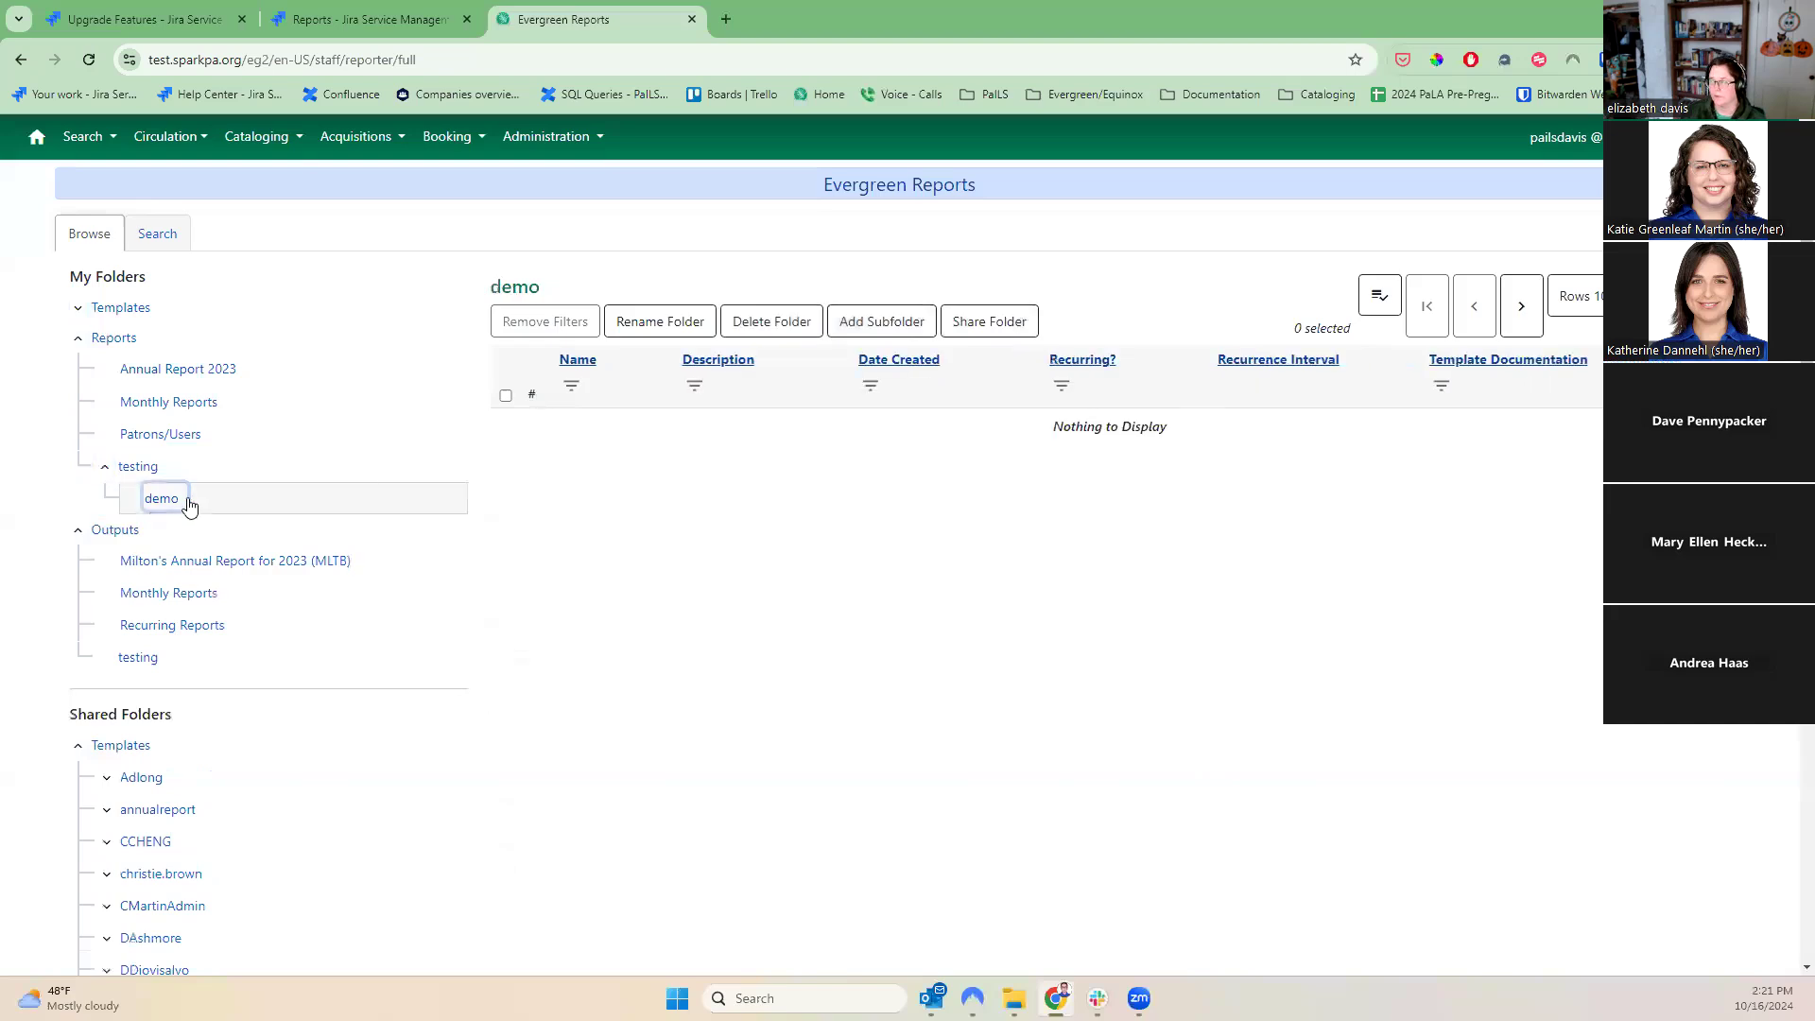
left_click(1379, 295)
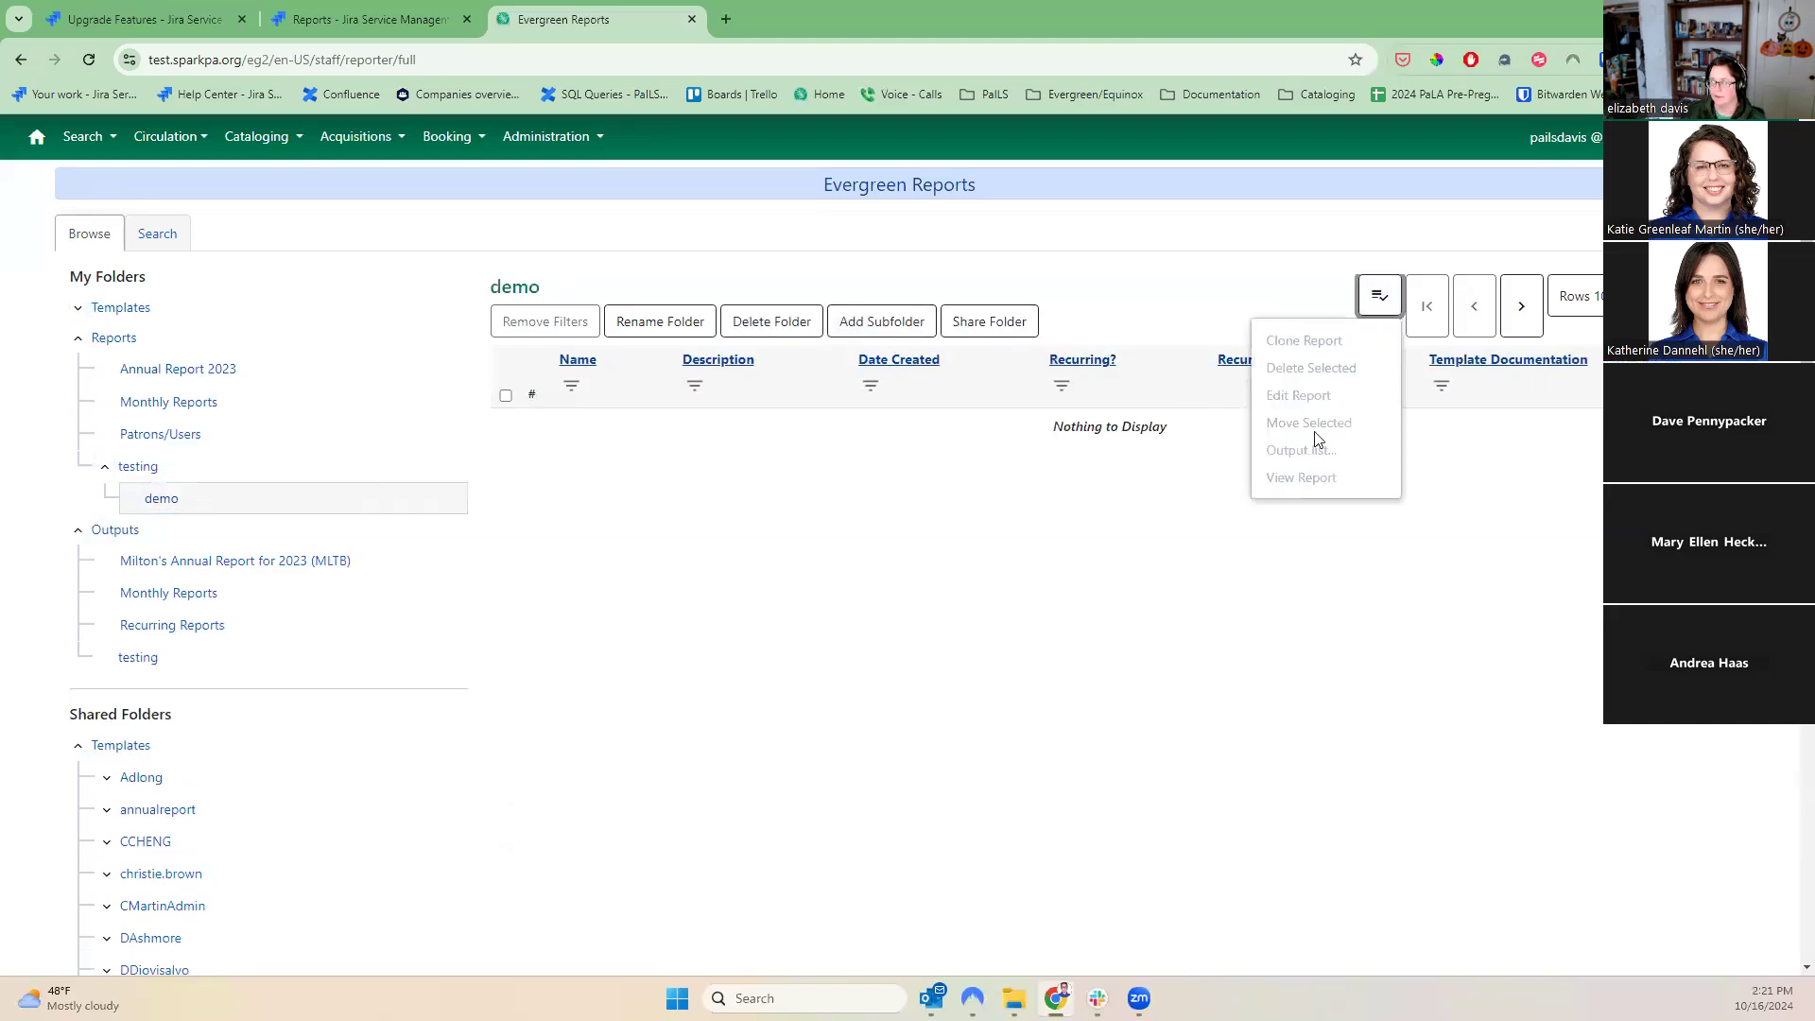
- Open the January 2024 report from the testing folder for editing
left_click(138, 467)
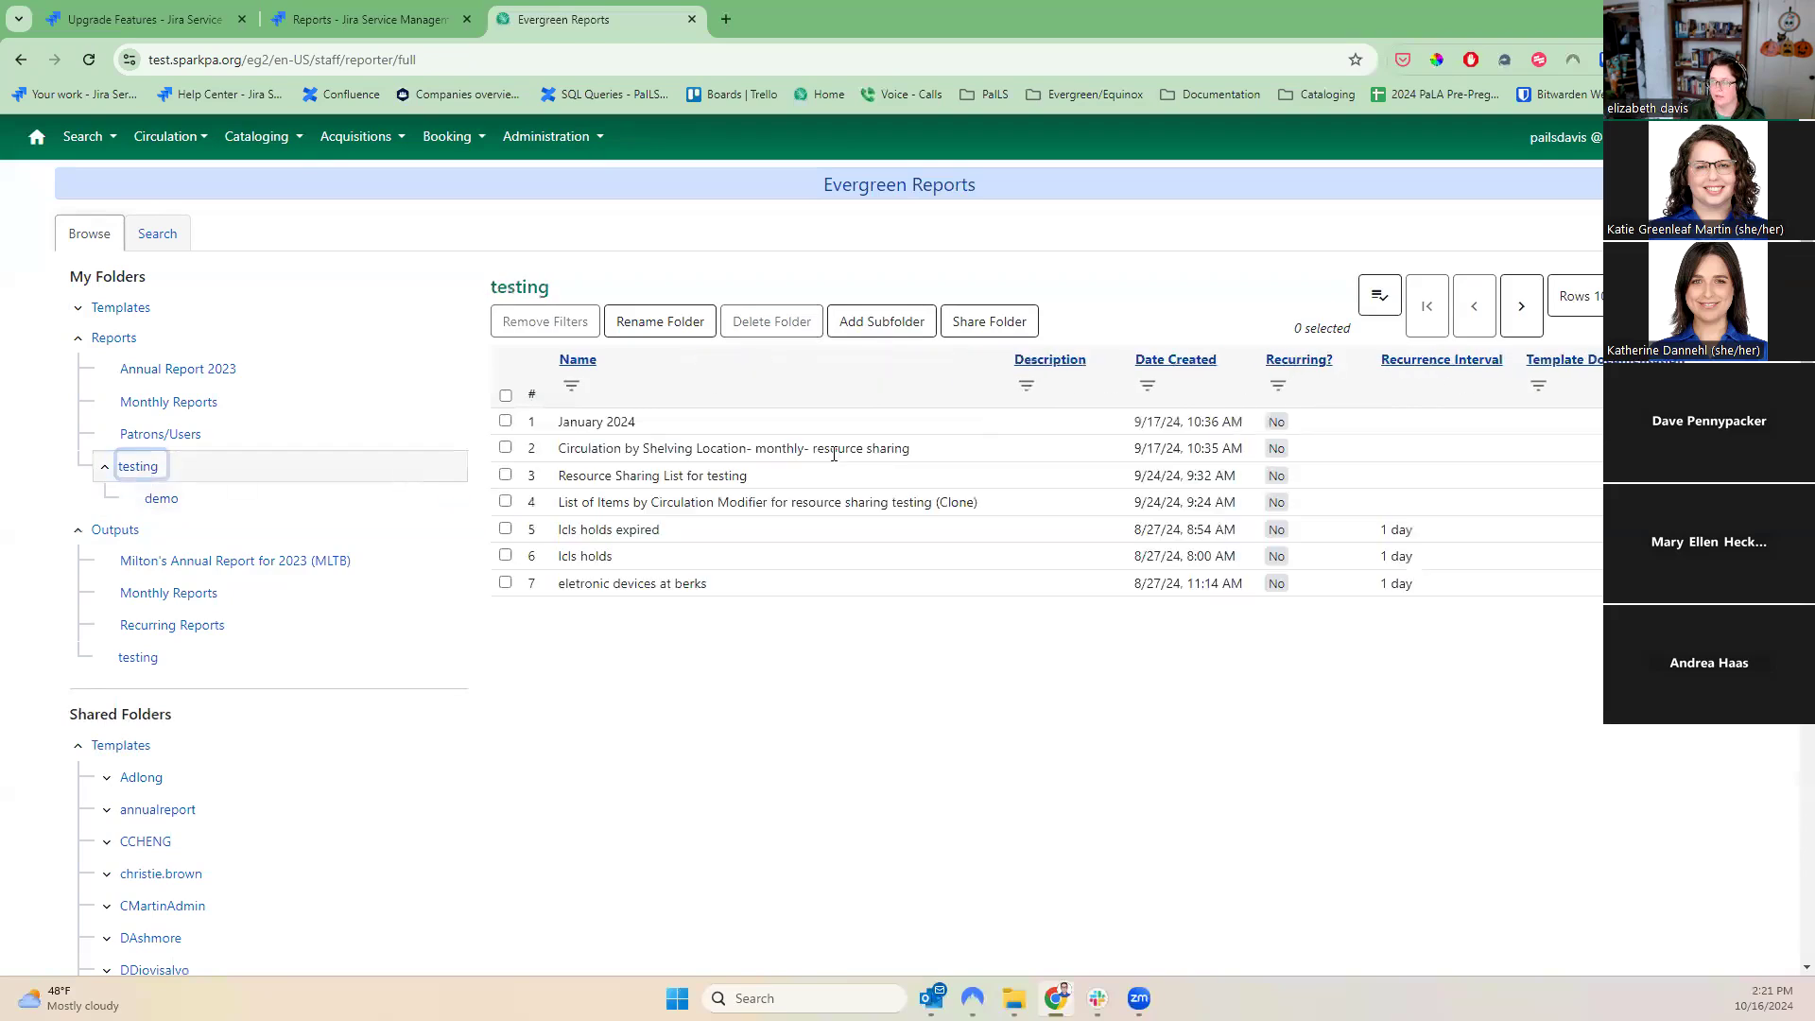
left_click(659, 423)
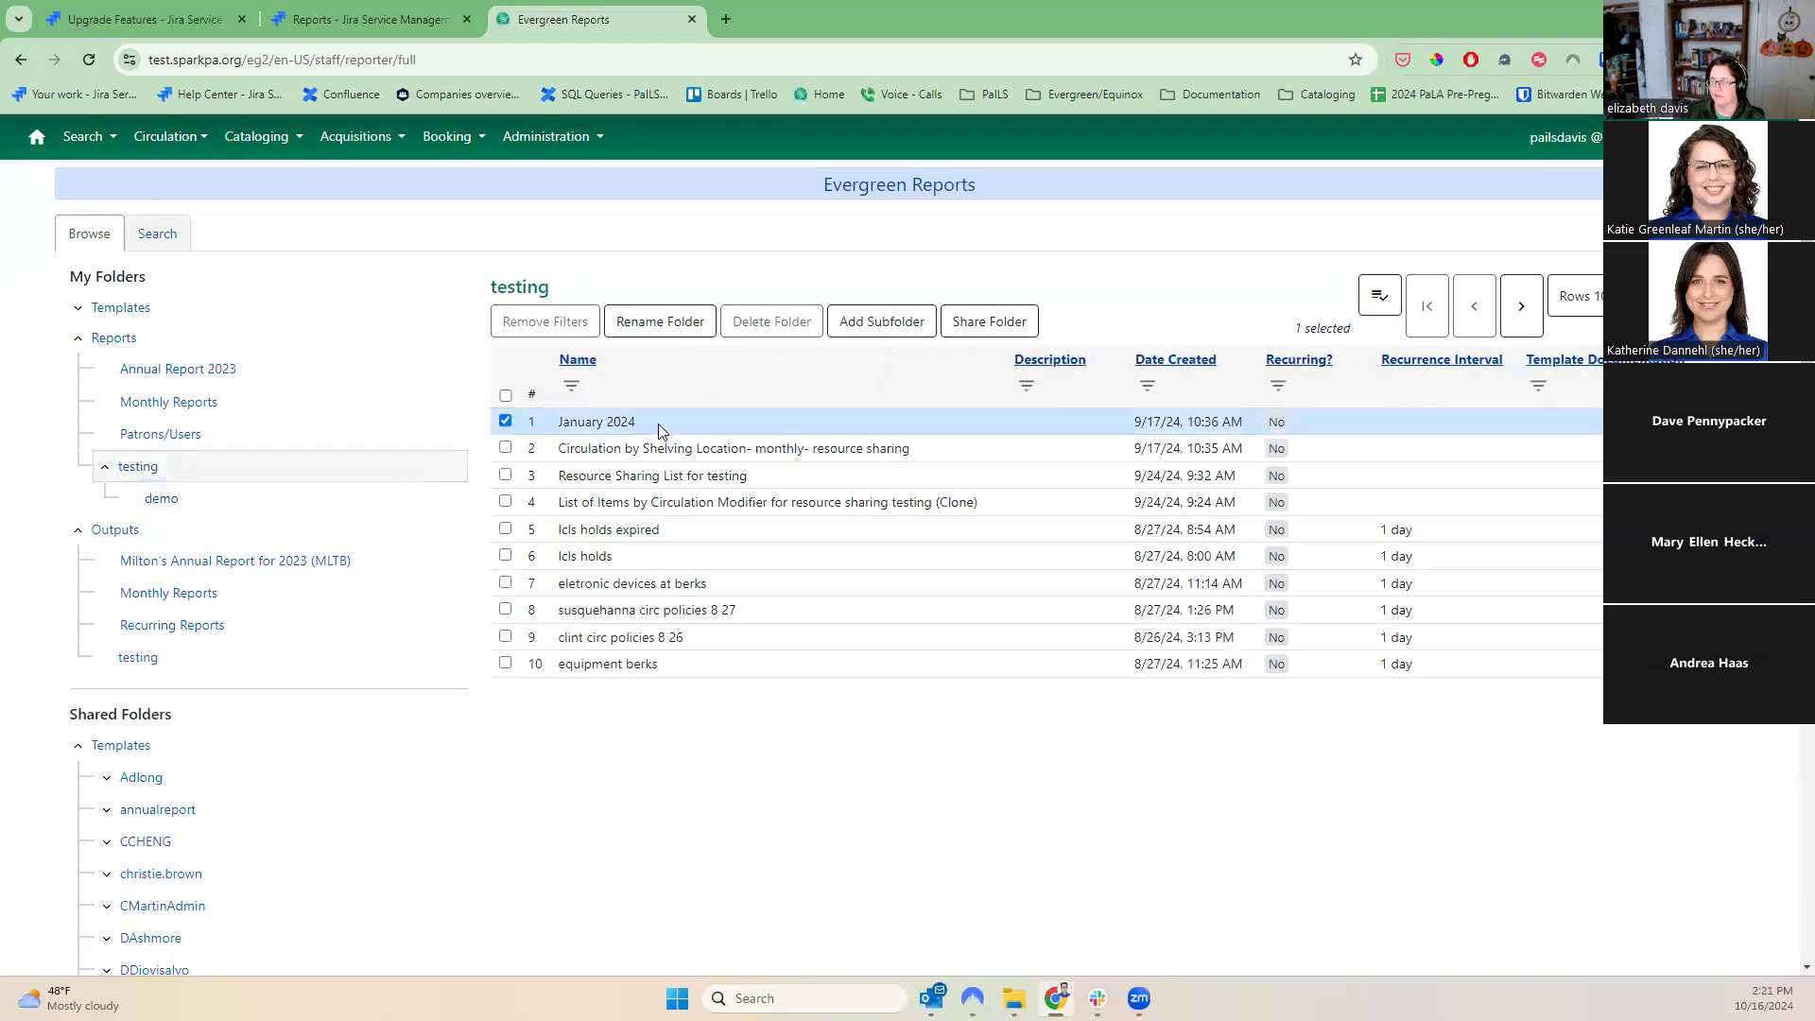
left_click(1379, 296)
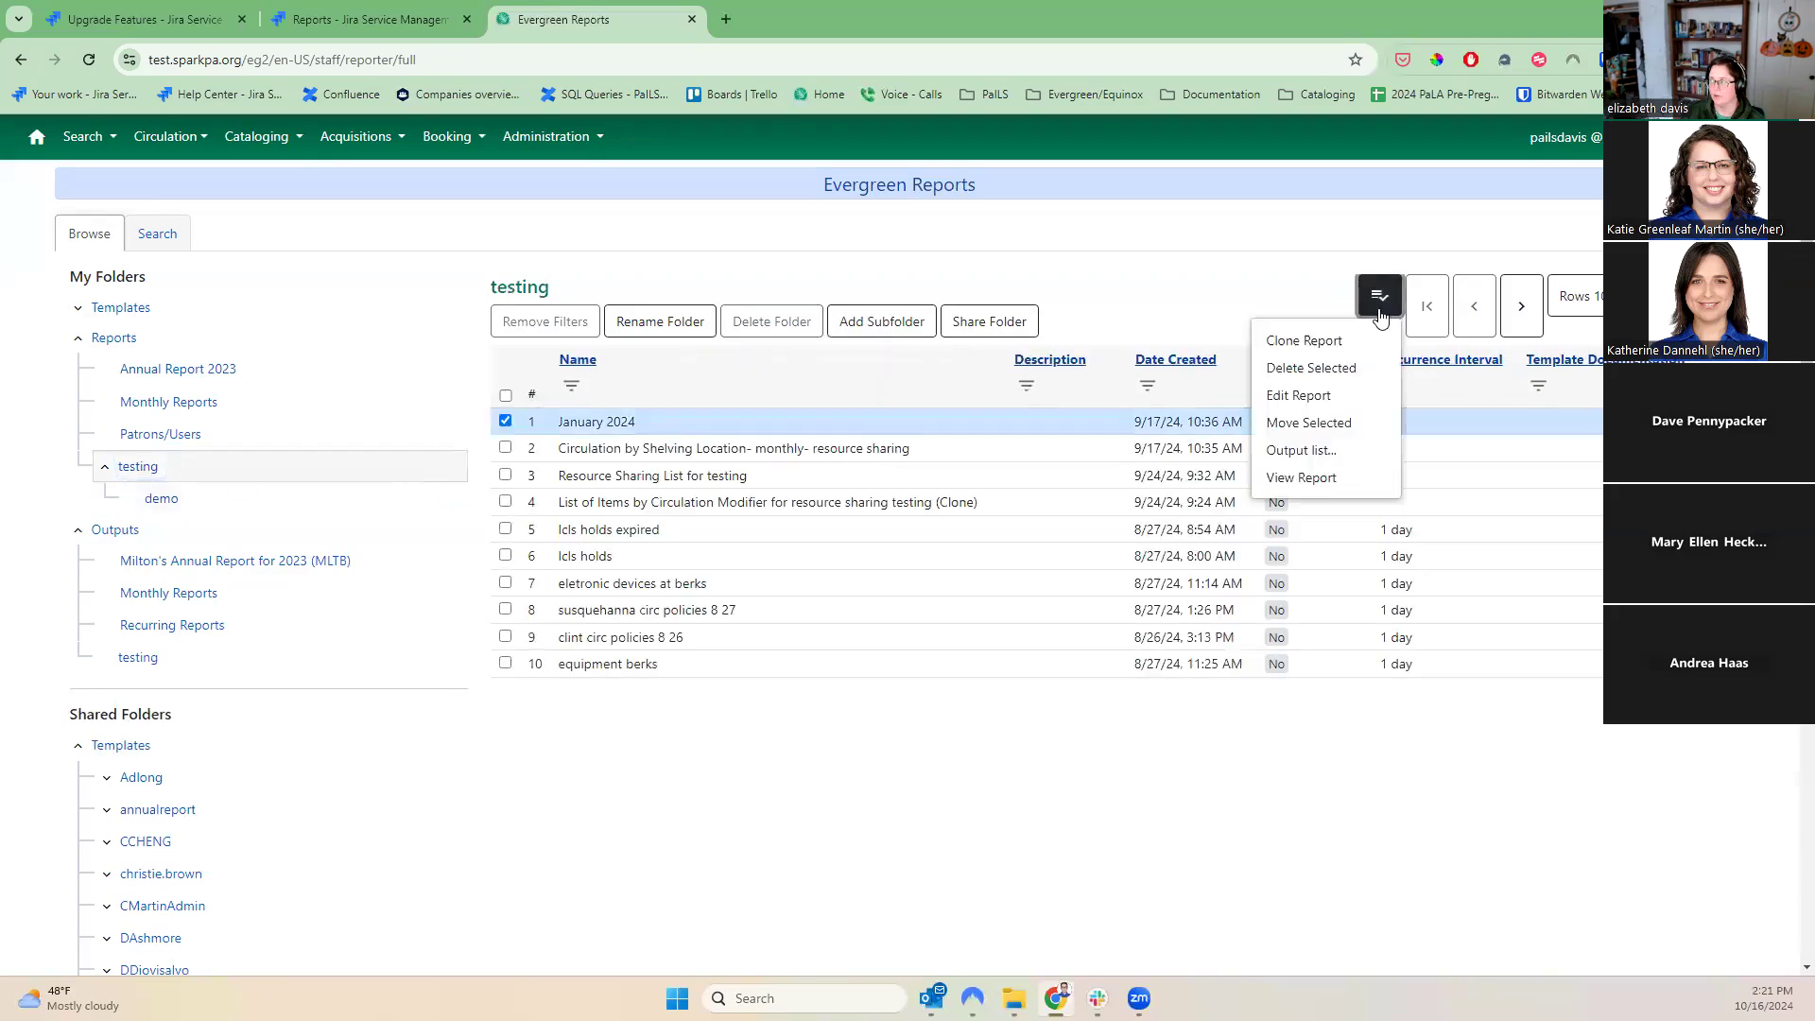
left_click(1374, 397)
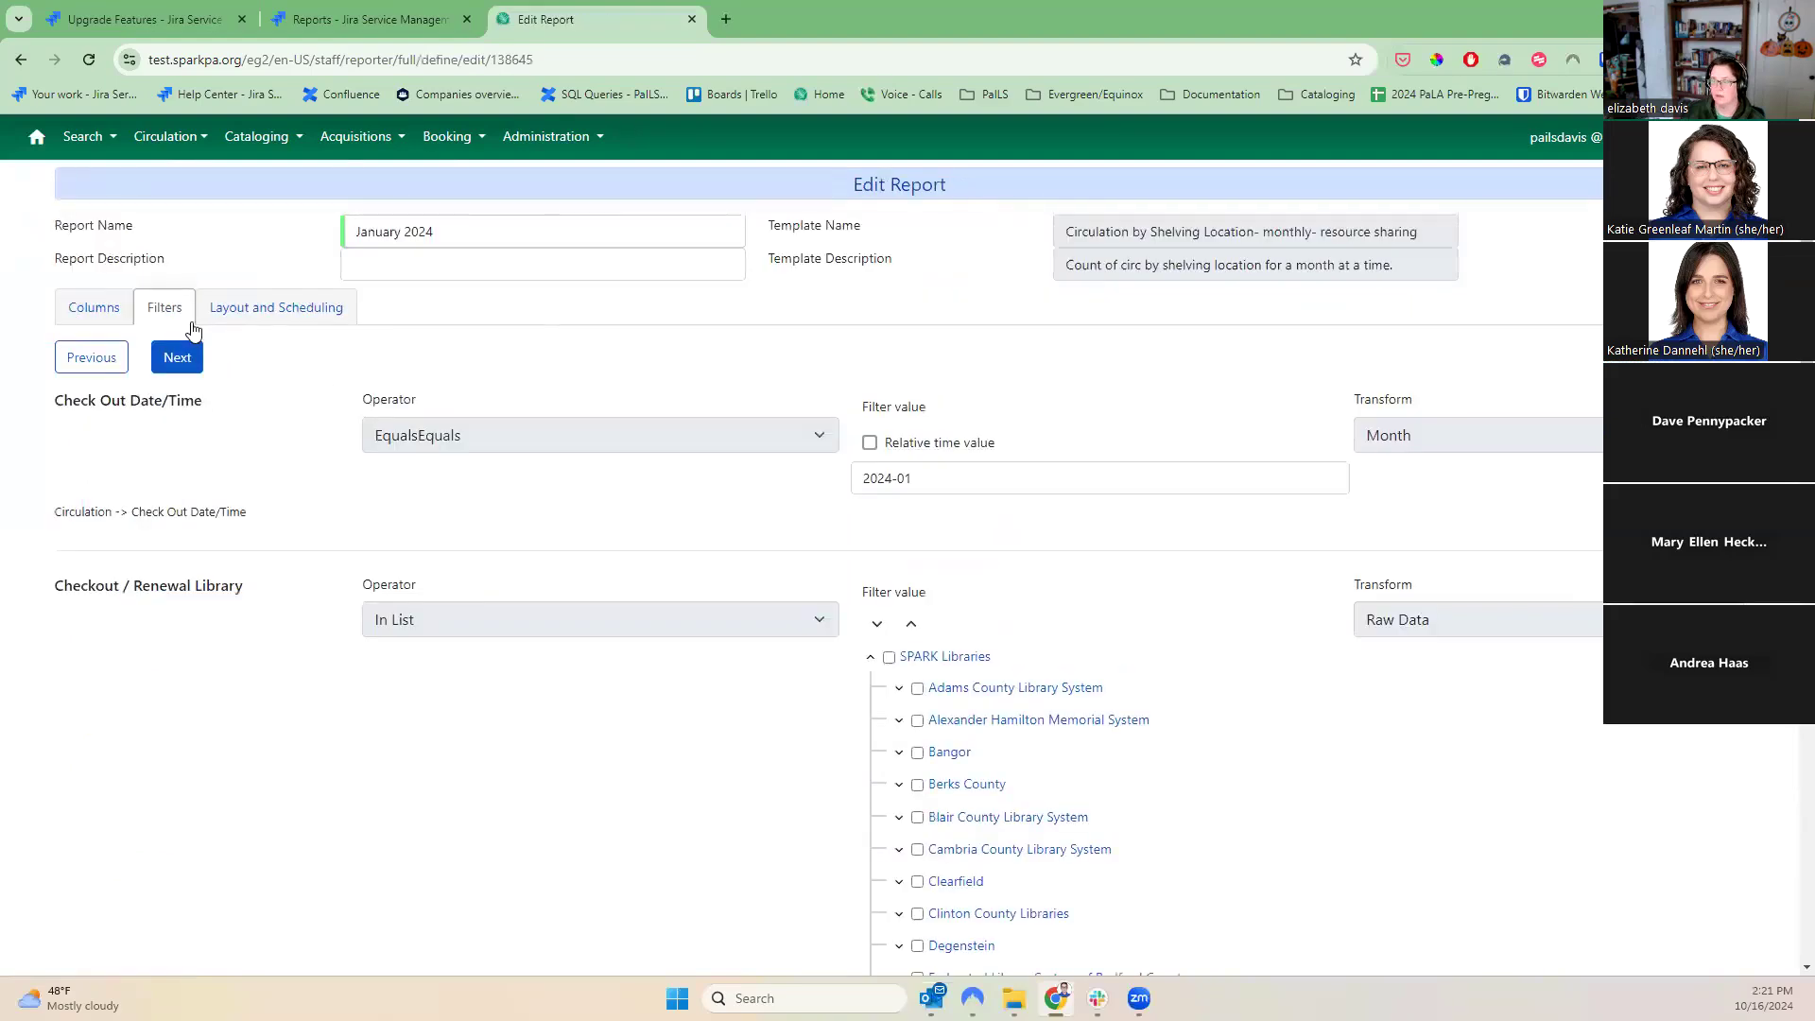
- Examine the report's layout, scheduling and filter settings, and leave the editor without saving
left_click(243, 312)
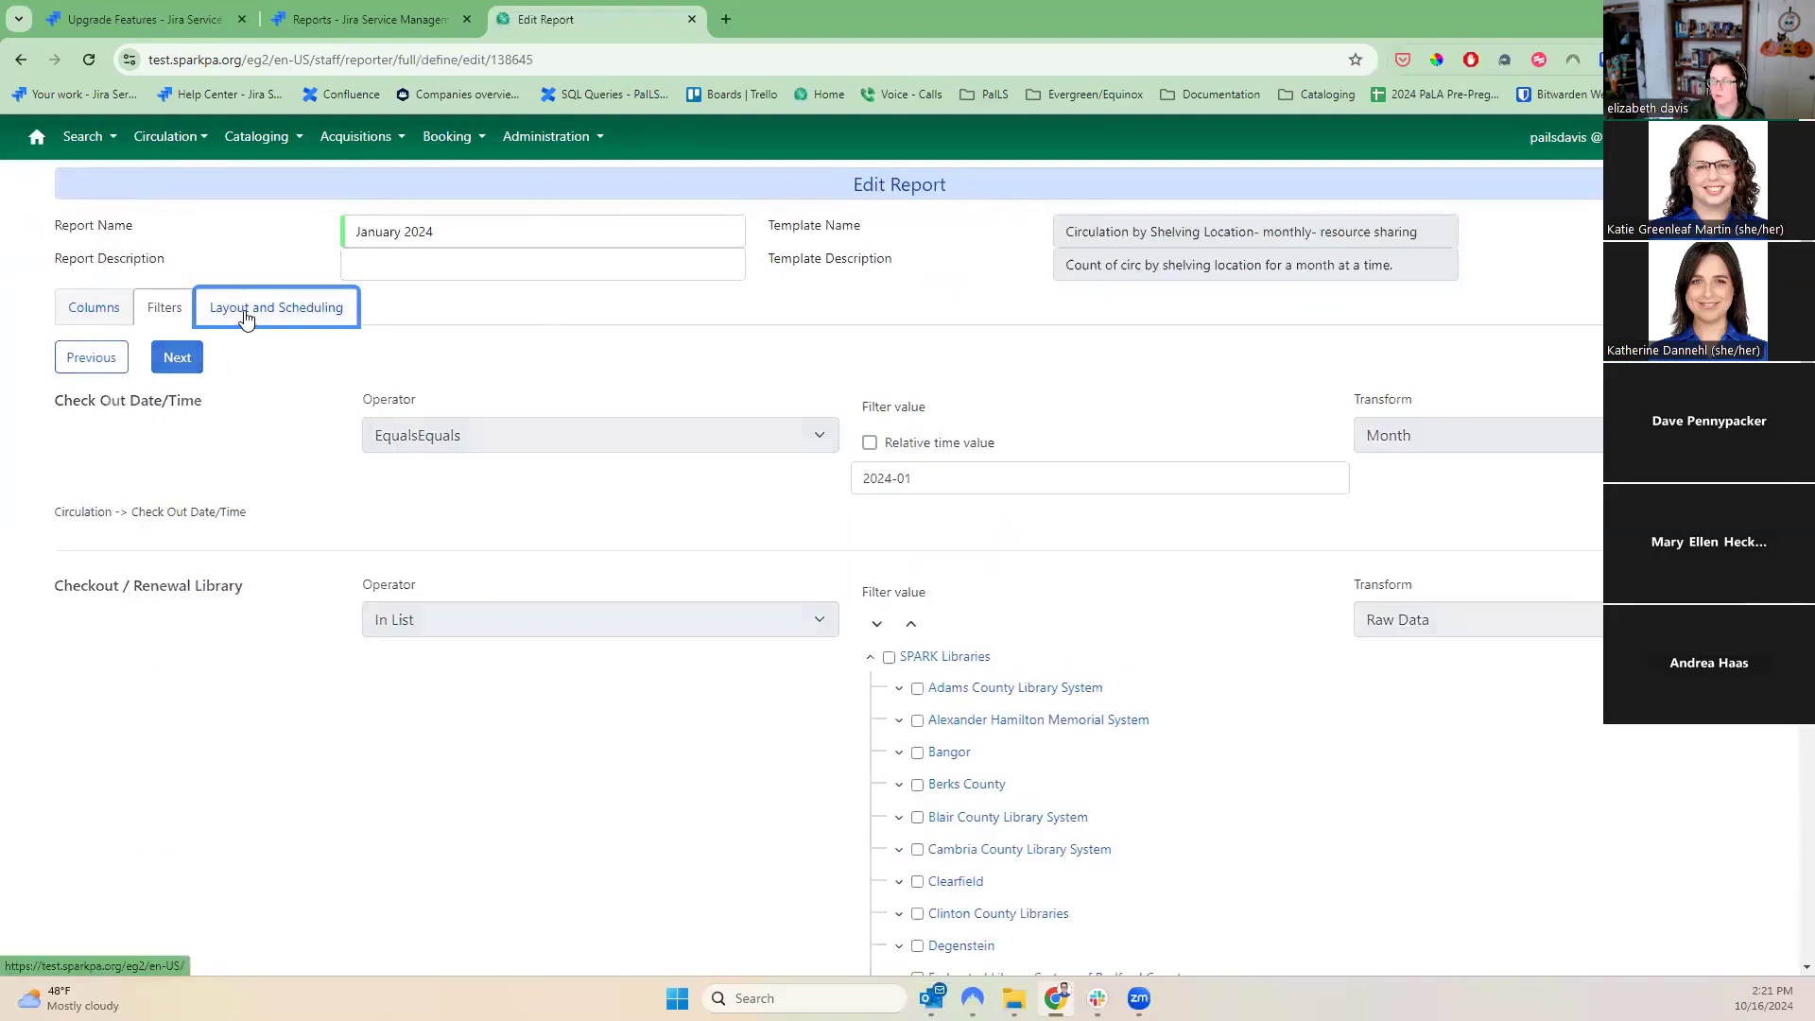
scroll(402, 636, "down", 1)
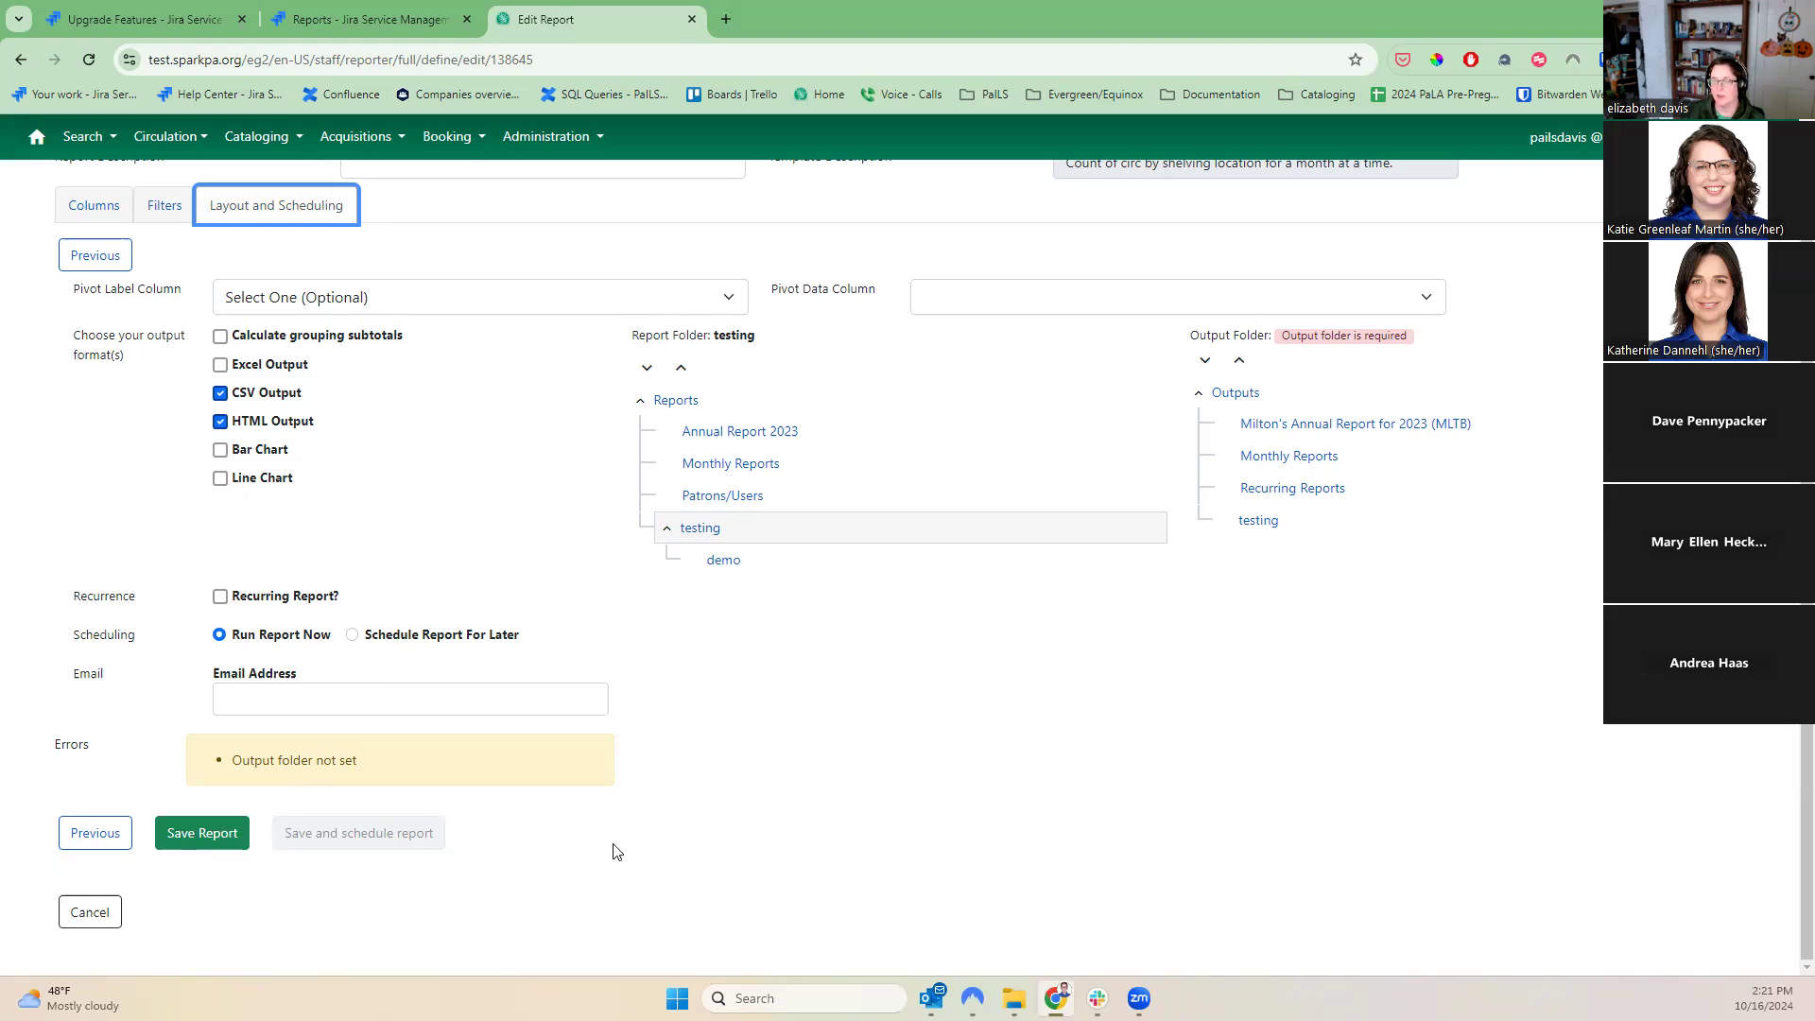
scroll(916, 798, "up", 1)
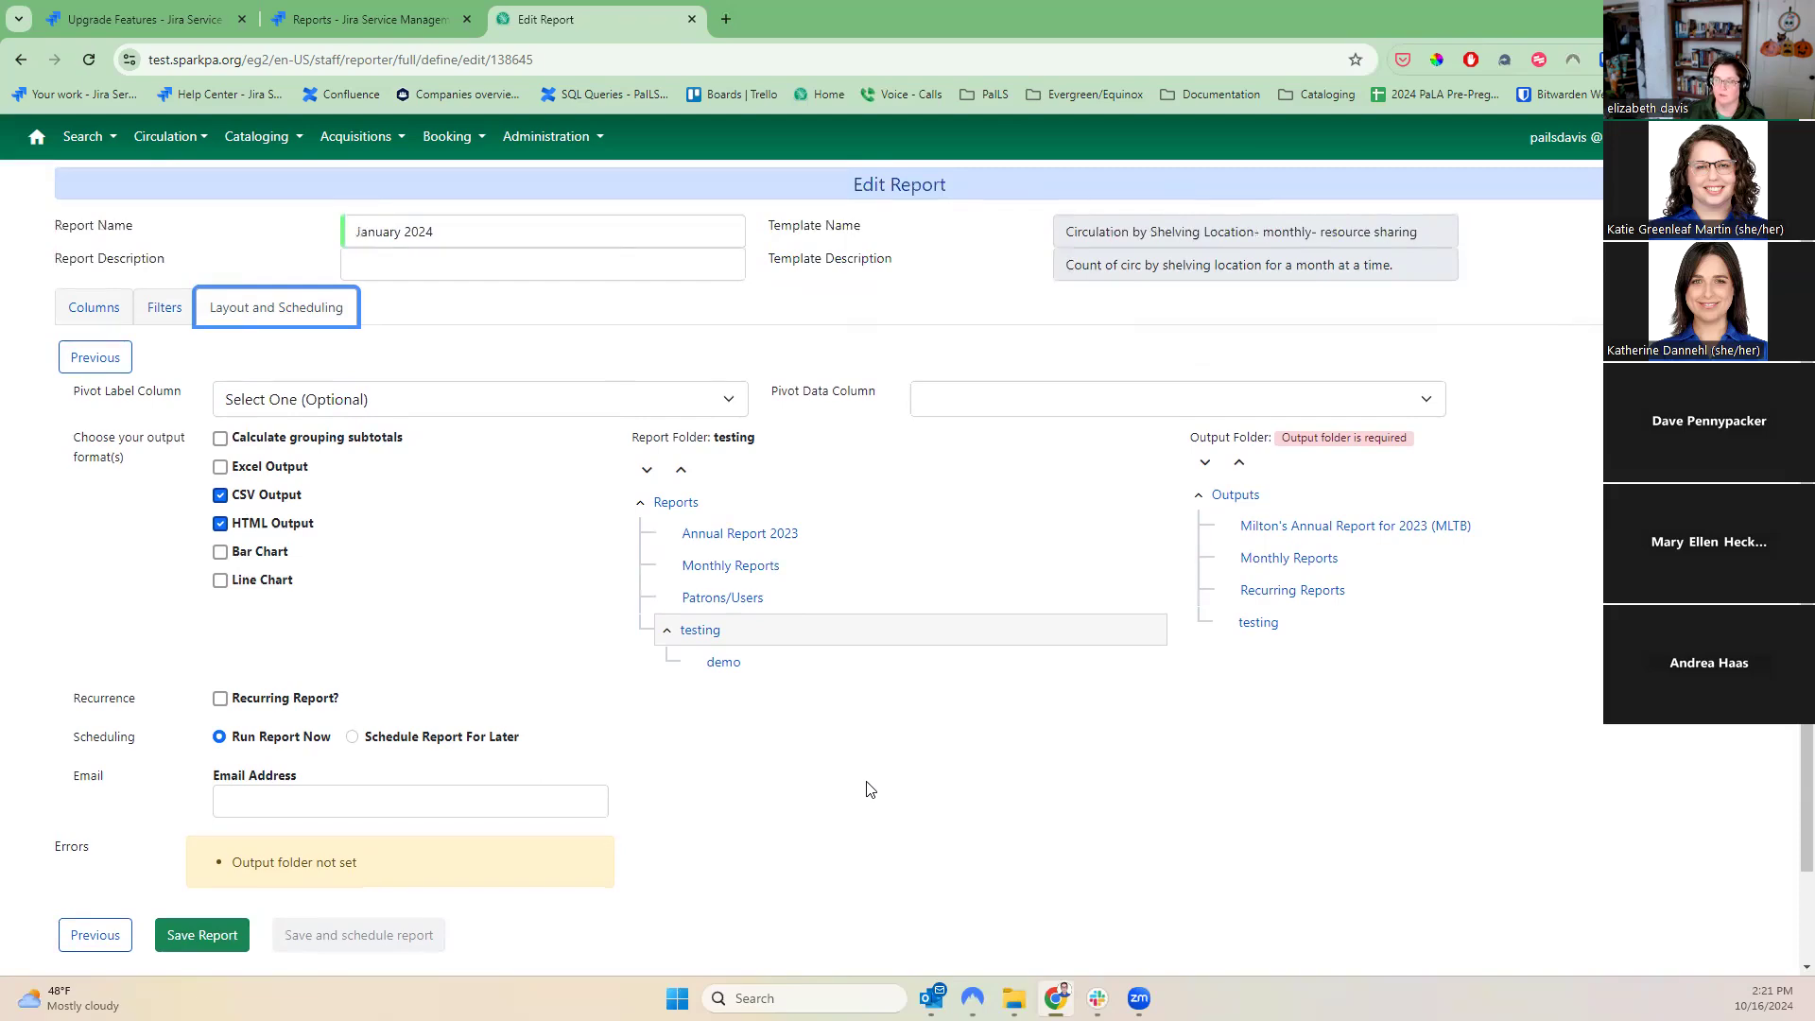
left_click(95, 936)
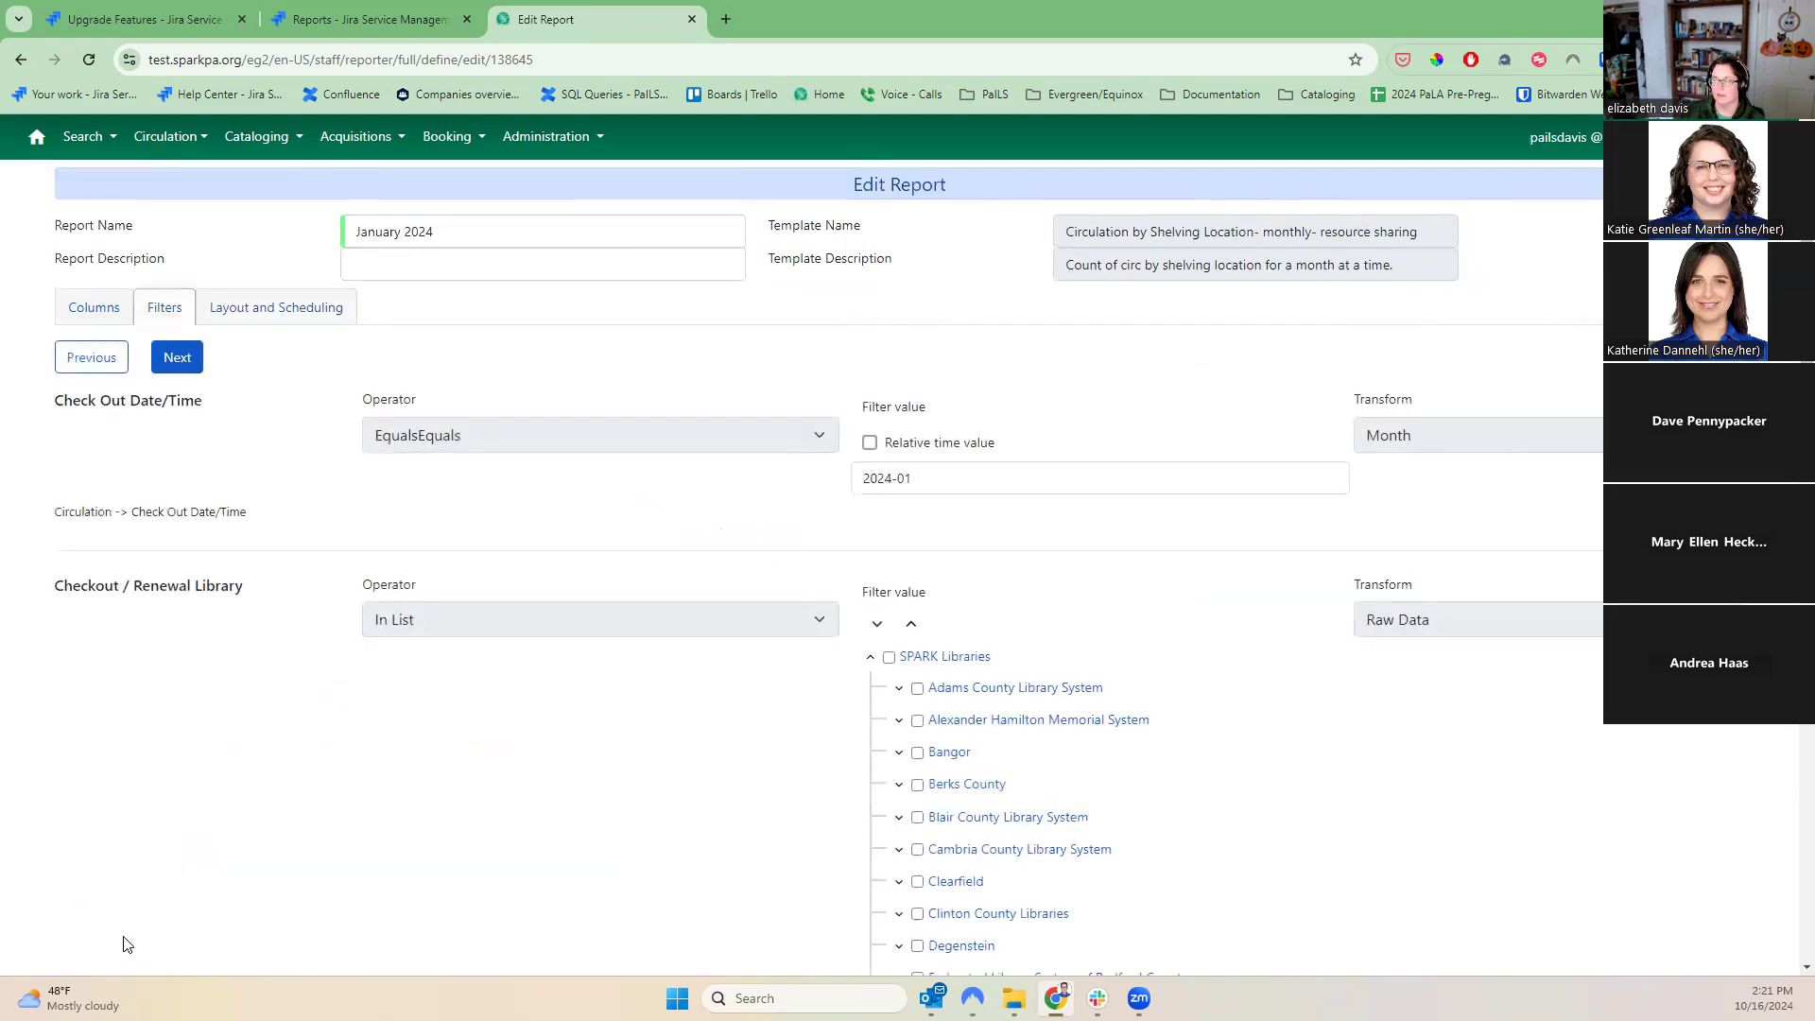
scroll(239, 806, "down", 16)
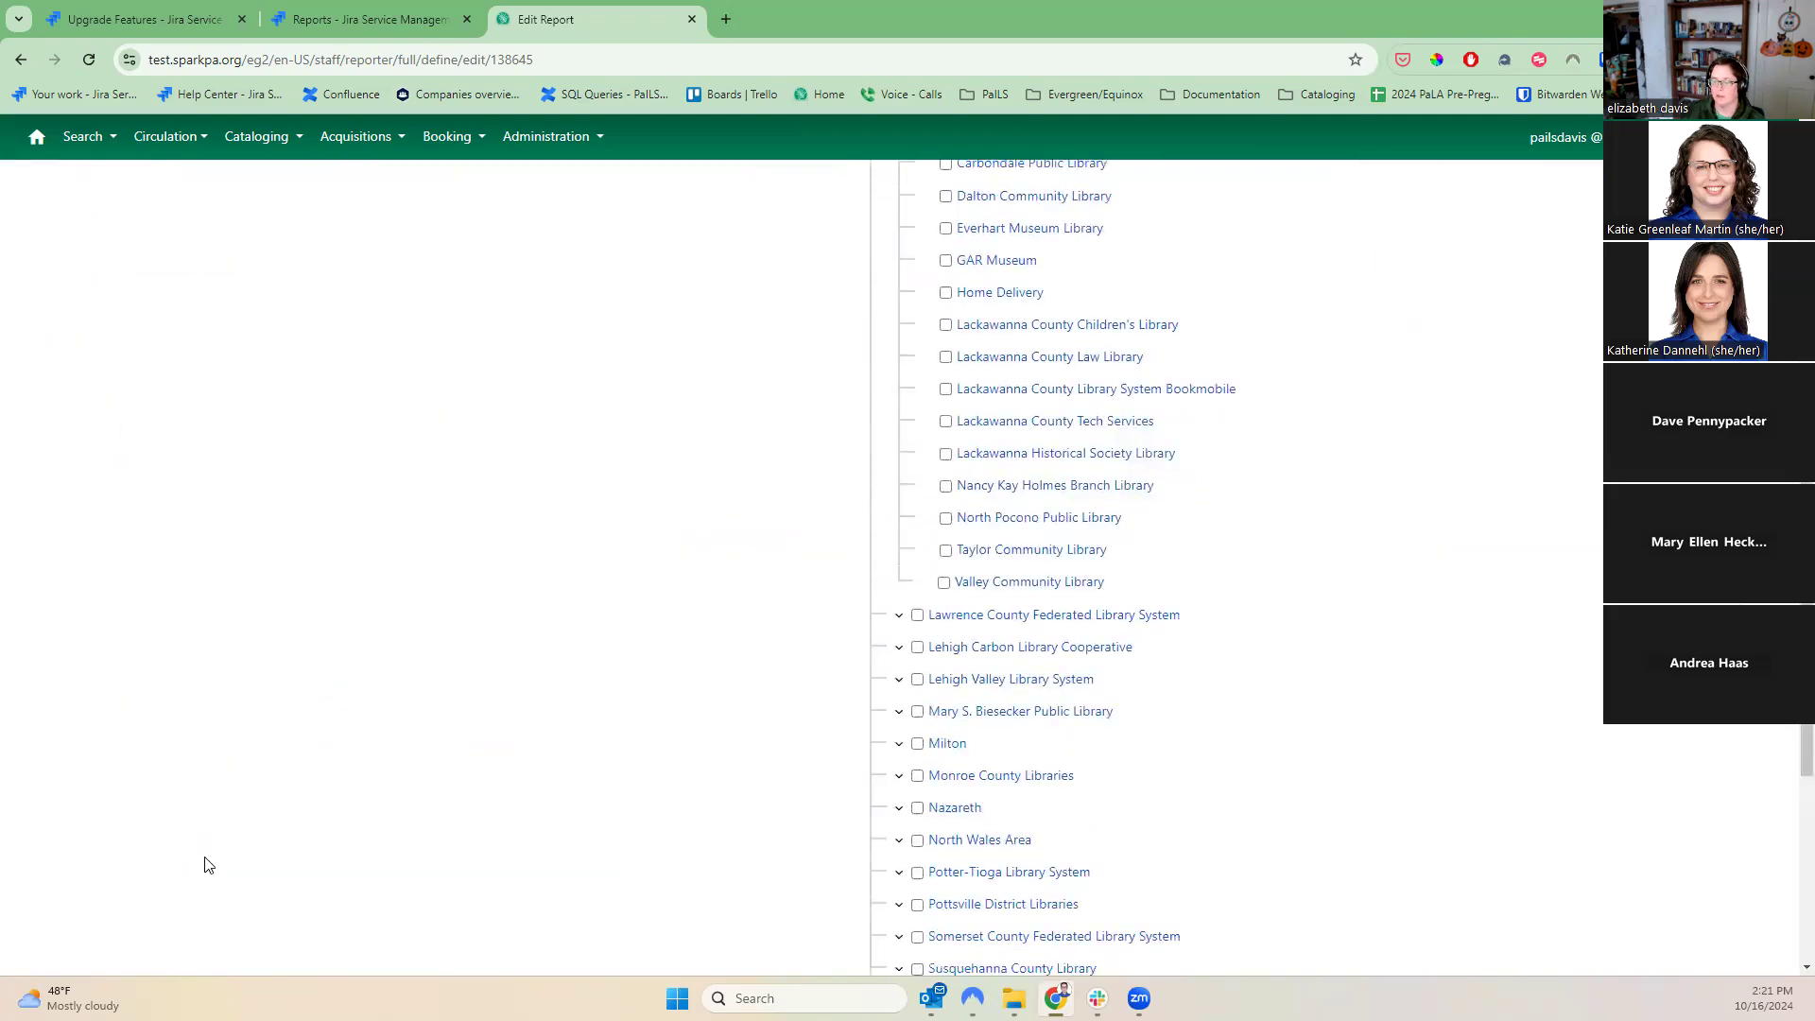
left_click(66, 913)
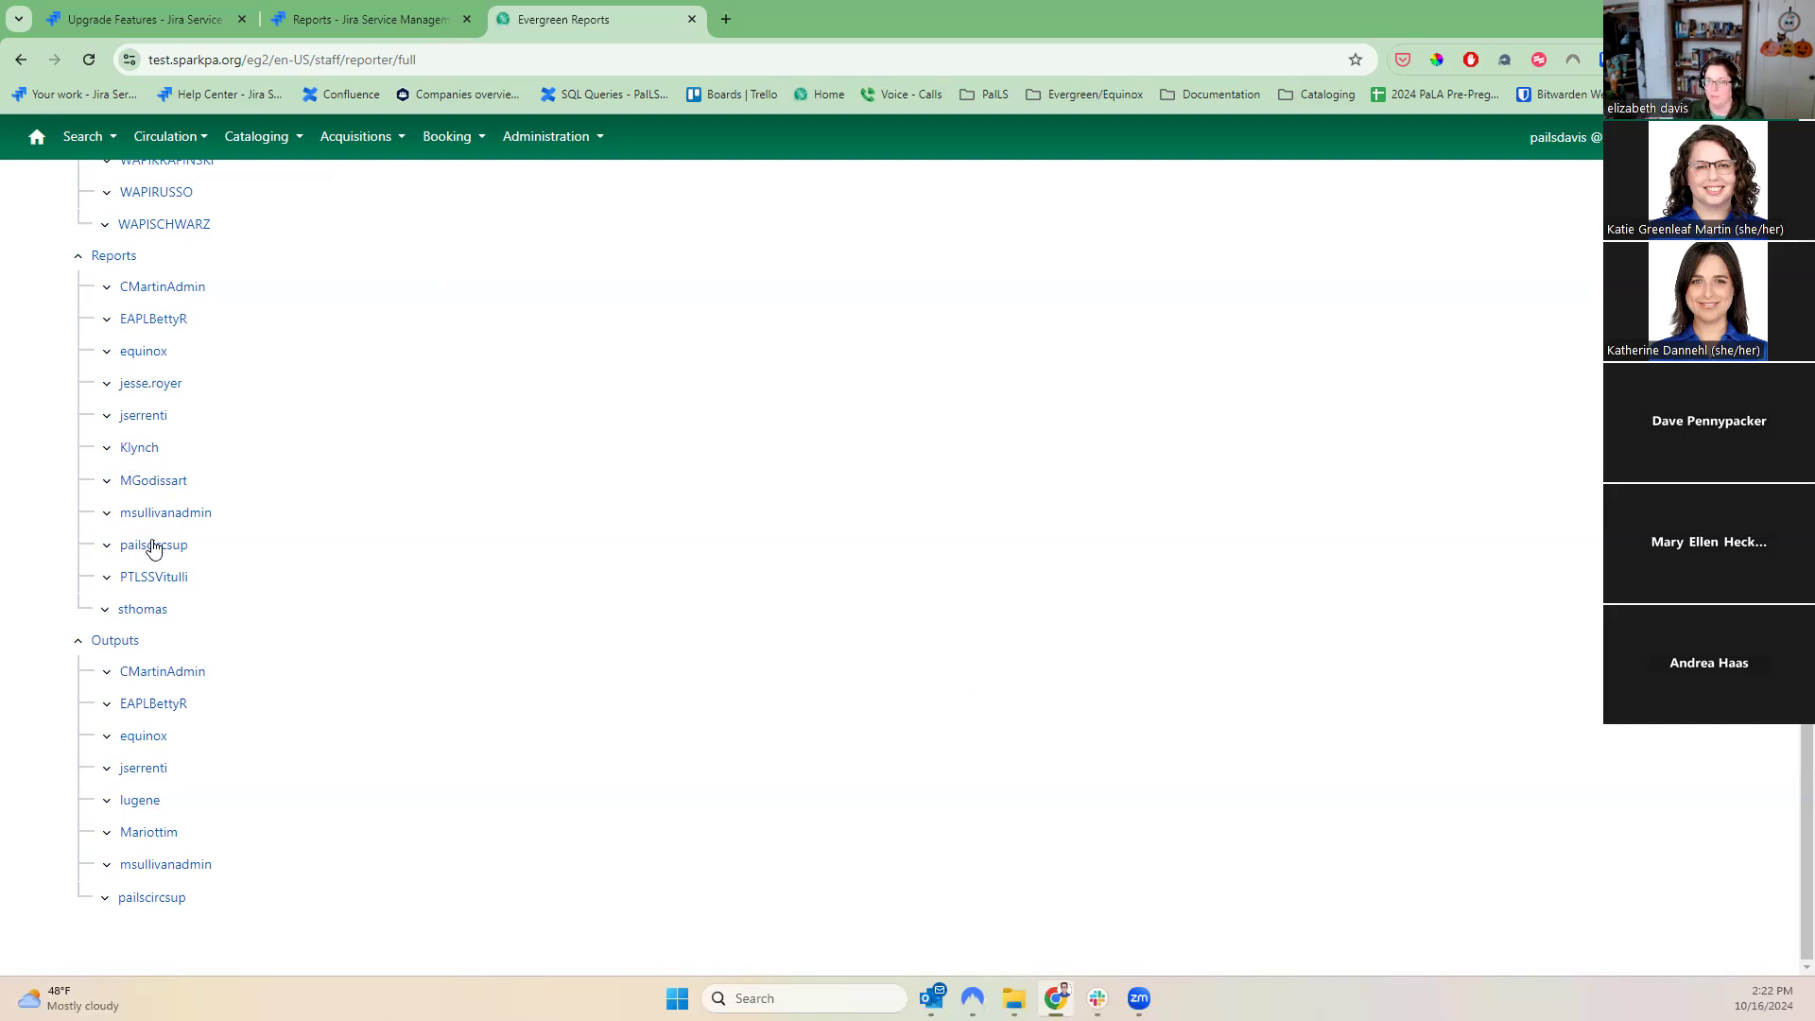
- Examine the shared report folders, expanding the one containing Annual Report (TEST-B), and collapse the shared Reports branch
scroll(180, 695, "up", 3)
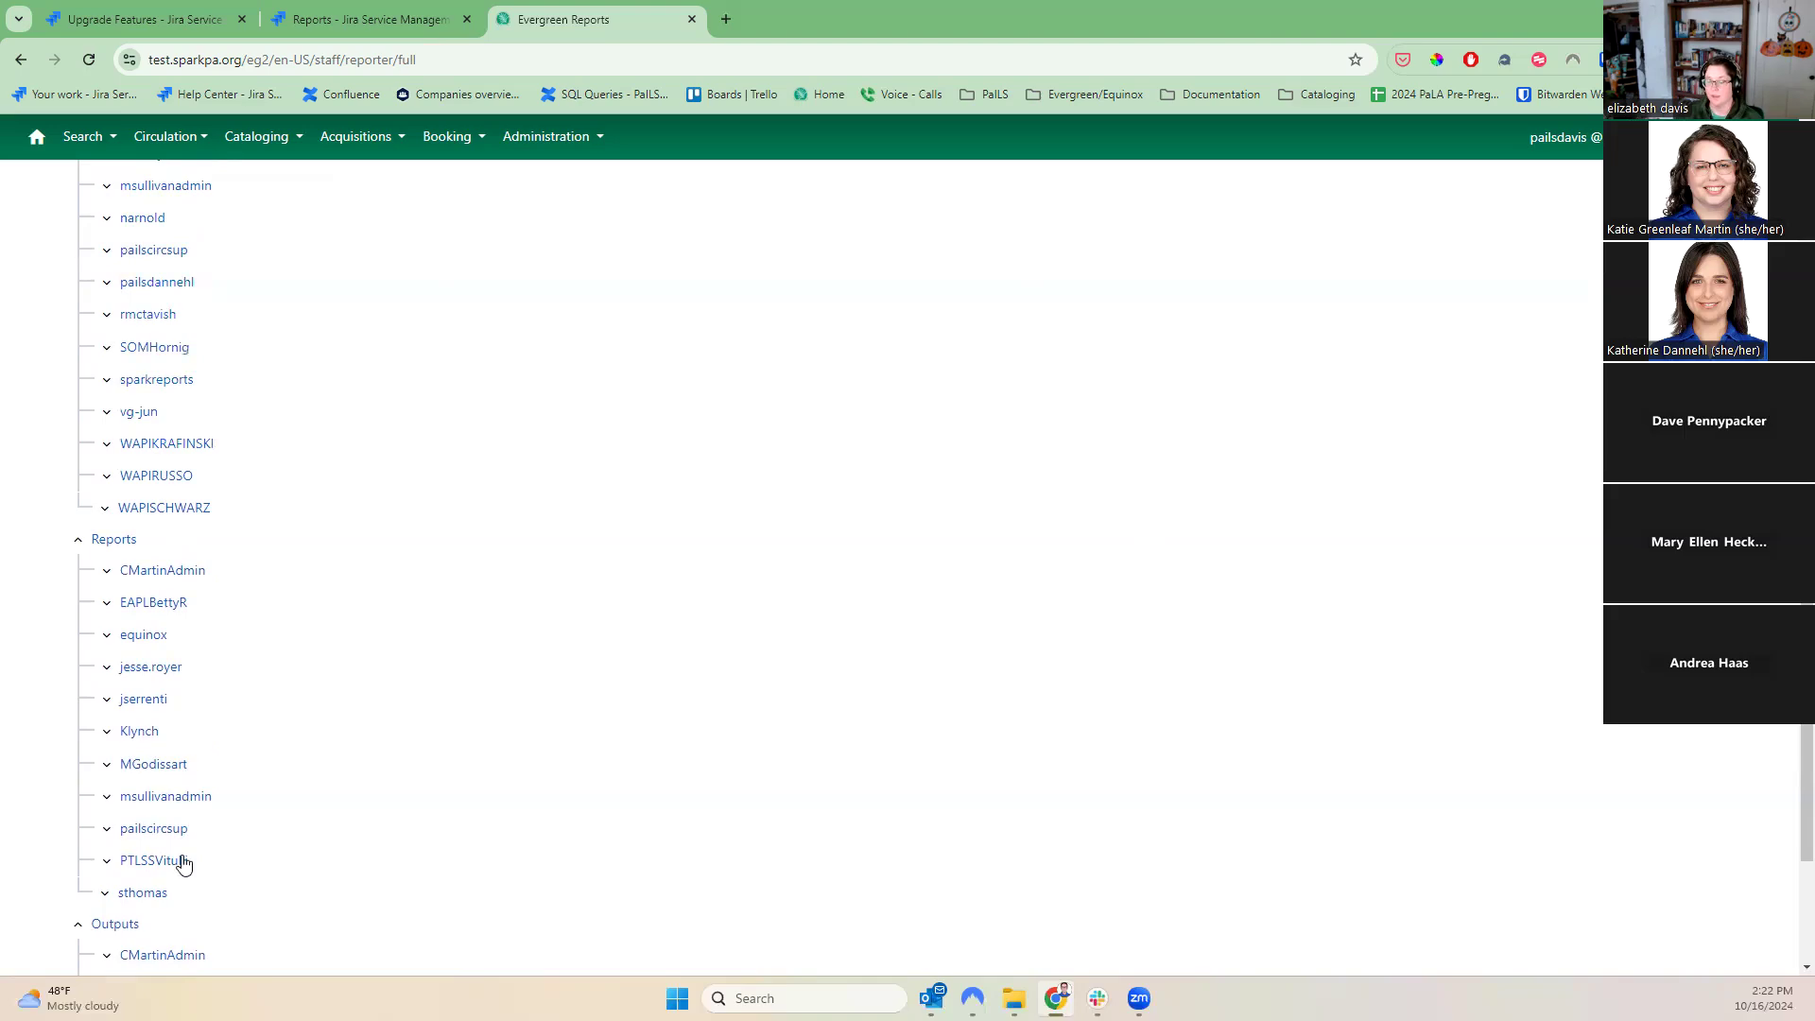
left_click(163, 837)
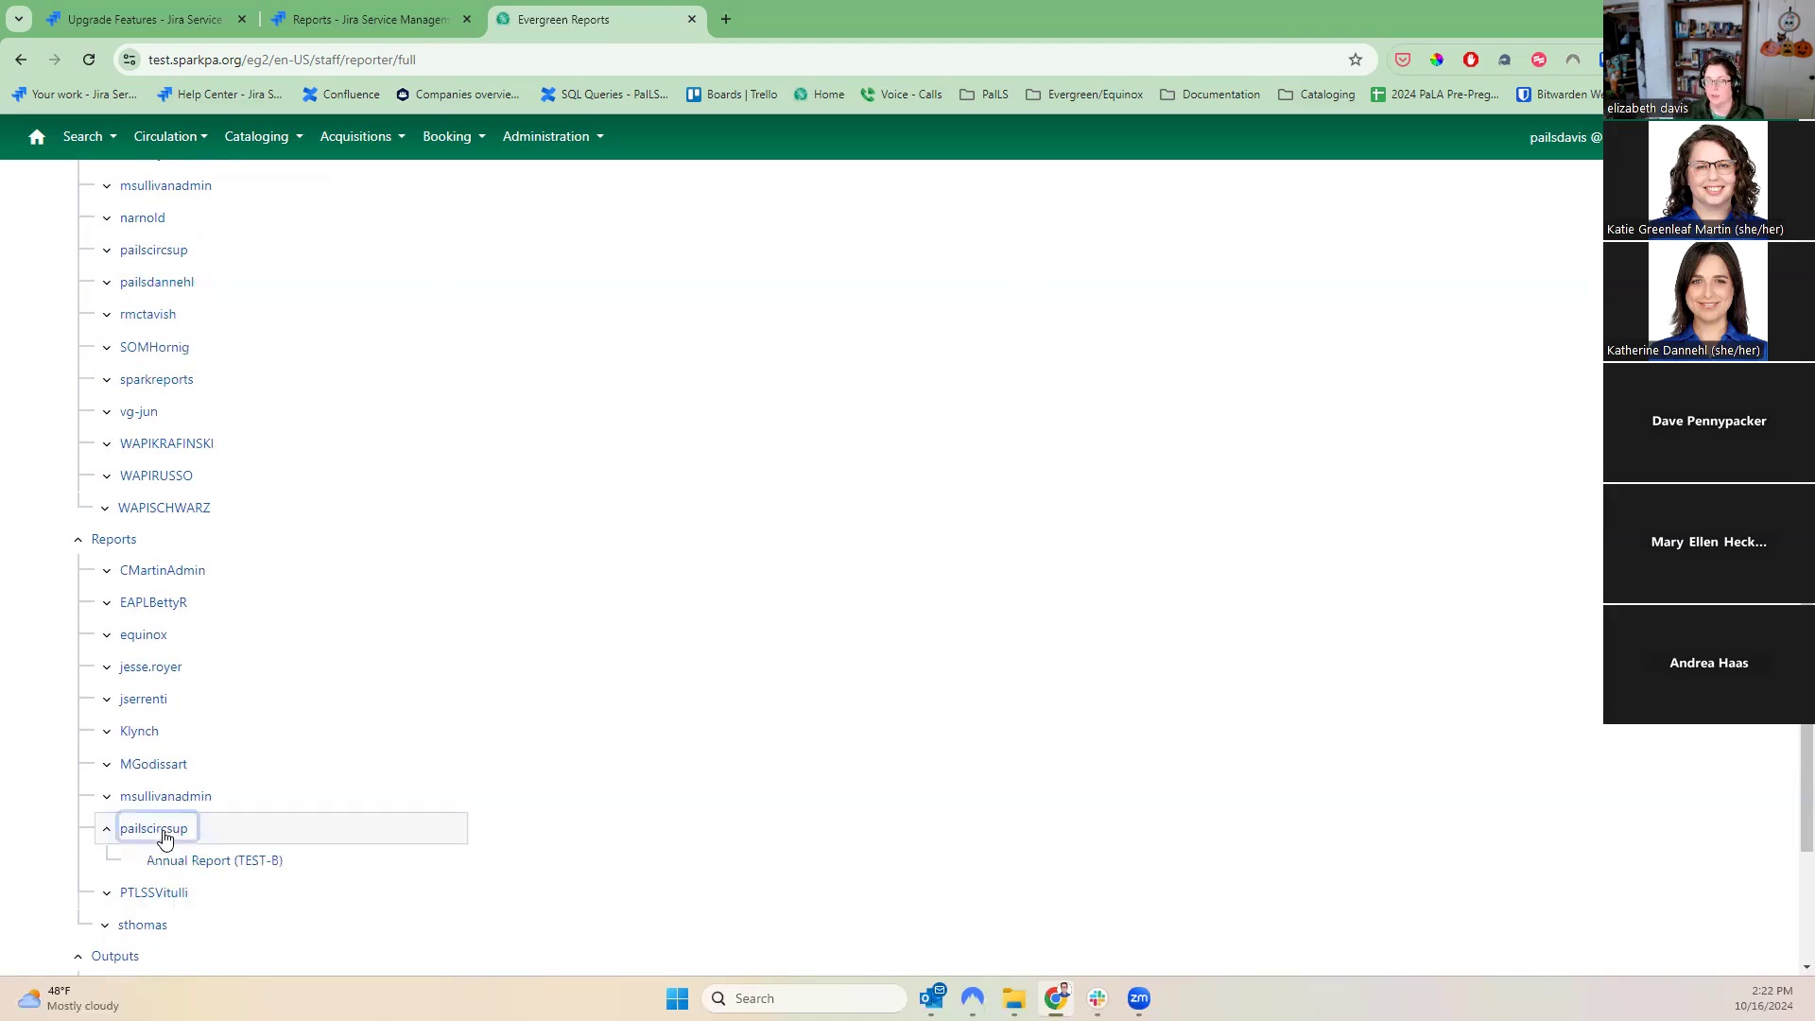
scroll(641, 648, "up", 8)
scroll(640, 650, "up", 4)
scroll(652, 652, "down", 11)
scroll(652, 652, "down", 2)
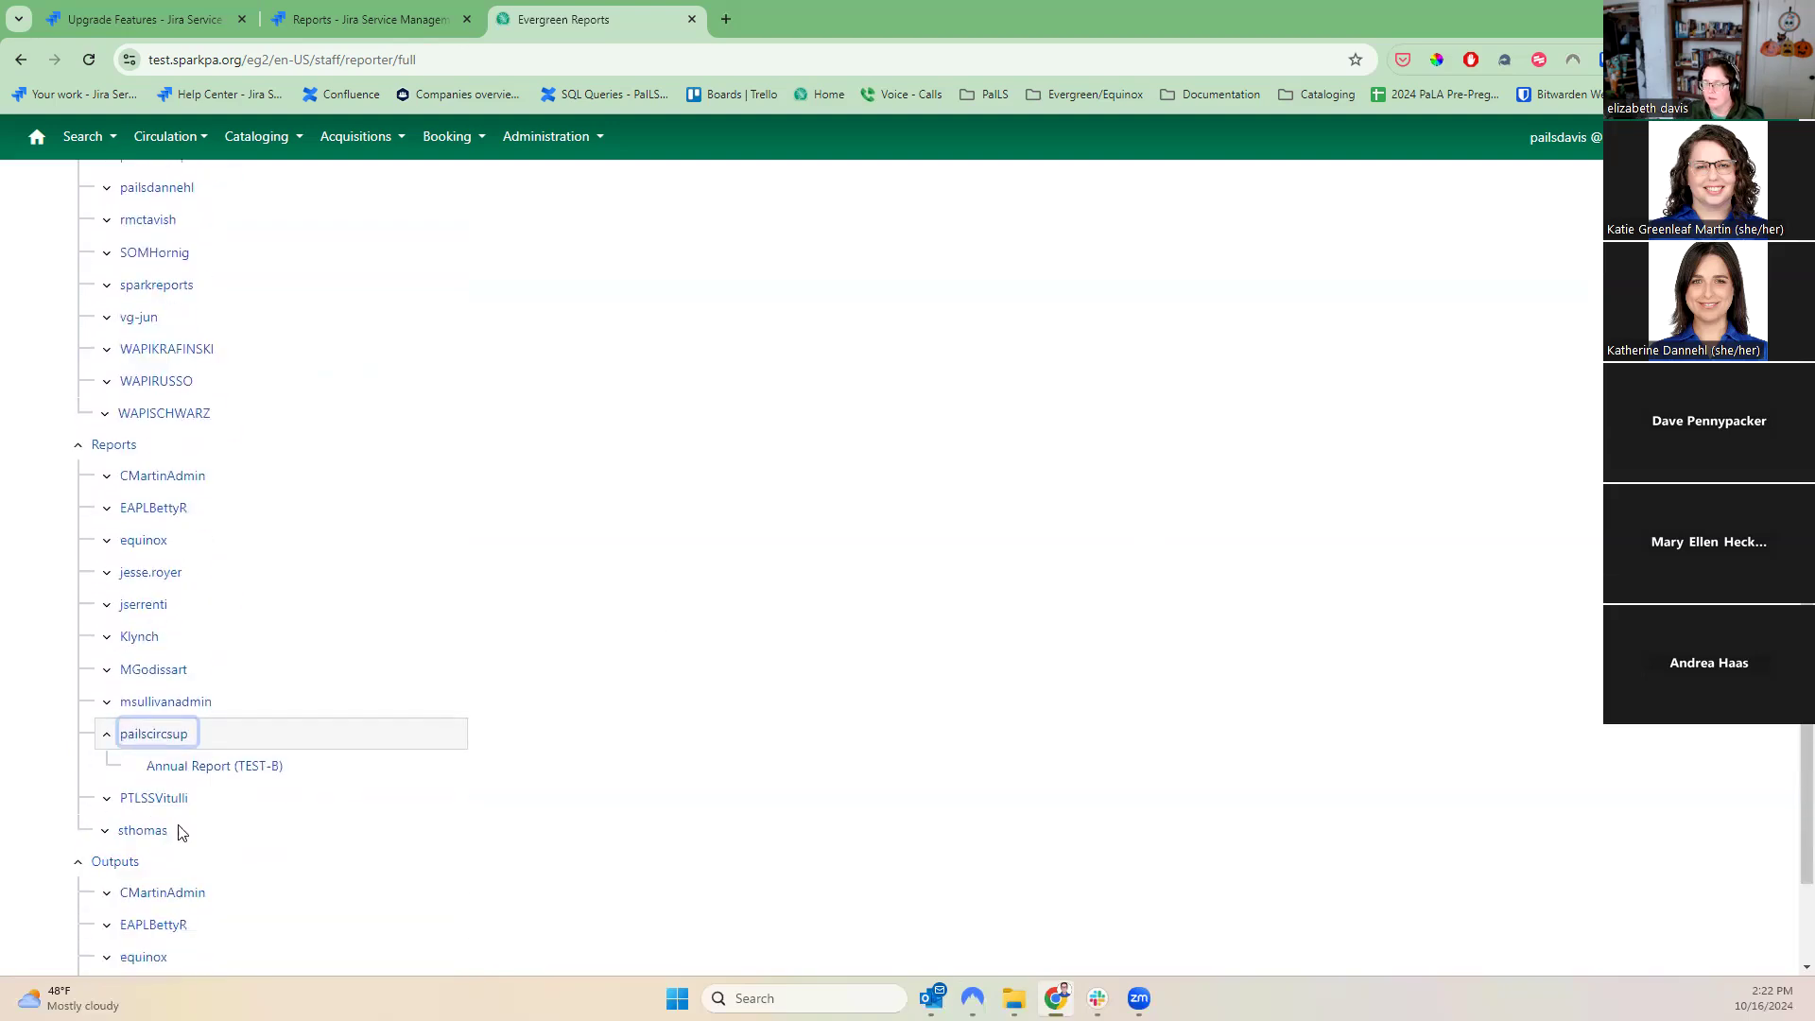
left_click(77, 444)
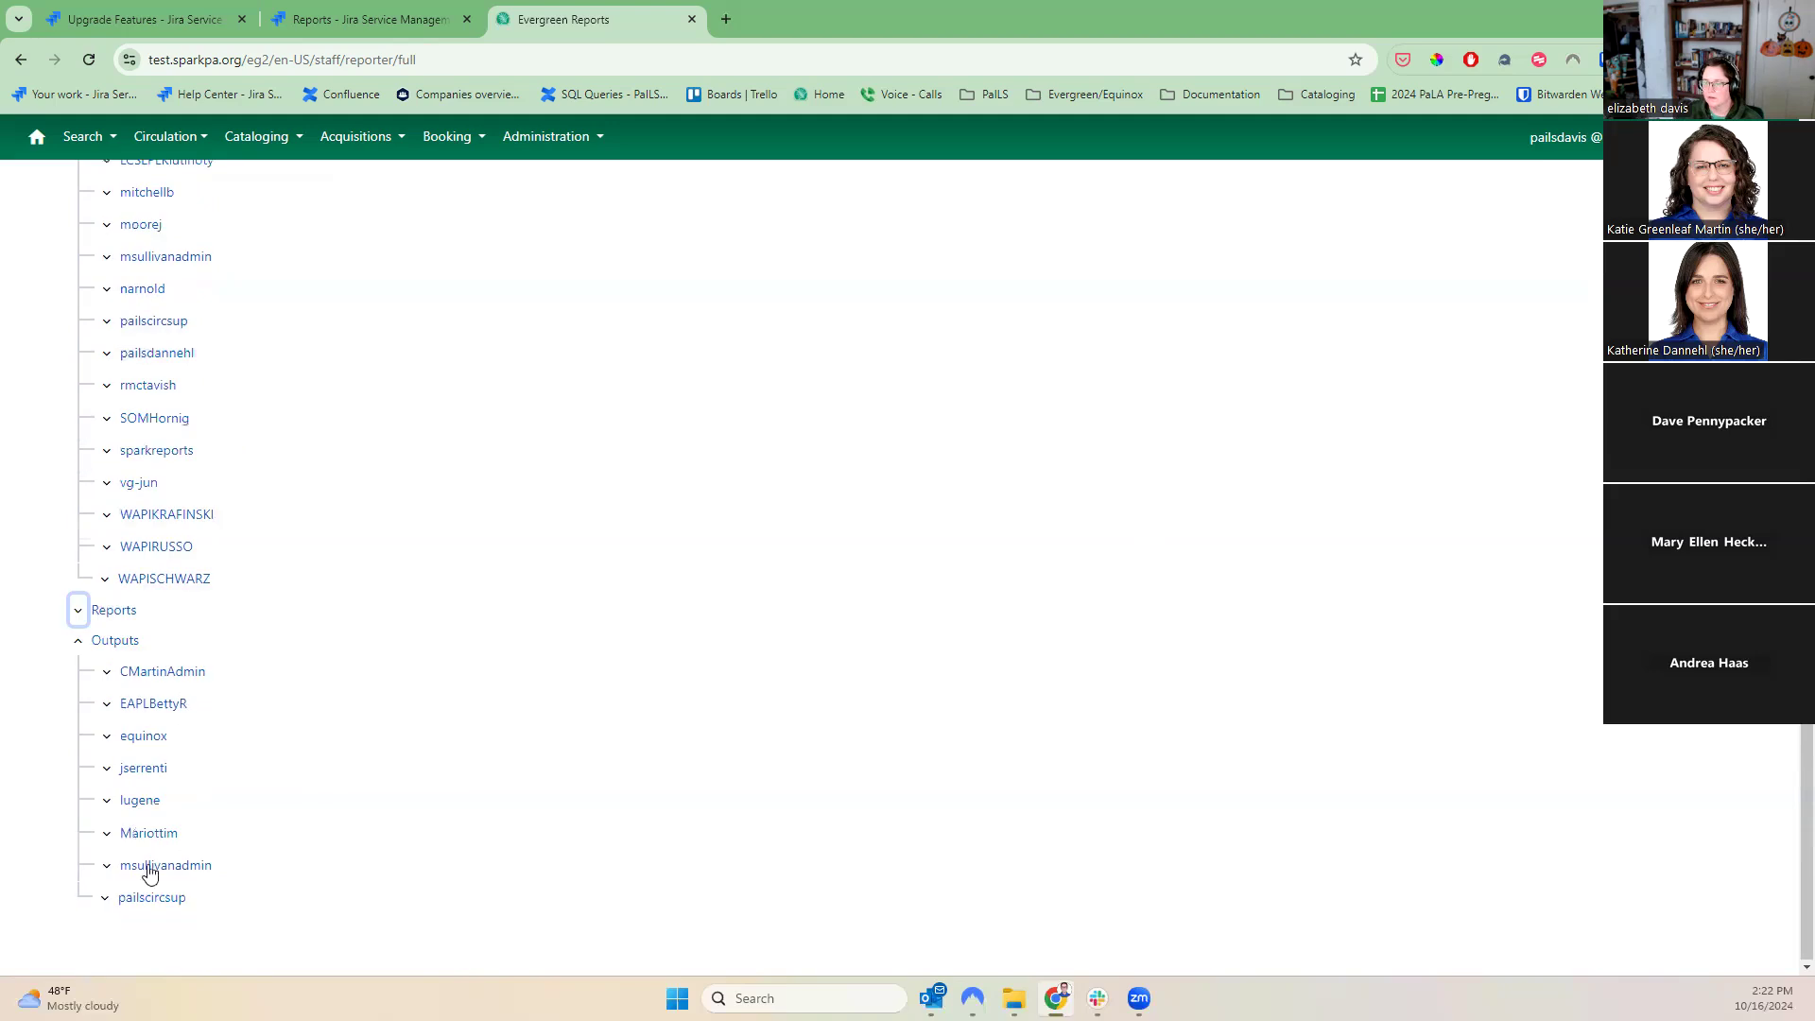
scroll(166, 796, "up", 6)
scroll(166, 797, "up", 7)
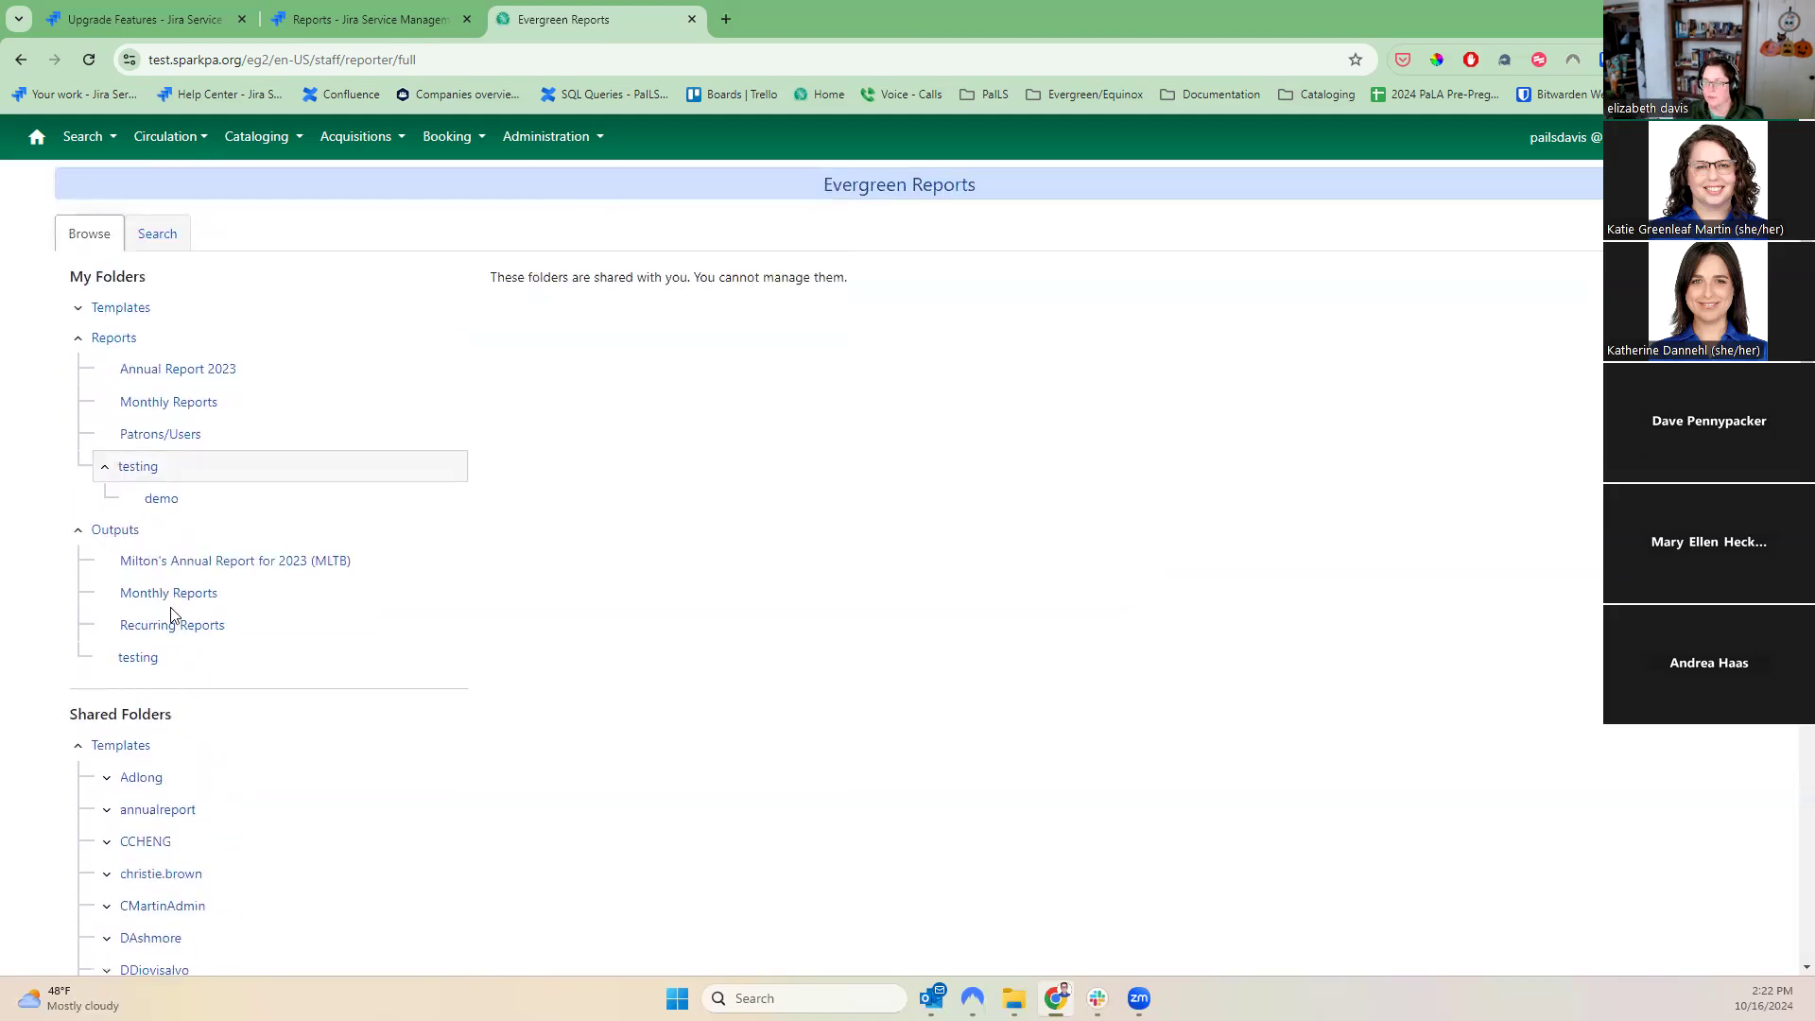
- Look through the Recurring Reports, Monthly Reports and Milton's Annual Report output folders, and select Year to Date in the Monthly Reports report folder
left_click(176, 628)
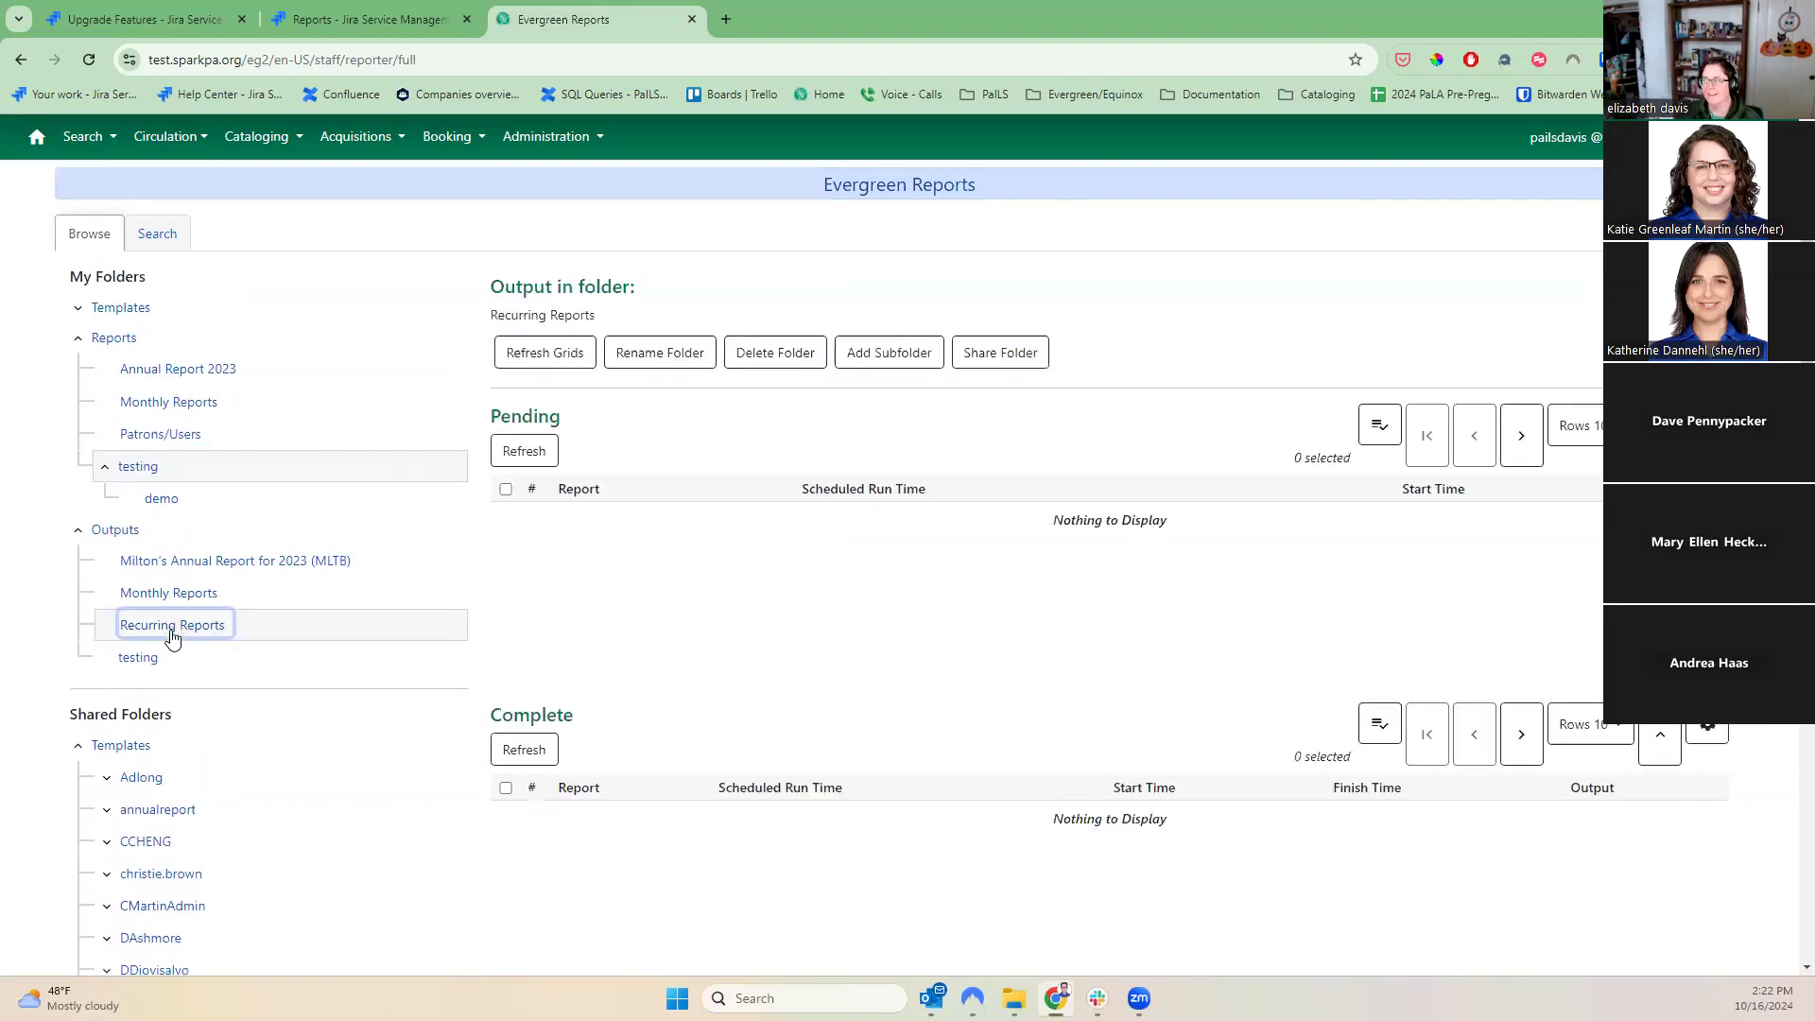
left_click(170, 593)
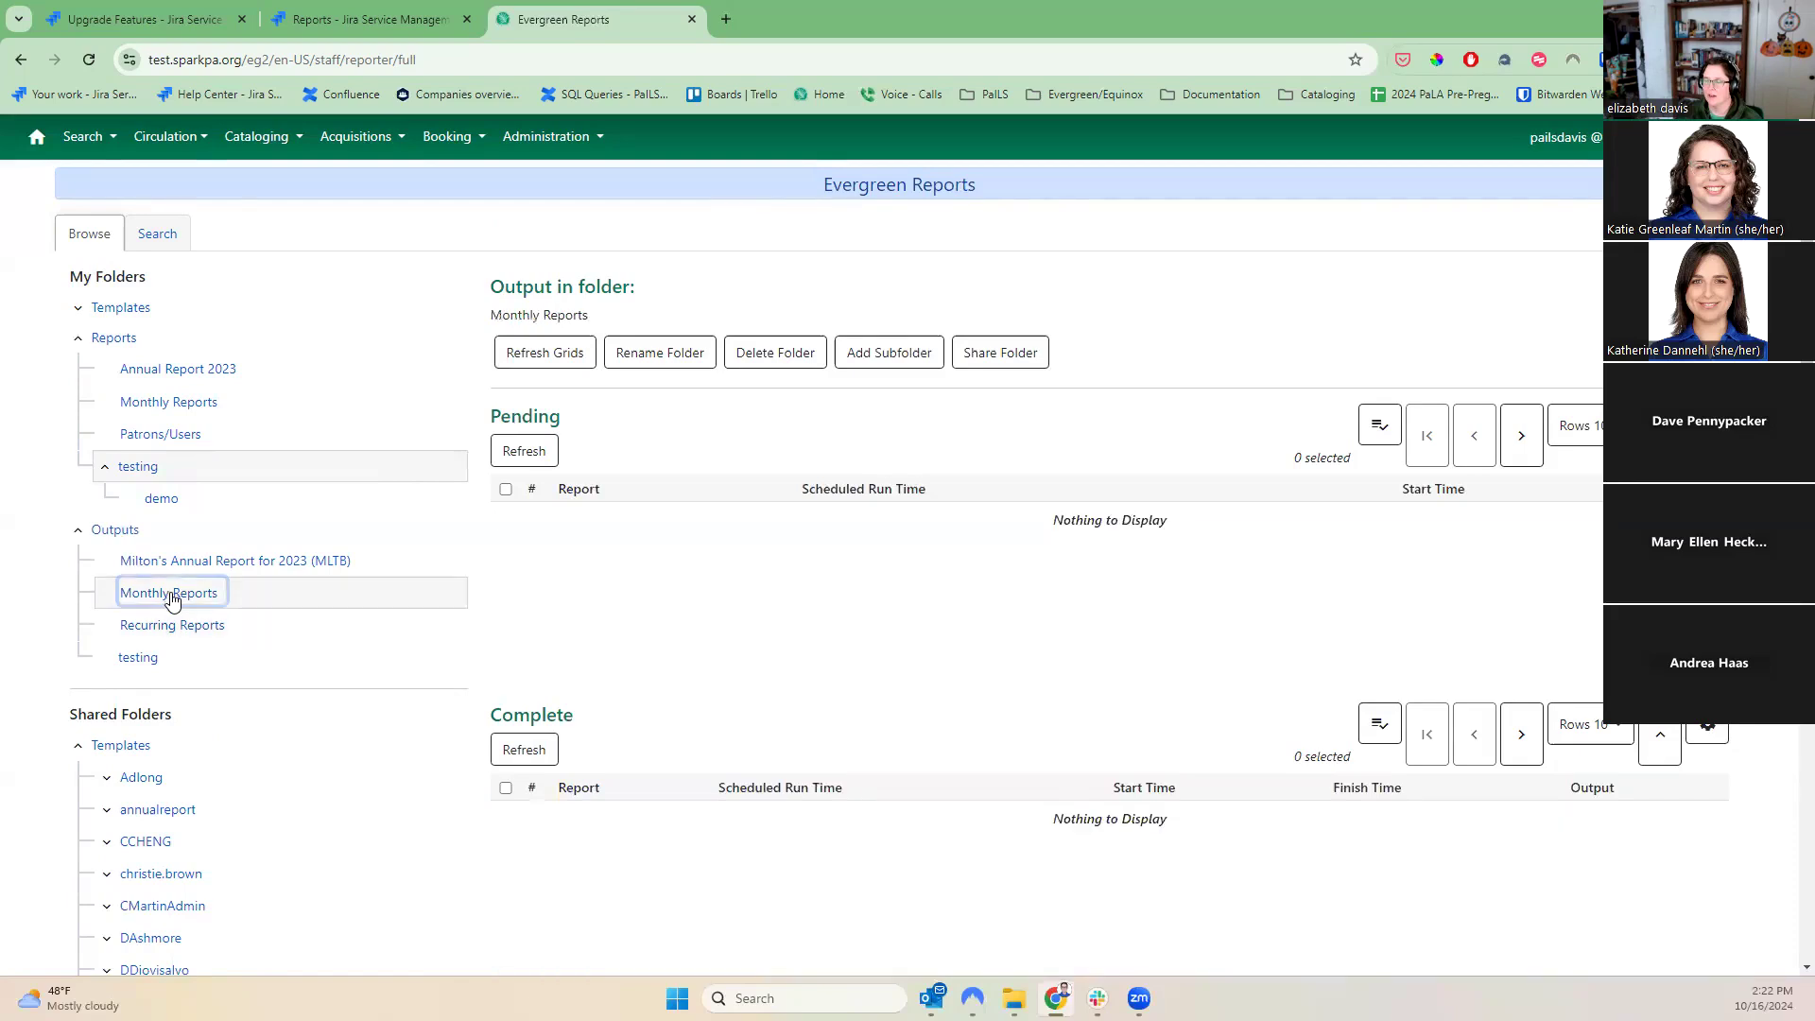
left_click(194, 562)
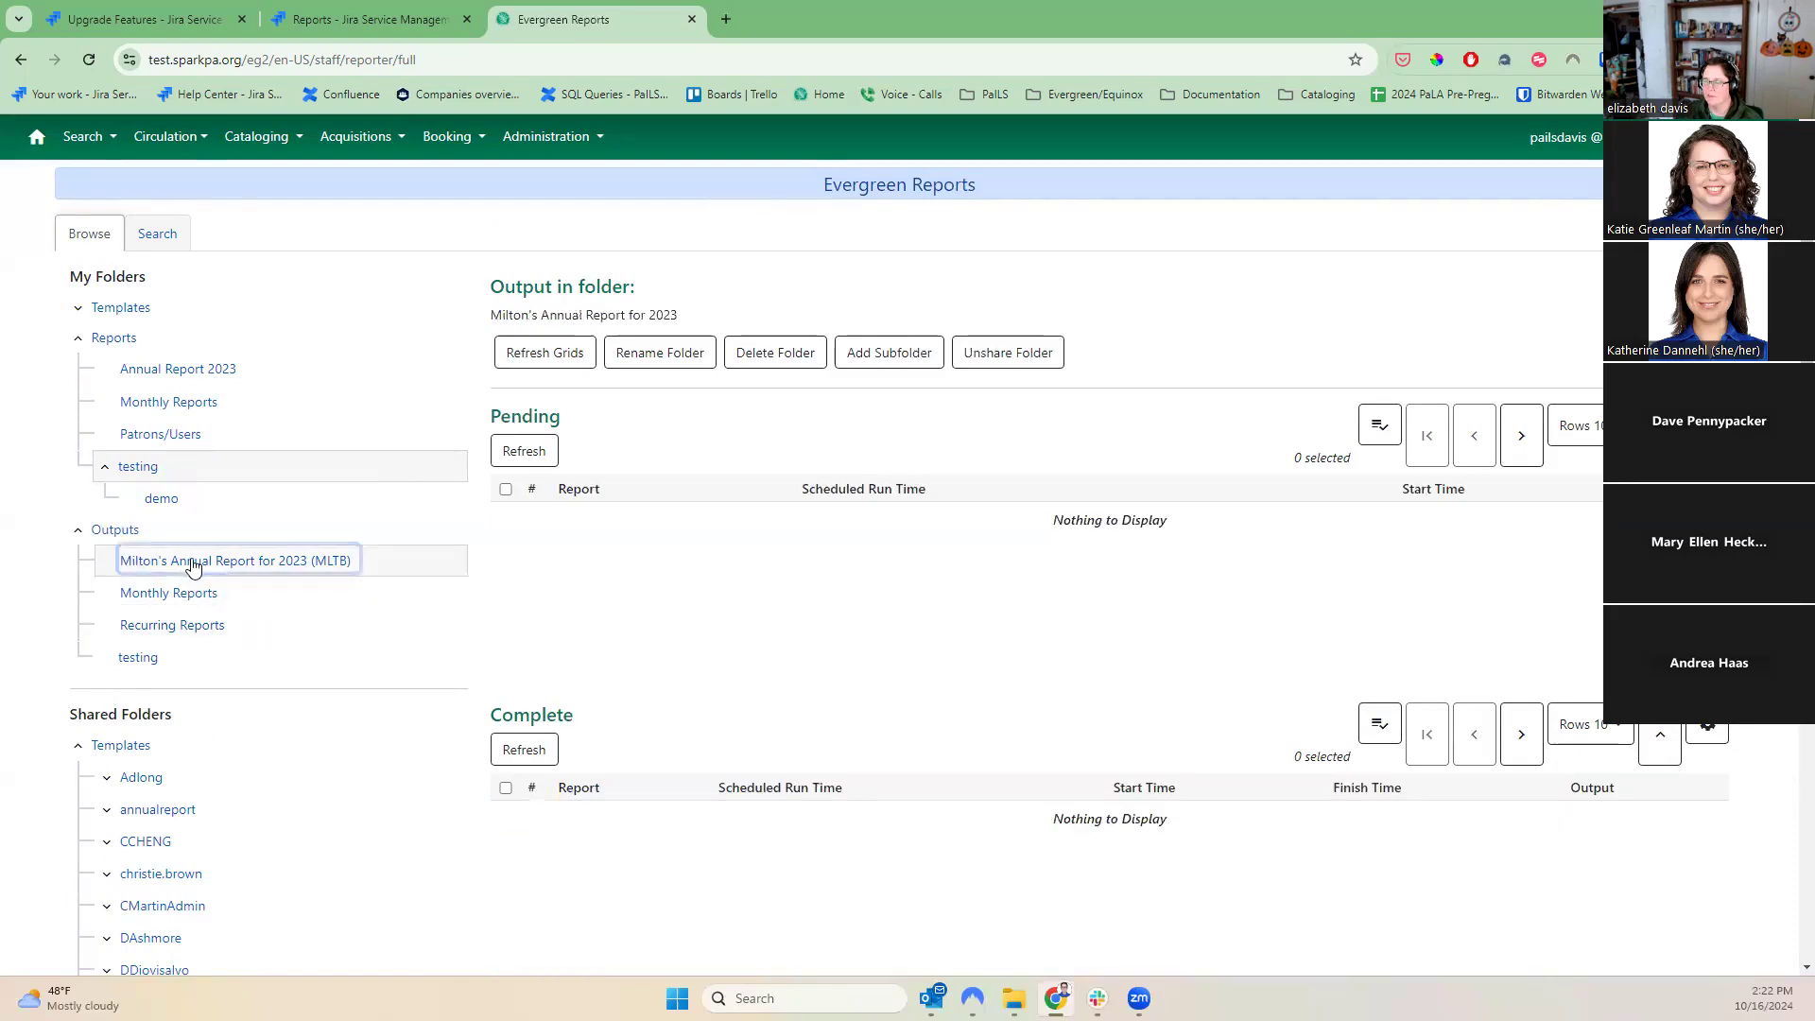
left_click(138, 405)
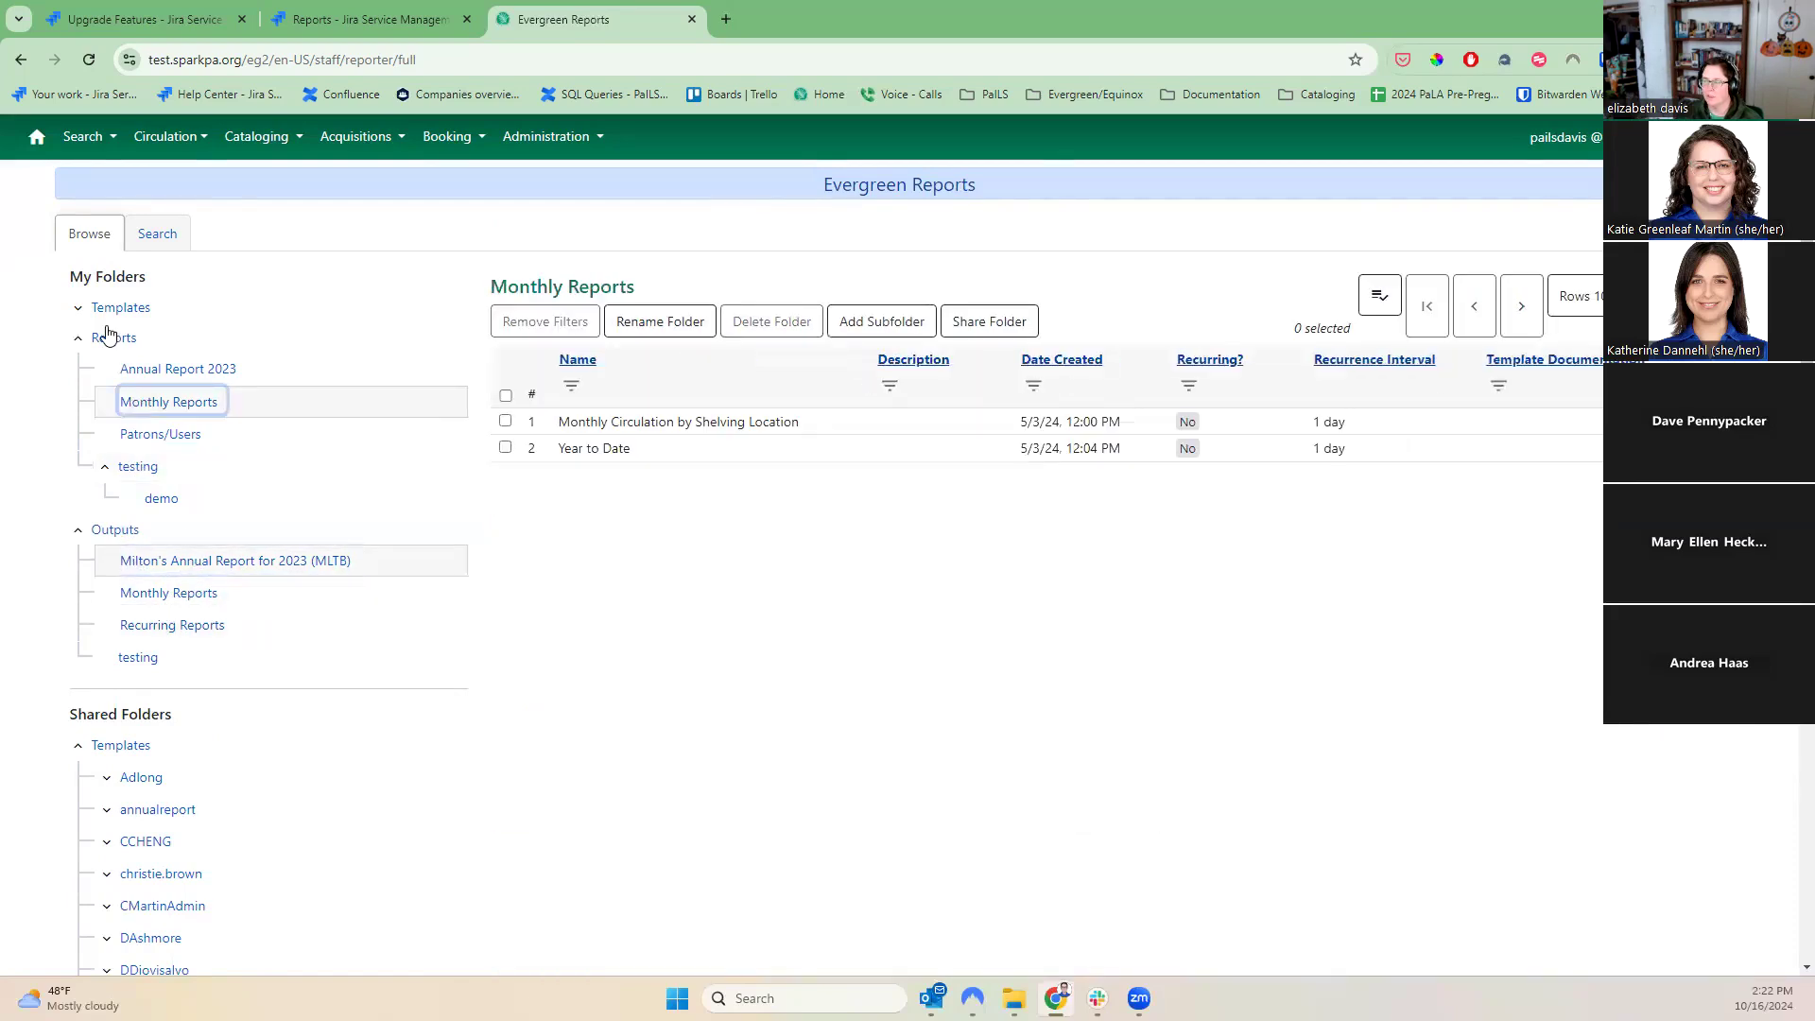
left_click(505, 448)
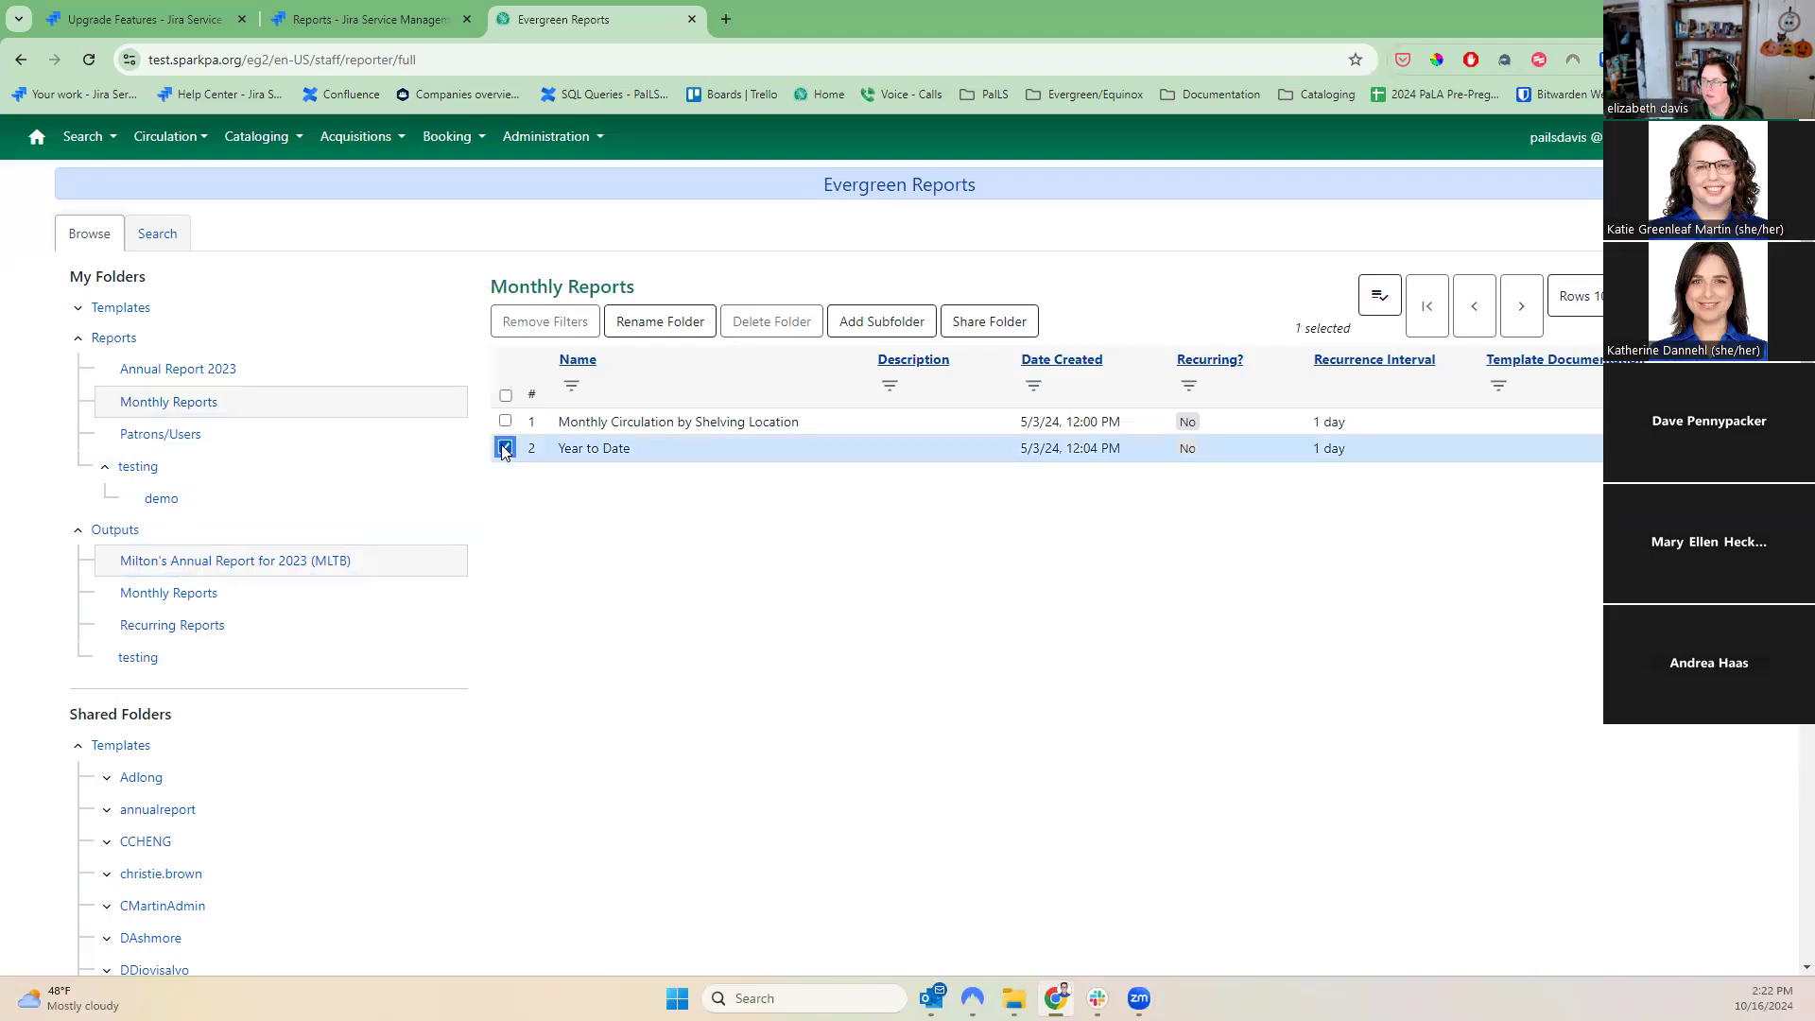
- Start a new report from the Monthly Circulation - by shelving location template in the Circ- less than 18 months folder
left_click(78, 307)
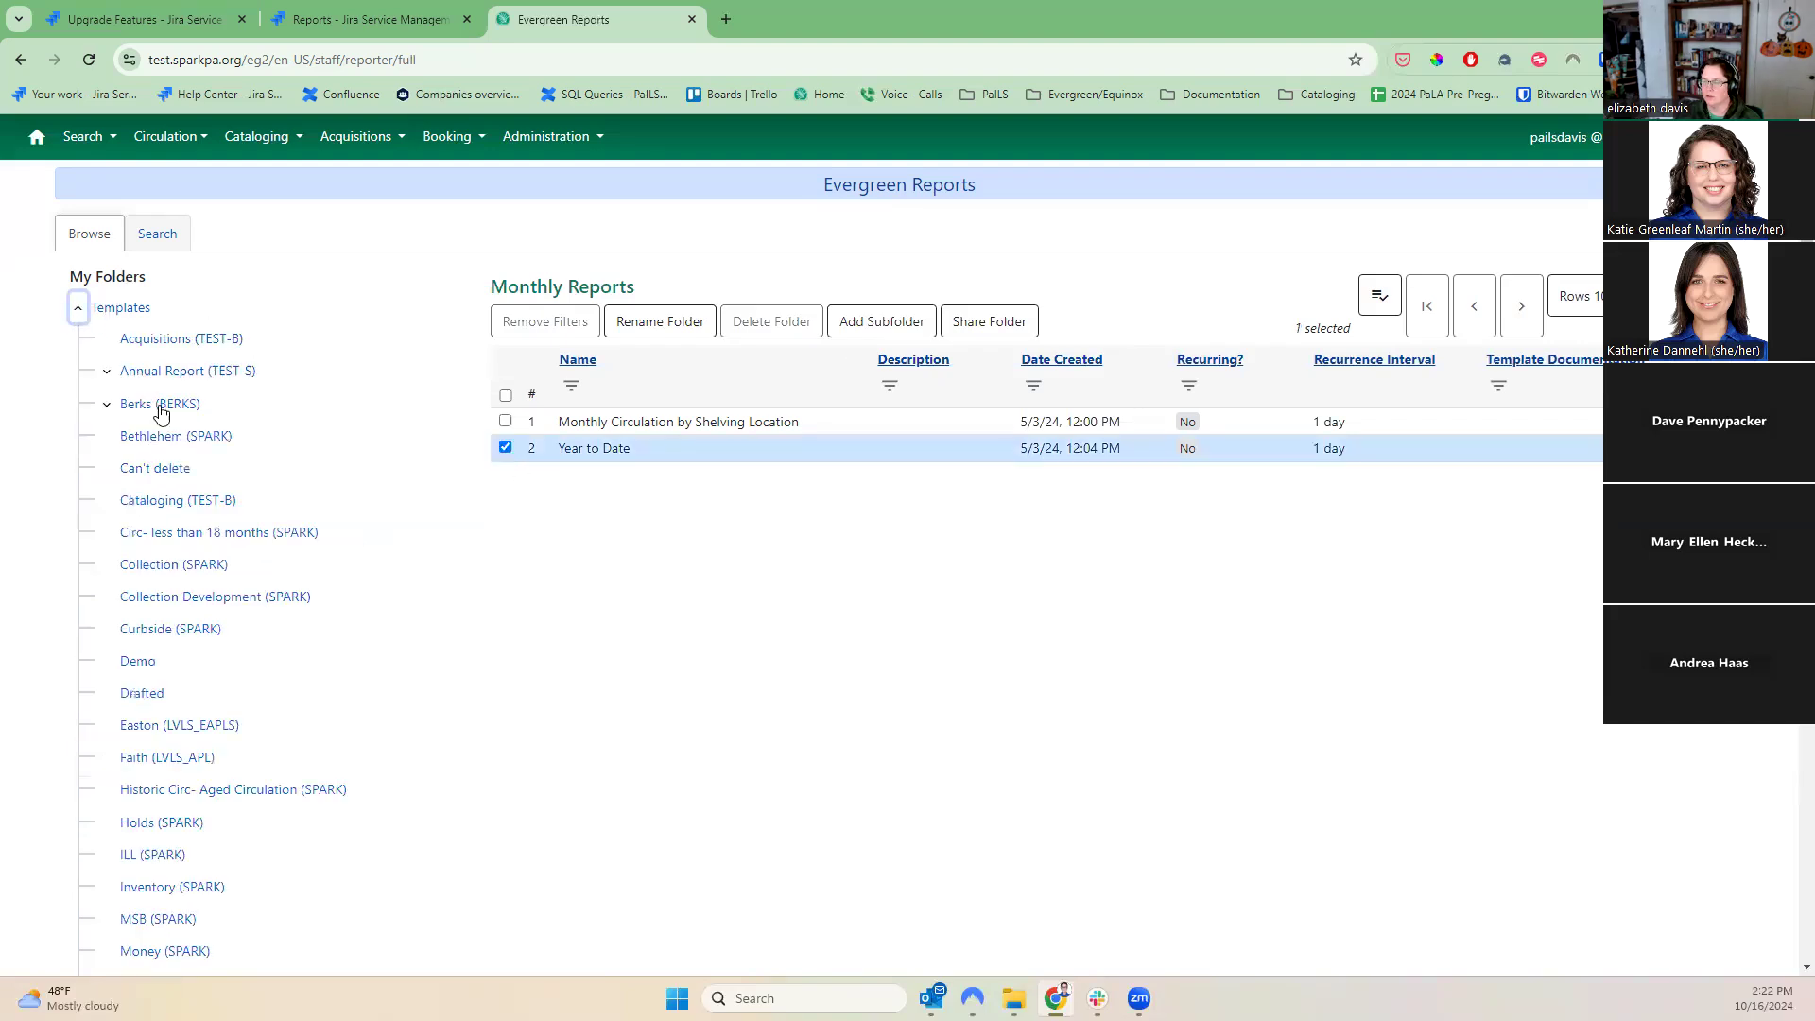
left_click(181, 542)
left_click(505, 440)
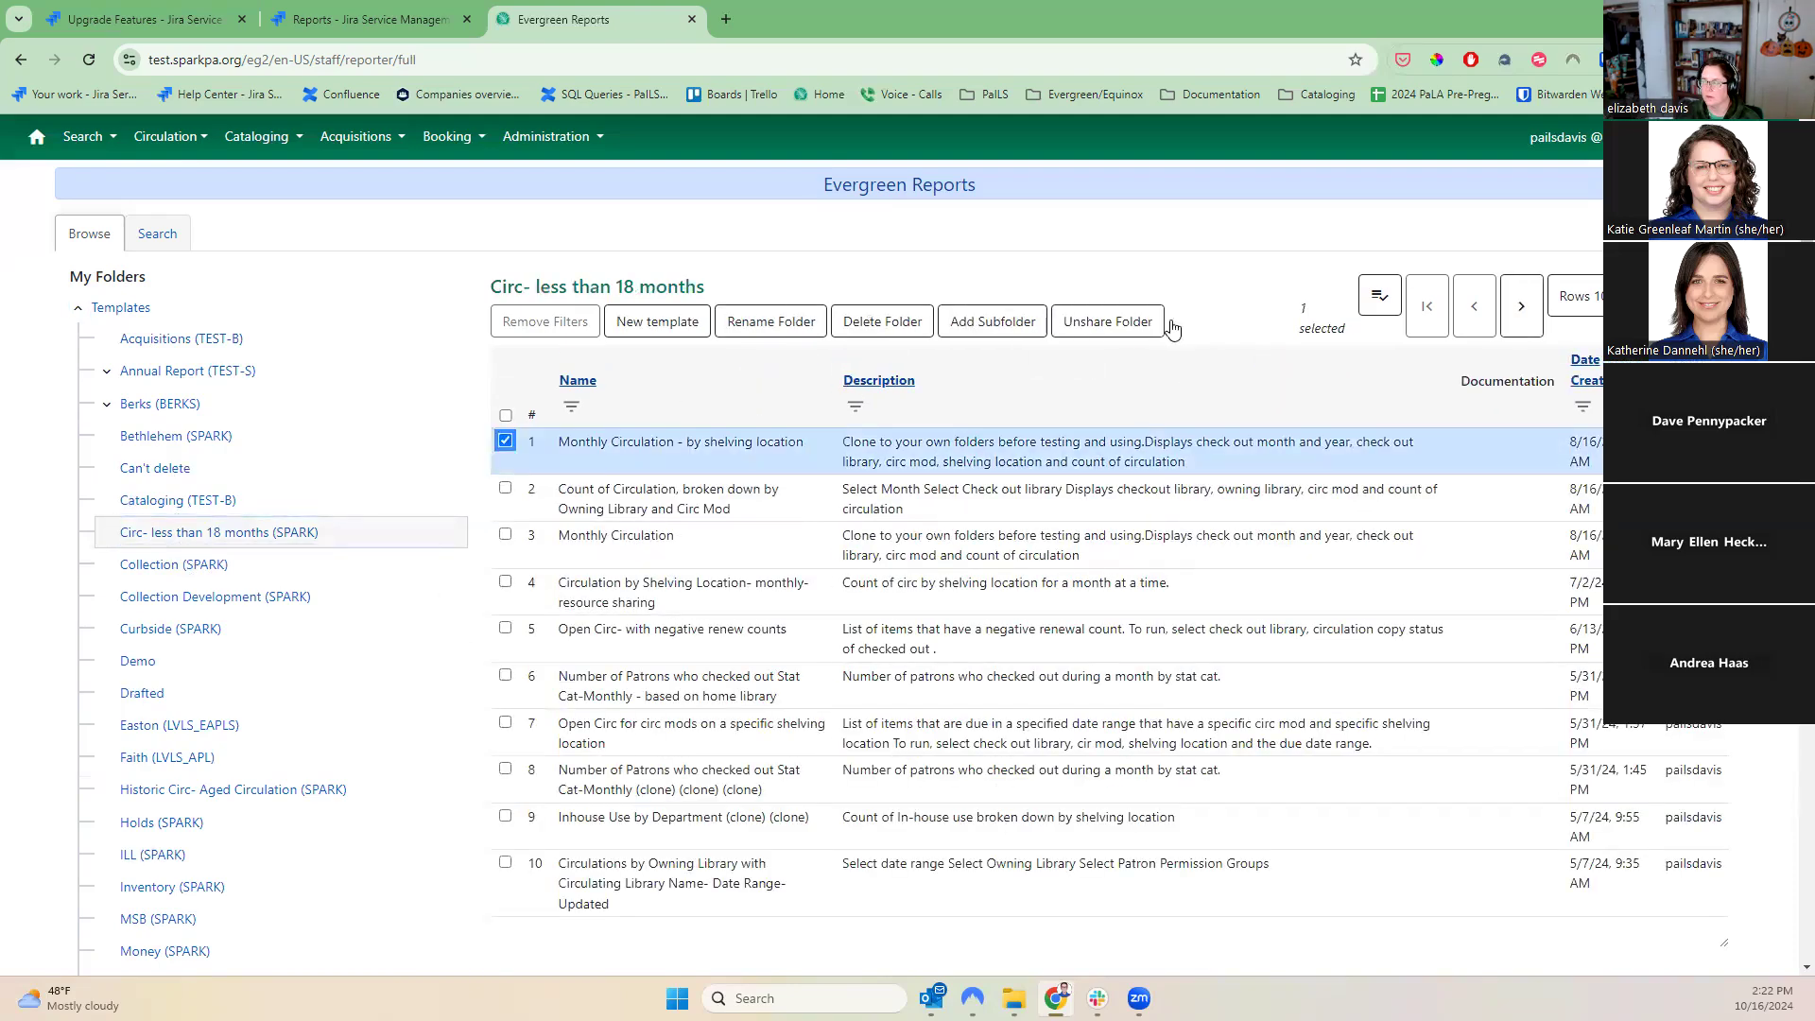
left_click(1379, 295)
left_click(1381, 423)
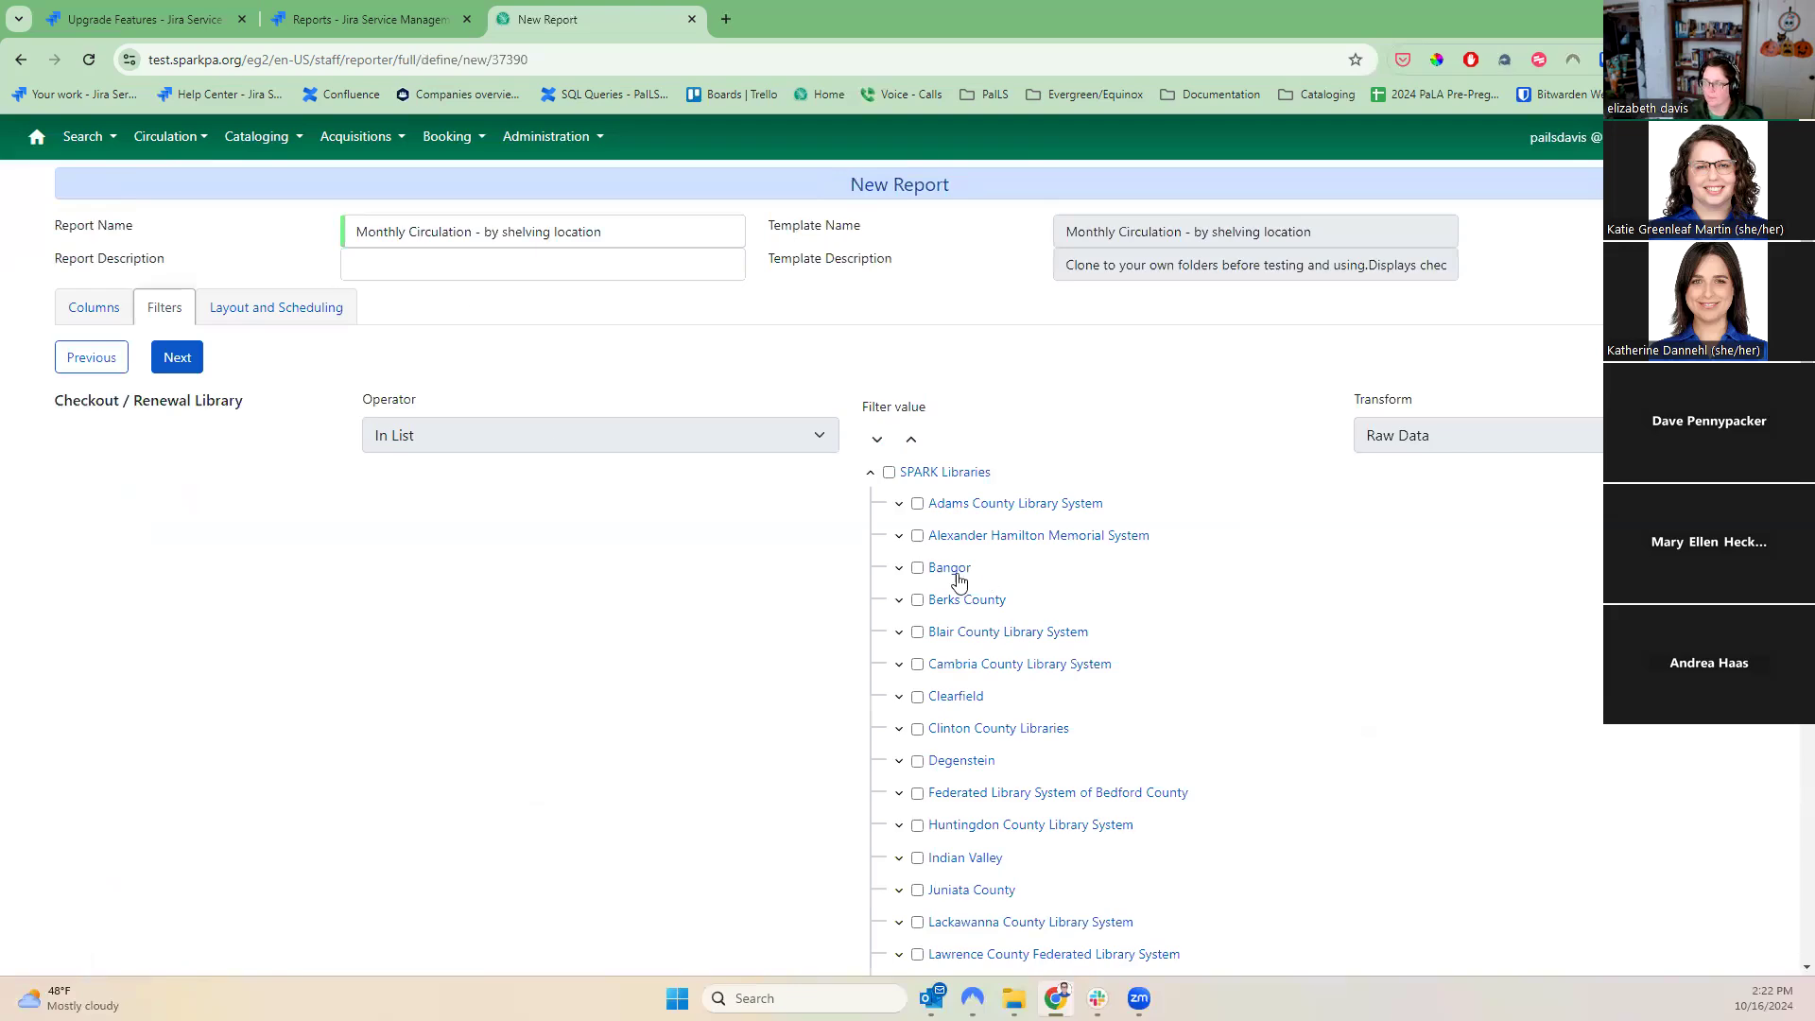
- Set the Checkout / Renewal Library filter to Wyomissing Public Library
scroll(945, 718, "down", 10)
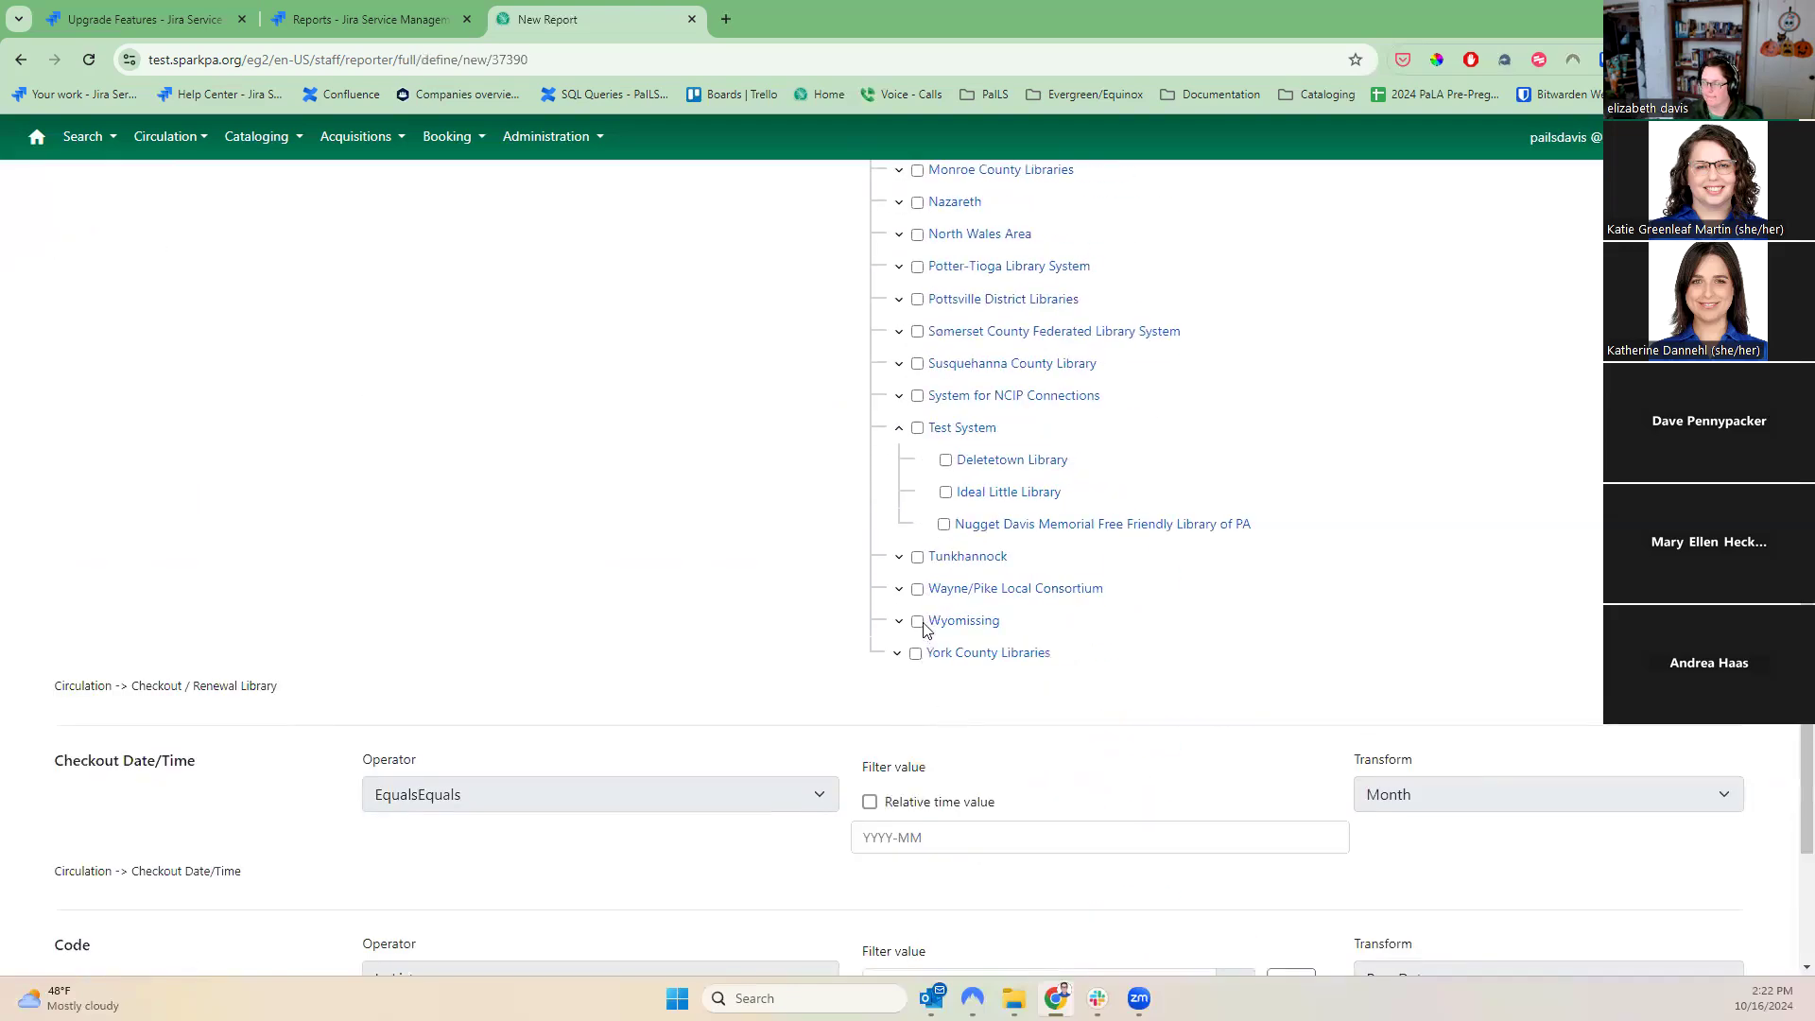
left_click(898, 621)
left_click(944, 656)
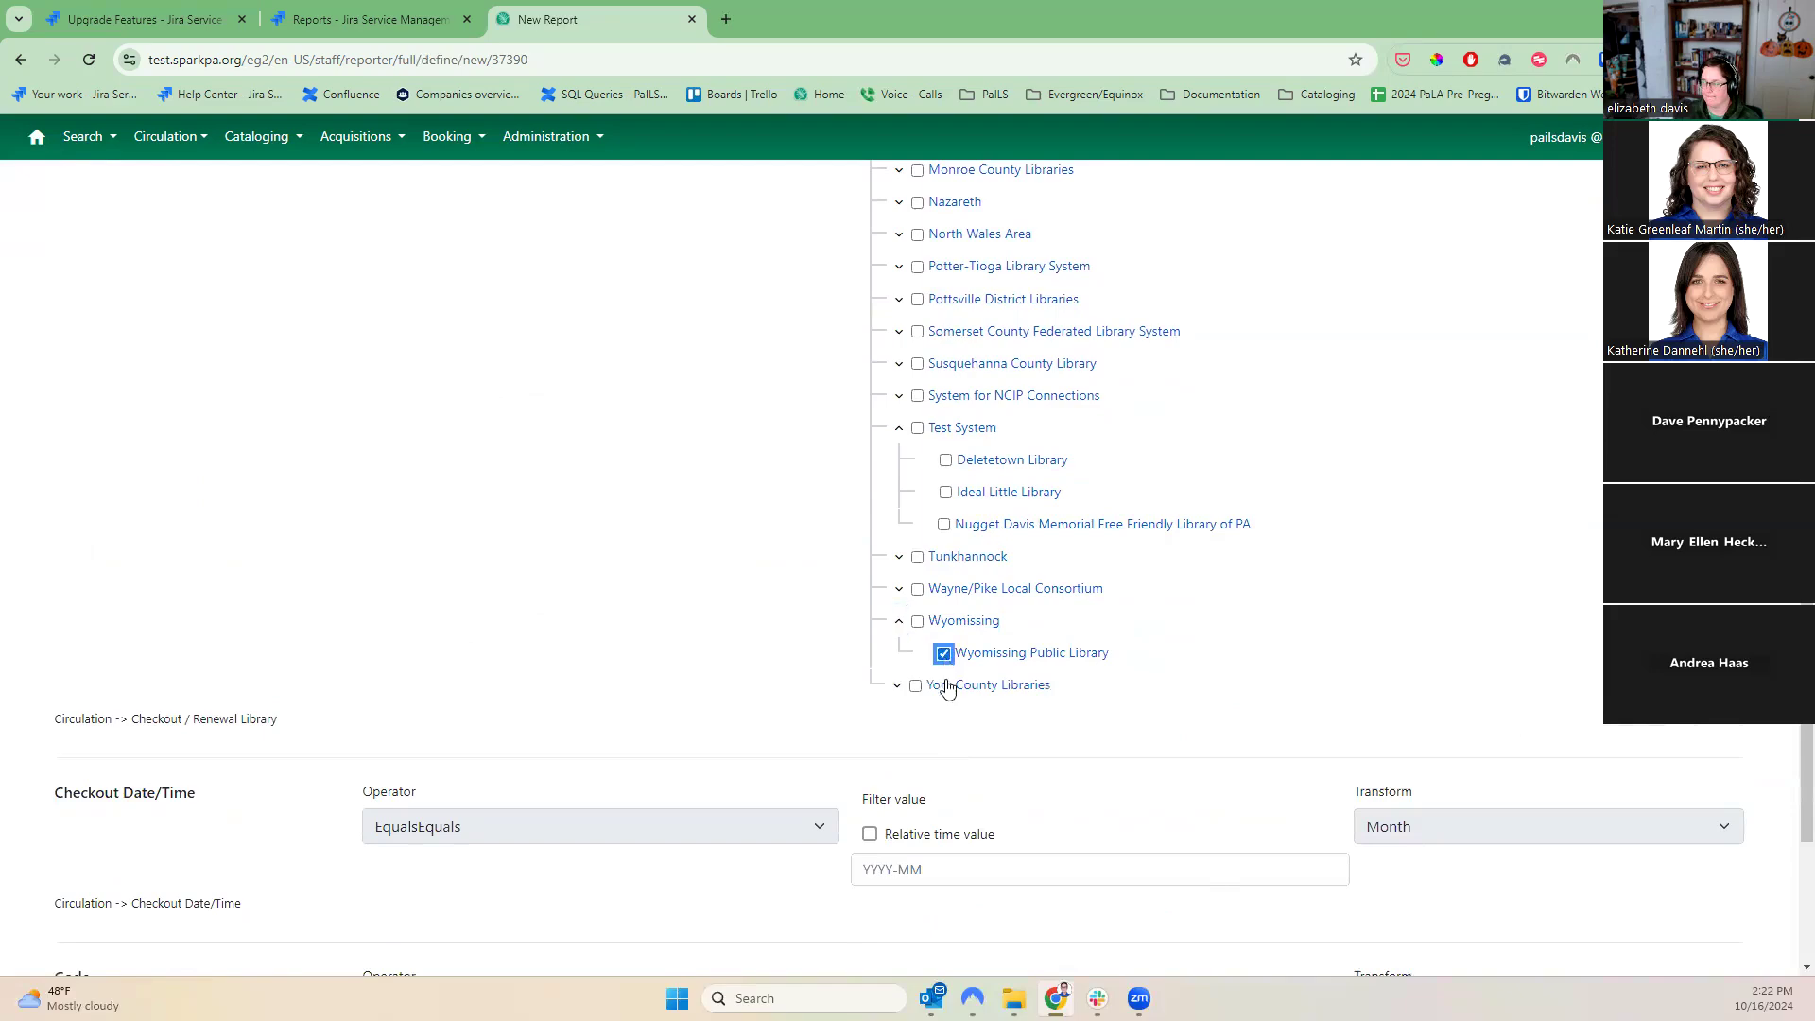
- Make the Checkout Date/Time filter a relative time value of 1 month ago
left_click(905, 833)
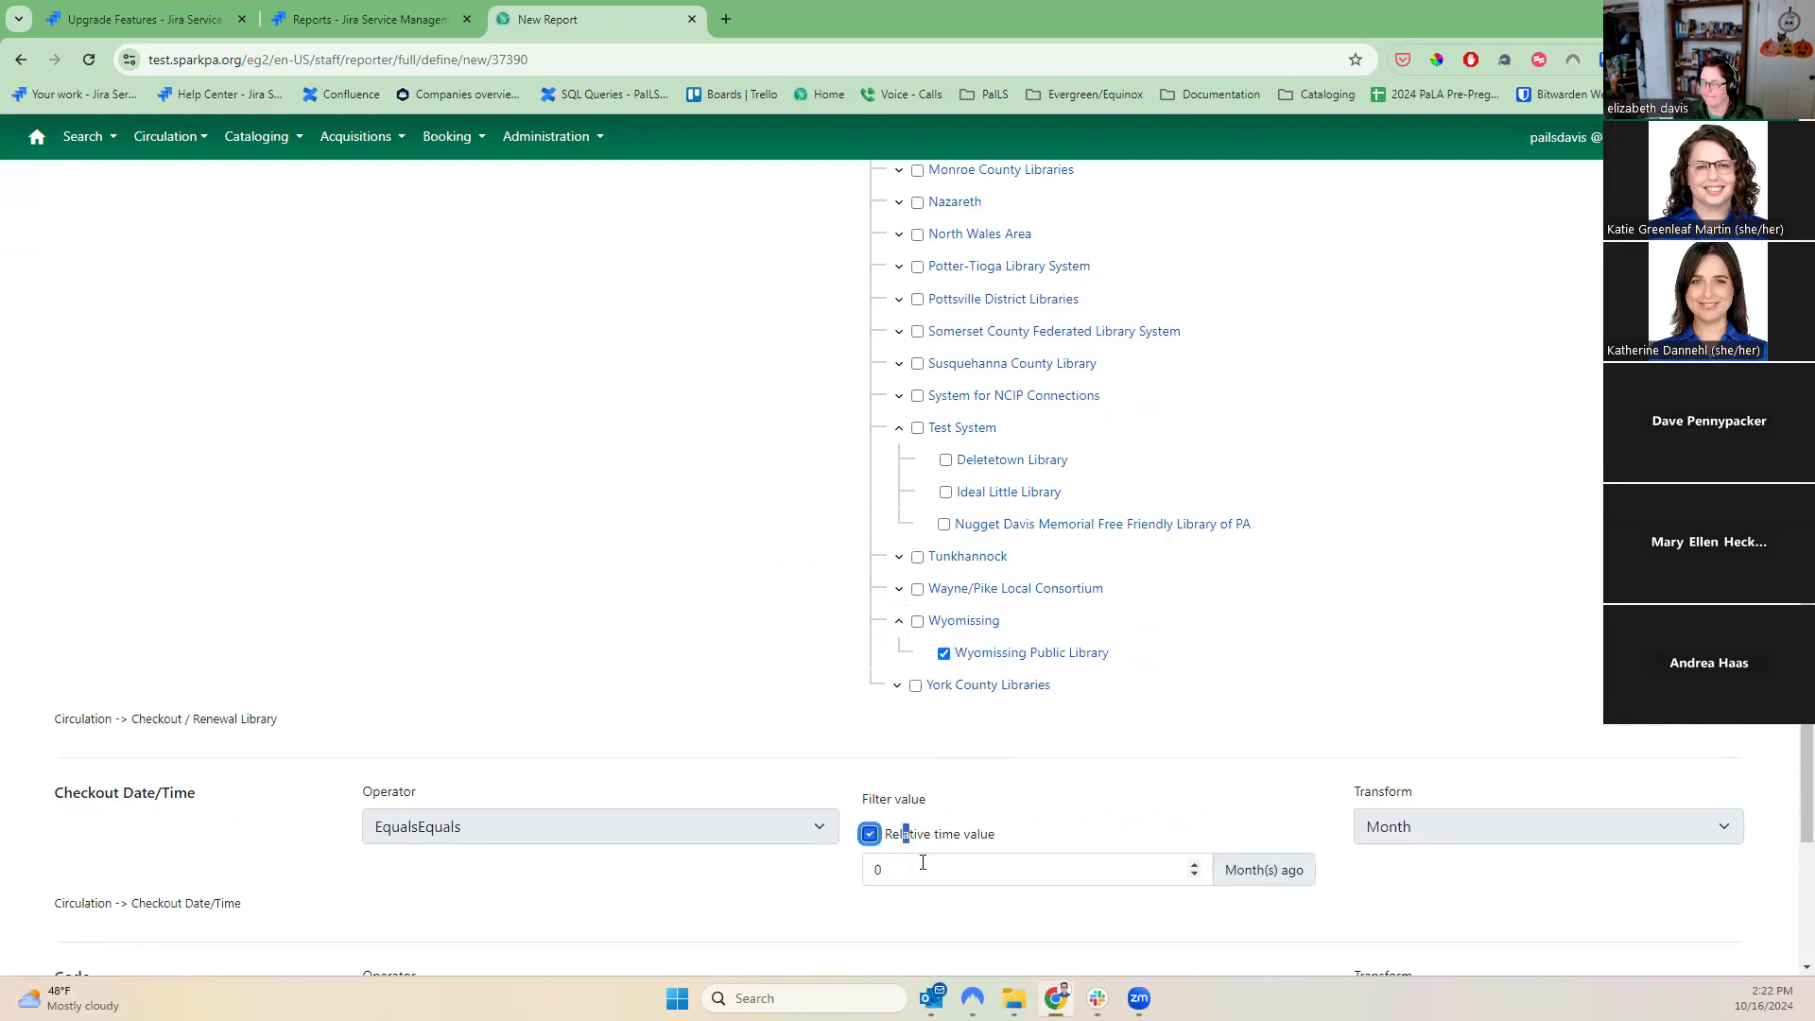
triple_click(1195, 874)
scroll(1123, 839, "down", 4)
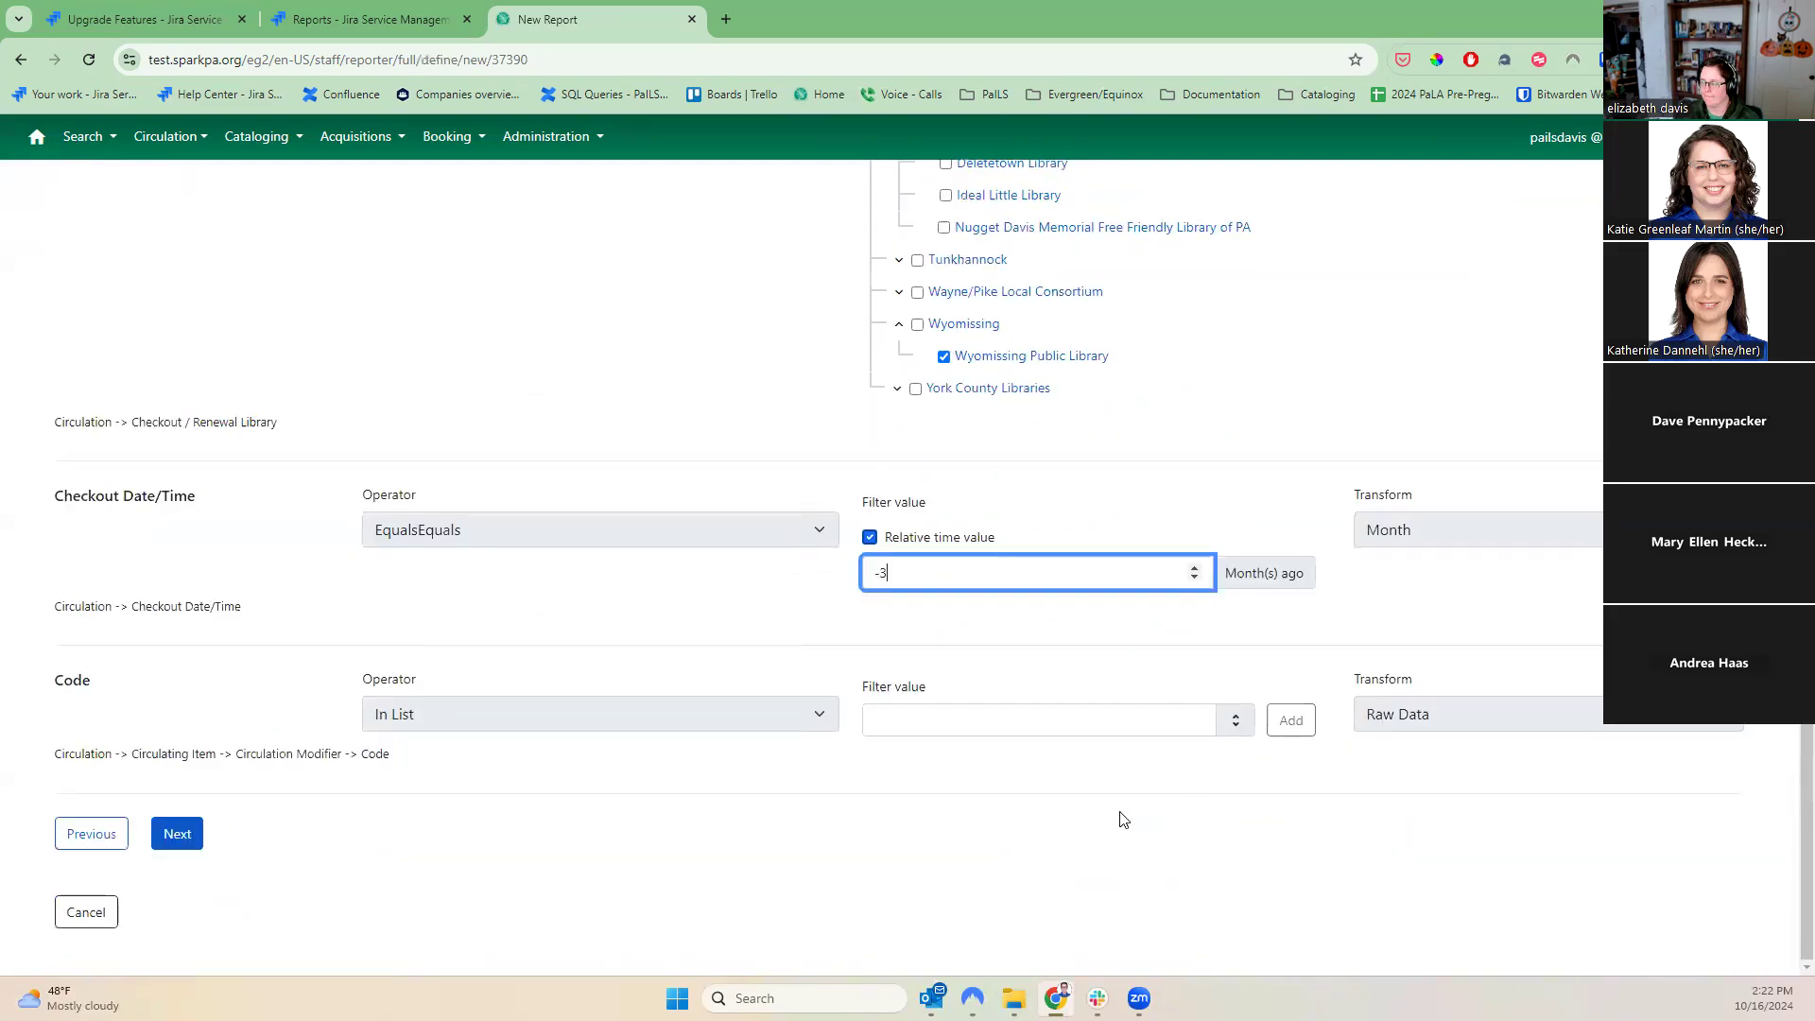
left_click(1194, 567)
left_click(546, 640)
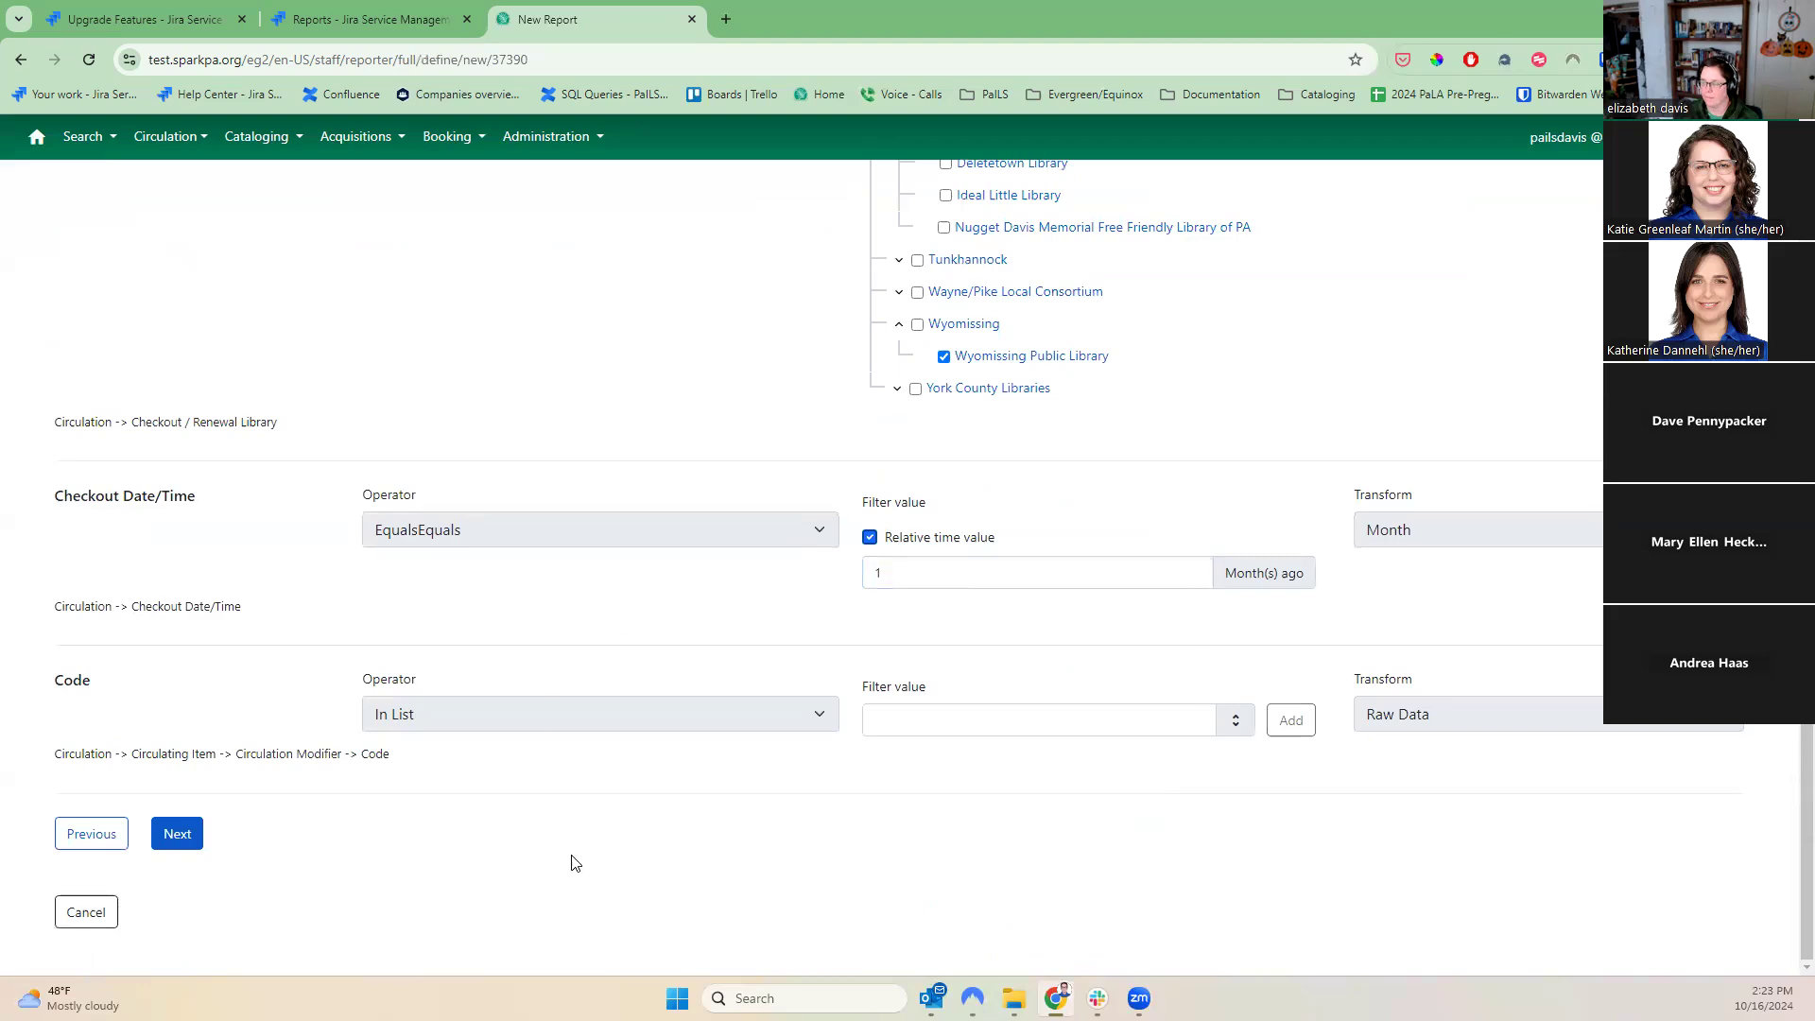
- Pick Book as the Code filter value, and mark the report as recurring in its layout and scheduling settings
left_click(988, 735)
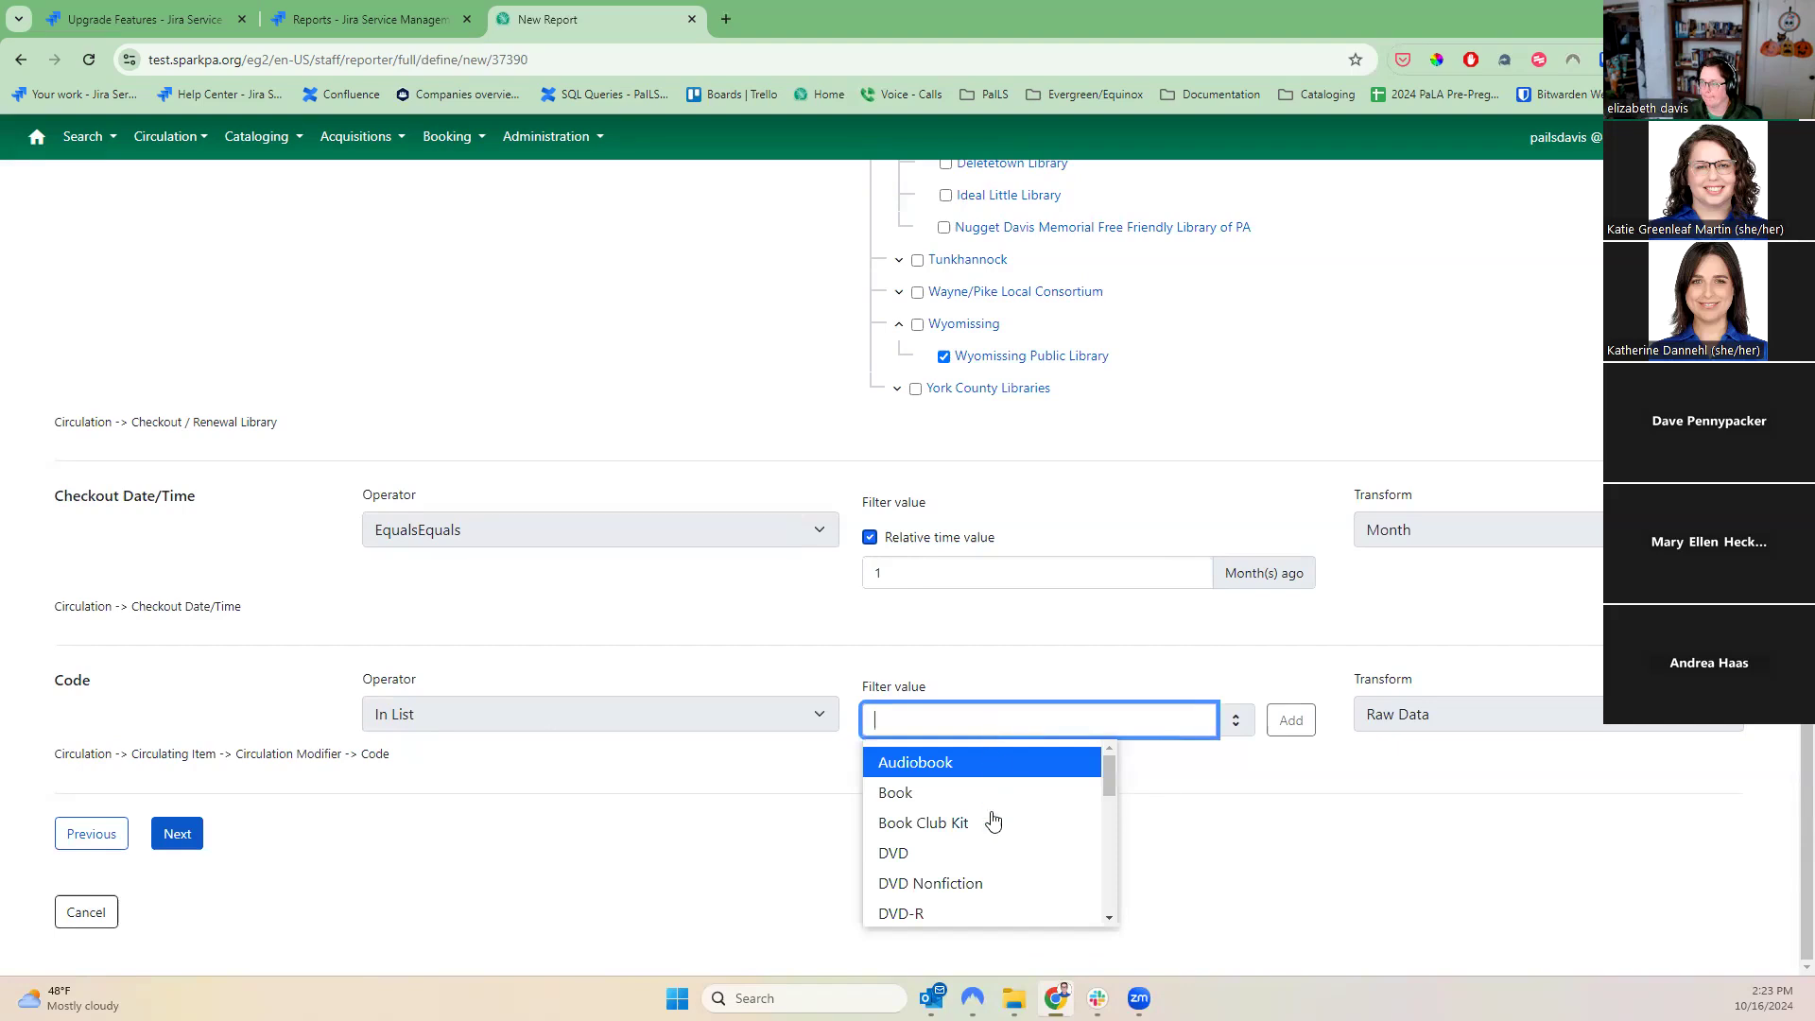
left_click(994, 803)
left_click(194, 834)
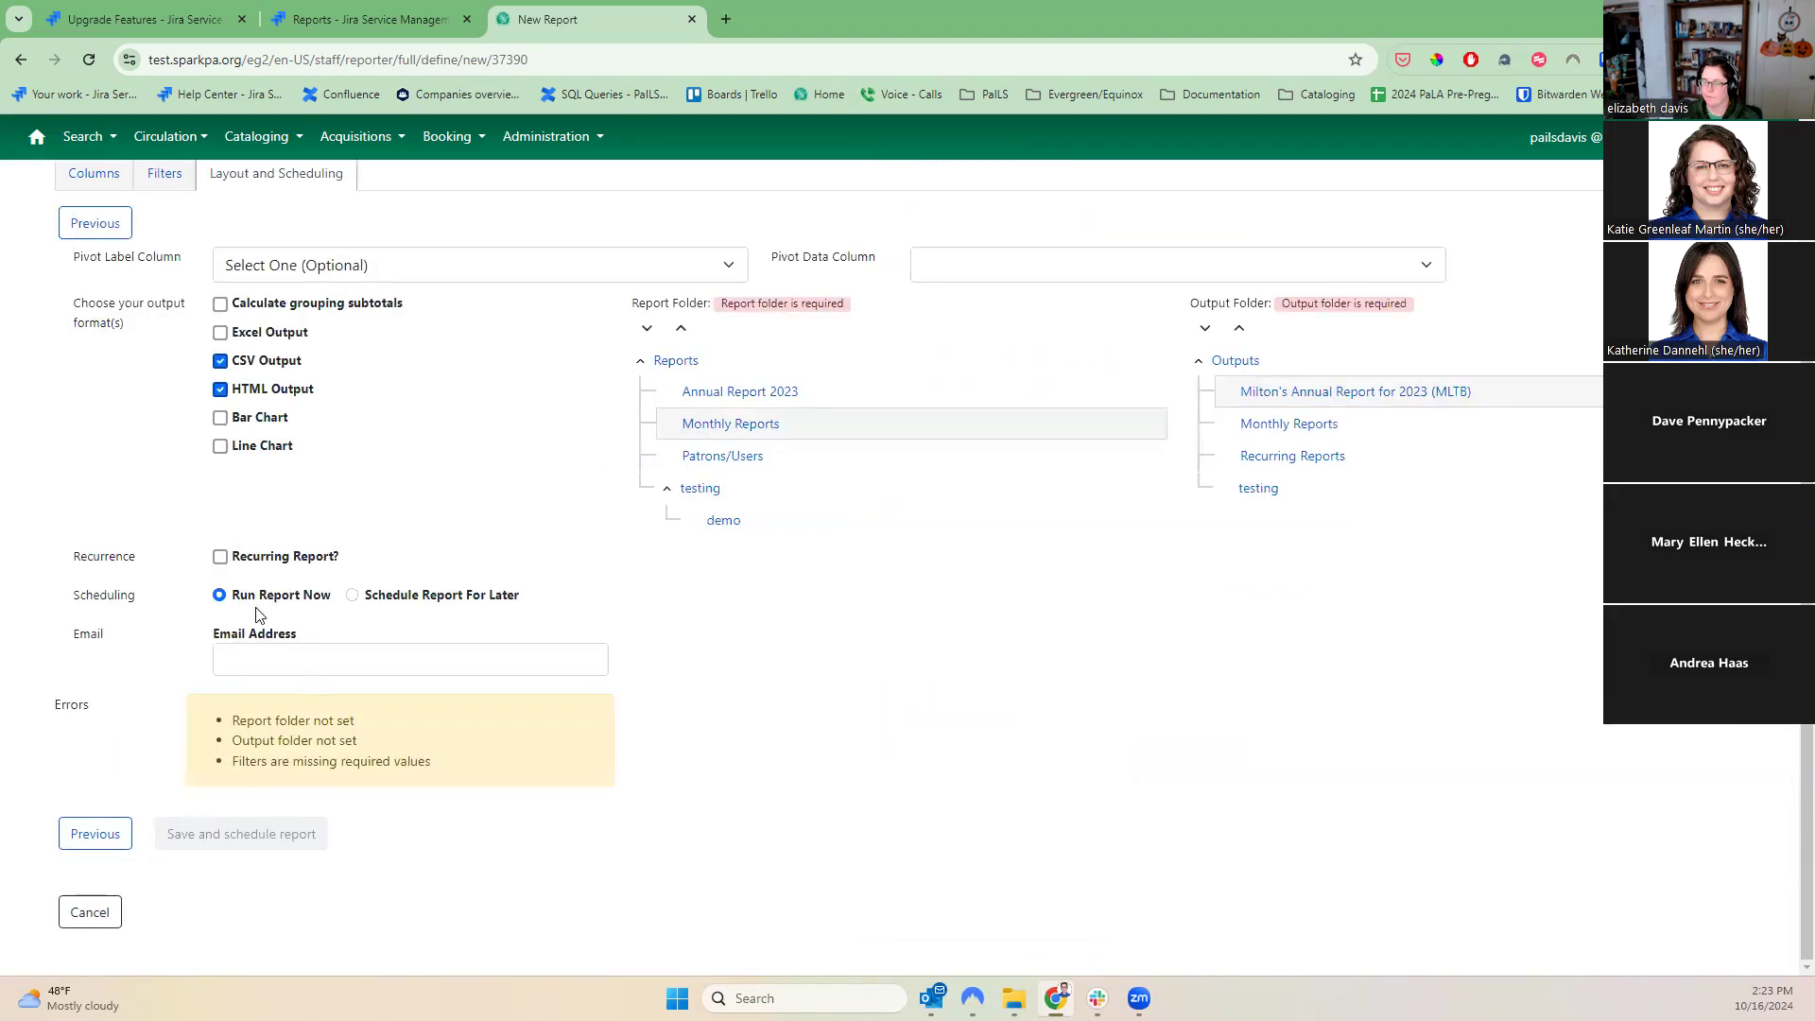
left_click(269, 561)
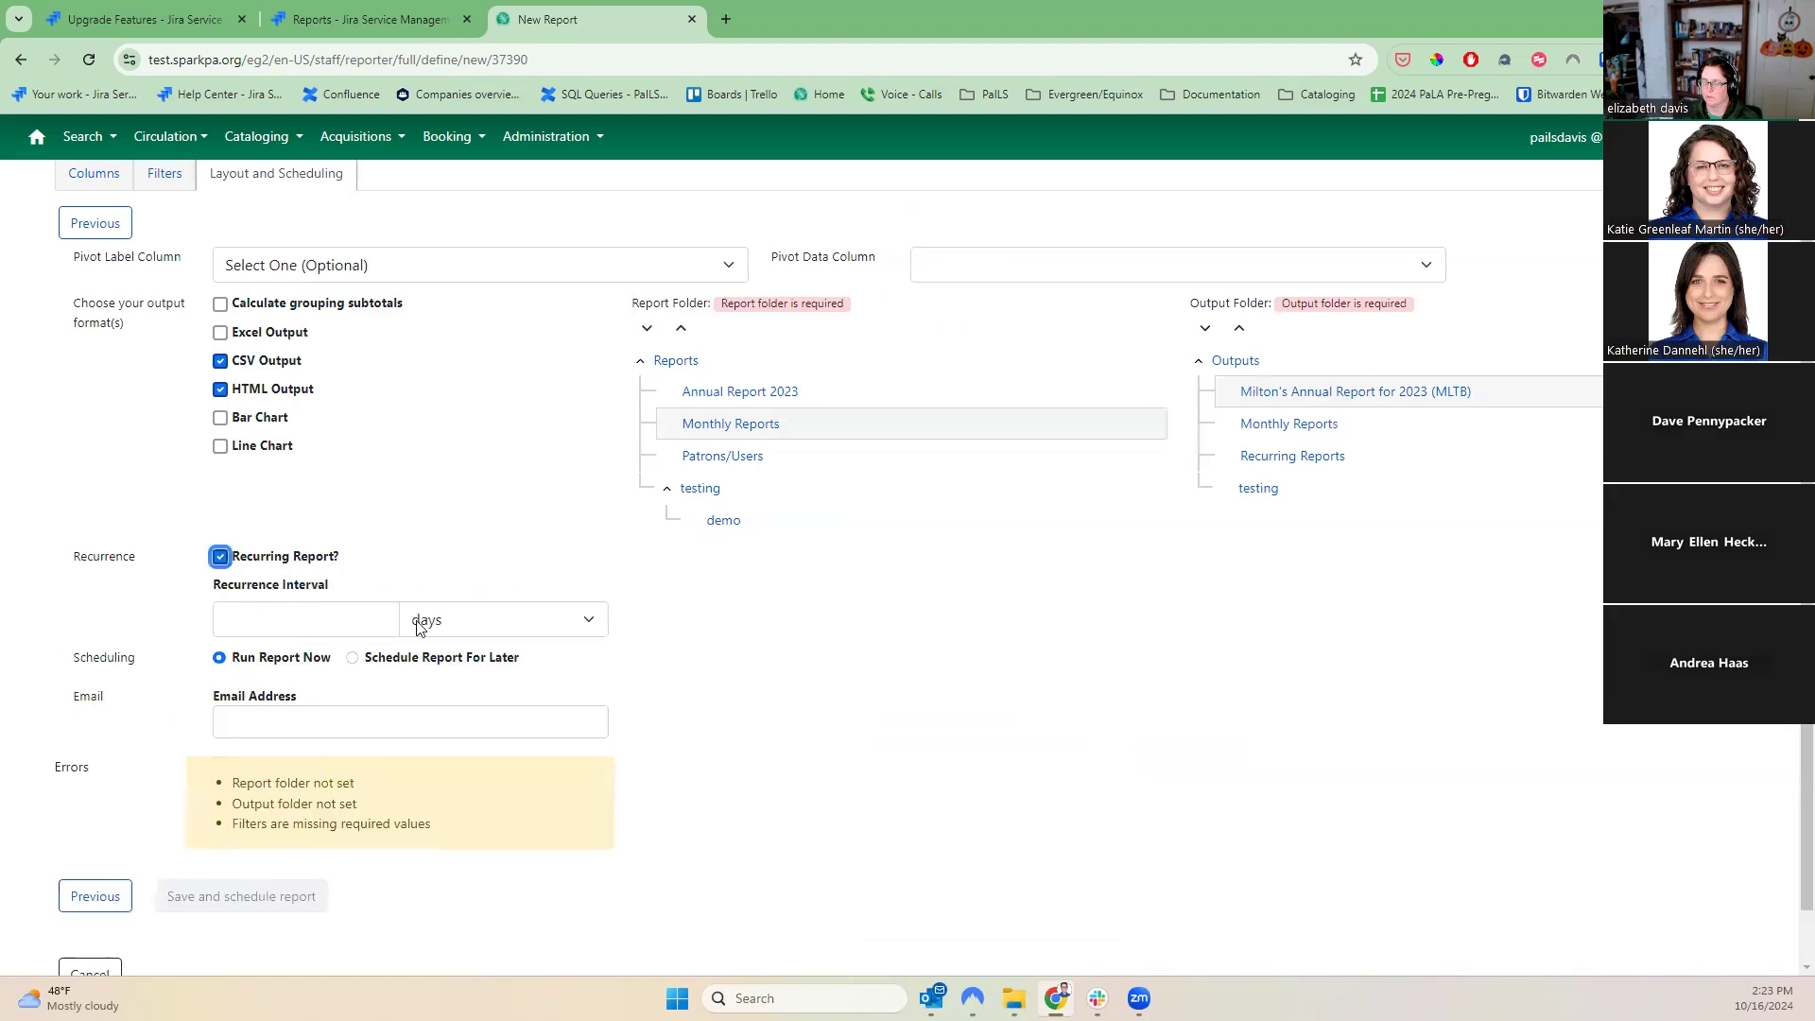
- Return to the report's filters and review the columns it includes with their transforms
left_click(164, 176)
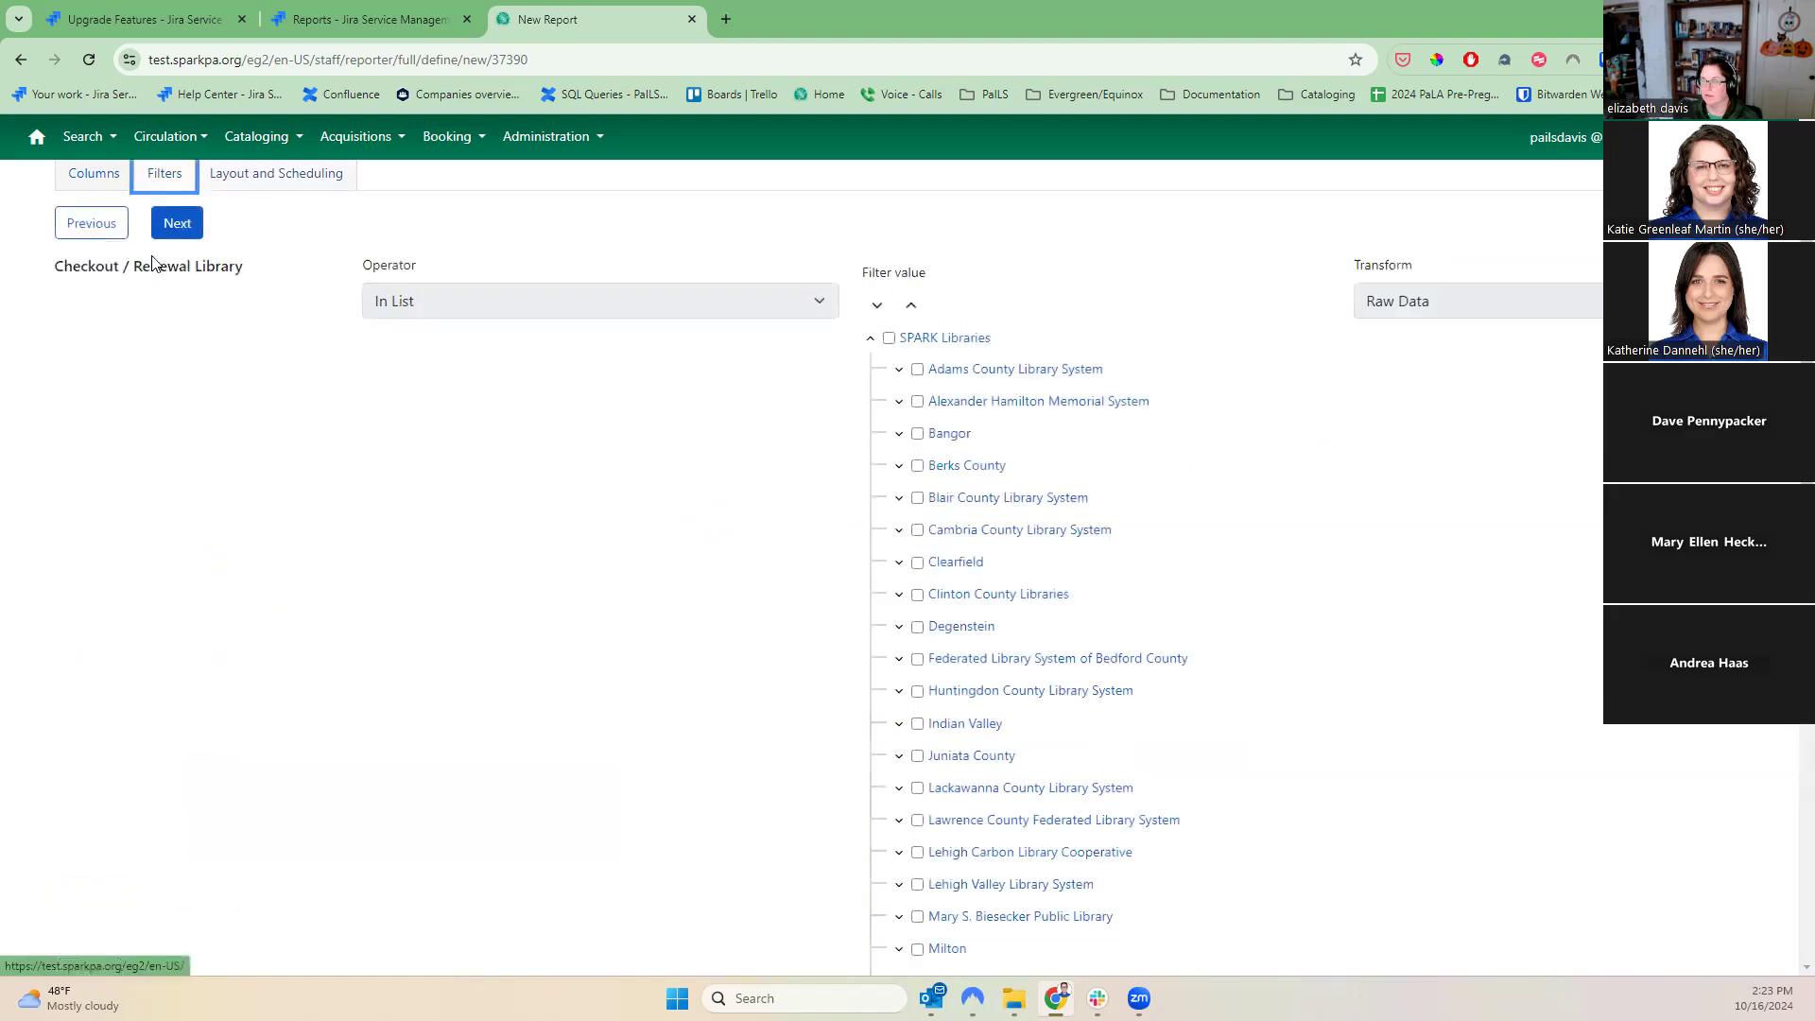
scroll(312, 487, "up", 2)
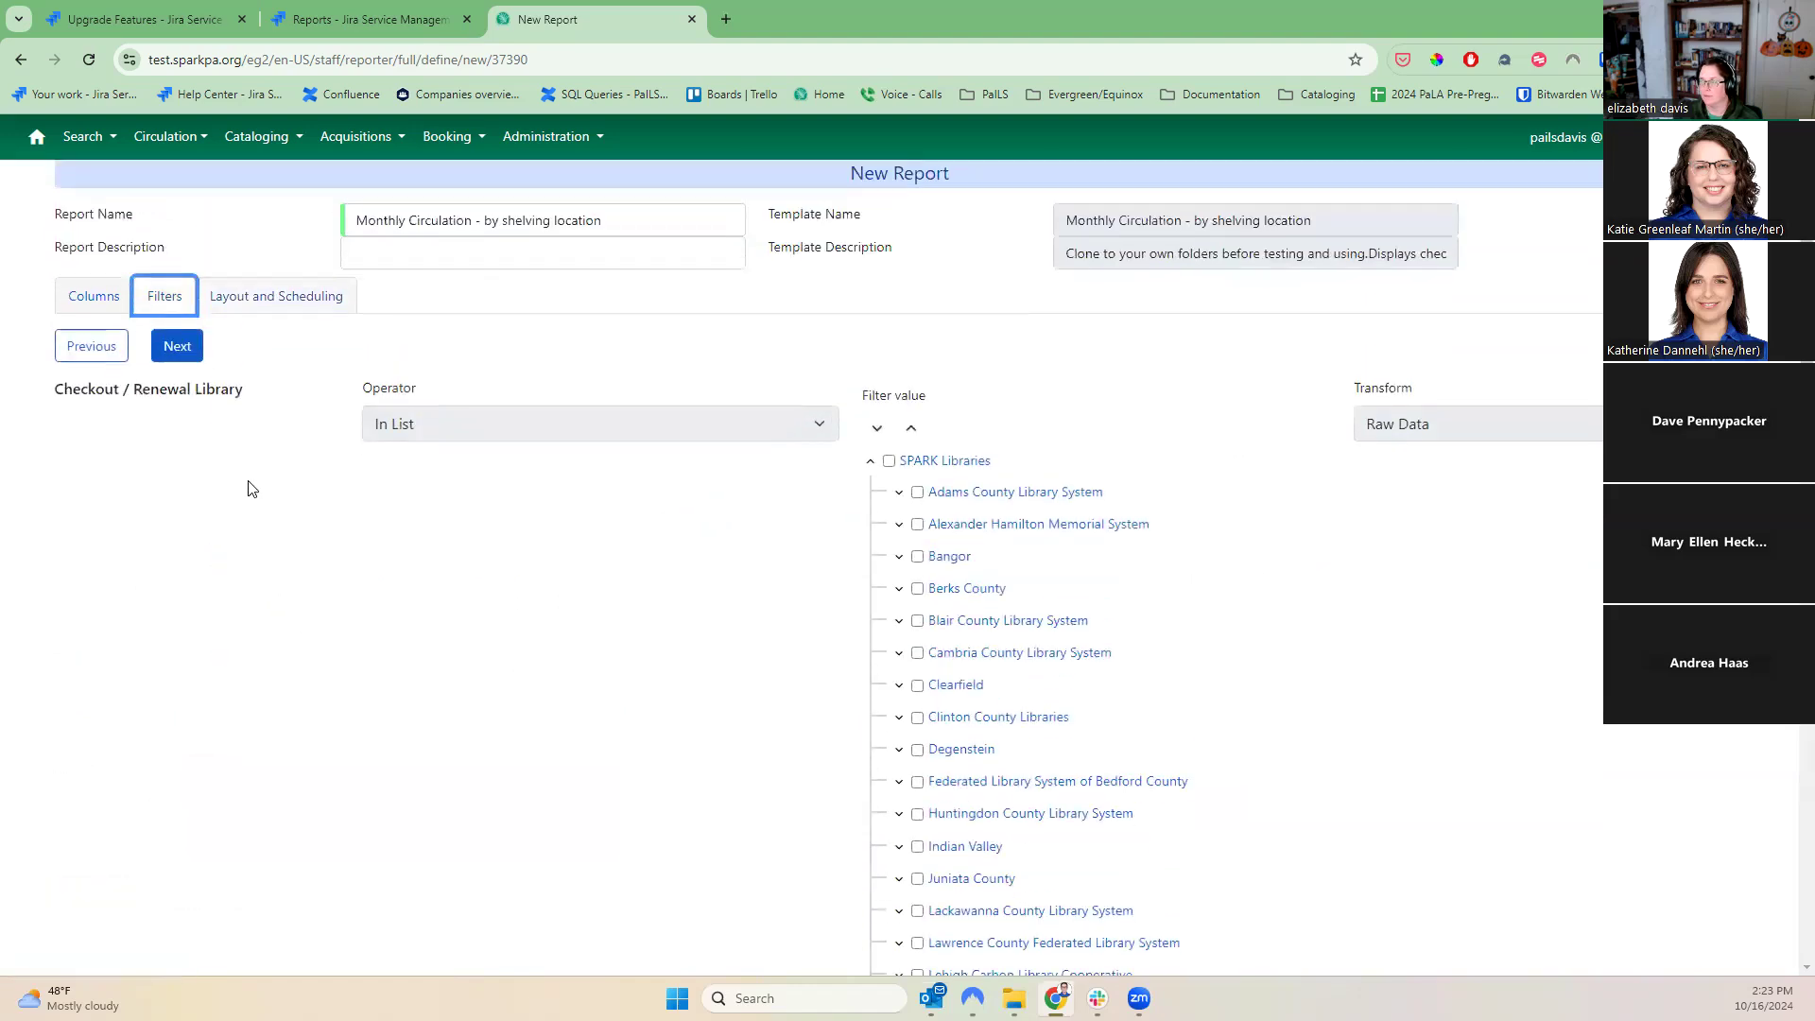
left_click(92, 308)
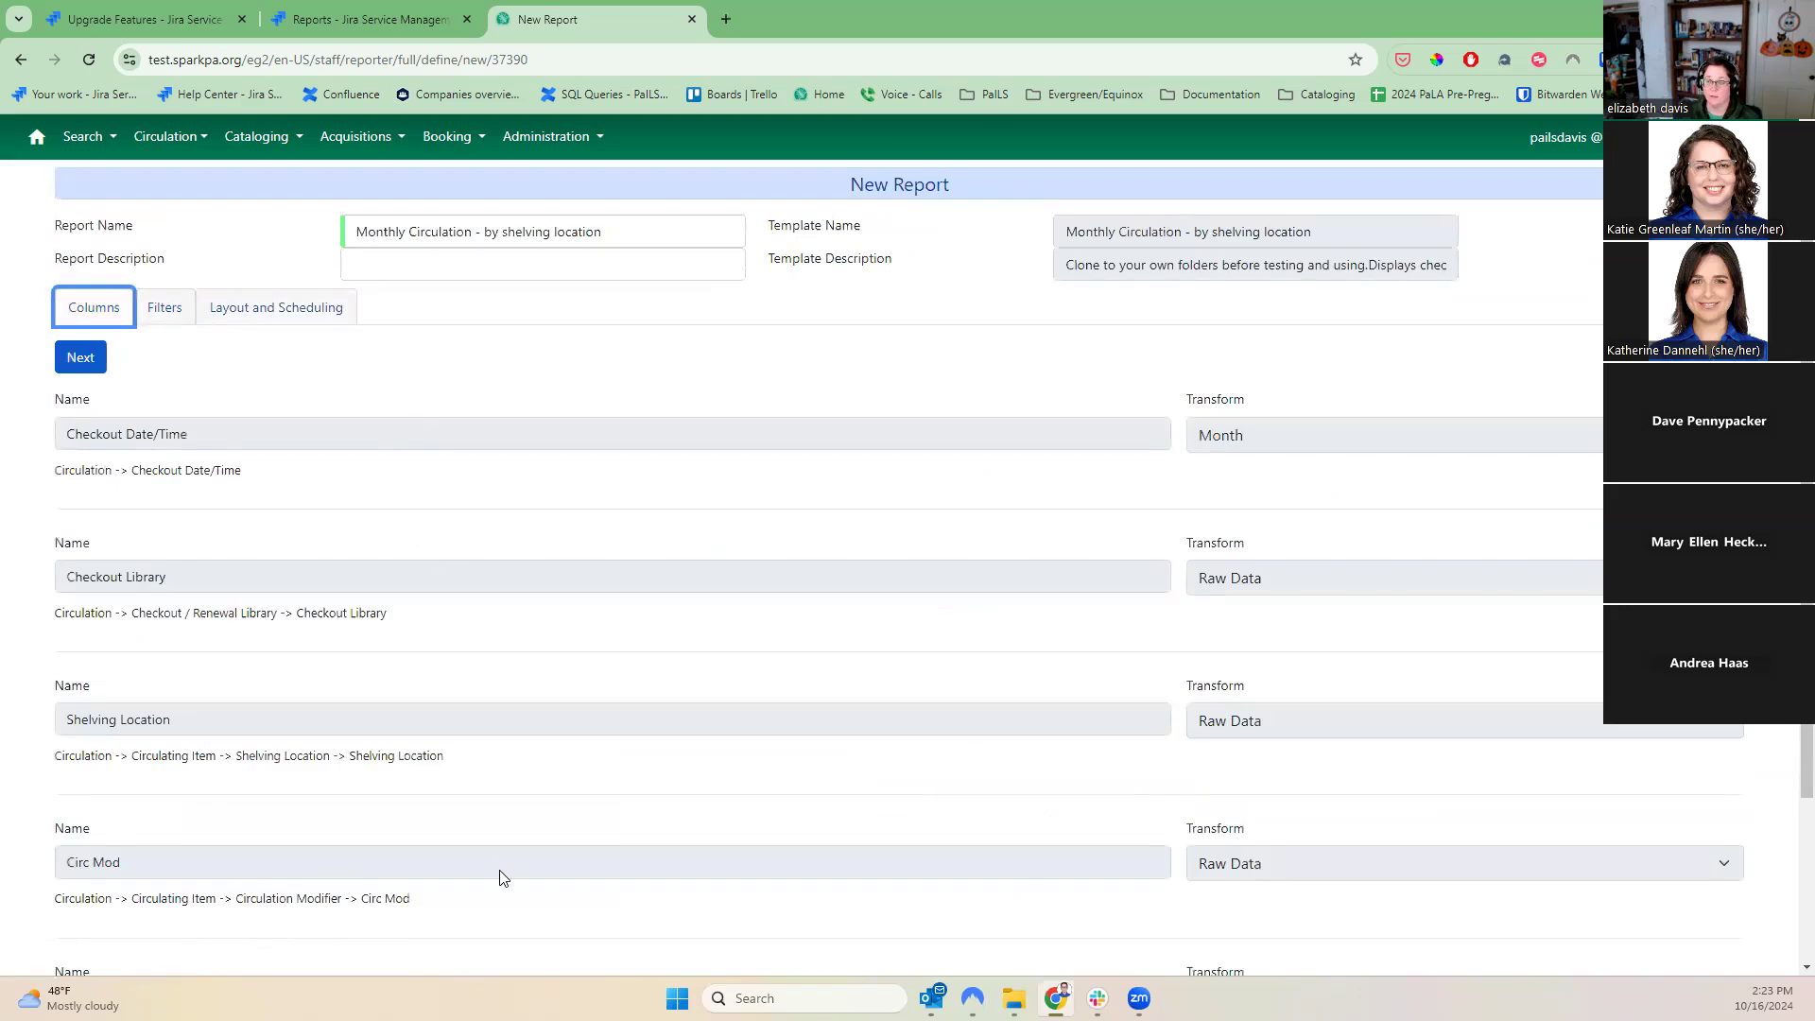
scroll(497, 868, "down", 2)
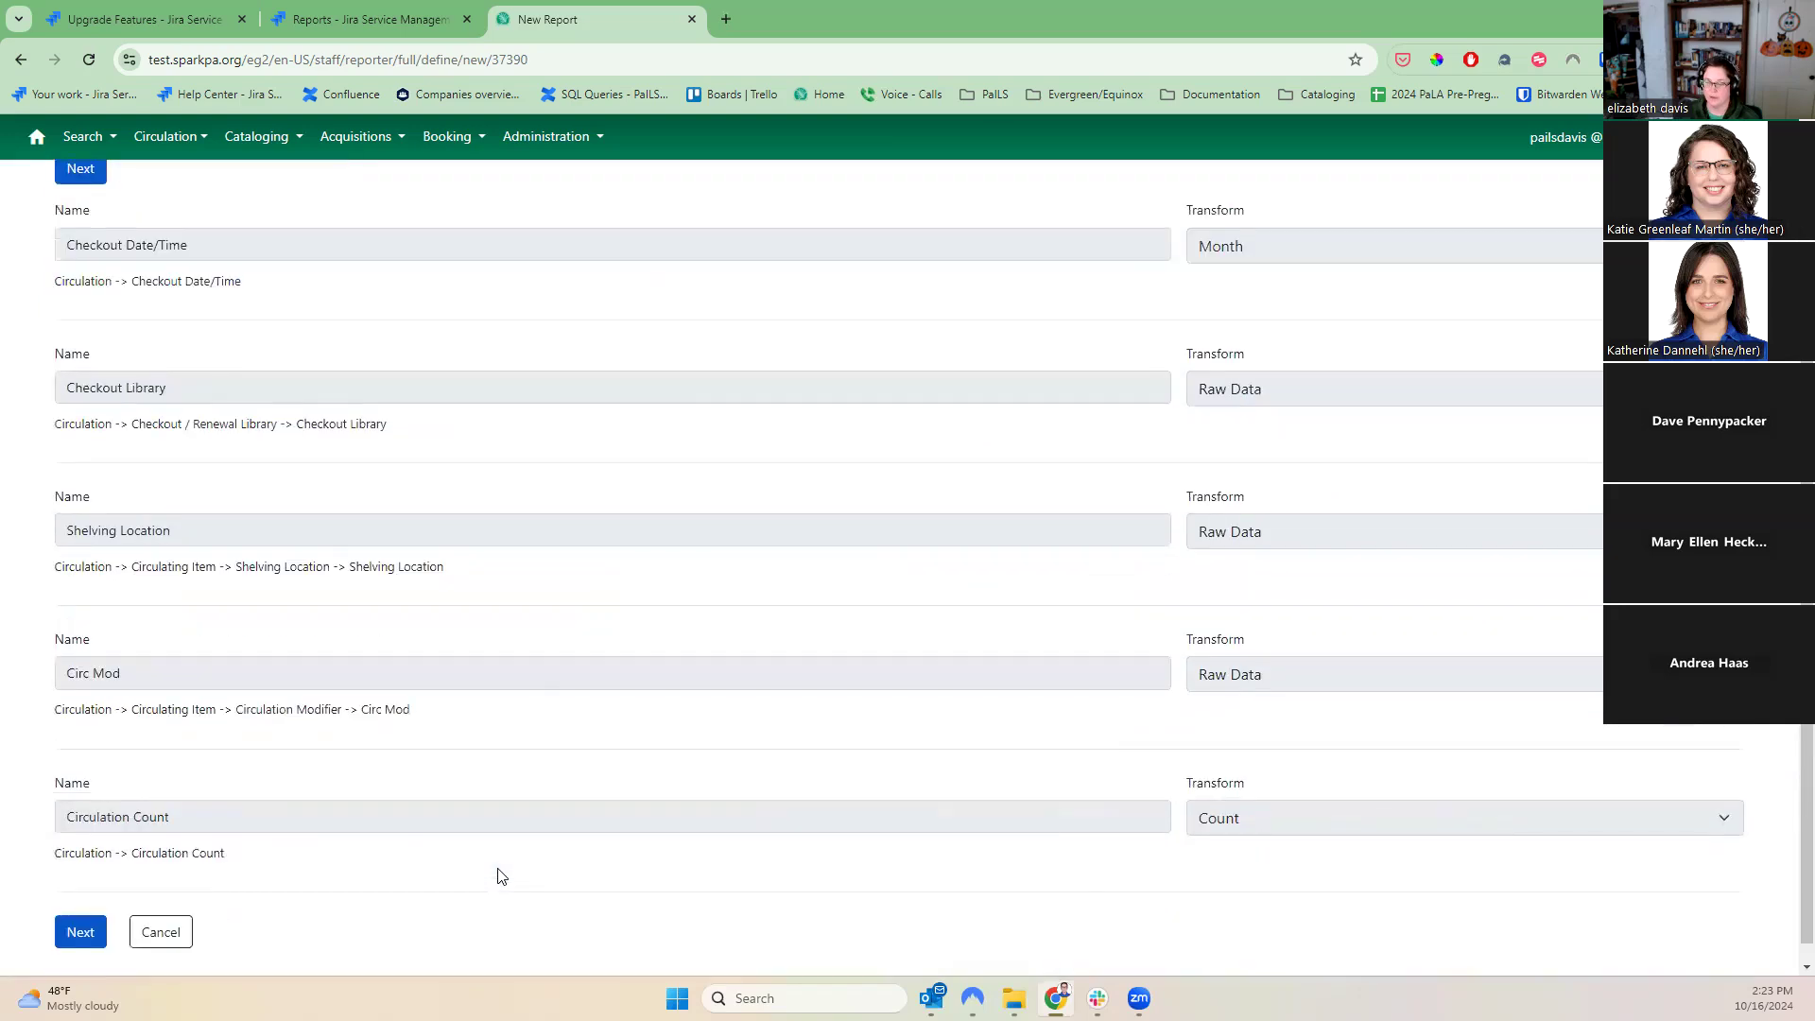
scroll(406, 612, "up", 2)
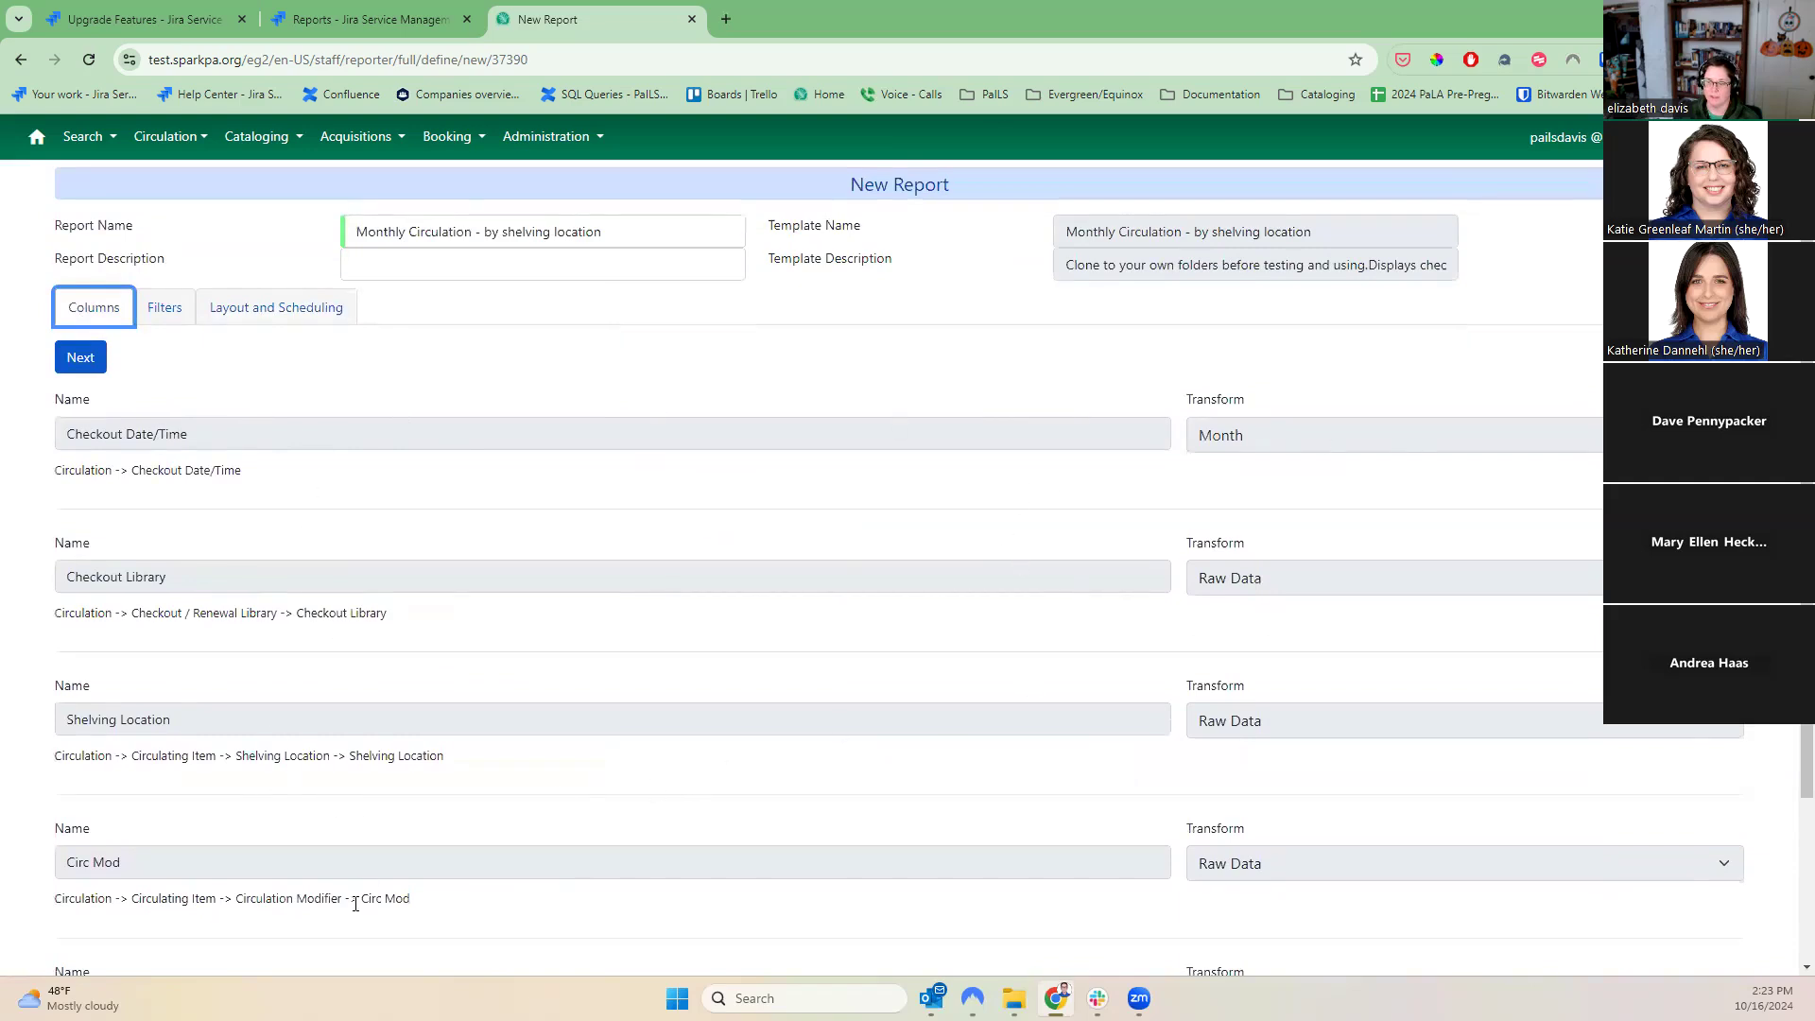
- Check the library selection in the Checkout / Renewal Library filter and collapse the SPARK Libraries tree
left_click(164, 307)
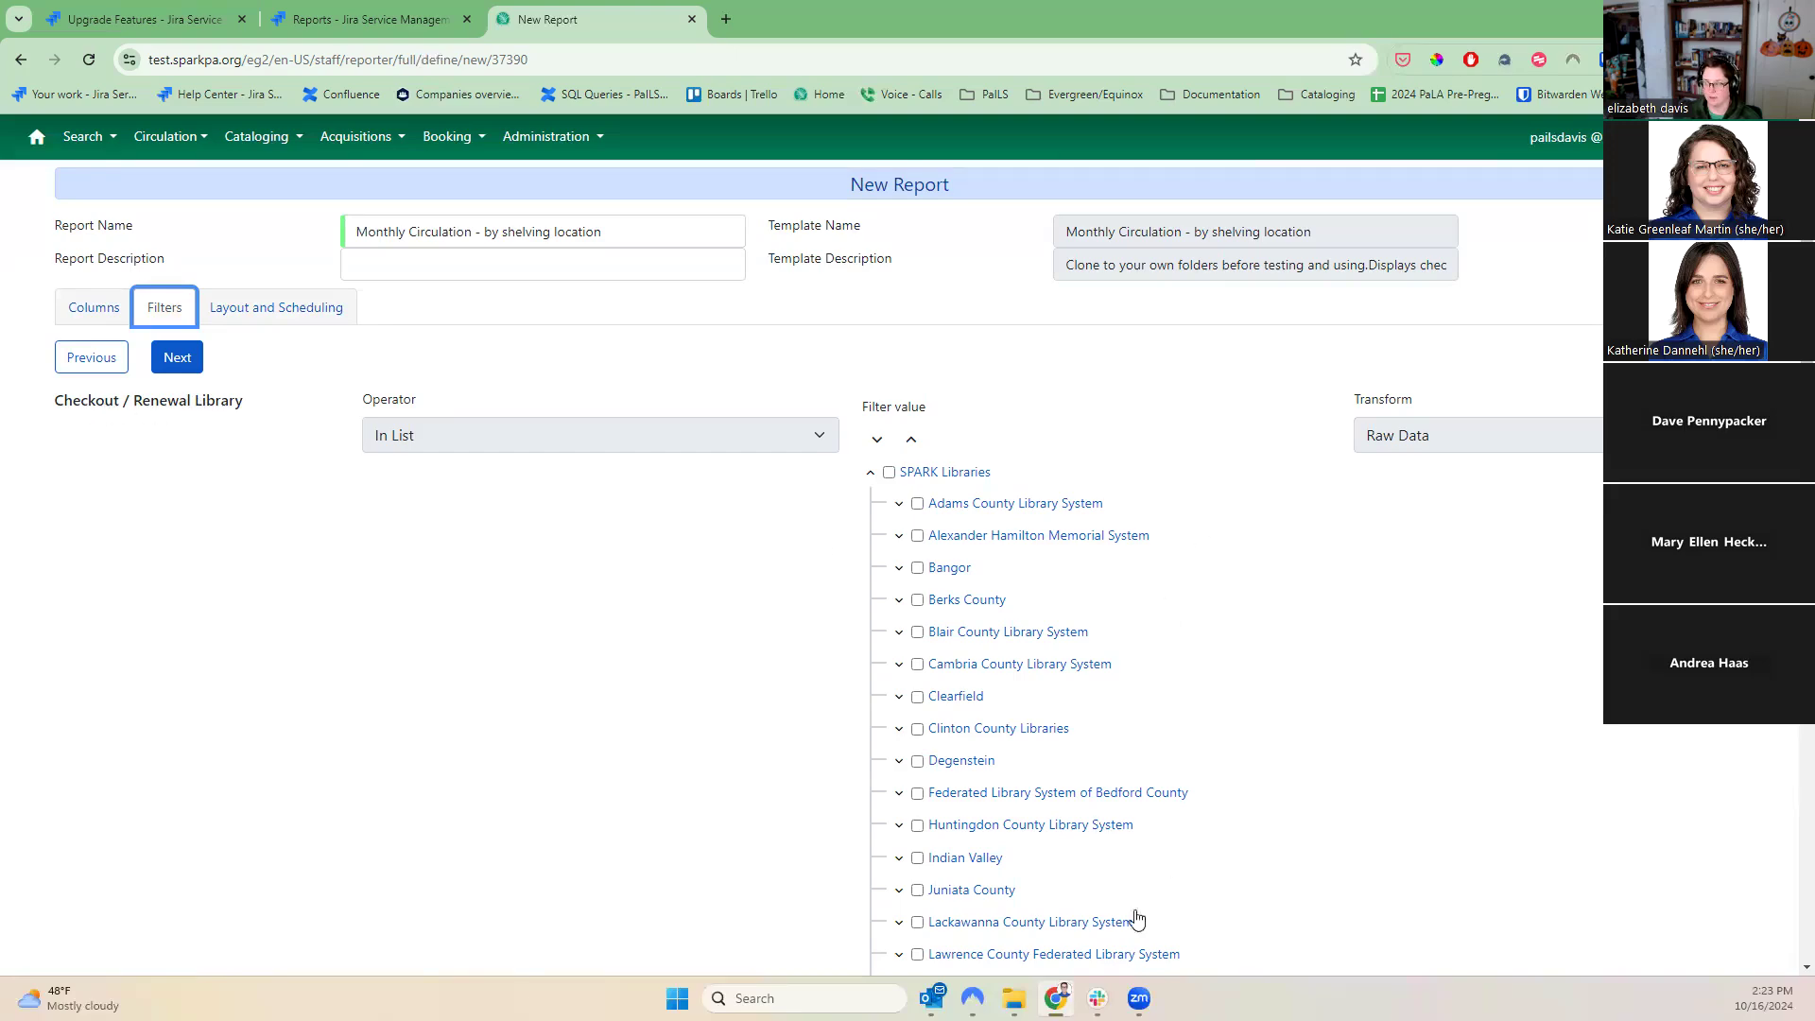
scroll(1093, 786, "down", 3)
scroll(1092, 789, "up", 3)
left_click(870, 474)
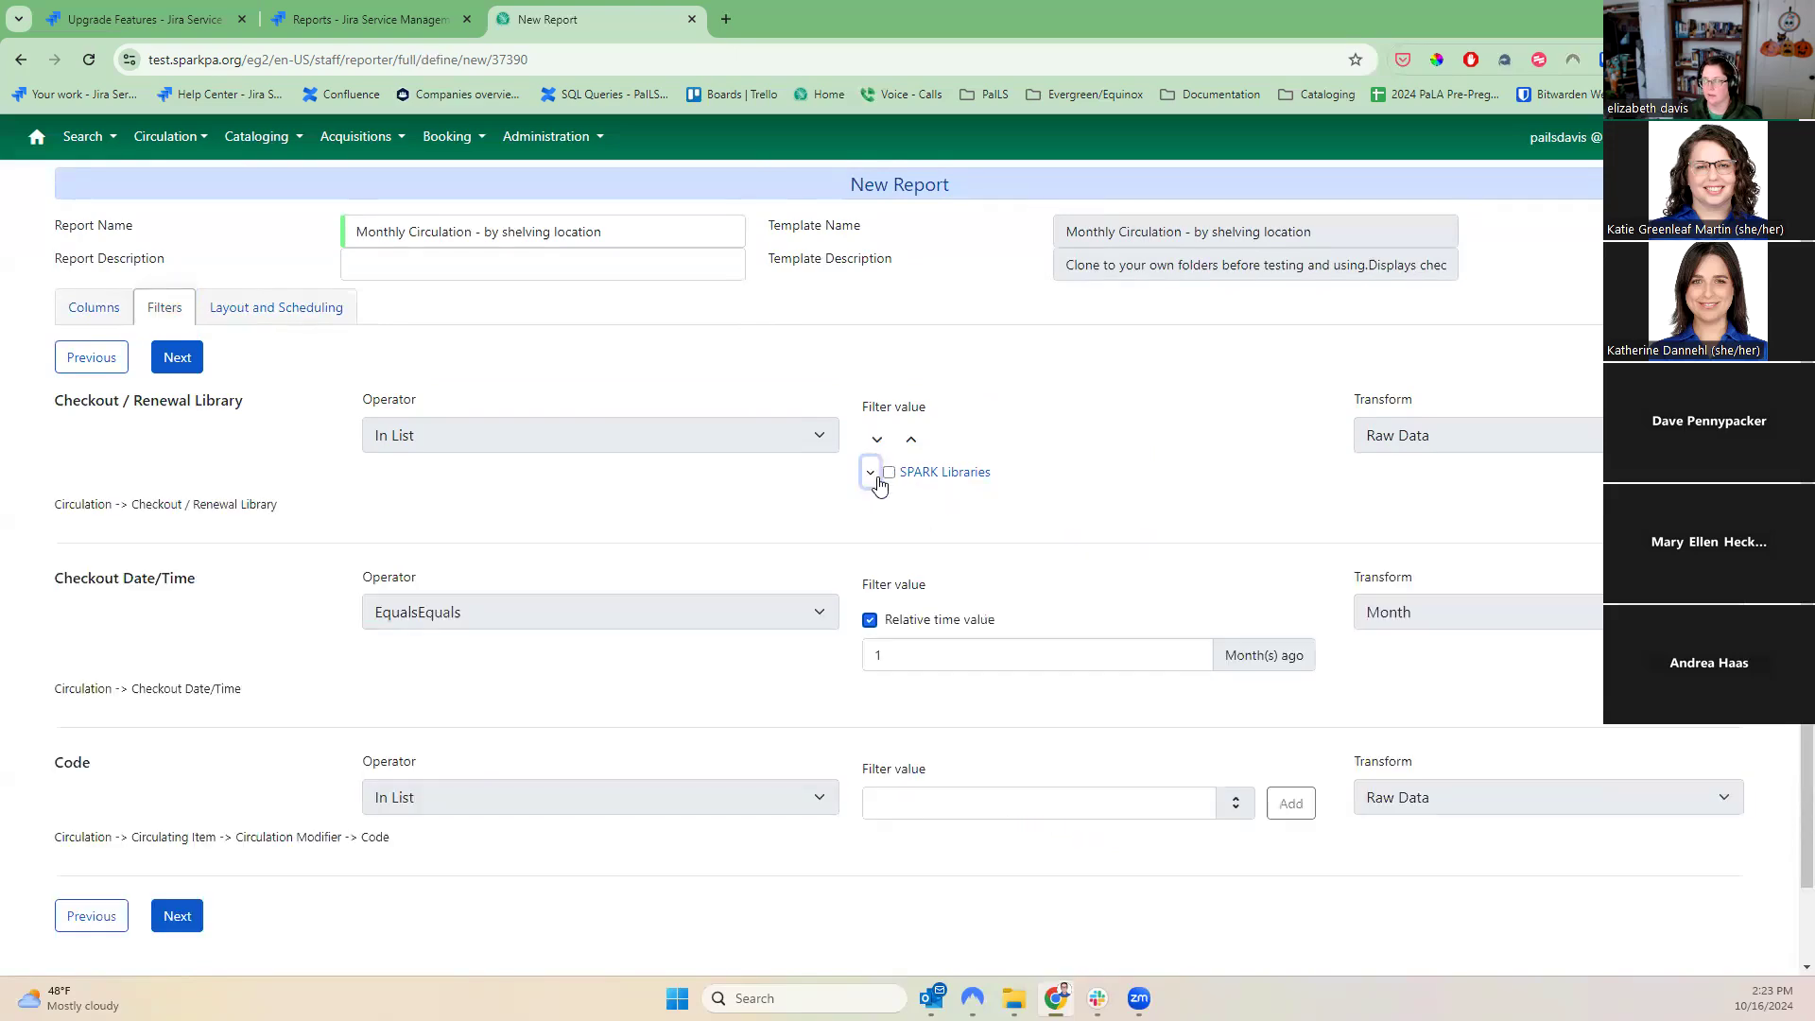
left_click(873, 475)
scroll(1098, 803, "down", 10)
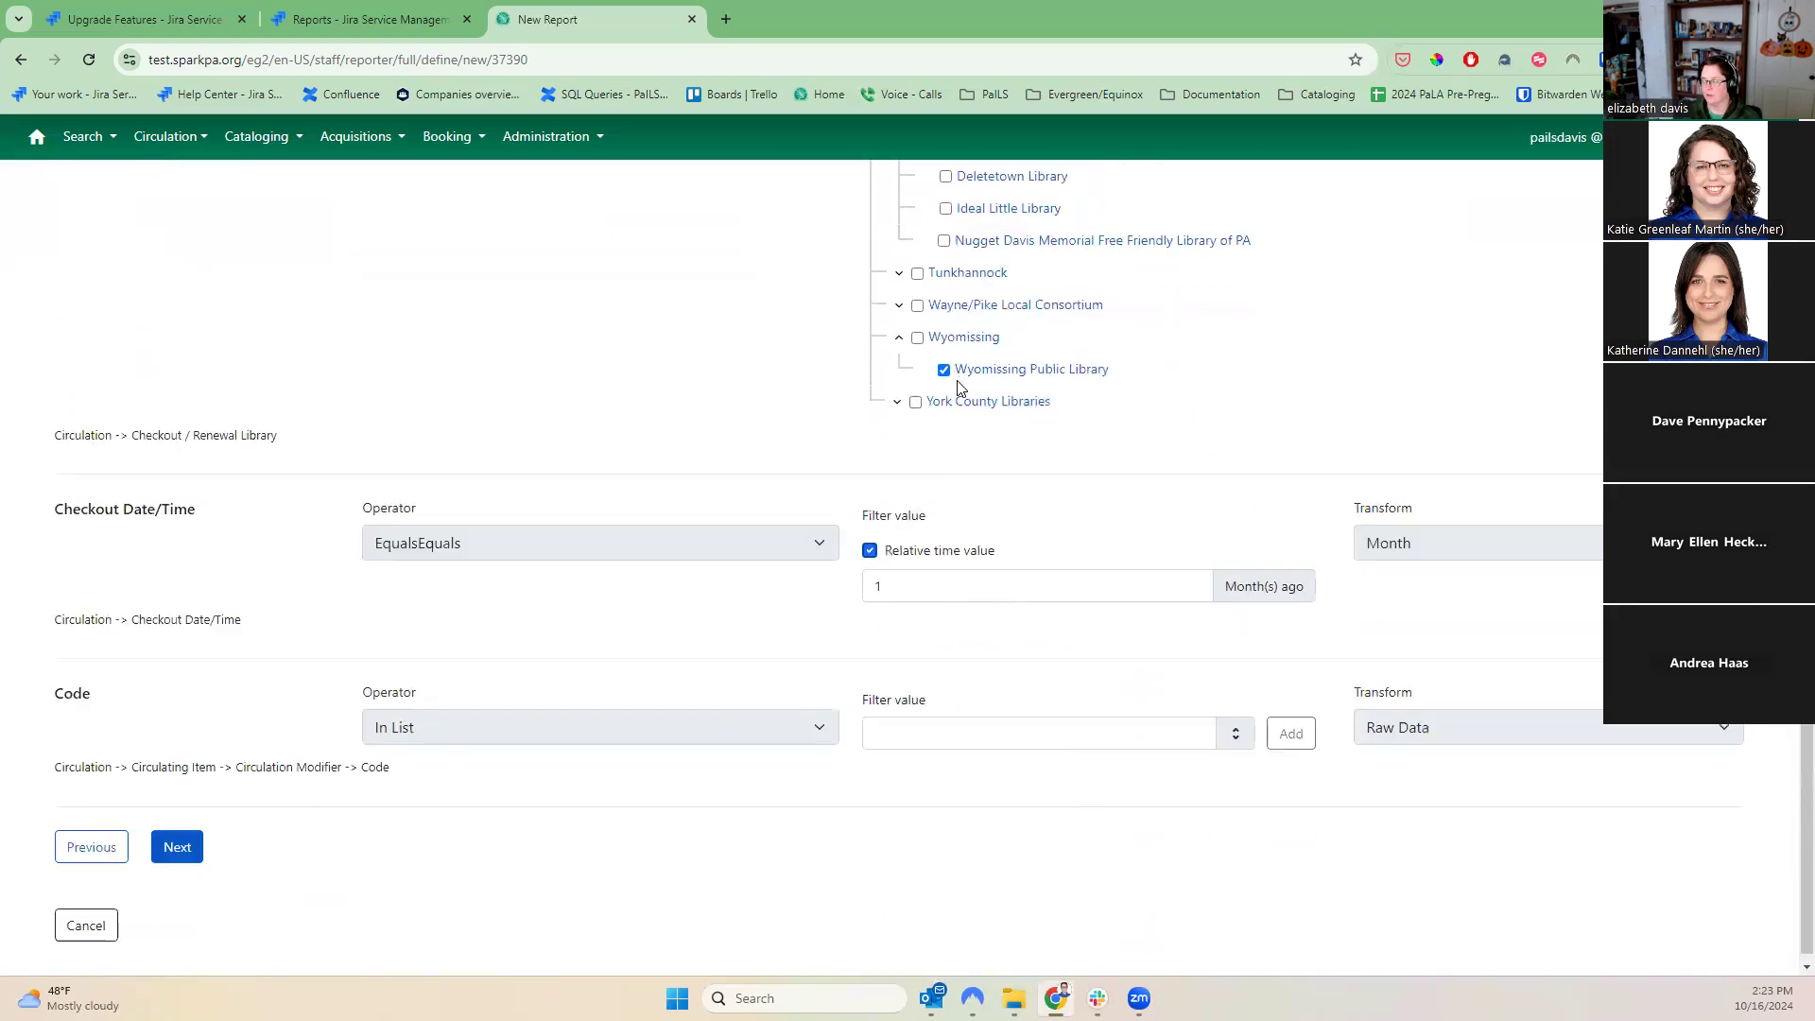
scroll(962, 397, "up", 10)
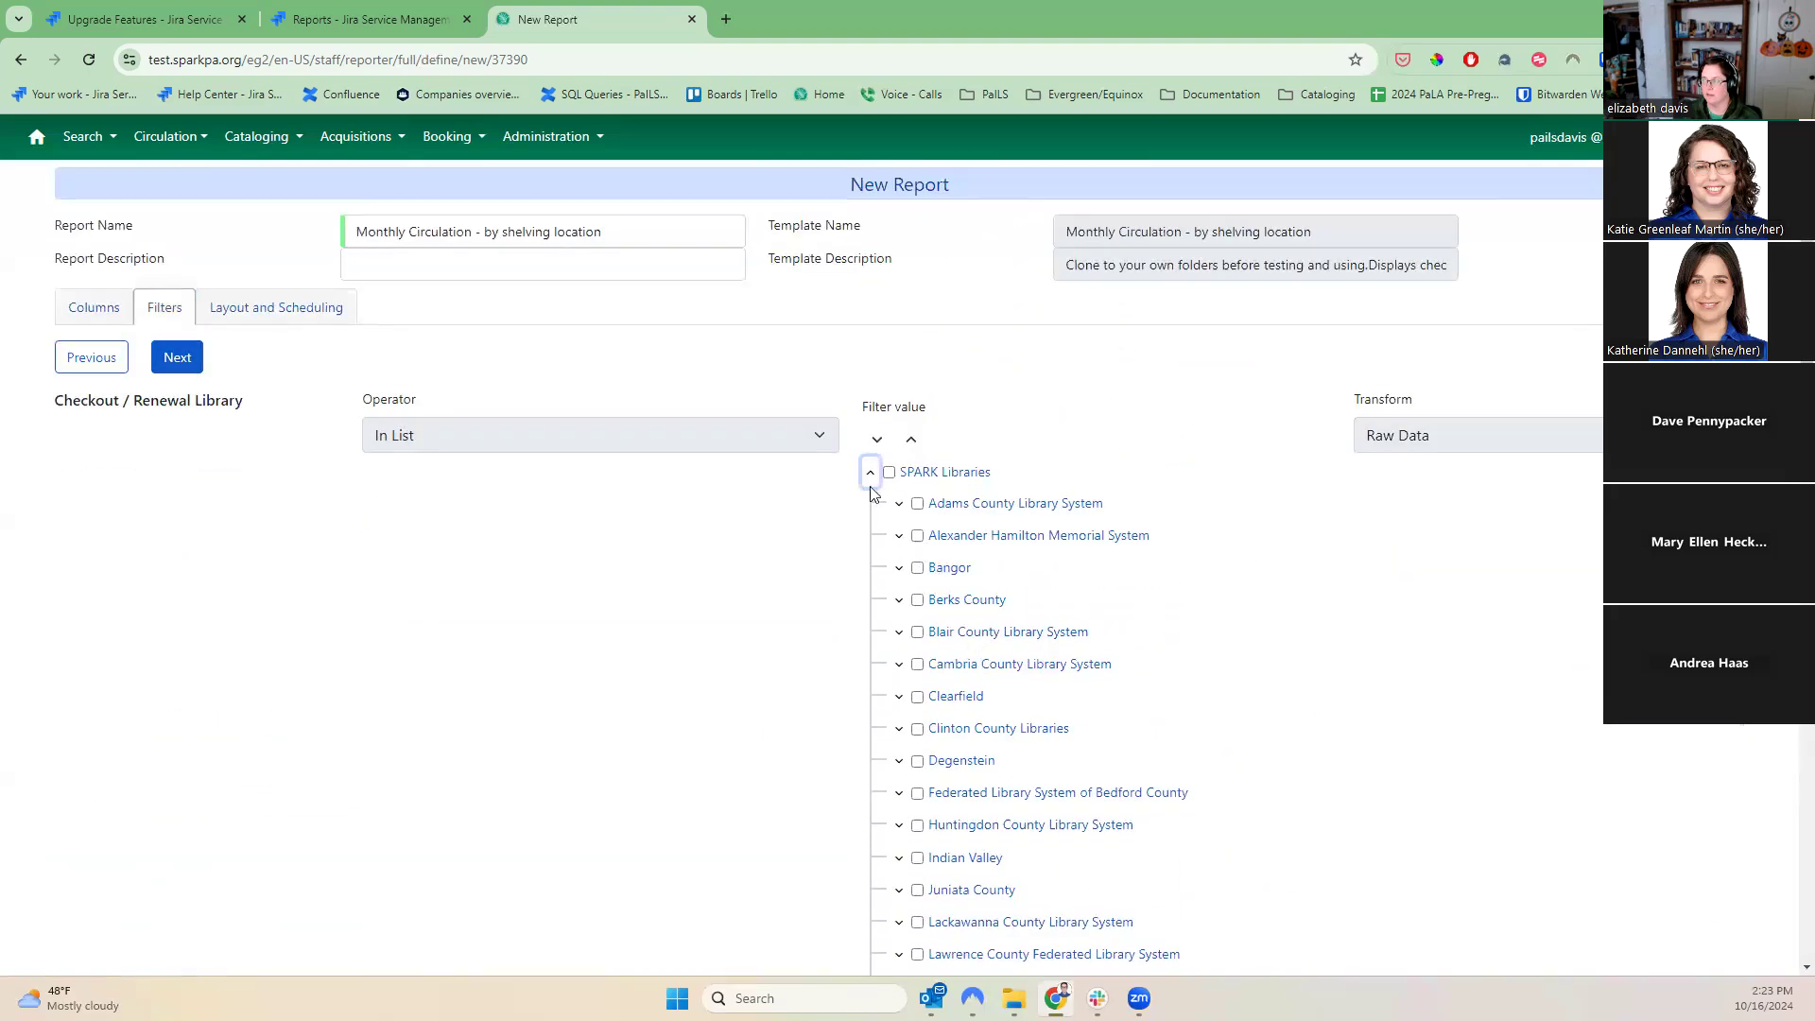
left_click(871, 473)
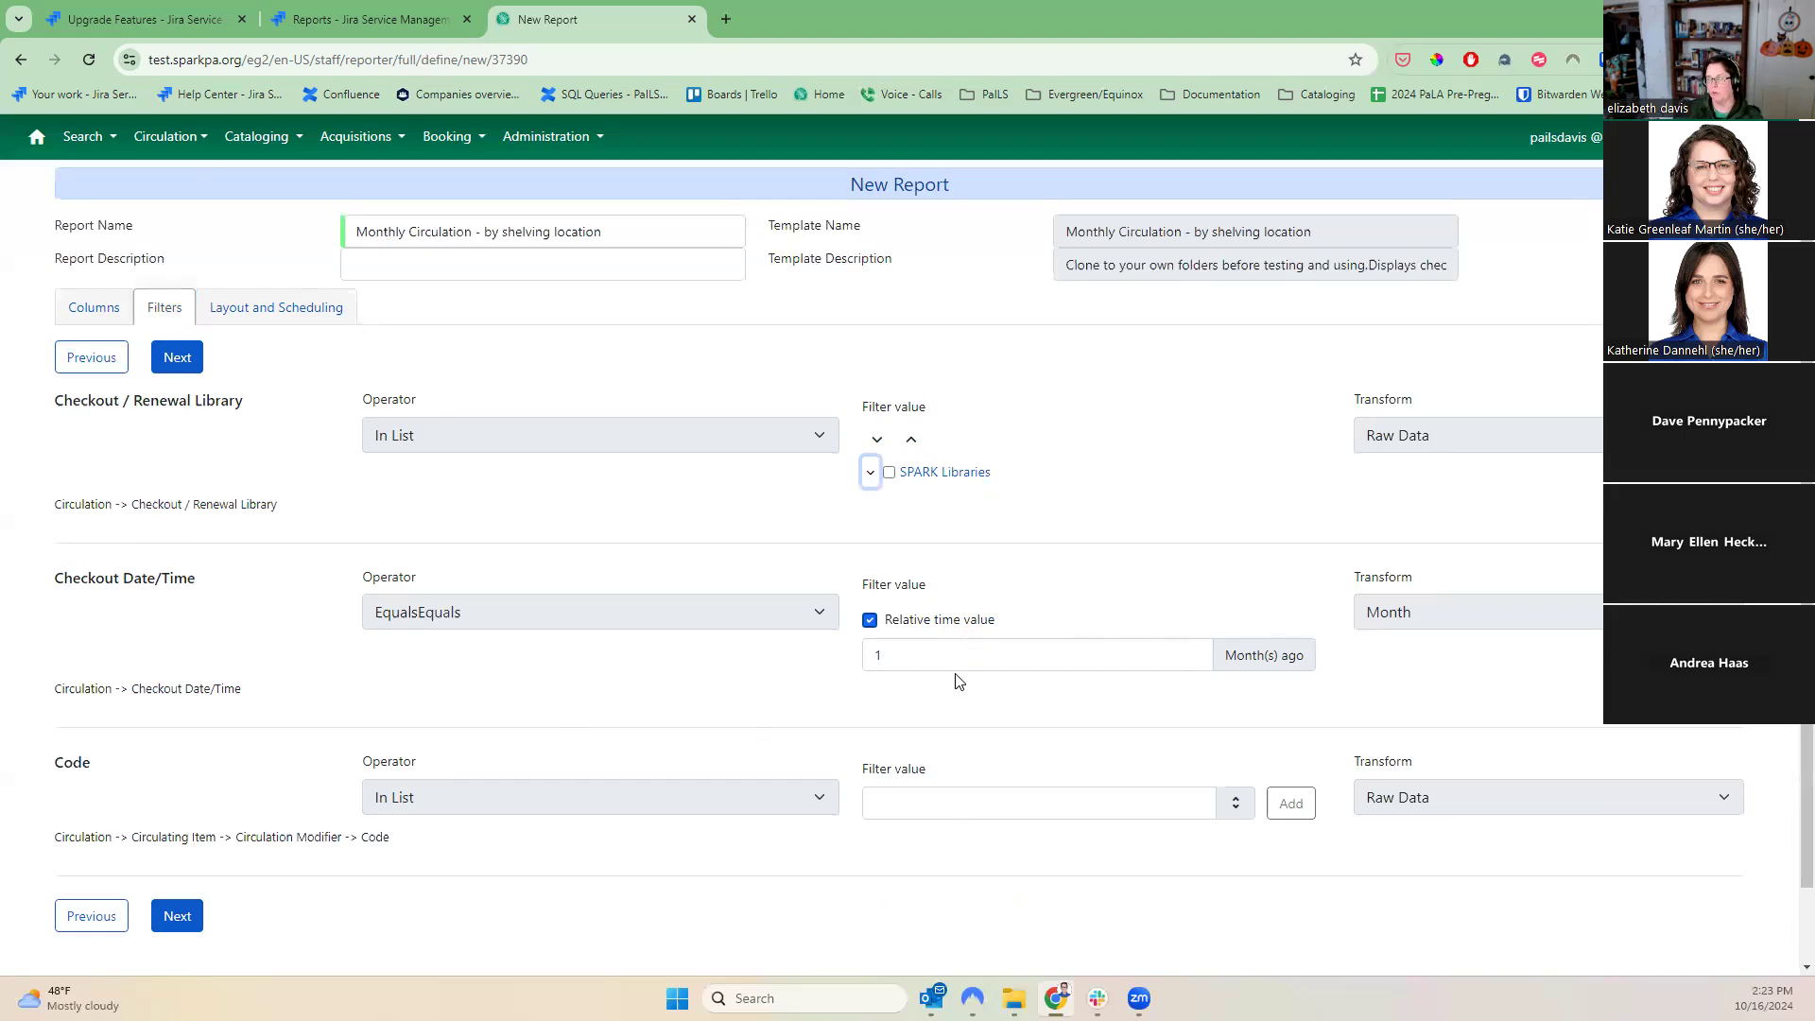
- Add Book and DVD to the Code filter's value list
left_click(951, 794)
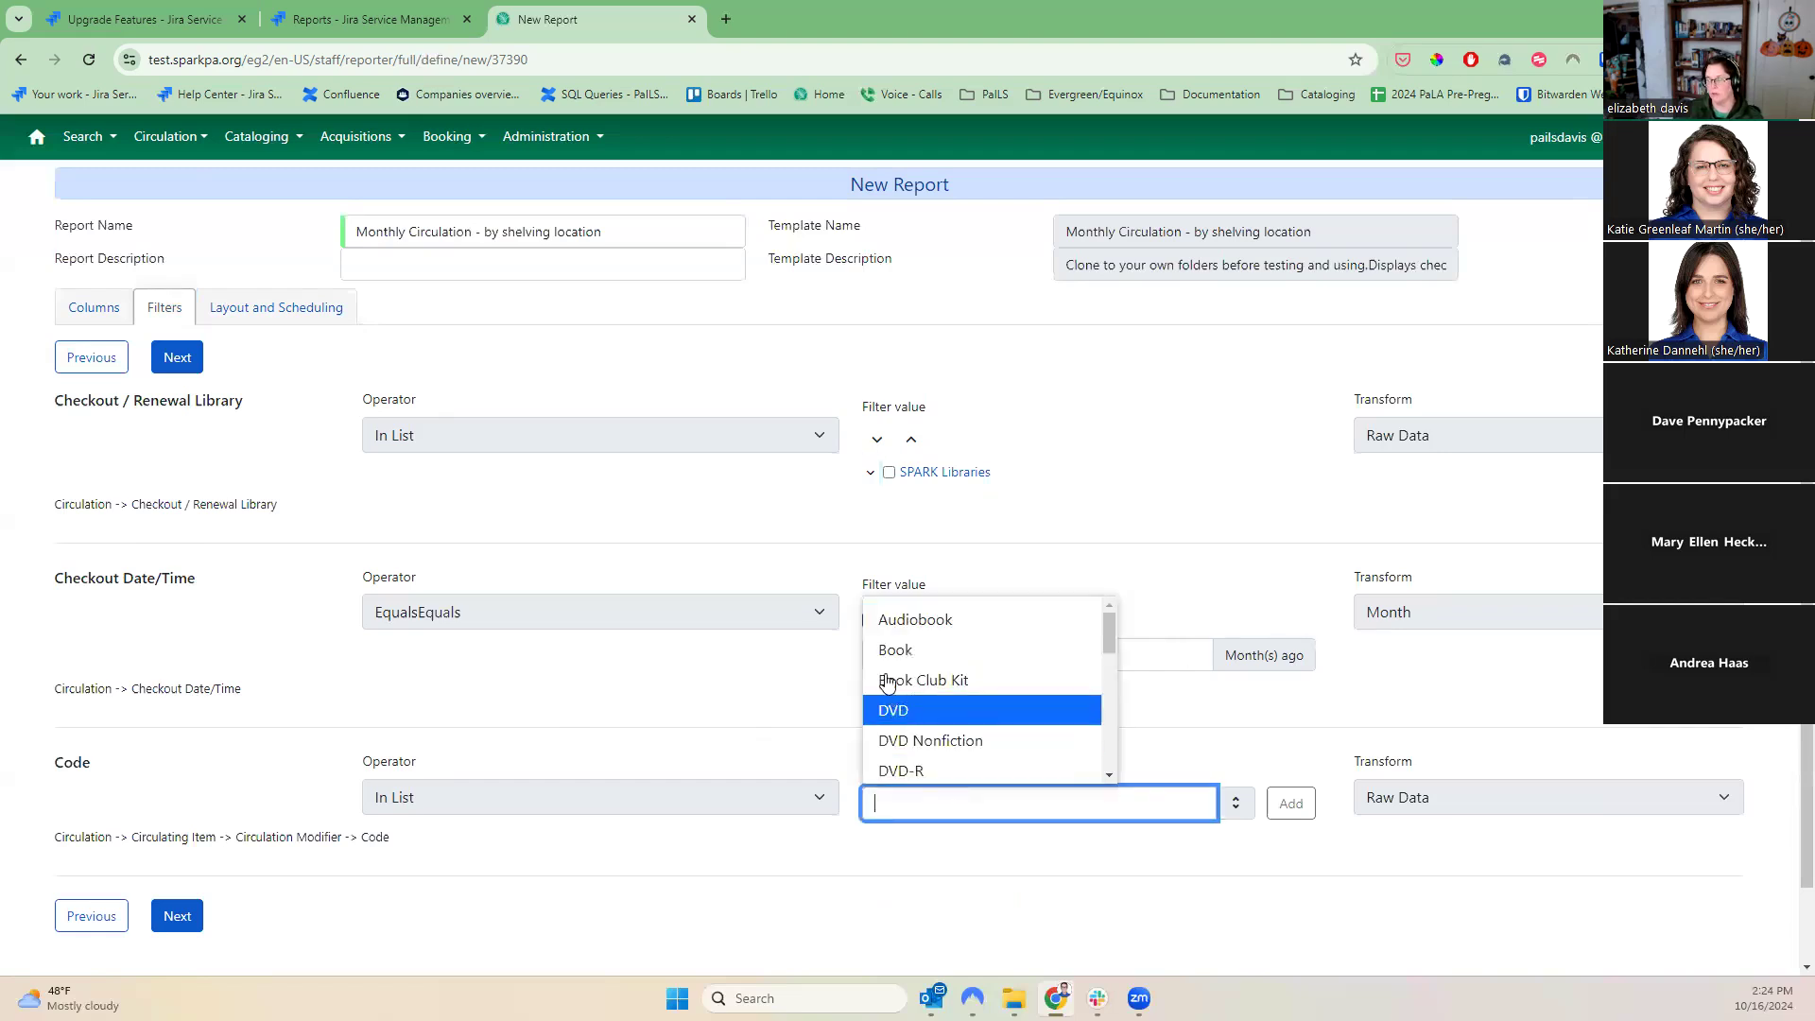
left_click(886, 652)
left_click(1291, 804)
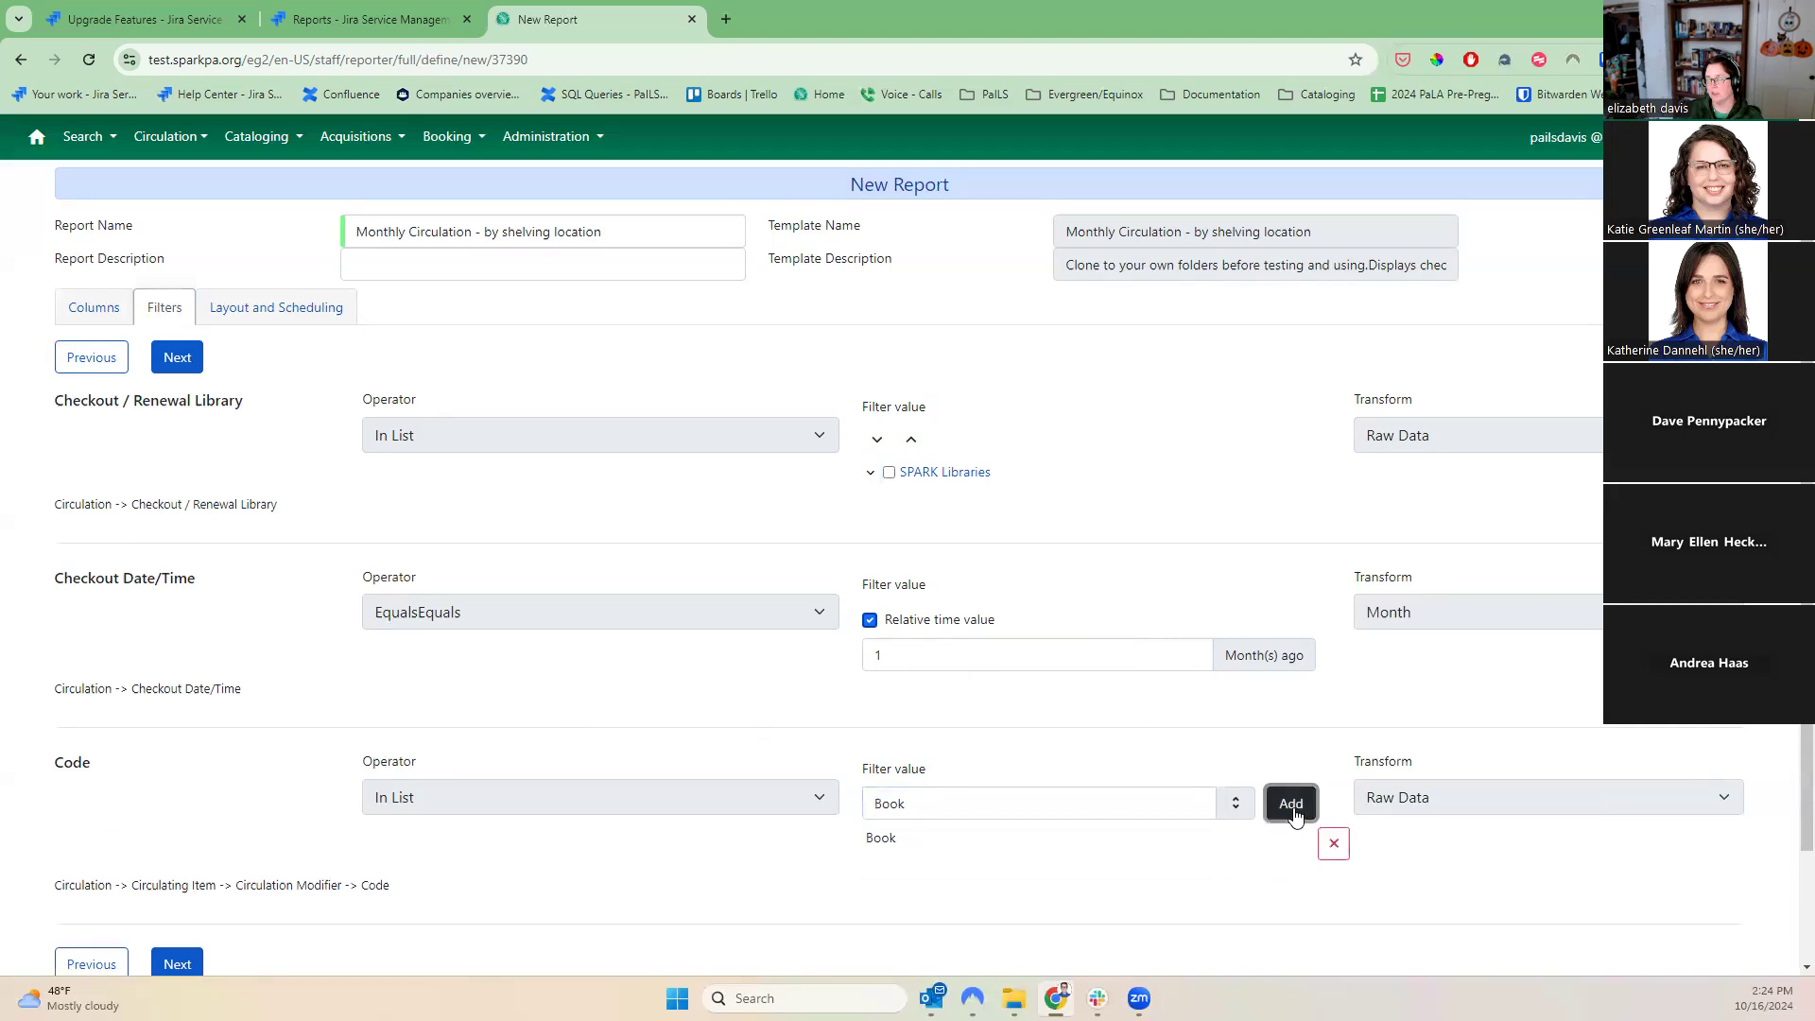
left_click(1101, 801)
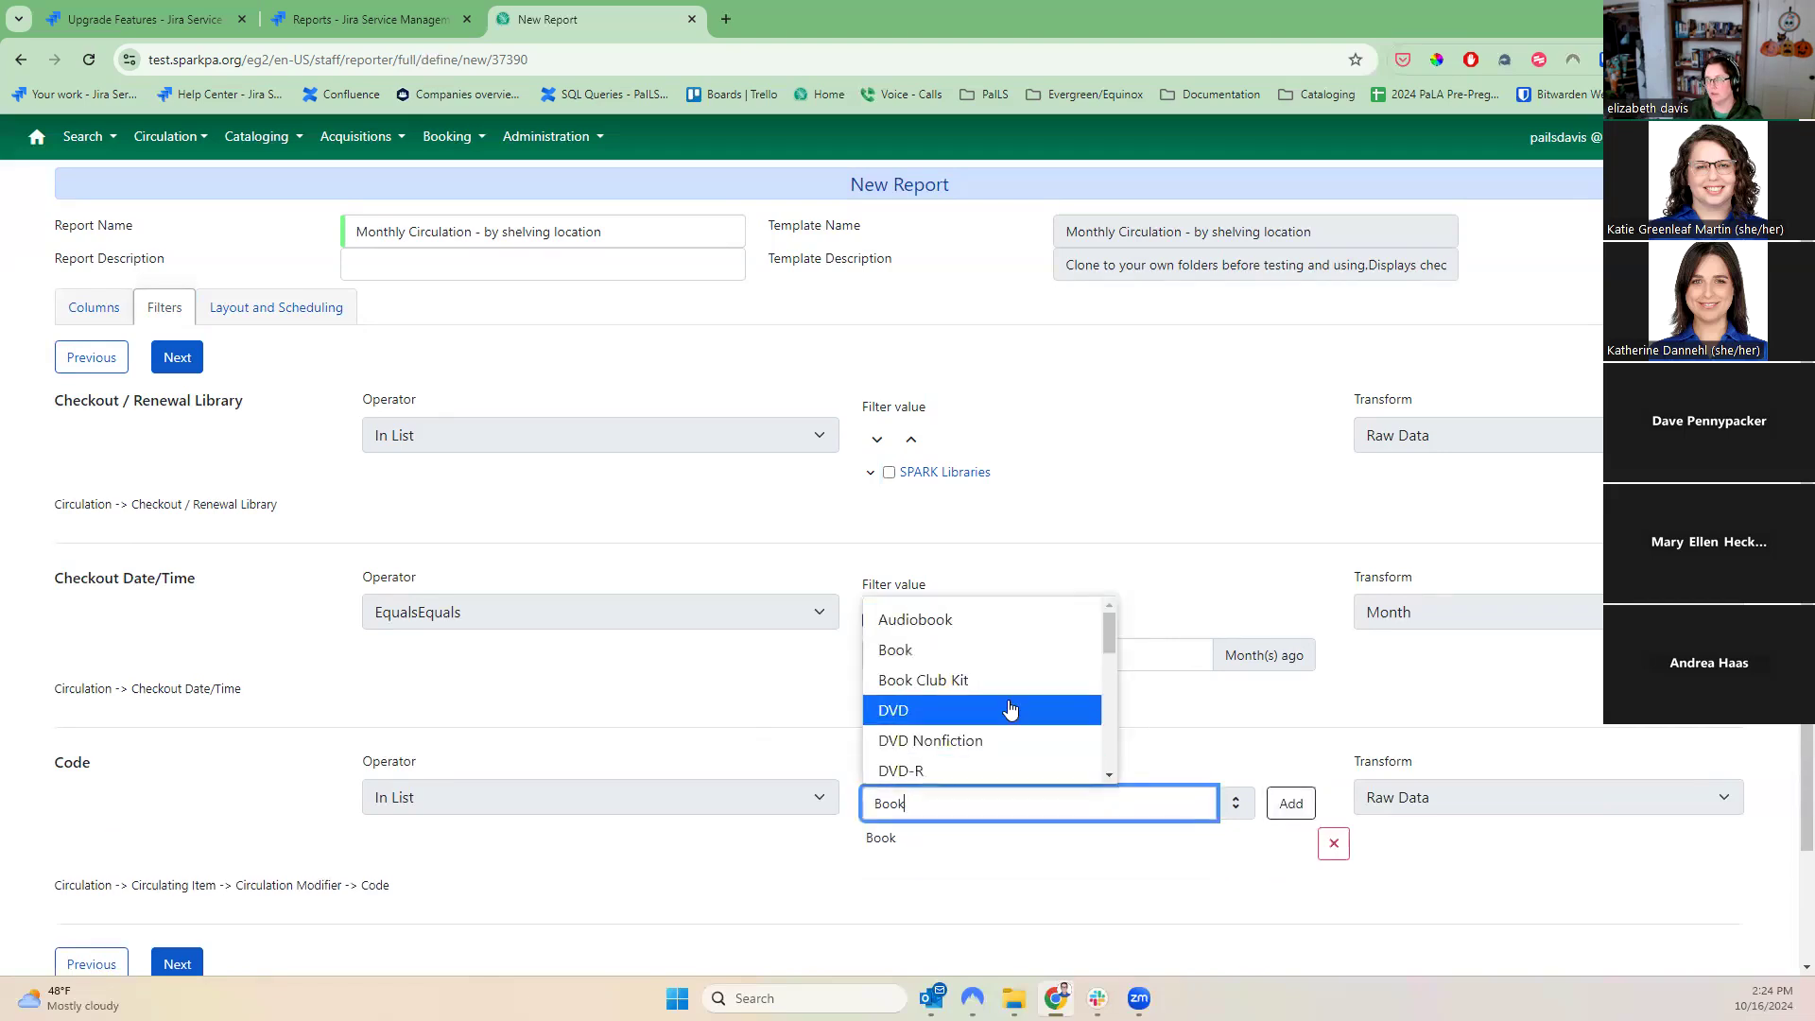
left_click(1010, 708)
left_click(1291, 803)
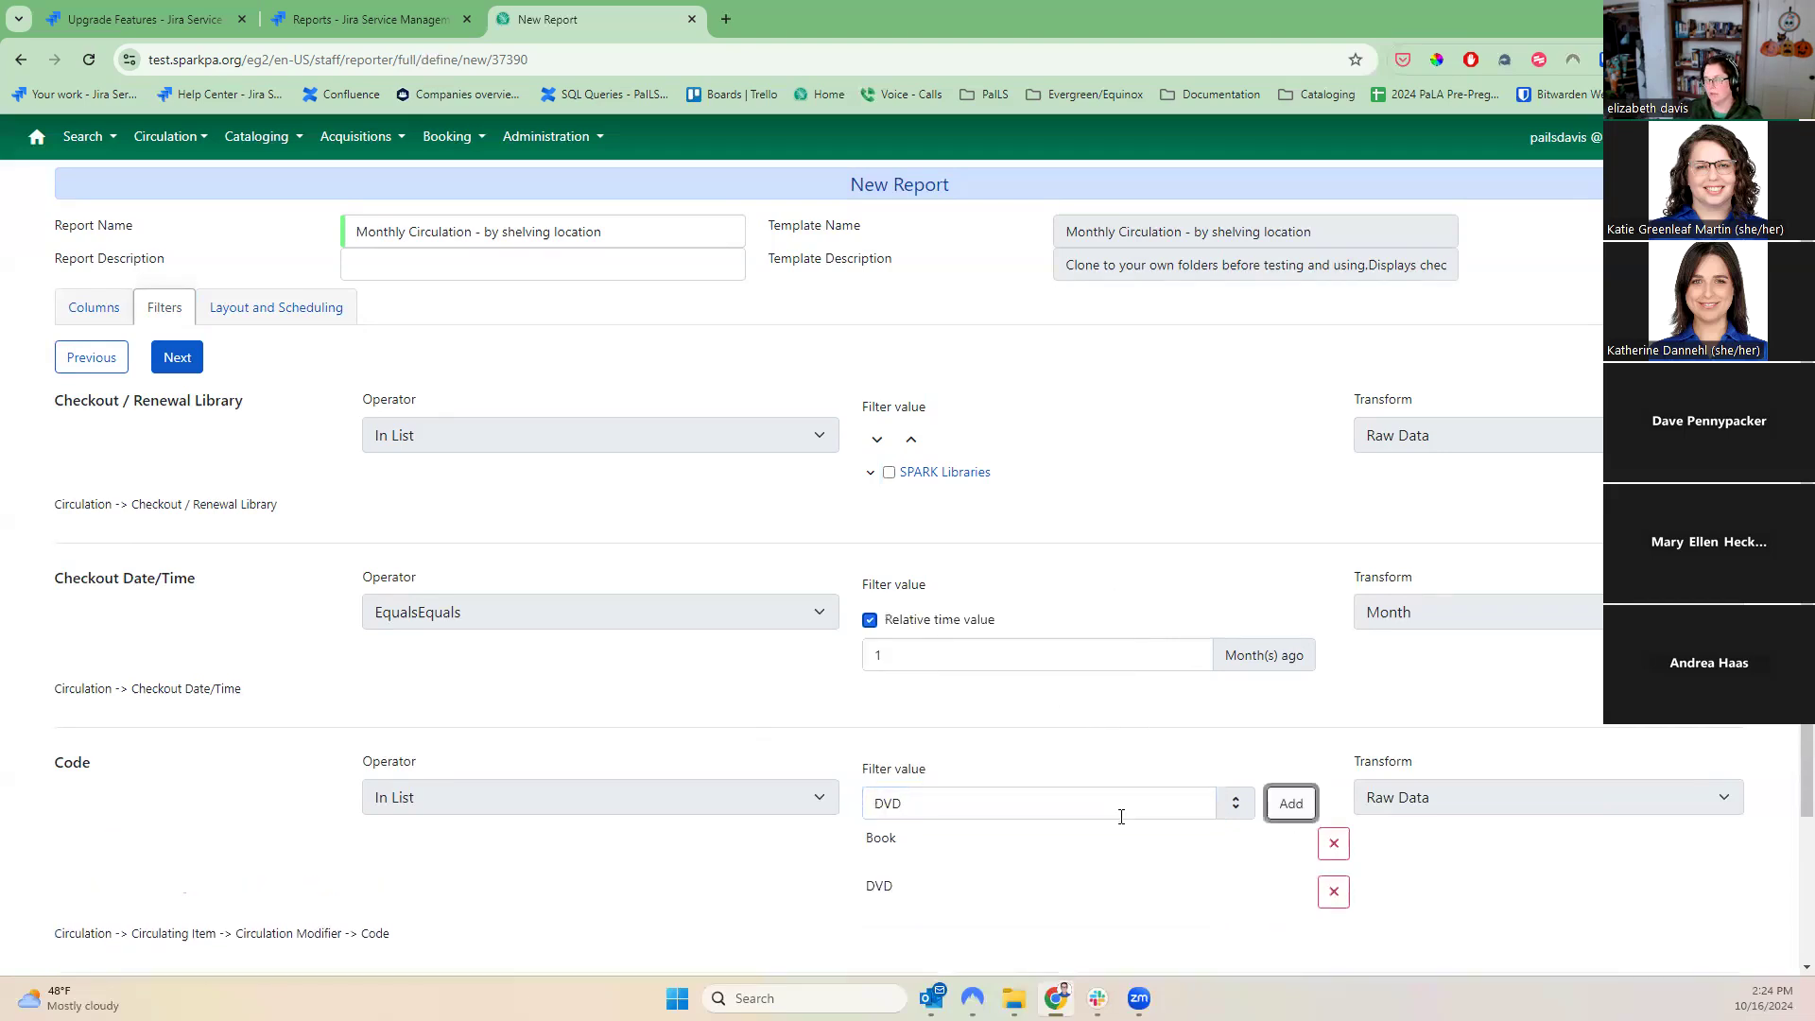
- Browse the available Code filter values and add Audiobook to the filter's value list
left_click(995, 796)
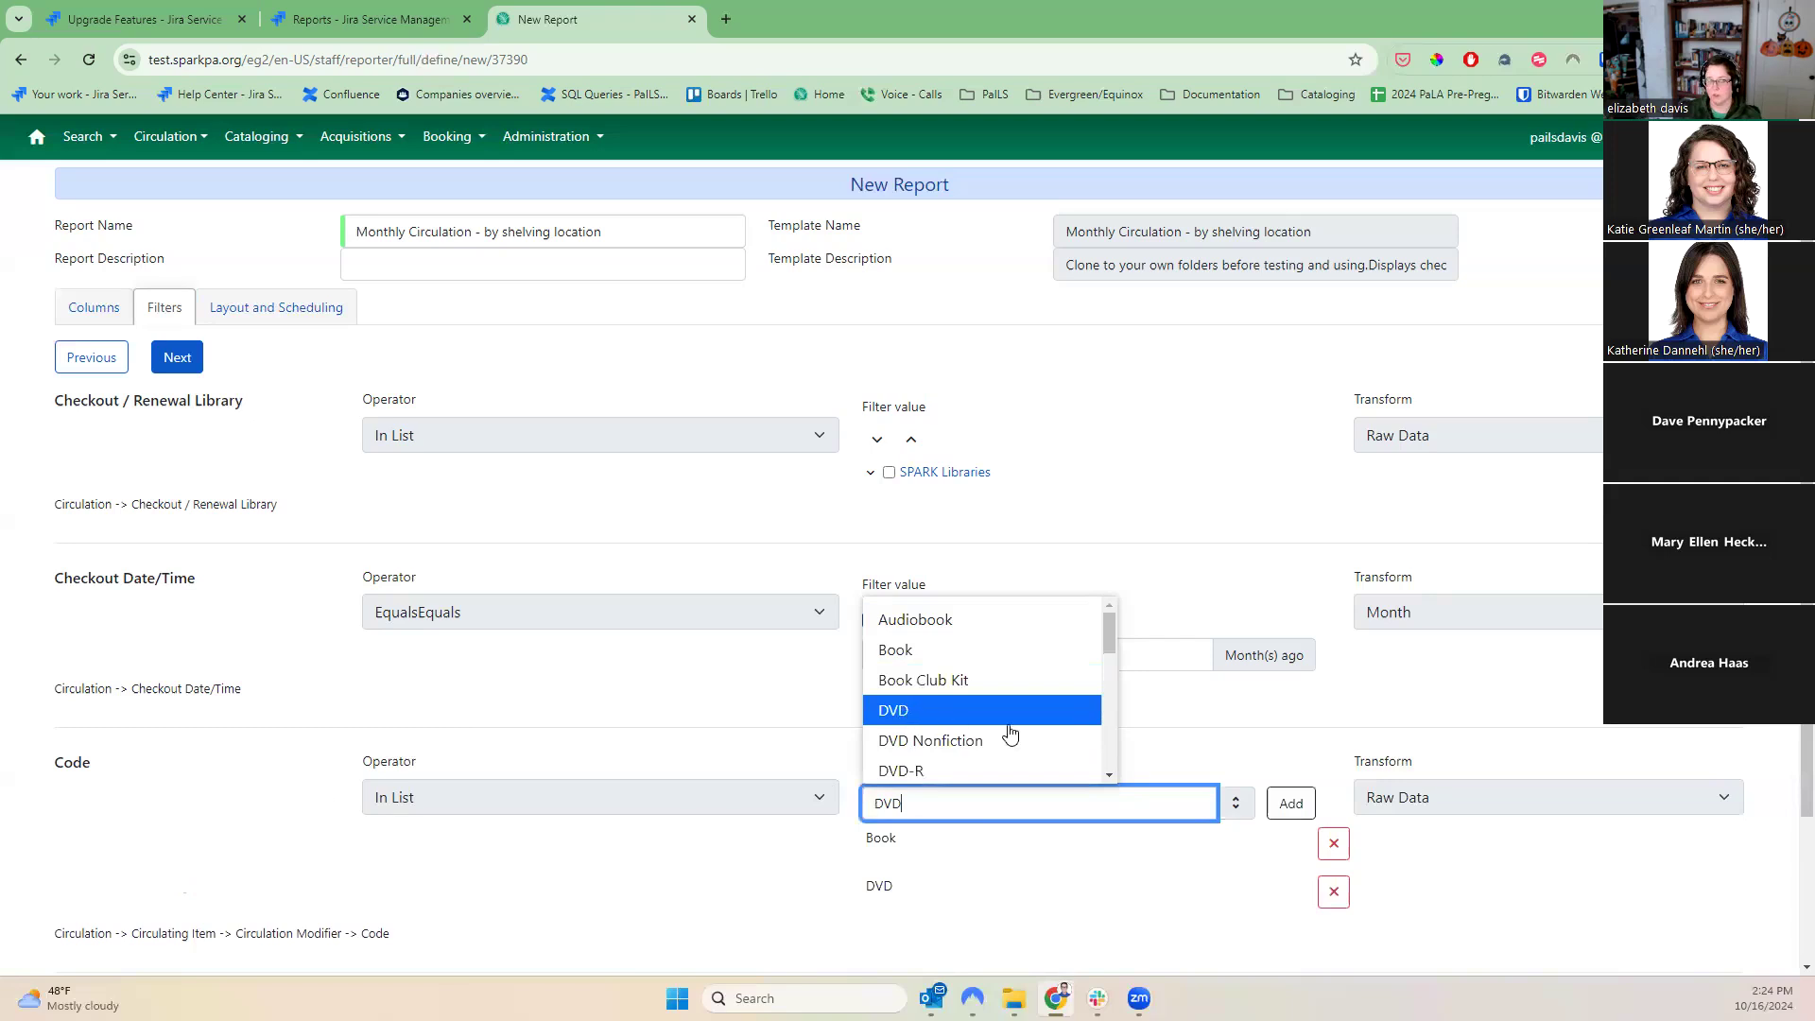
scroll(1111, 673, "down", 3)
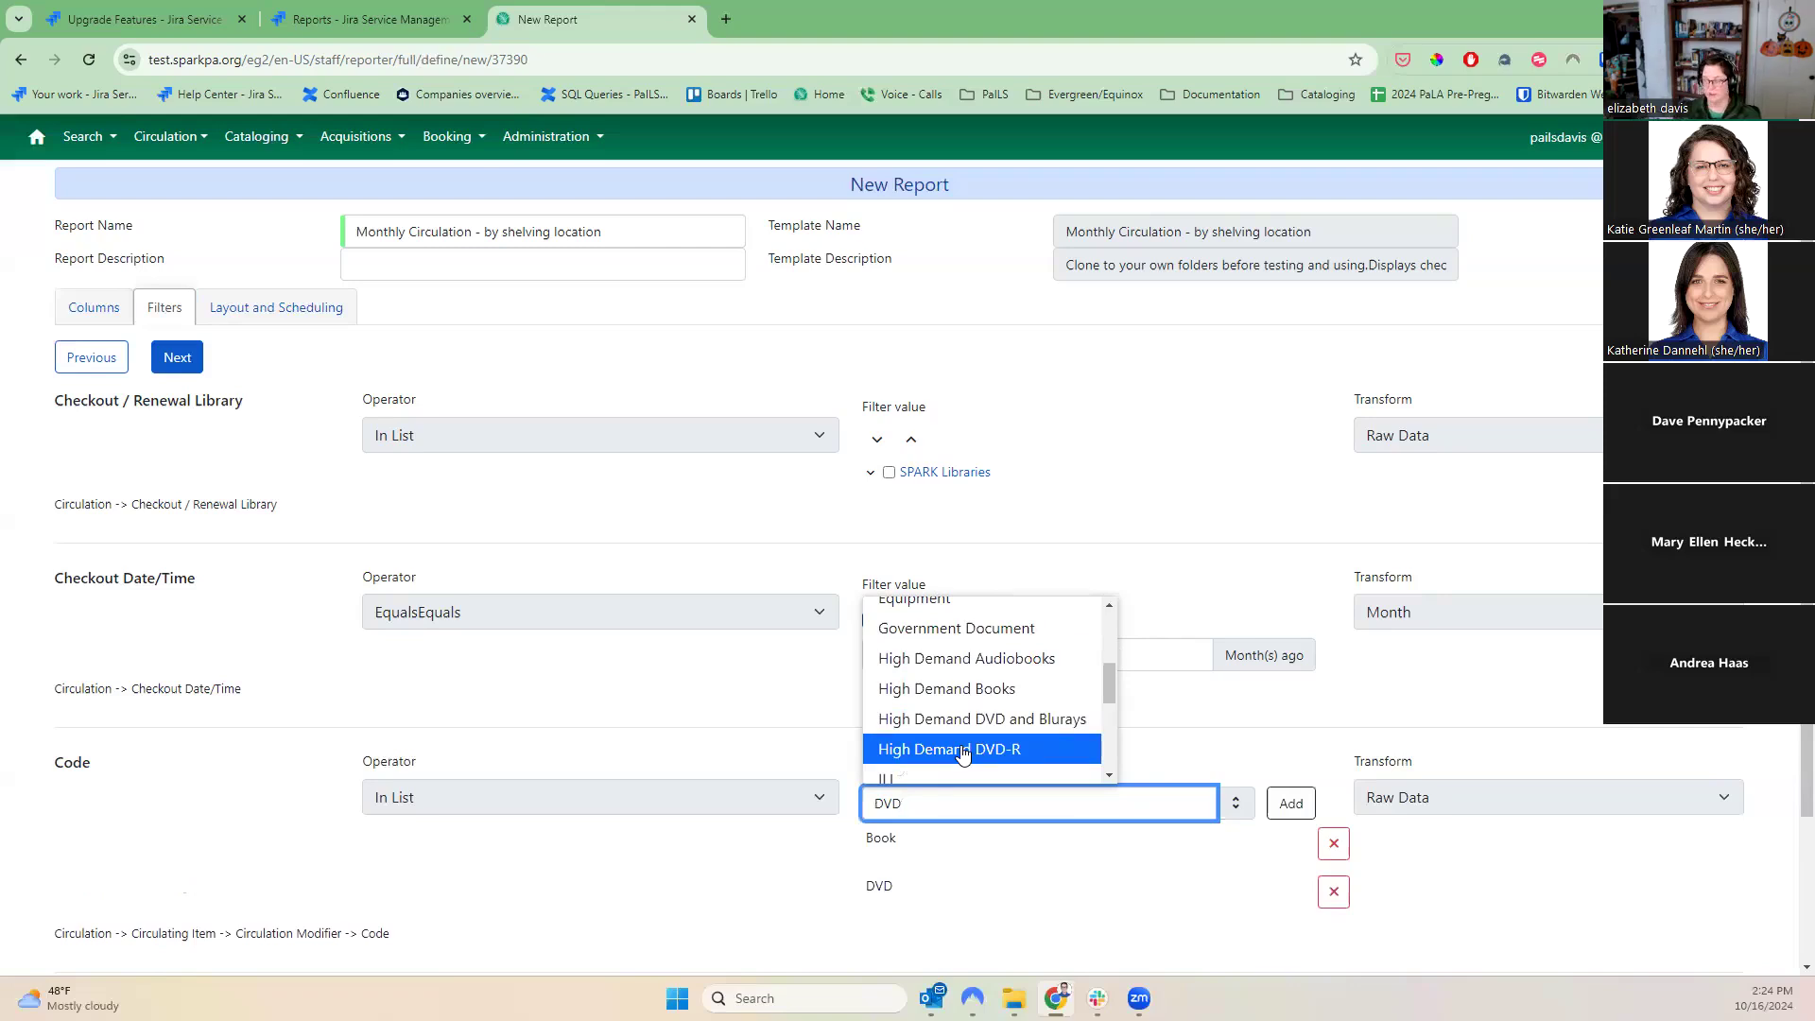
left_click_drag(1111, 676, 1111, 702)
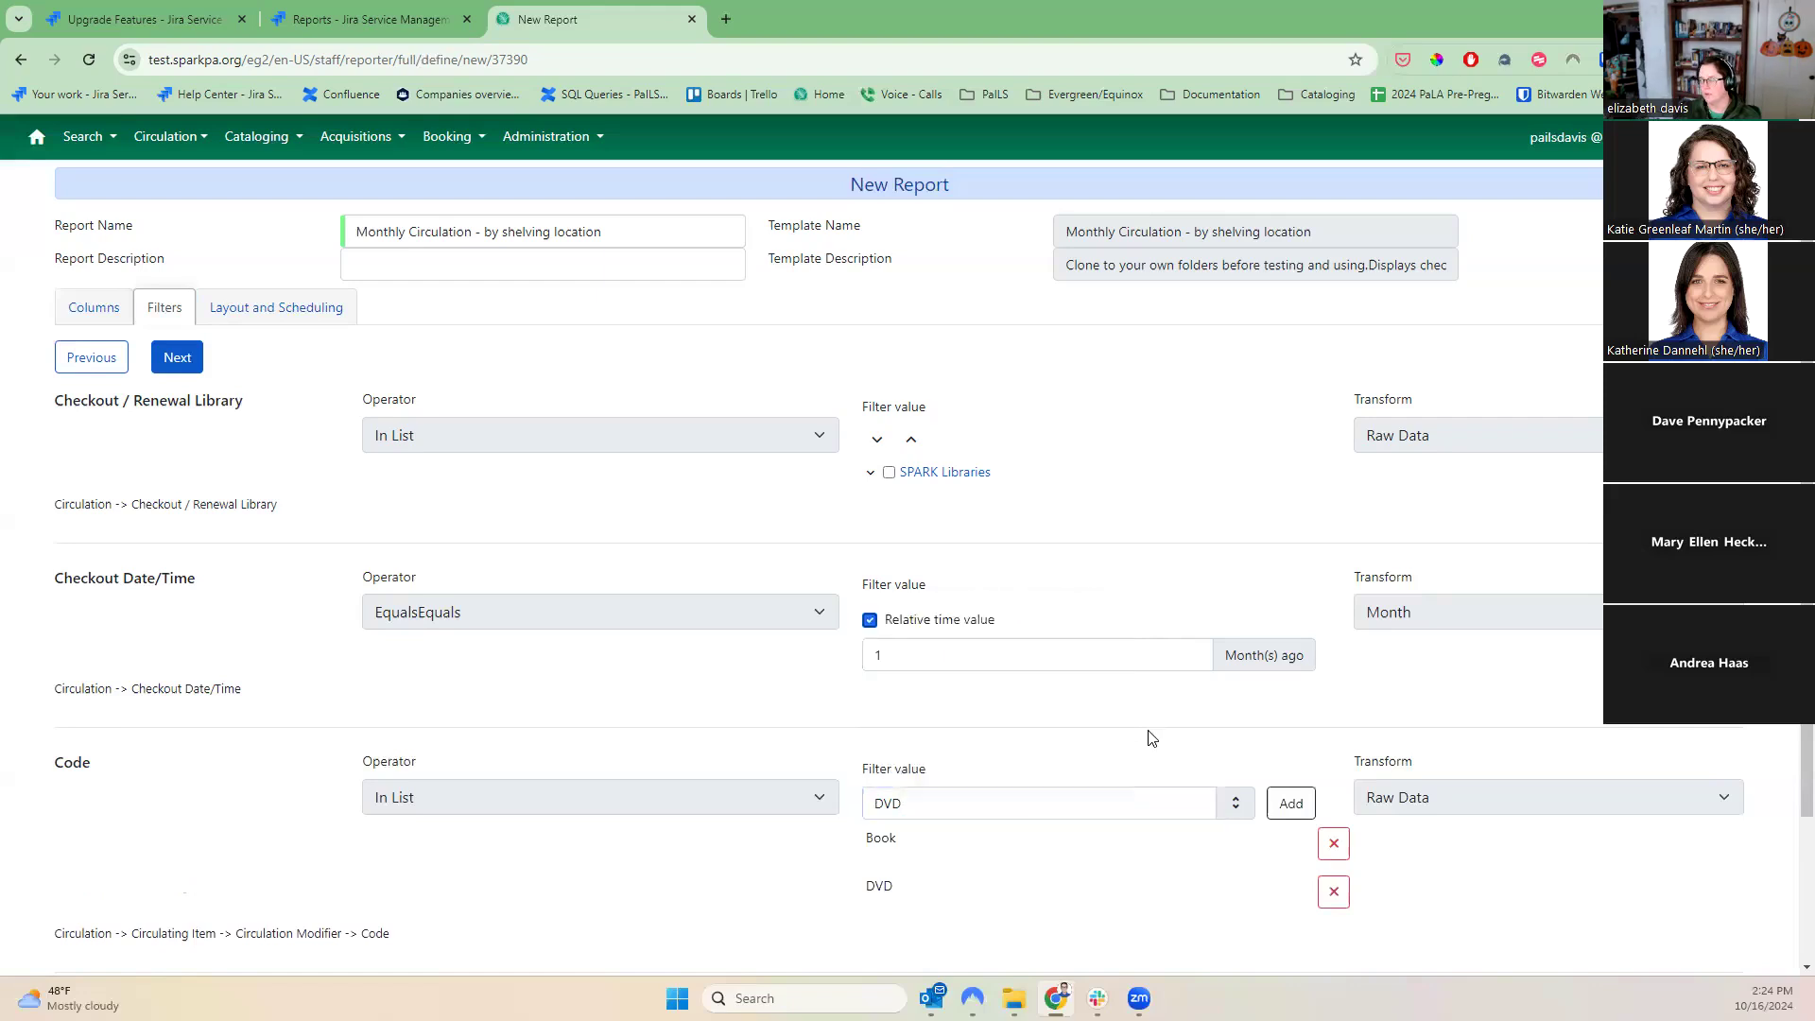
scroll(1148, 737, "down", 2)
left_click(1220, 630)
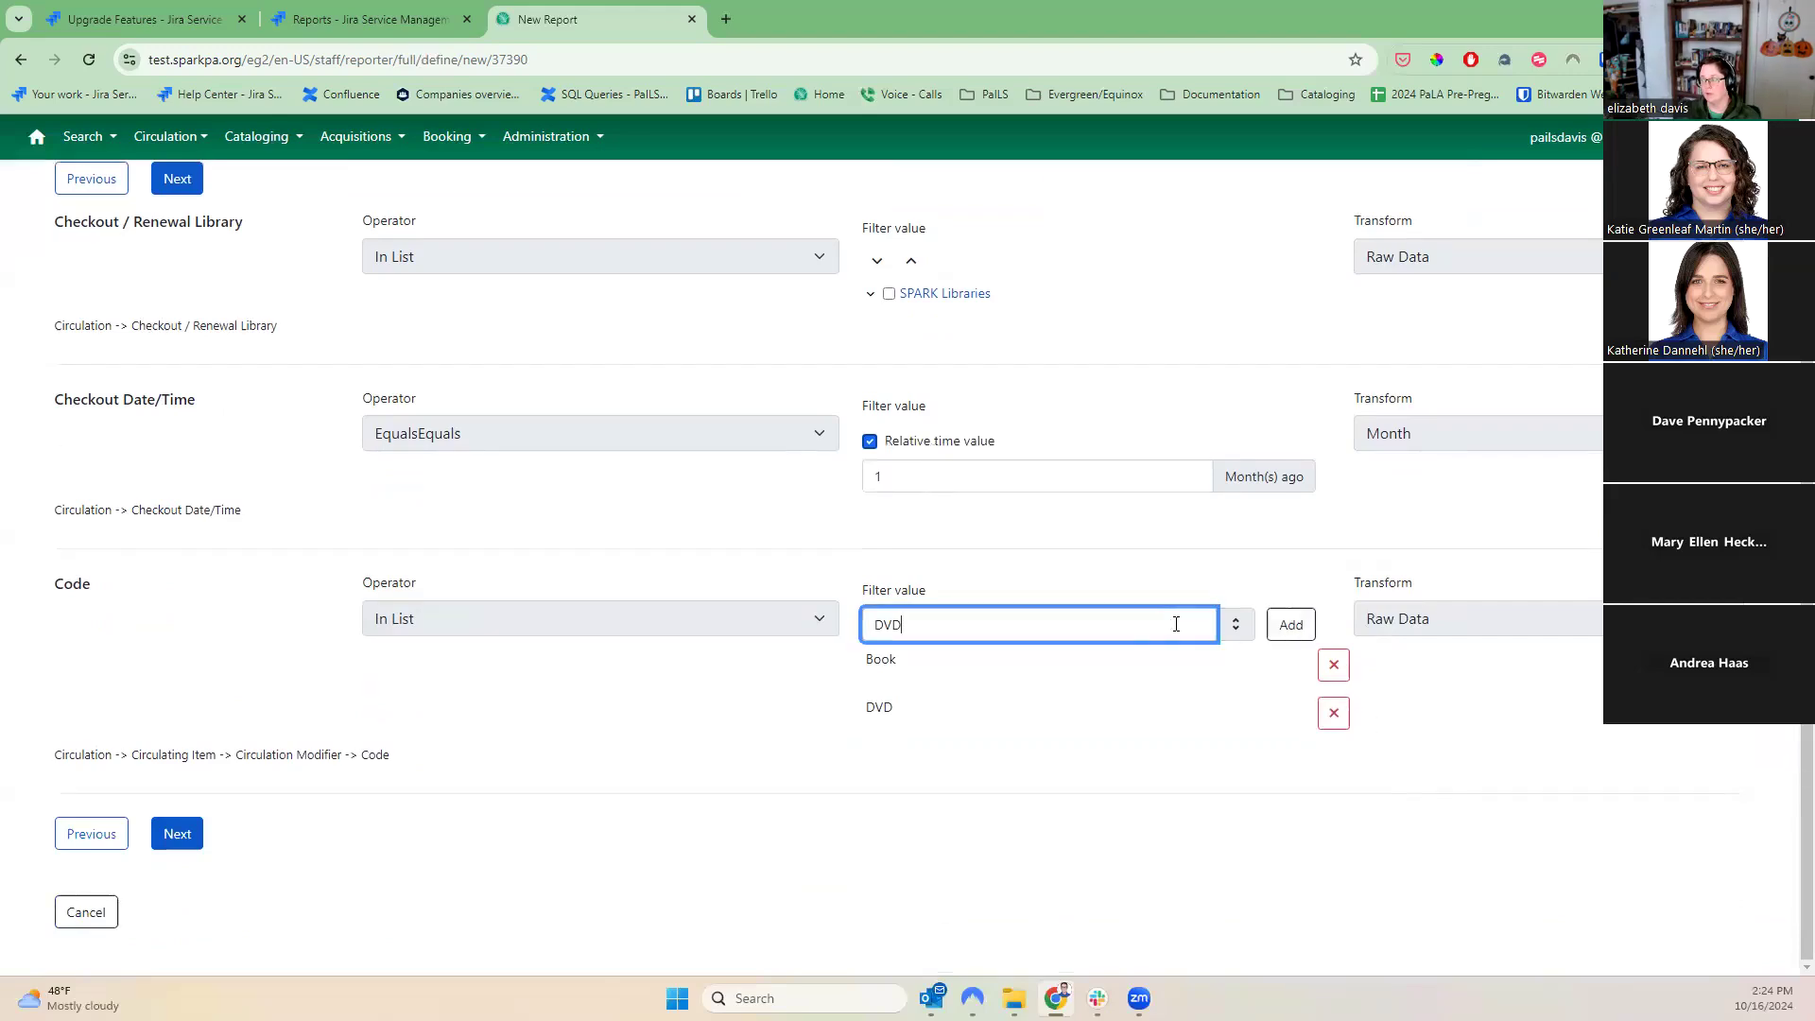
left_click(945, 667)
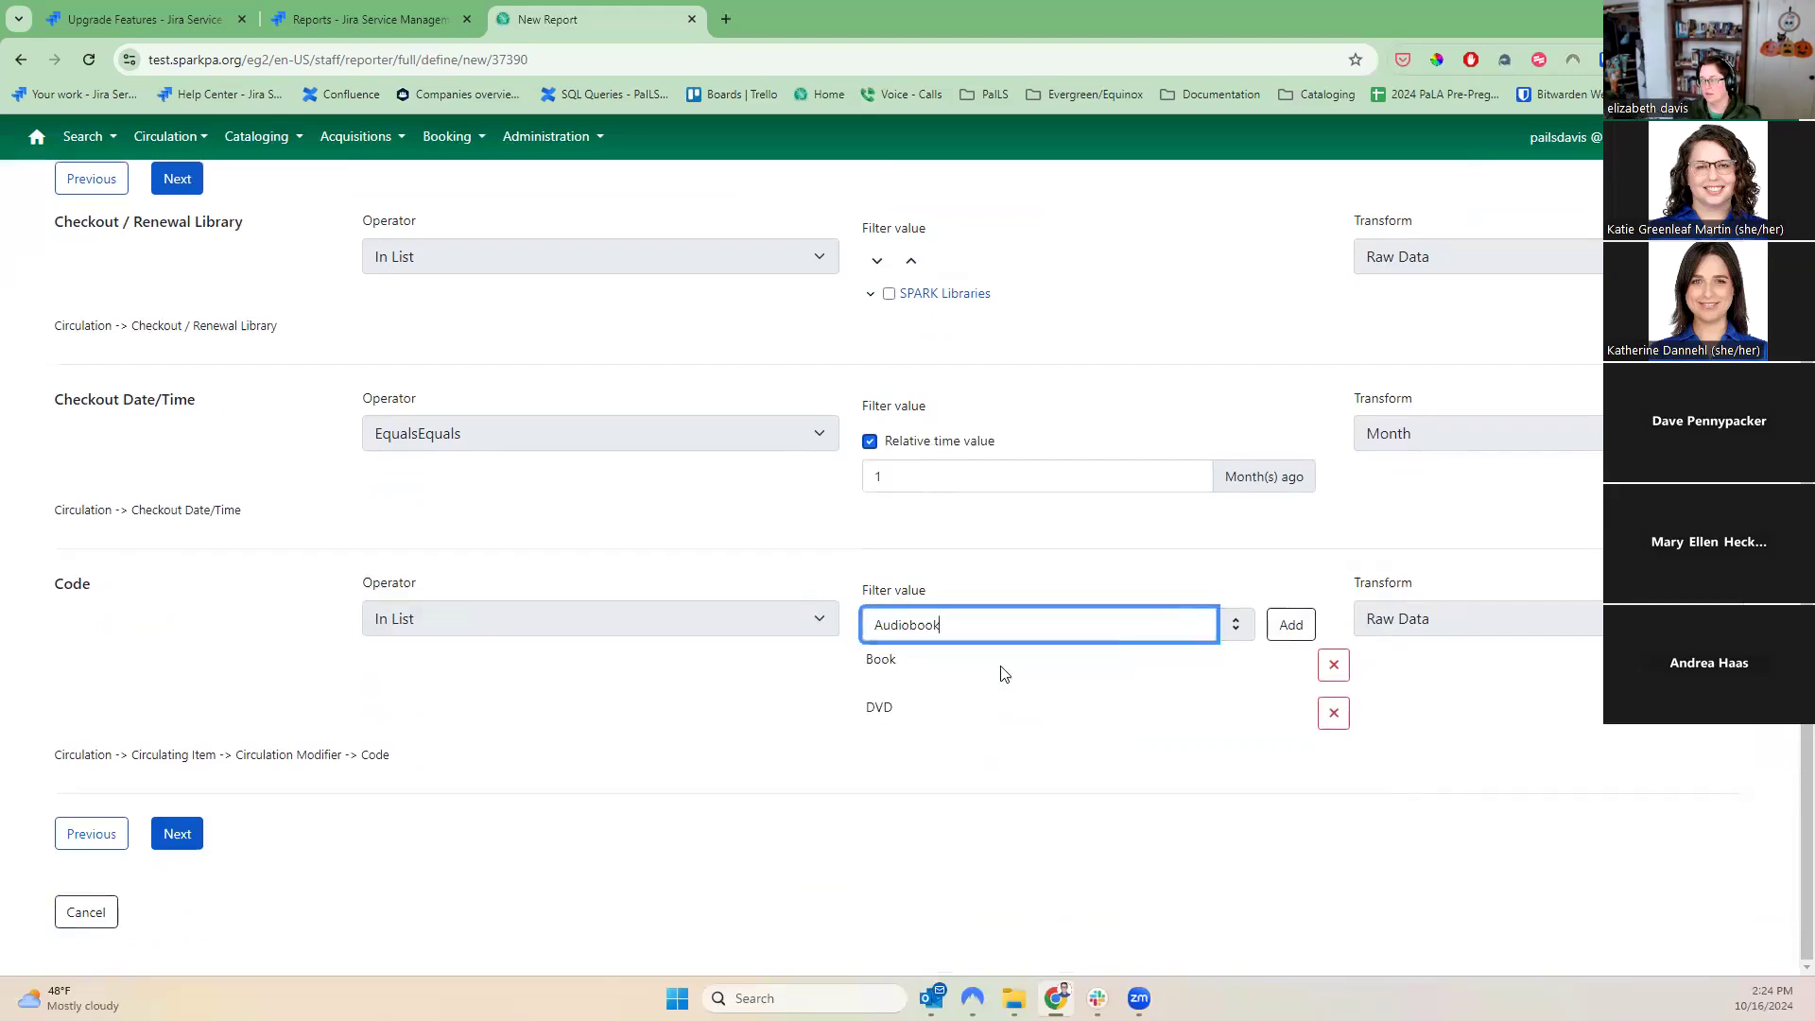
left_click(1275, 628)
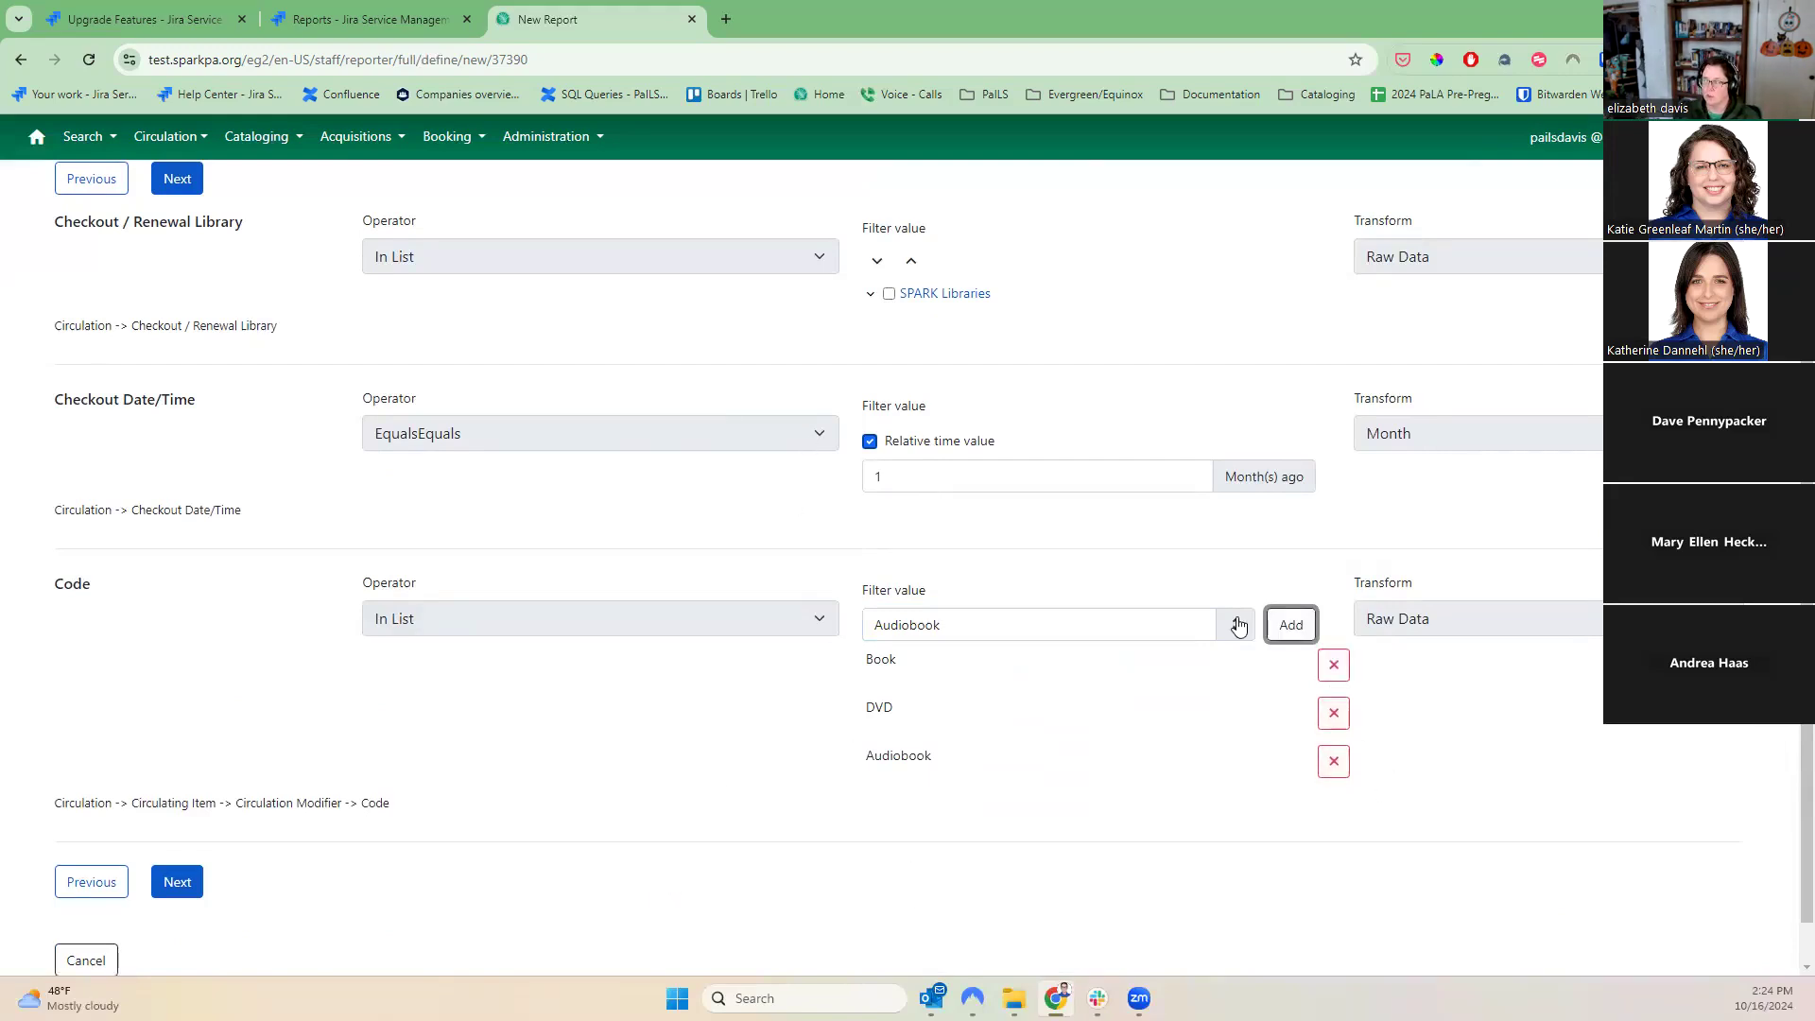
- Enable Excel output, disable CSV output, and choose demo as the report folder and testing as the output folder
left_click(175, 884)
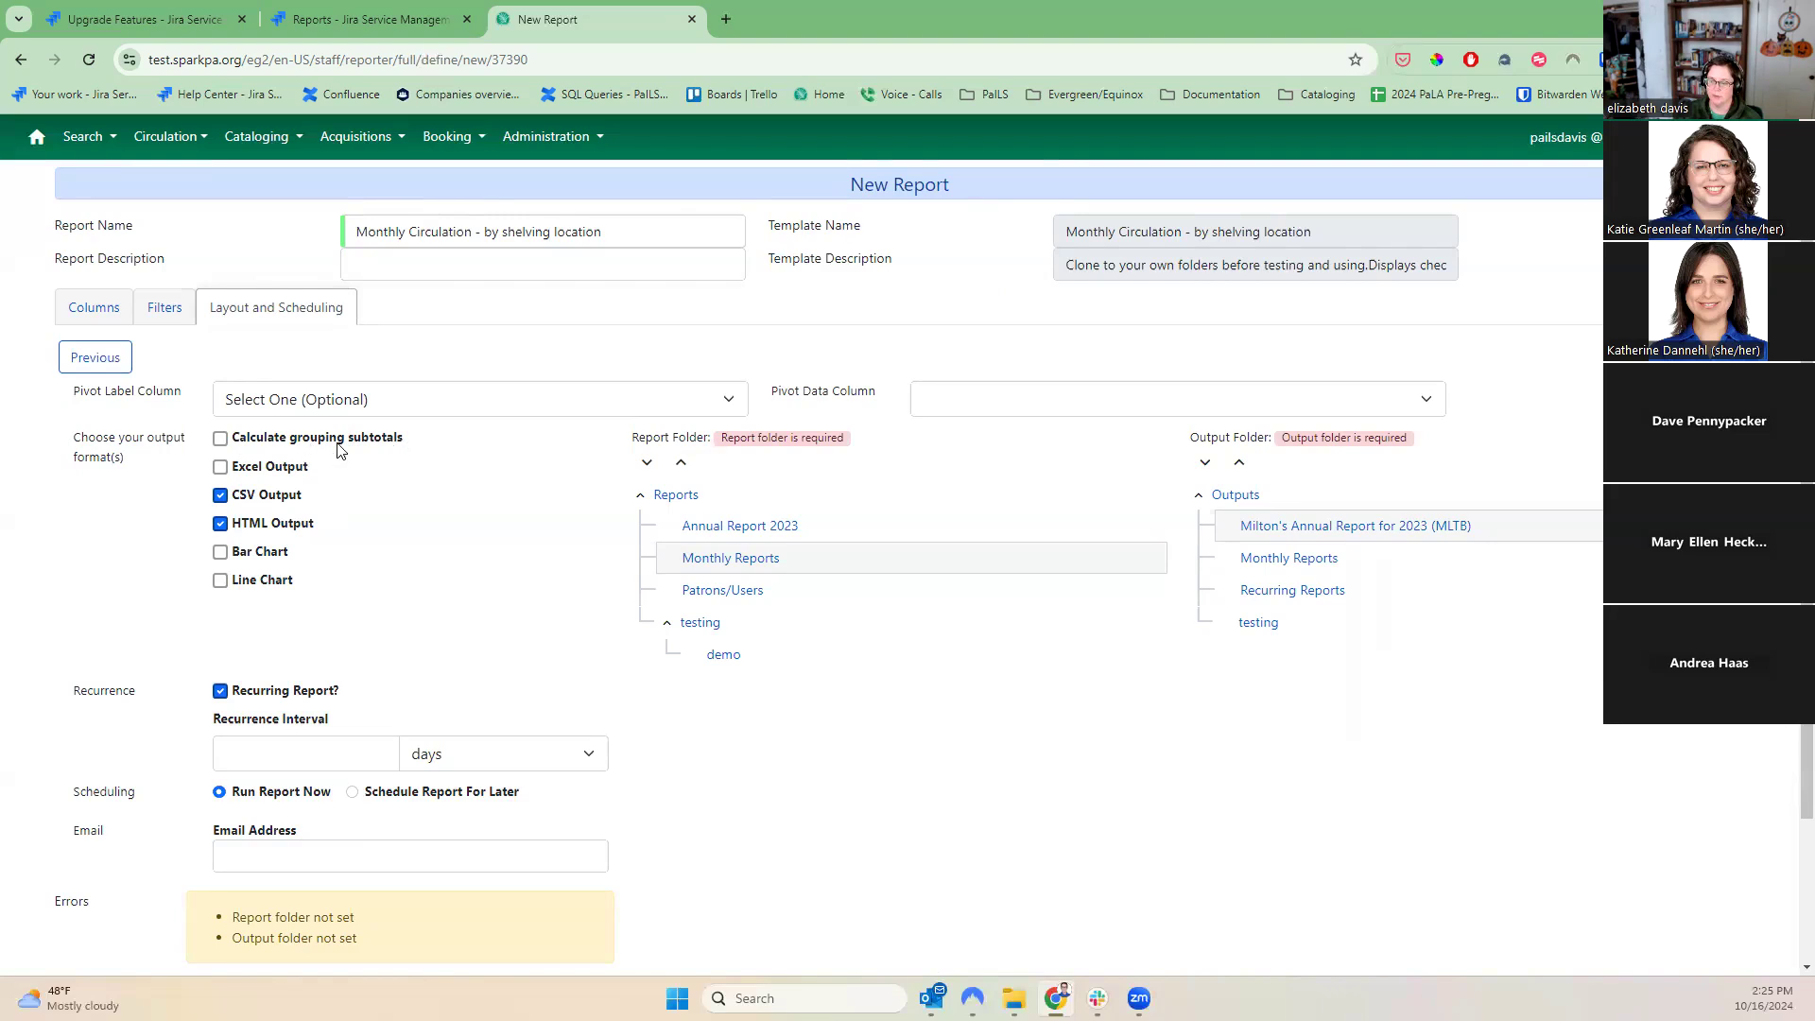
left_click(253, 465)
left_click(259, 499)
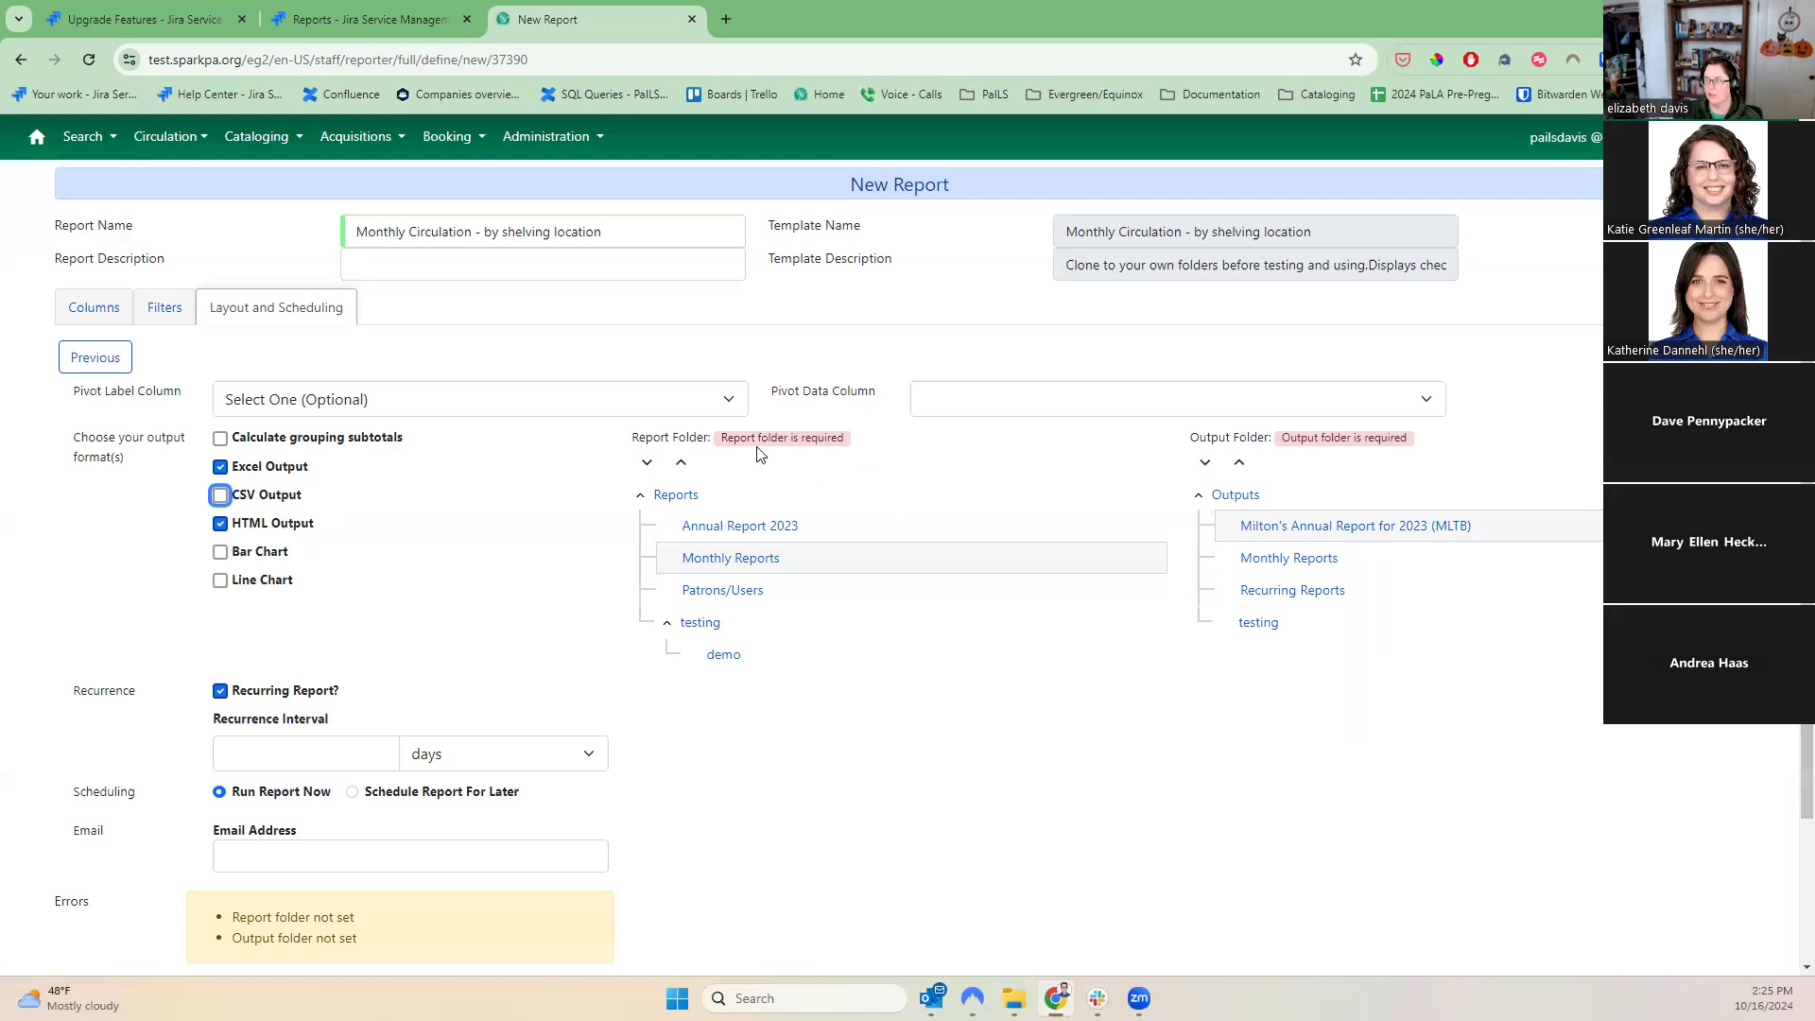
left_click(723, 656)
left_click(1272, 623)
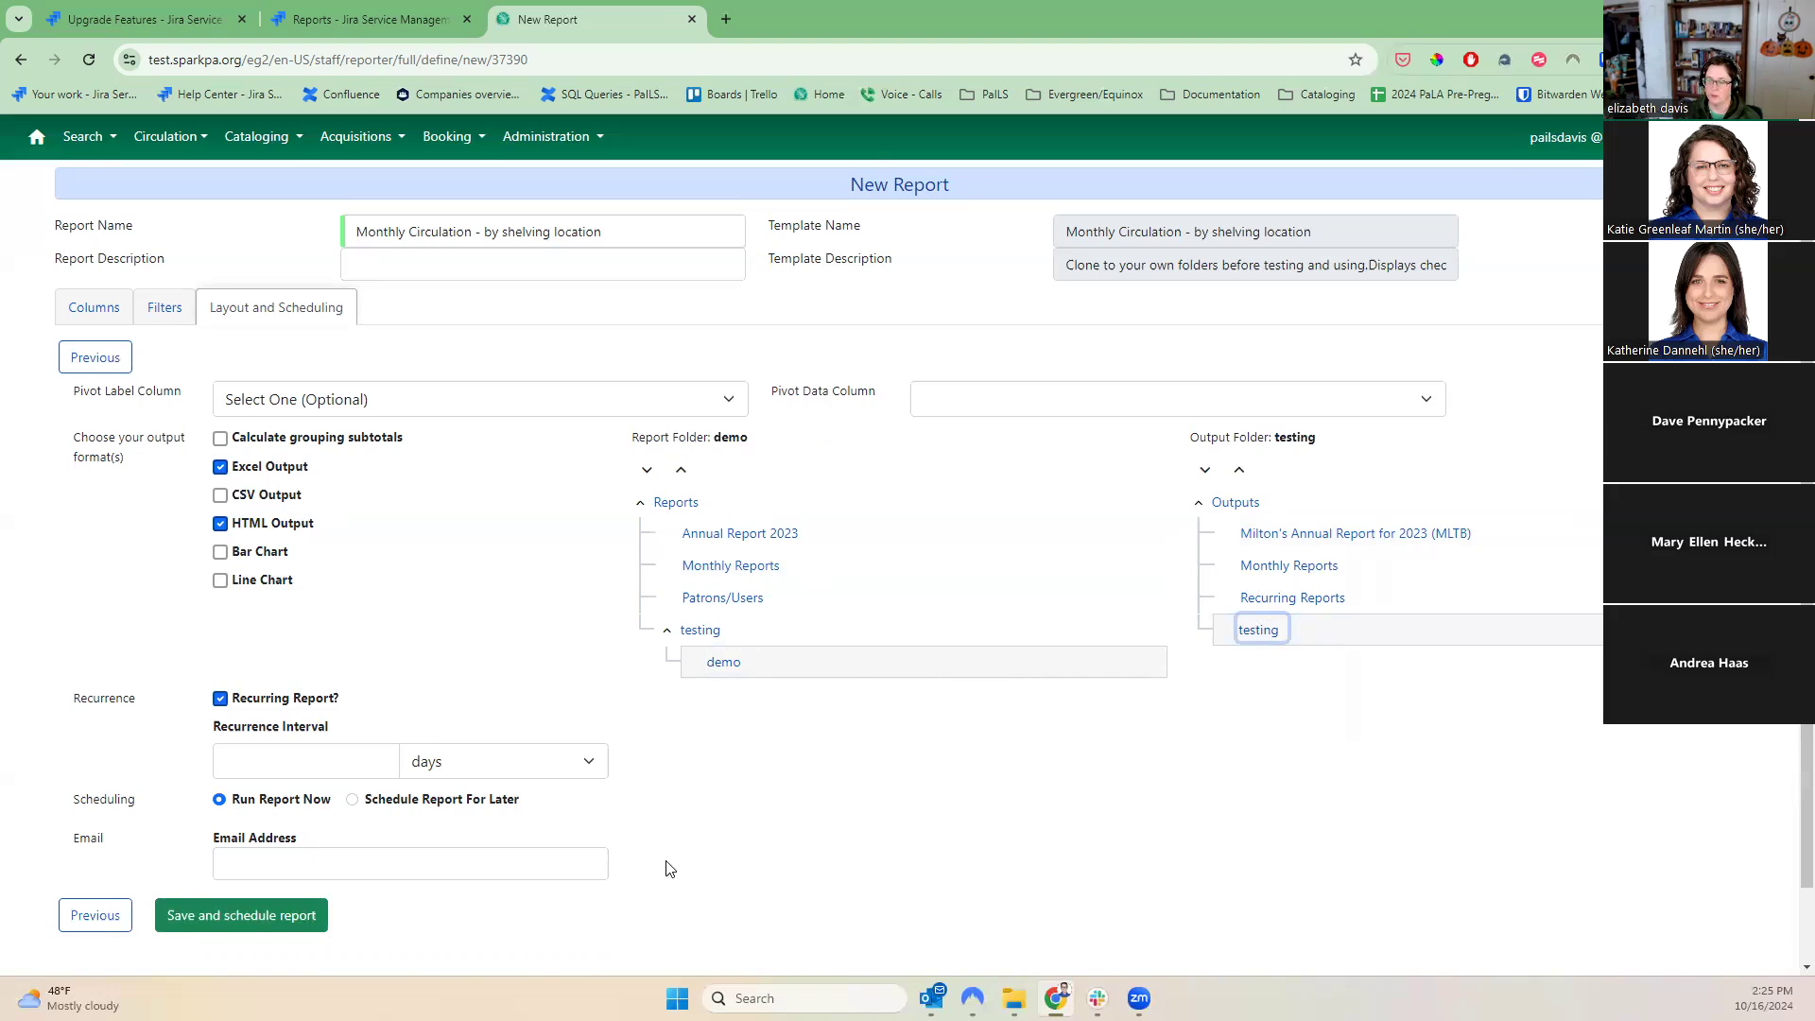
- Set the recurring report's recurrence interval to 1 month
scroll(668, 868, "down", 1)
left_click(215, 612)
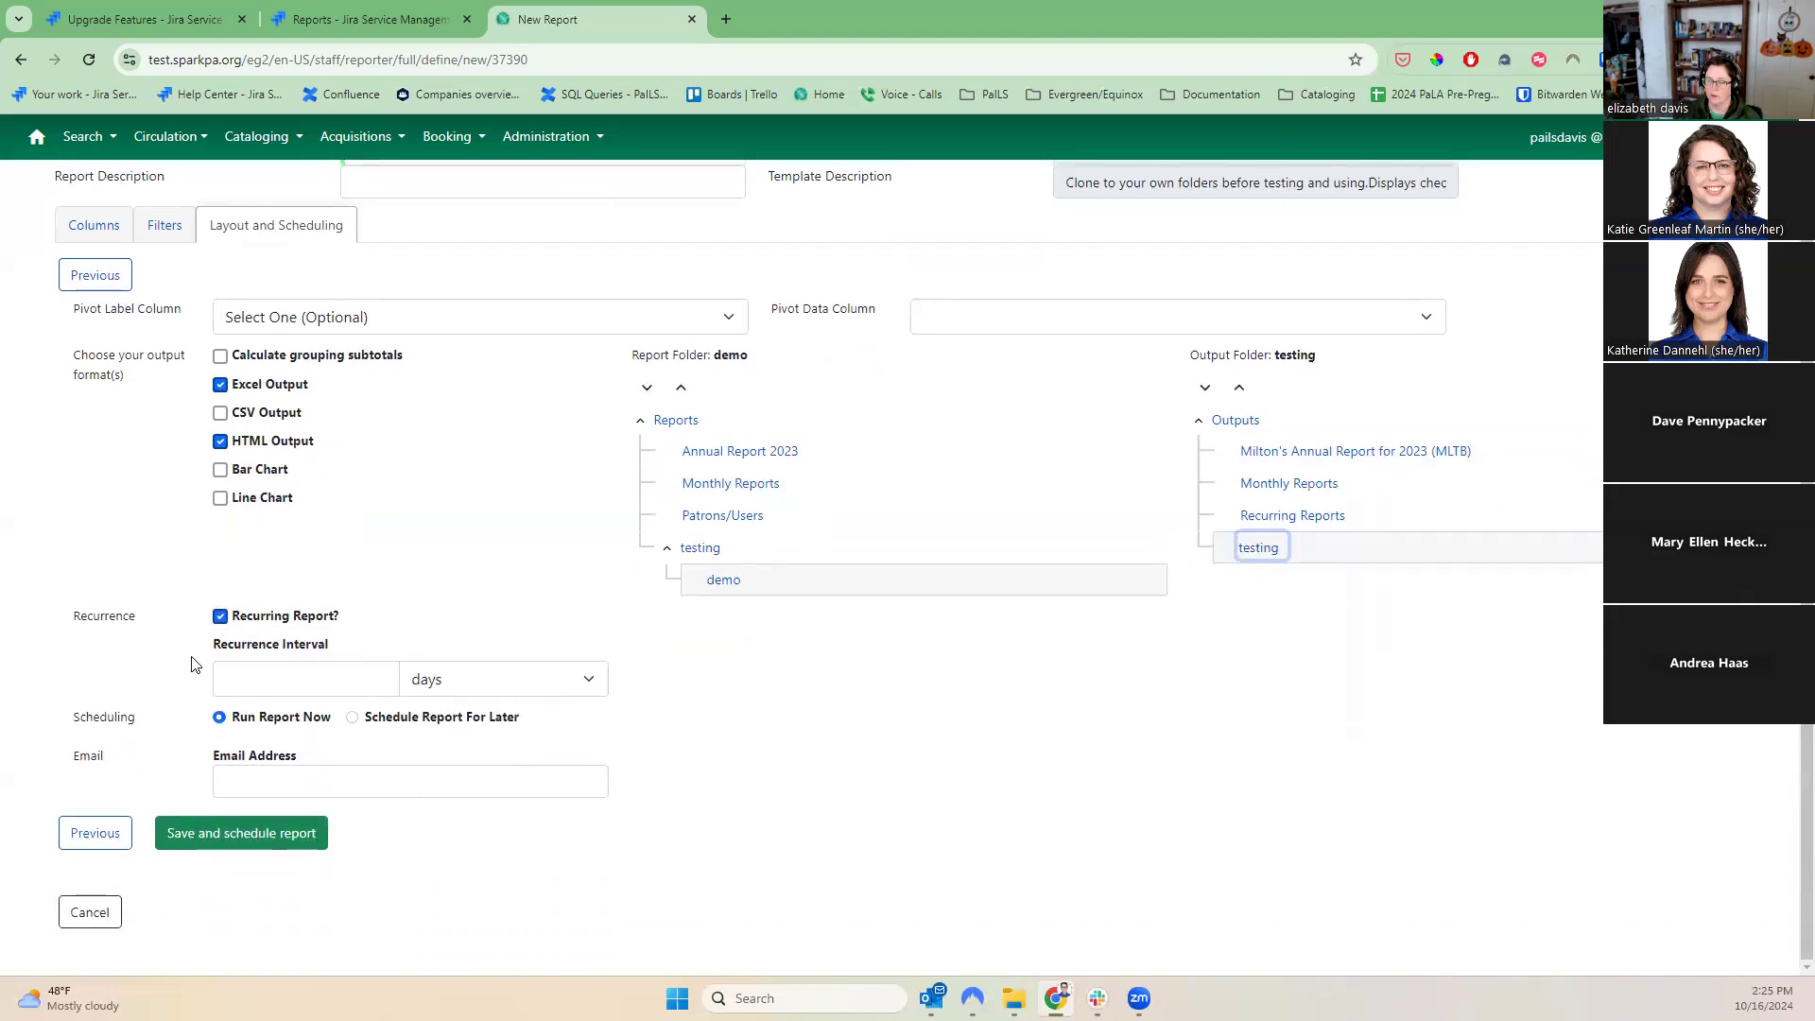
left_click(321, 682)
left_click(445, 682)
left_click(470, 795)
left_click(324, 678)
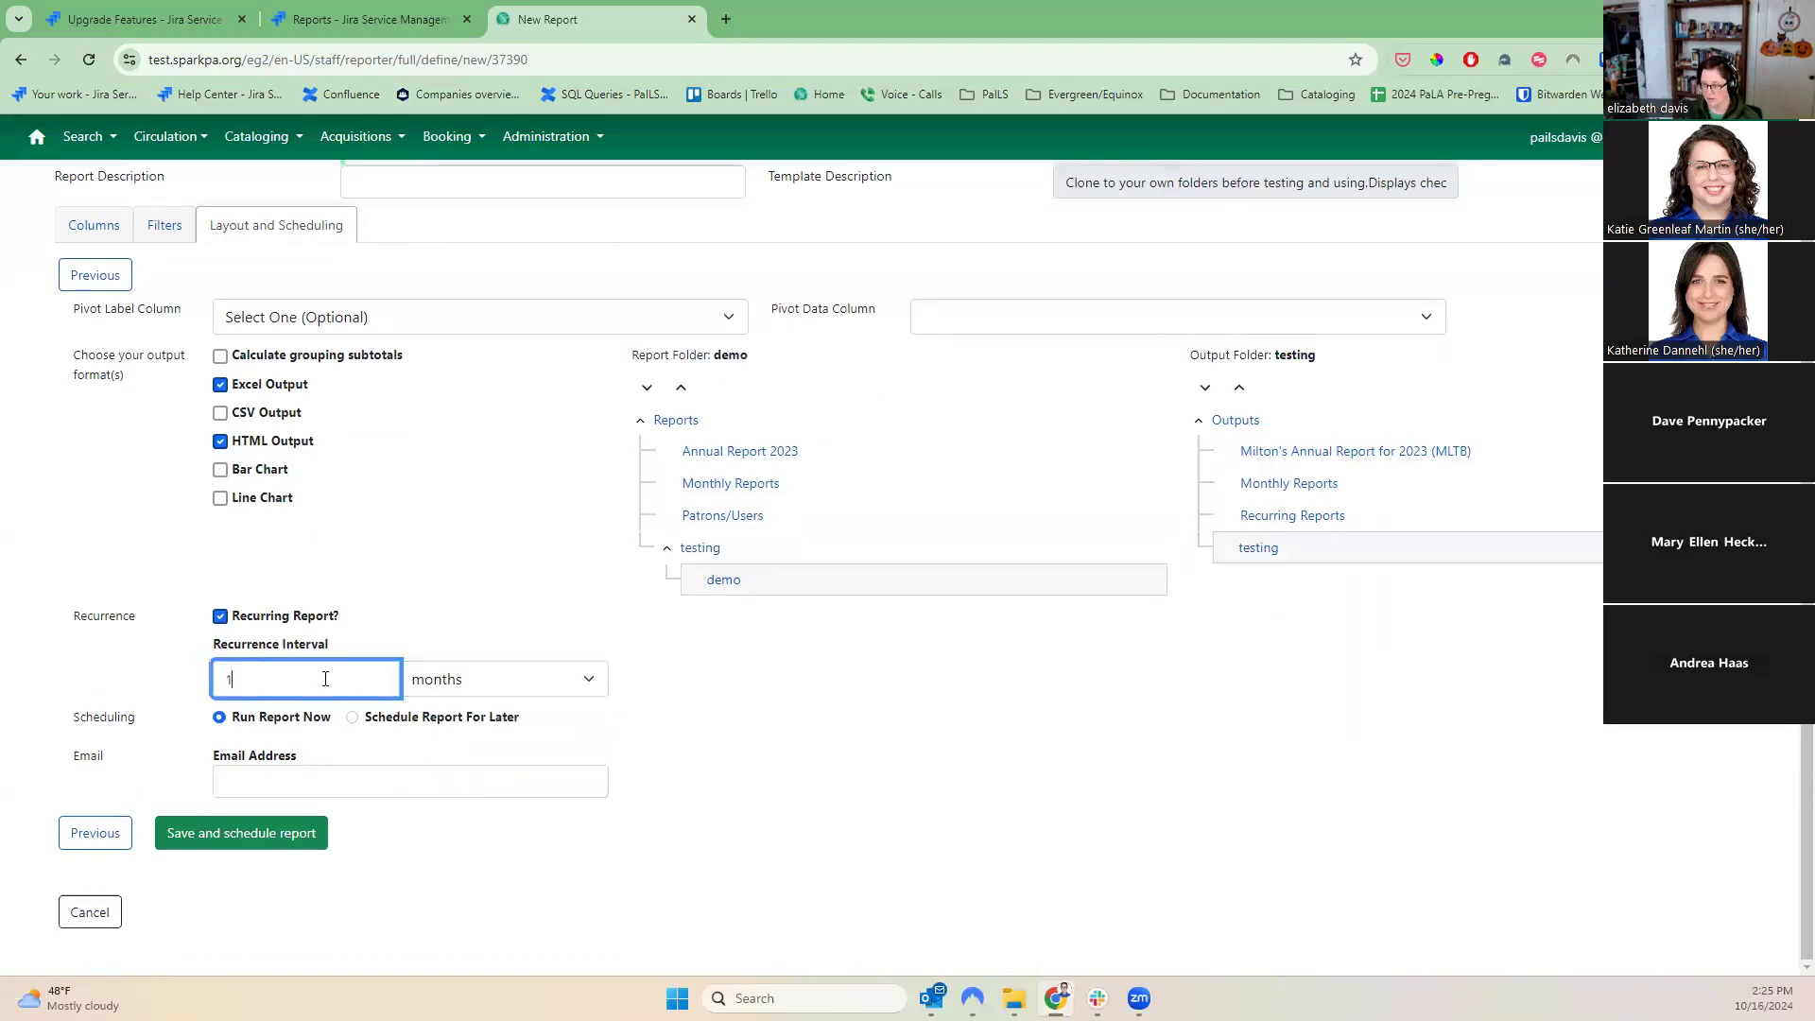
left_click(310, 781)
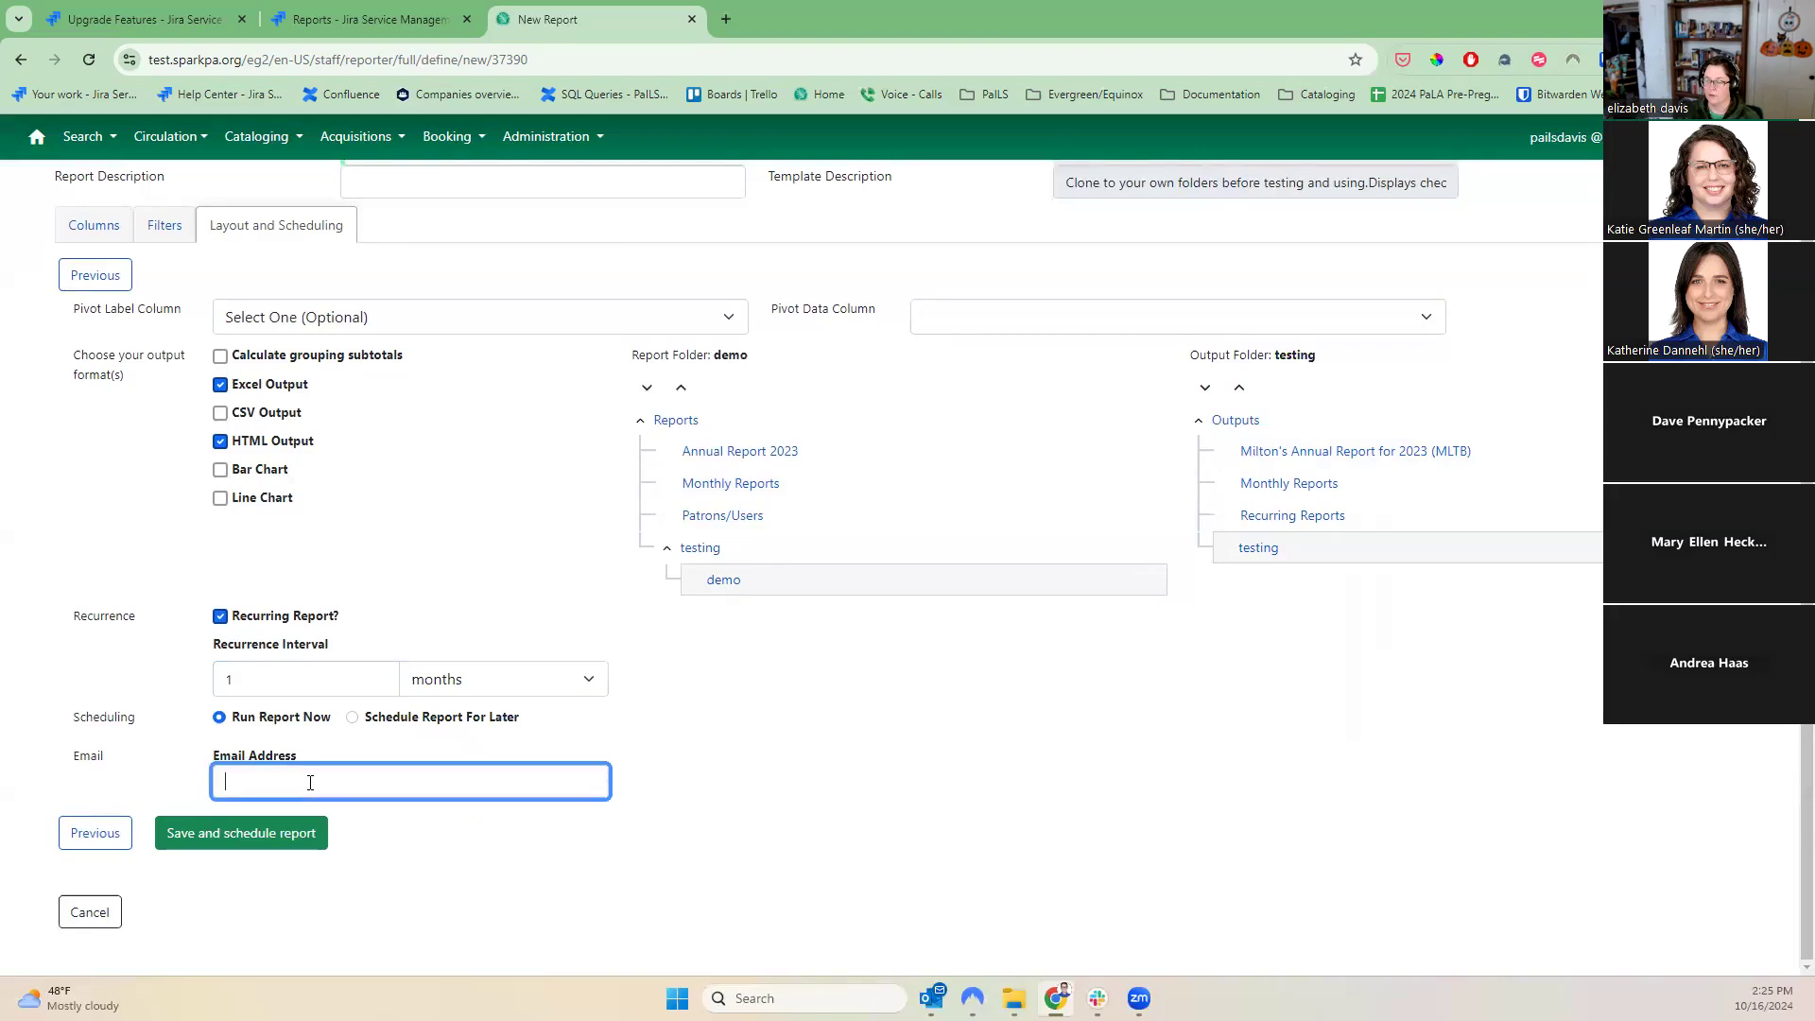
- Schedule the report to run at 11/1/24, 5:30 AM, leave the email address blank, and save it
left_click(403, 718)
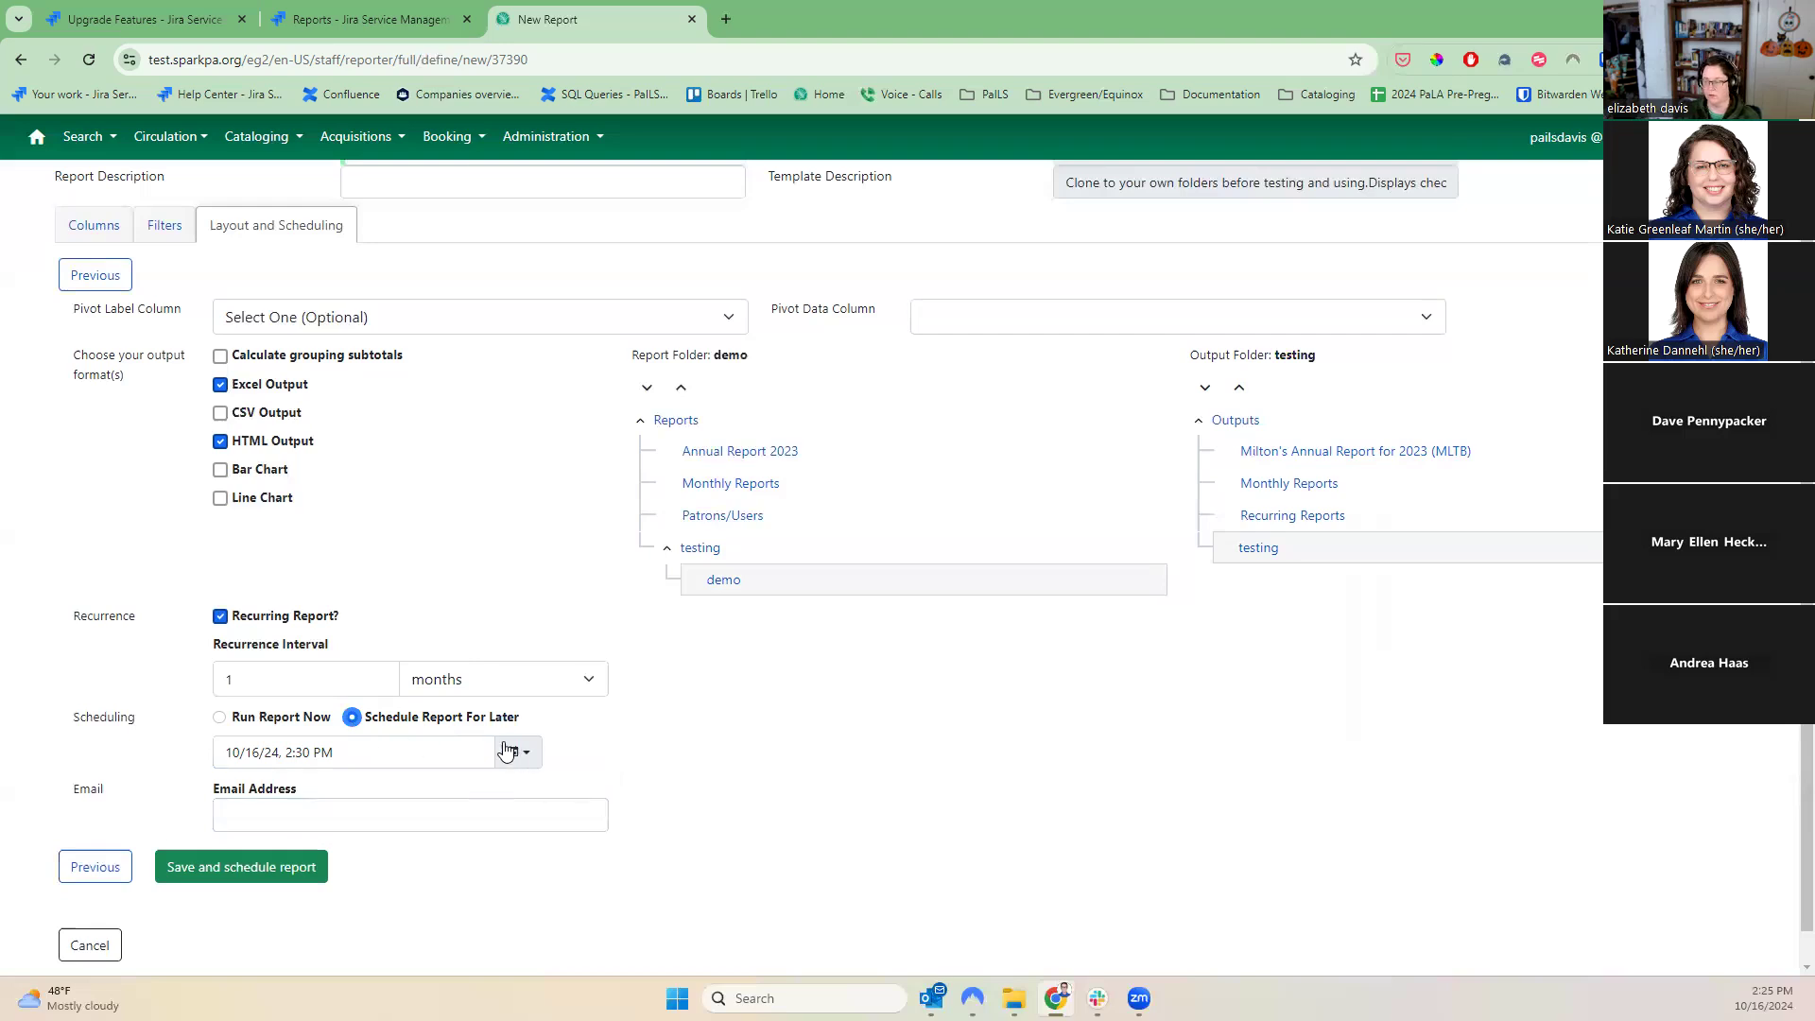
left_click(263, 752)
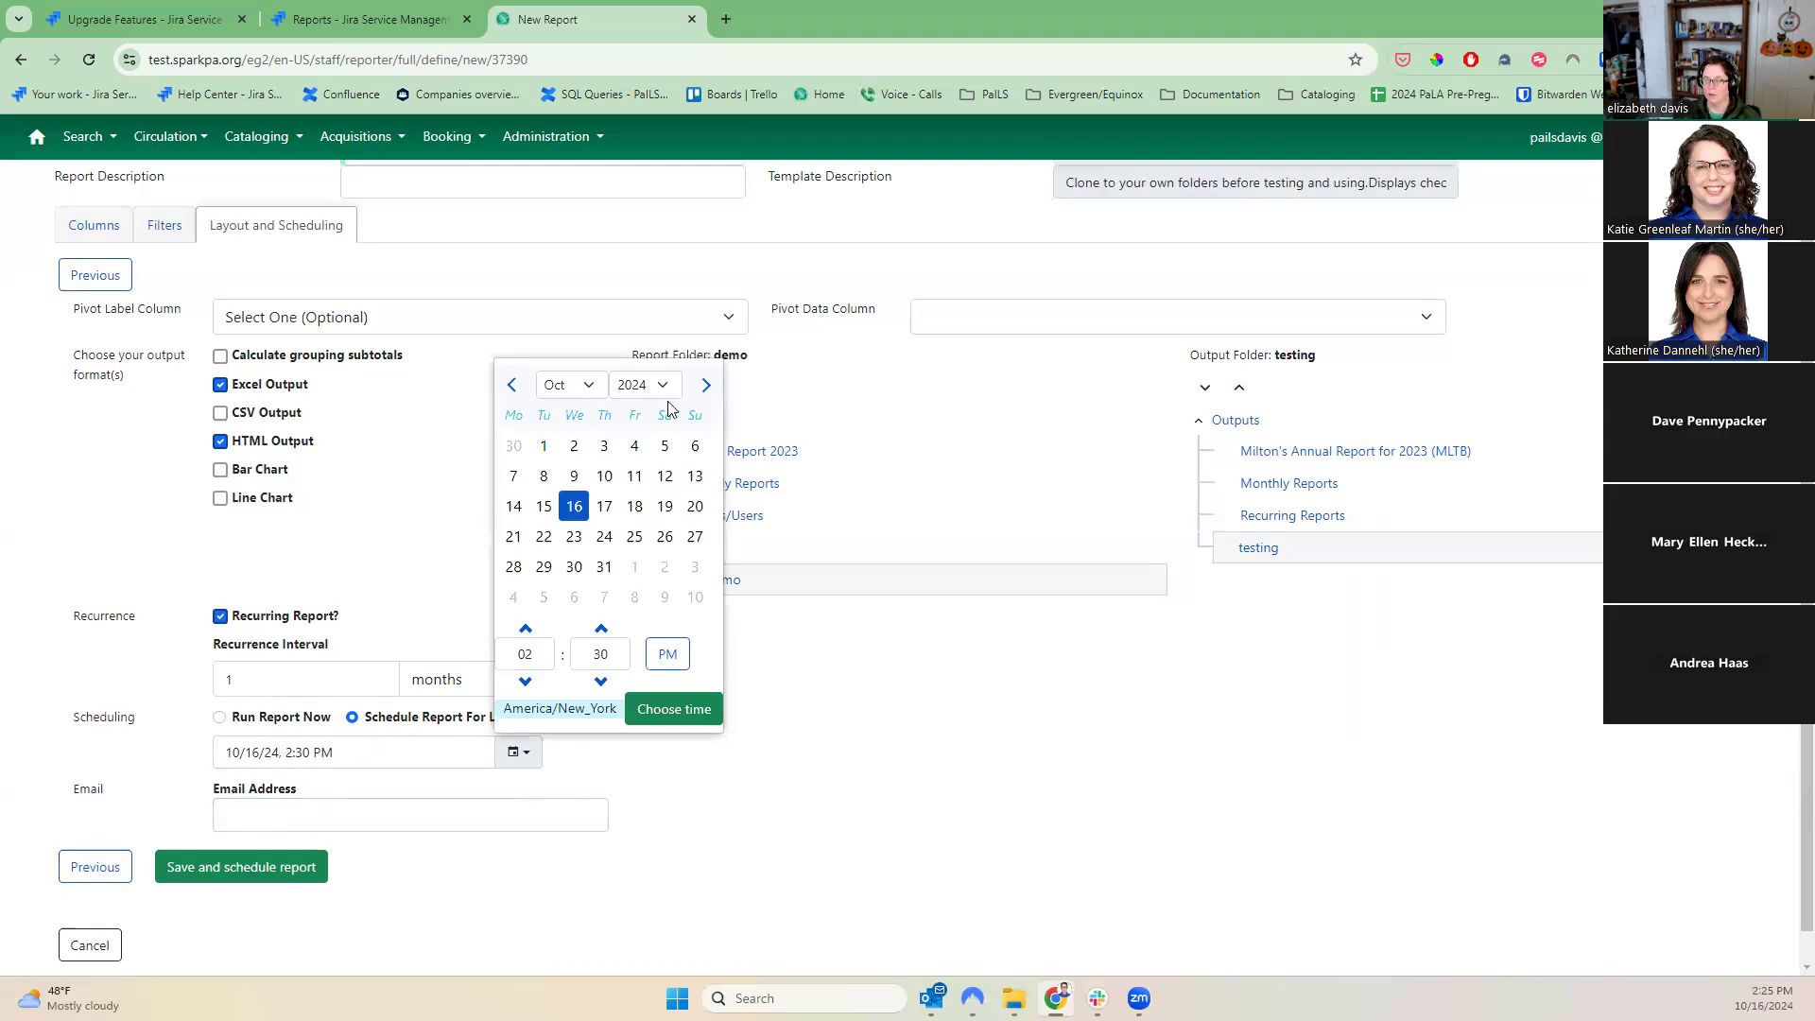
left_click(634, 566)
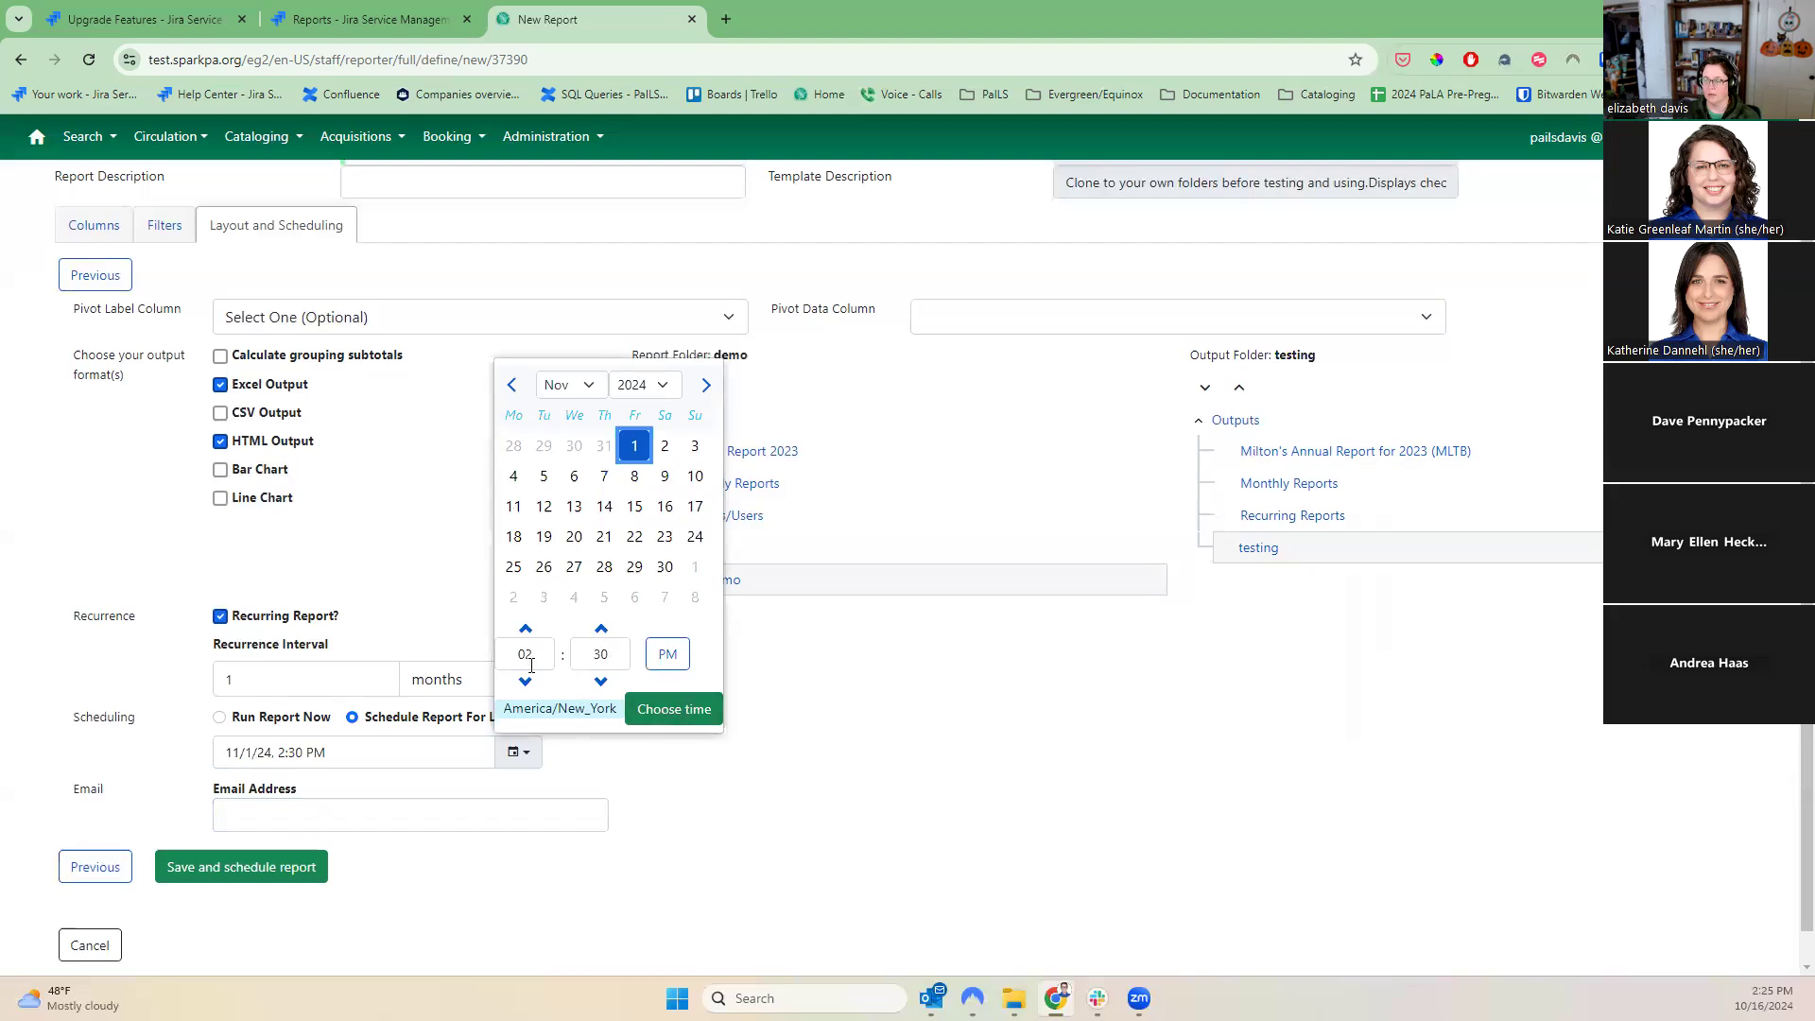
left_click(524, 682)
left_click(524, 682)
left_click(525, 682)
left_click(525, 681)
left_click(524, 681)
left_click(525, 681)
left_click(524, 681)
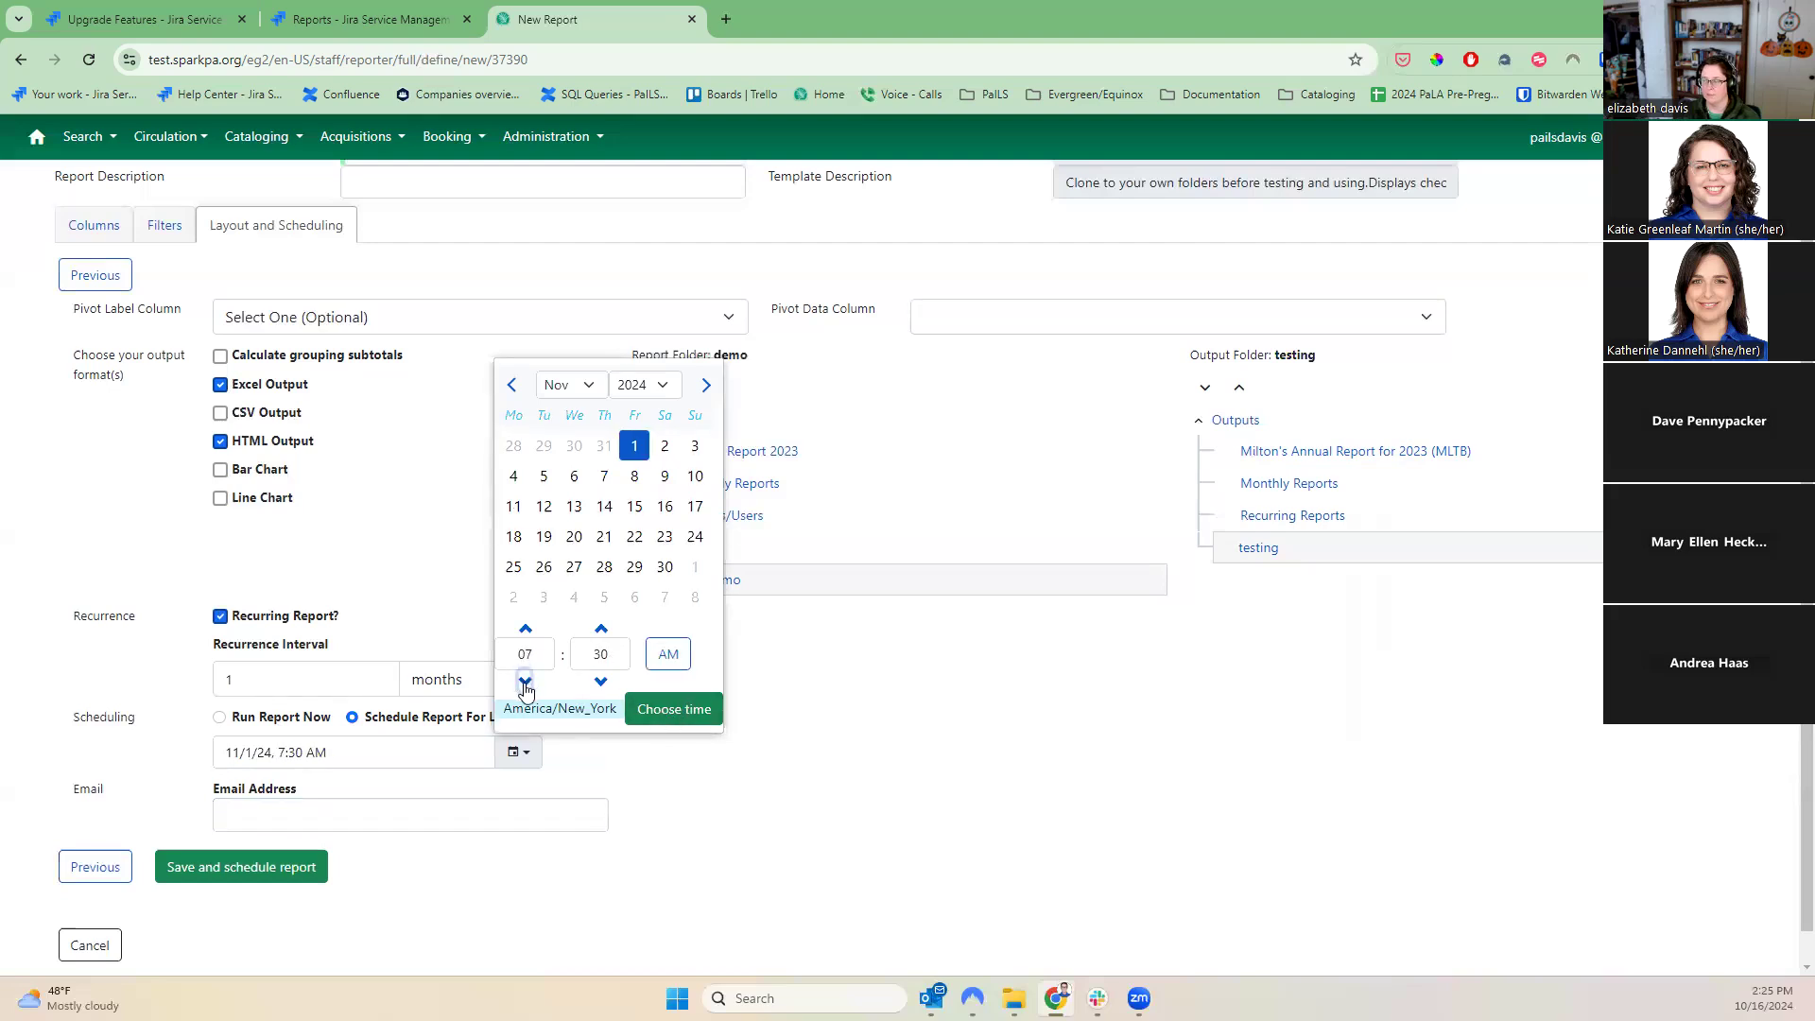
left_click(679, 716)
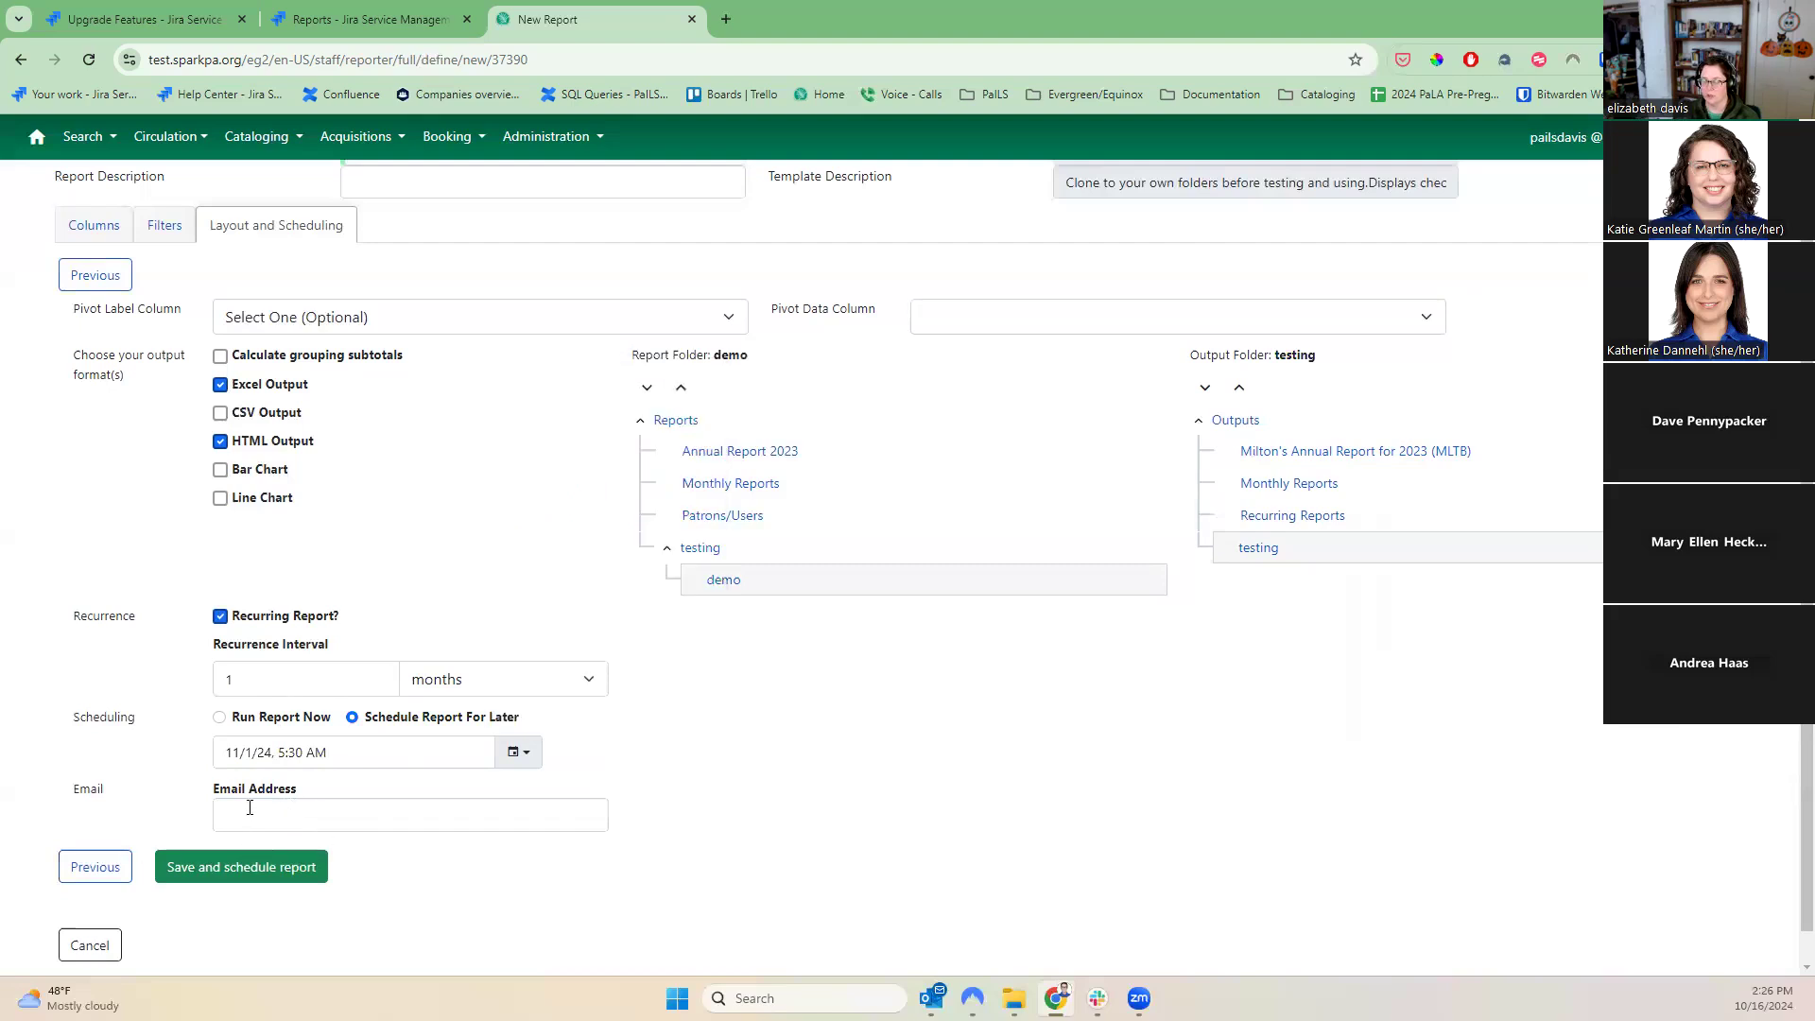
left_click(326, 828)
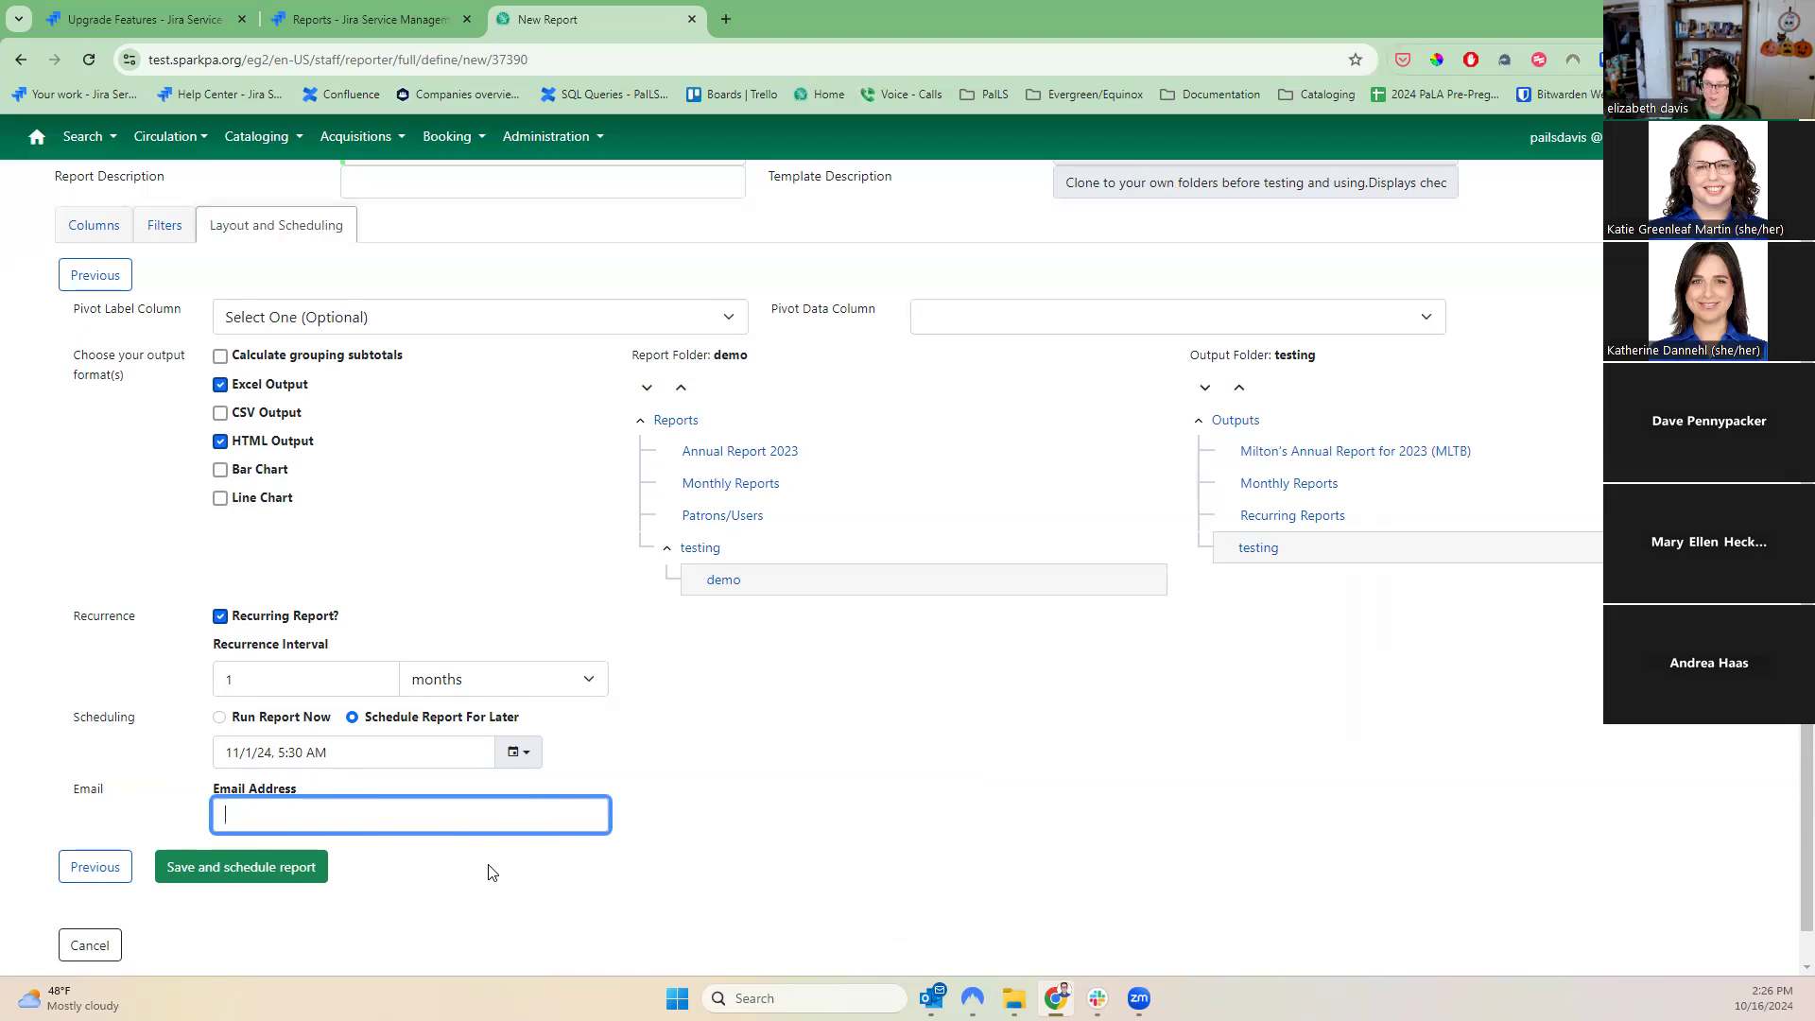
left_click(253, 883)
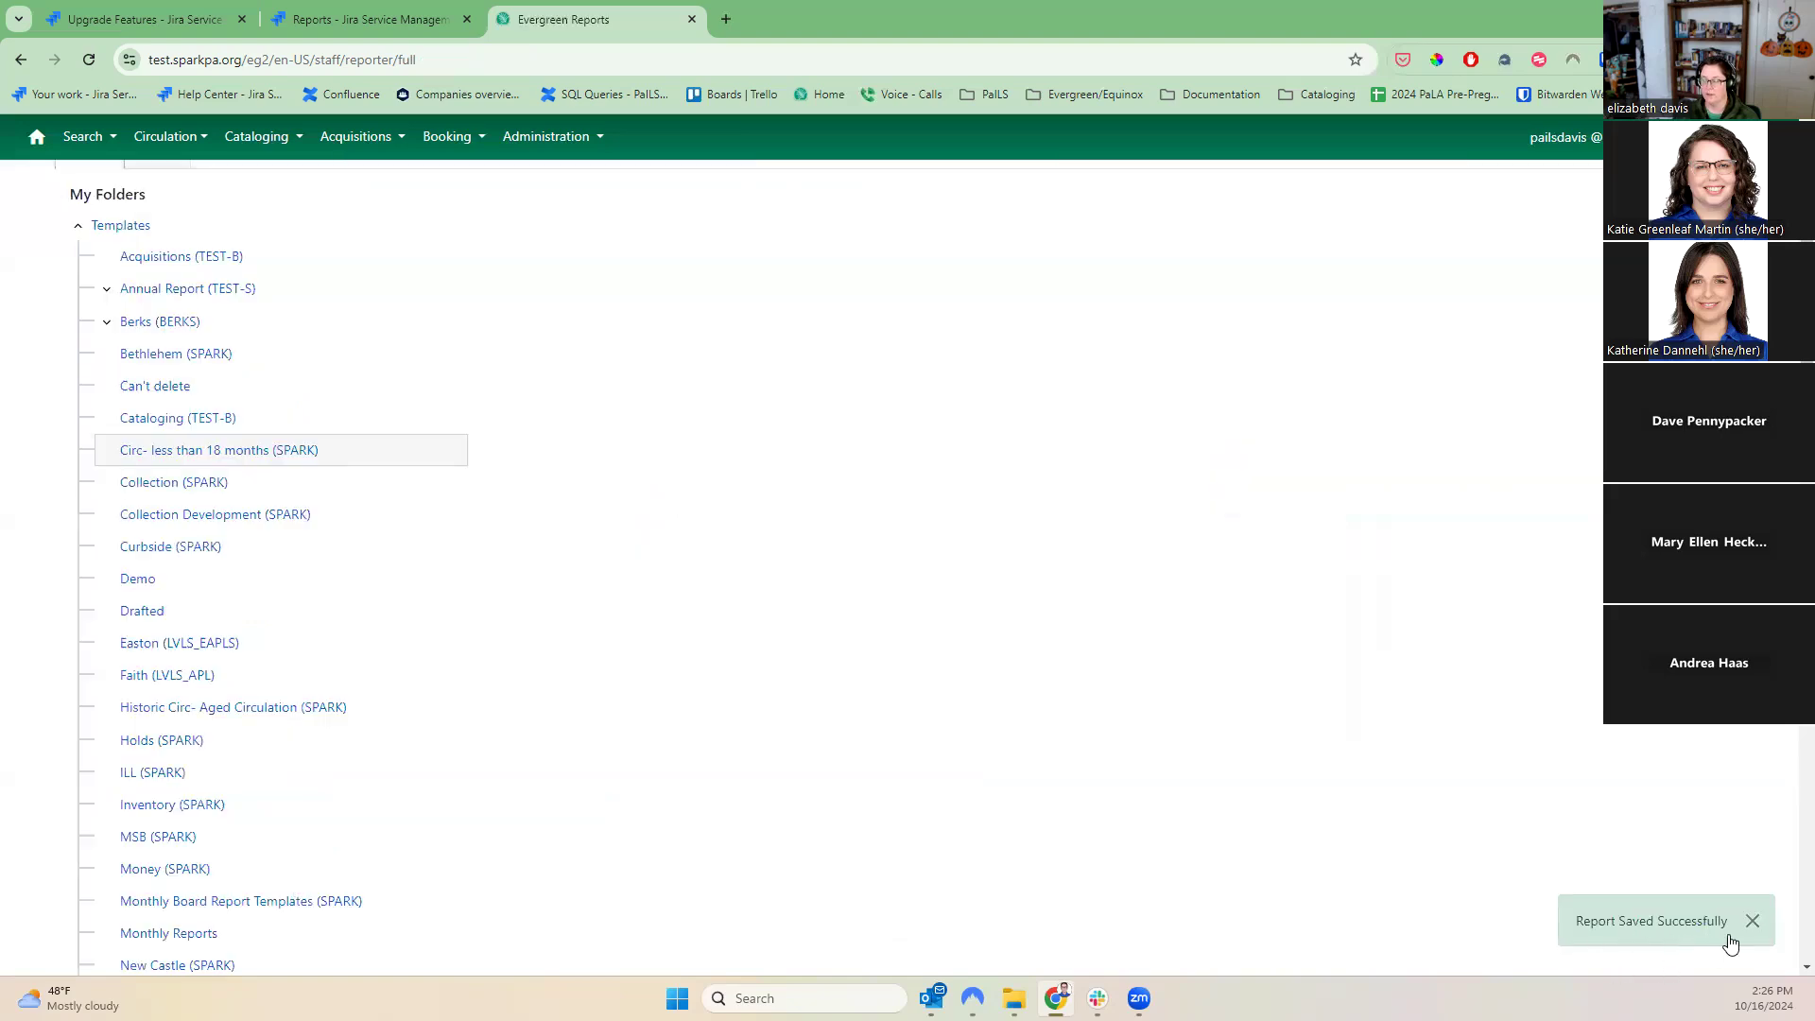
- Collapse the personal Templates and Reports trees and check the pending report's scheduled run time in the testing output folder
left_click(79, 224)
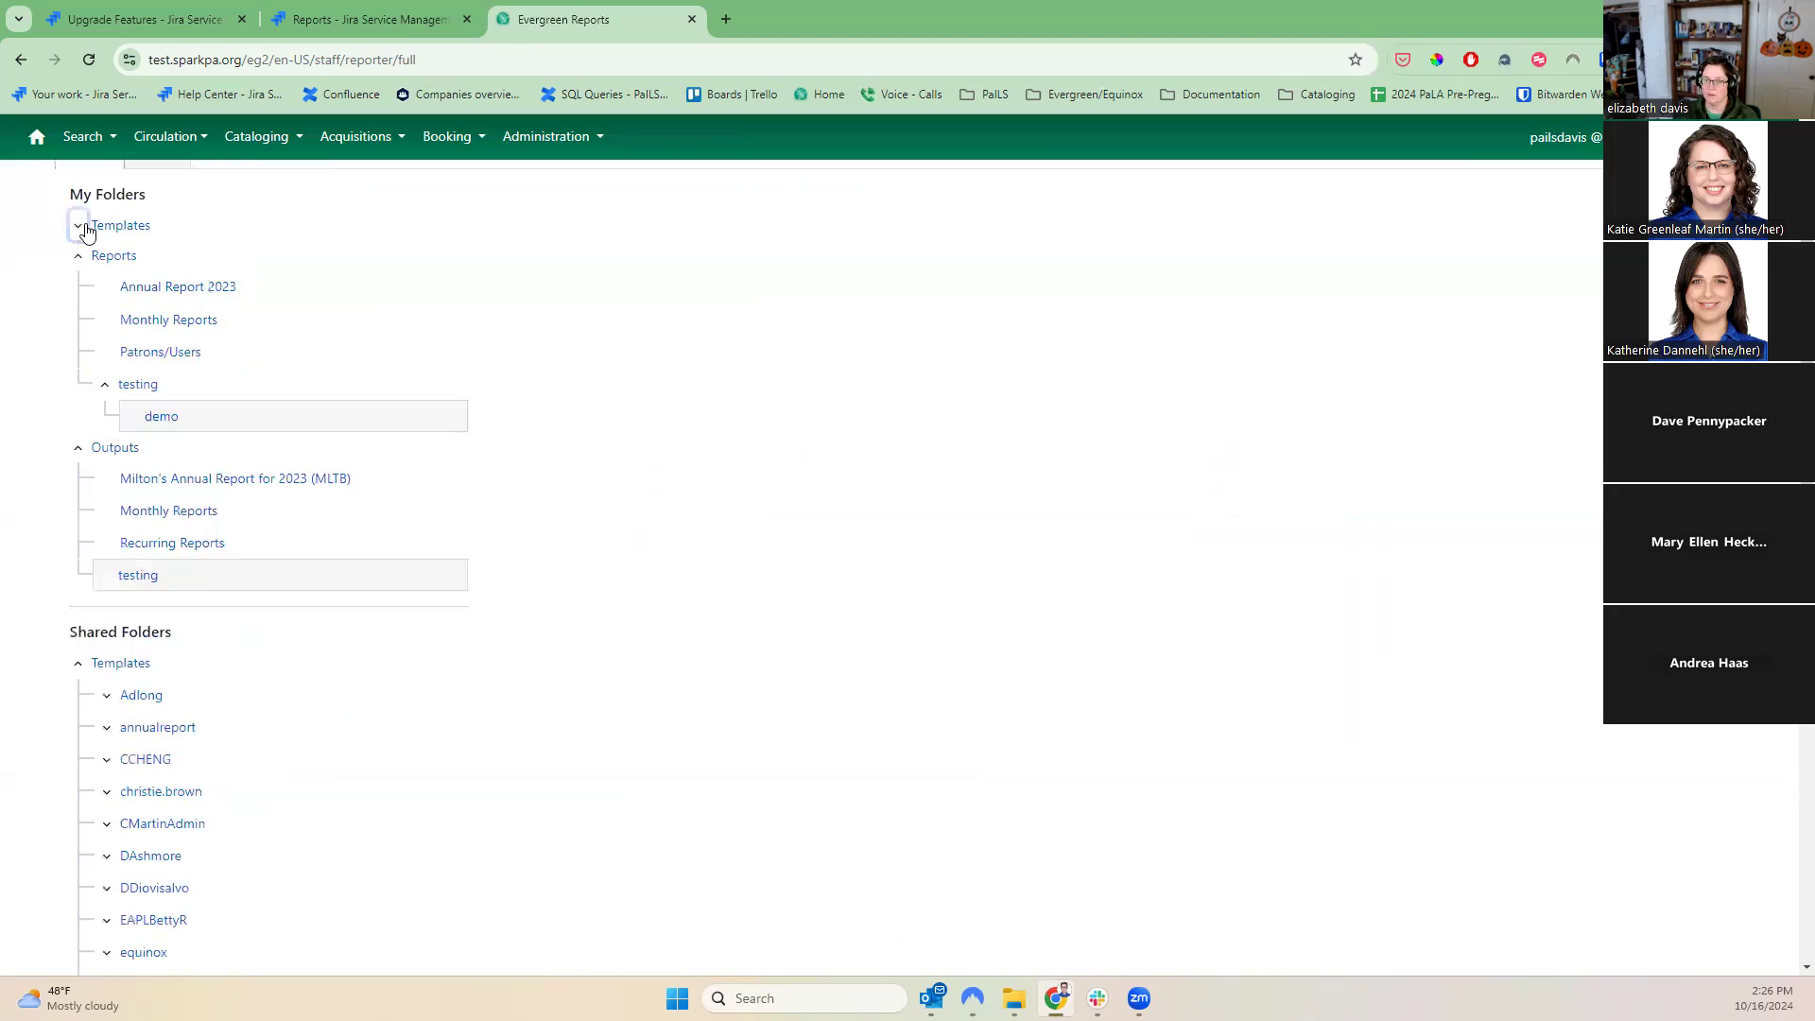
left_click(77, 257)
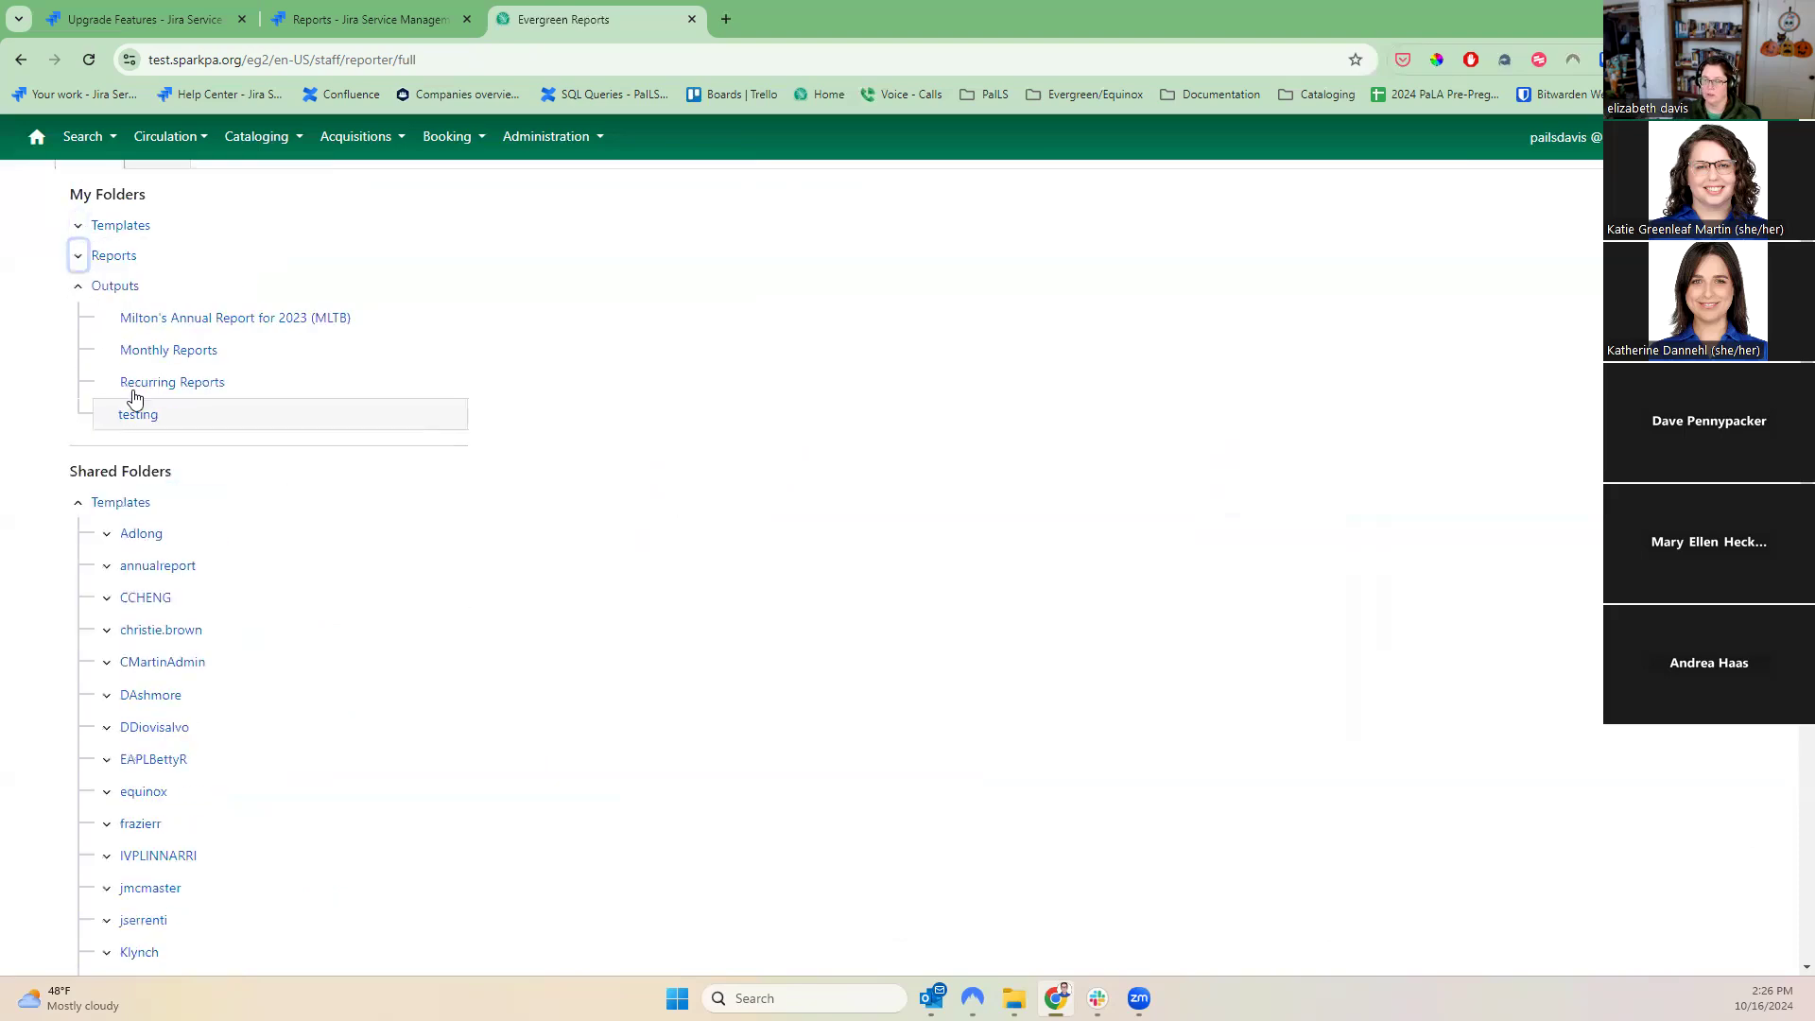
left_click(150, 420)
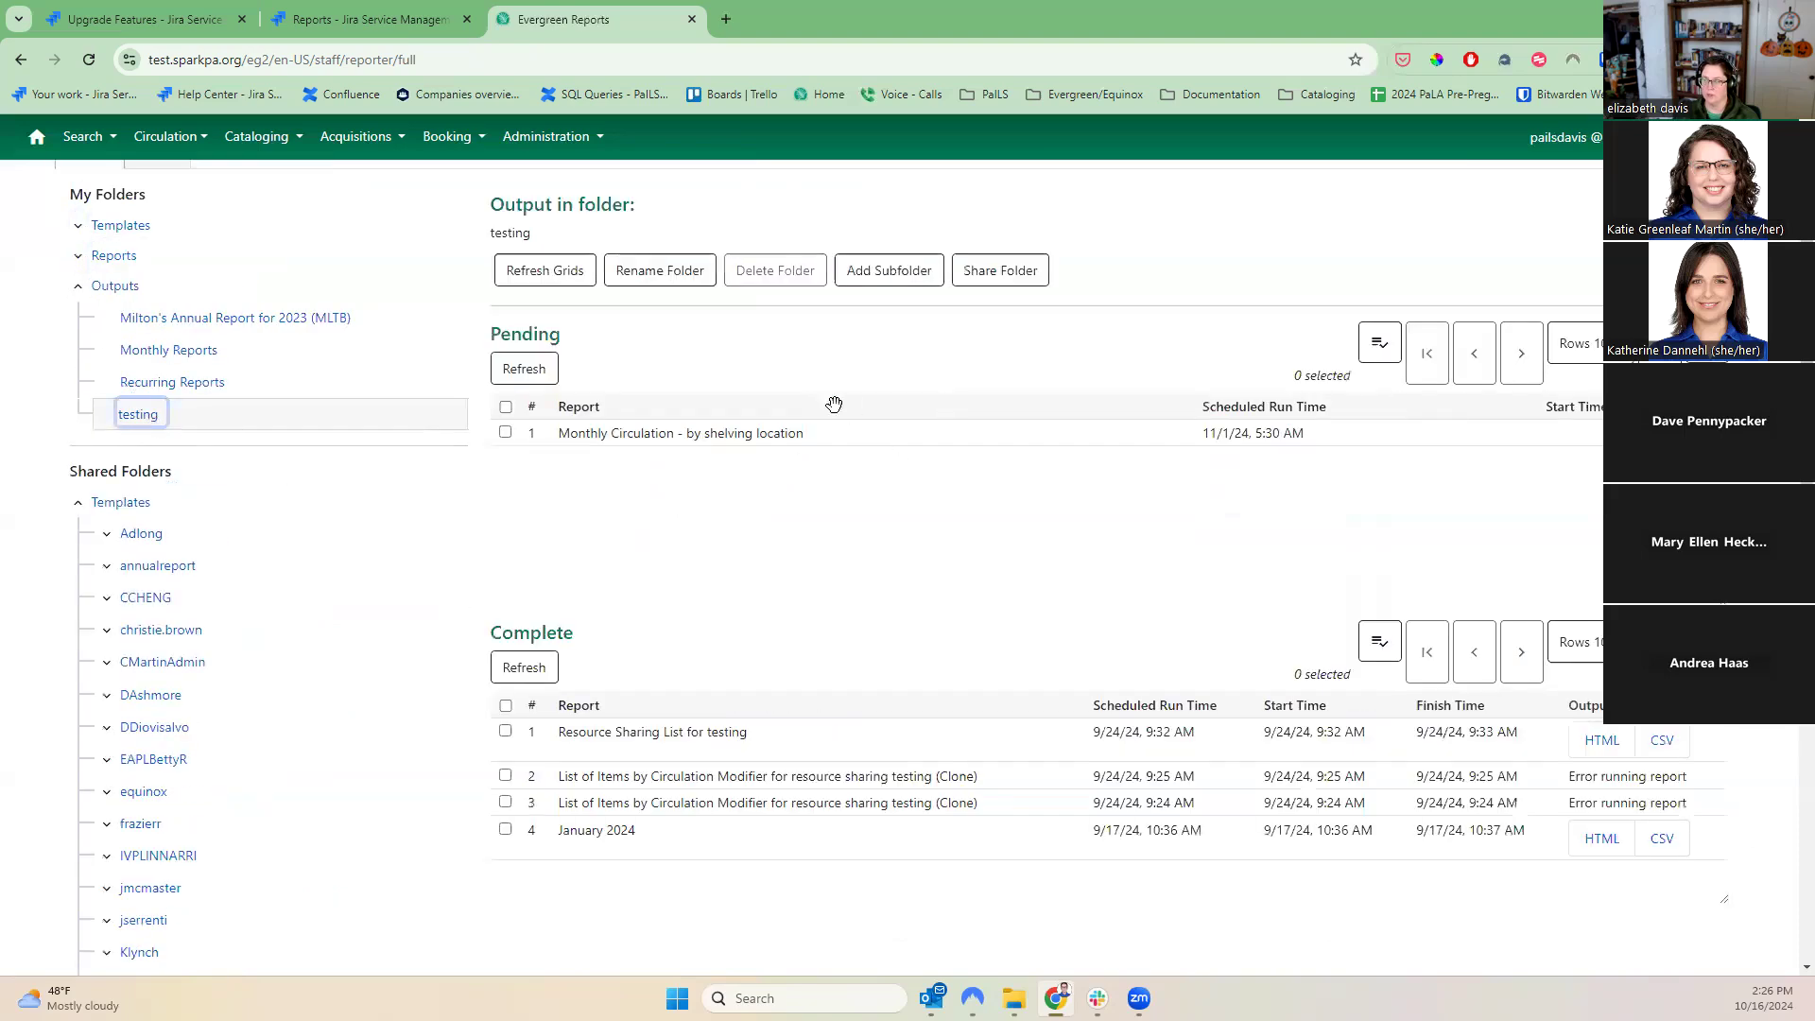
left_click_drag(492, 336, 564, 337)
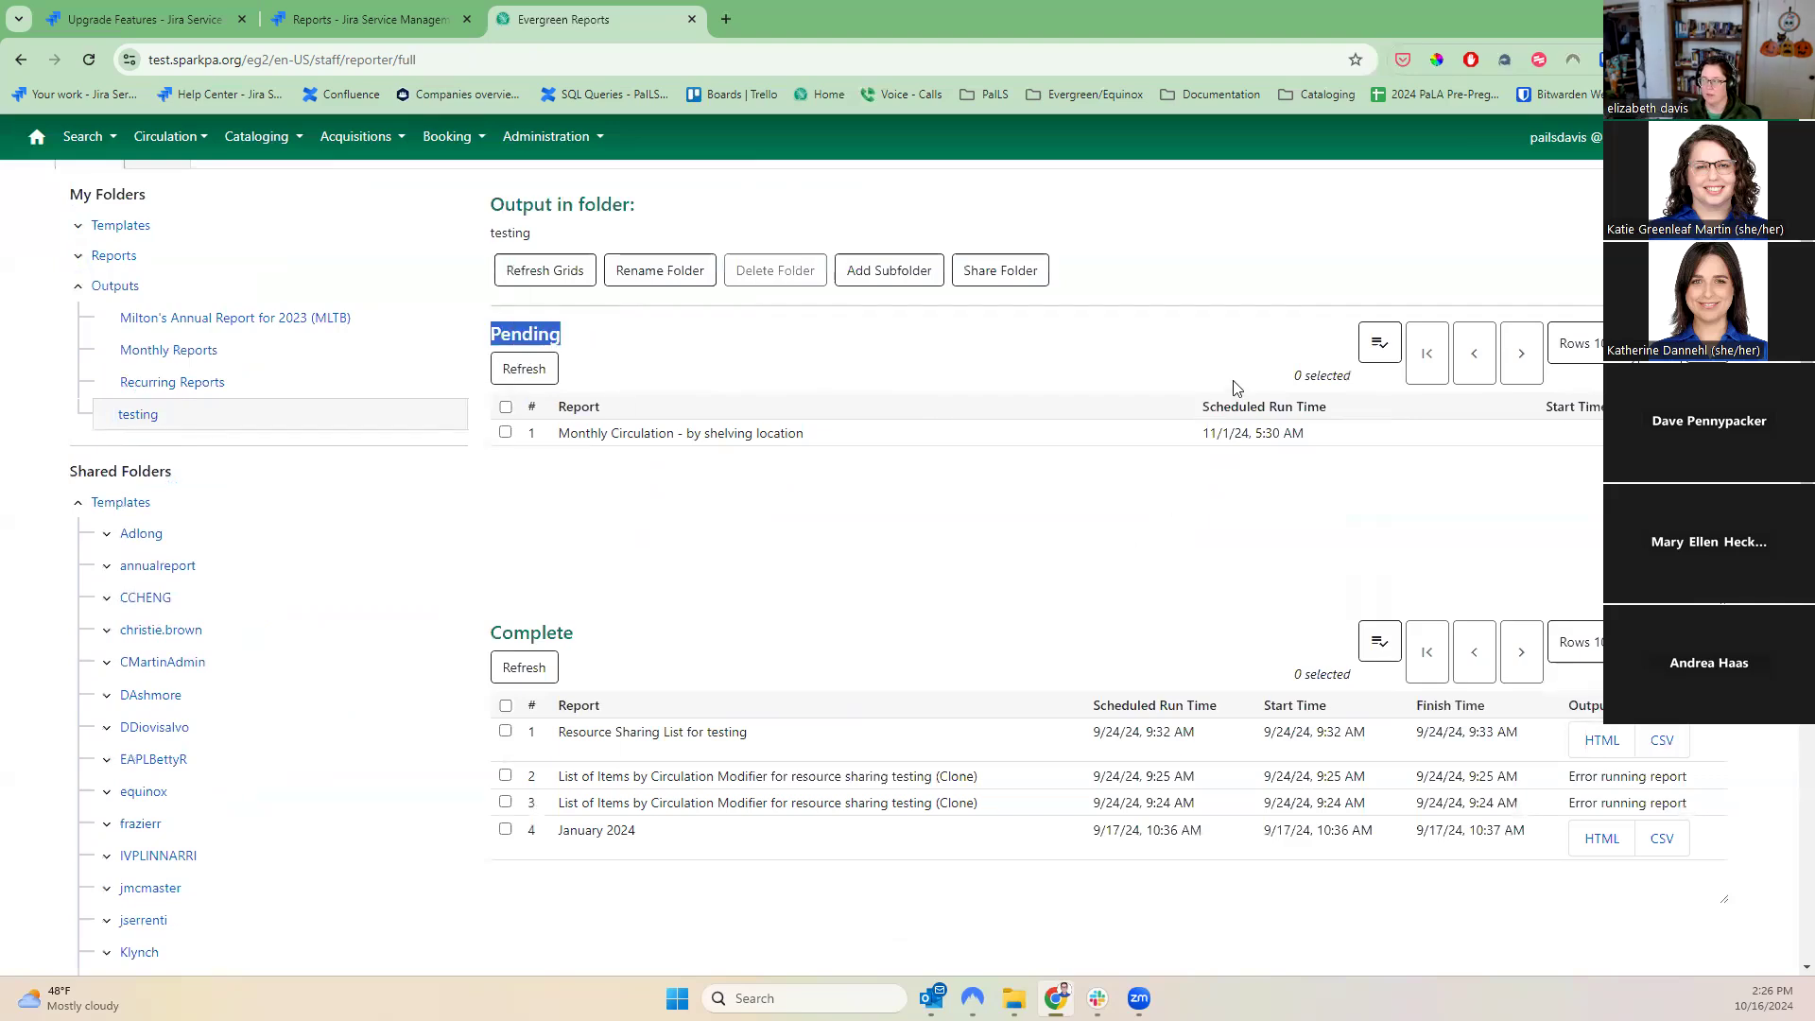
left_click_drag(1198, 405, 1209, 406)
left_click_drag(1325, 440, 1208, 441)
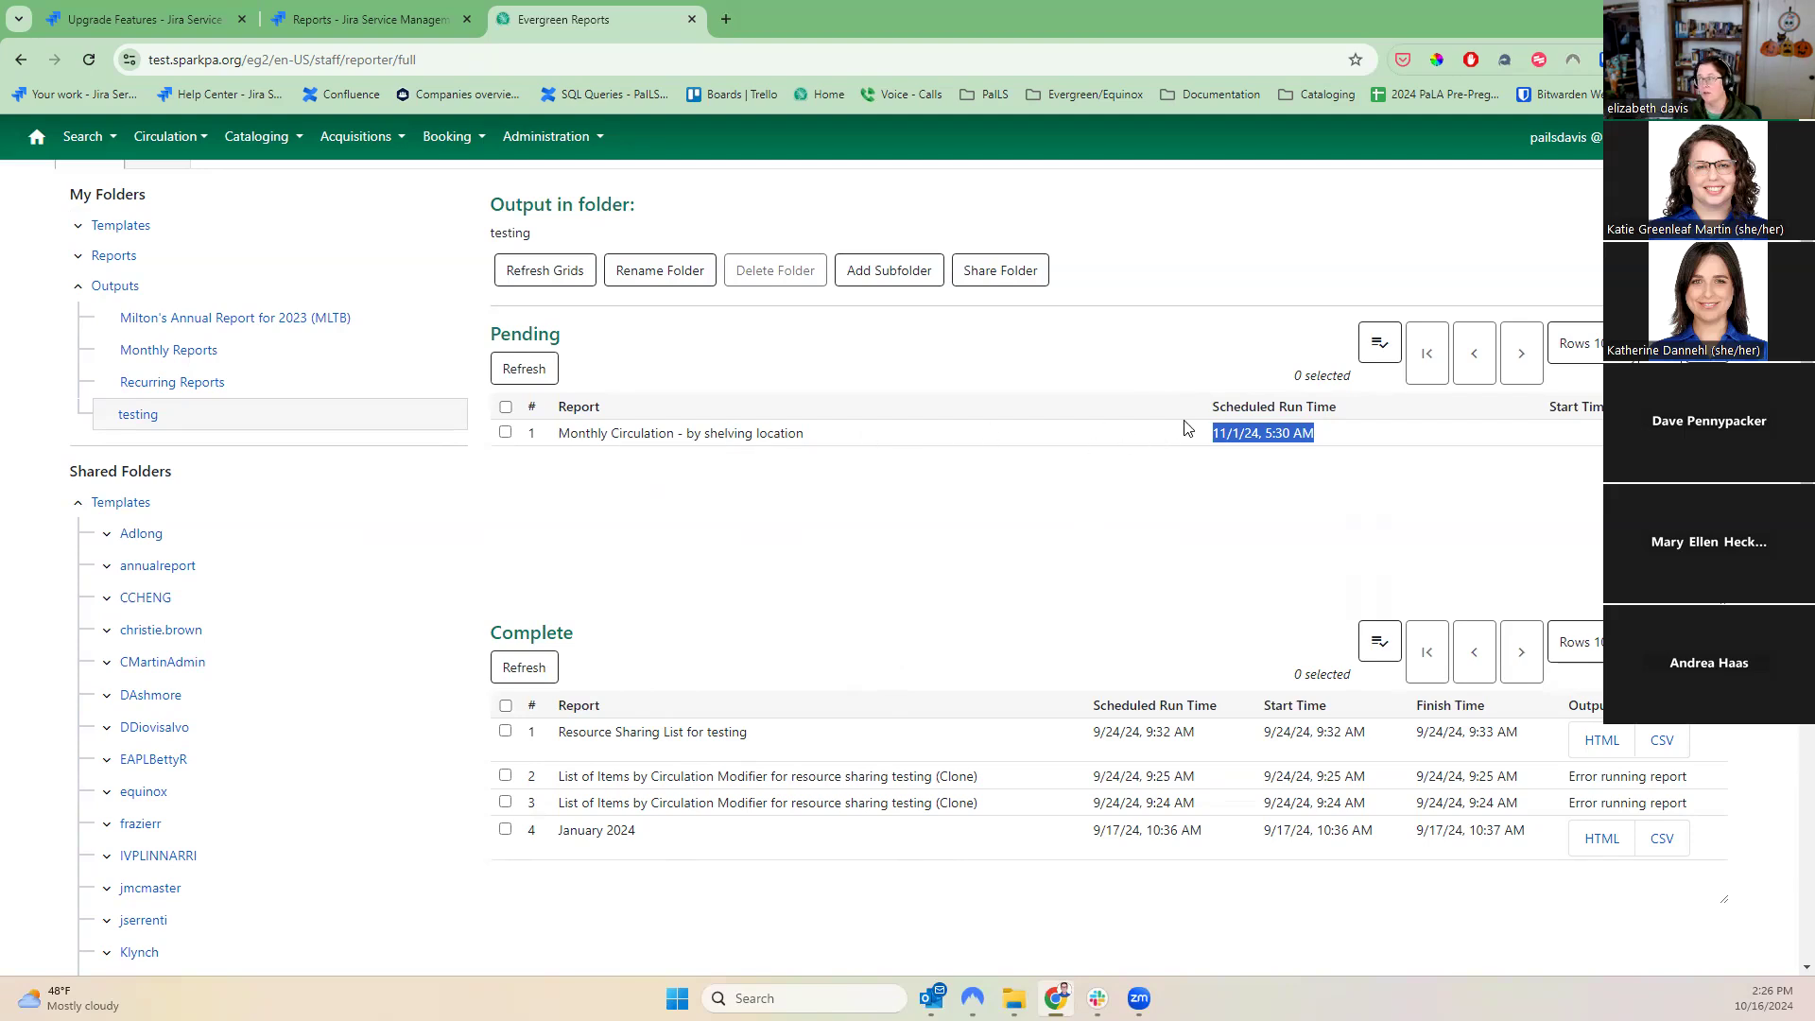
- Select the pending Monthly Circulation - by shelving location report and review the actions available for it
left_click(1223, 432)
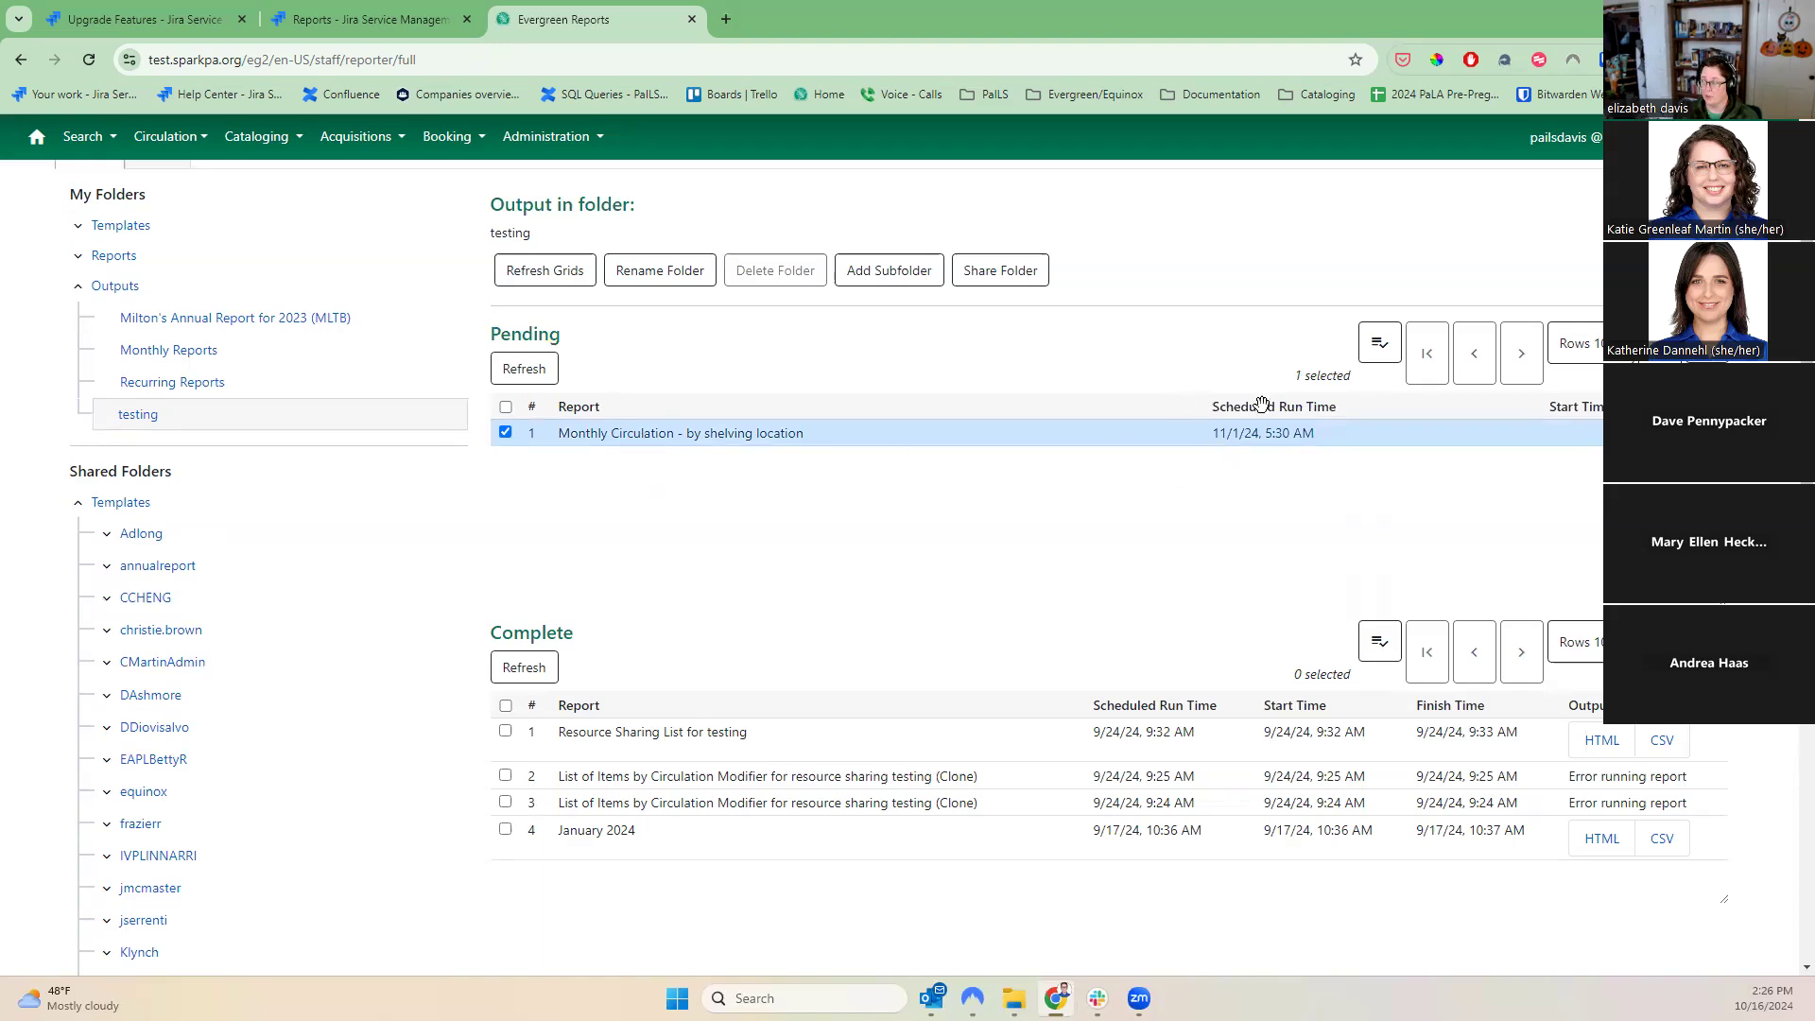
left_click(1380, 349)
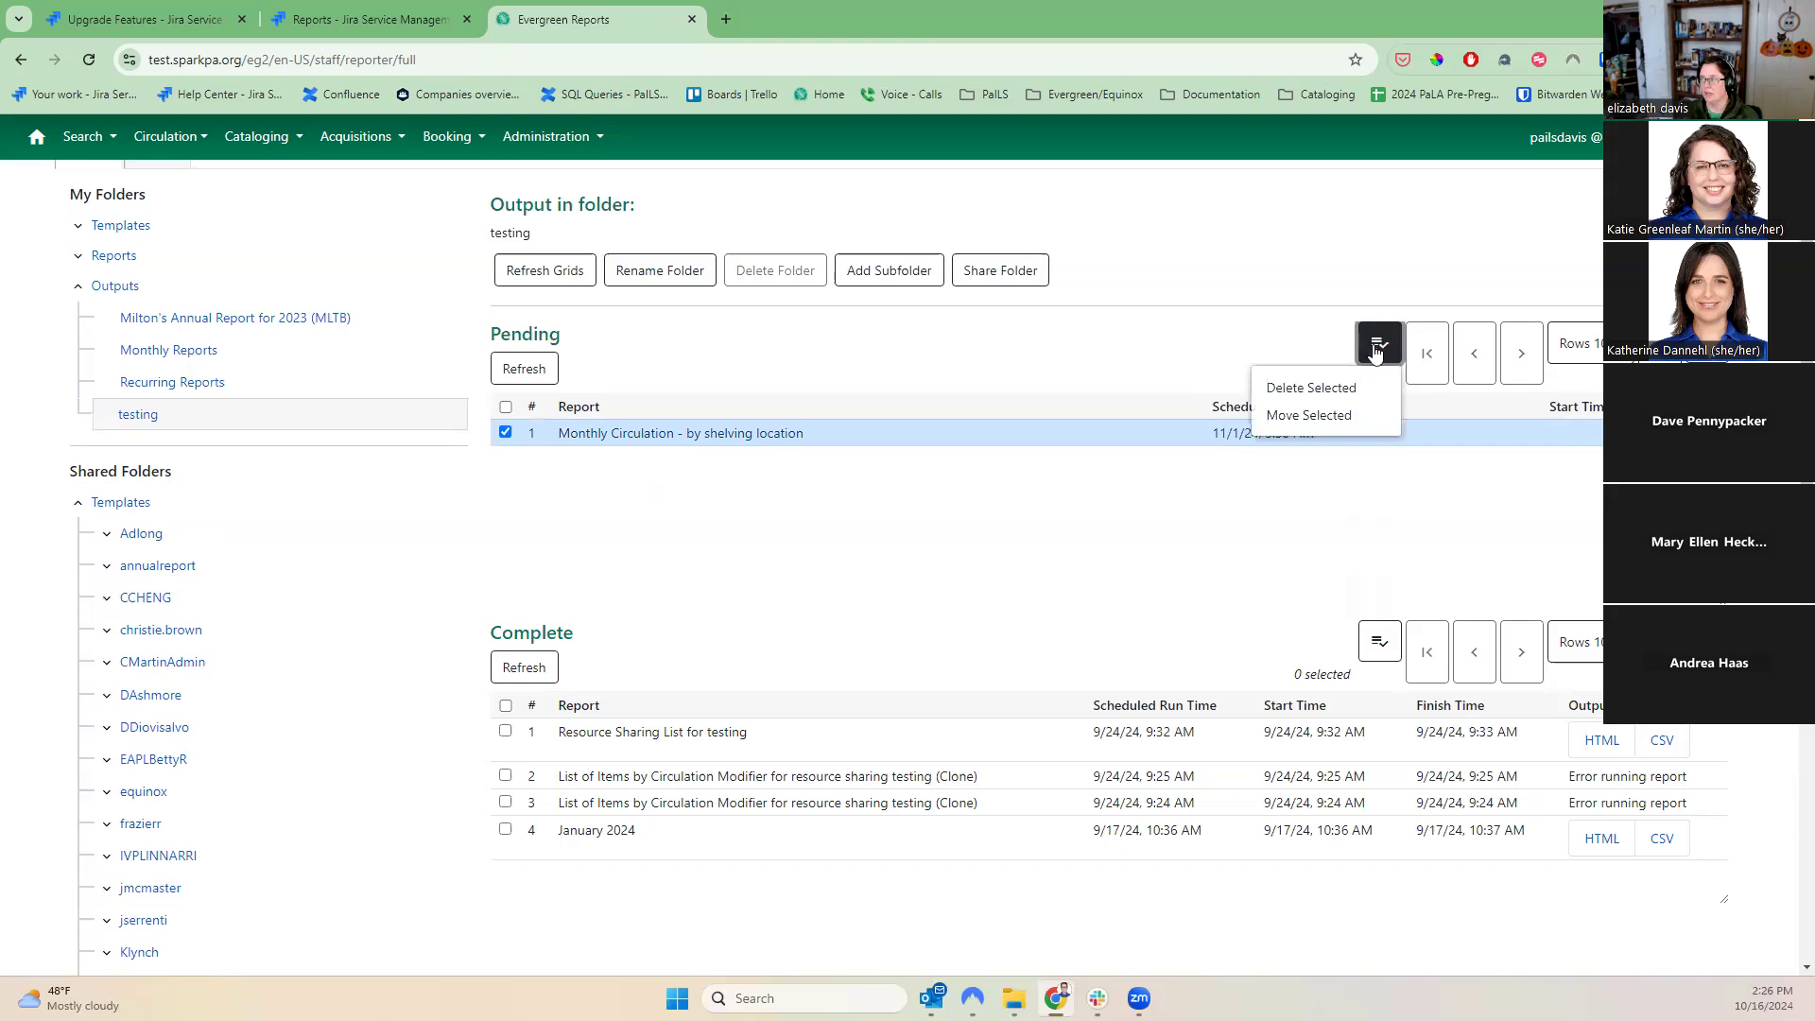
right_click(884, 432)
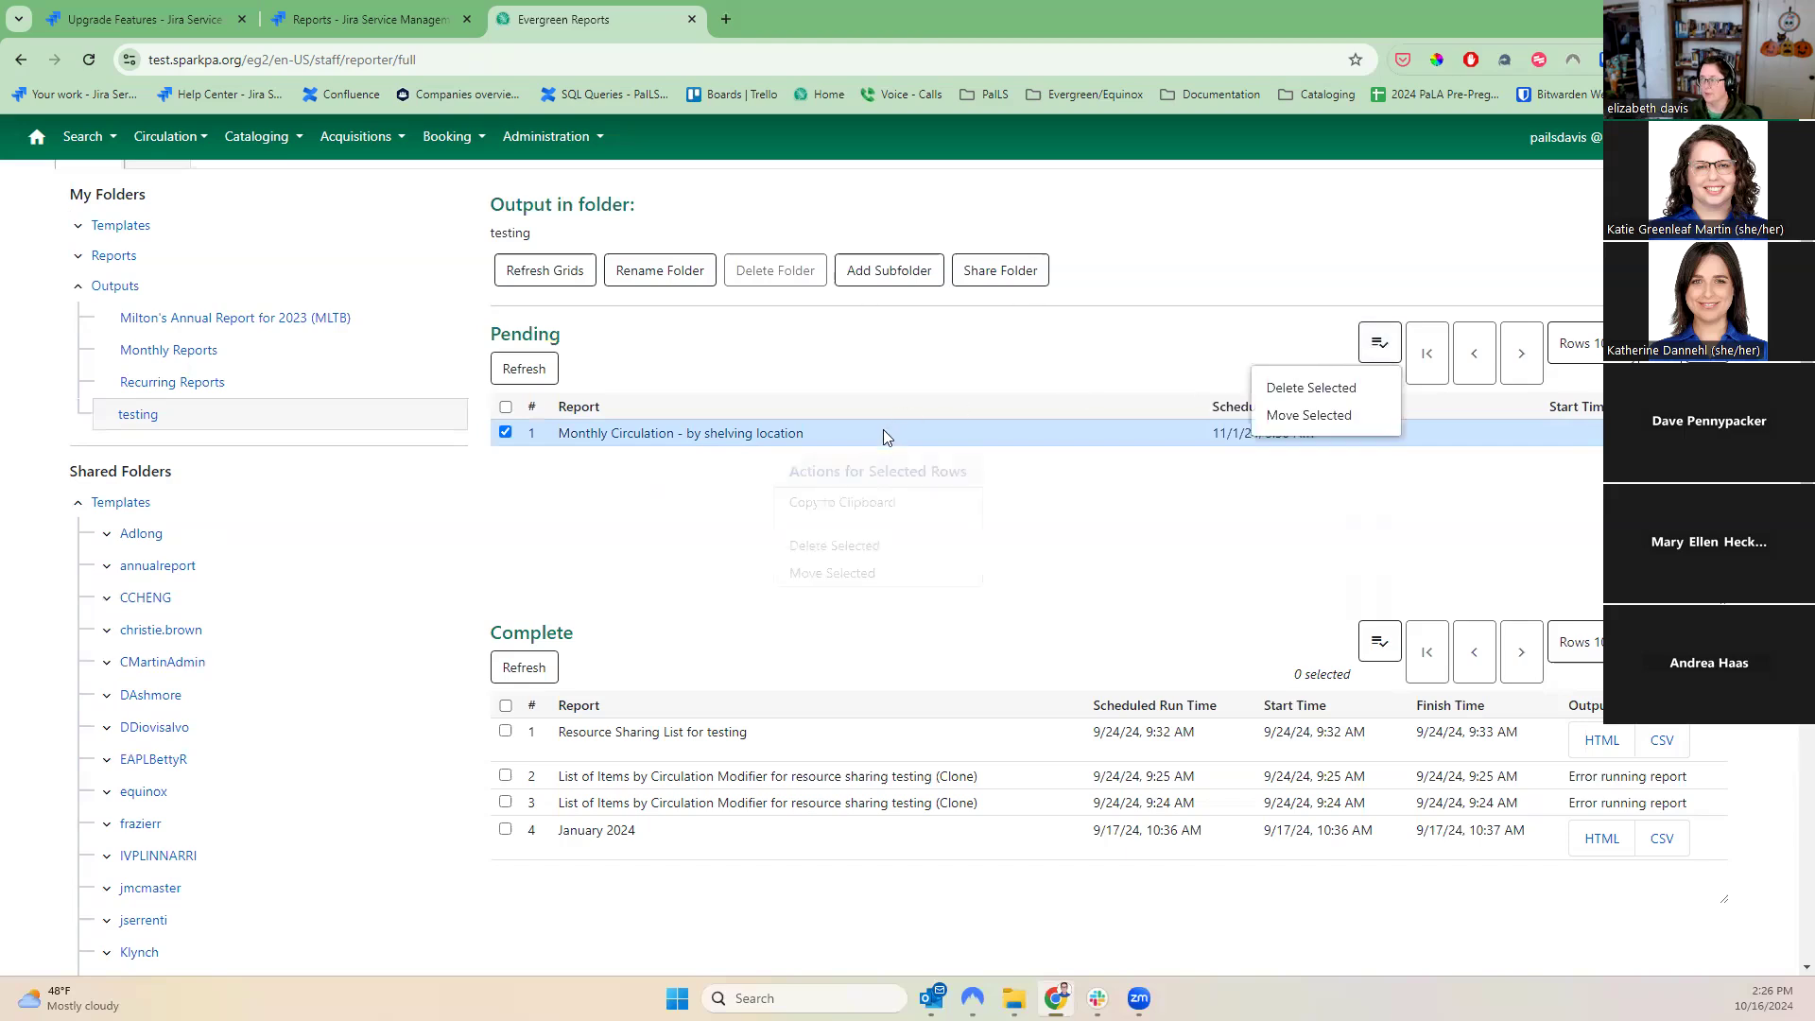
left_click(535, 563)
- Open the demo report folder under testing and check the saved report's recurrence interval
left_click(79, 255)
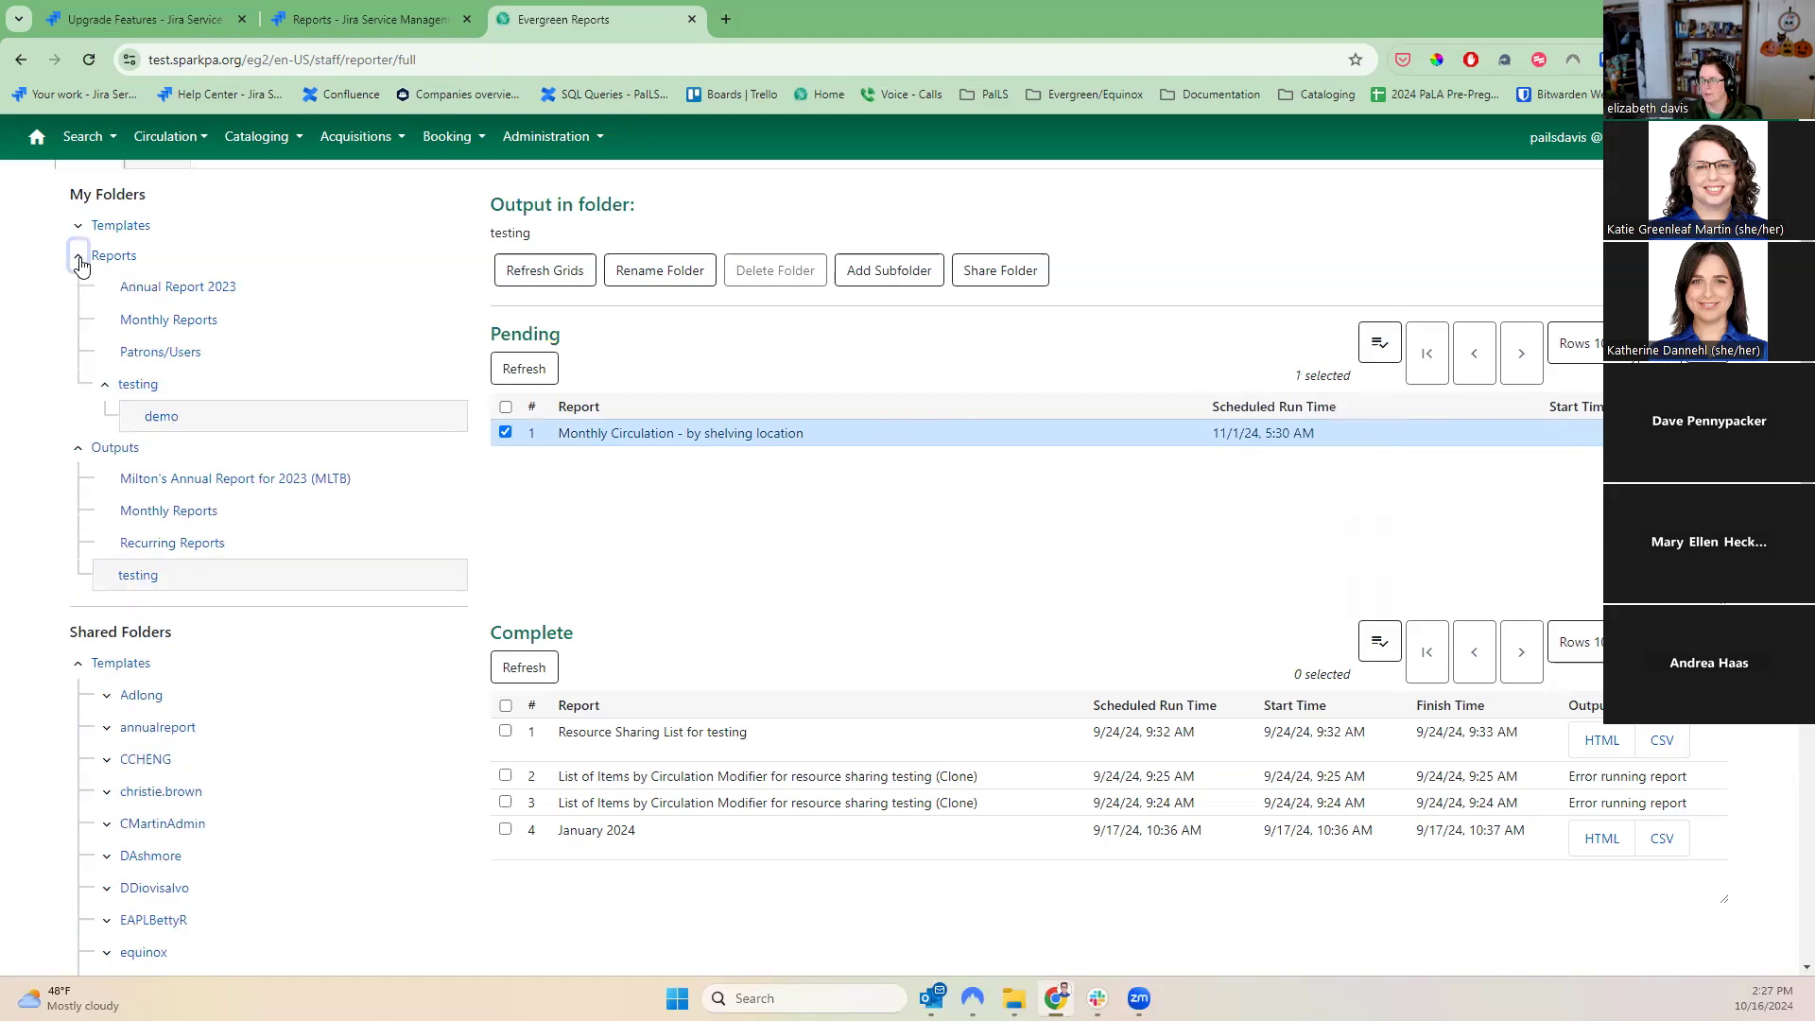
left_click(159, 418)
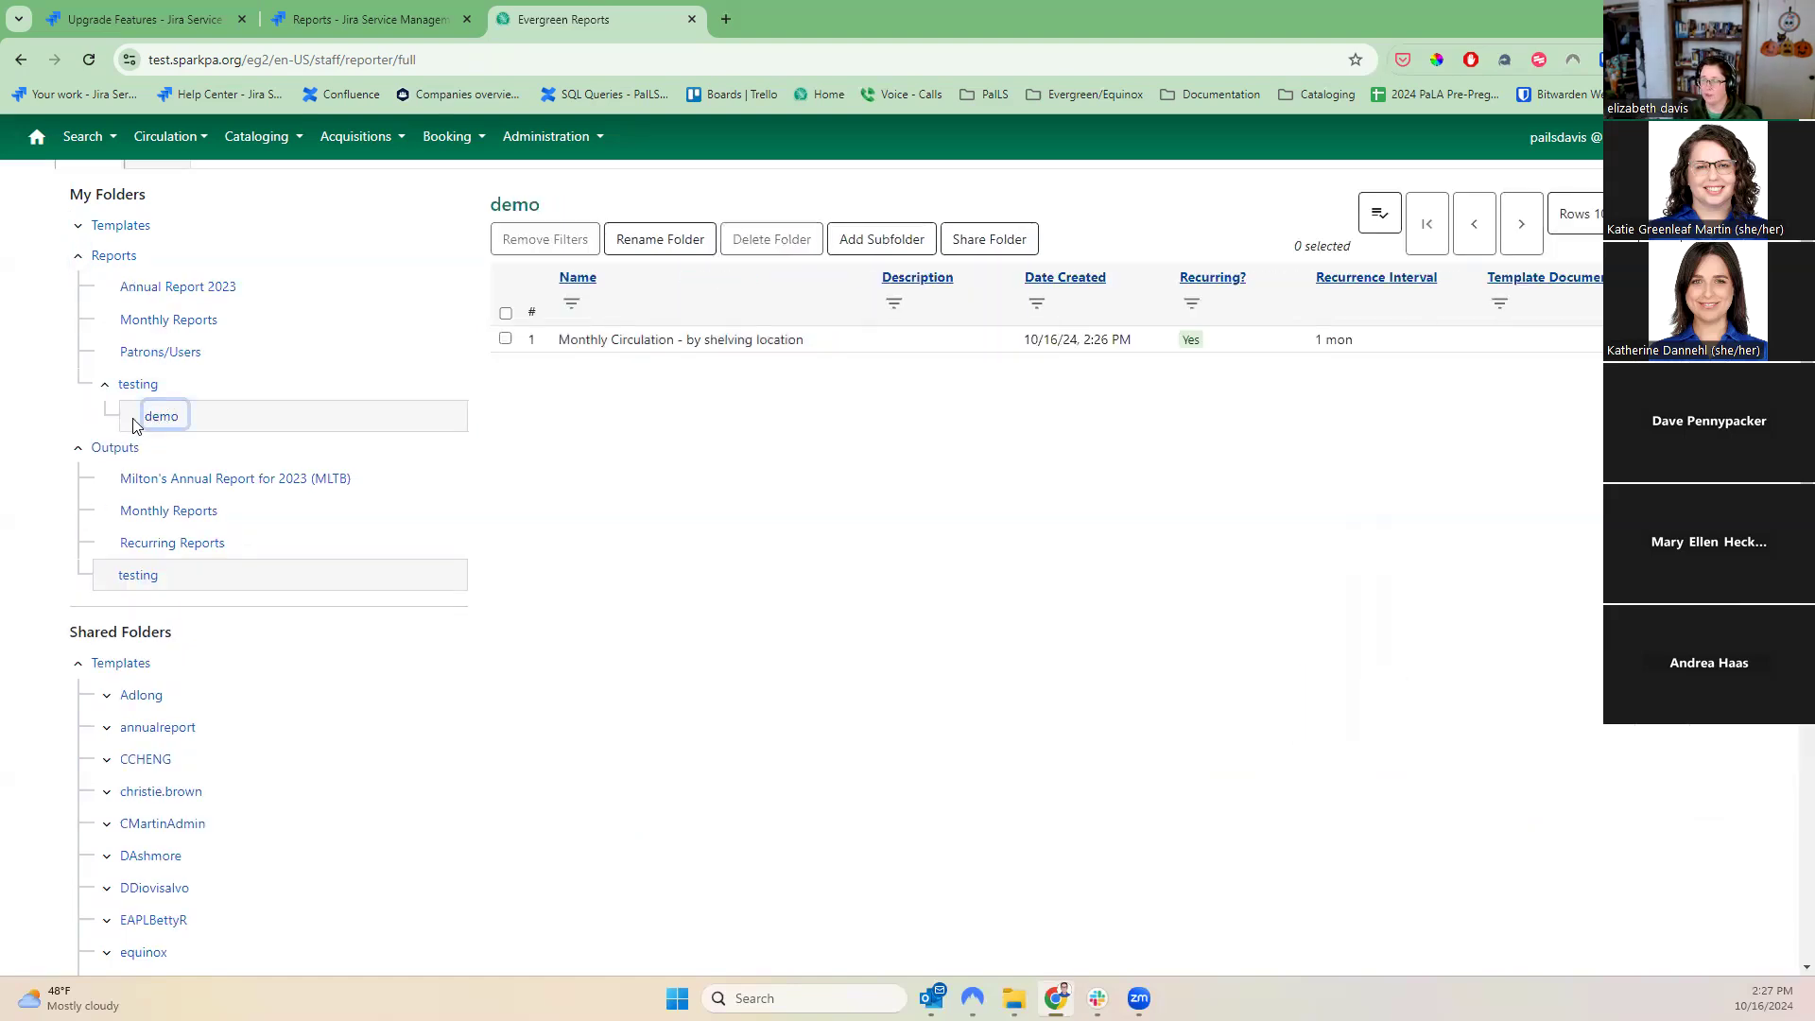
scroll(813, 581, "up", 1)
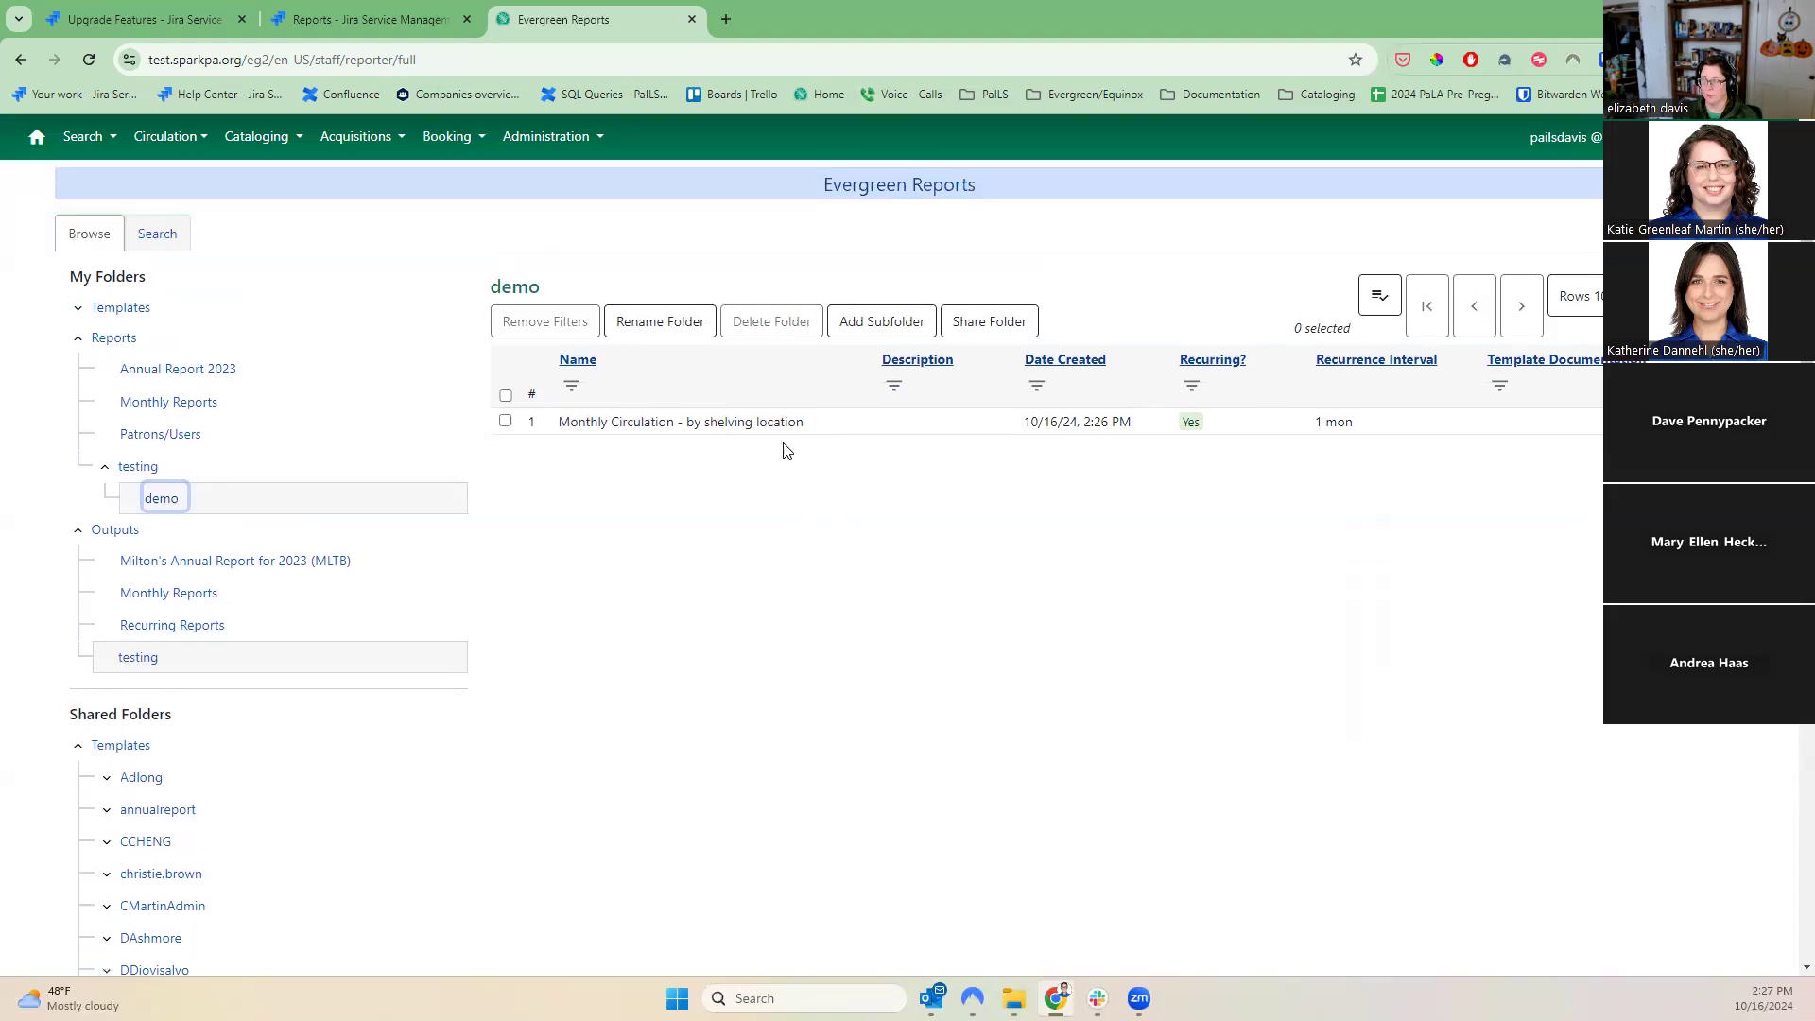
left_click_drag(1323, 365, 1361, 364)
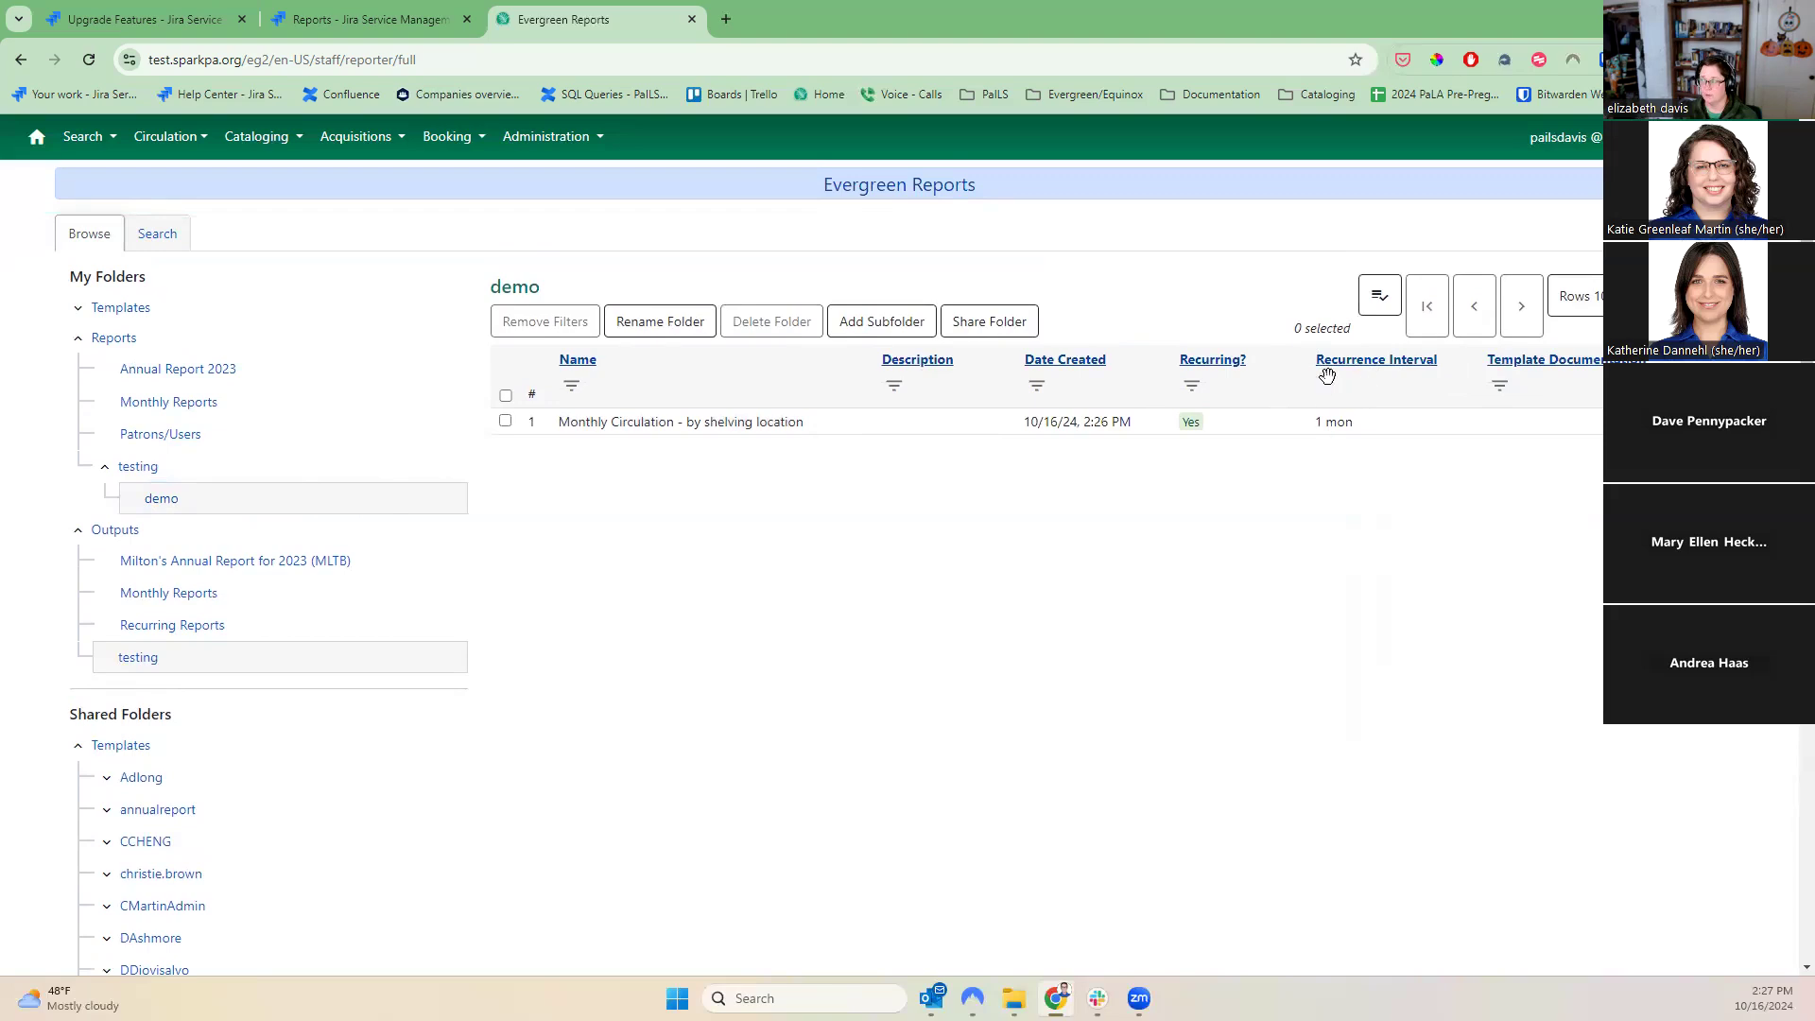
- Review the actions for the Monthly Circulation - by shelving location report and open it for editing
left_click(803, 421)
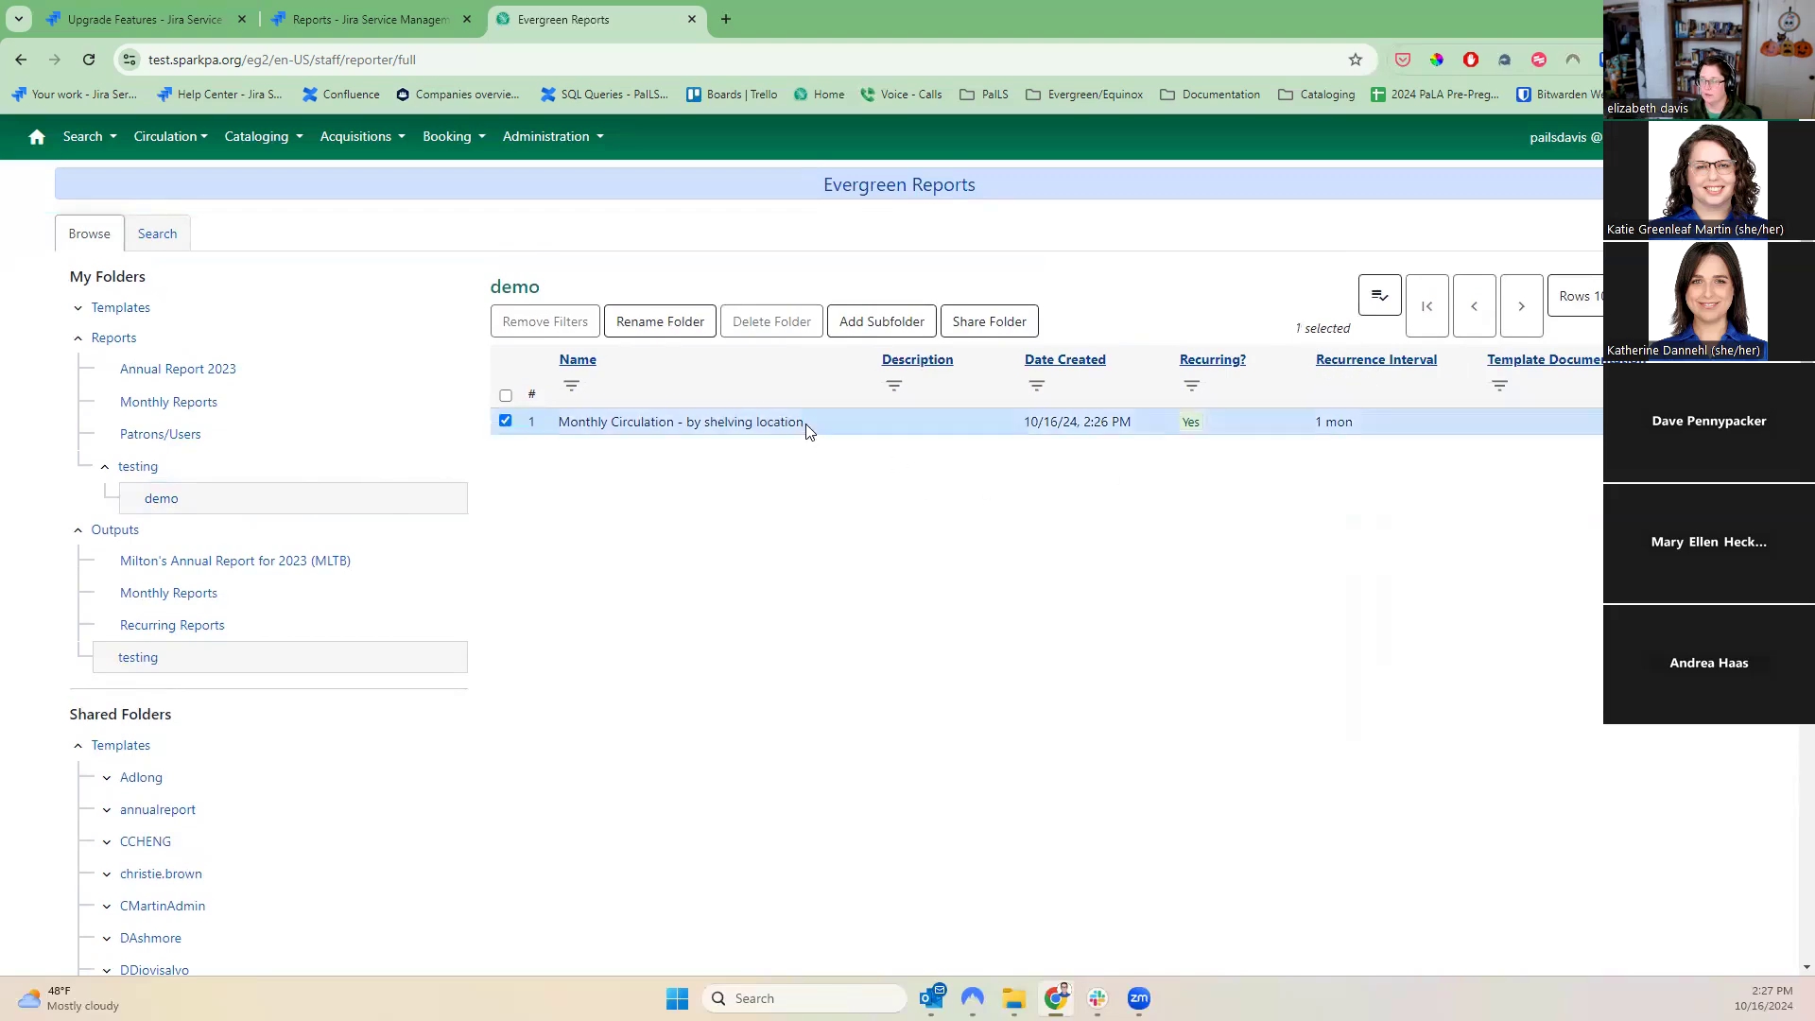
right_click(803, 421)
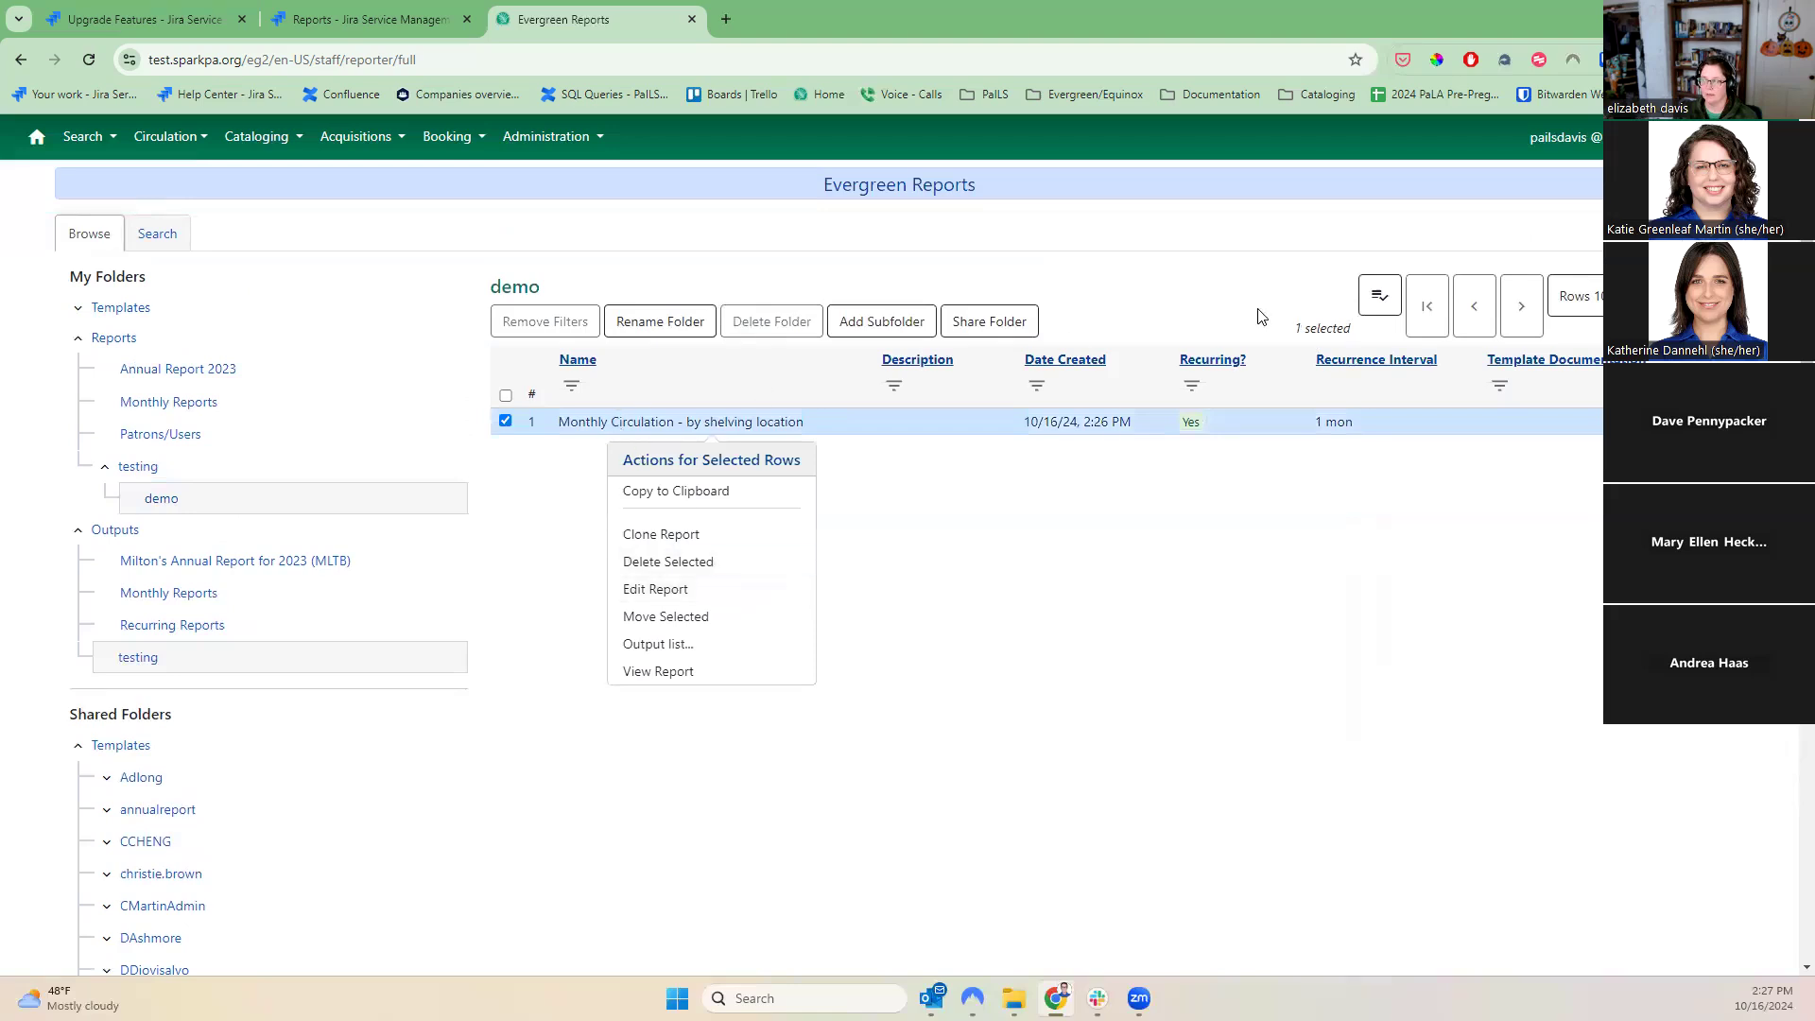
left_click(1379, 295)
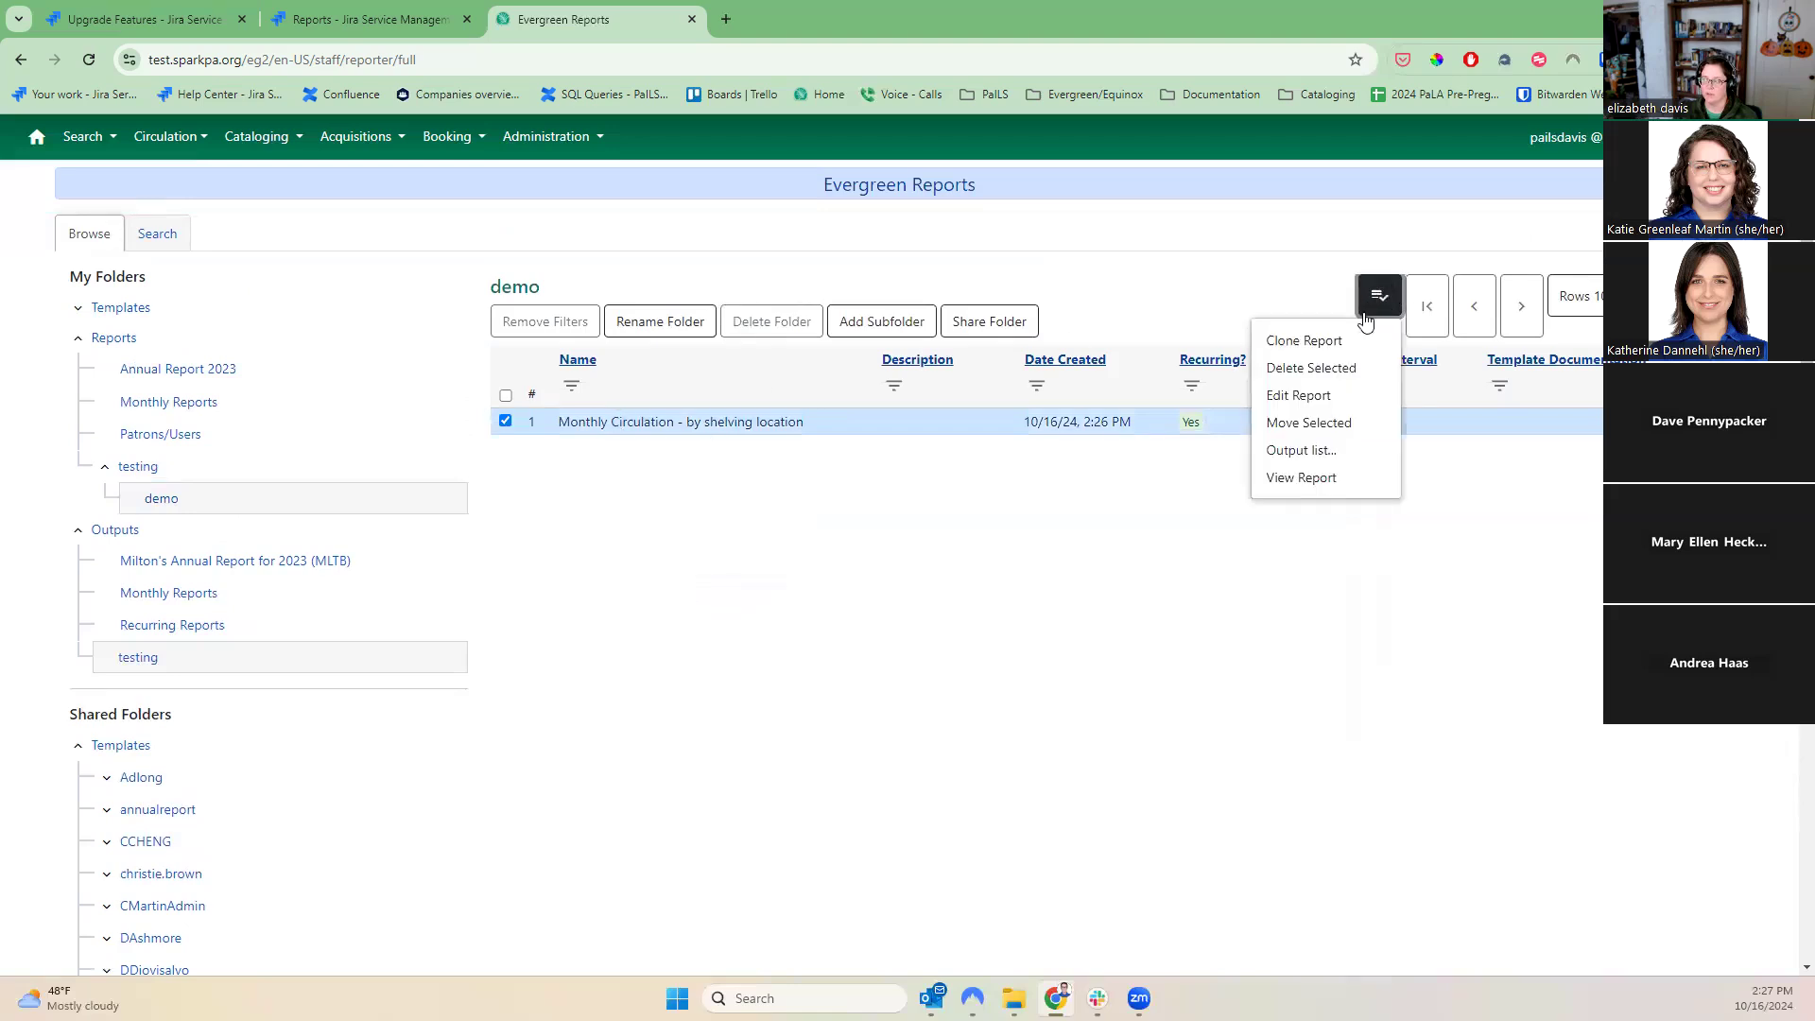
left_click(1334, 396)
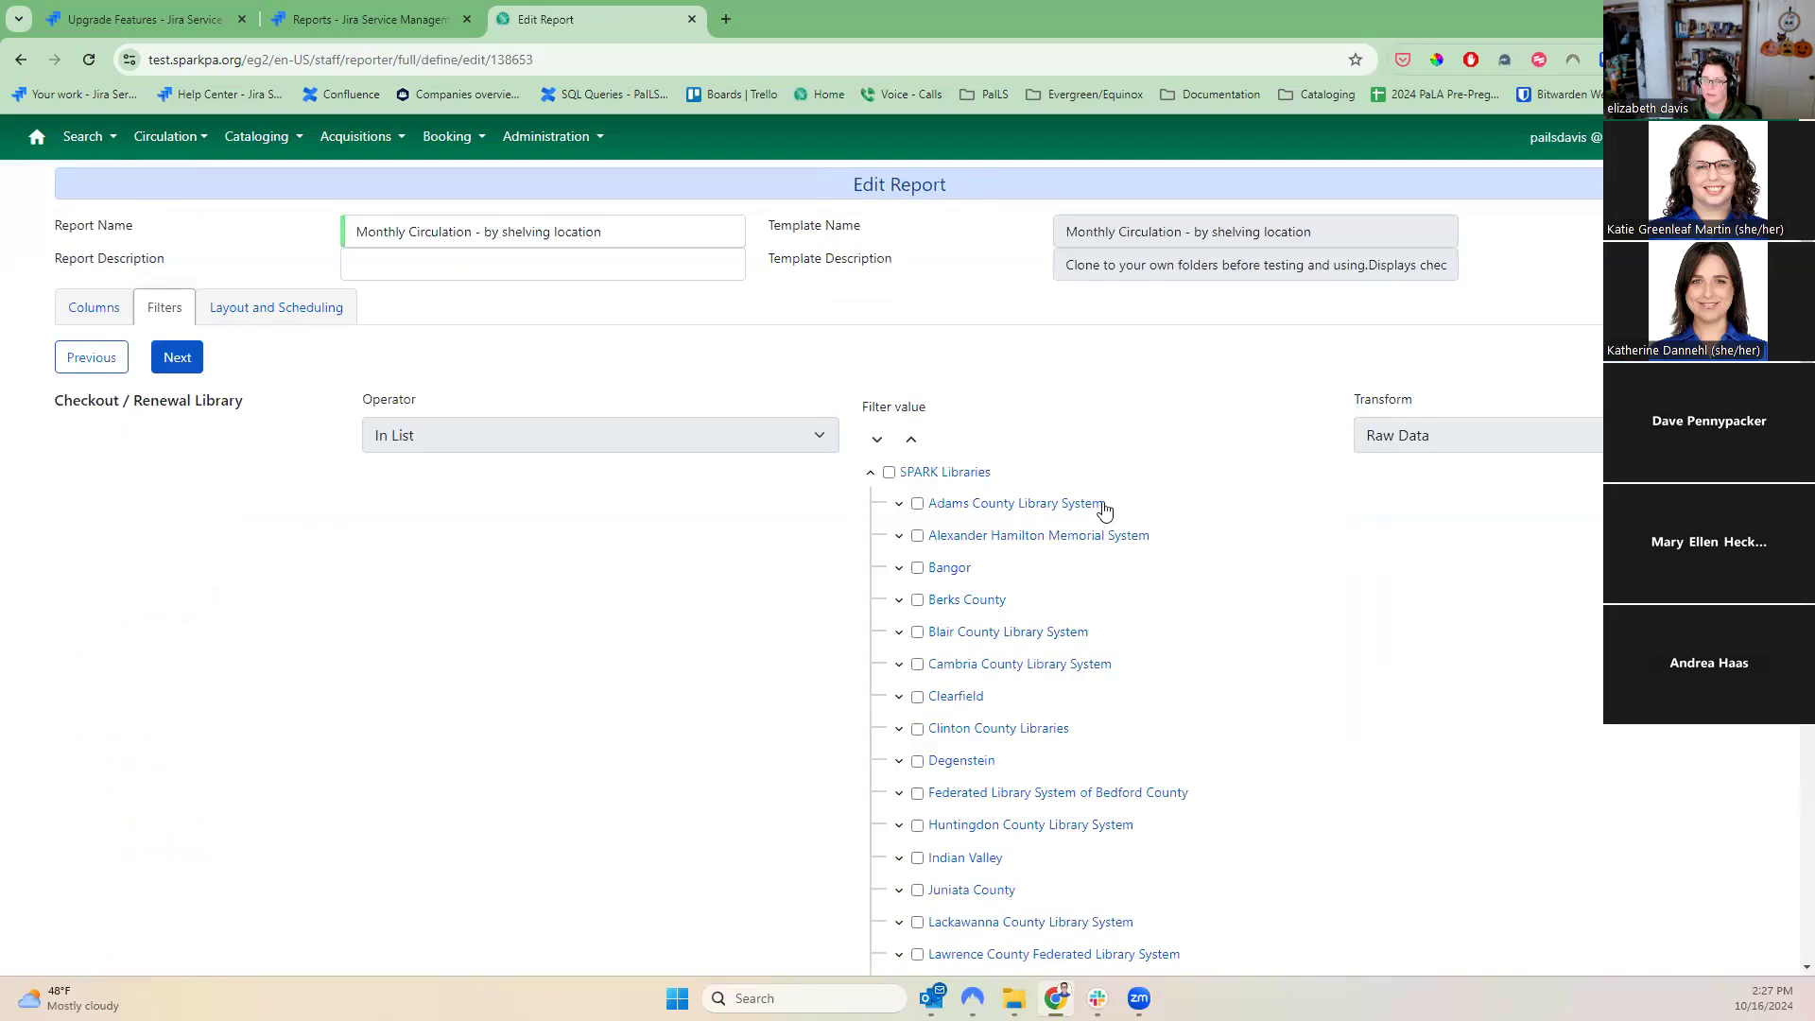
- Set the report's output folder to testing, then save and schedule the report
left_click(870, 472)
scroll(864, 605, "down", 2)
left_click(175, 835)
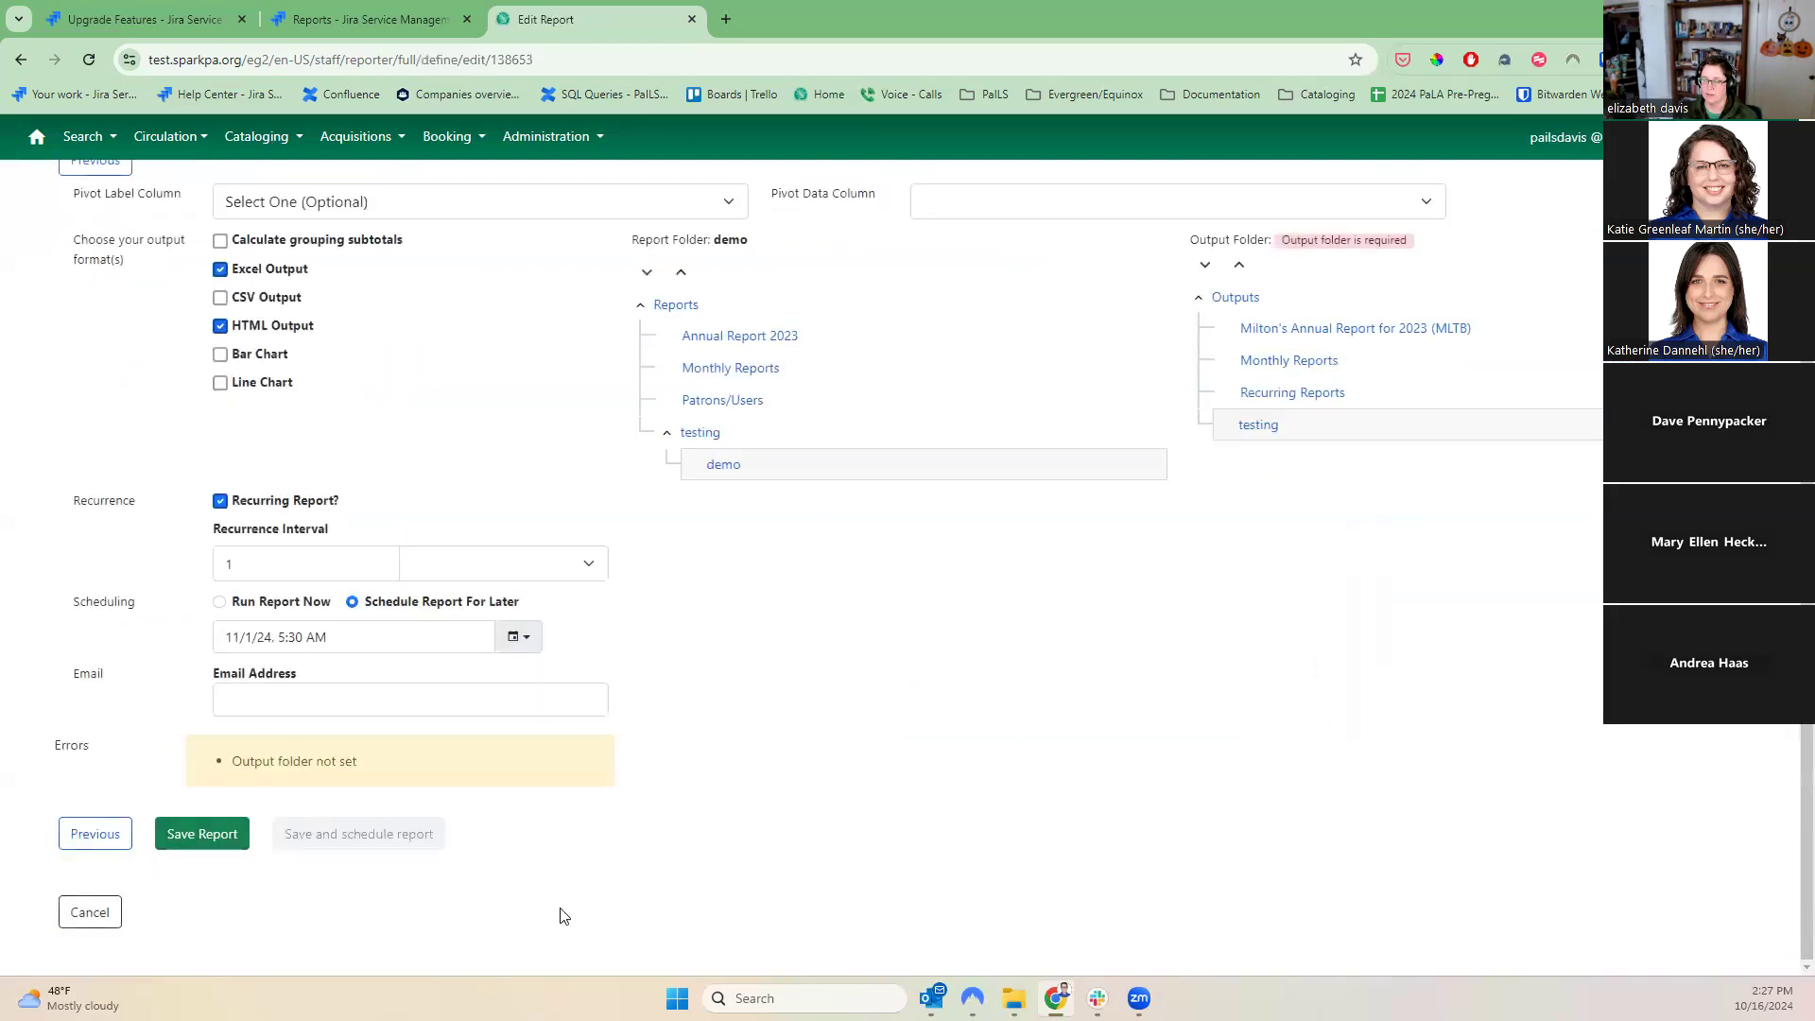
left_click(1257, 430)
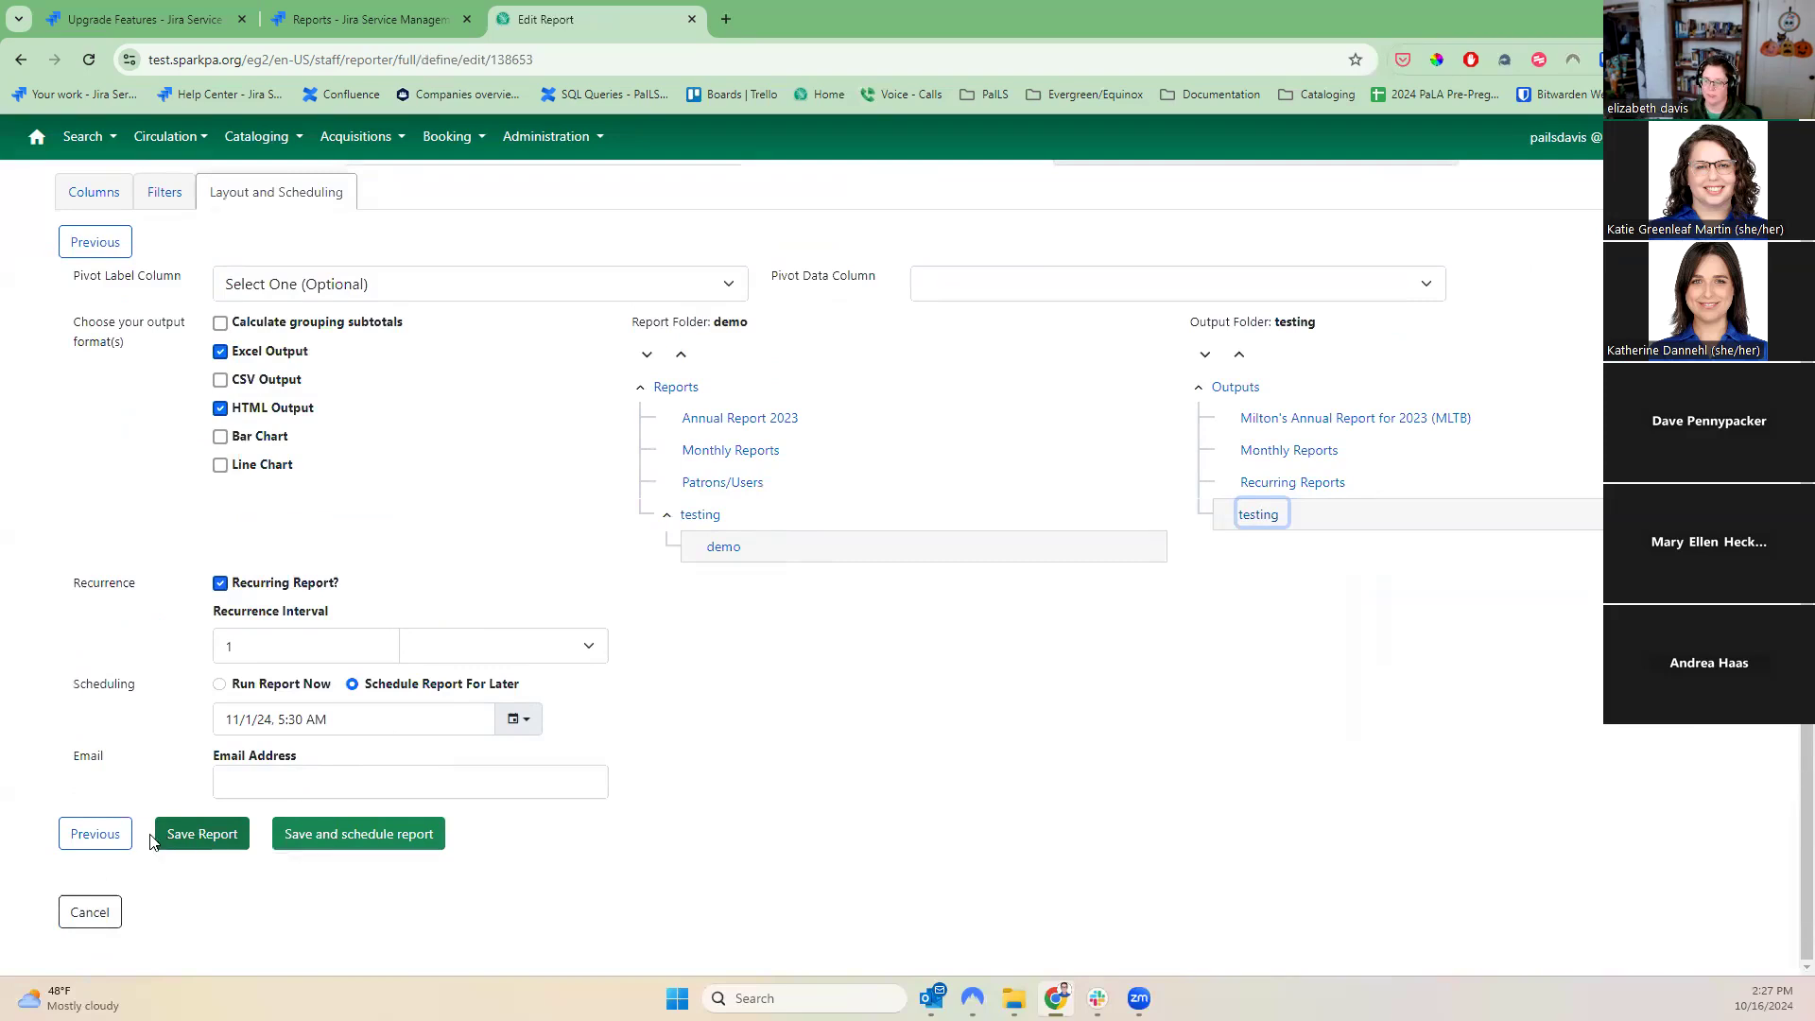
left_click(359, 836)
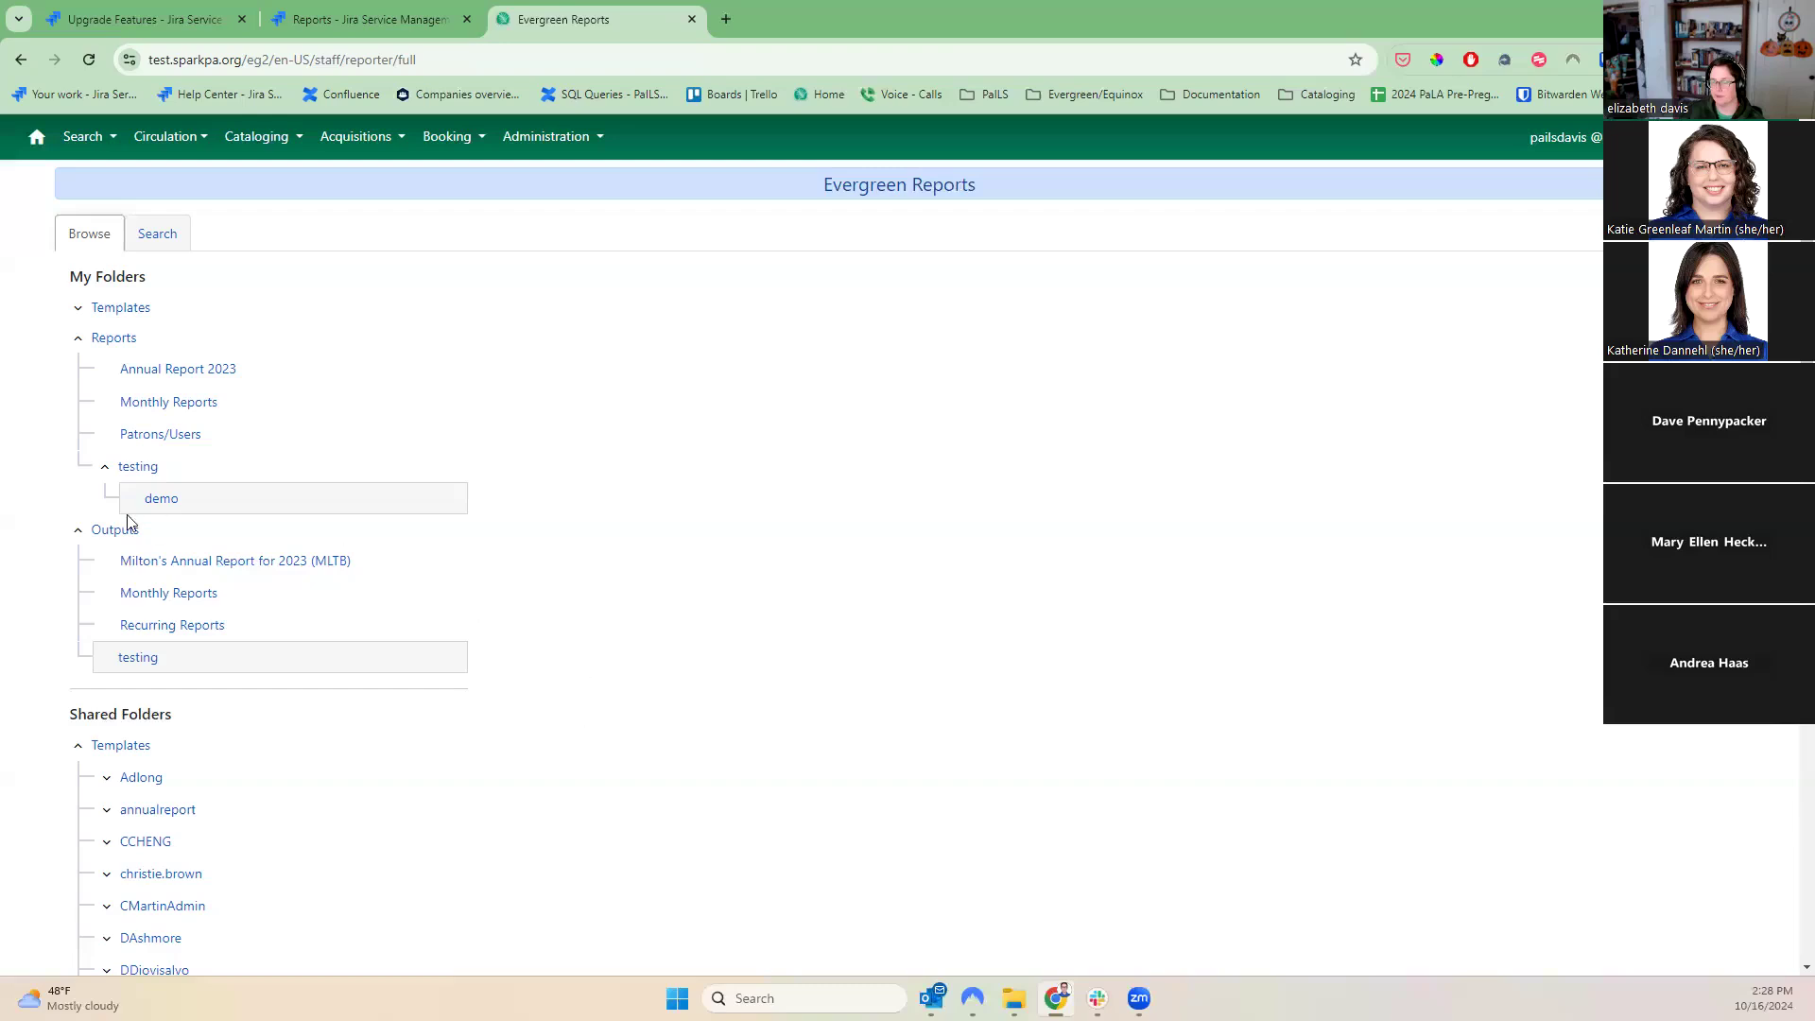
- Collapse the shared Templates tree and leave the personal Reports and Outputs trees expanded
left_click(79, 533)
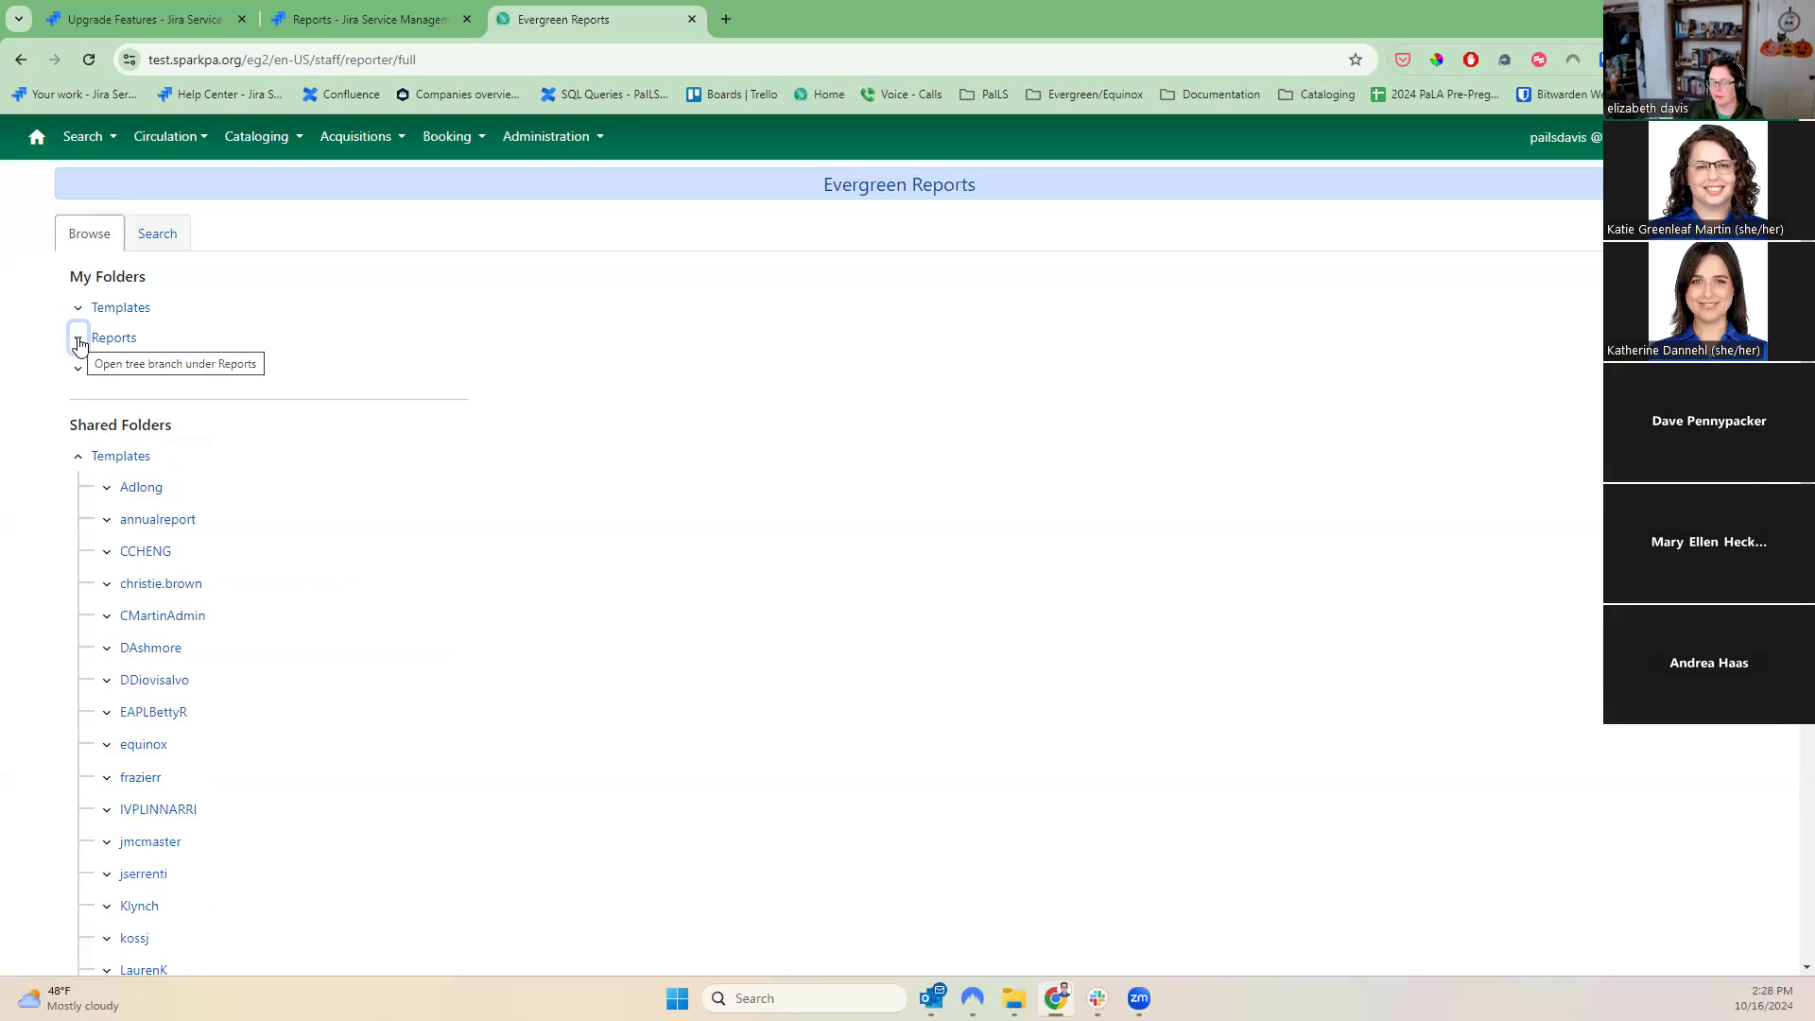
left_click(79, 456)
left_click(78, 368)
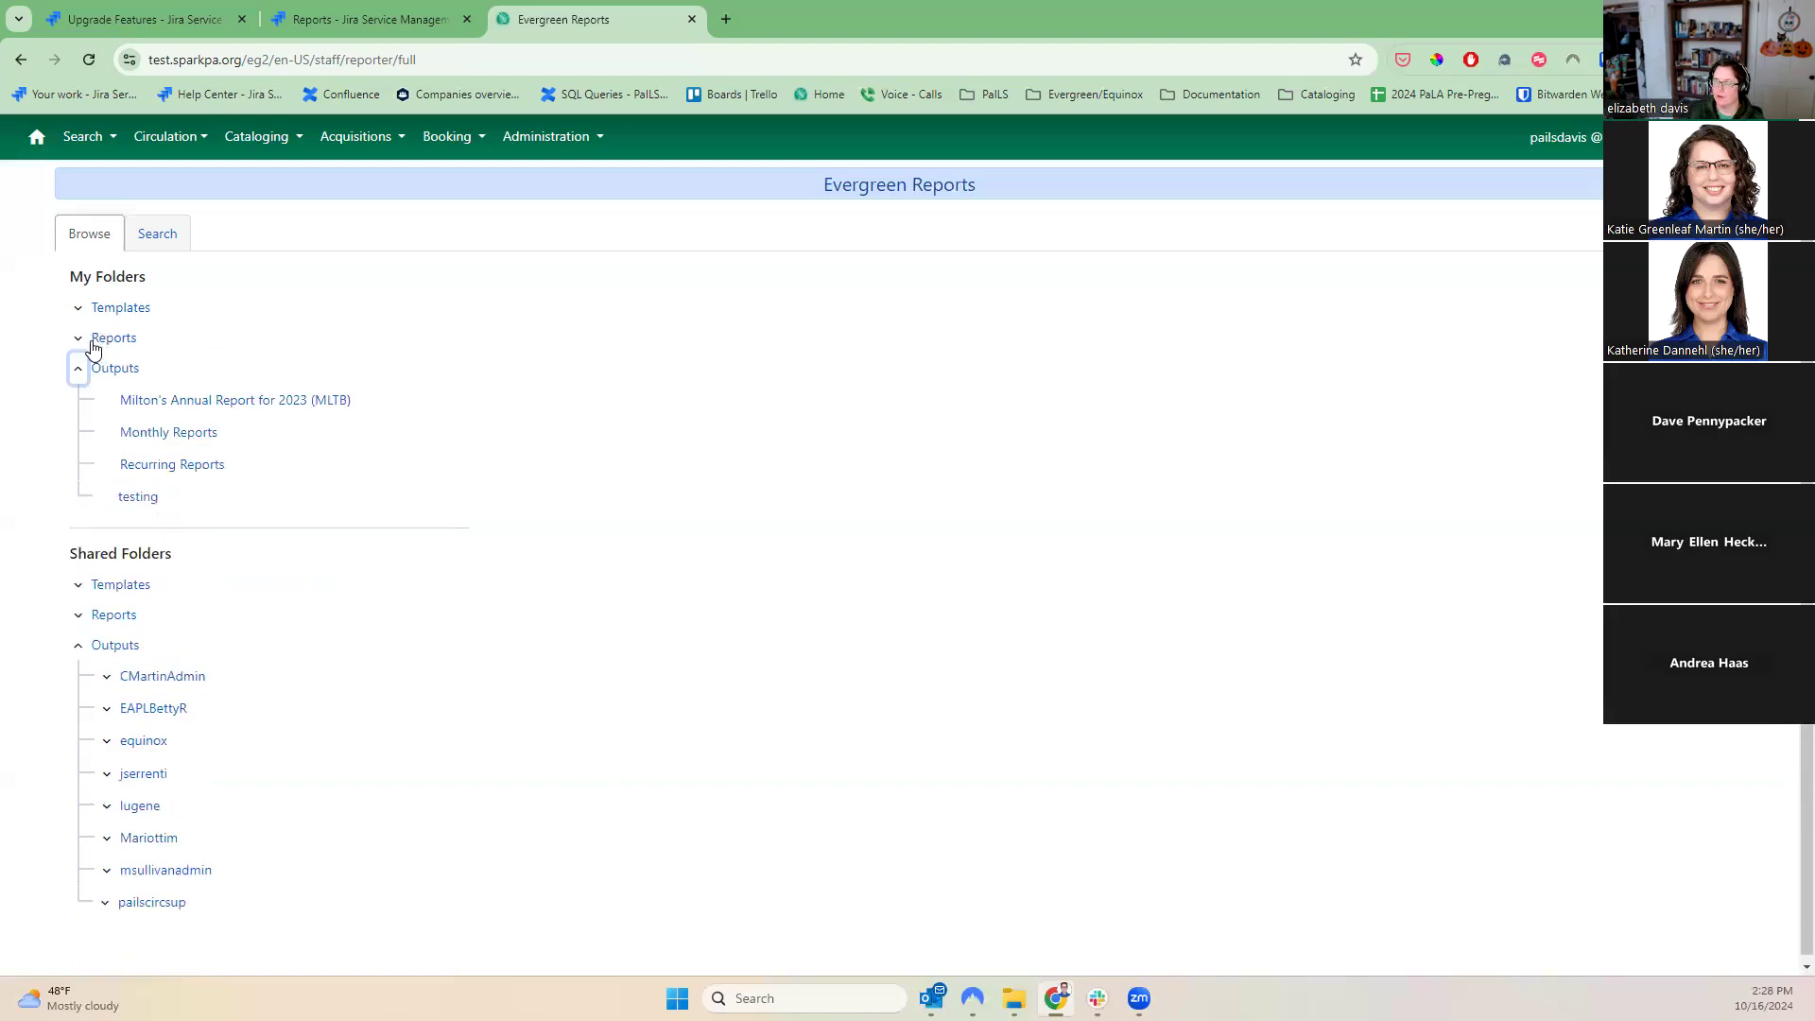
left_click(76, 340)
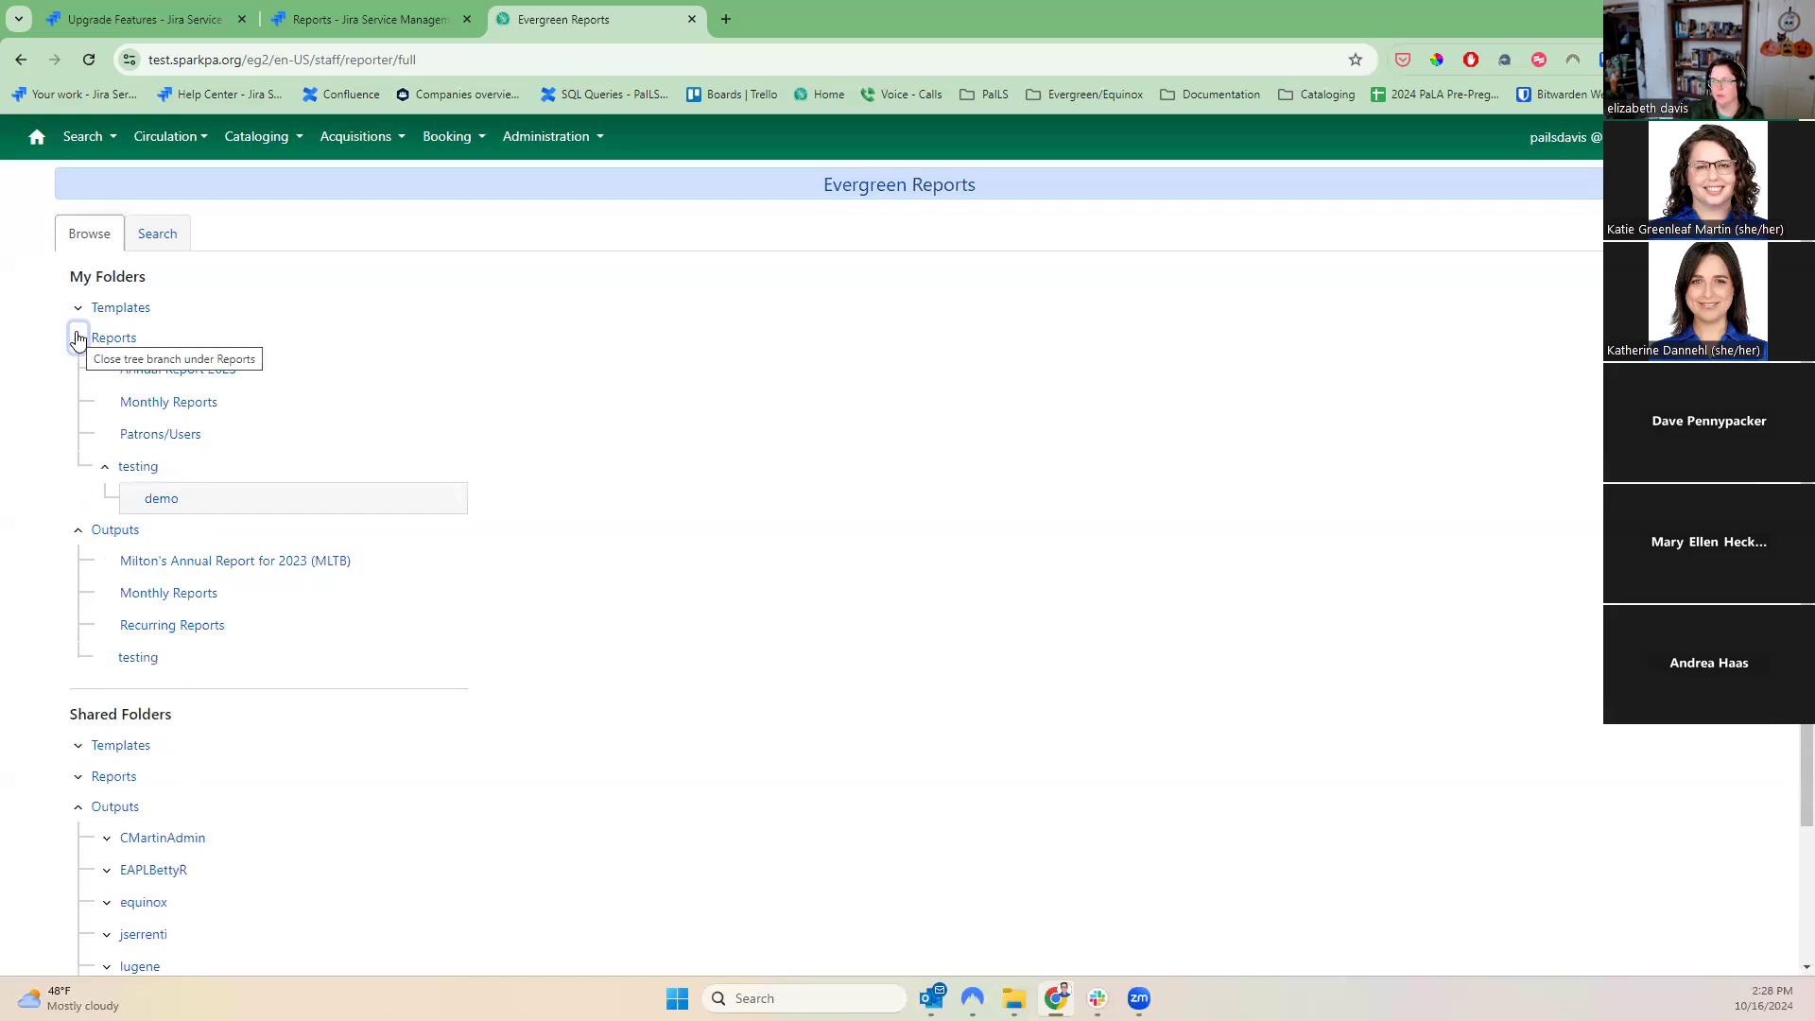
- Check the related report guides linked at the end of the Jira Reports help article and return to Evergreen Reports
left_click(416, 19)
scroll(931, 583, "down", 6)
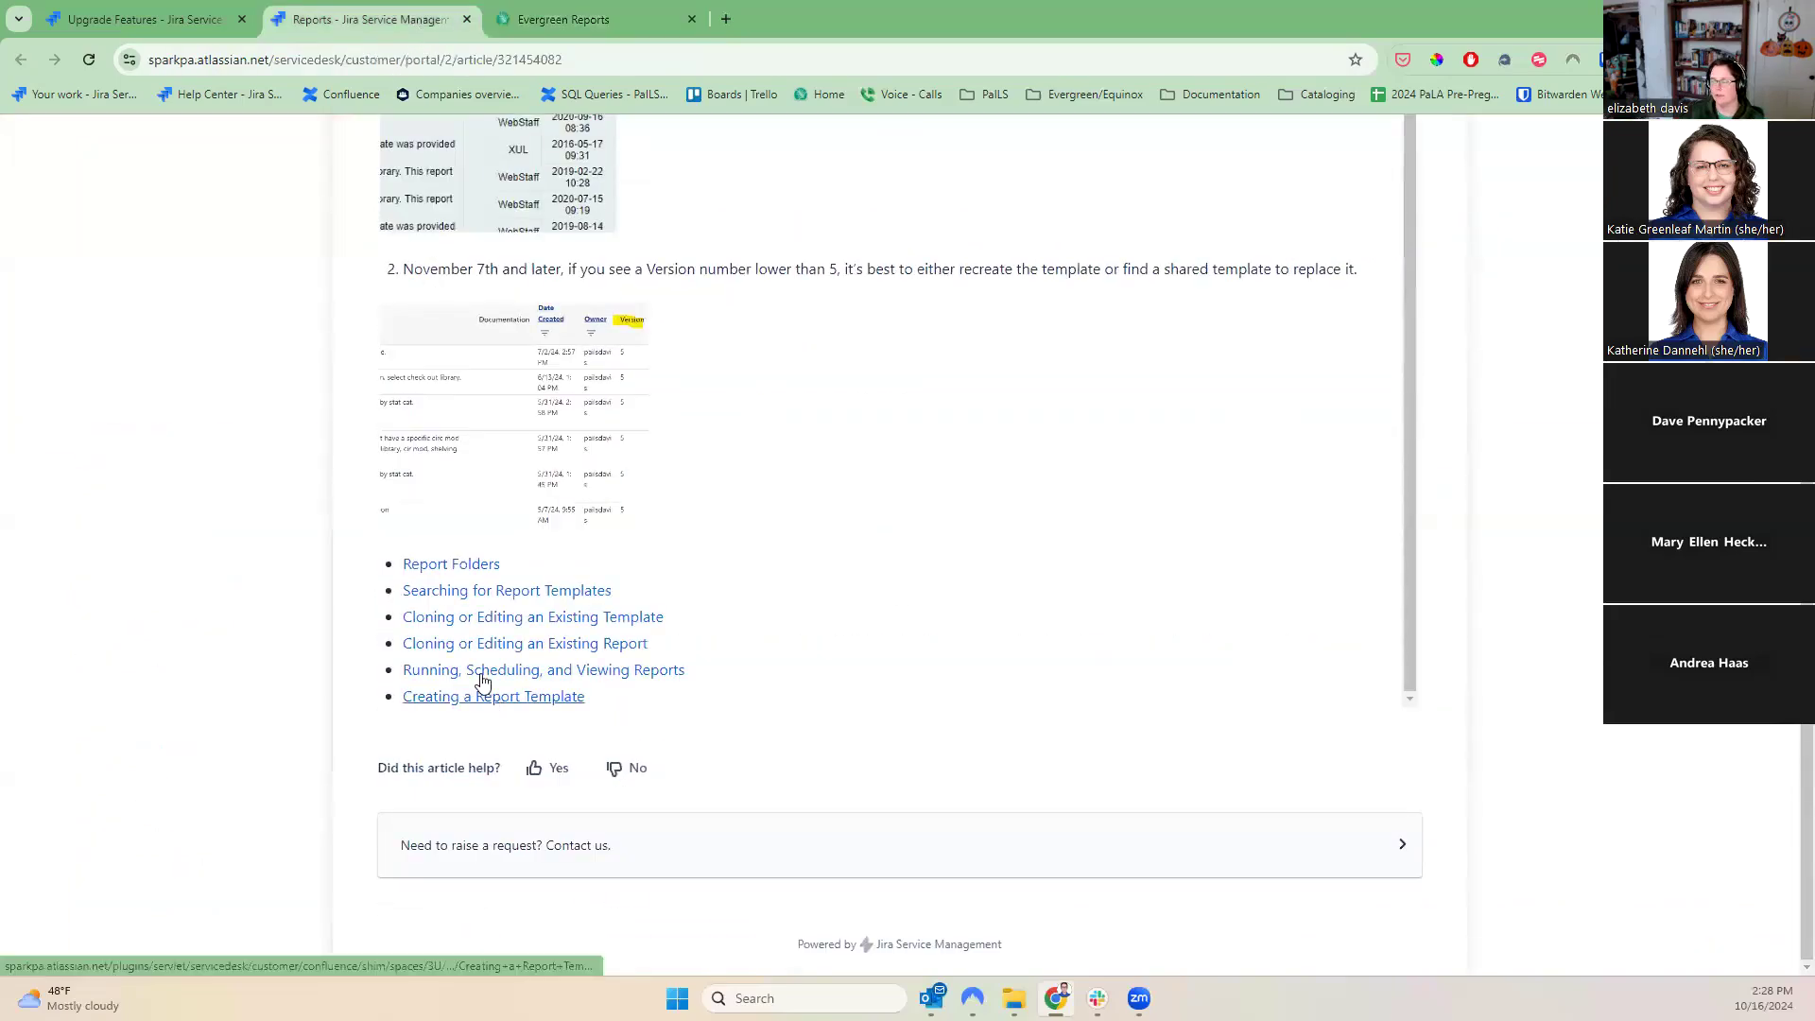
left_click(526, 9)
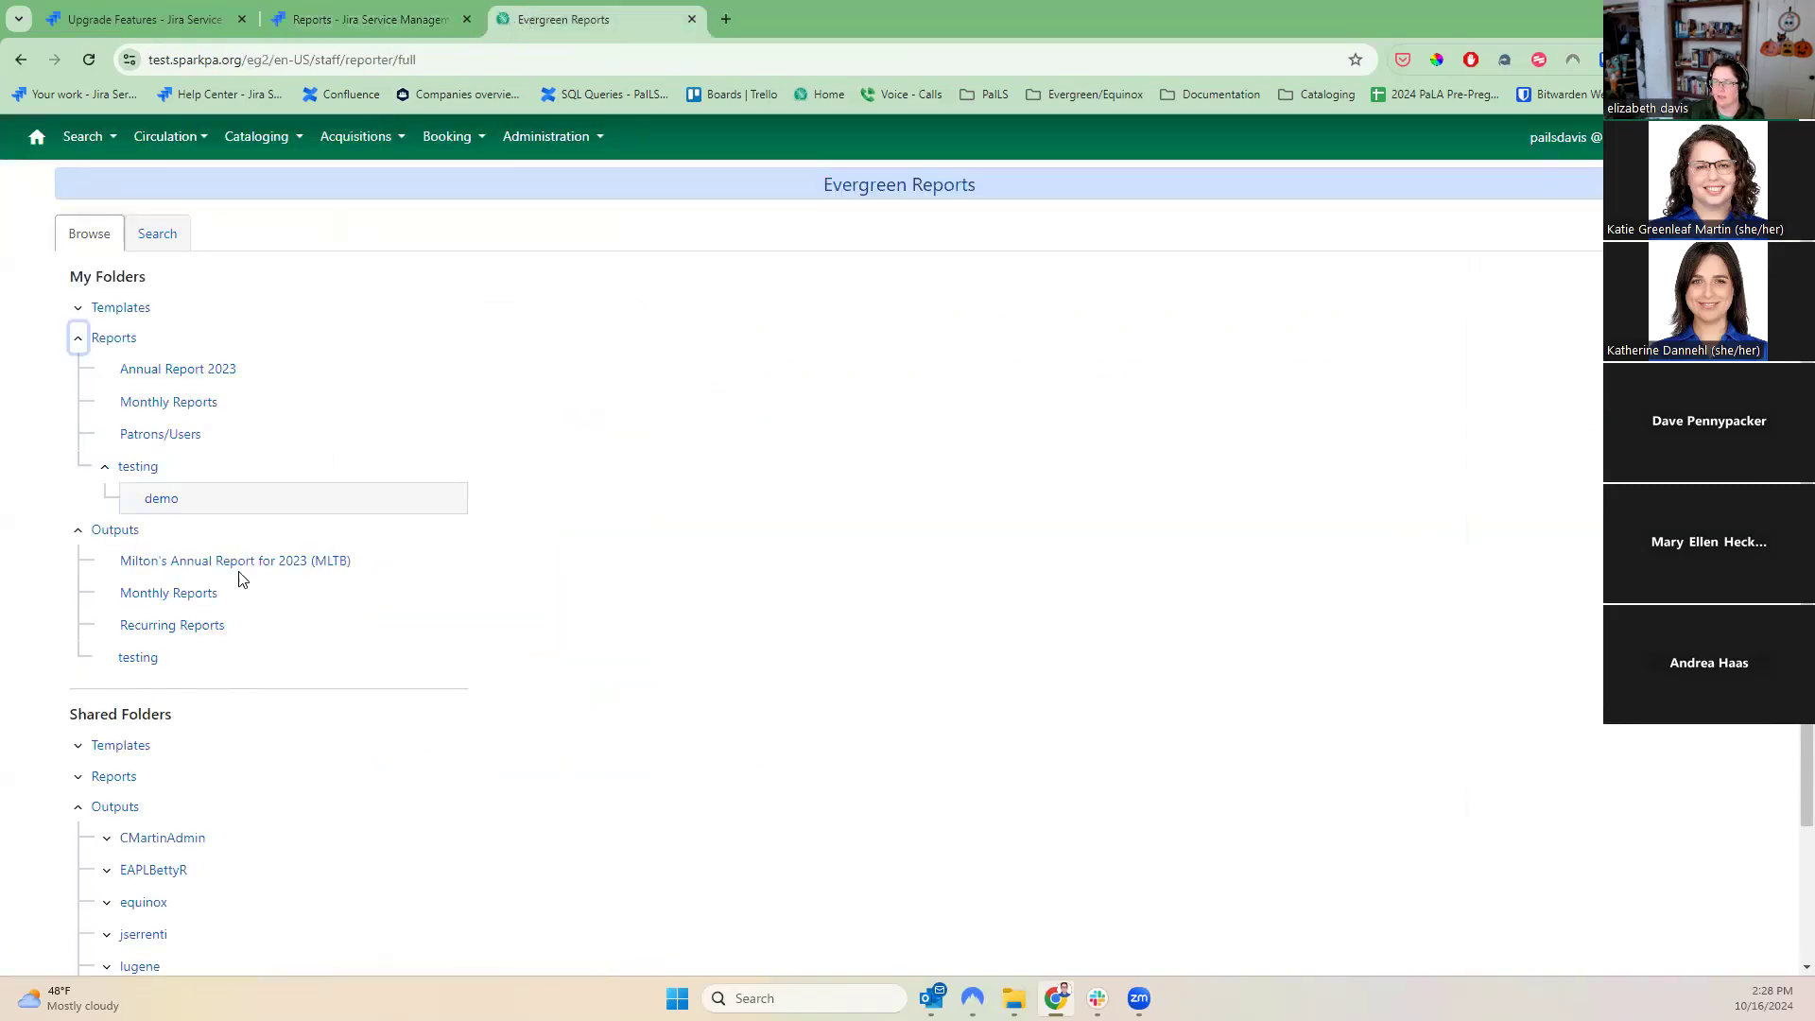
- In the testing output folder, try viewing the output of the 9:25 AM List of Items by Circulation Modifier for resource sharing testing (Clone) run
left_click(137, 658)
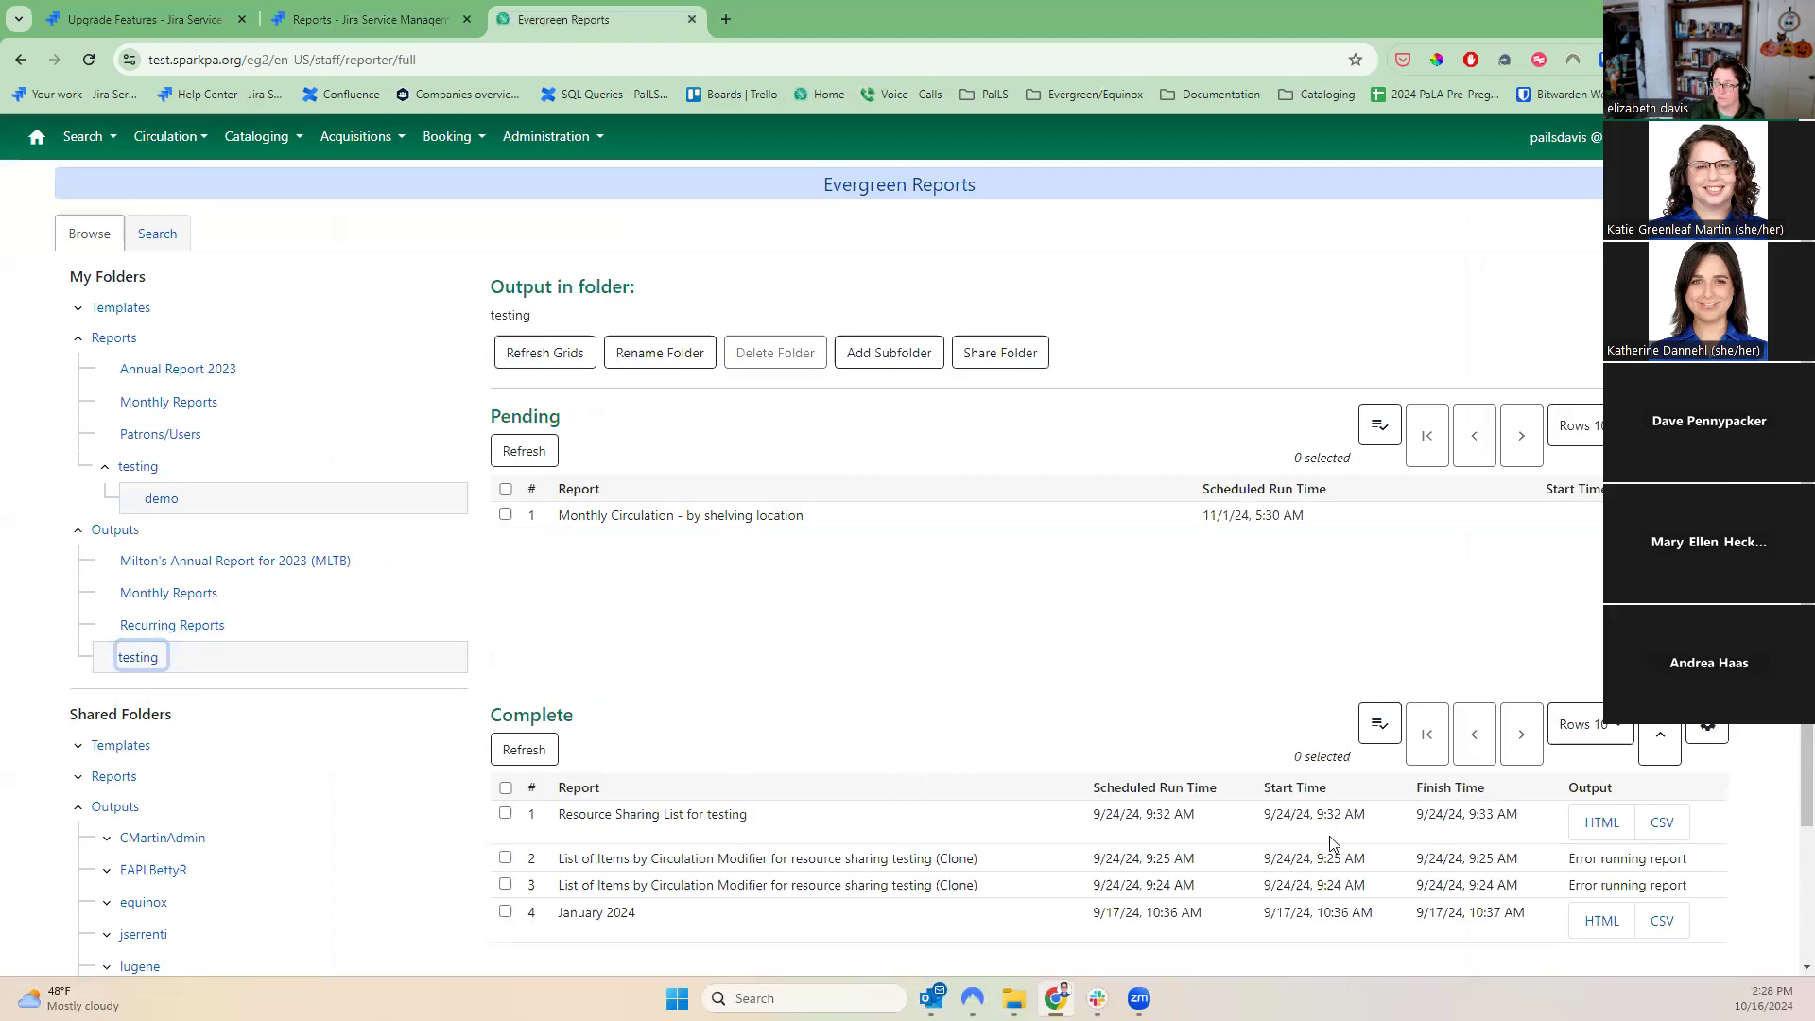
scroll(1106, 832, "down", 2)
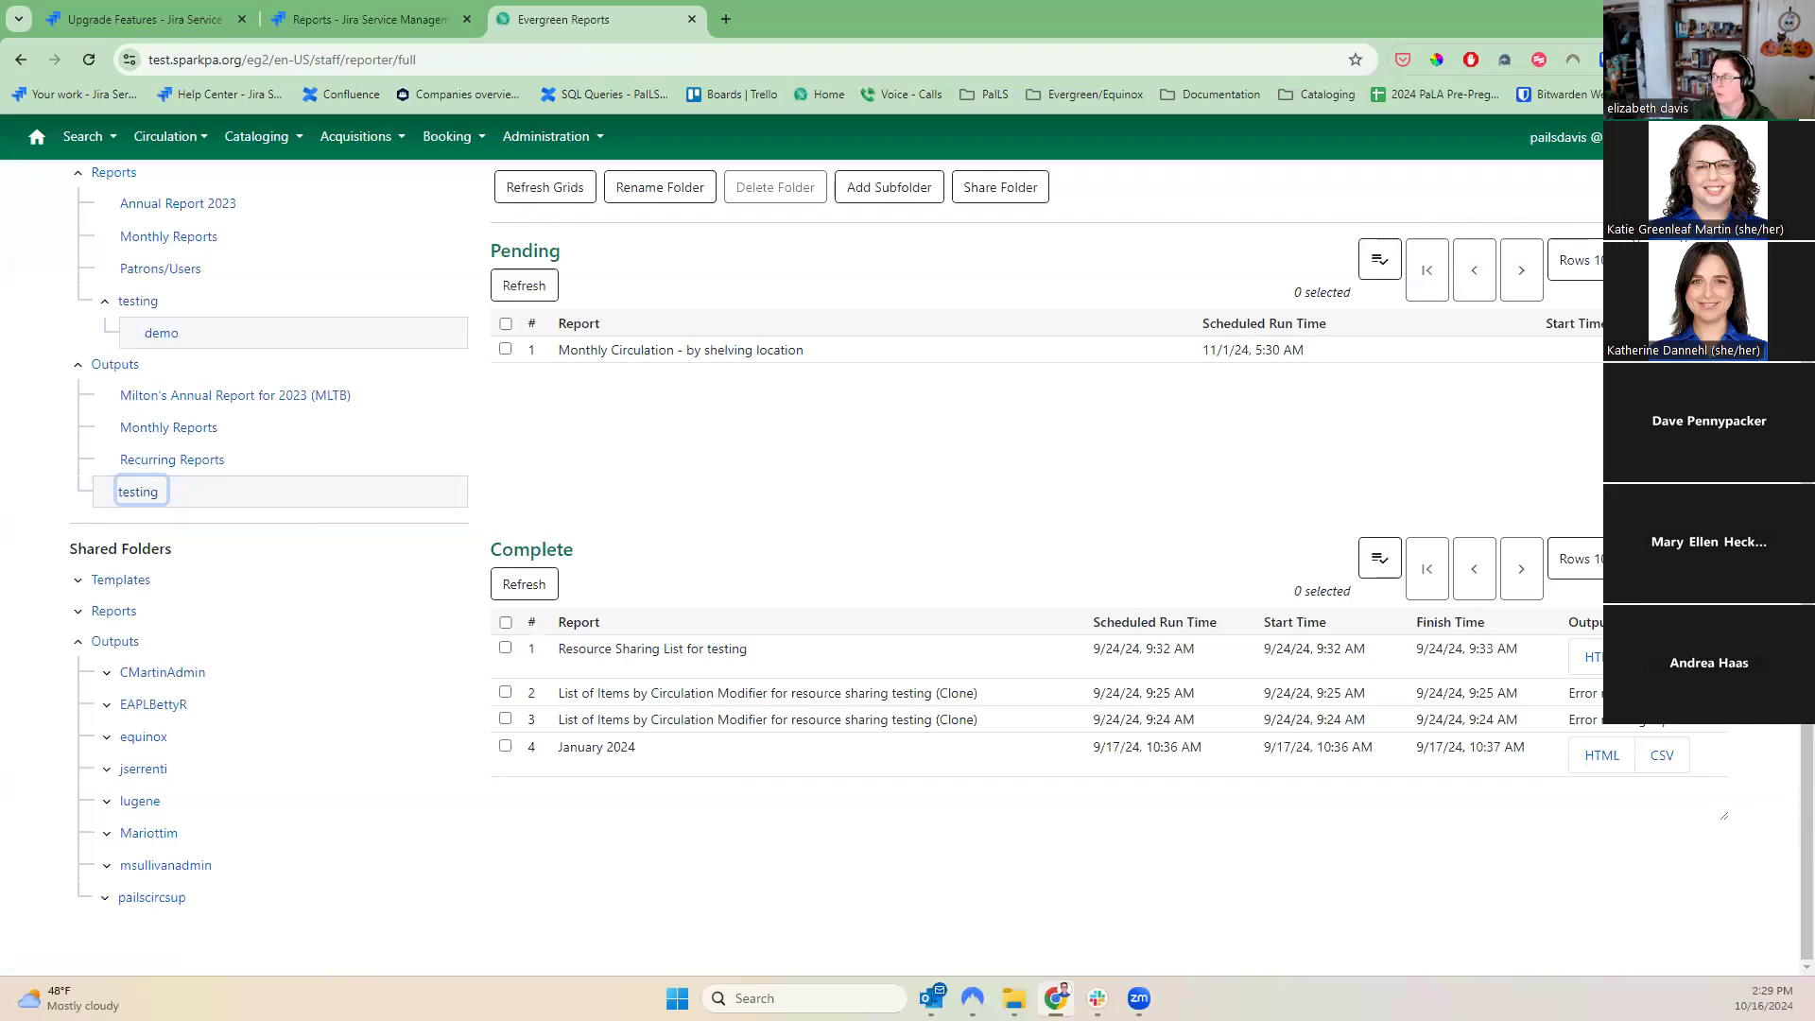
left_click_drag(1686, 695, 1562, 700)
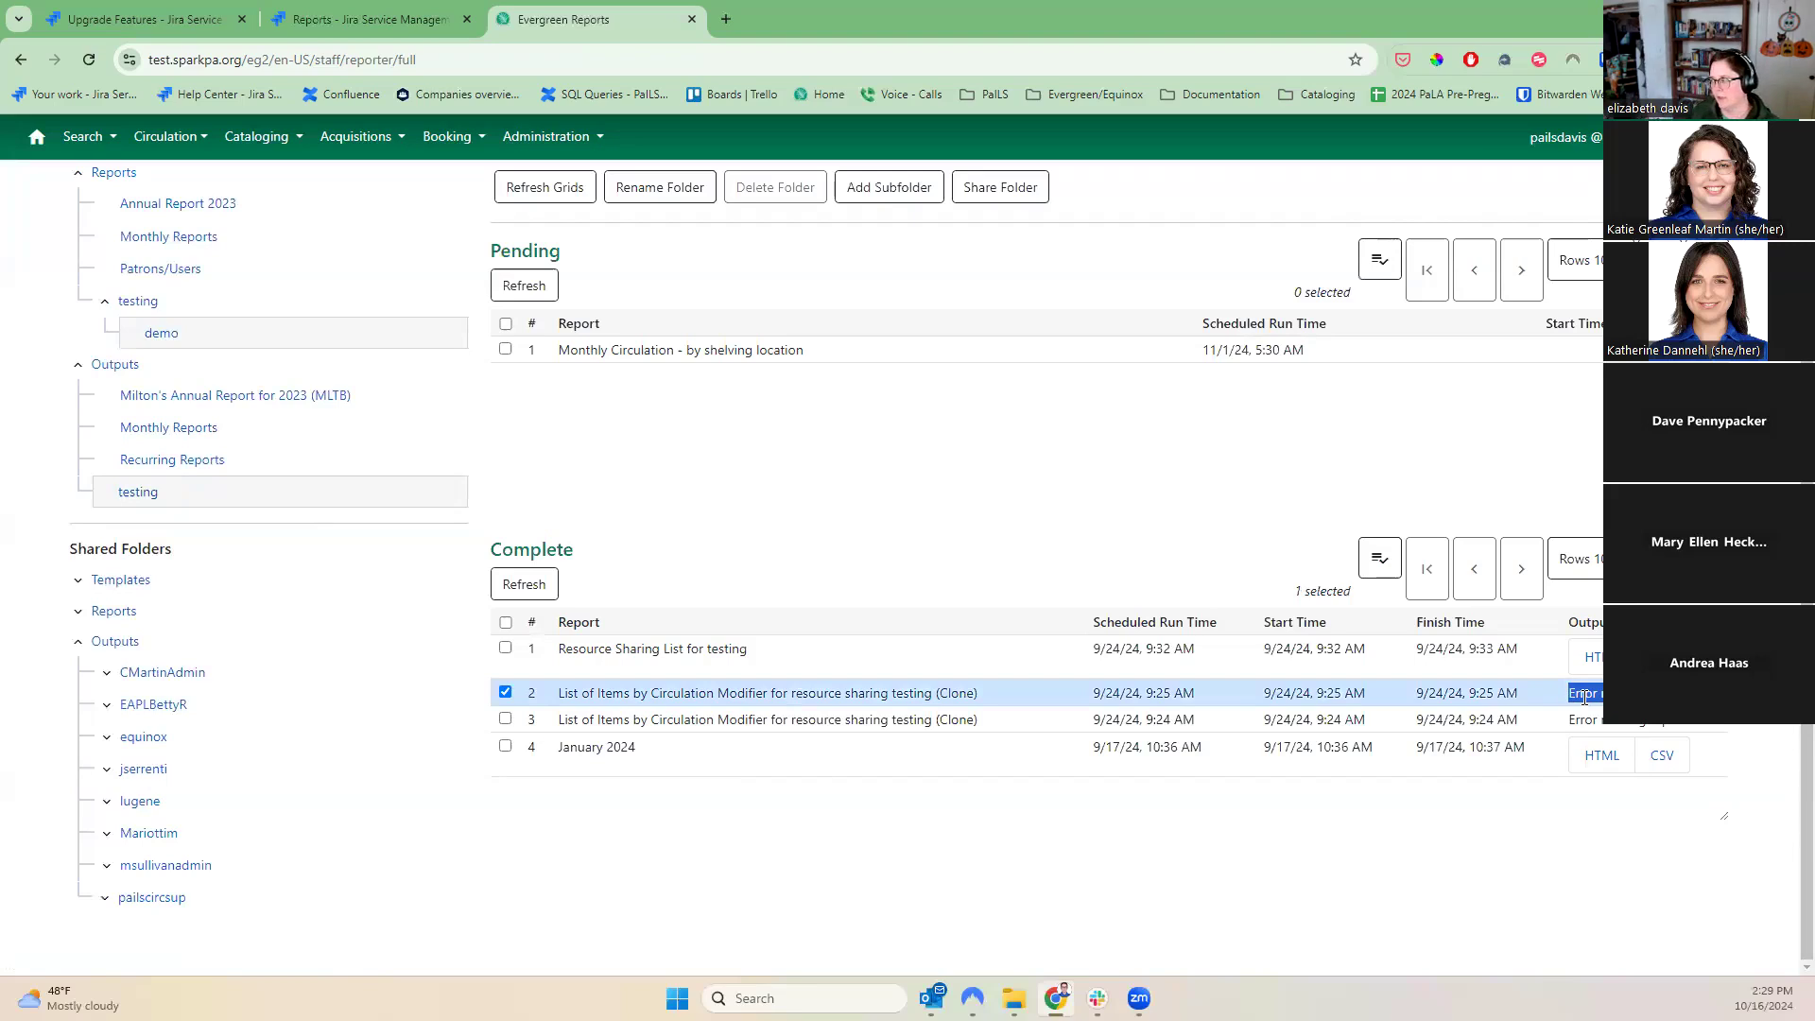
left_click(1579, 696)
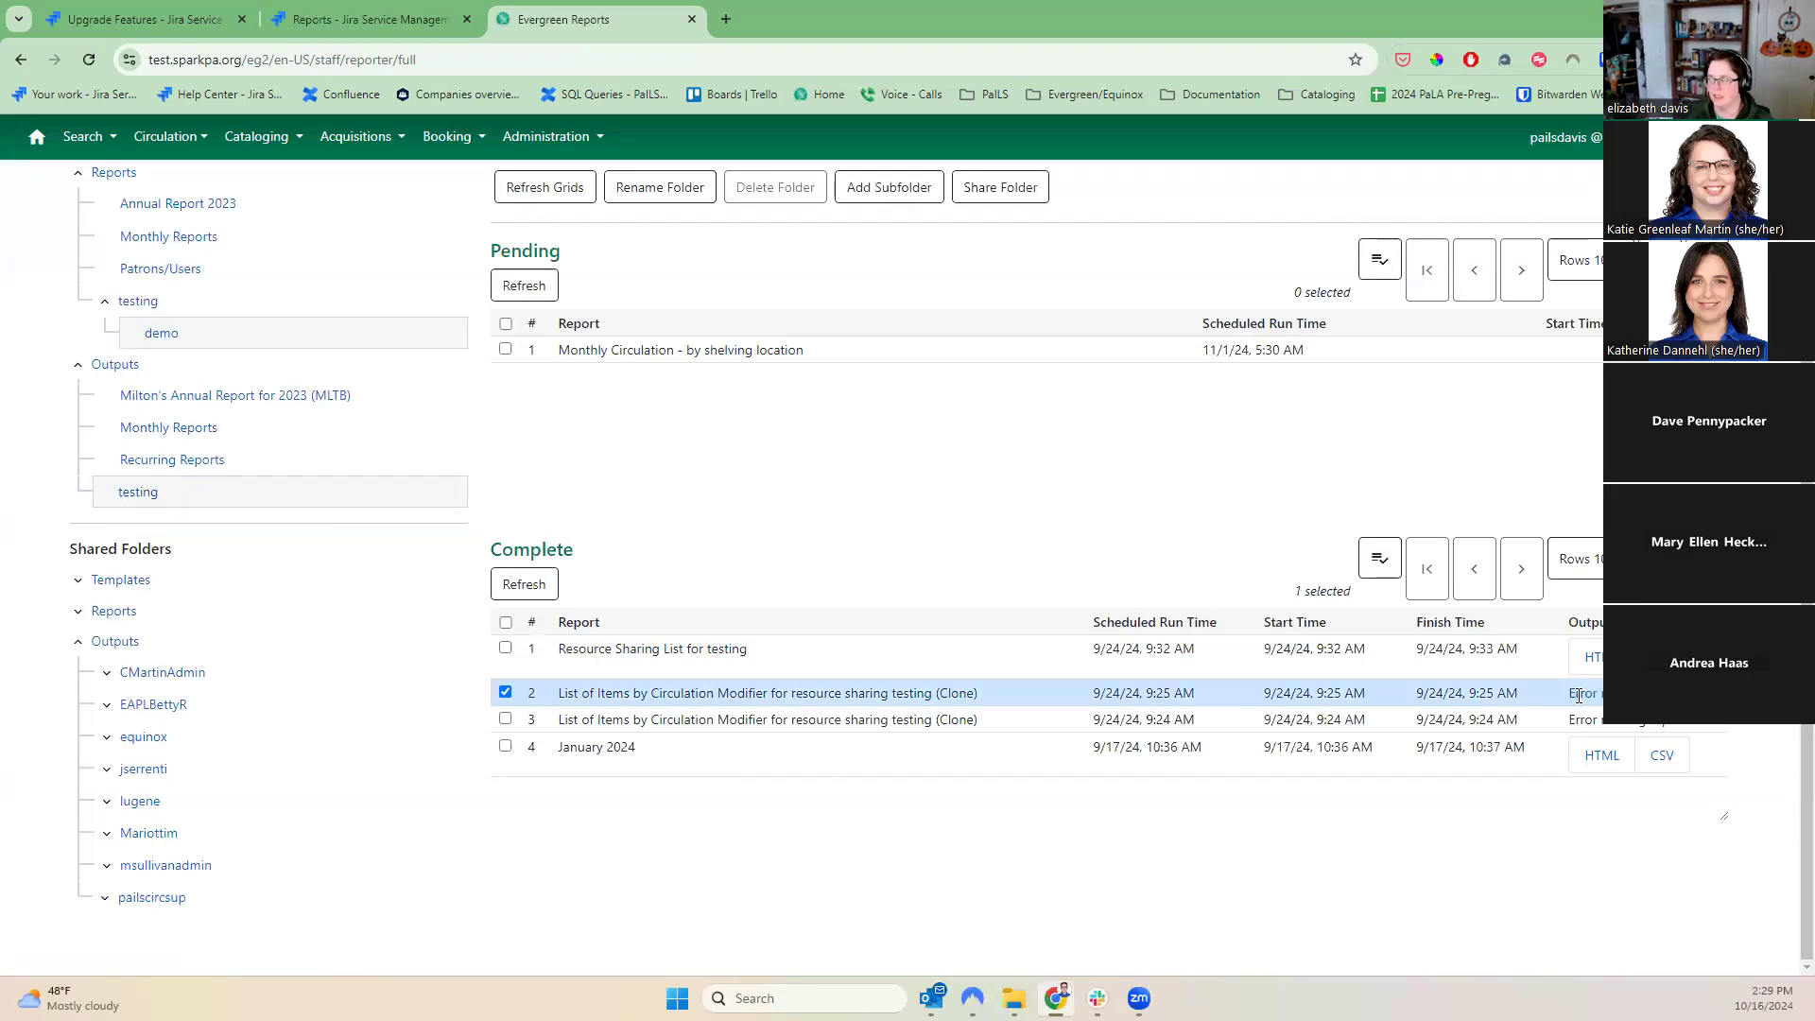
right_click(1577, 693)
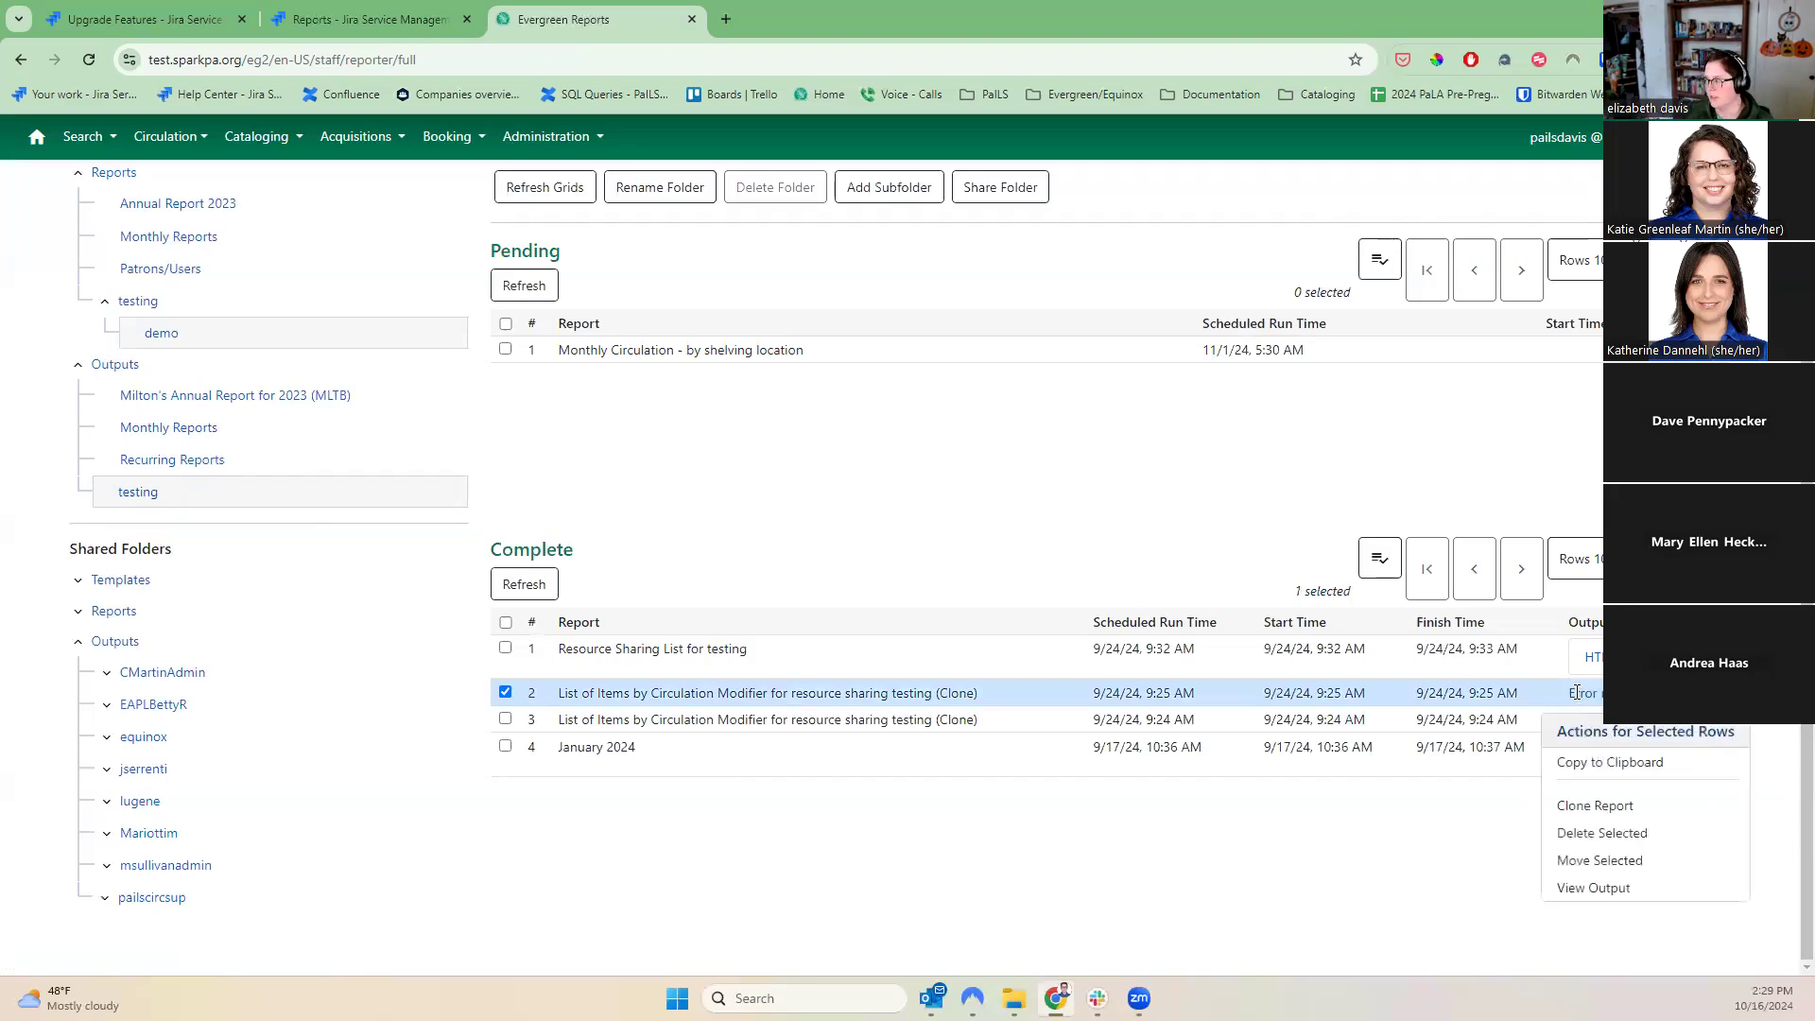
left_click(1598, 886)
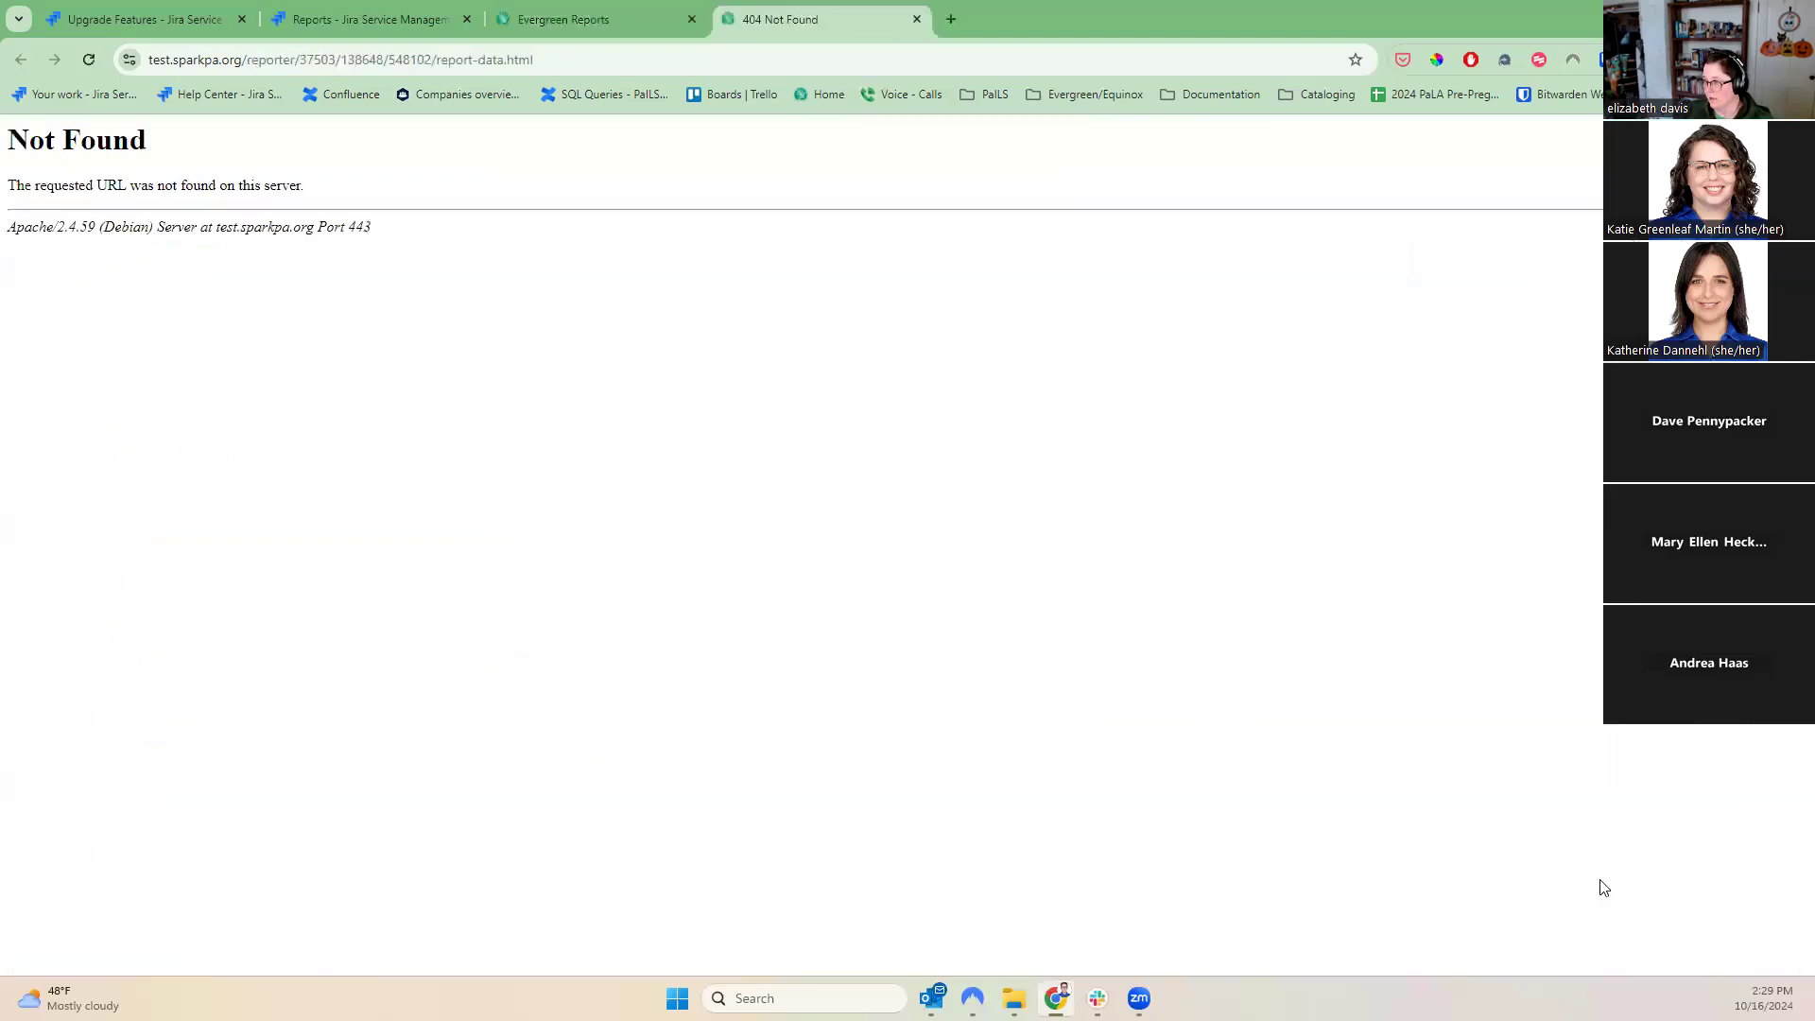
left_click(917, 19)
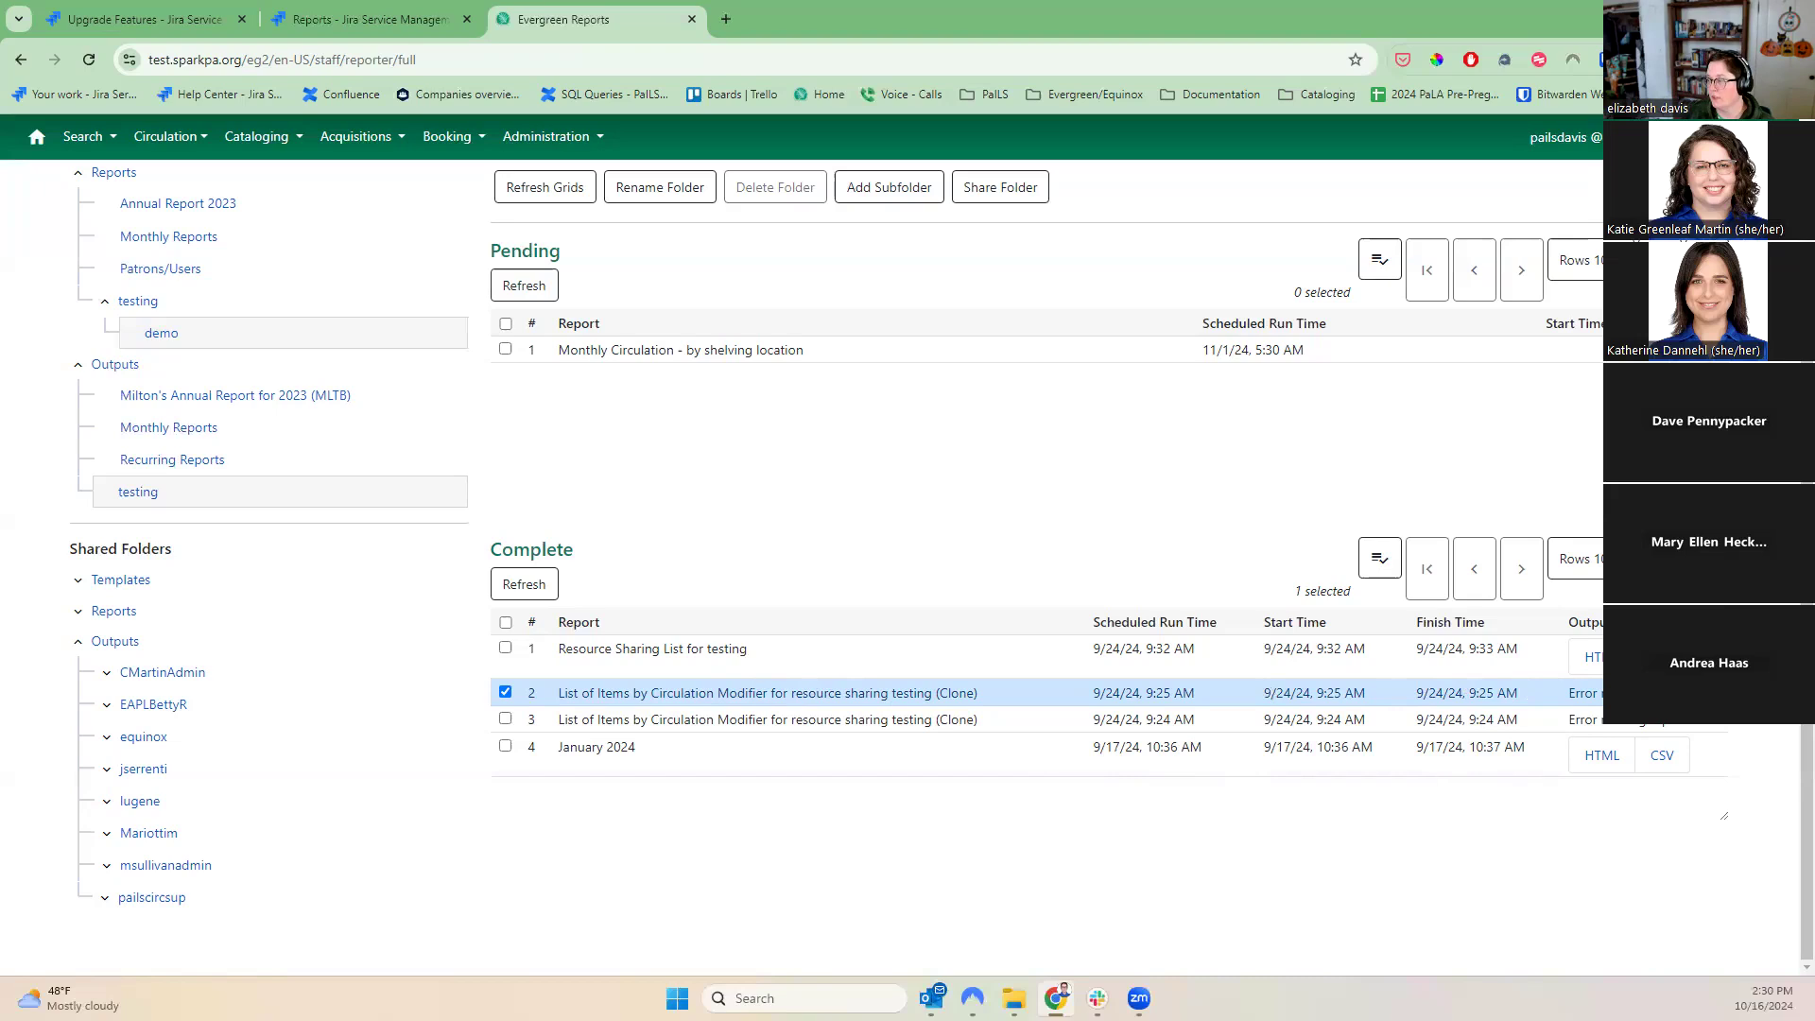
- View the HTML output of the completed January 2024 report and look through its rows
left_click(1601, 755)
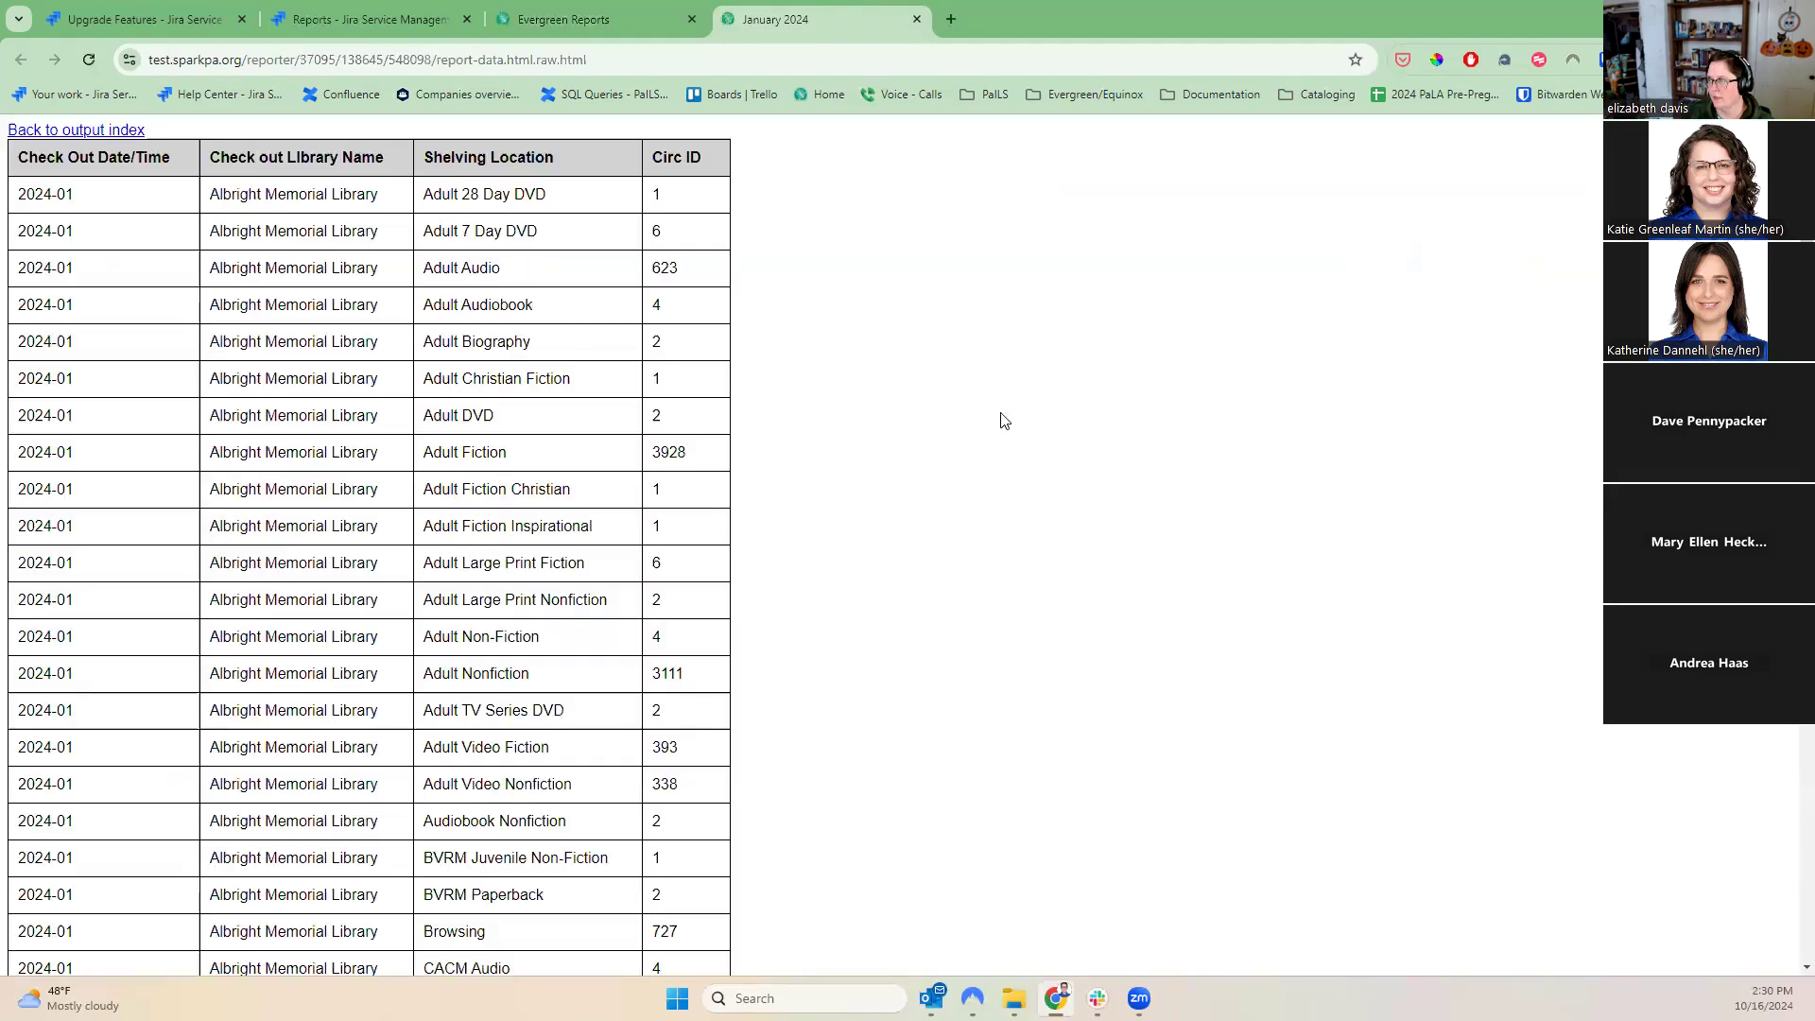
scroll(488, 407, "down", 13)
scroll(582, 374, "up", 13)
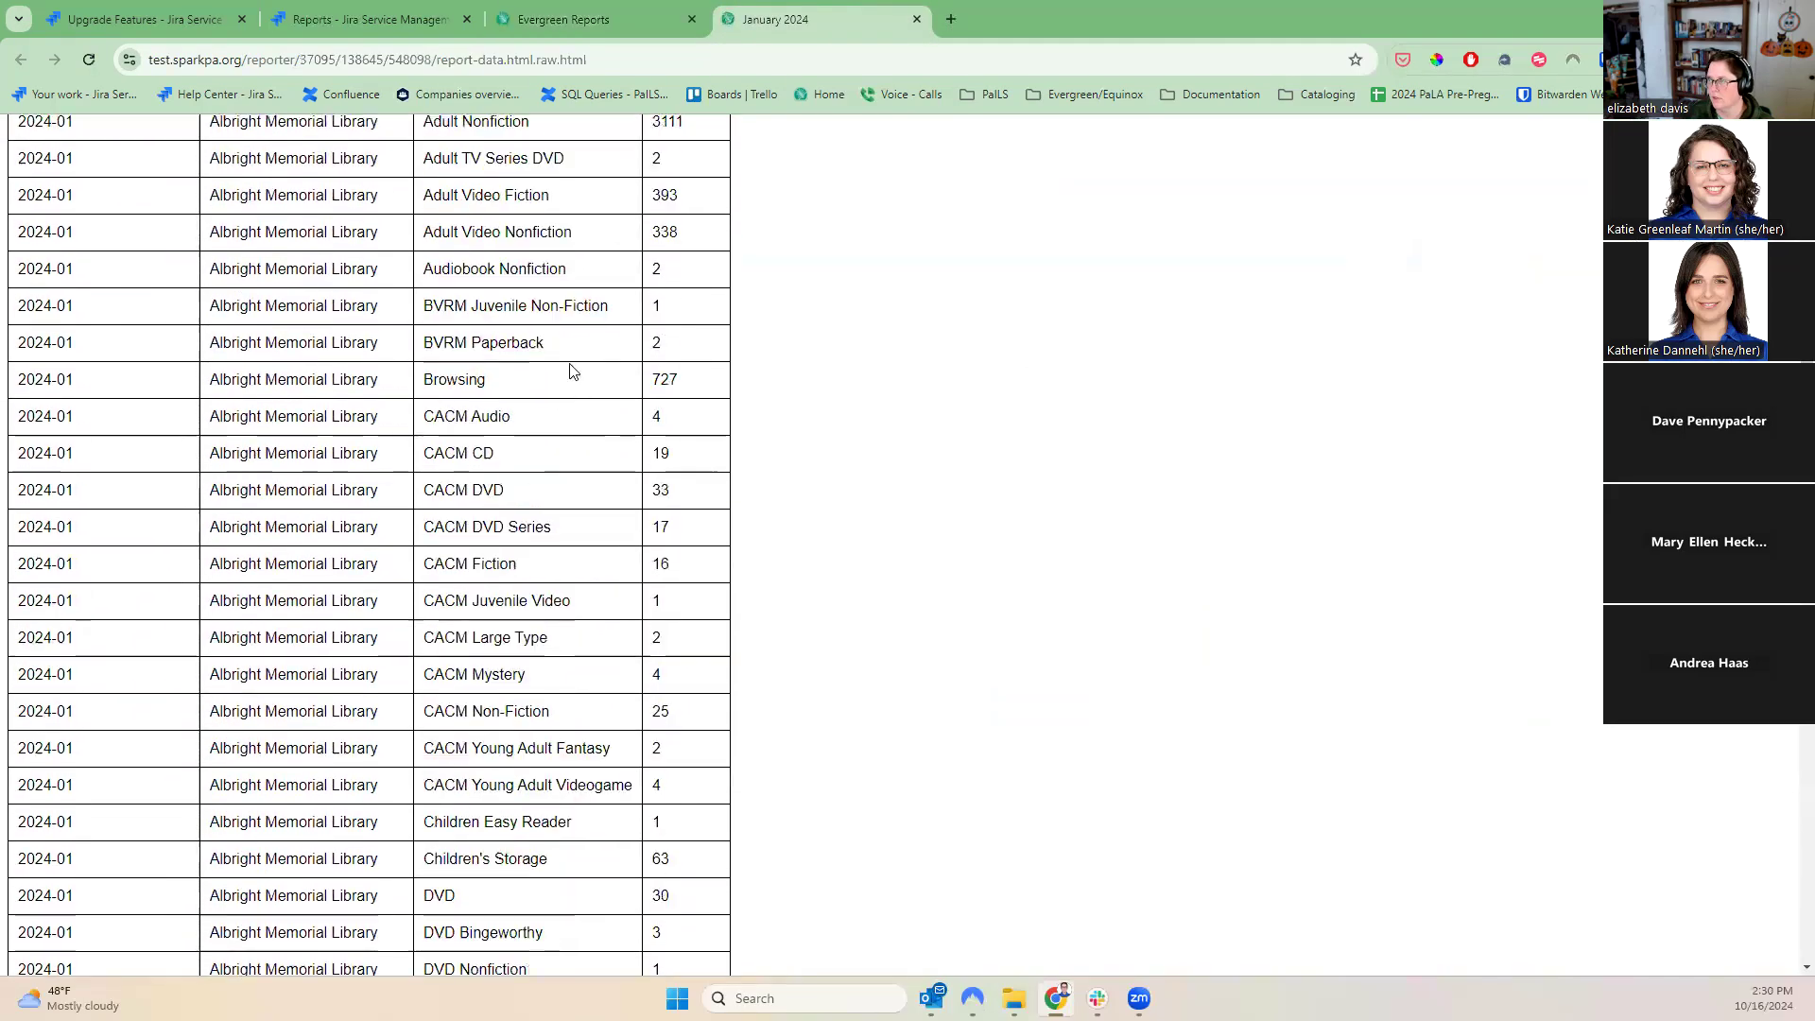
left_click(916, 19)
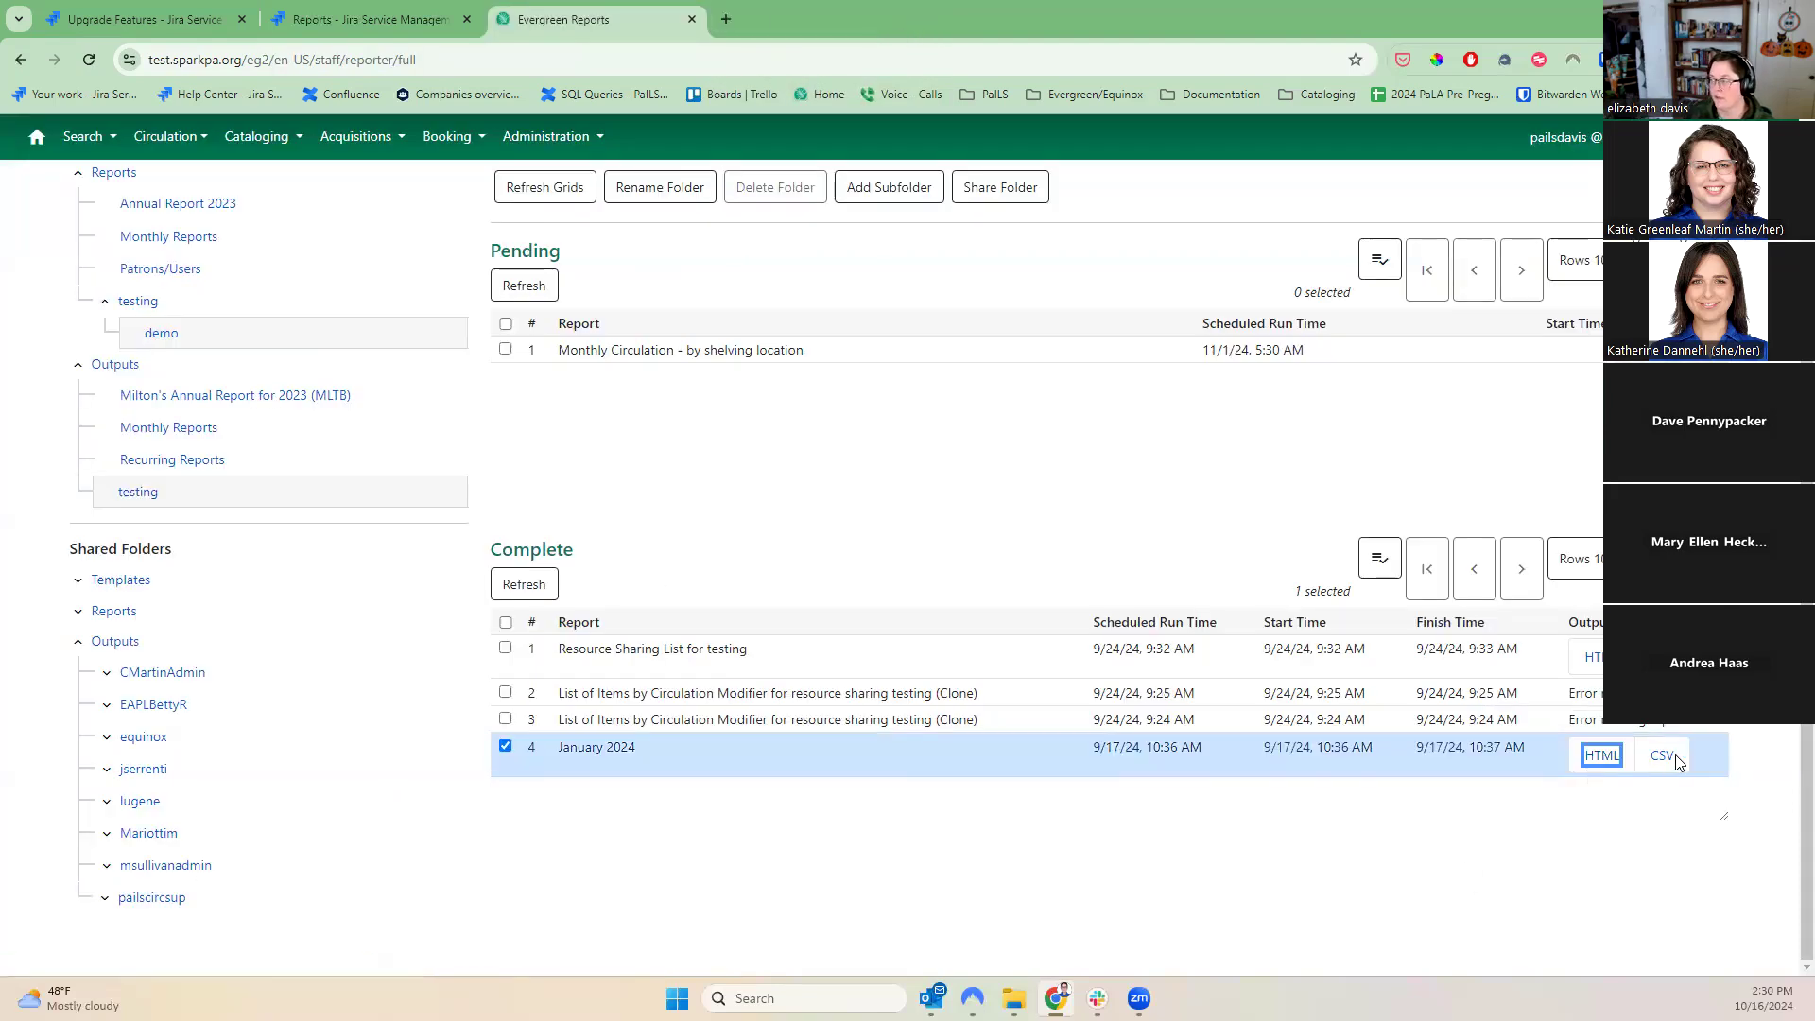
- Check the output index and web address of the January 2024 report, then deselect the report
left_click(1601, 755)
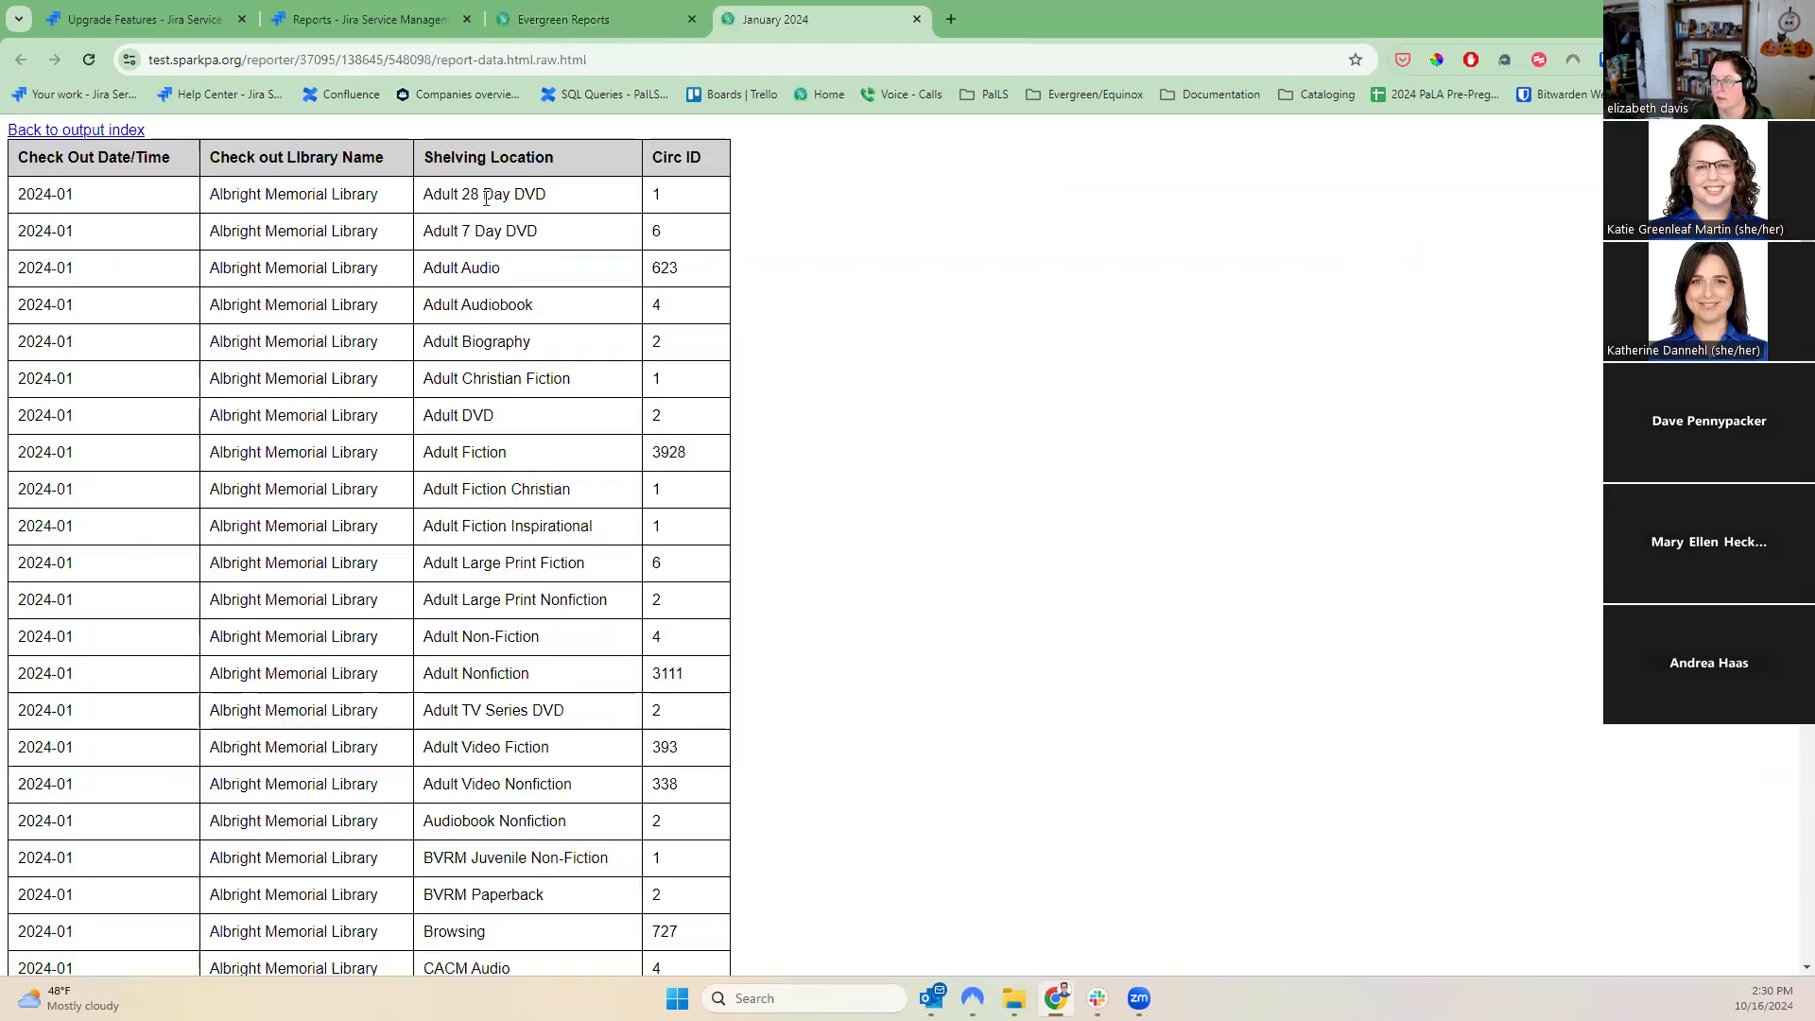
left_click(95, 133)
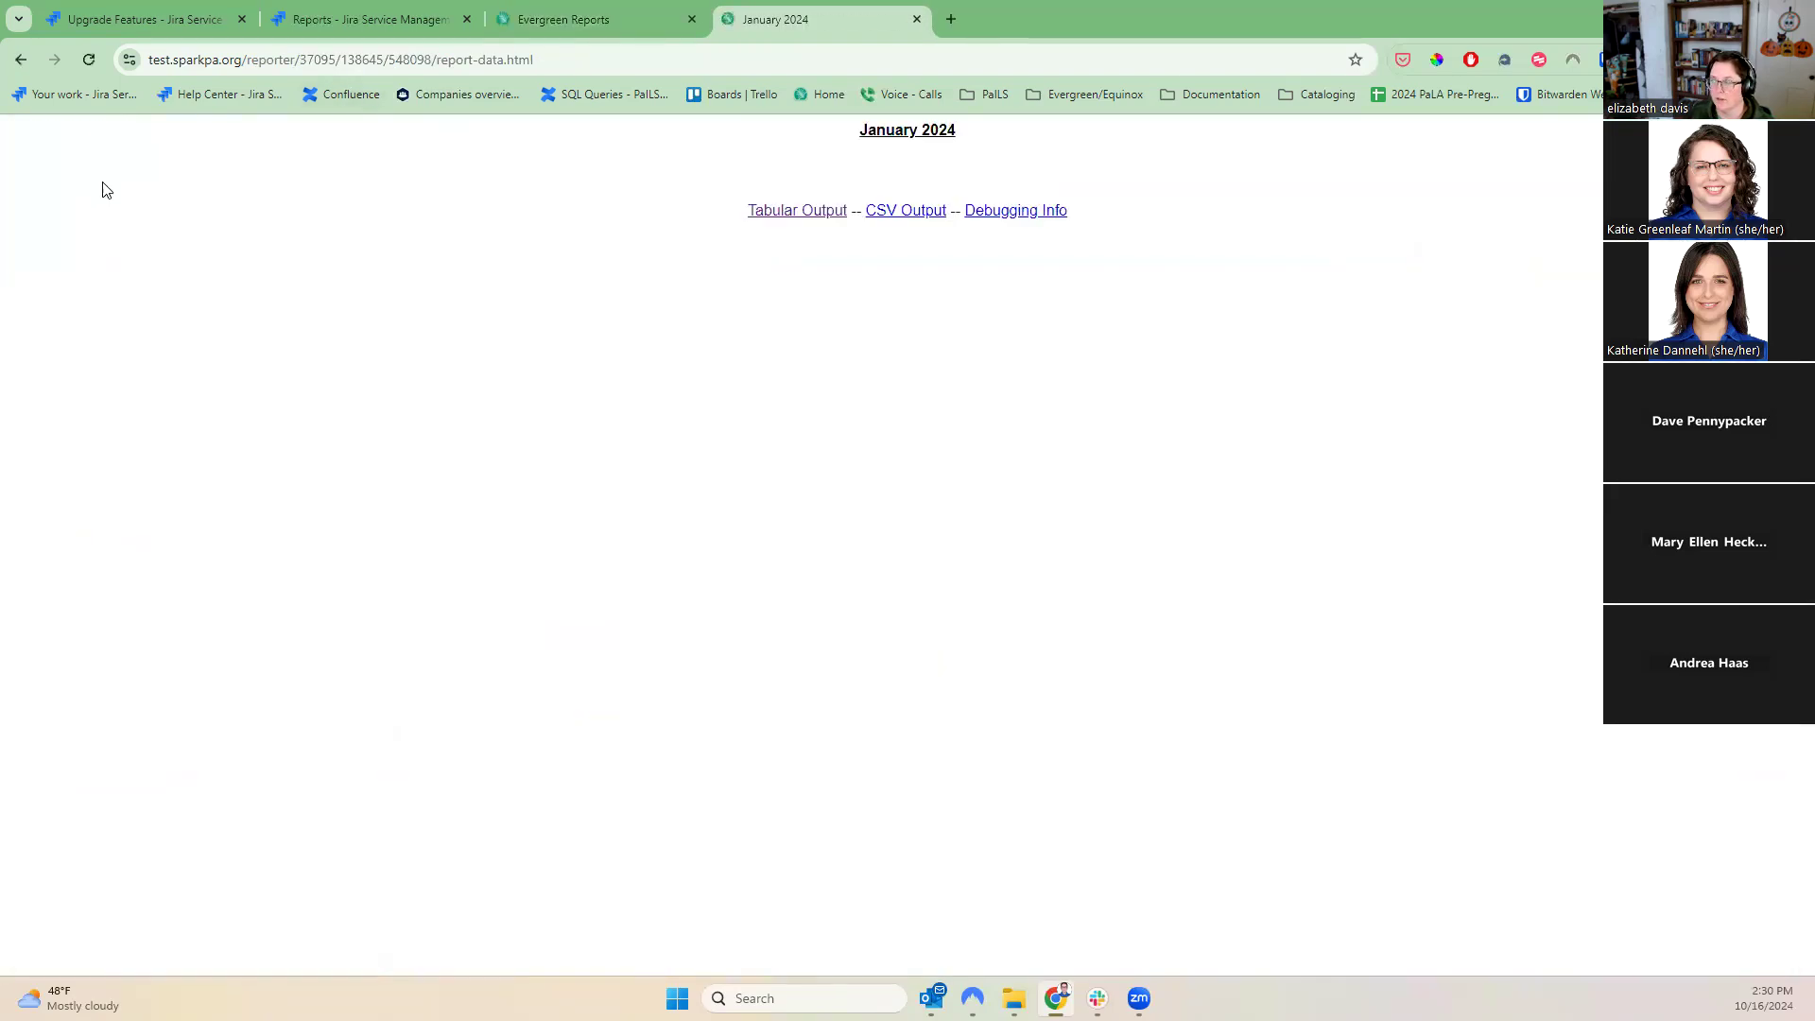
left_click(202, 60)
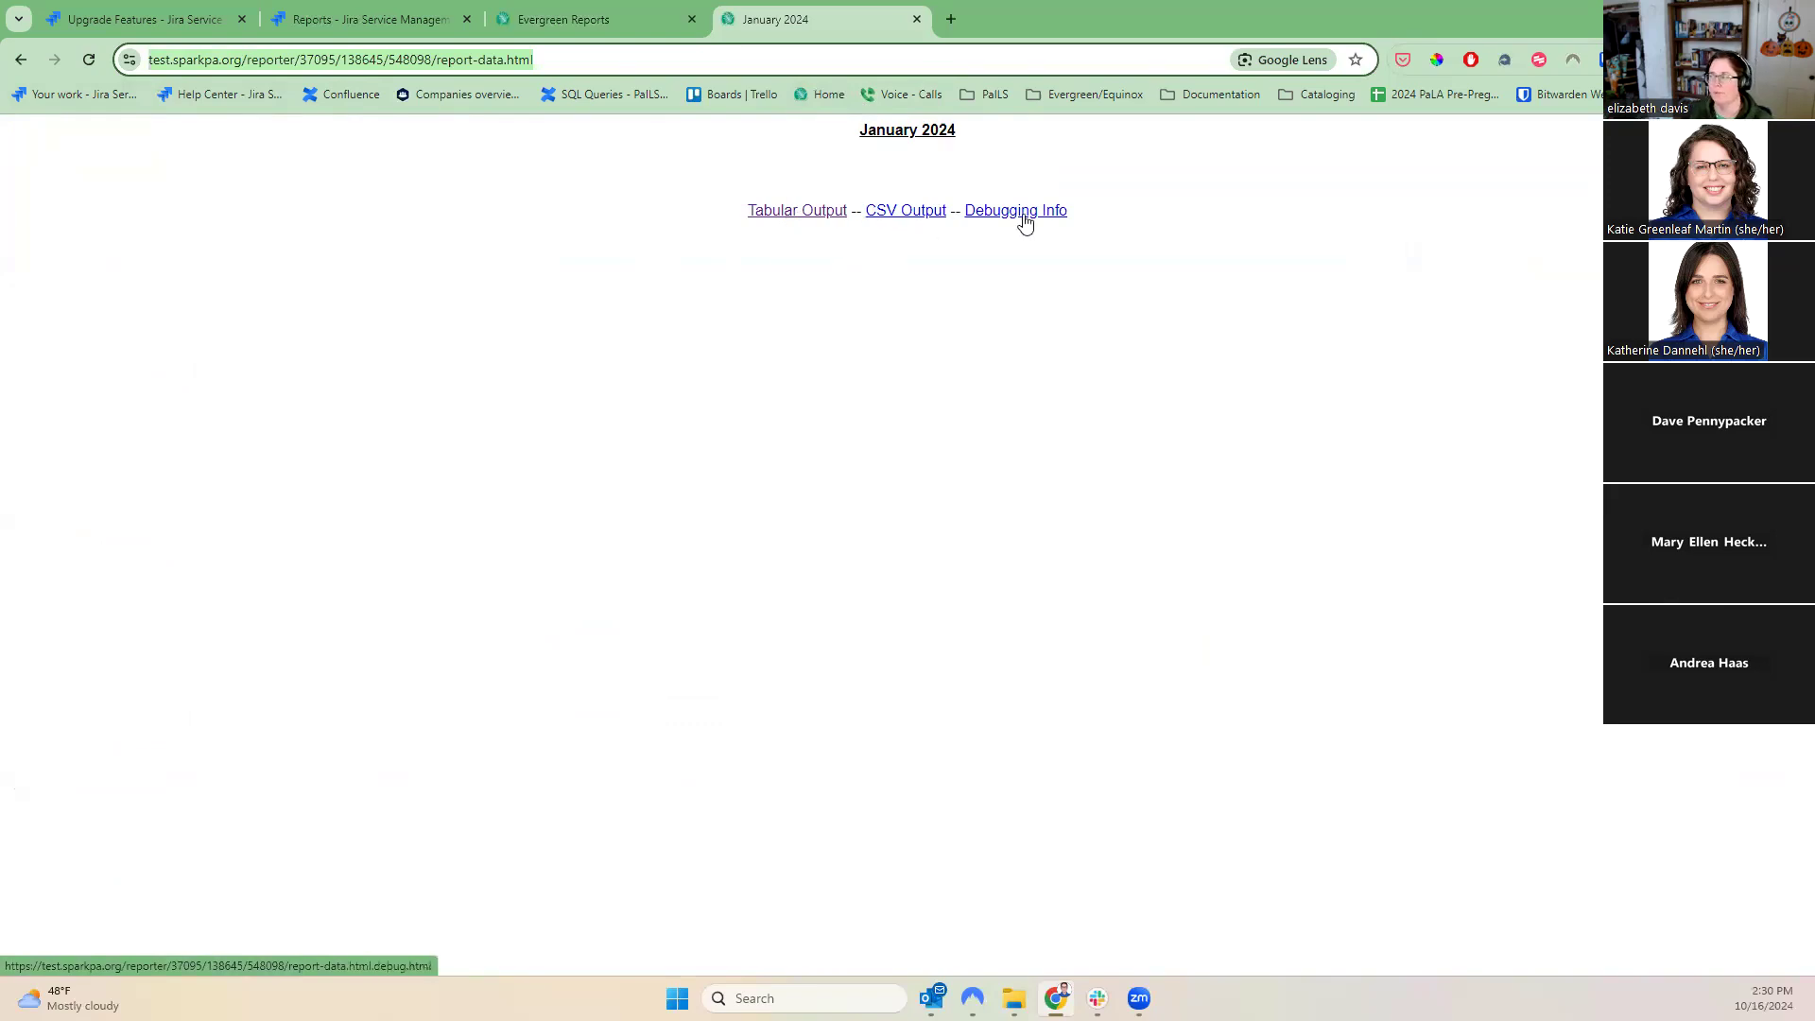
left_click(914, 21)
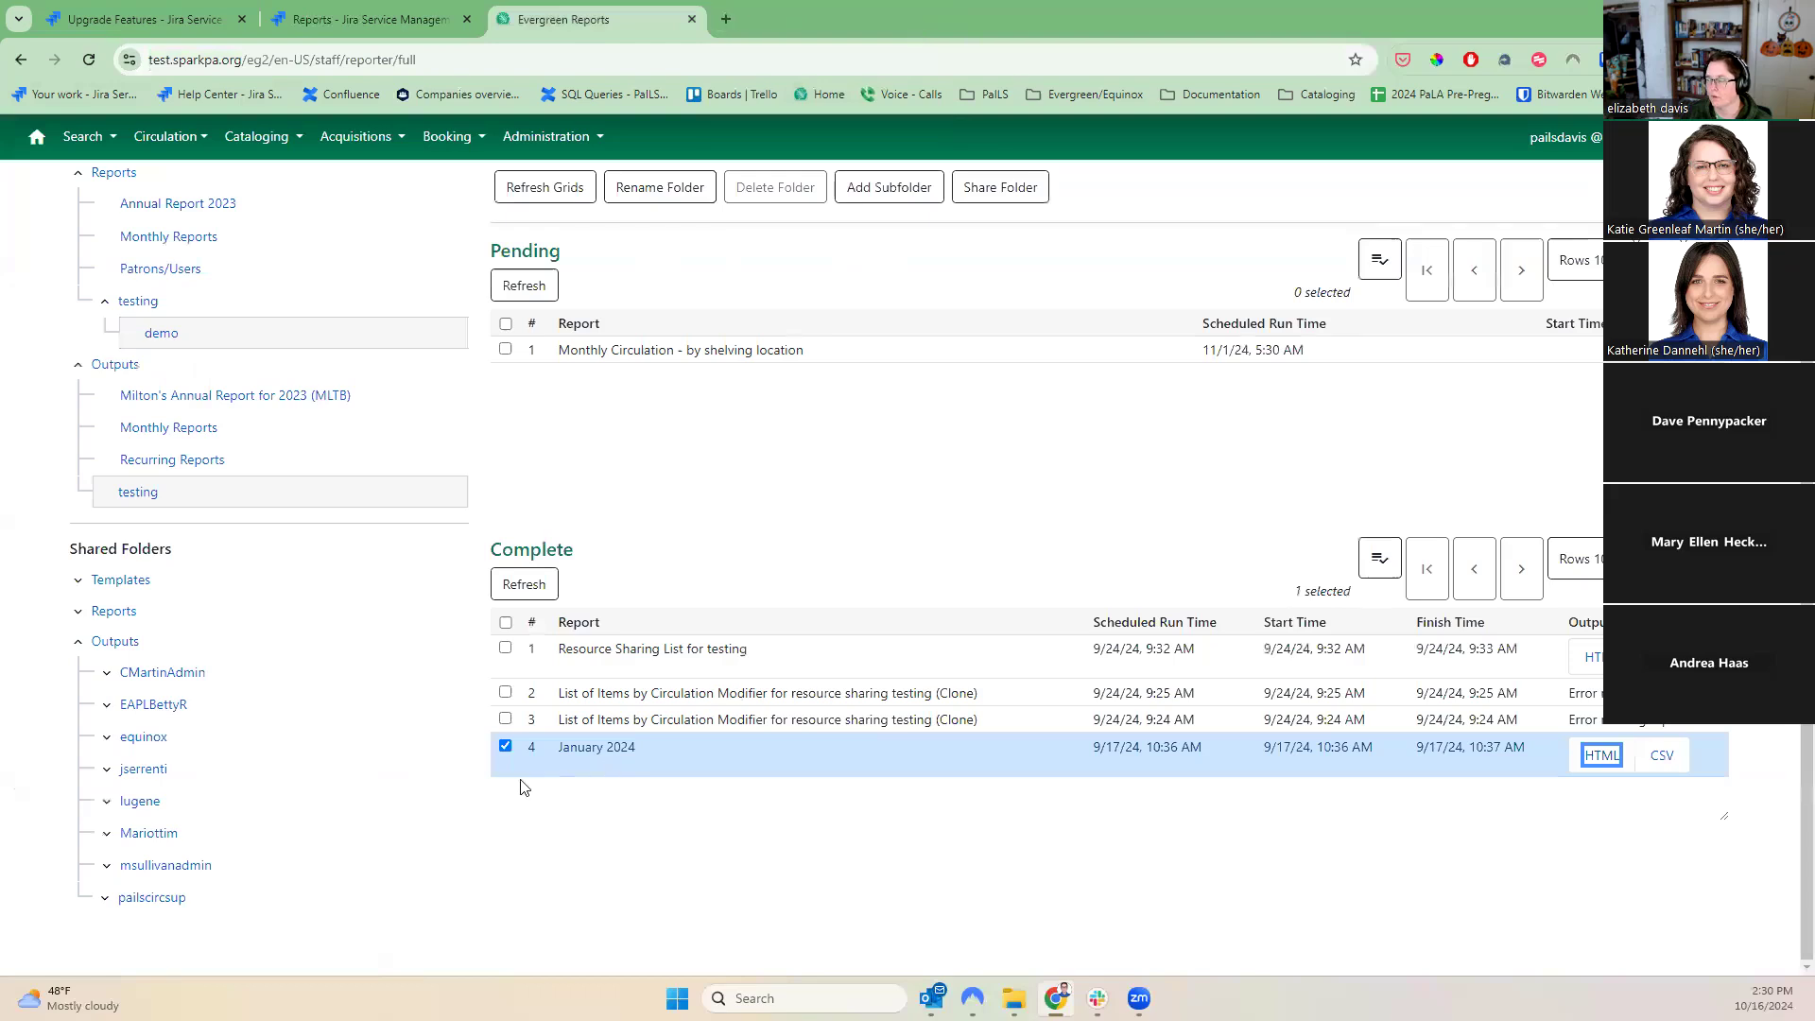
left_click(506, 747)
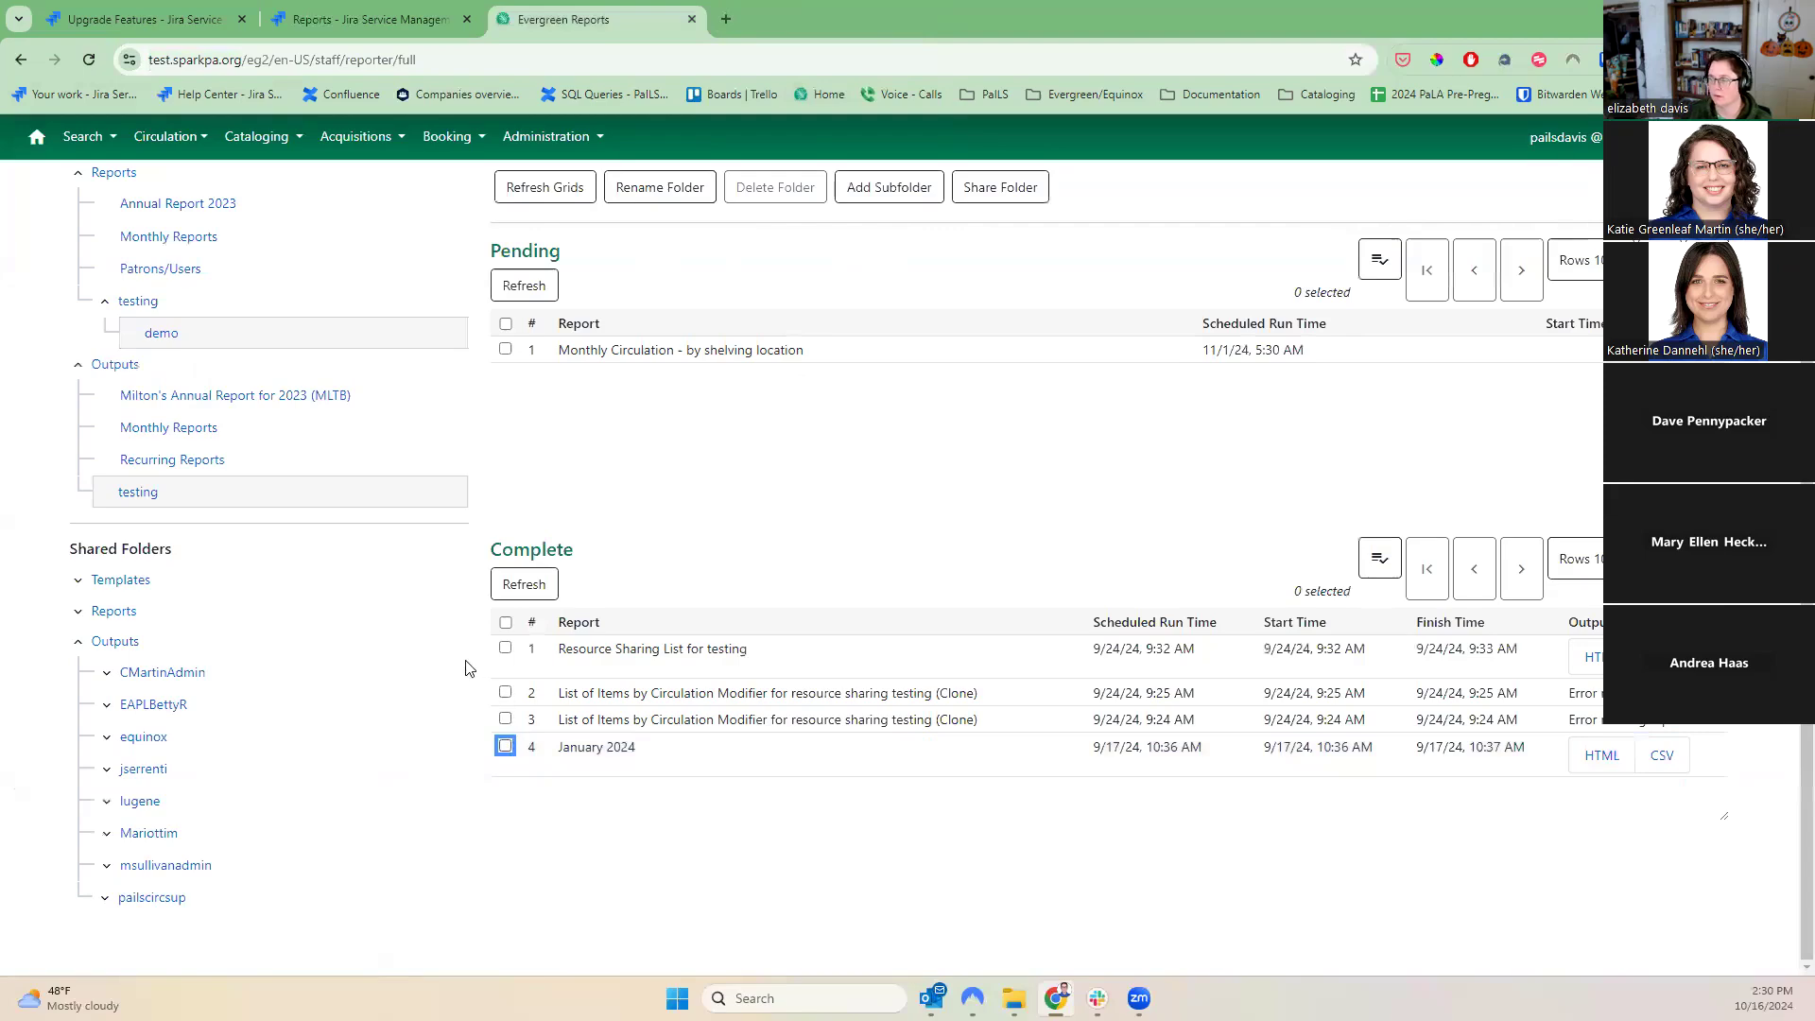
- Review the actions offered for pending and complete outputs without selecting any report
scroll(693, 766, "up", 2)
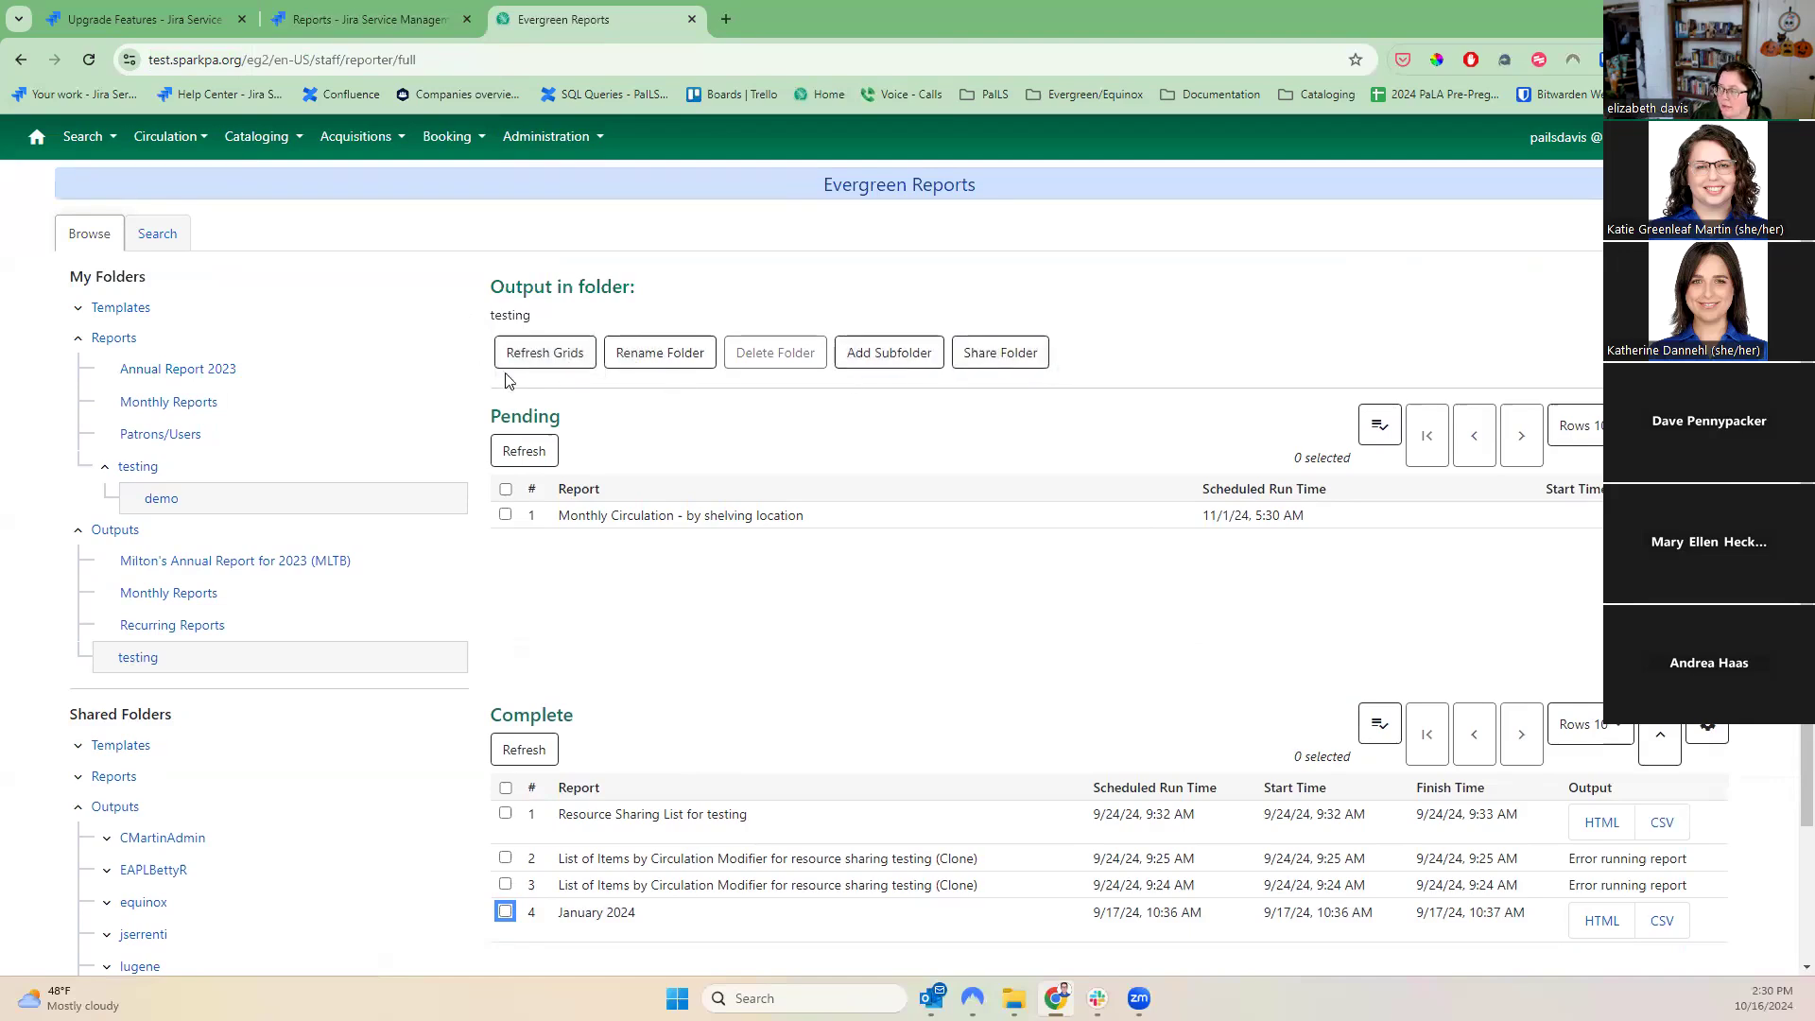
left_click(1380, 426)
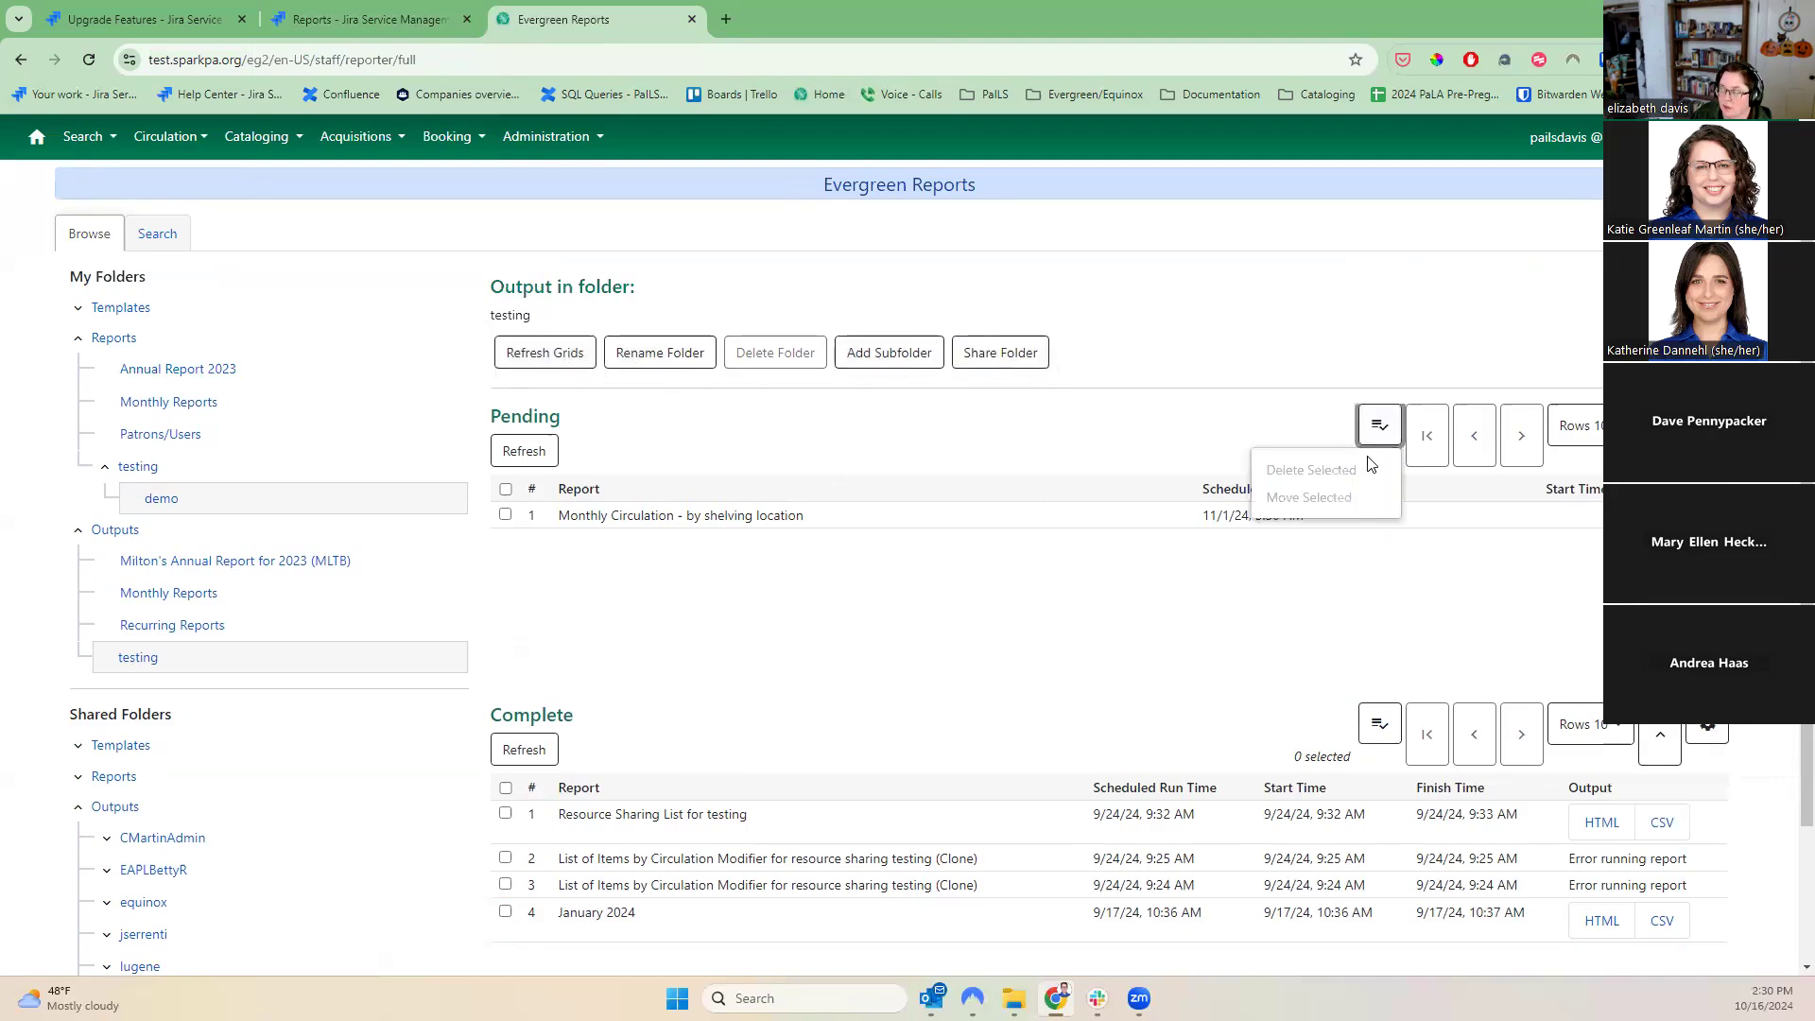
left_click(1386, 732)
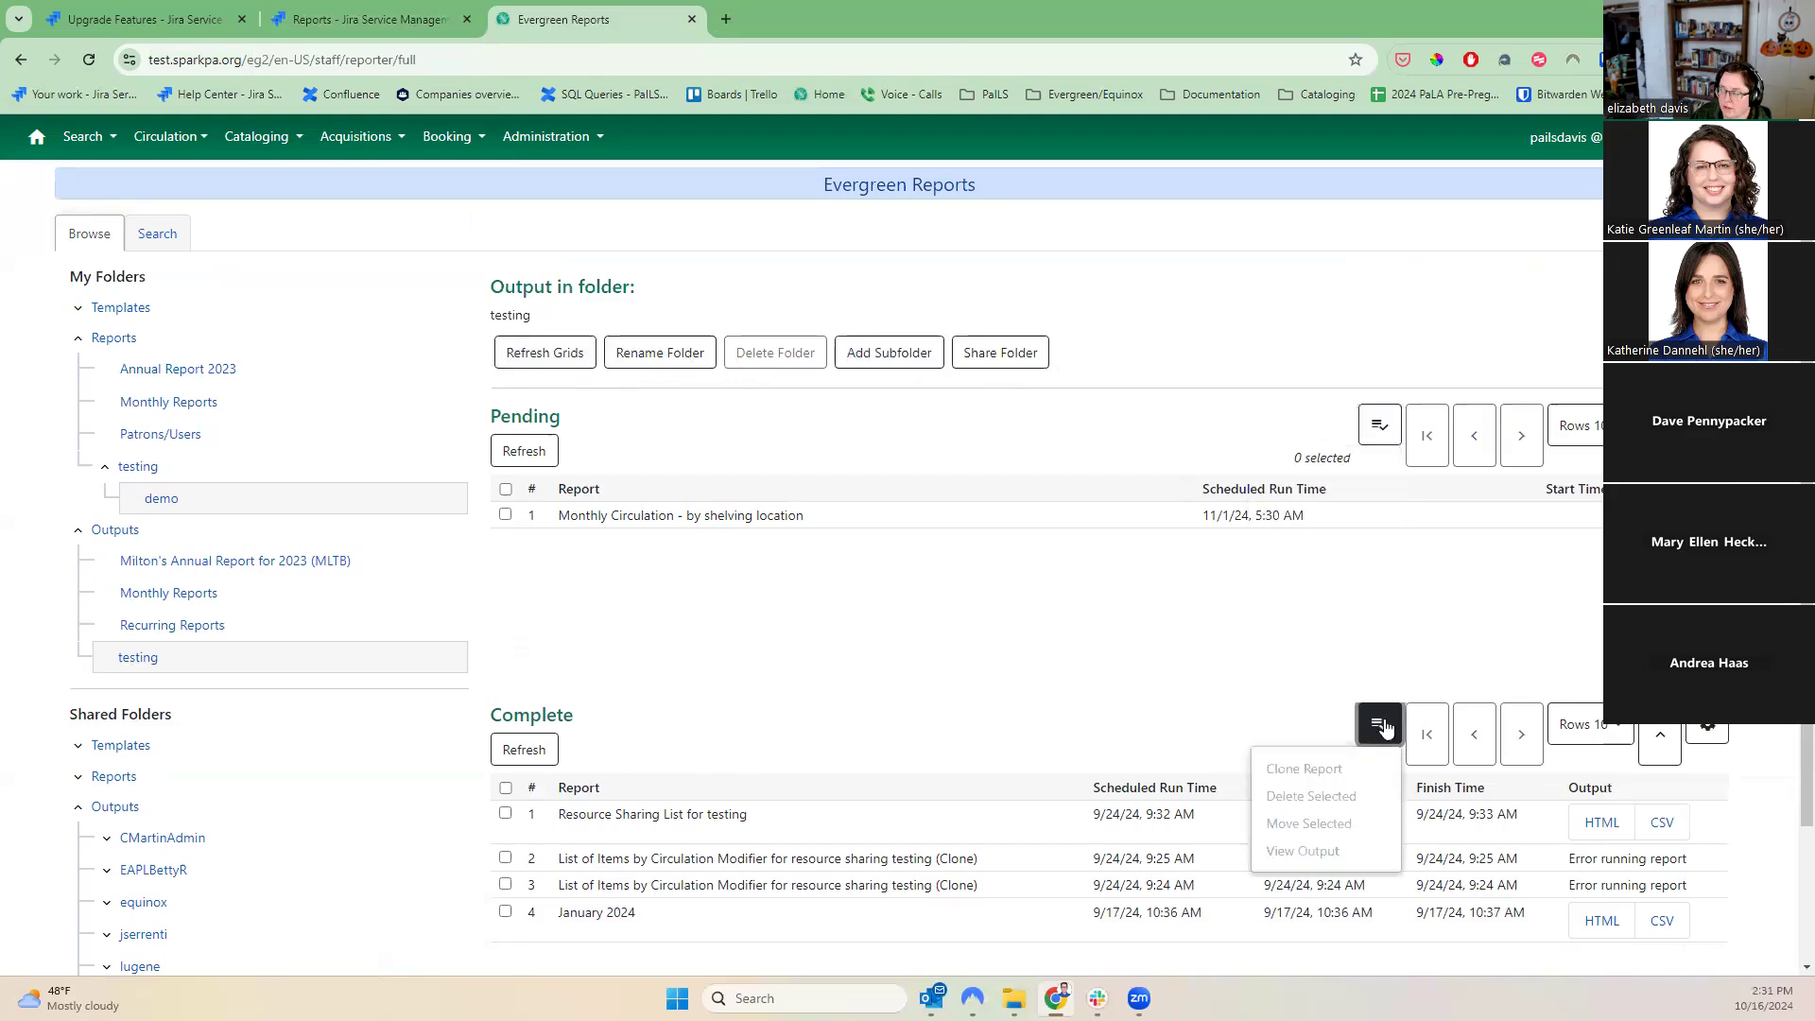
- Use View Output on the completed Resource Sharing List for testing report, then close the output page and deselect the report
left_click(973, 830)
left_click(987, 824)
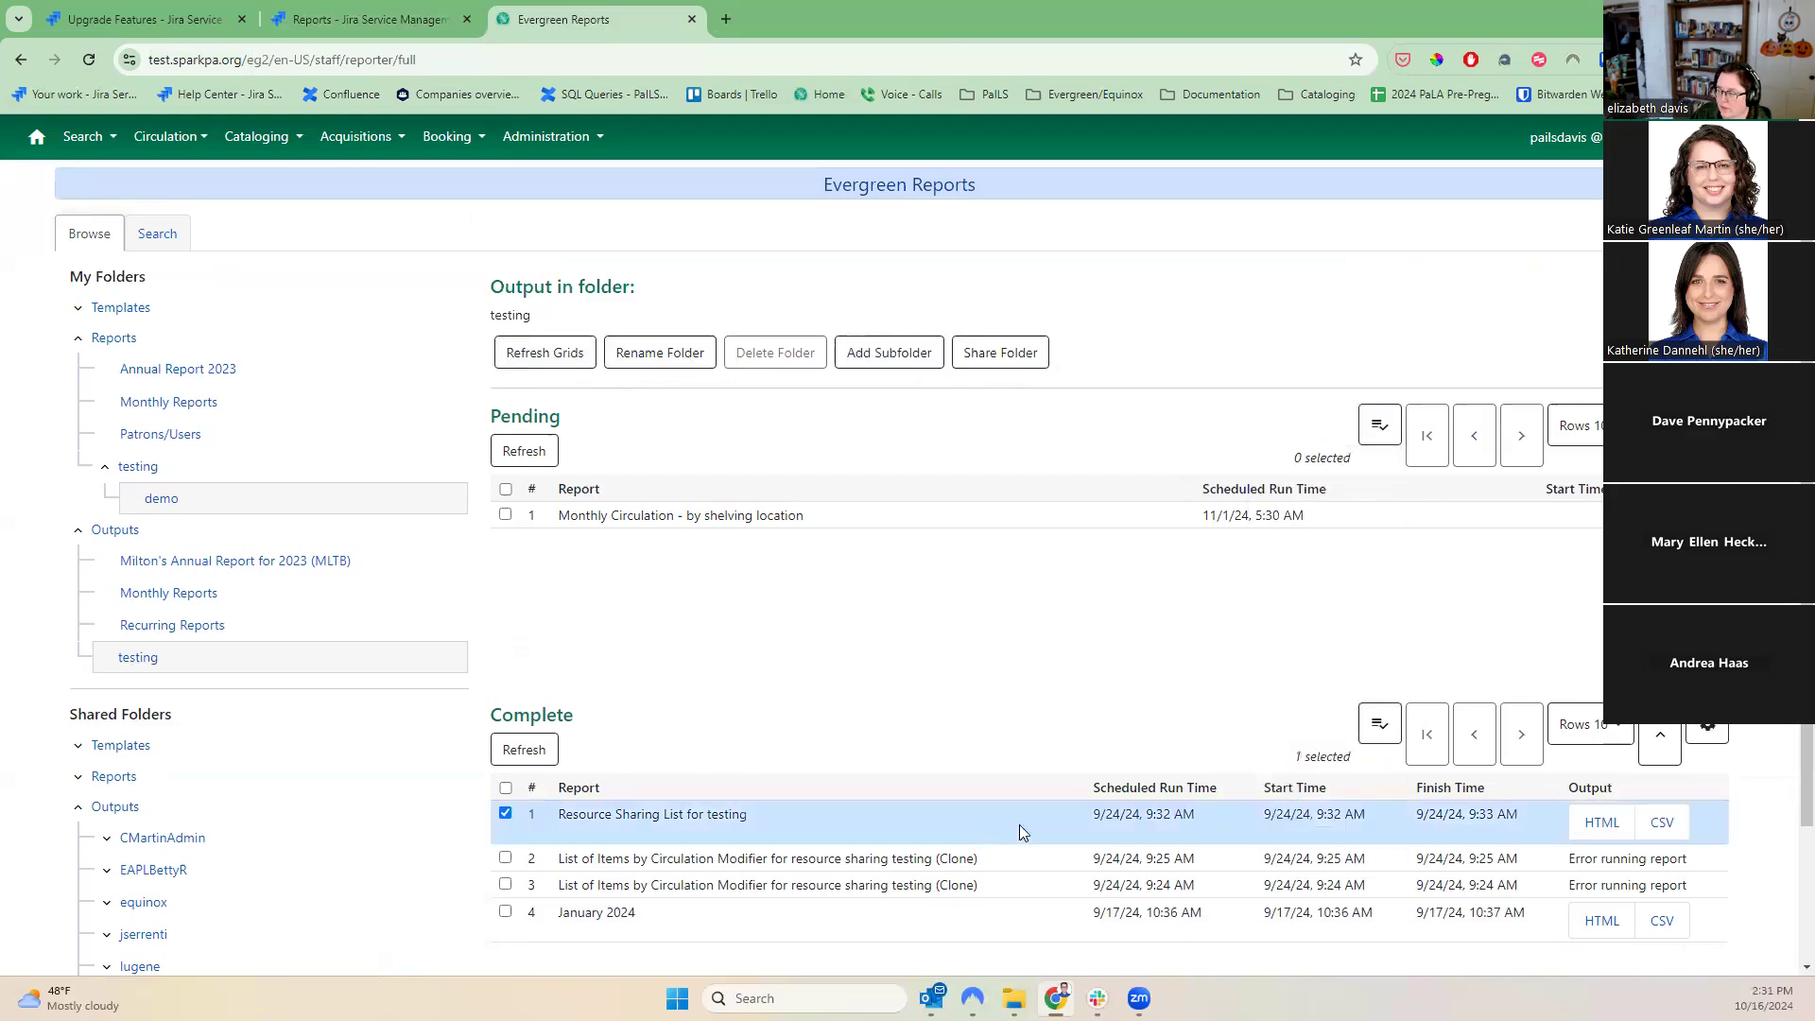
left_click(1379, 724)
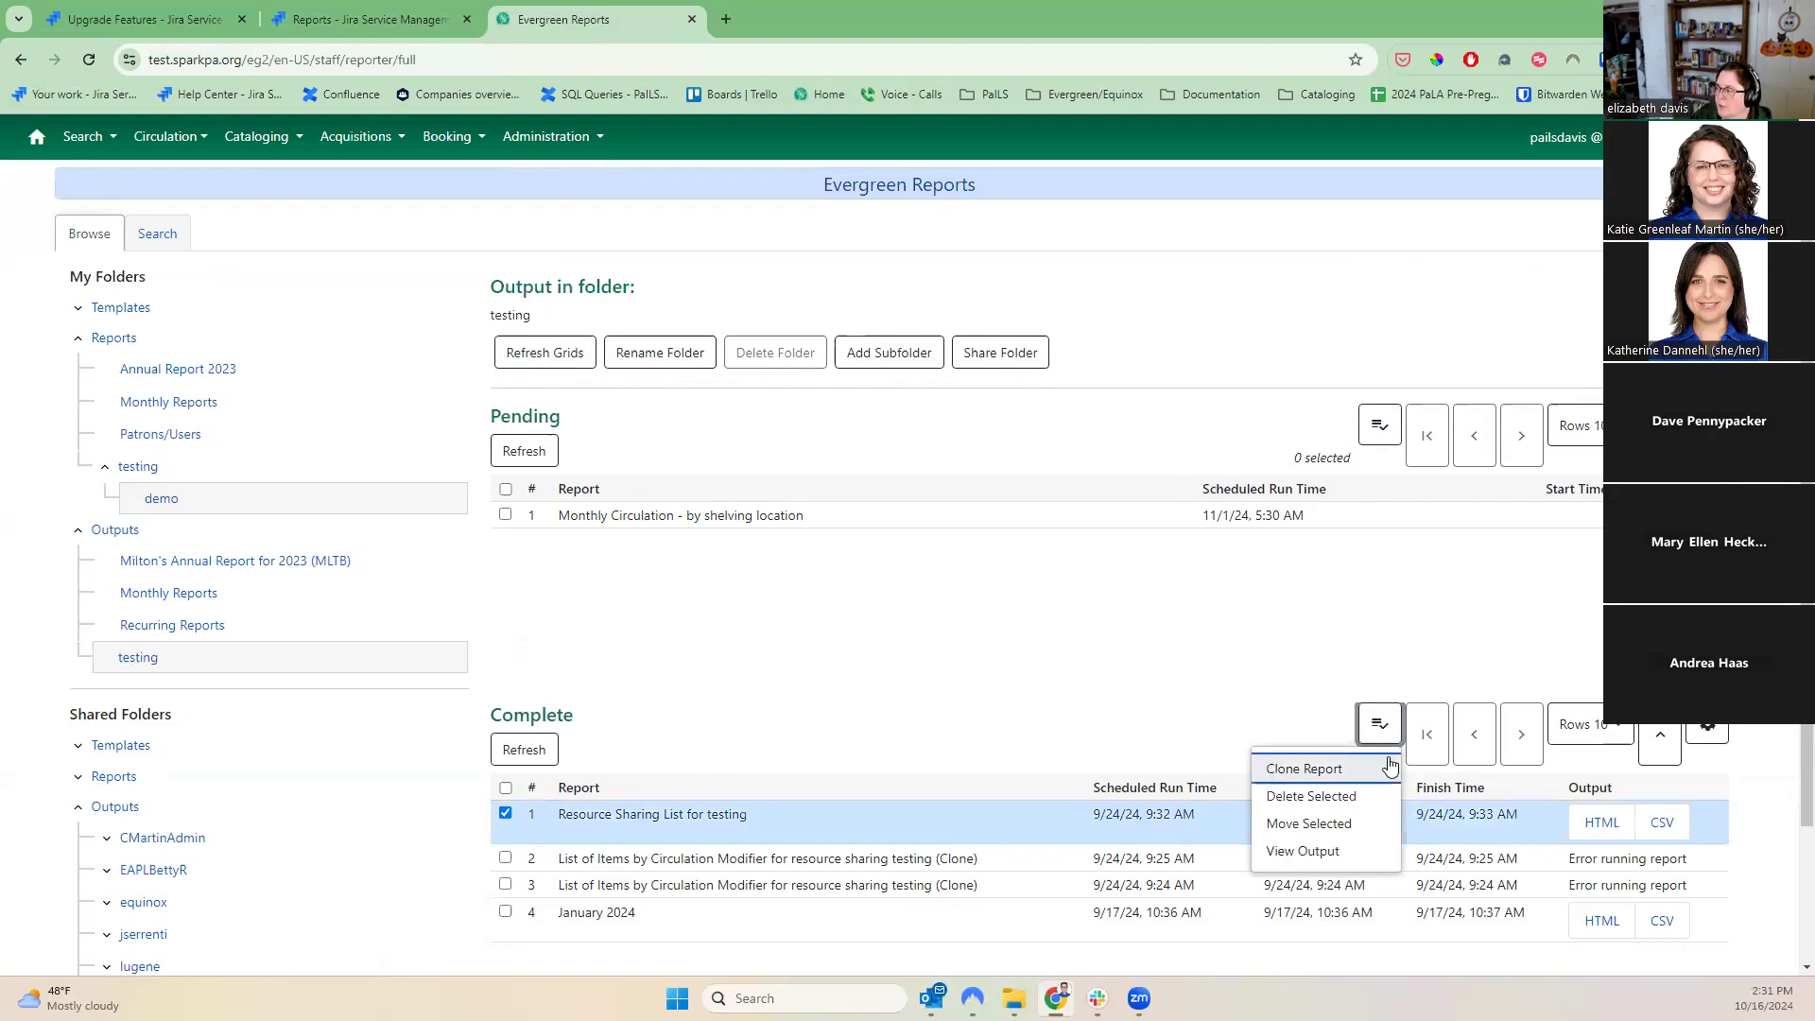
left_click(1368, 860)
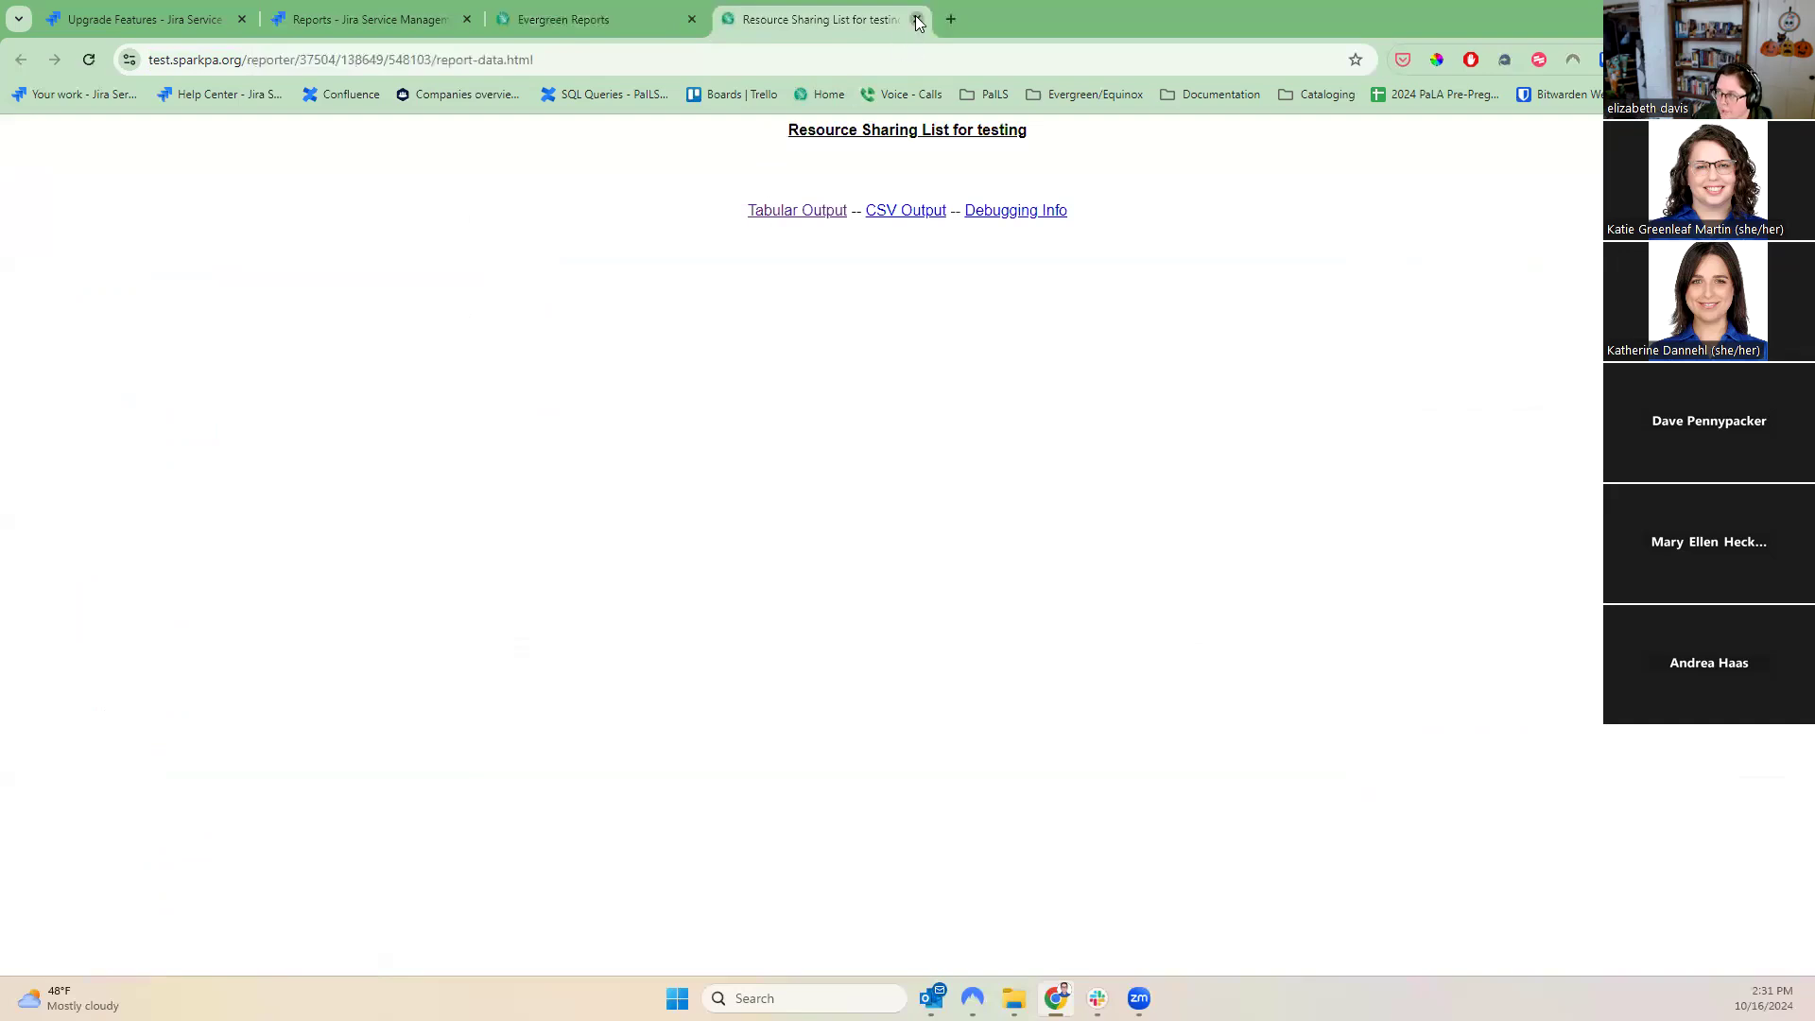
left_click(917, 20)
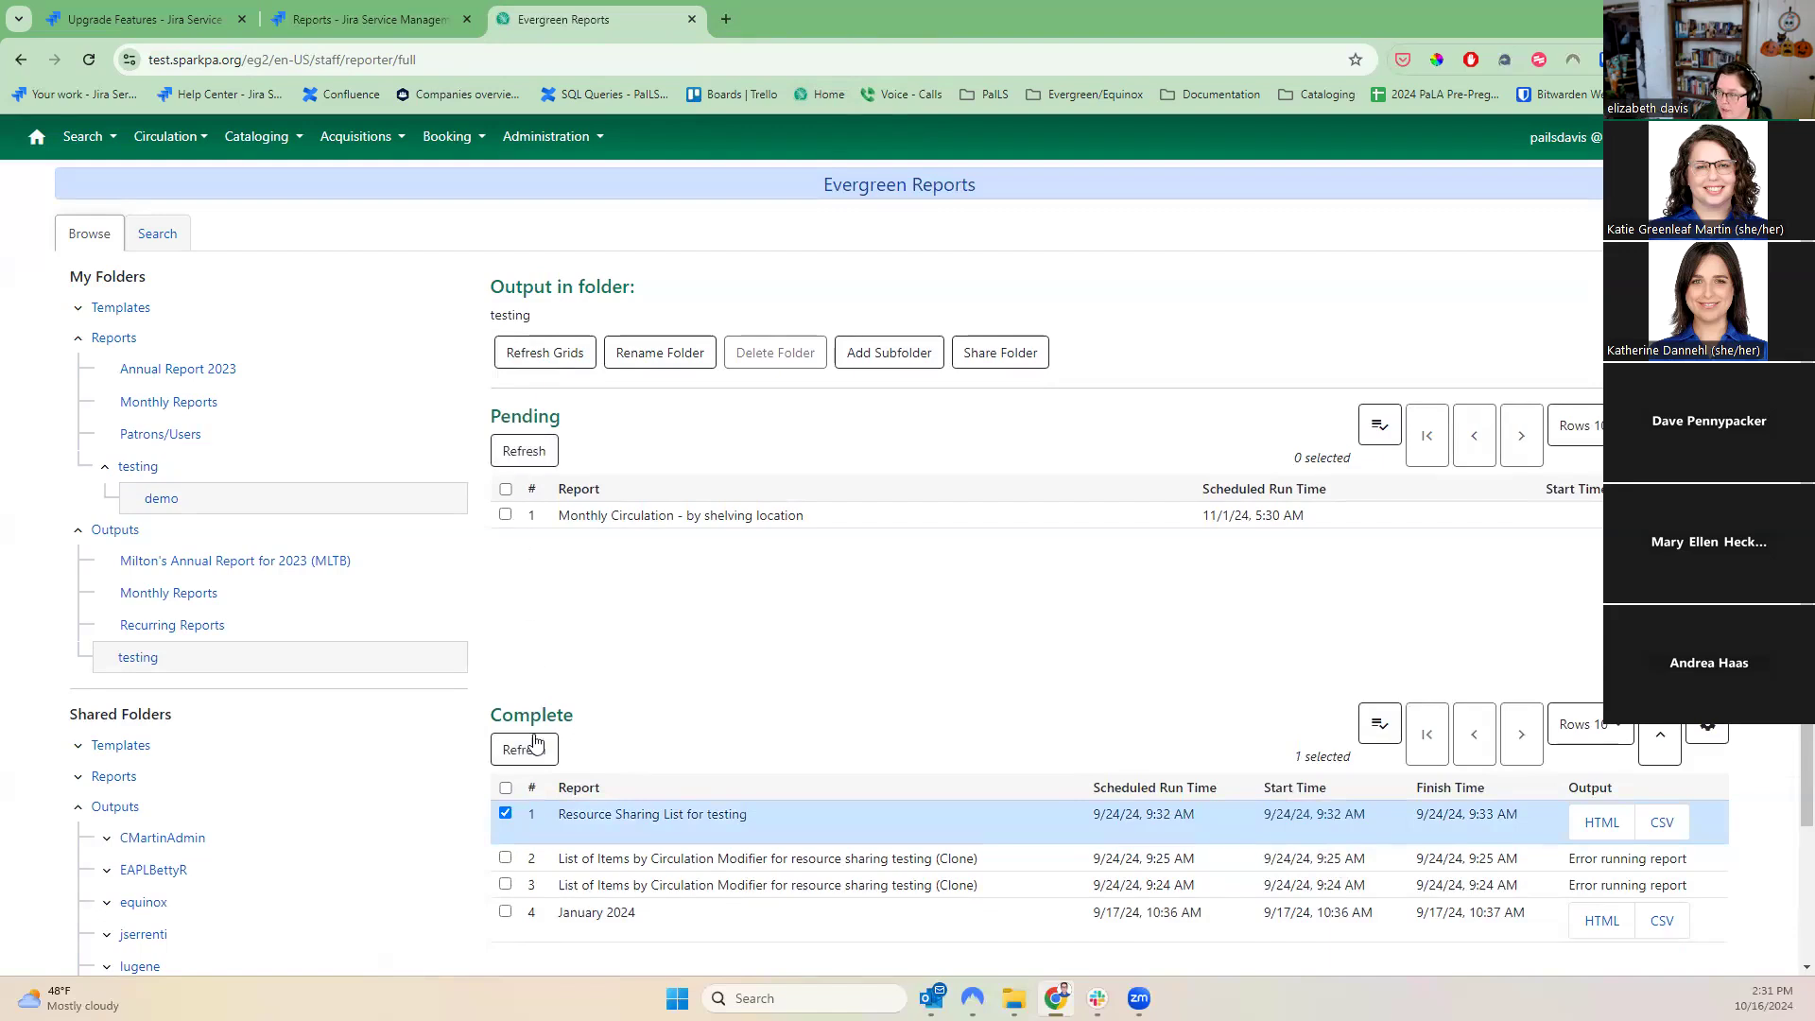
left_click(506, 813)
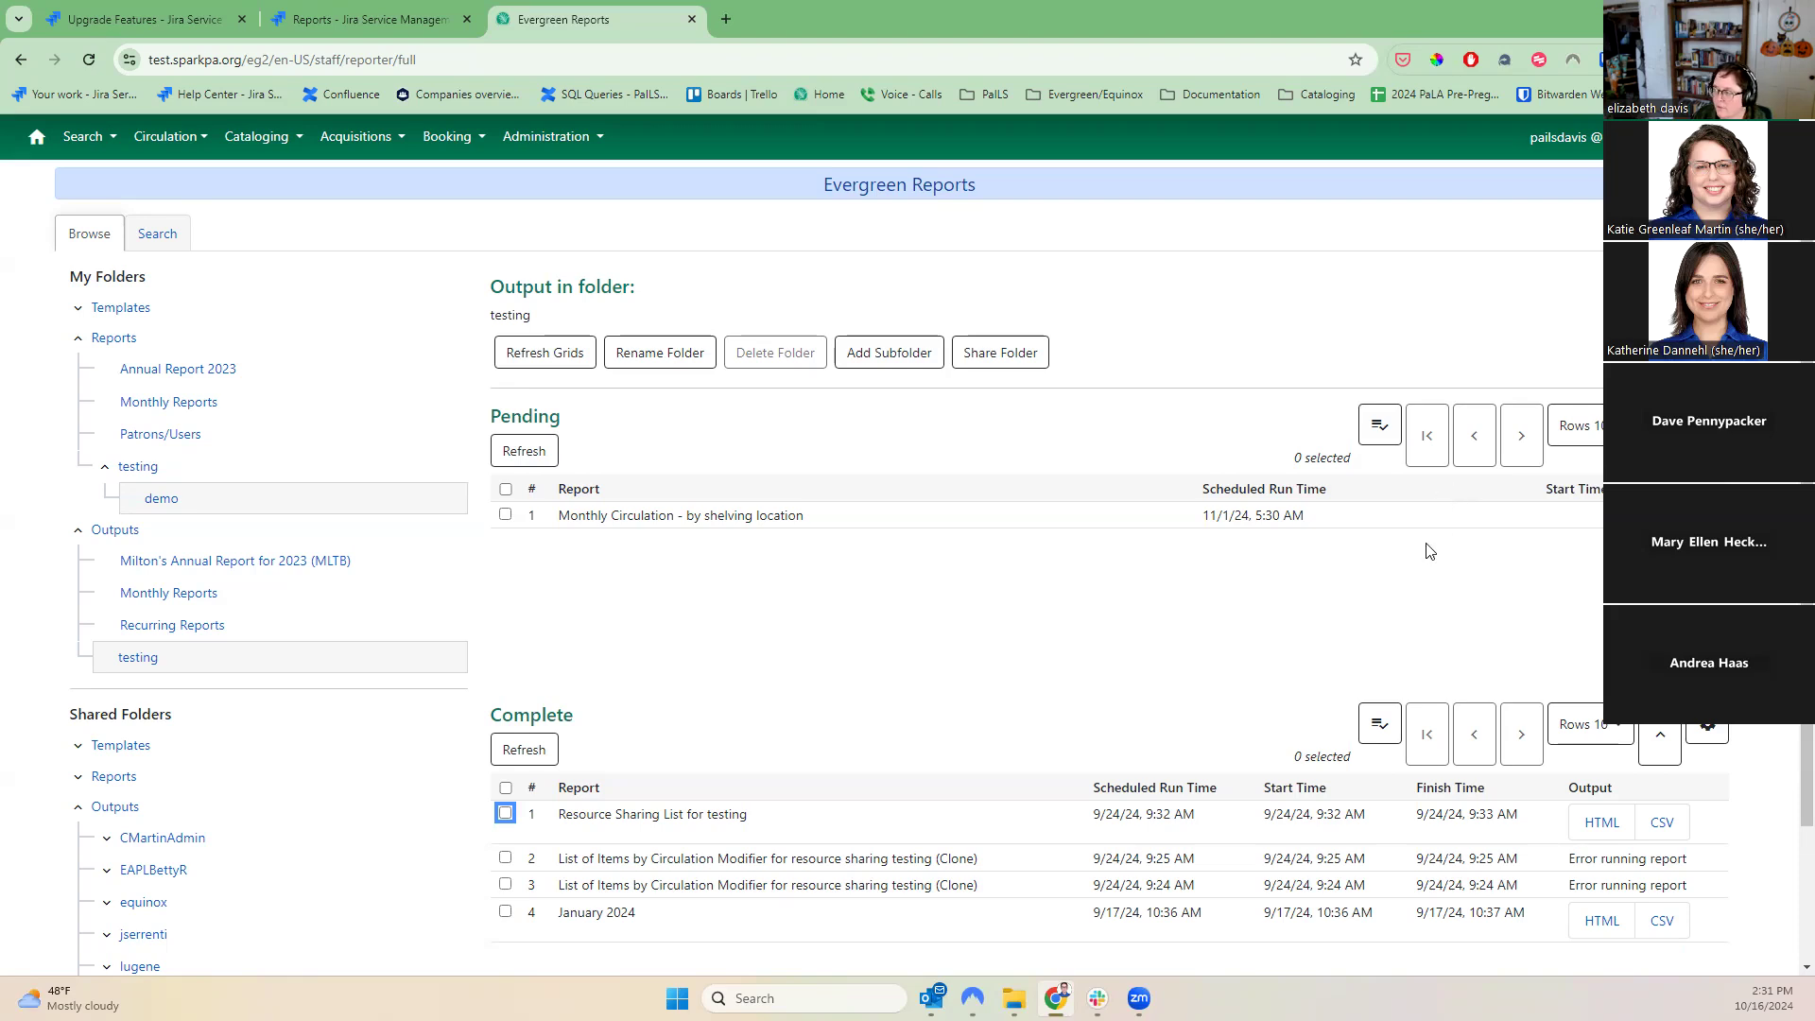
- Open the personal Monthly Reports output folder, then collapse both Outputs trees while keeping the personal Reports tree expanded
left_click(154, 625)
left_click(157, 594)
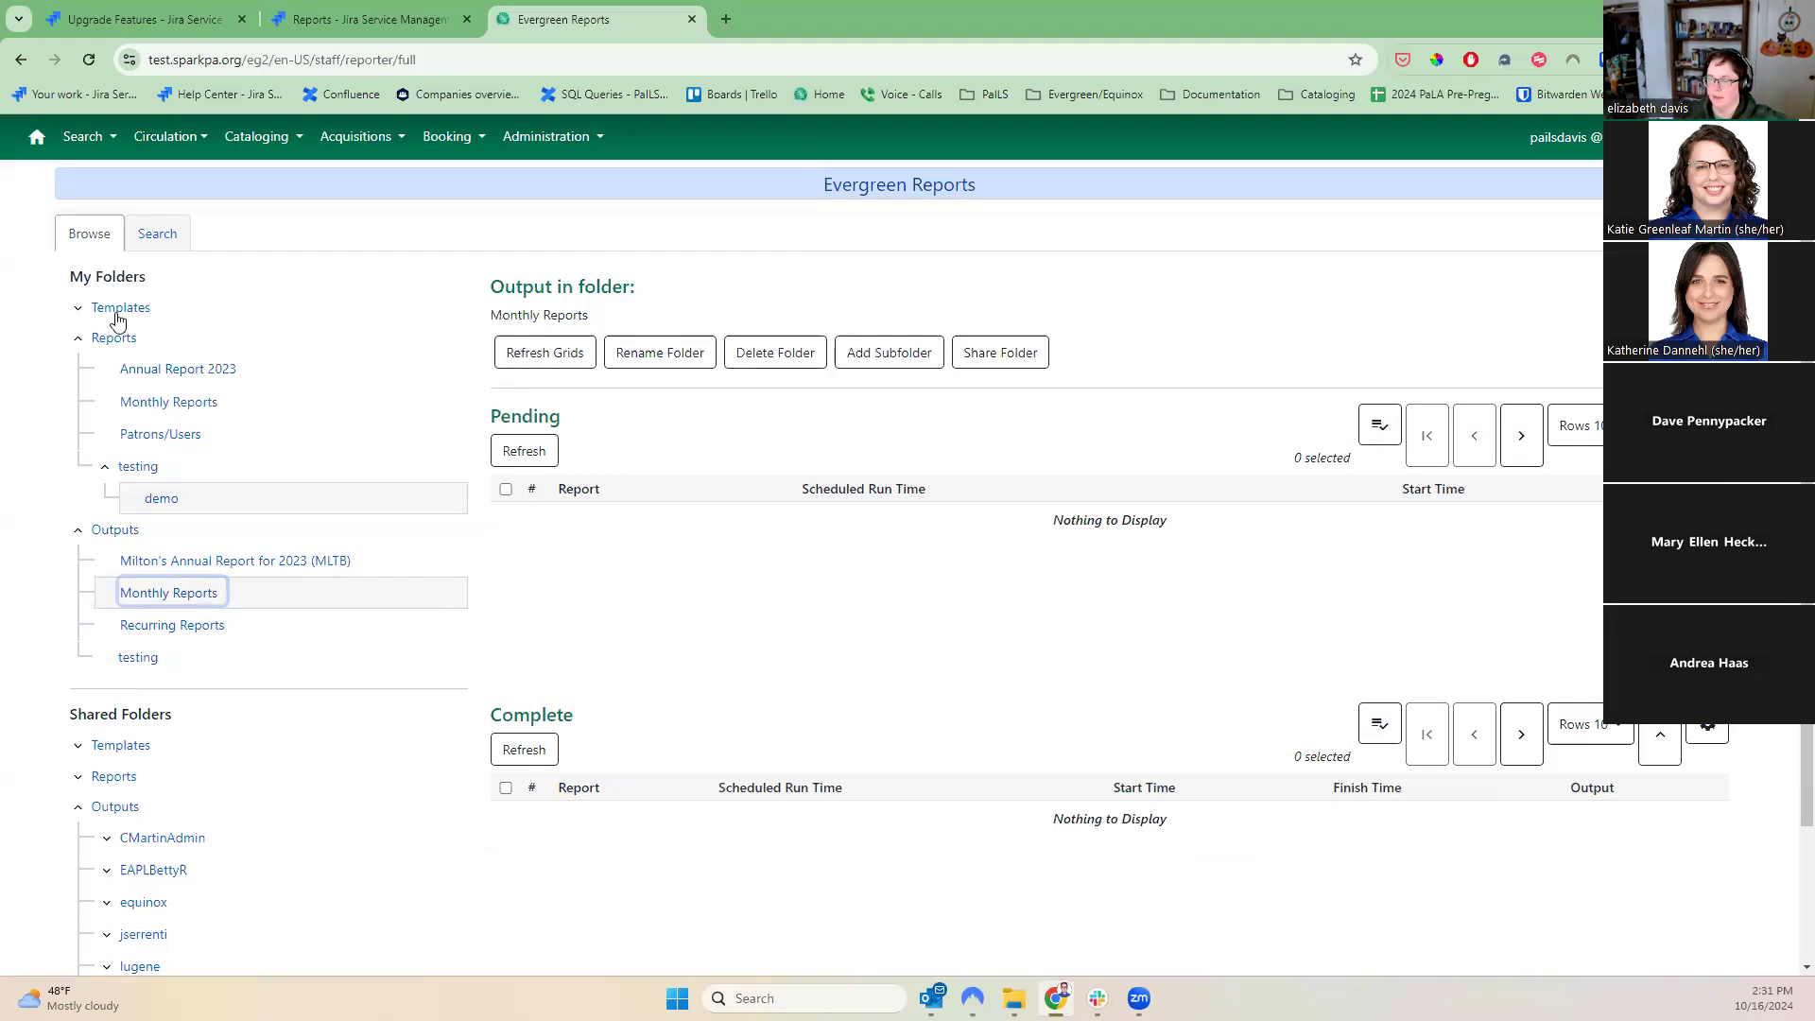
left_click(77, 338)
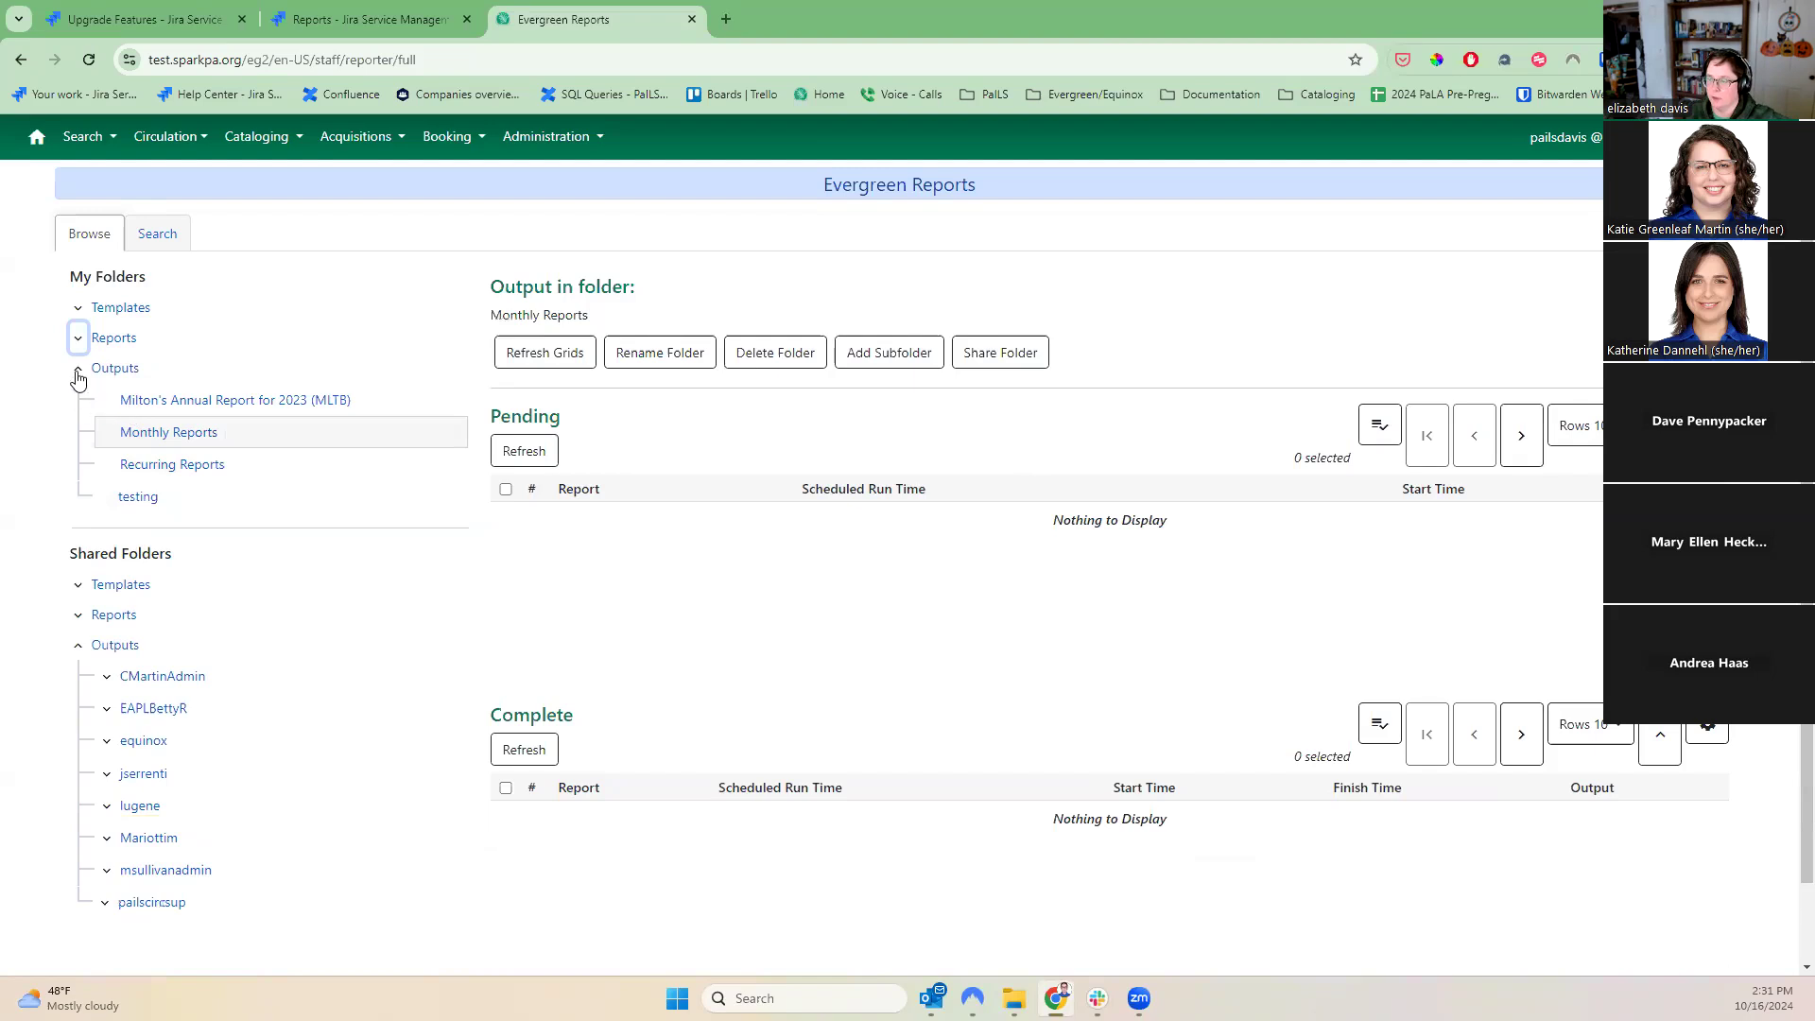
left_click(78, 369)
left_click(78, 516)
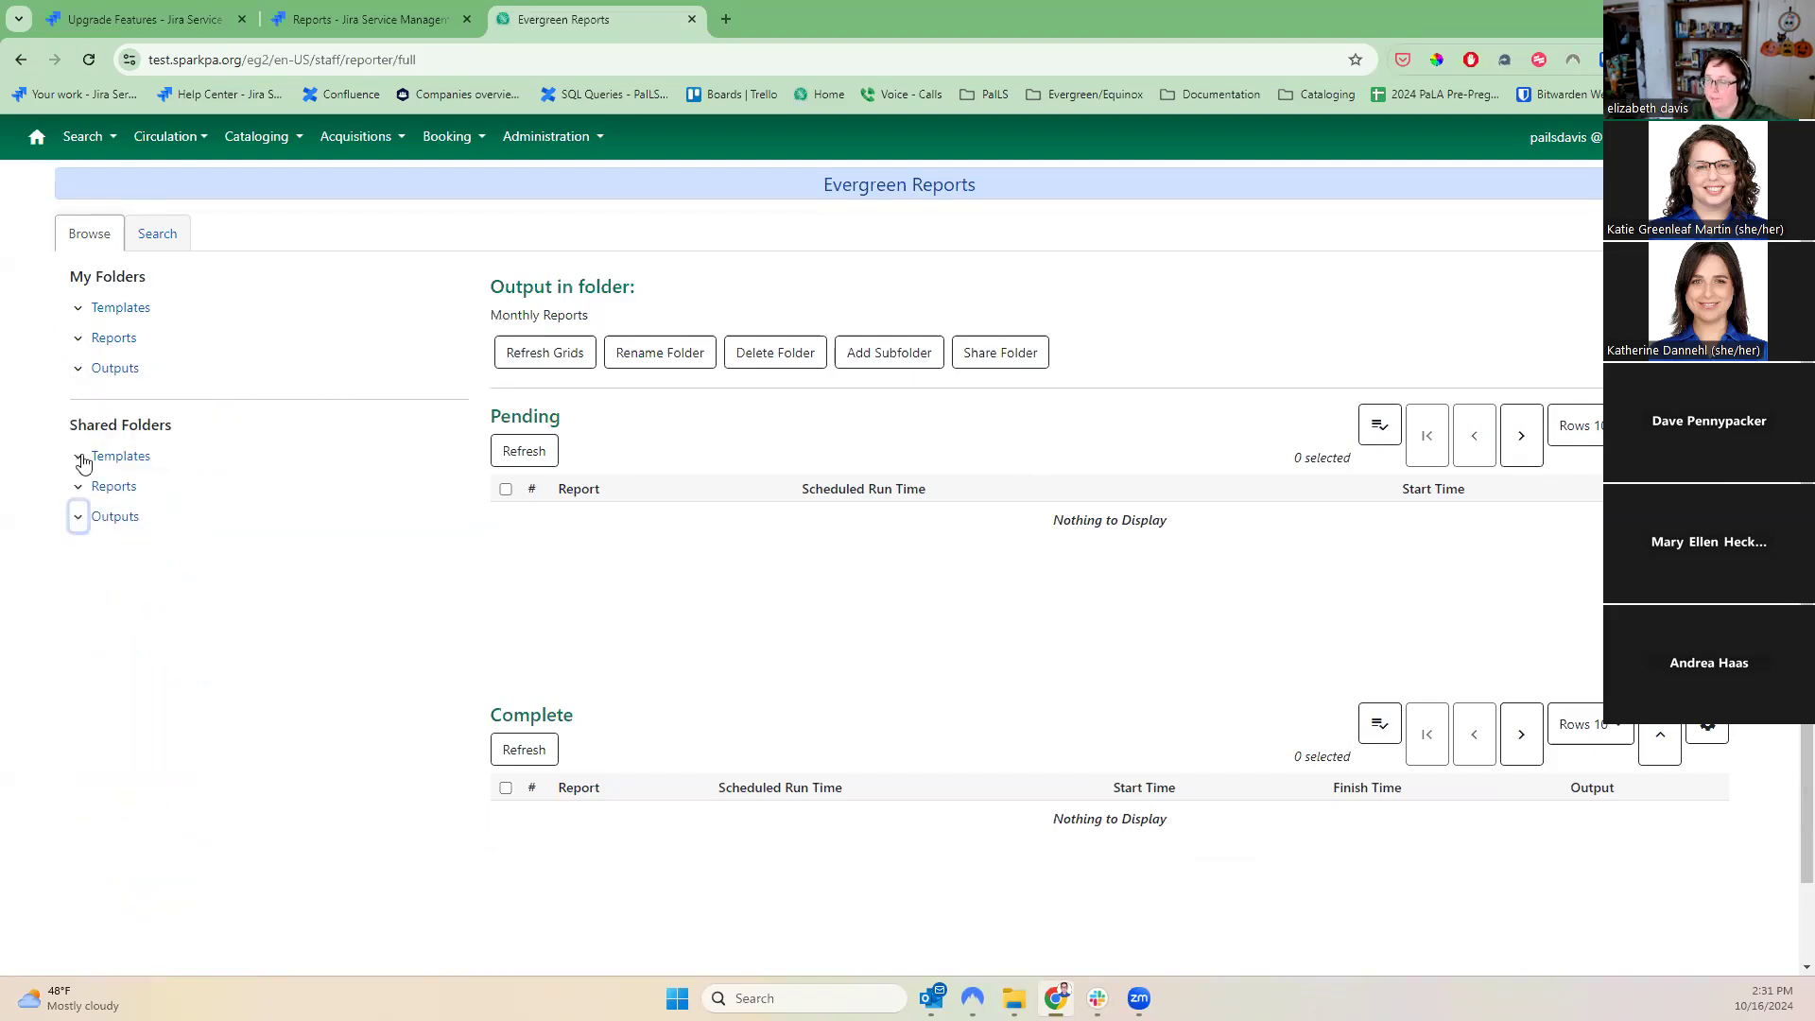
left_click(77, 338)
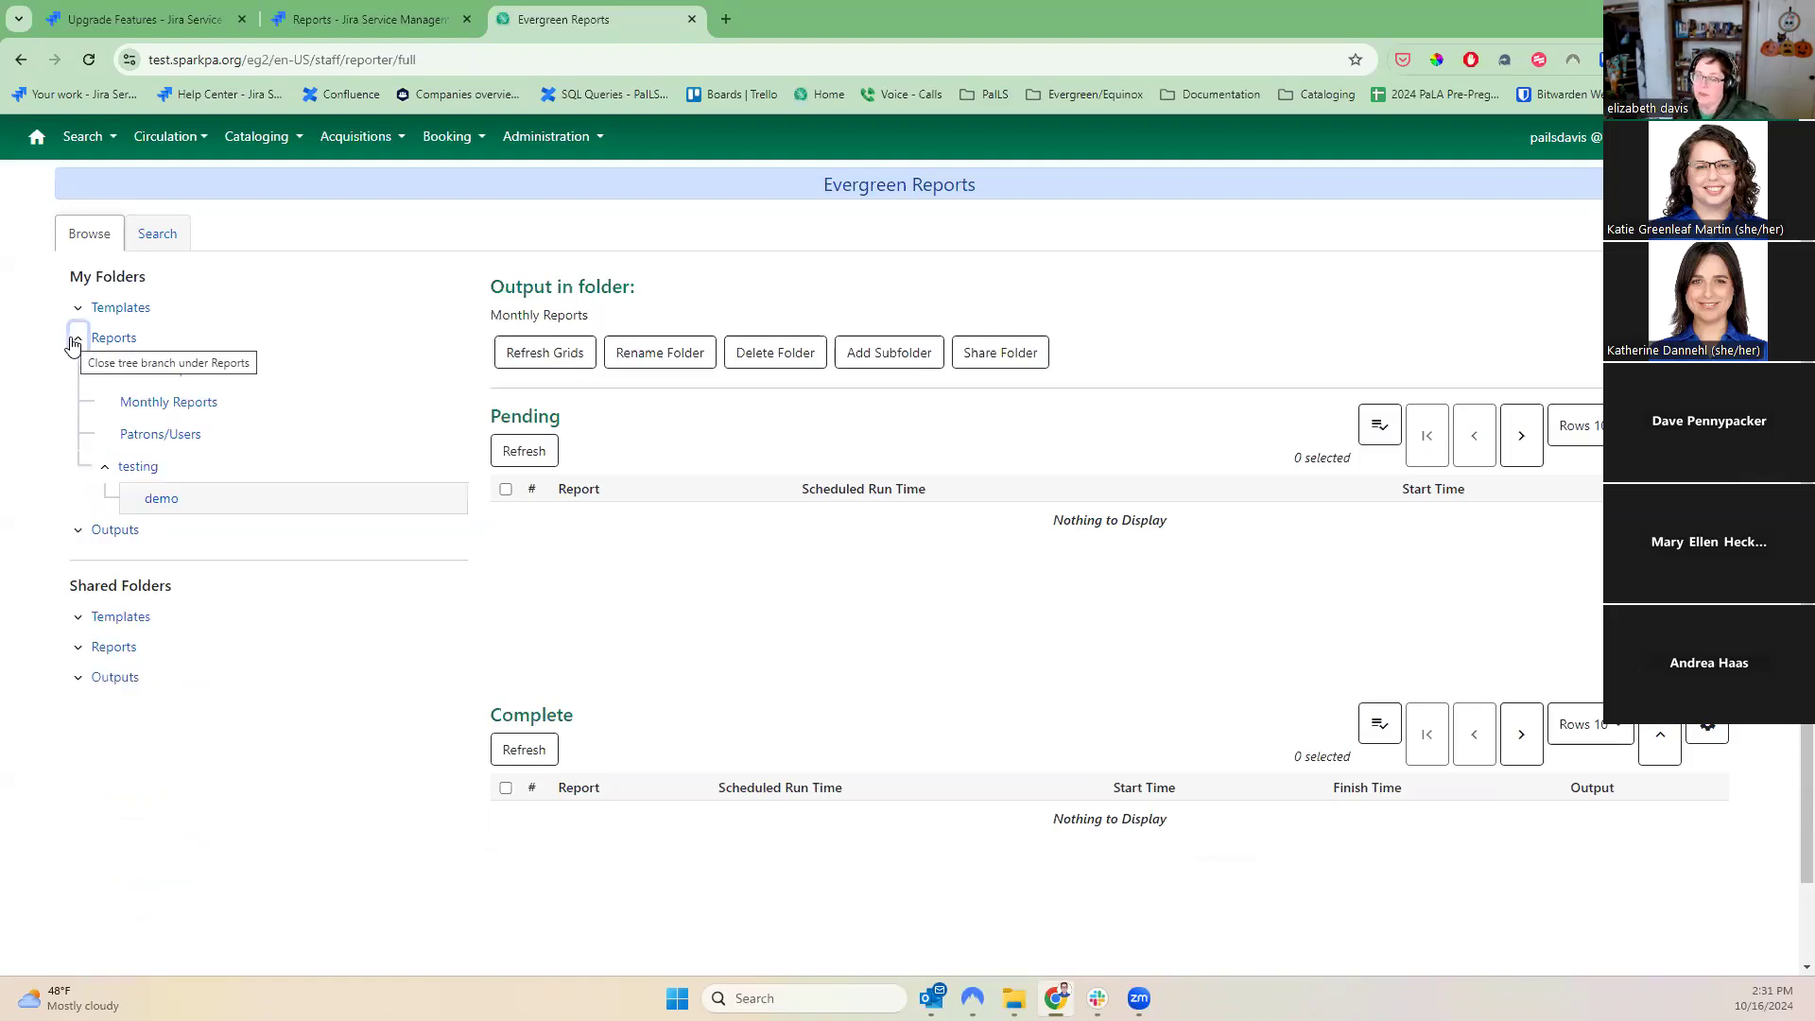
- Expand the personal Templates and Outputs trees under My Folders and look through the folders listed in each
left_click(77, 309)
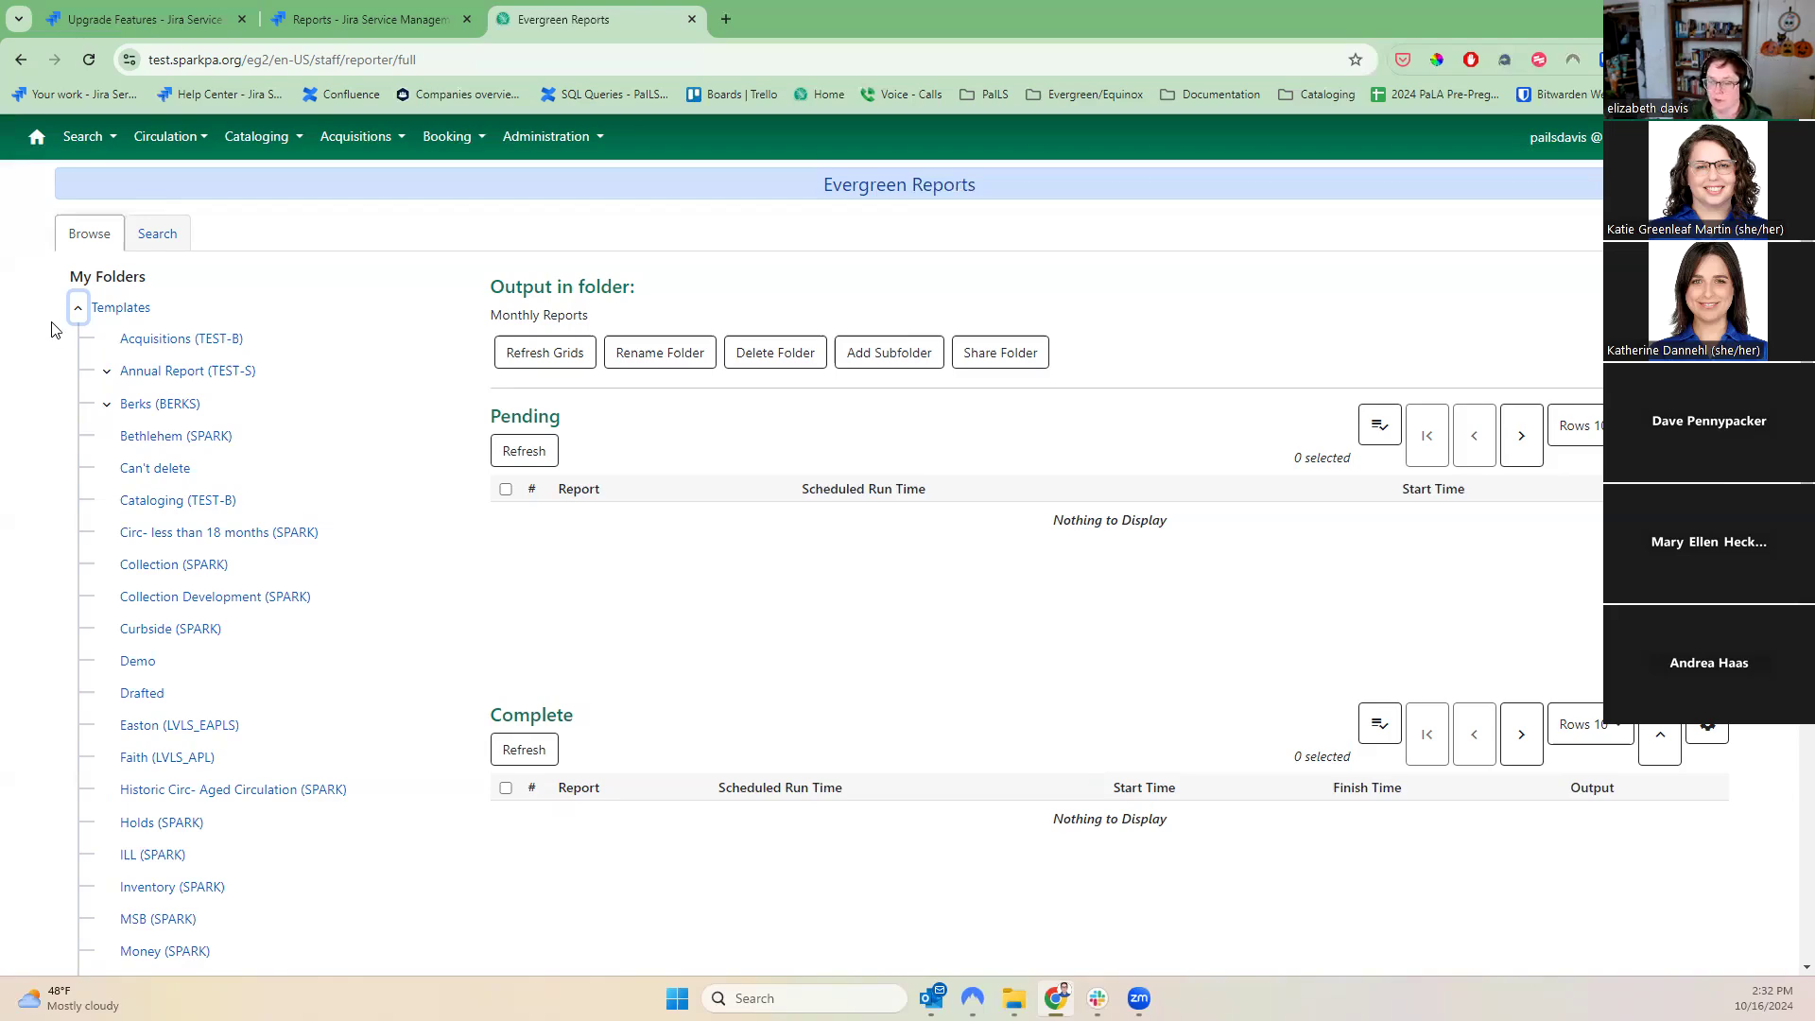
scroll(283, 515, "down", 8)
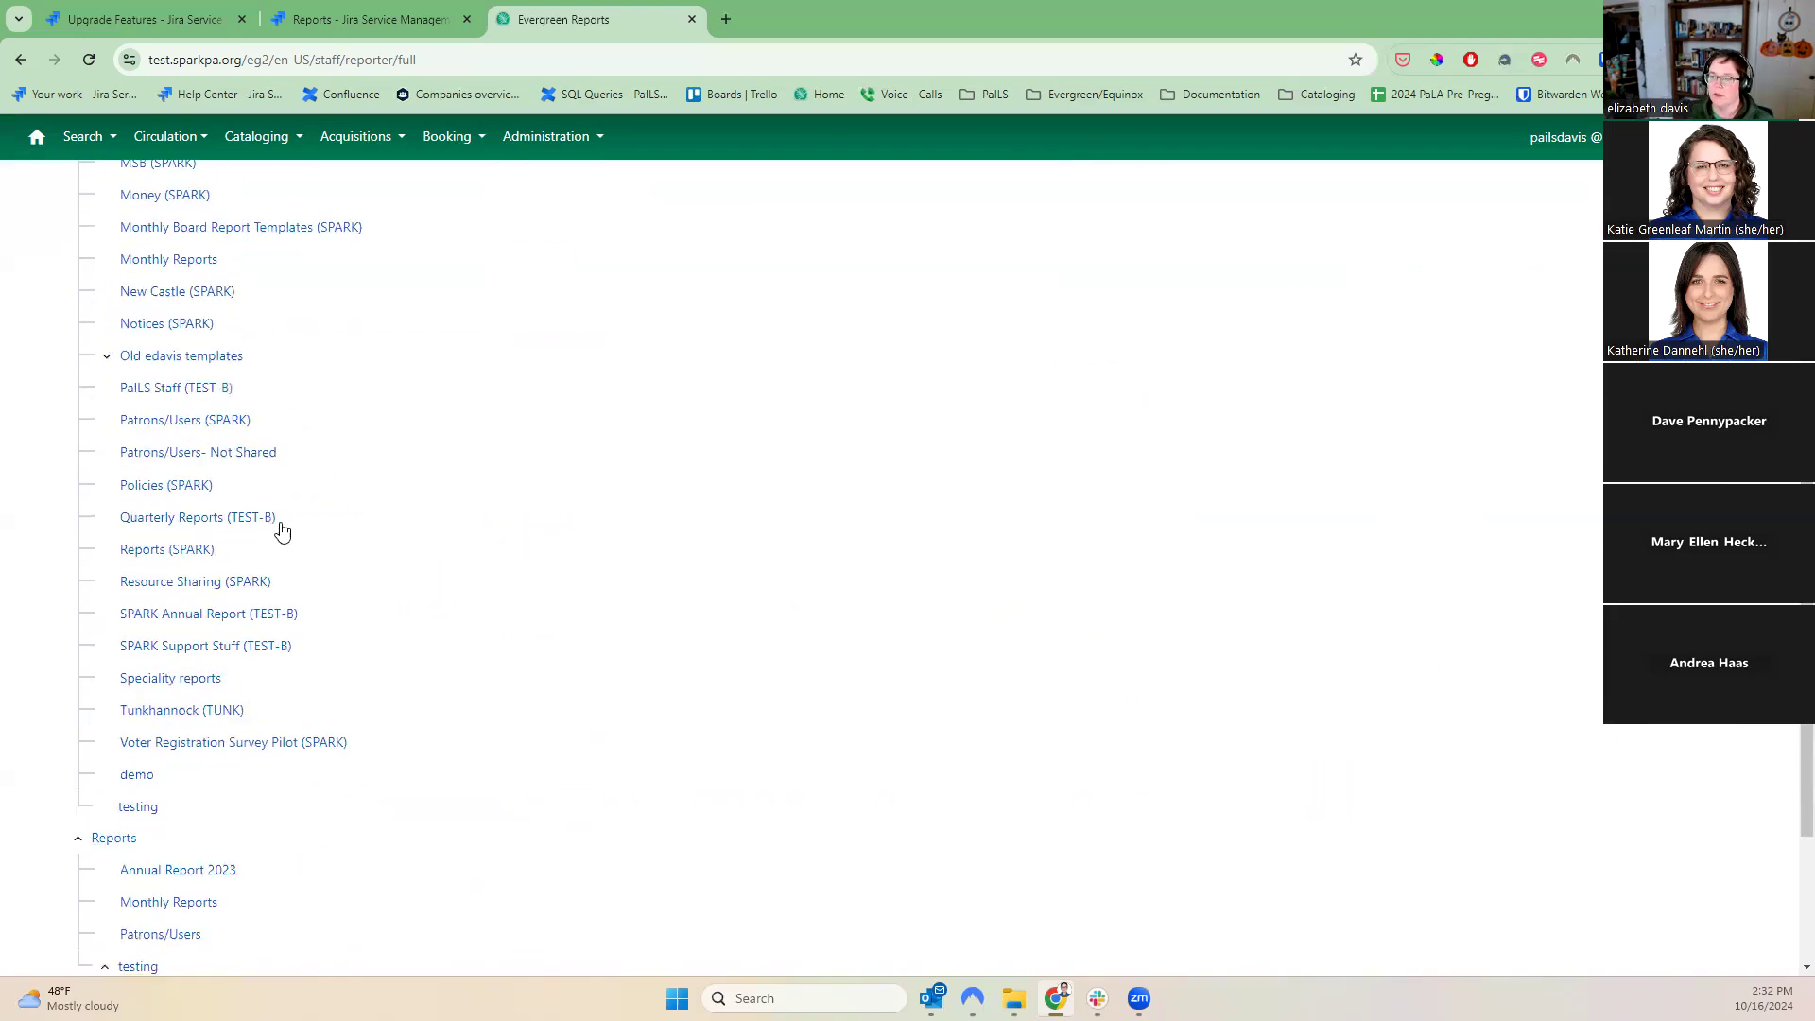
scroll(198, 520, "down", 2)
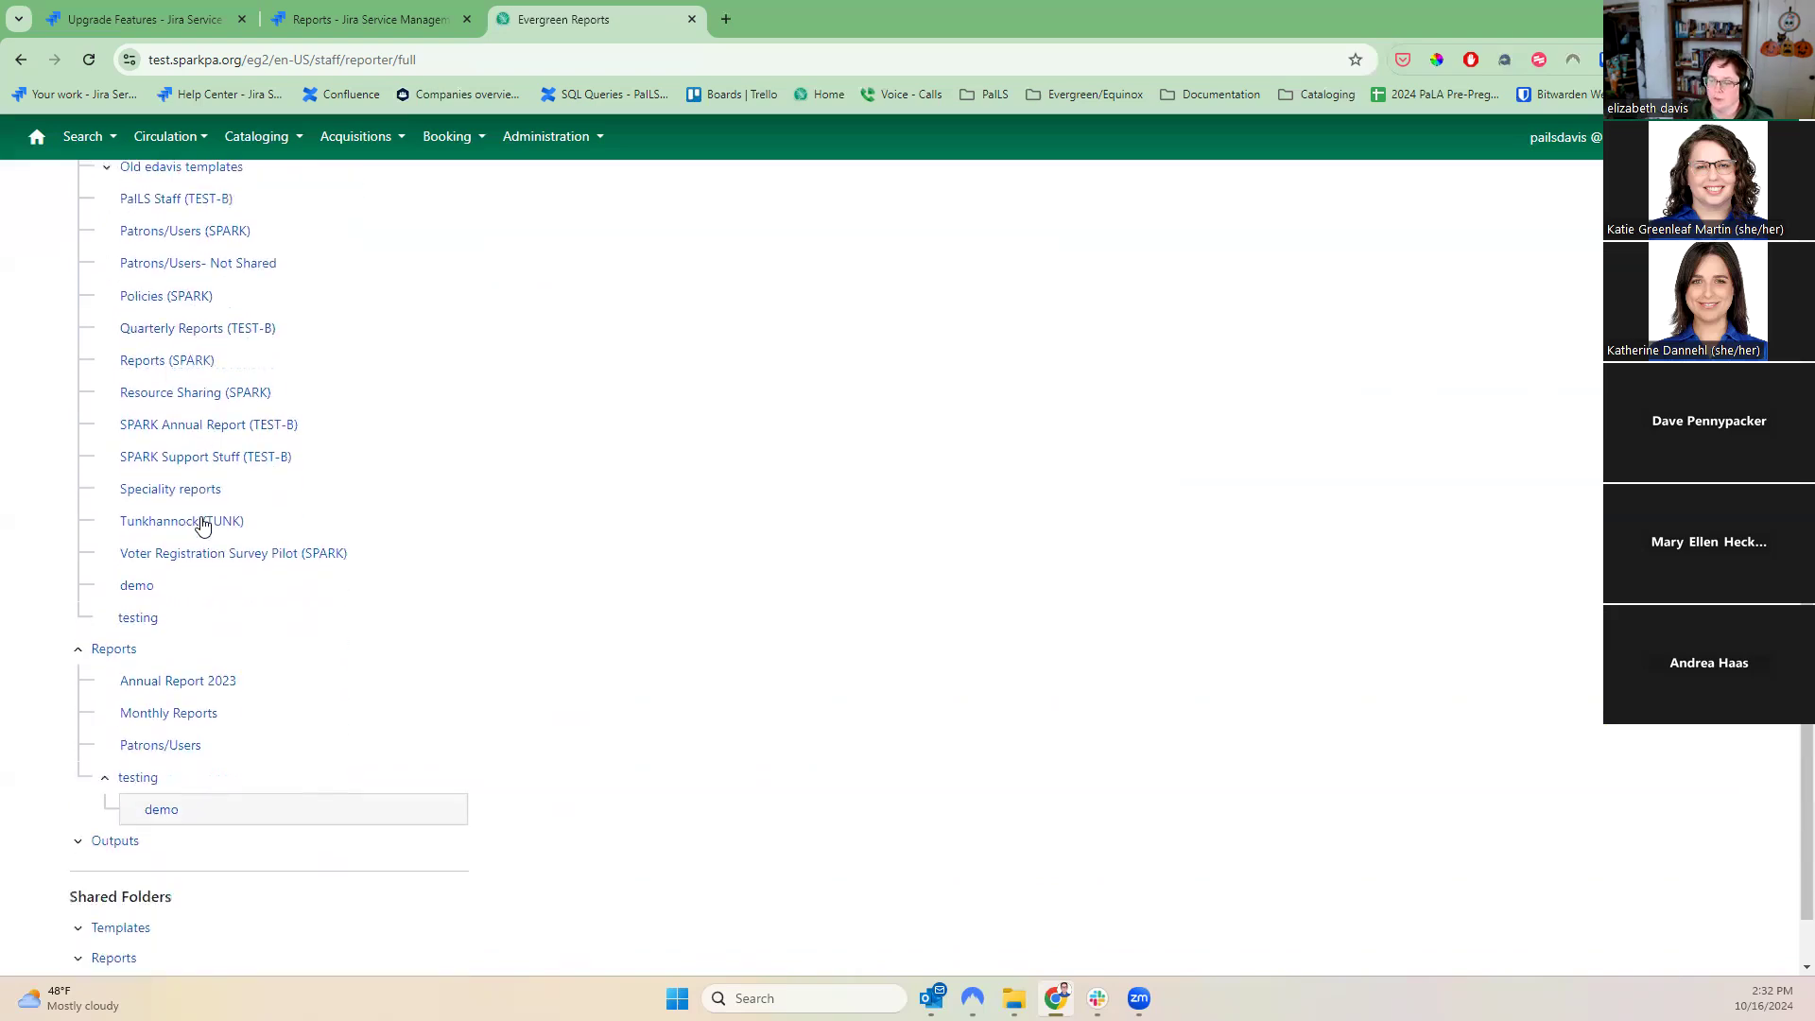
left_click(77, 843)
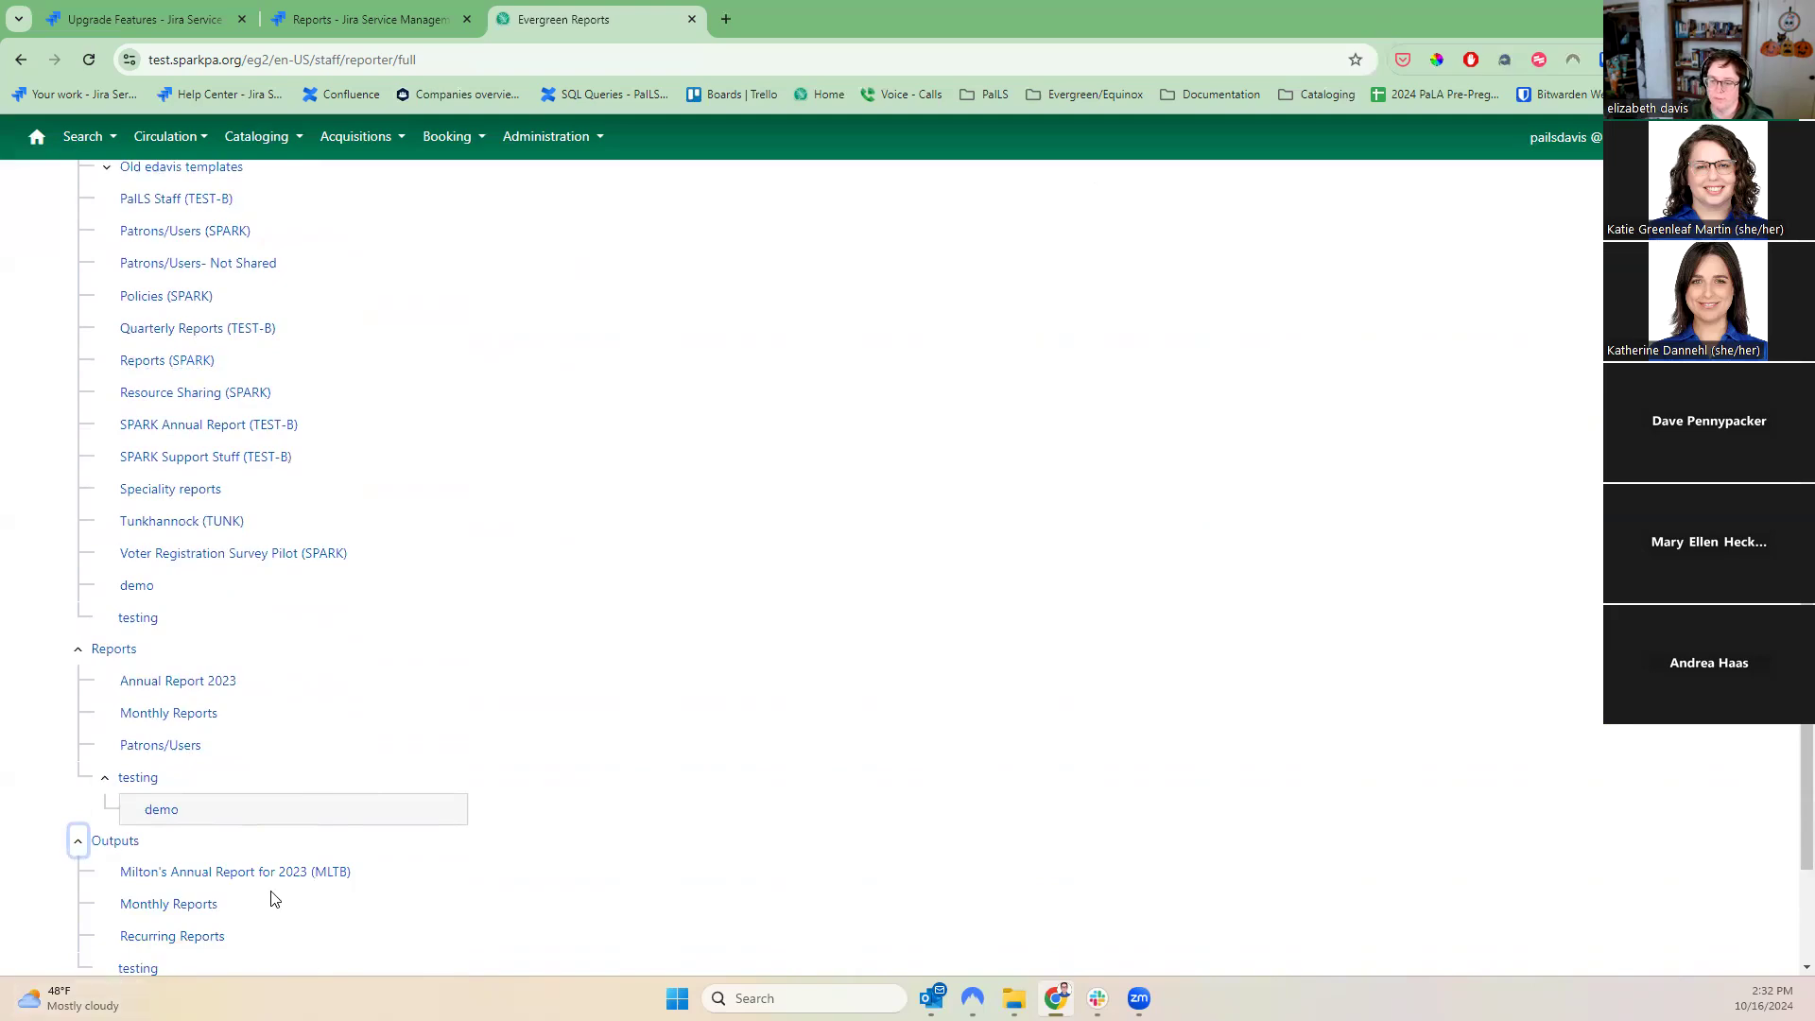
scroll(274, 898, "down", 1)
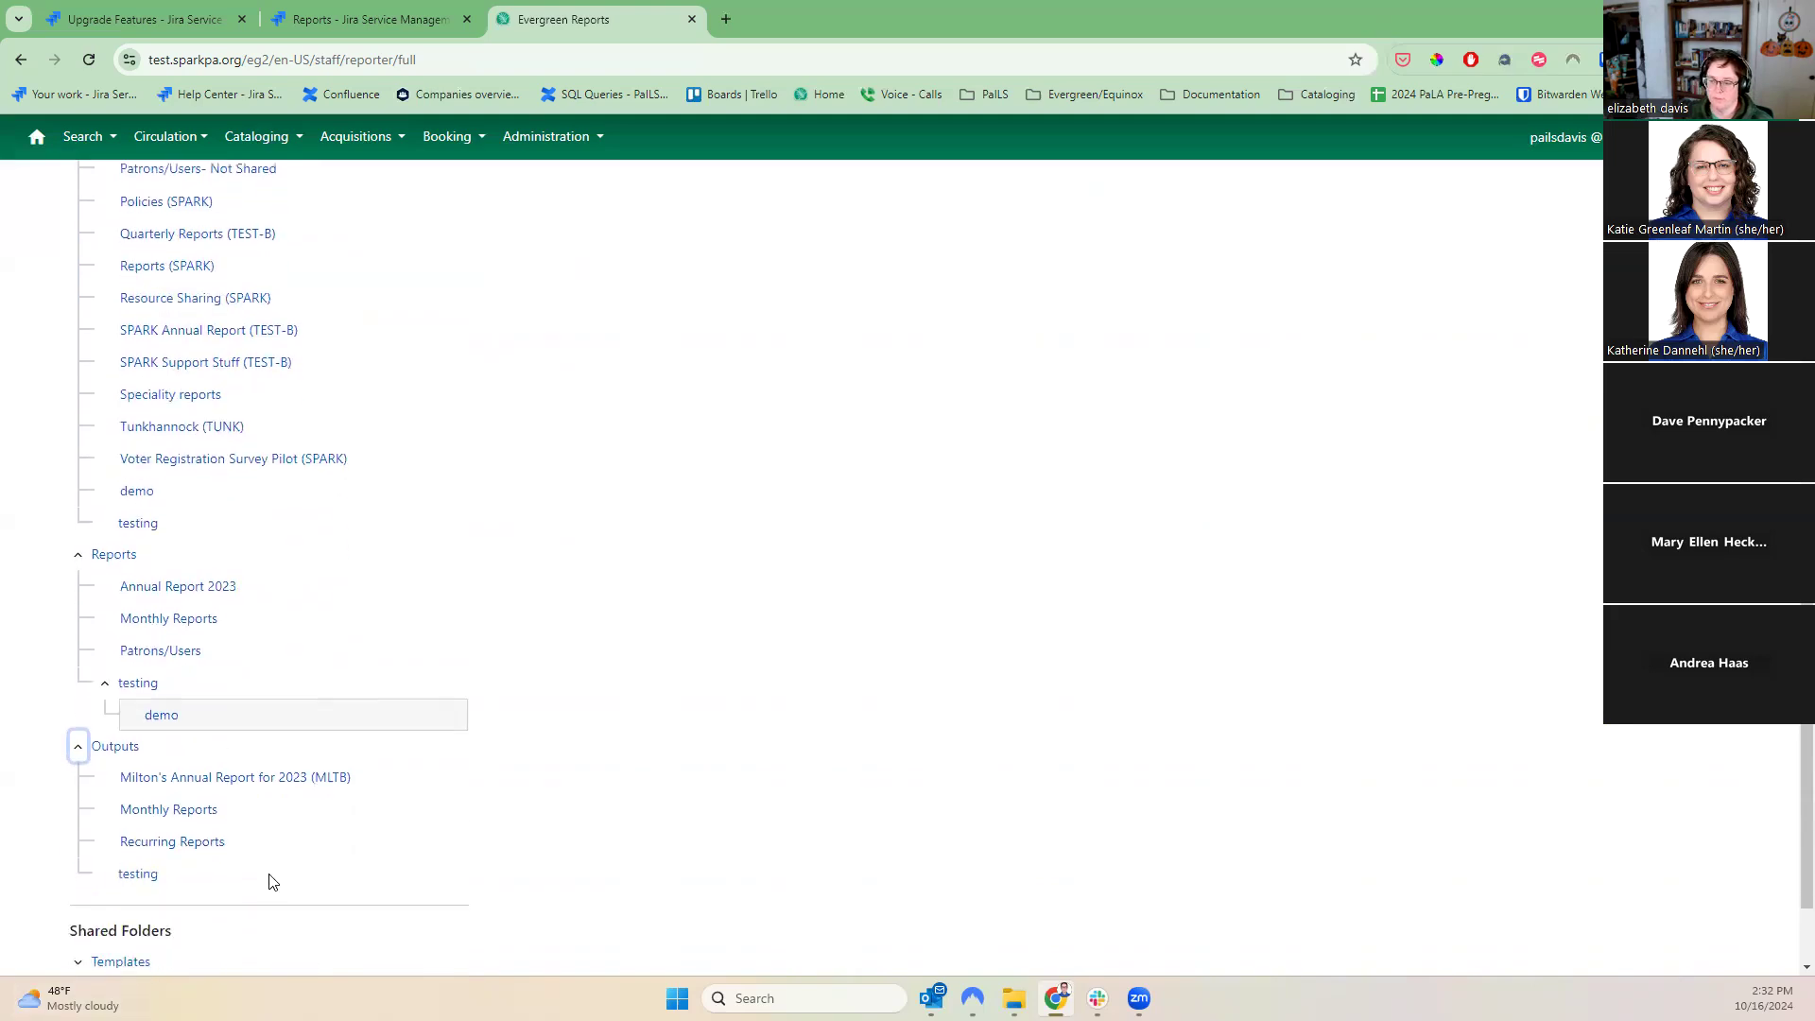
left_click(128, 874)
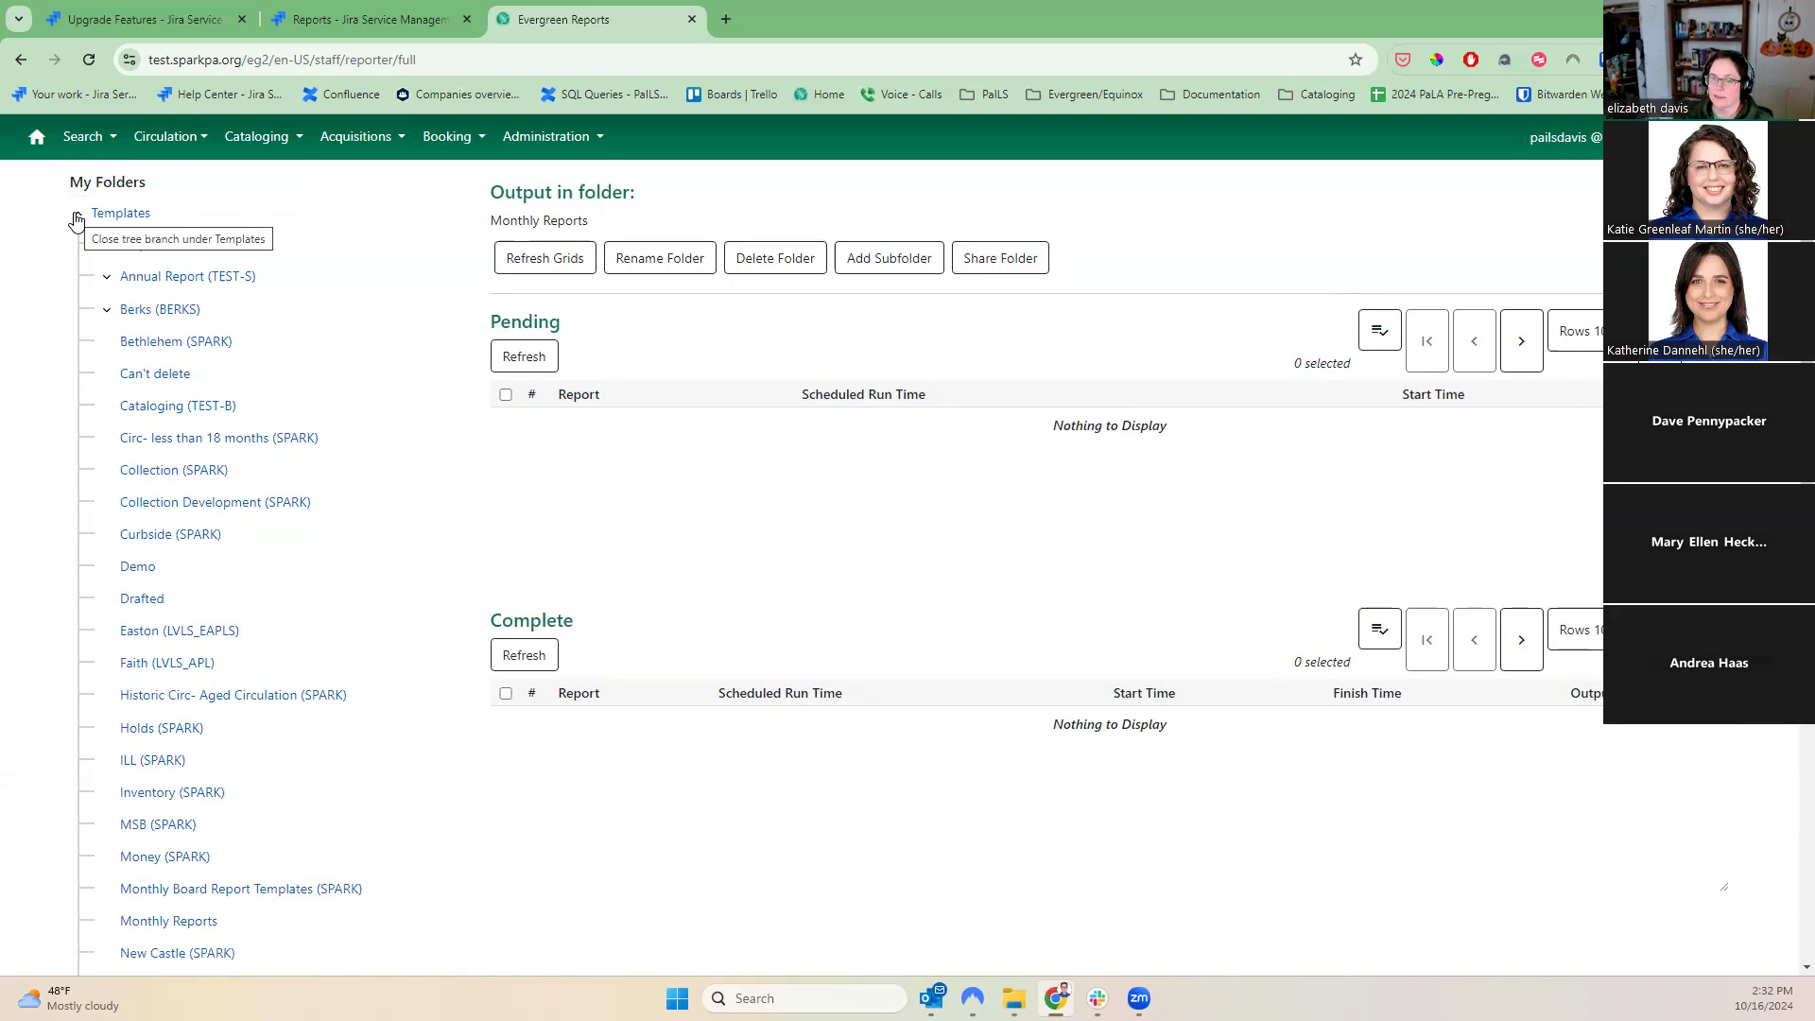
left_click(78, 216)
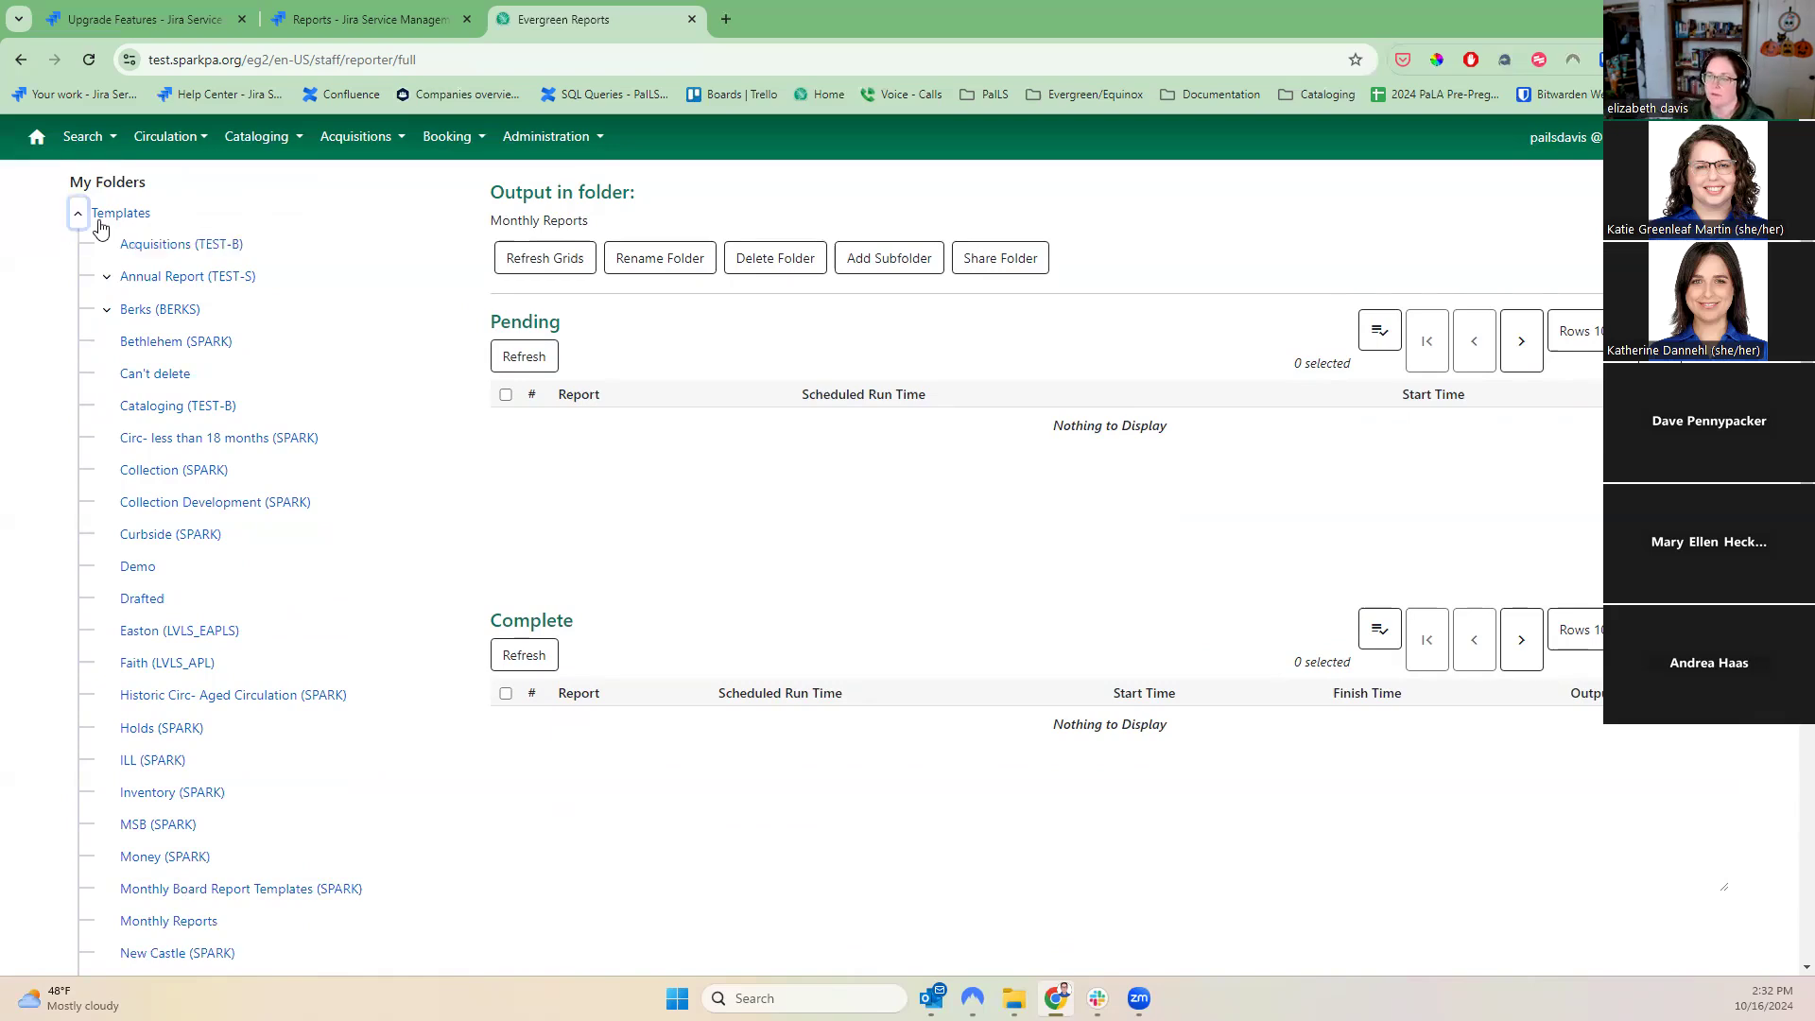